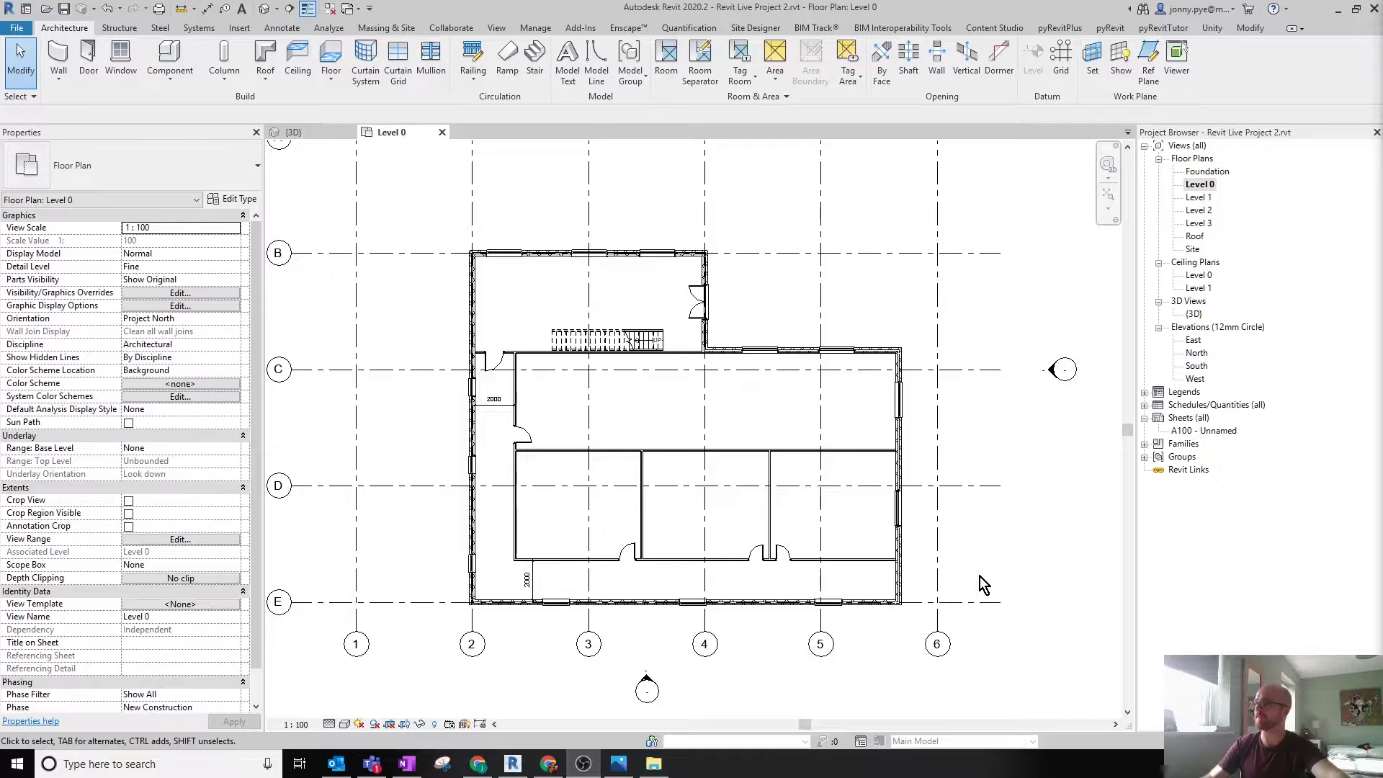
View the building exterior in the default 3D view and return to the Level 0 floor plan.
left_click(265, 9)
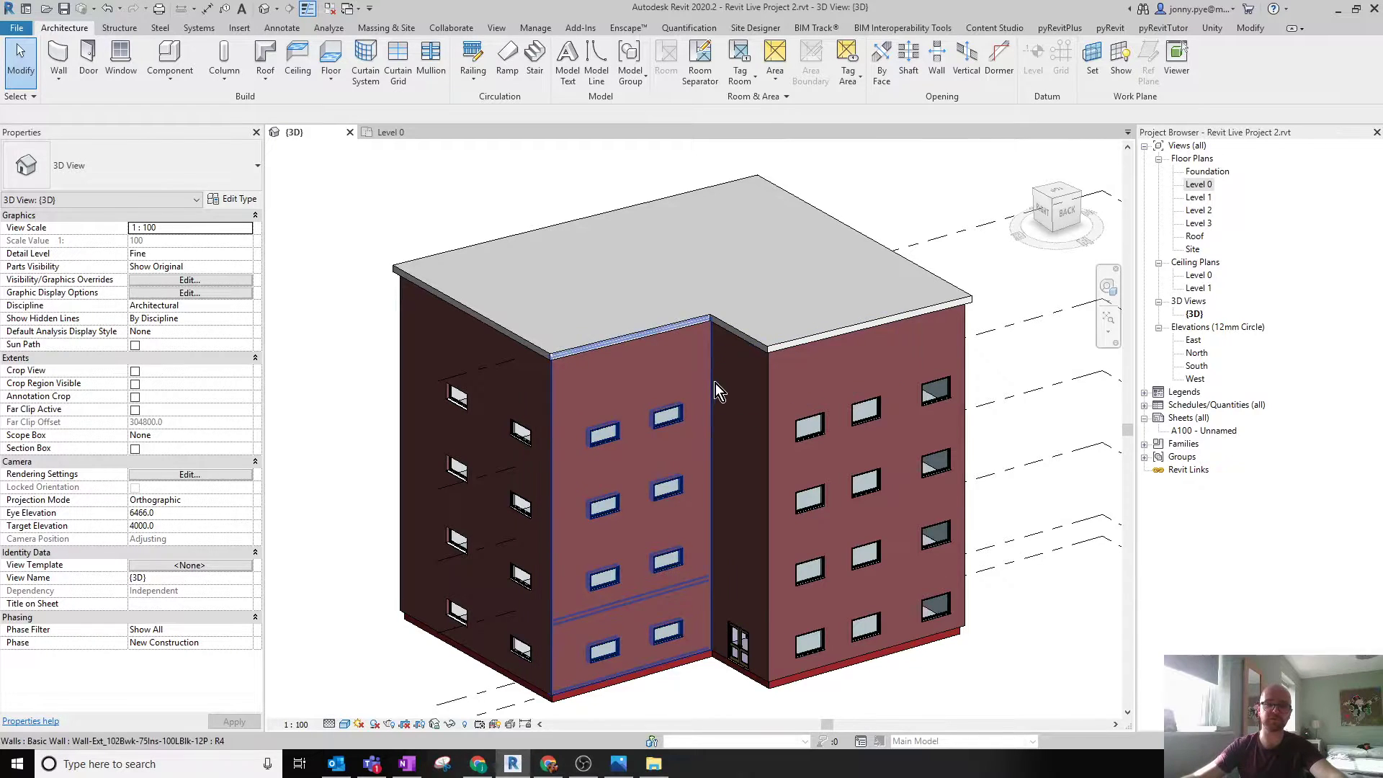
scroll(716, 383, "up", 3)
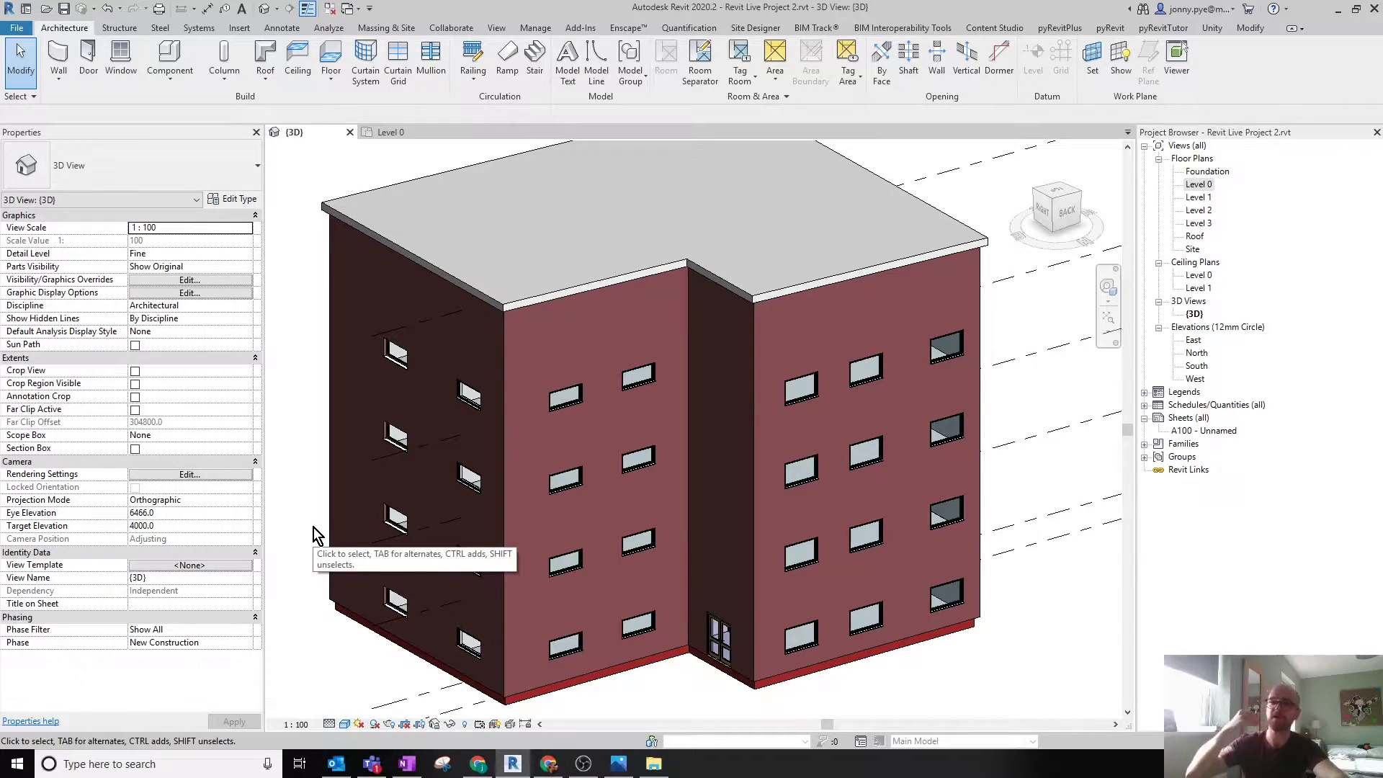
double_click(1205, 187)
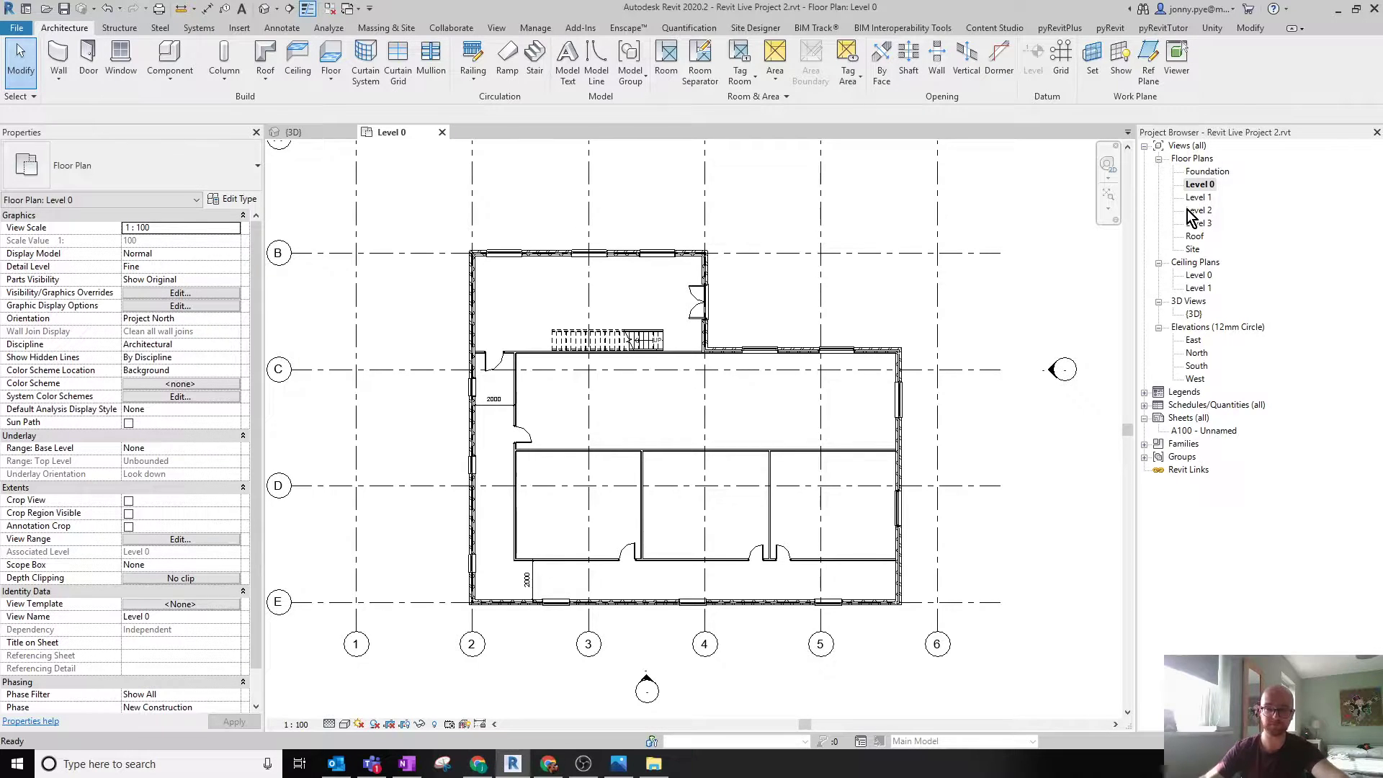
Examine the Level 0 floor plan, including the external walls, the 2000 mm corridors, the rooms and their doors.
scroll(781, 535, "up", 1)
middle_click_drag(610, 455, 613, 460)
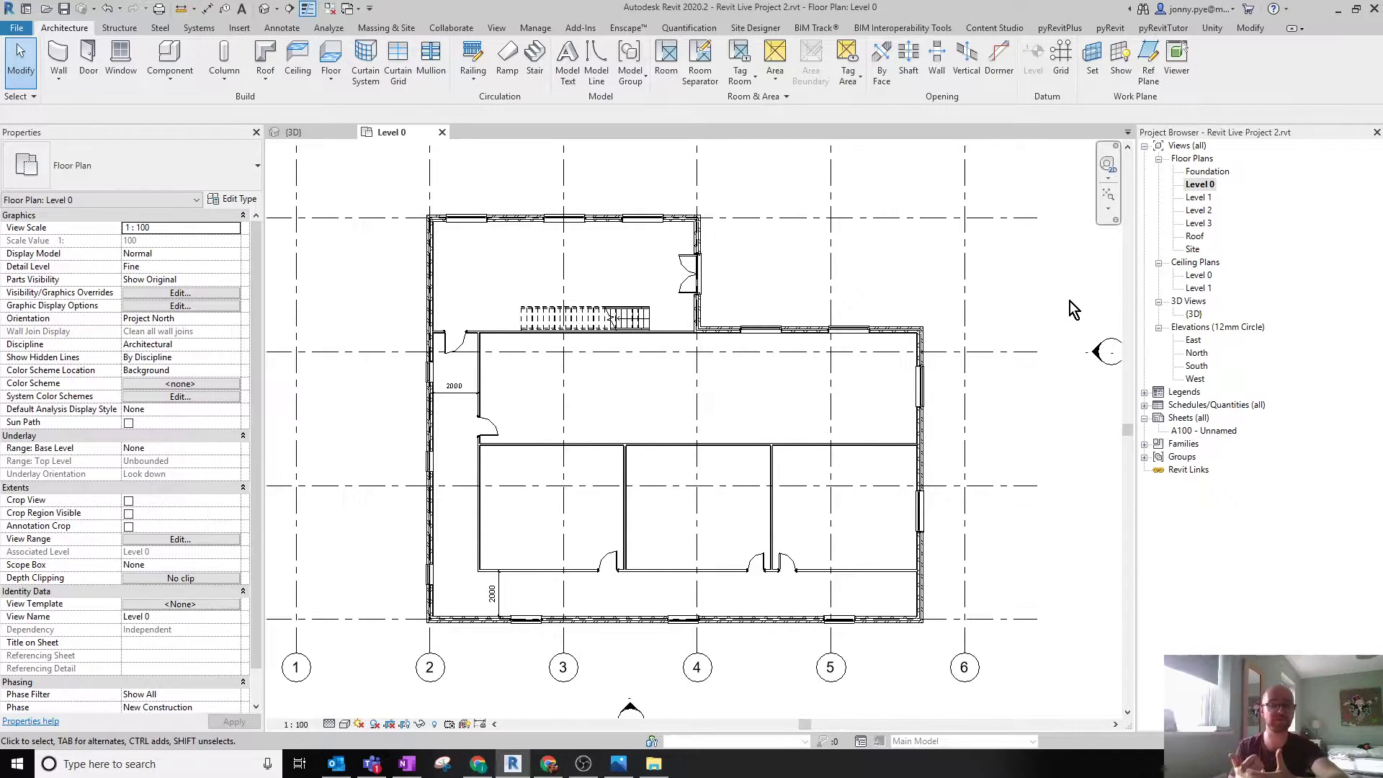
scroll(562, 628, "up", 5)
scroll(555, 634, "up", 2)
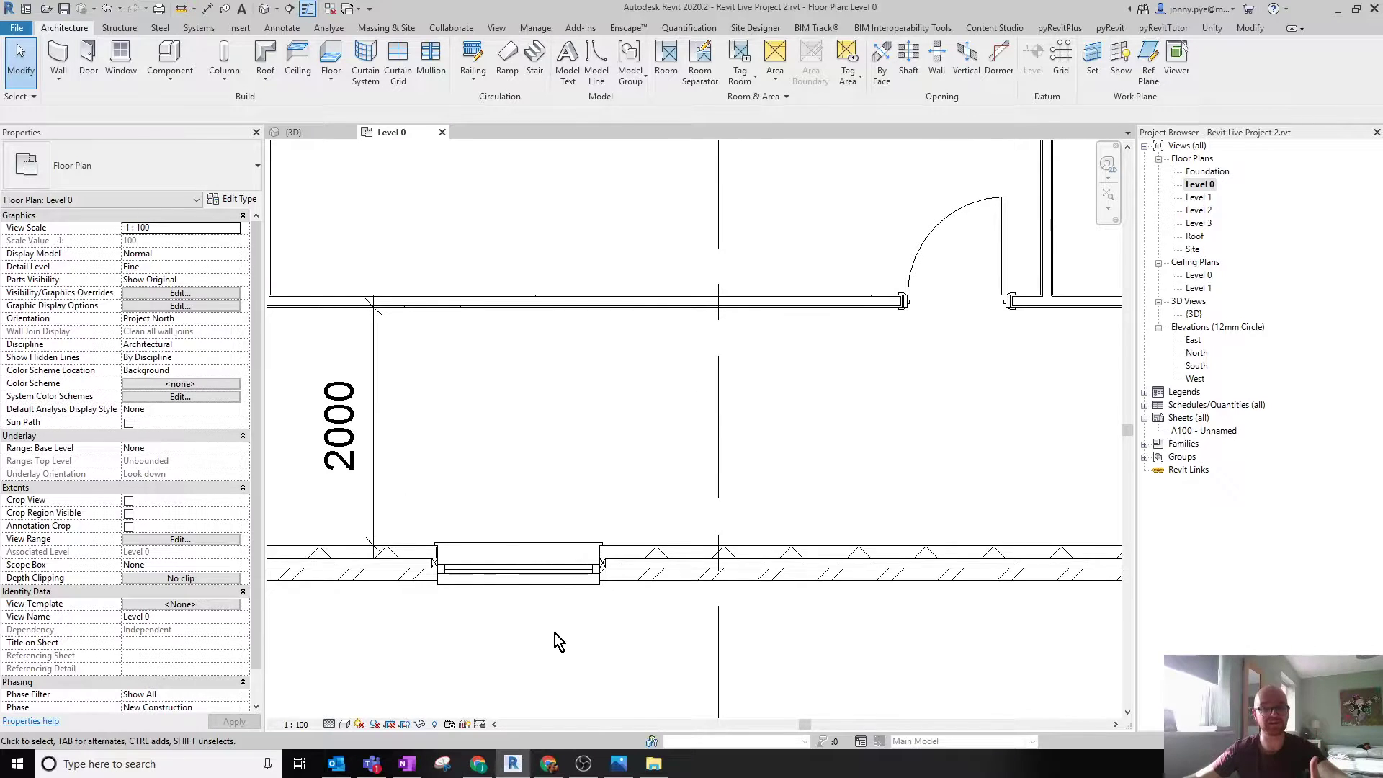
scroll(793, 488, "down", 3)
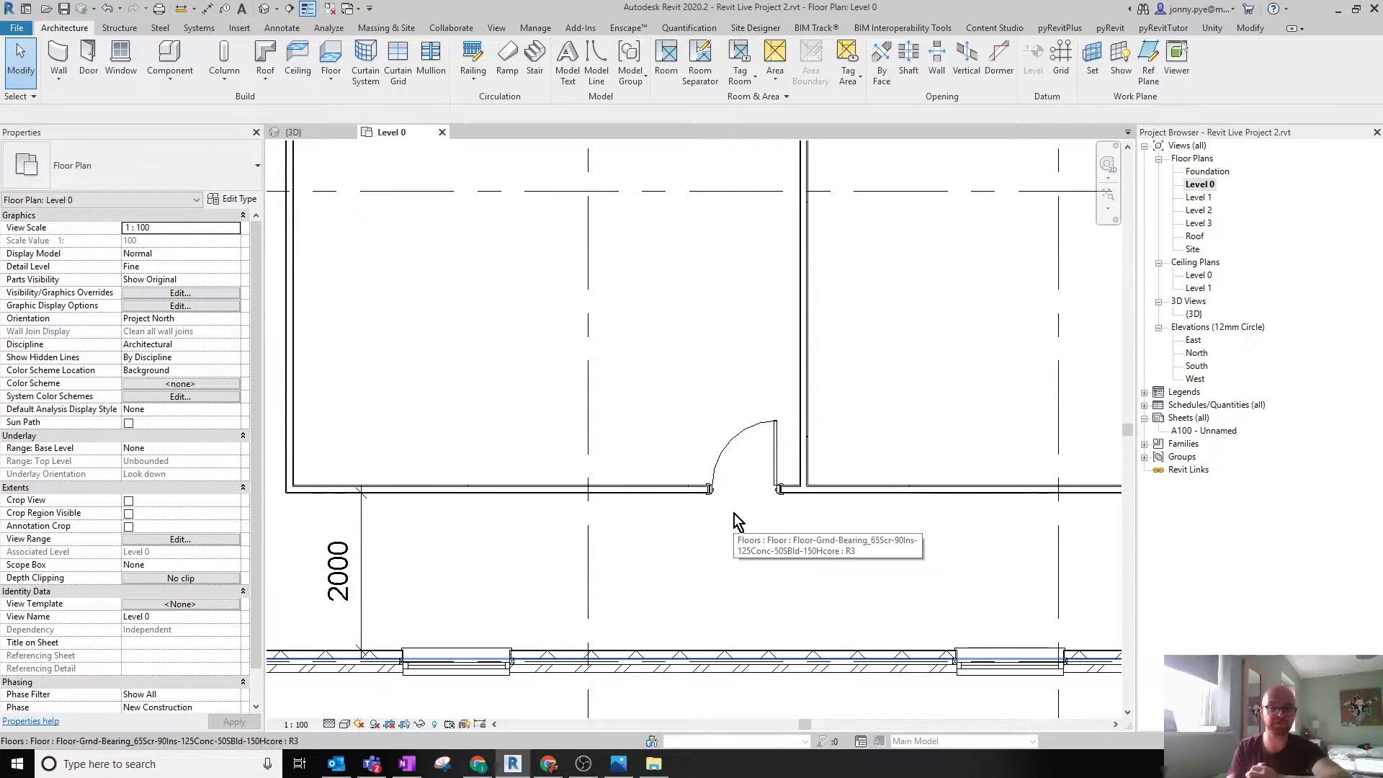
scroll(709, 475, "down", 2)
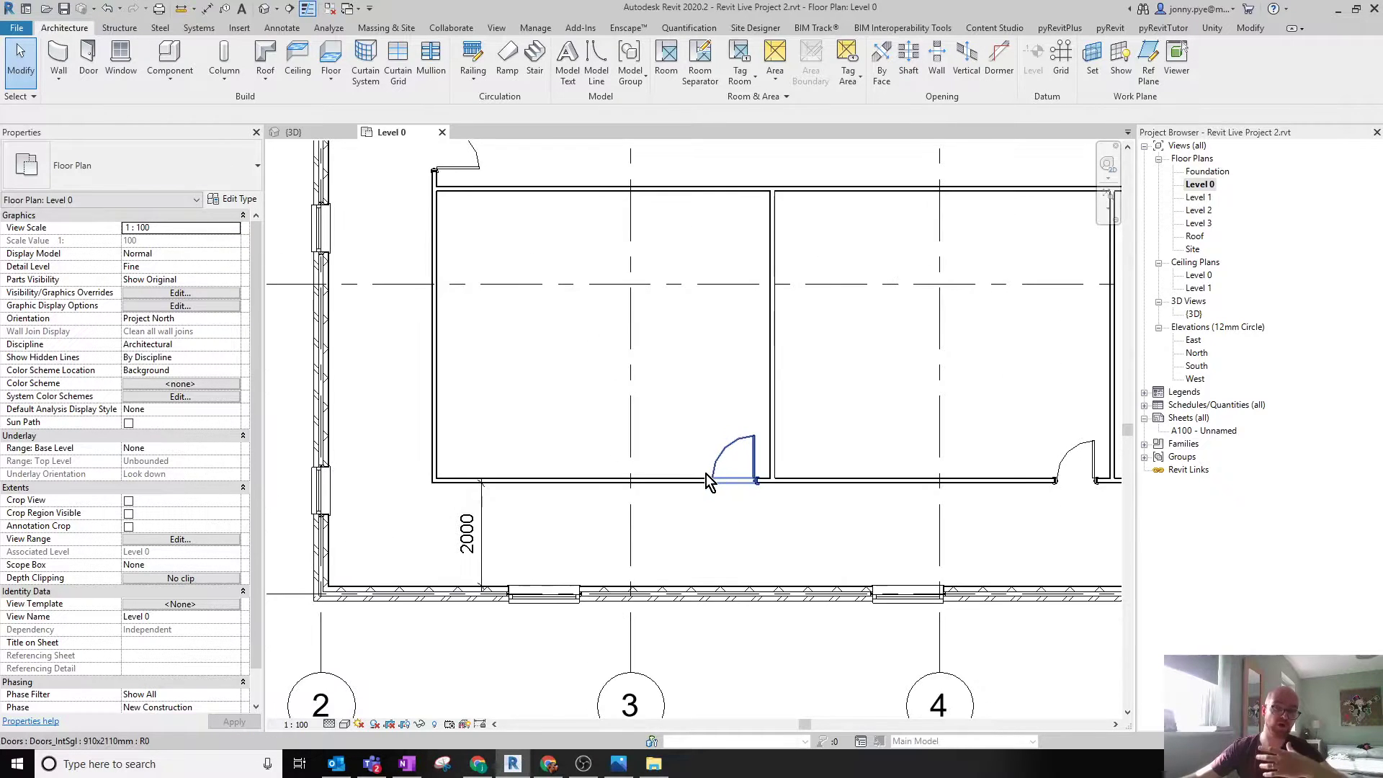
scroll(701, 542, "down", 3)
middle_click_drag(663, 520, 663, 631)
scroll(657, 544, "down", 2)
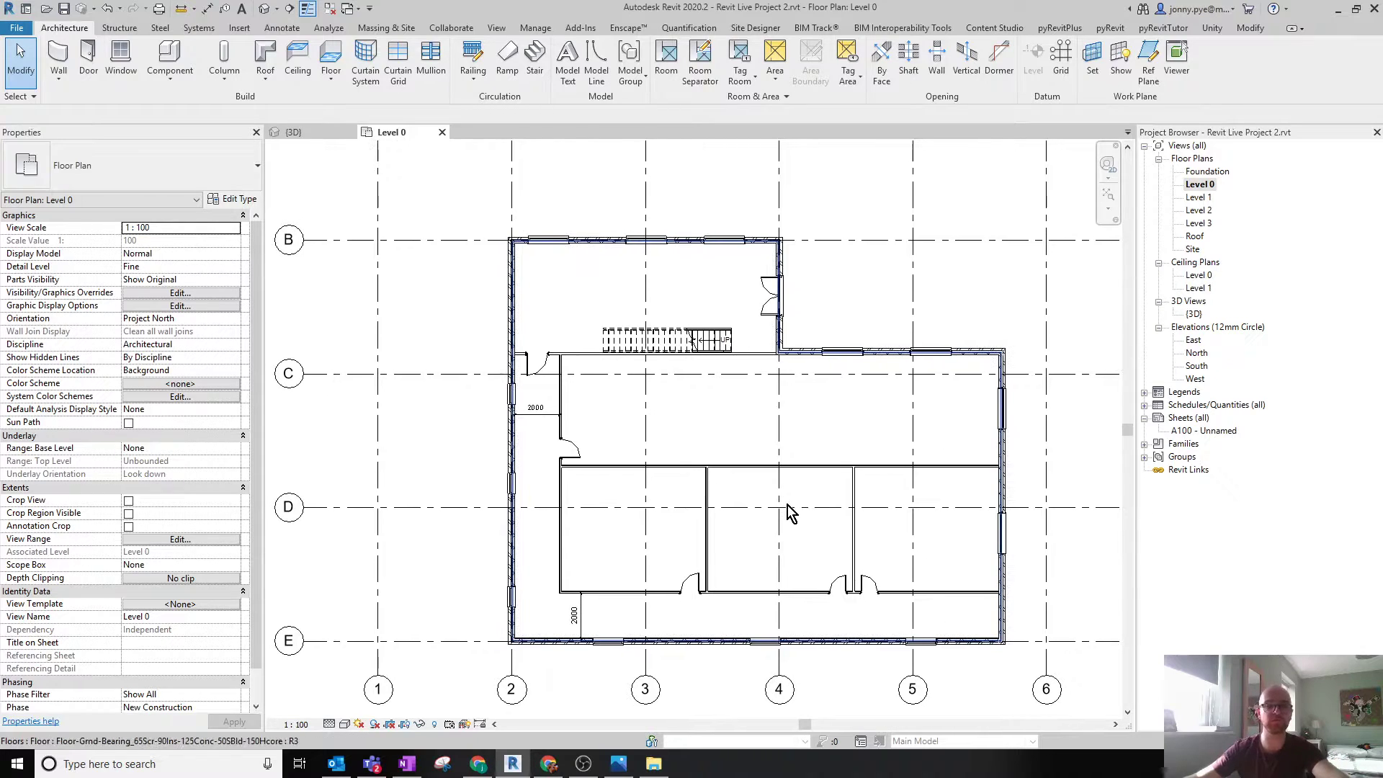
middle_click_drag(868, 530, 725, 529)
scroll(595, 567, "up", 1)
scroll(595, 568, "up", 1)
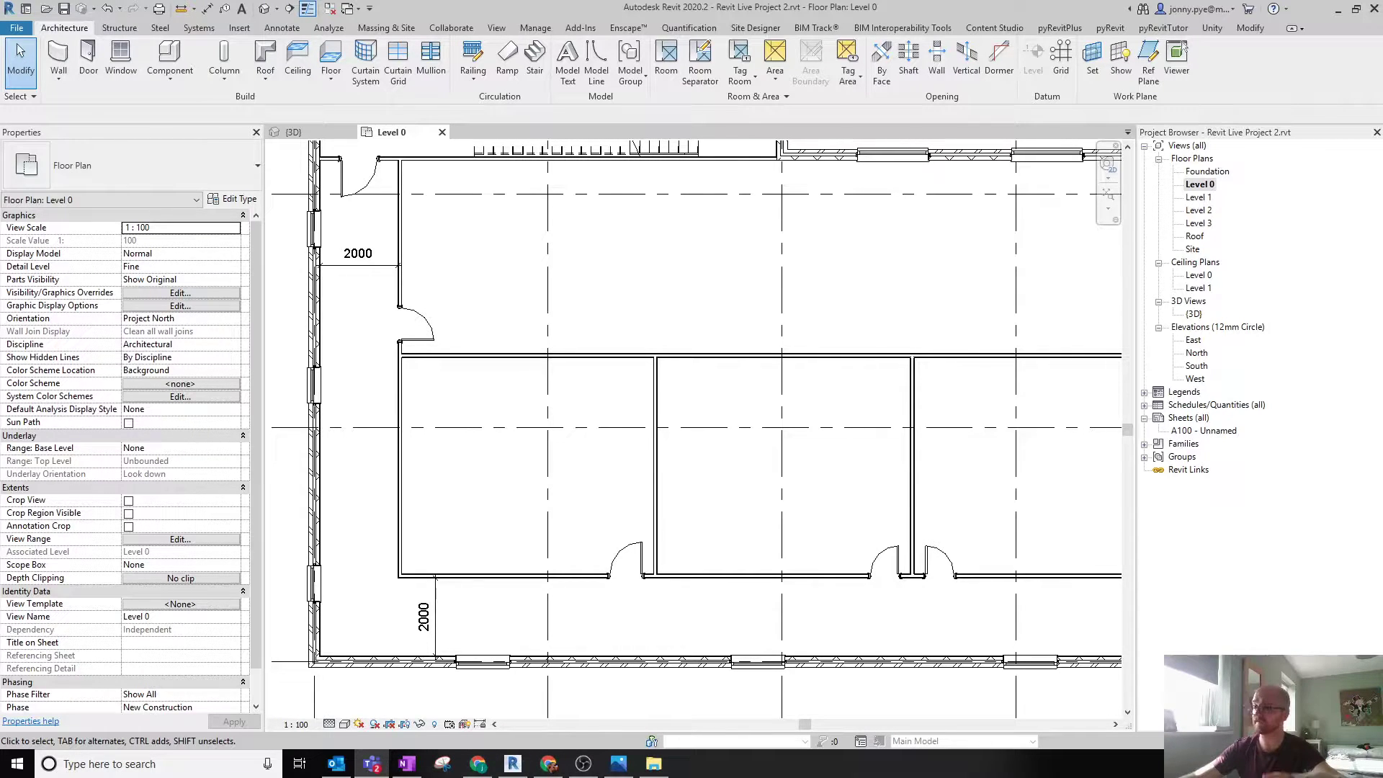
scroll(494, 401, "down", 3)
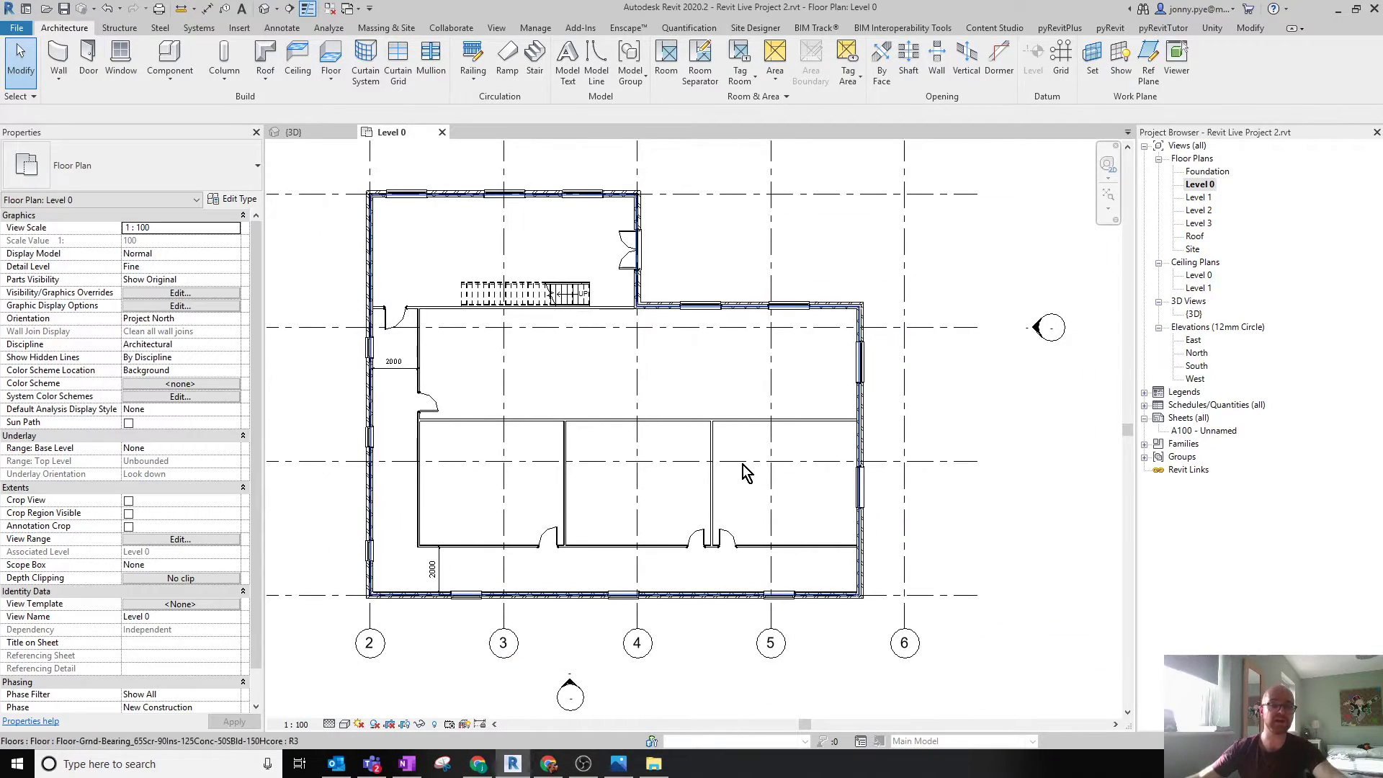
middle_click_drag(647, 412, 682, 453)
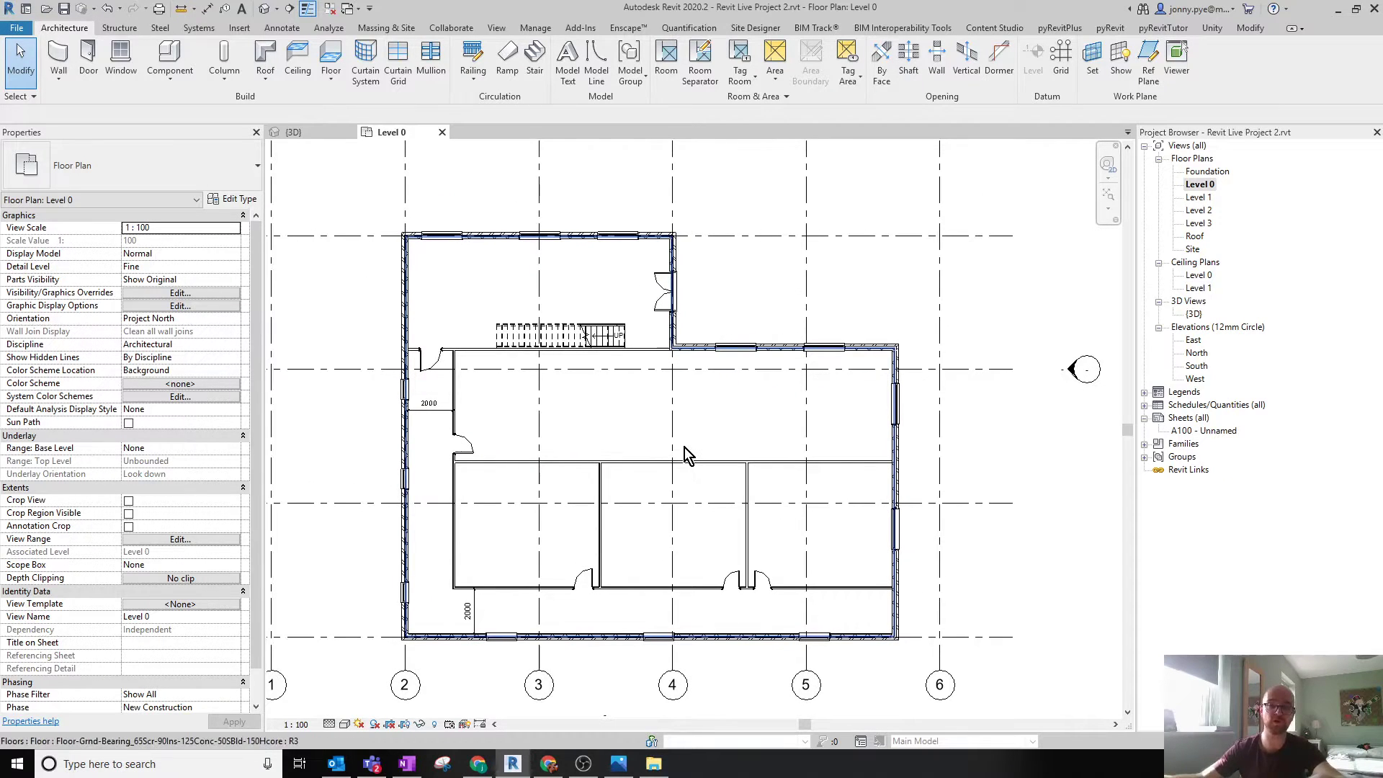
scroll(641, 576, "up", 2)
scroll(534, 435, "down", 2)
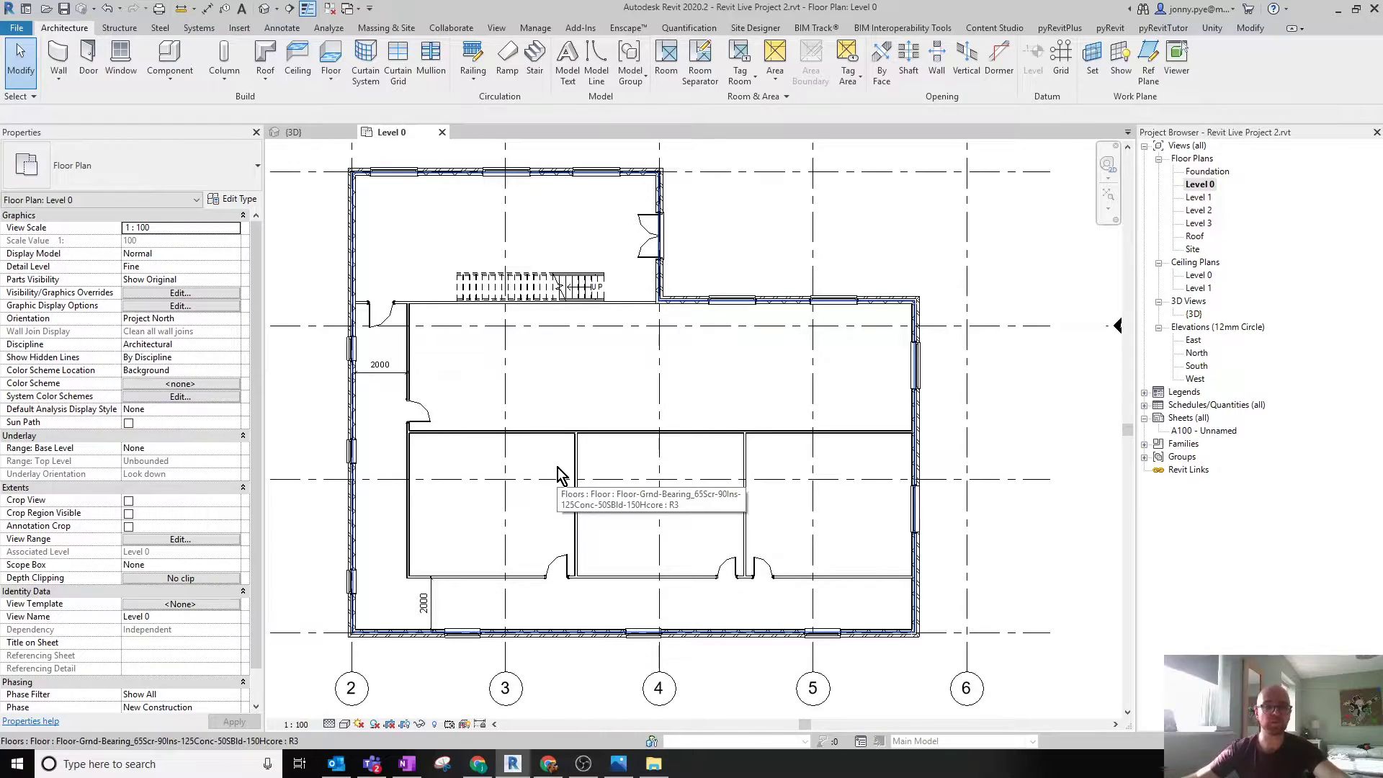
middle_click_drag(510, 441, 554, 475)
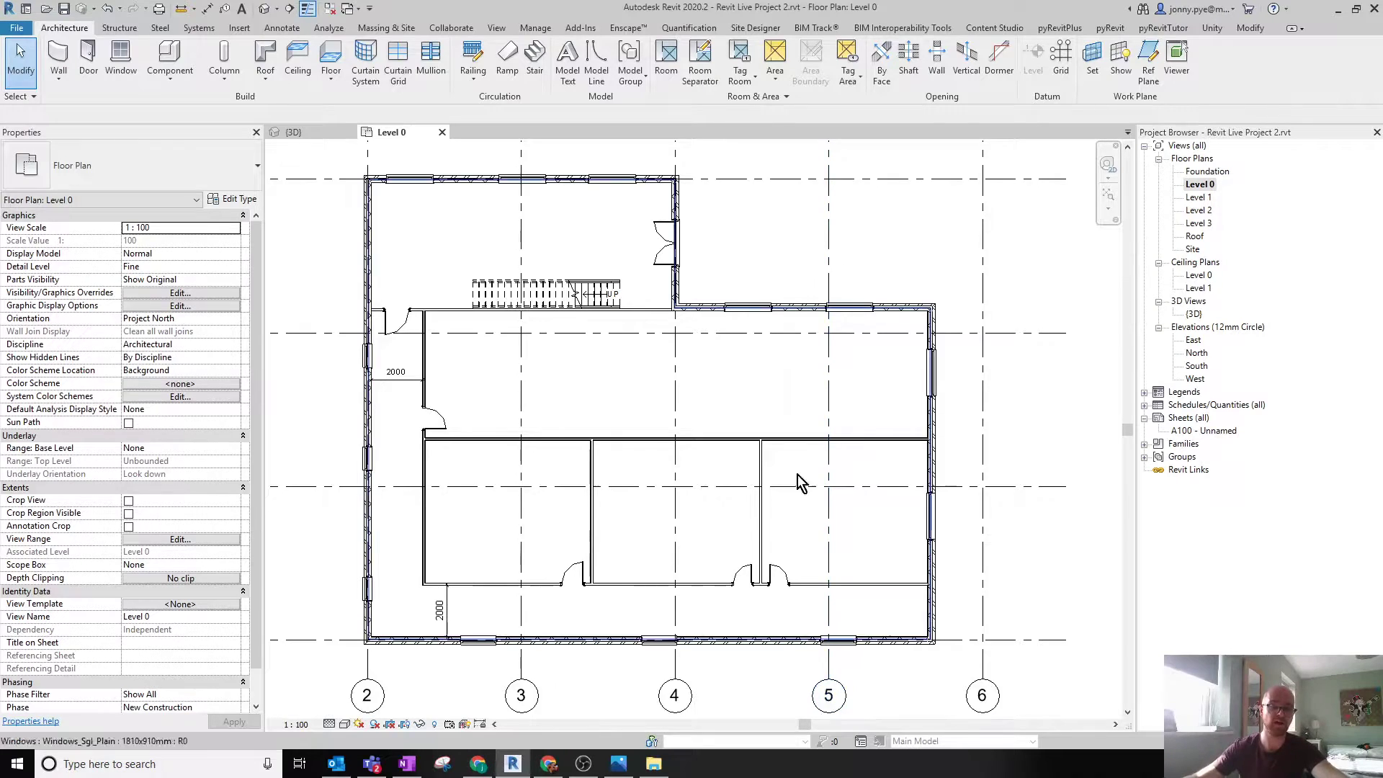
middle_click_drag(563, 584, 596, 578)
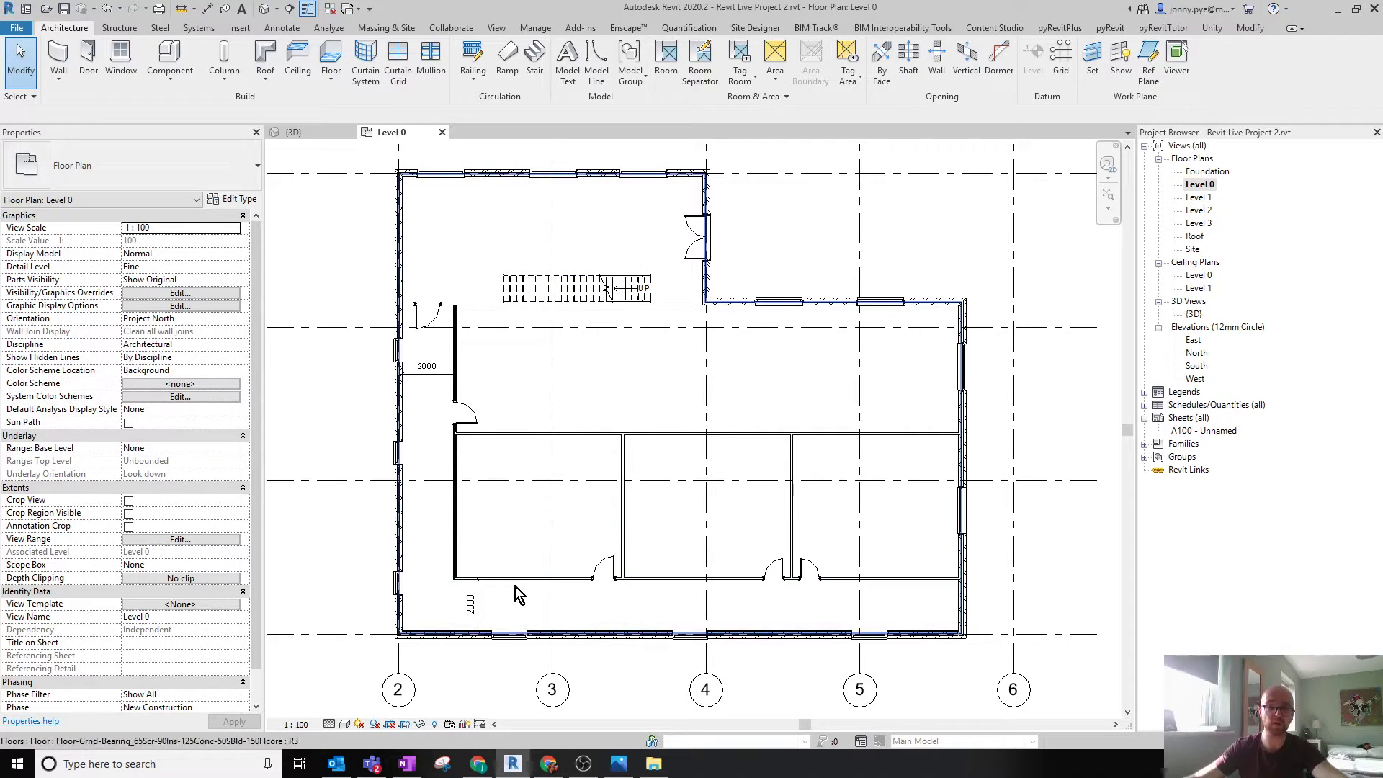
middle_click_drag(525, 598, 549, 558)
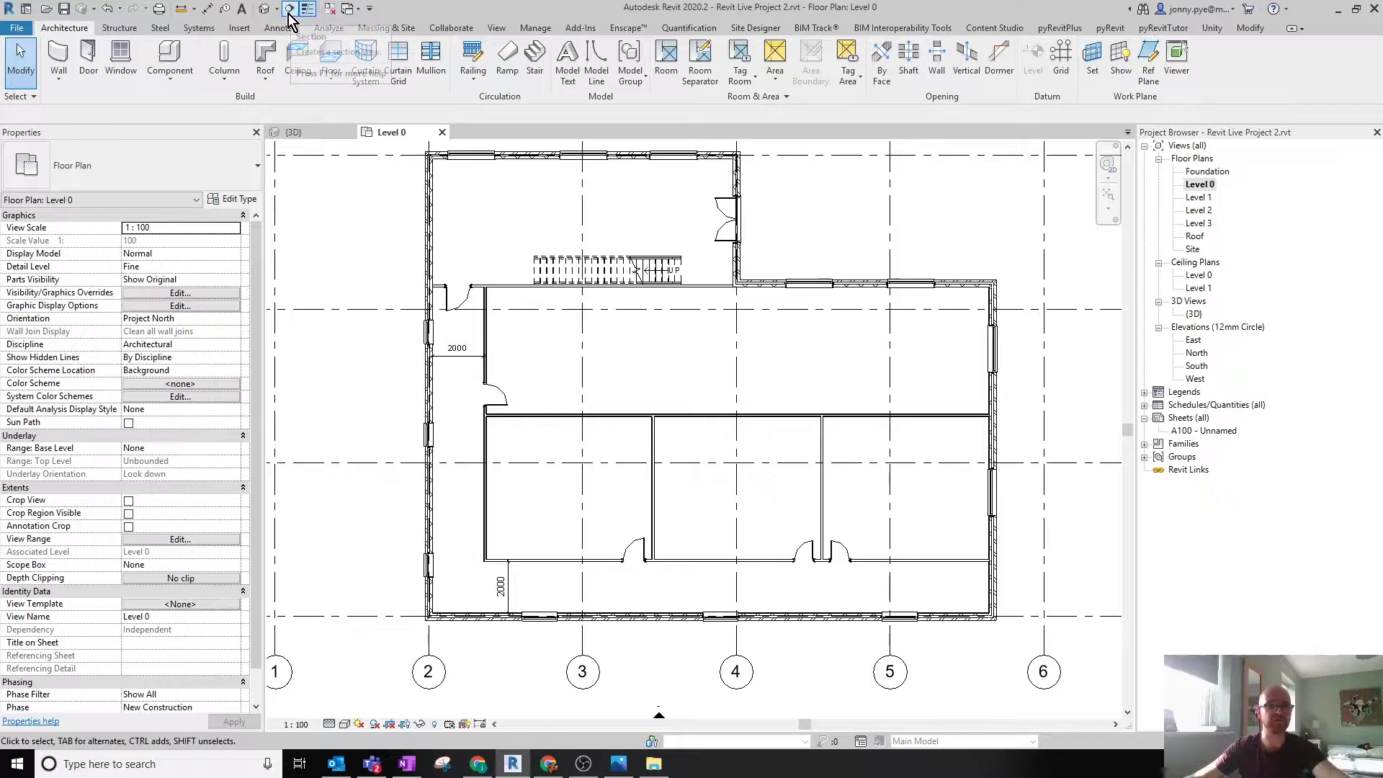
middle_click_drag(541, 457, 556, 421)
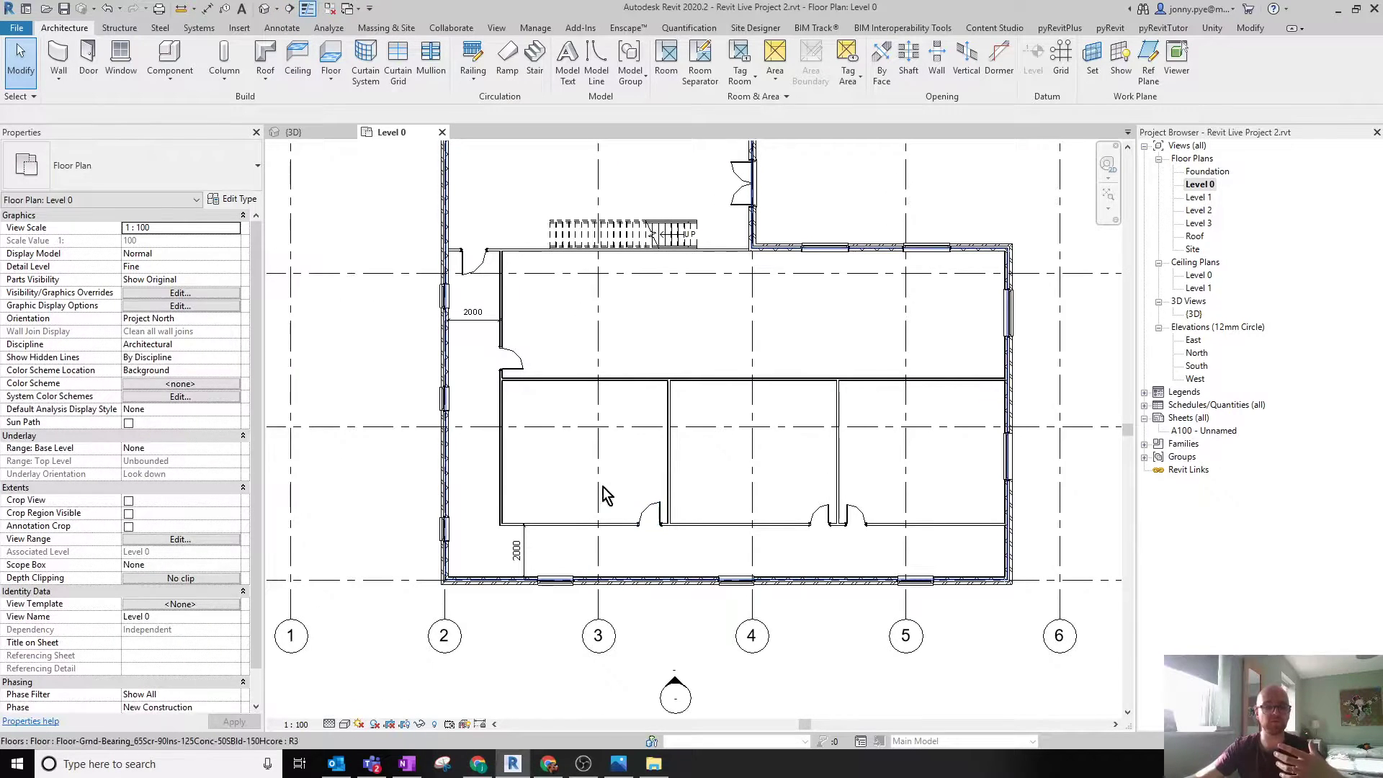
Create a building section between grids 2 and 3, running from below grid E up to between grids D and C.
left_click(289, 11)
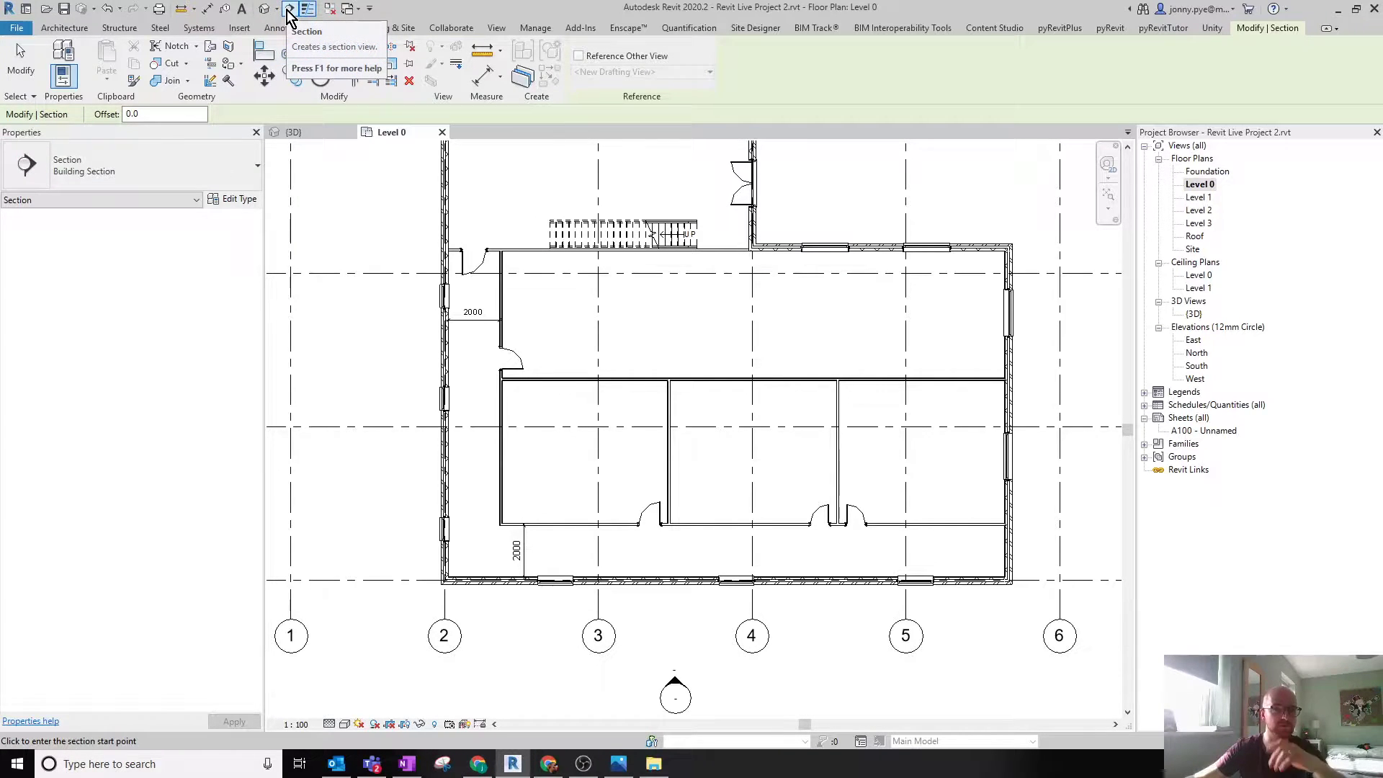
left_click(496, 28)
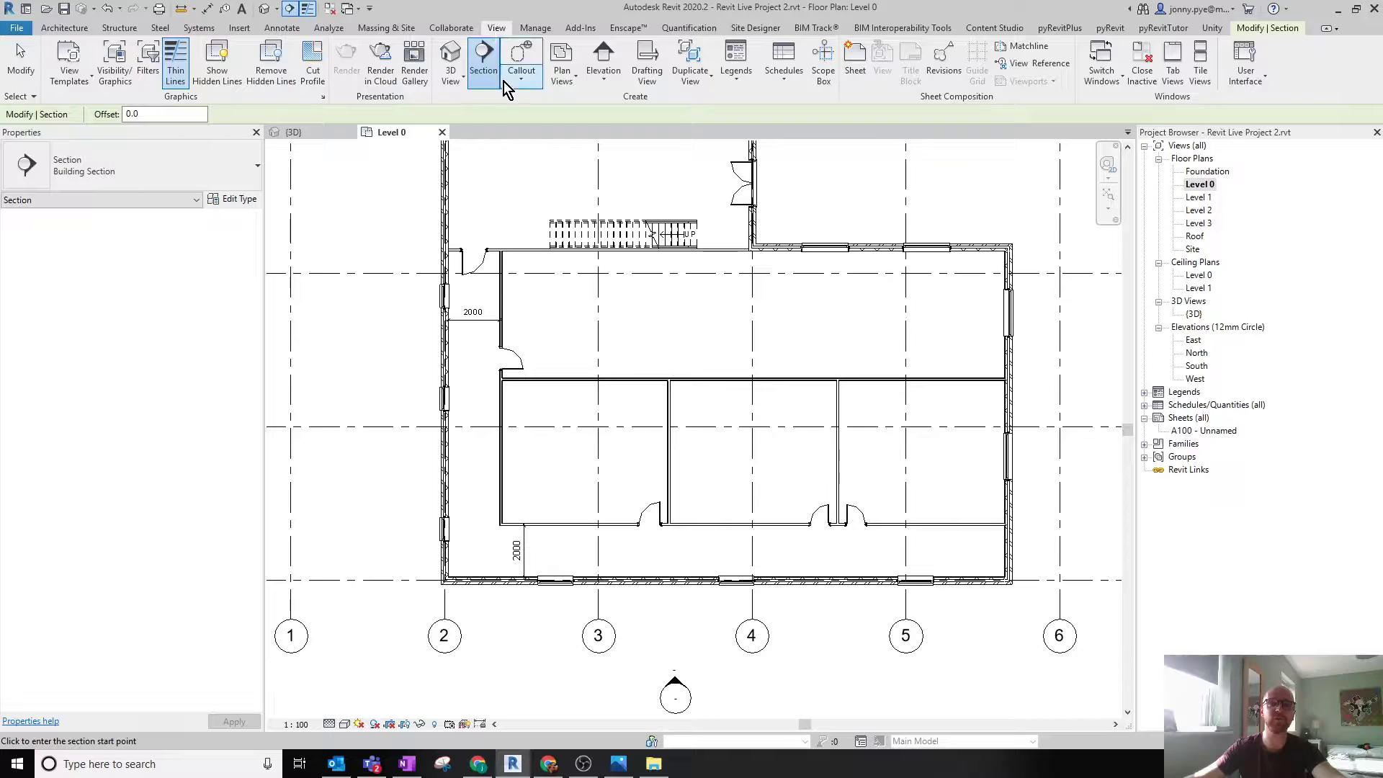
middle_click_drag(657, 495, 657, 492)
left_click(549, 652)
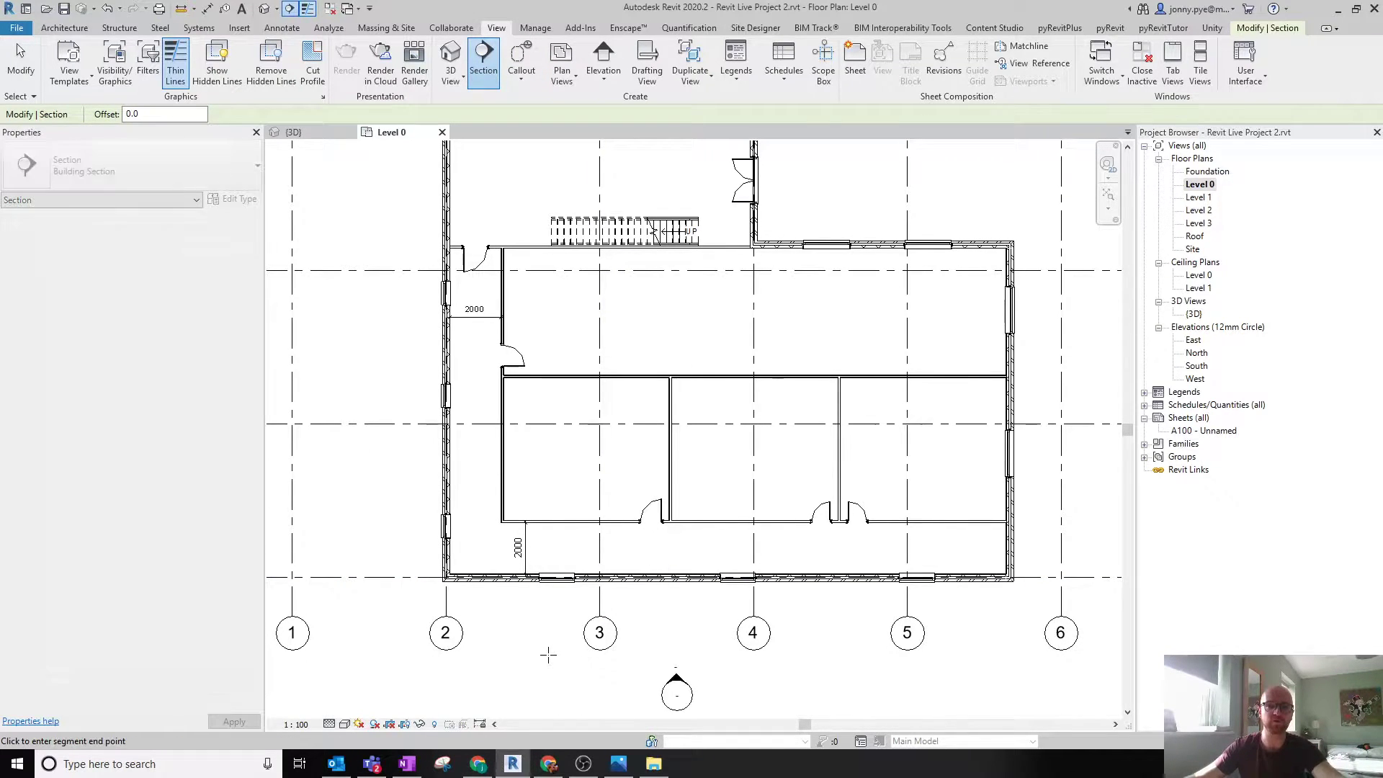
left_click(548, 319)
key("Escape")
key("Escape")
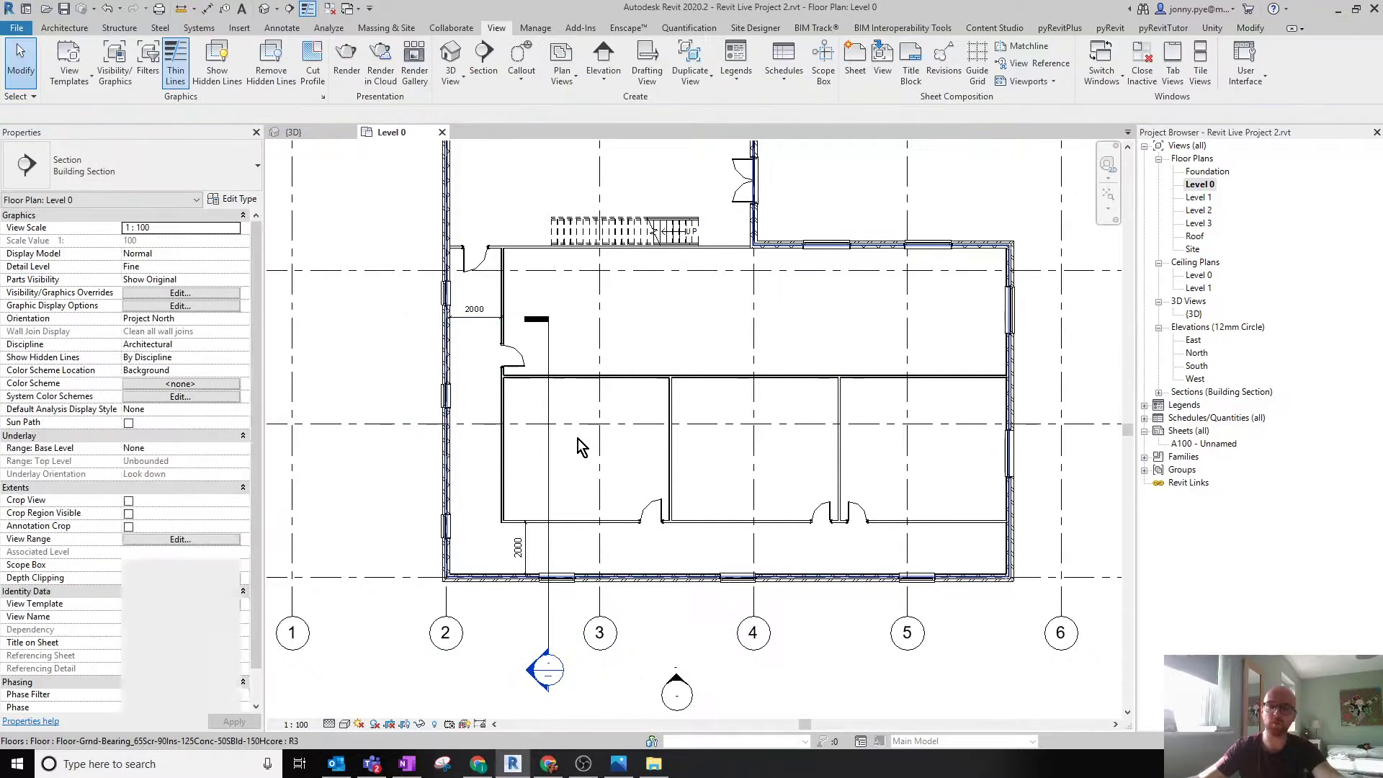
Move the section line just past grid 3 so it cuts through the door opening of the first room.
left_click(549, 467)
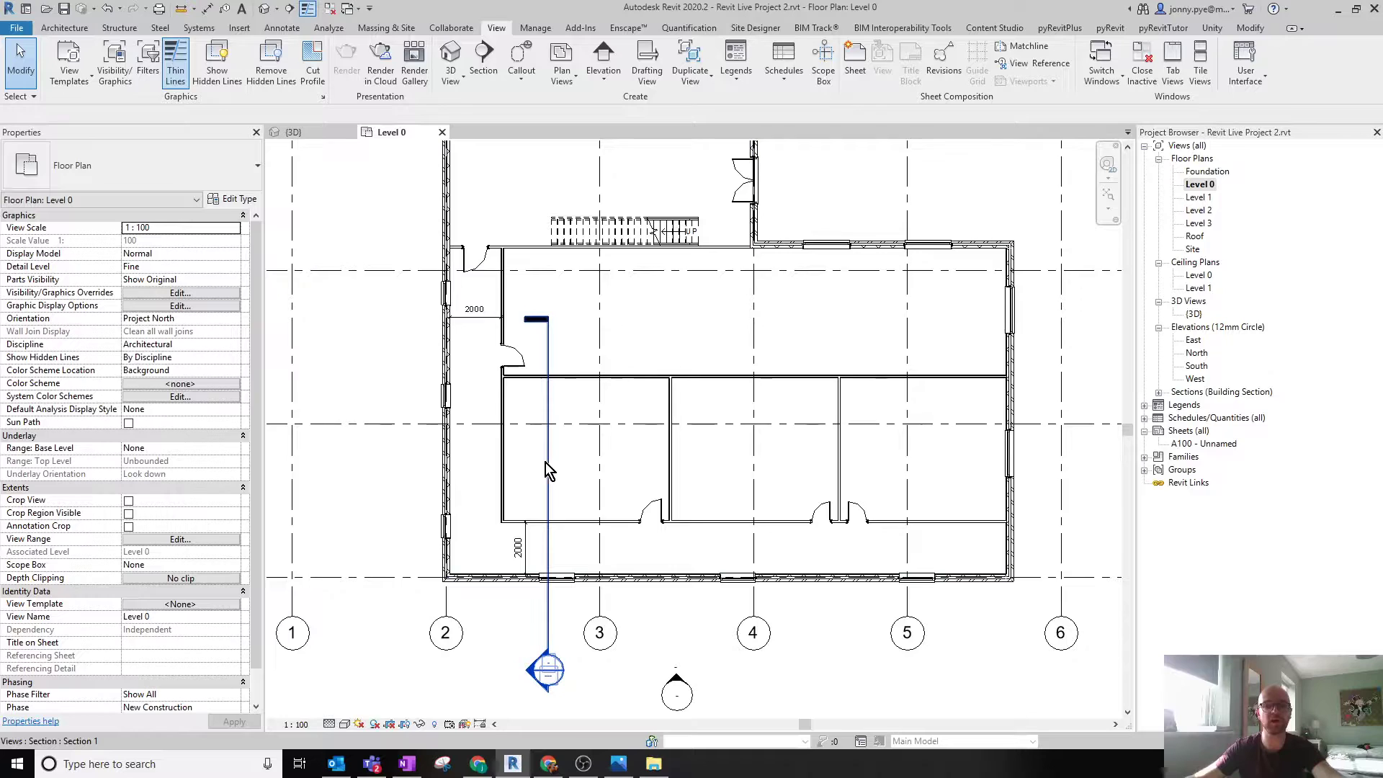
left_click_drag(549, 467, 634, 442)
scroll(749, 382, "down", 2)
scroll(658, 386, "up", 3)
scroll(721, 438, "down", 2)
middle_click_drag(721, 437, 710, 403)
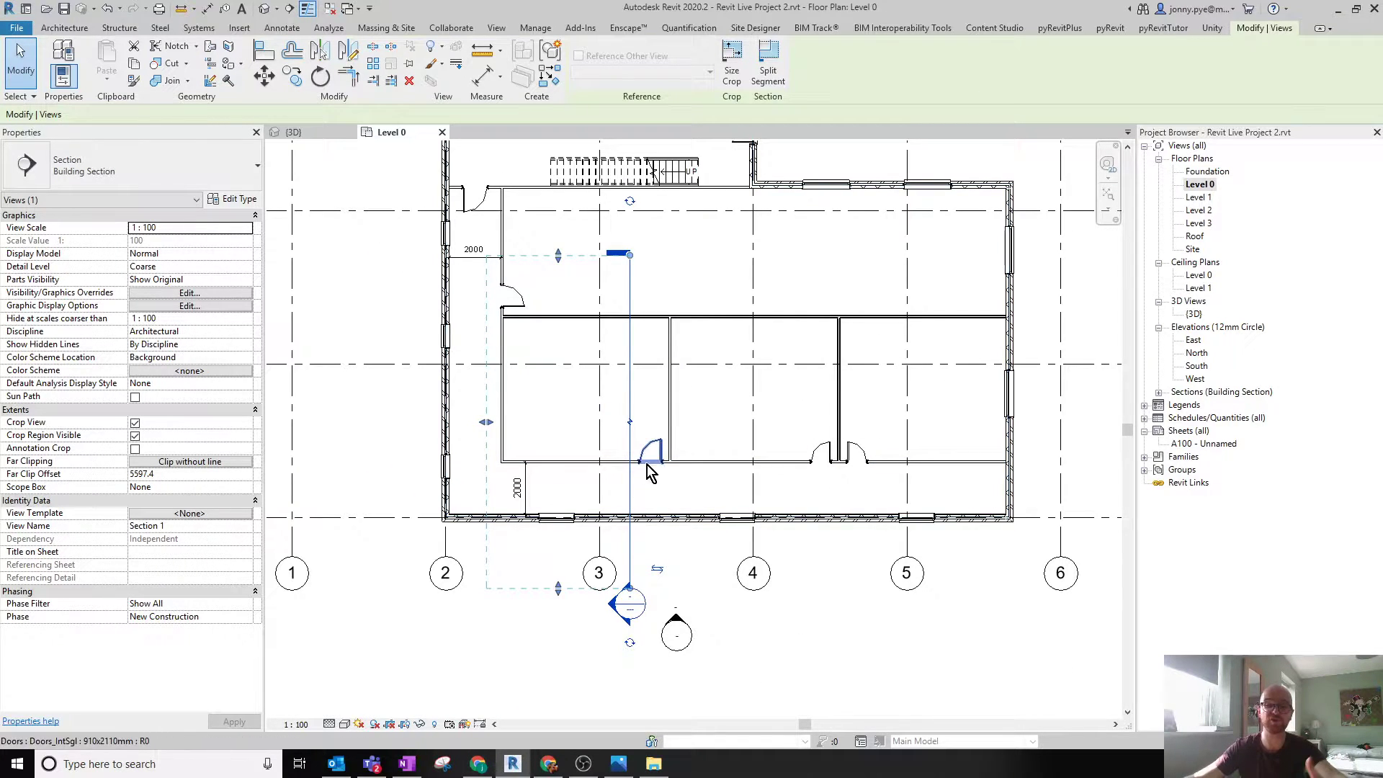
Open the new Section 1 view from the building sections.
left_click(1158, 392)
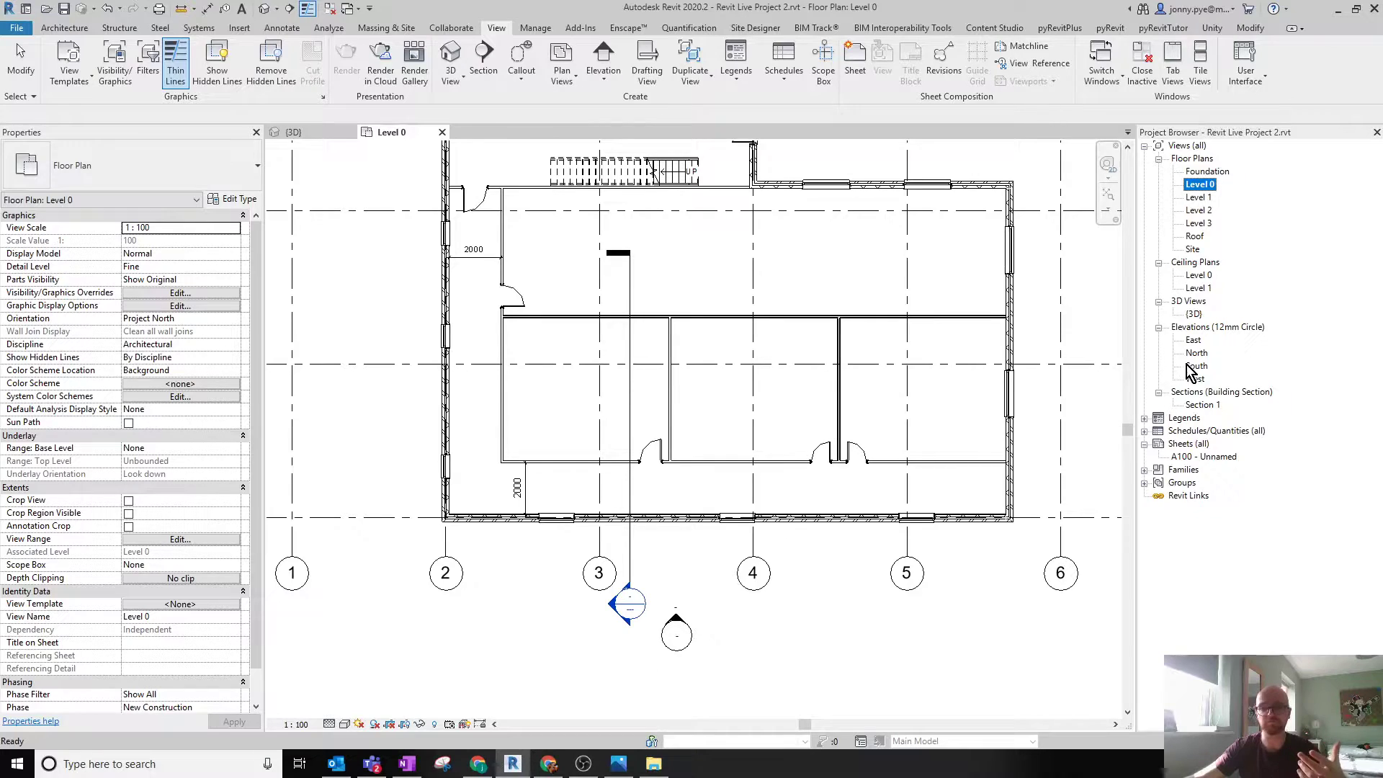
double_click(1202, 404)
middle_click_drag(867, 516, 837, 436)
scroll(713, 225, "down", 2)
middle_click_drag(727, 239, 726, 259)
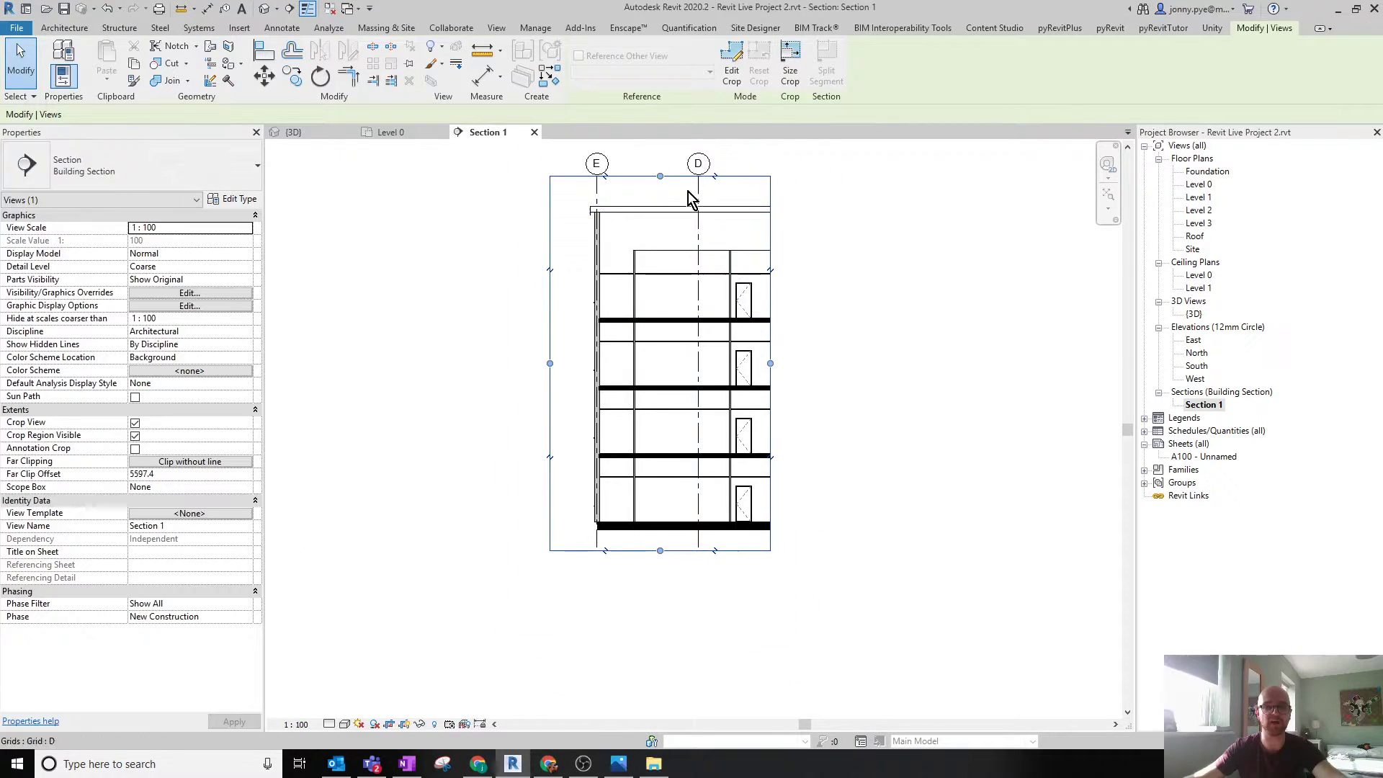
Crop Section 1 to the lowest storey, with its upper edge just above Level 1, and trim the lower edge and the side beyond grid E.
left_click_drag(662, 177, 664, 436)
left_click_drag(660, 550, 660, 543)
left_click_drag(550, 490, 571, 494)
left_click(944, 568)
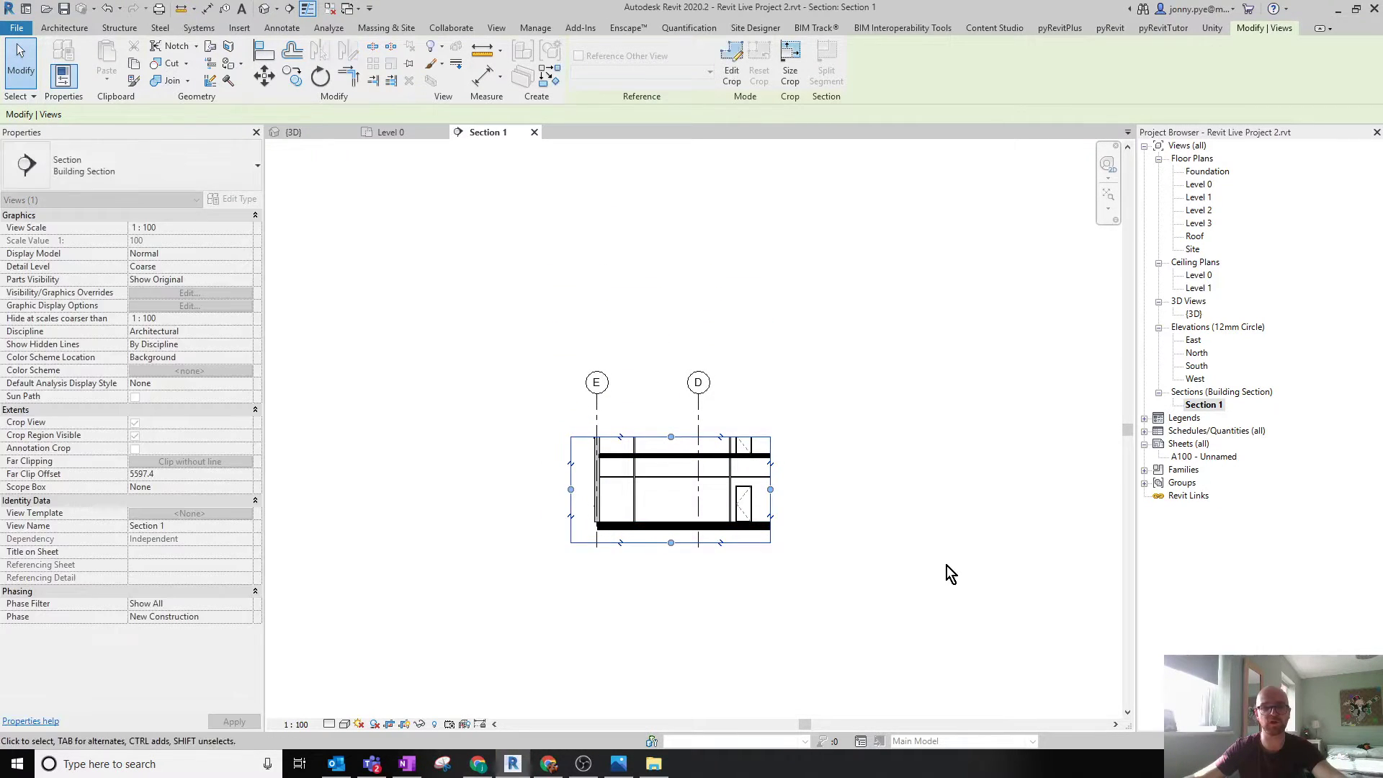
Extend the crop region's side edge past grid C, then pull it back to between grids D and C.
left_click(771, 487)
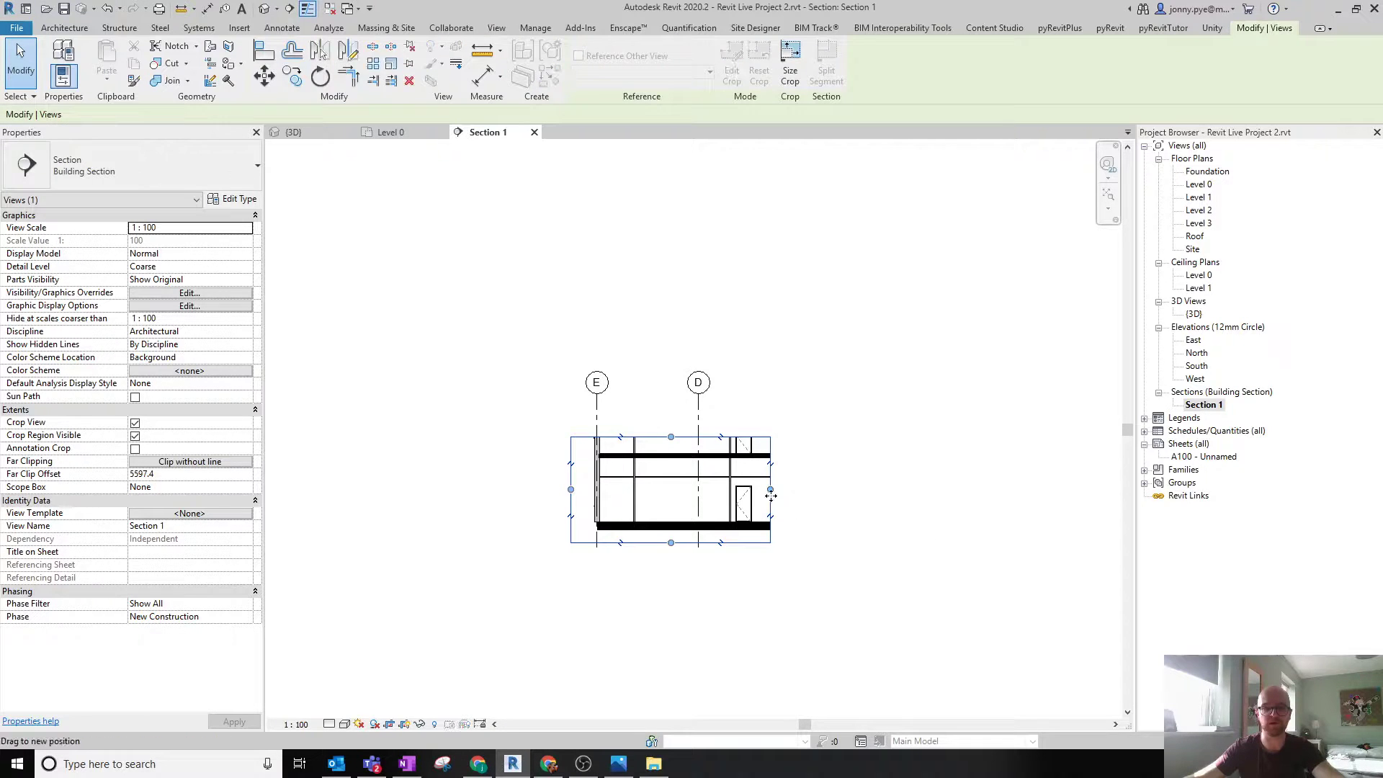
left_click_drag(771, 489, 840, 469)
left_click(1044, 401)
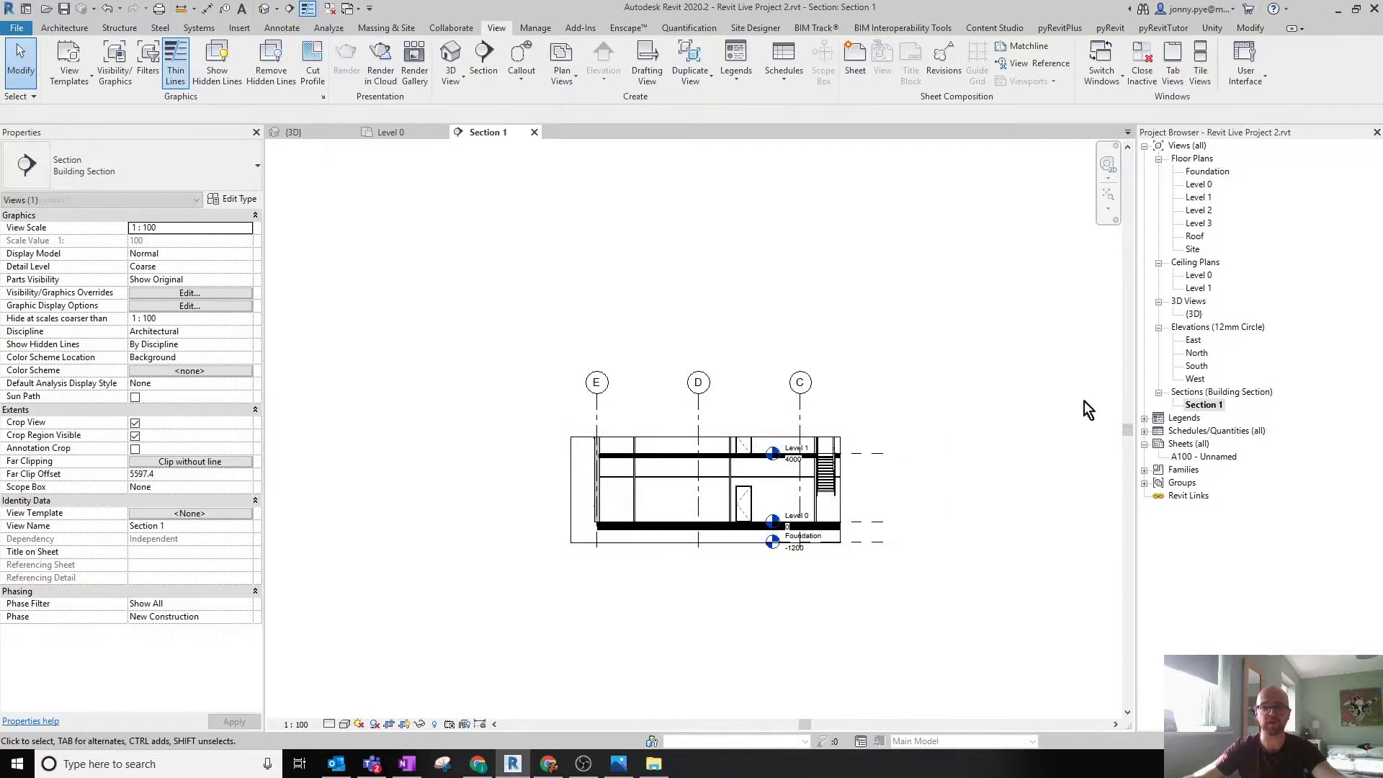
scroll(788, 455, "up", 1)
left_click(848, 508)
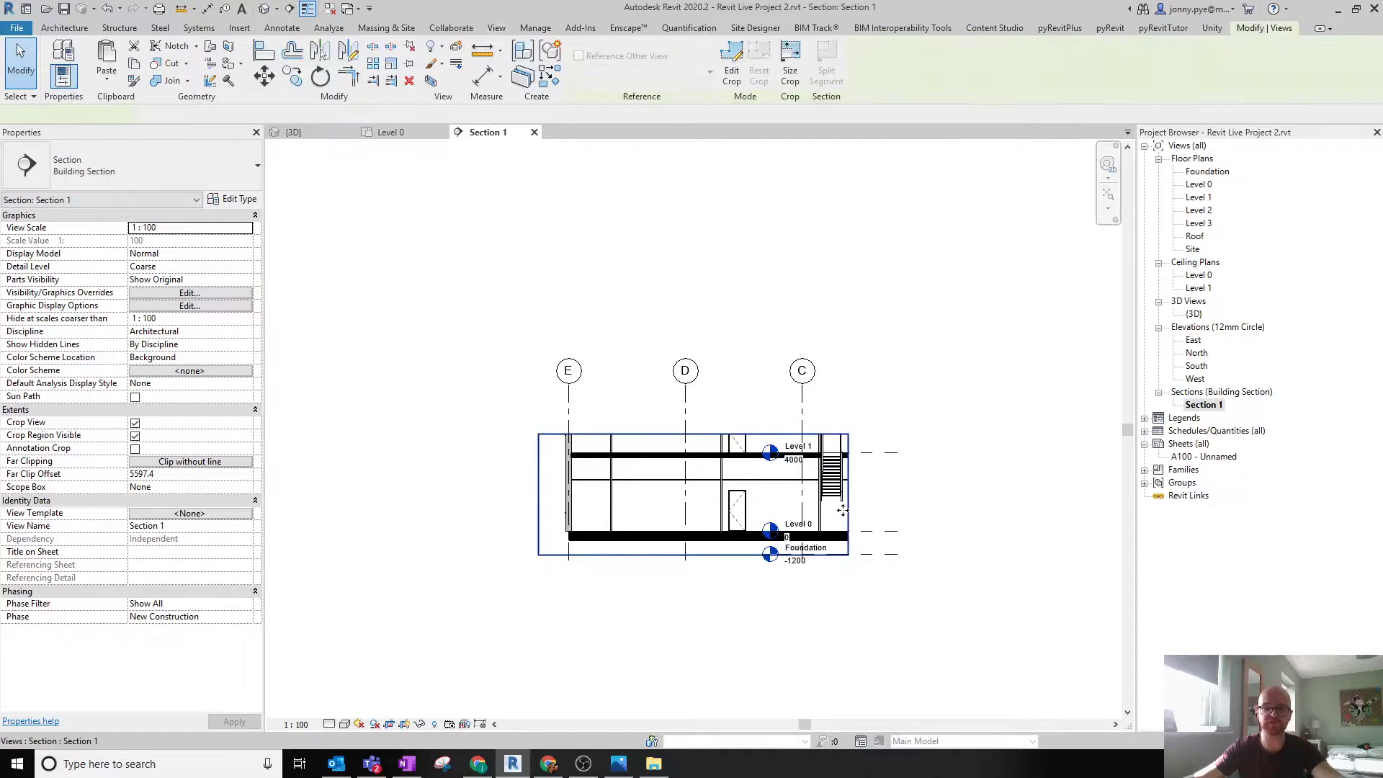
left_click_drag(810, 501, 782, 498)
left_click(990, 437)
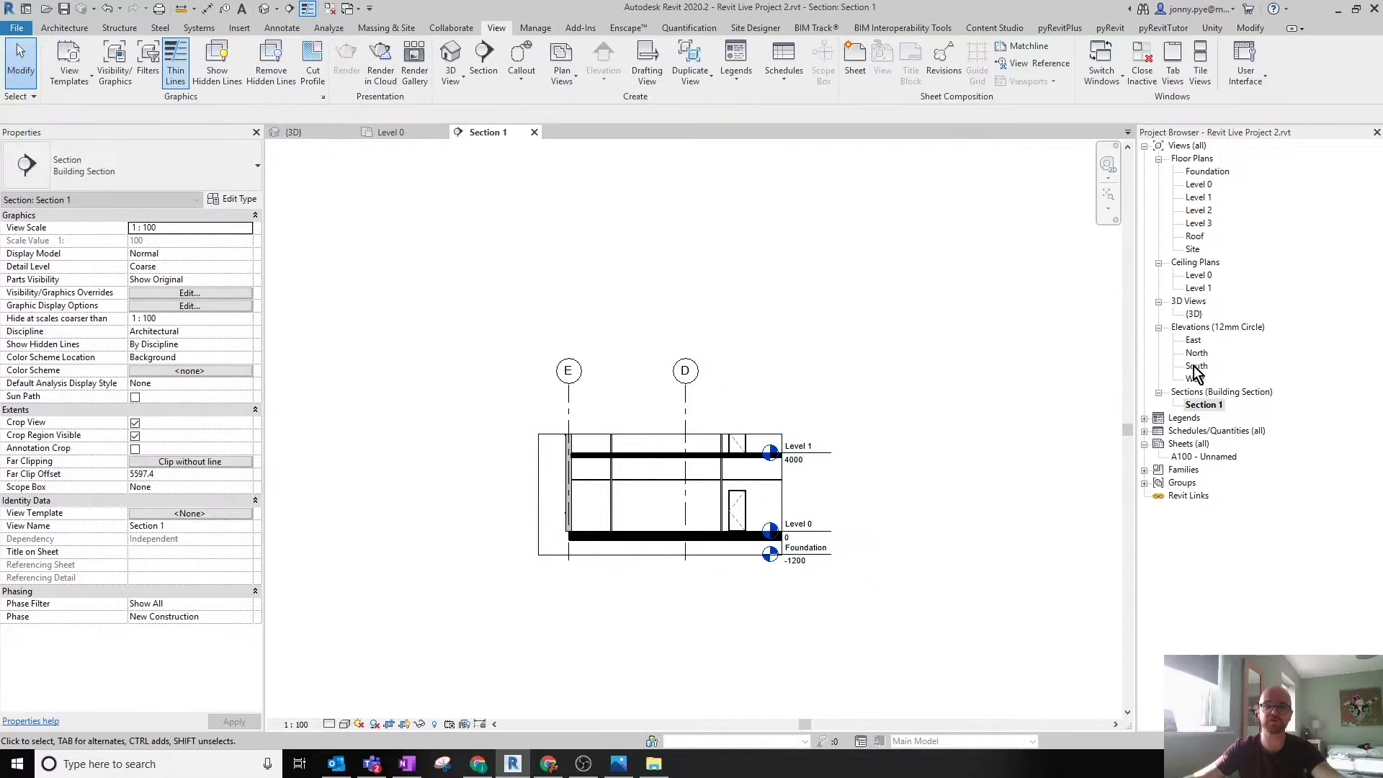
In the Level 0 floor plan, extend the upper end of the section line to just short of grid C.
double_click(1199, 185)
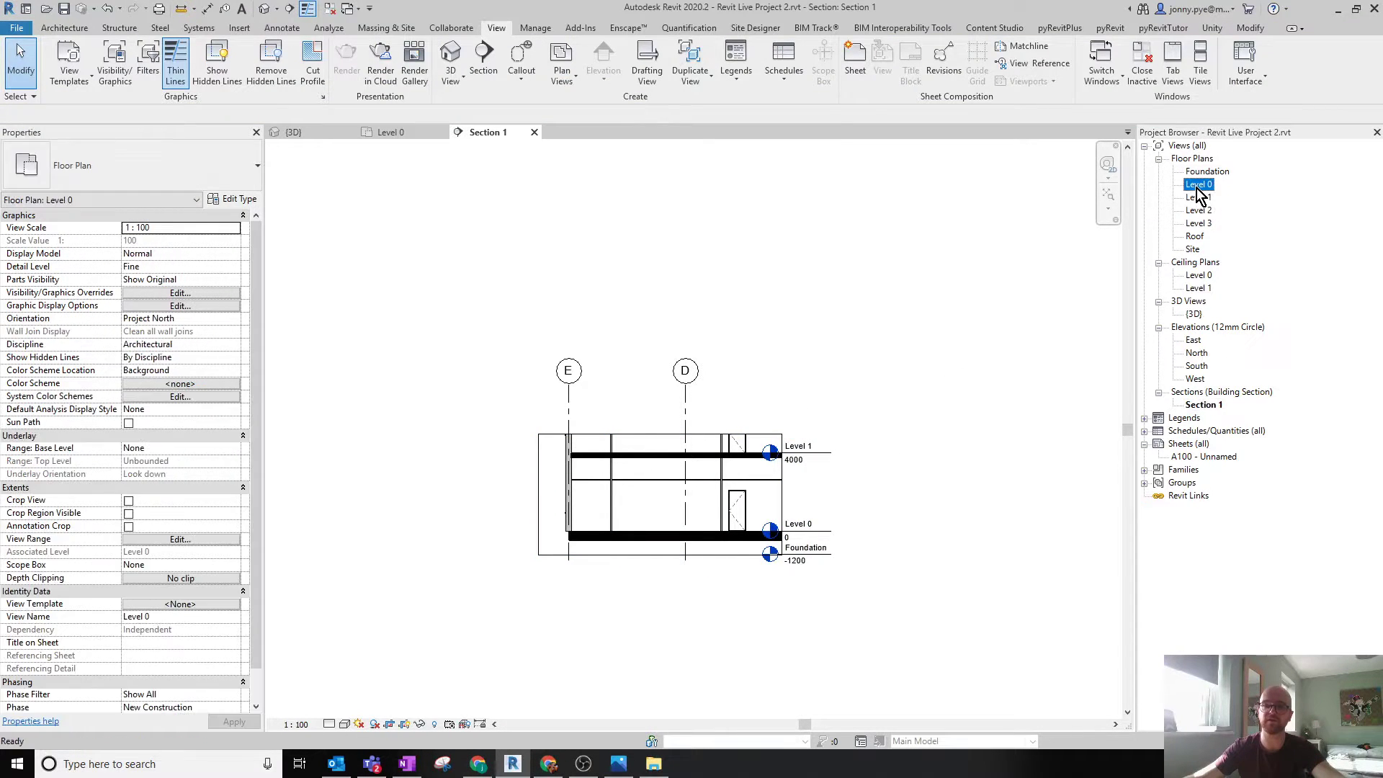
left_click(634, 416)
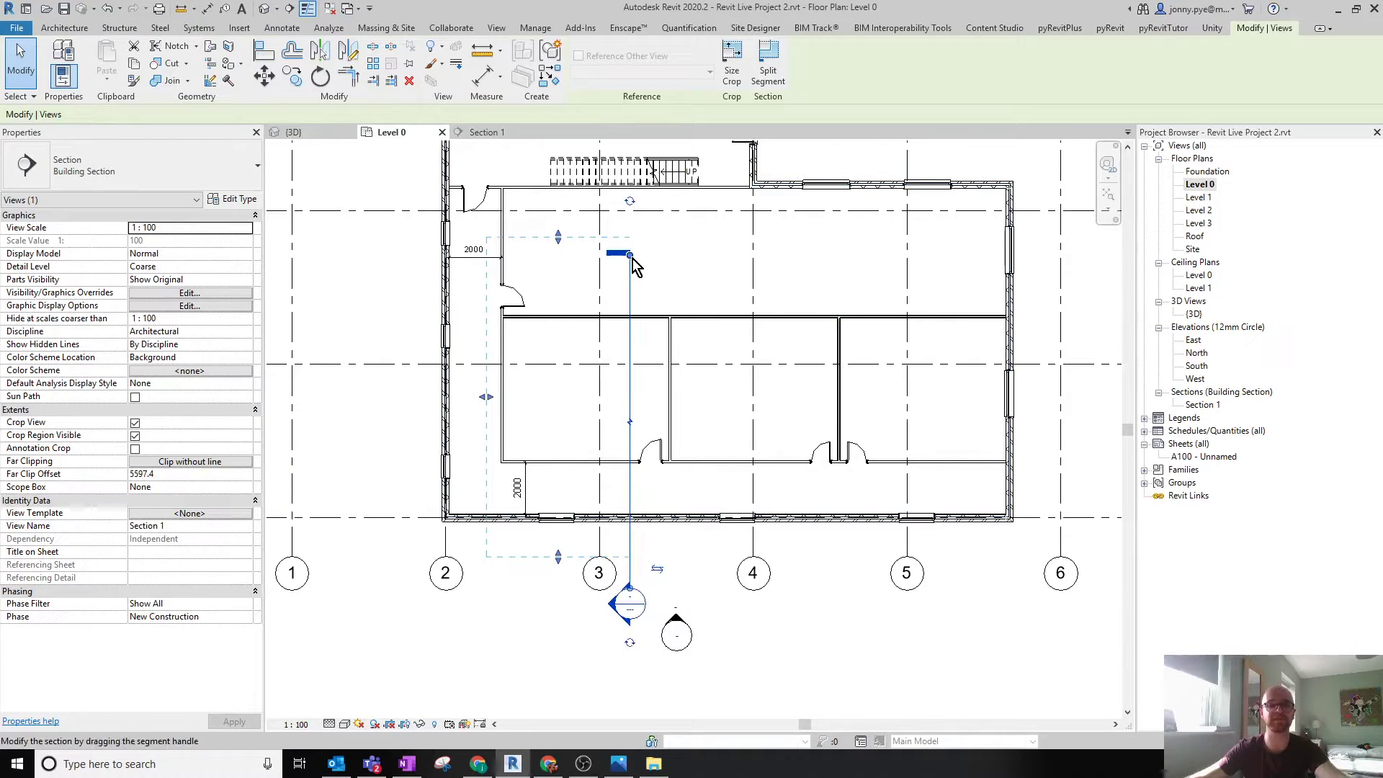
left_click_drag(630, 254, 629, 218)
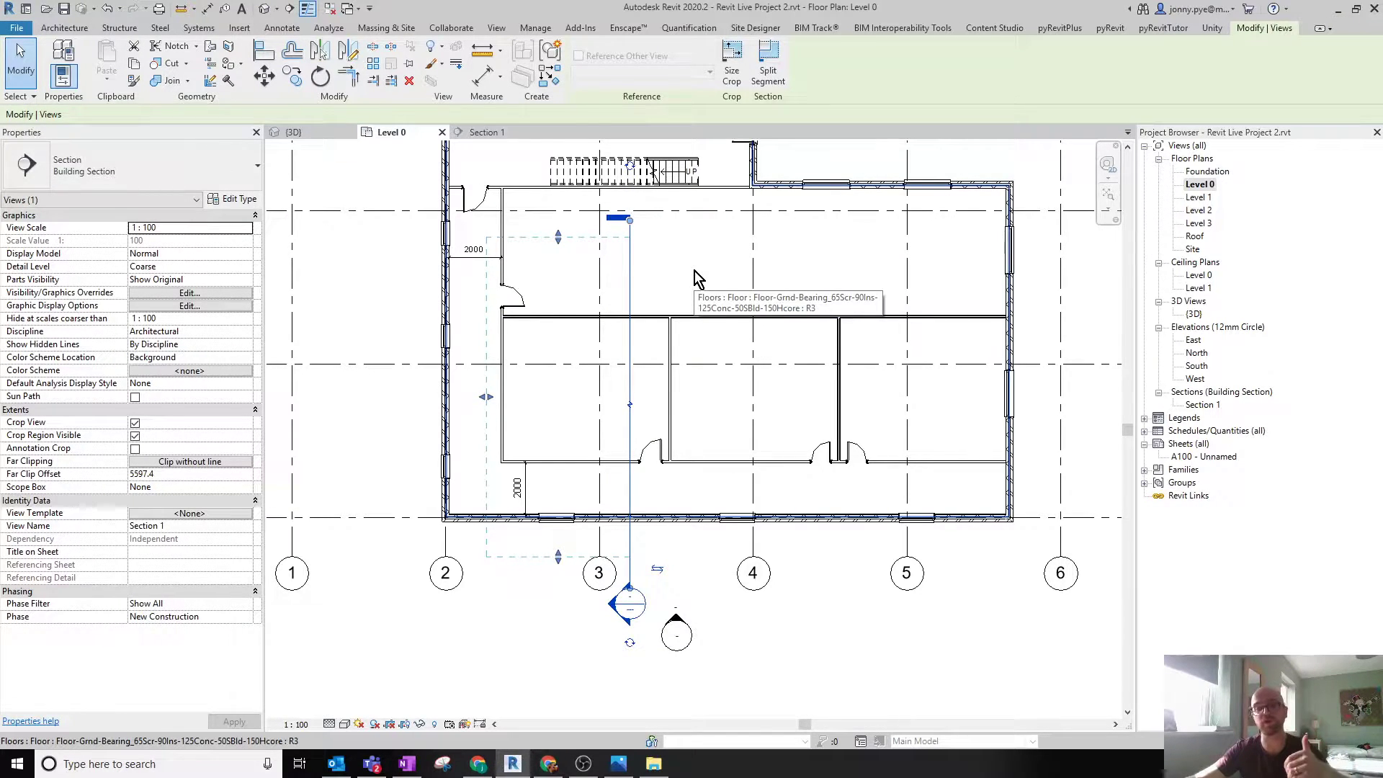
scroll(700, 393, "down", 3)
left_click(791, 660)
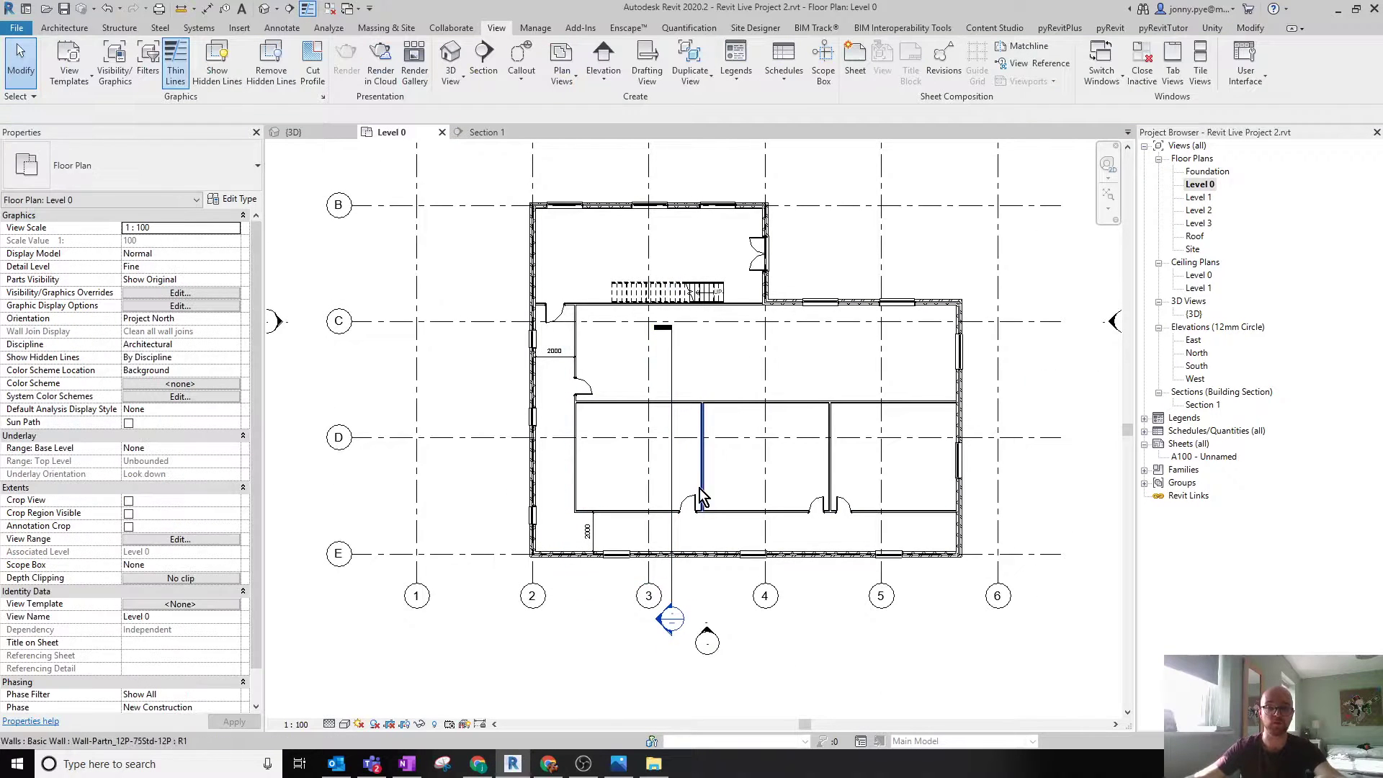
Close the 3D view and tile the Level 0 plan and Section 1 side by side.
scroll(681, 456, "up", 4)
left_click(352, 131)
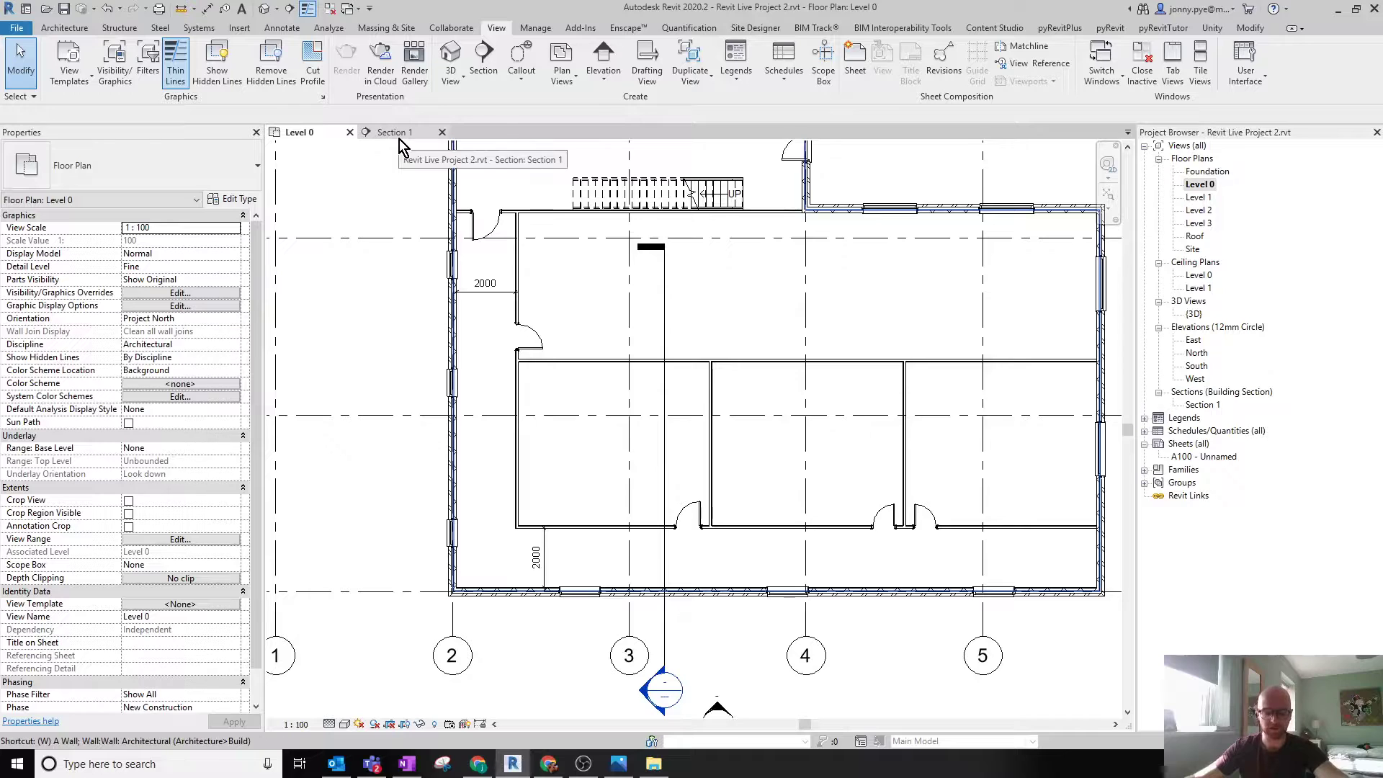
key("w")
key("t")
scroll(905, 432, "down", 1)
middle_click_drag(1068, 504, 958, 551)
scroll(858, 508, "up", 1)
scroll(539, 436, "down", 1)
middle_click_drag(625, 464, 491, 476)
scroll(599, 505, "up", 1)
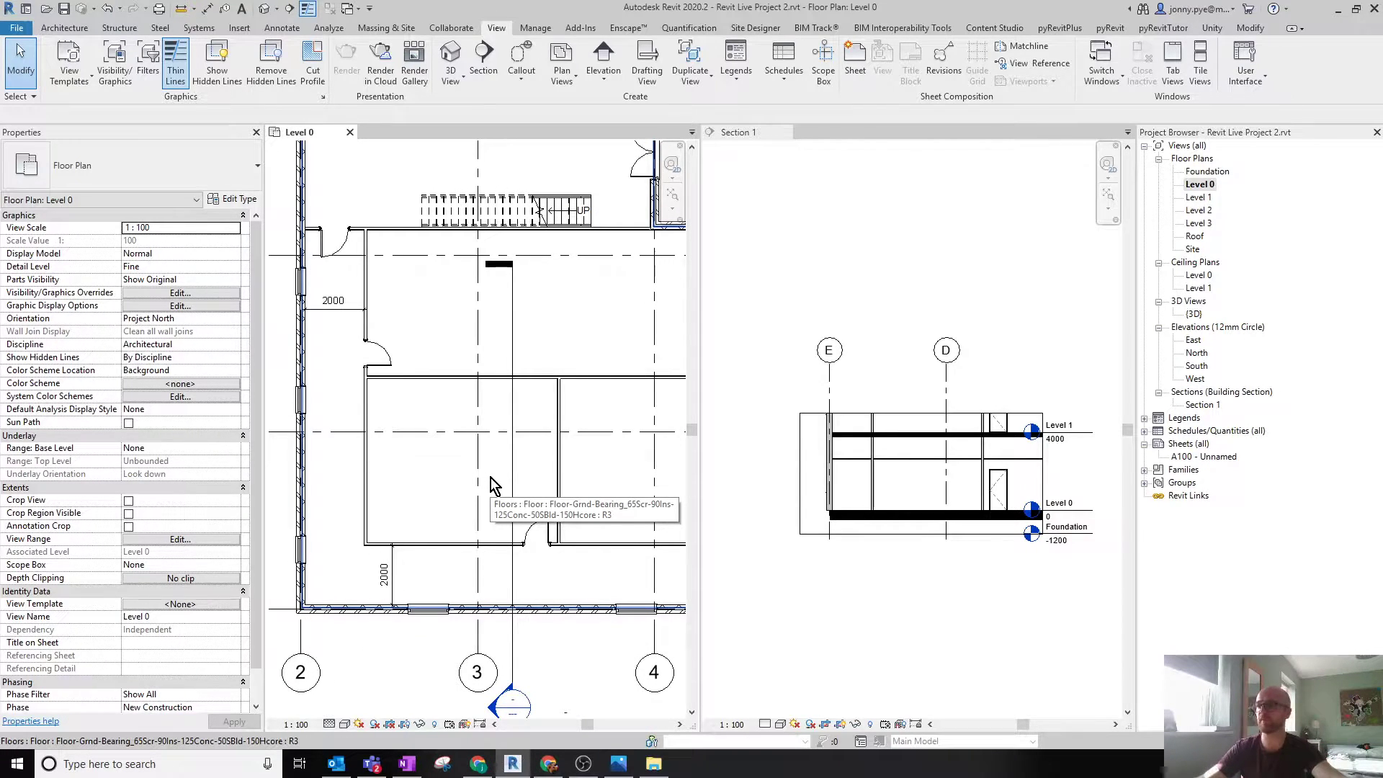
scroll(490, 486, "up", 1)
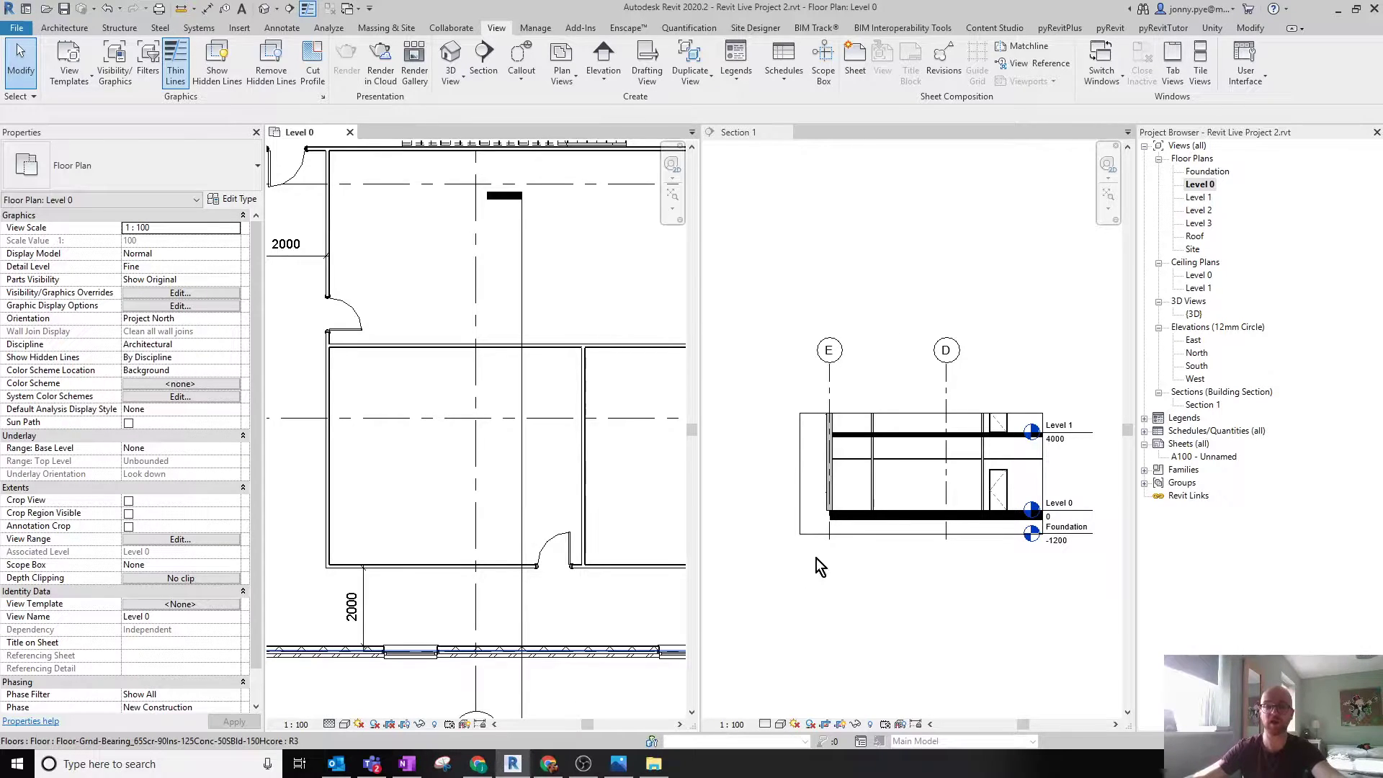
scroll(928, 496, "up", 2)
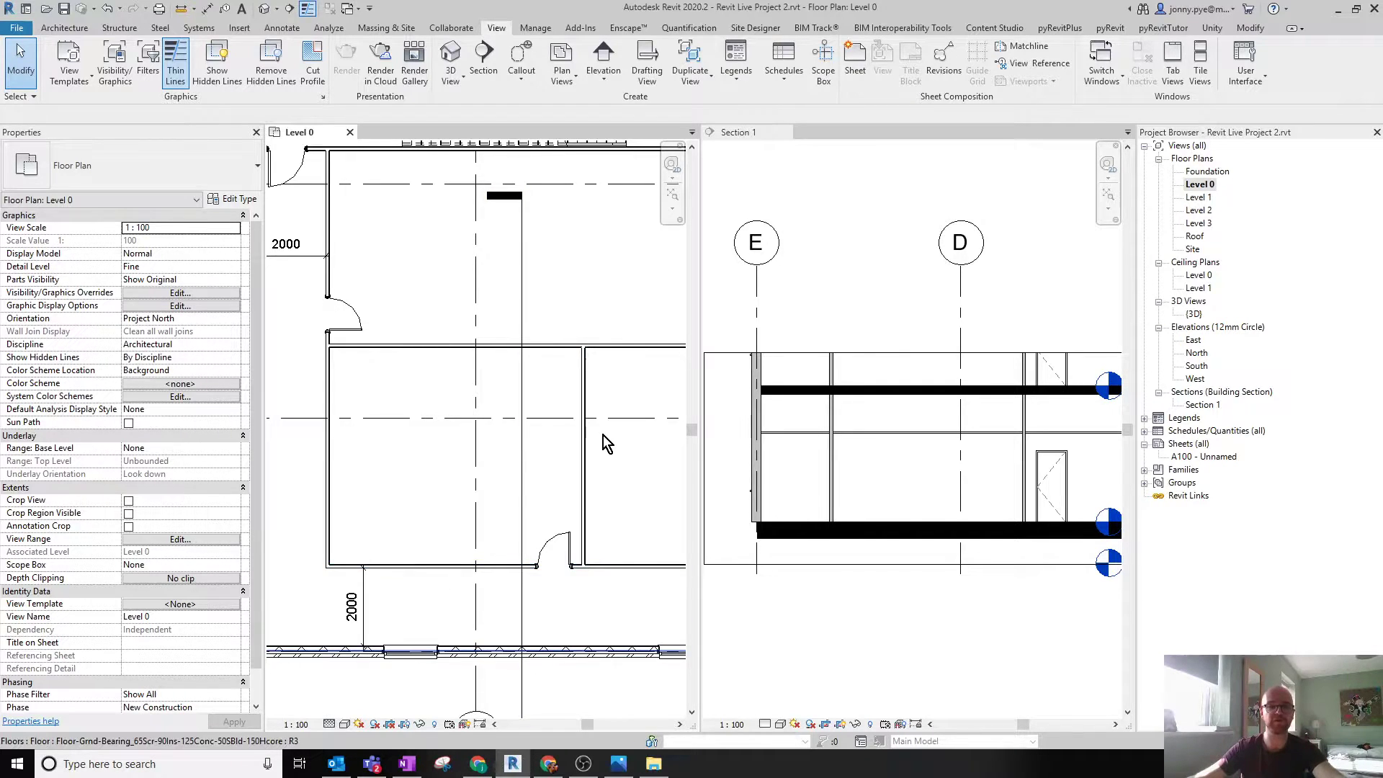
scroll(603, 435, "down", 2)
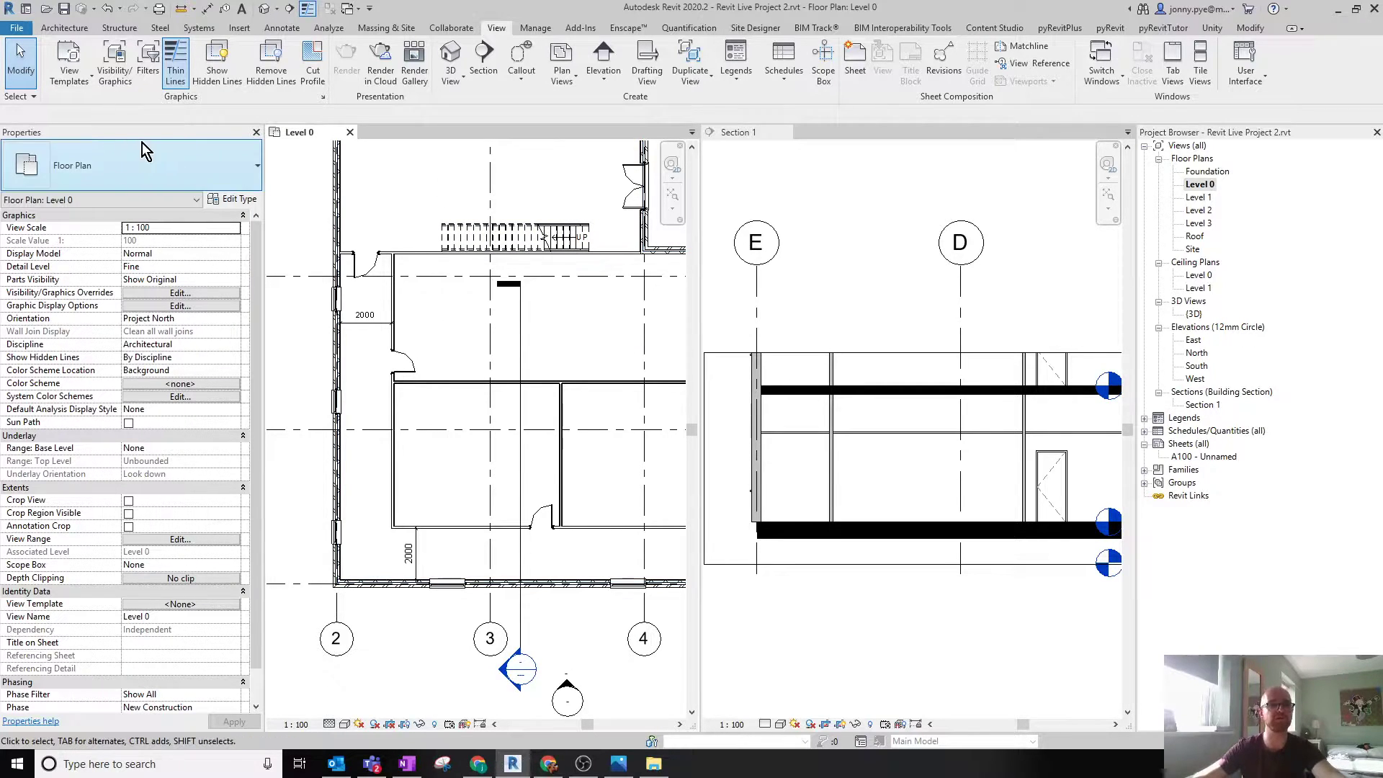
left_click(66, 29)
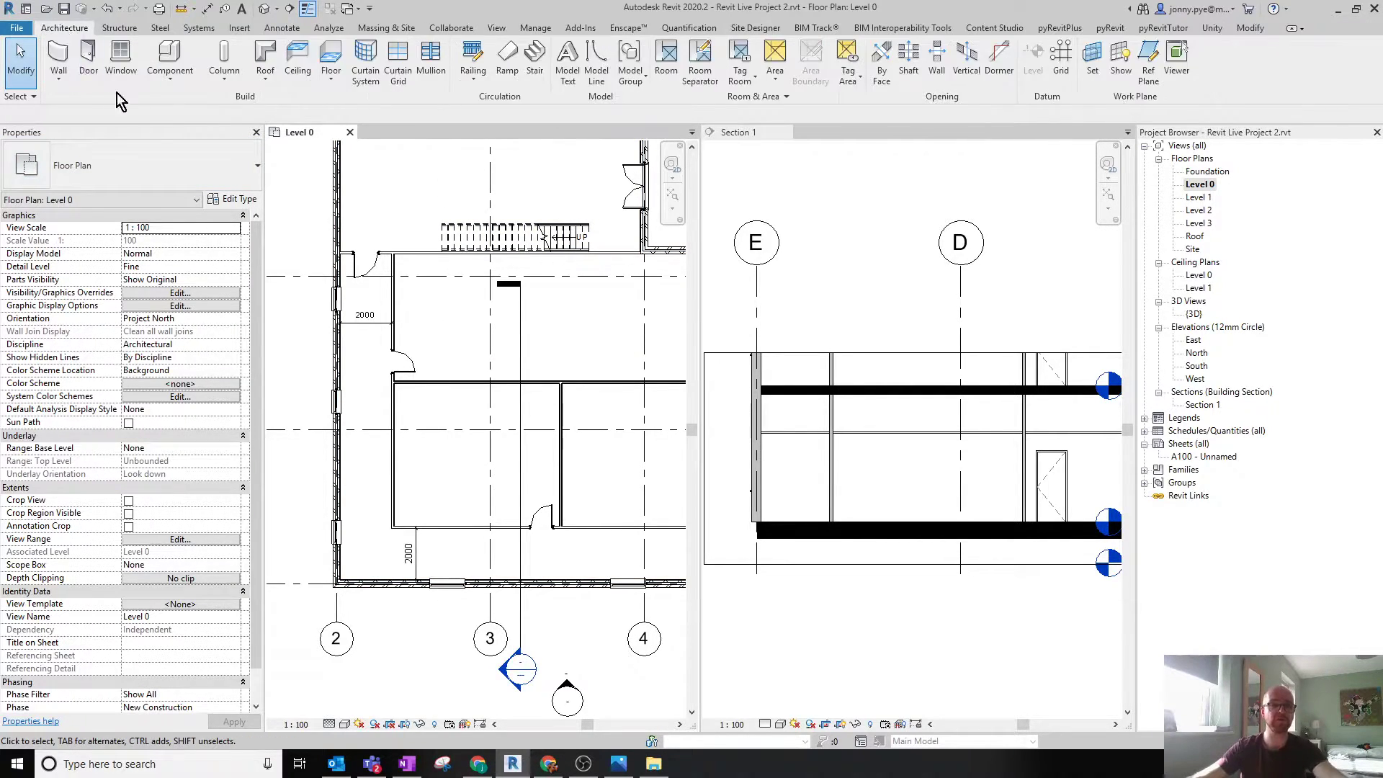
scroll(531, 461, "up", 2)
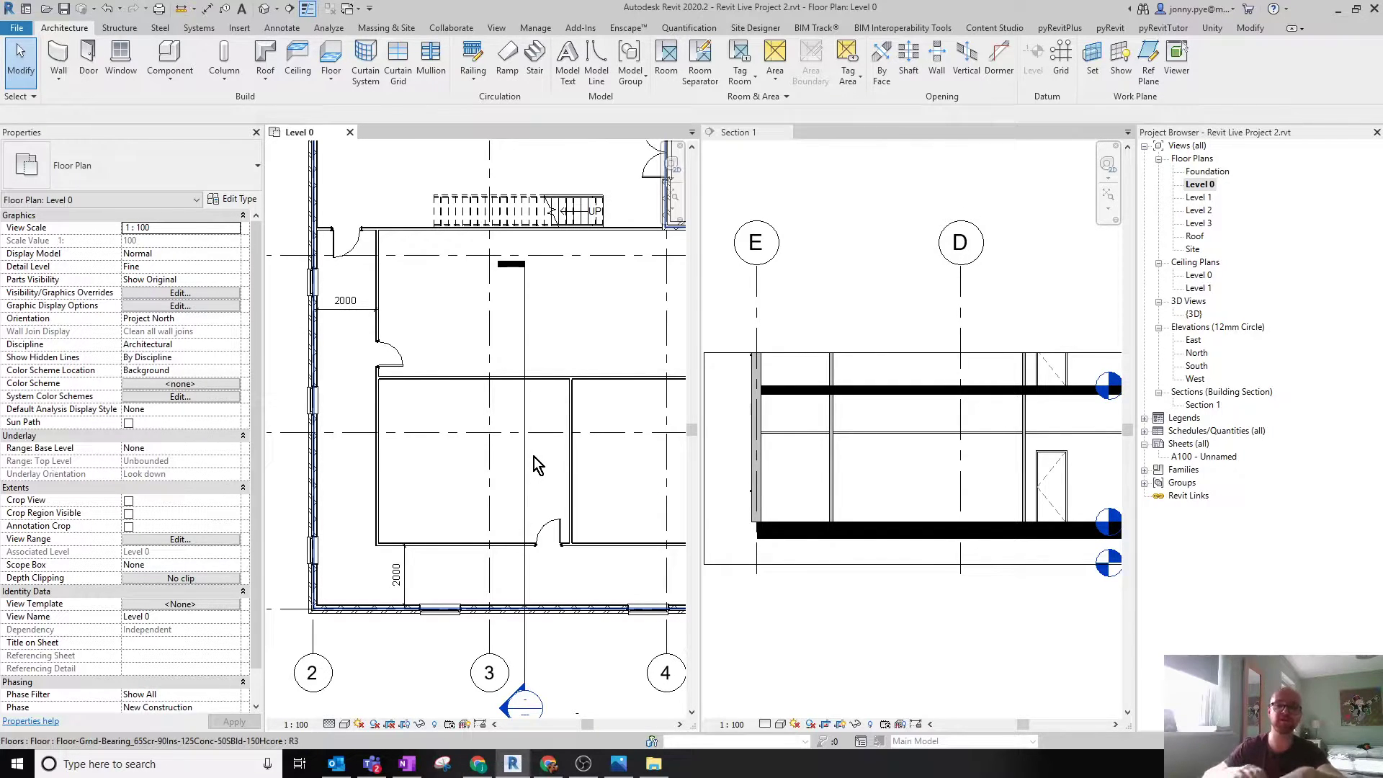
scroll(534, 456, "up", 2)
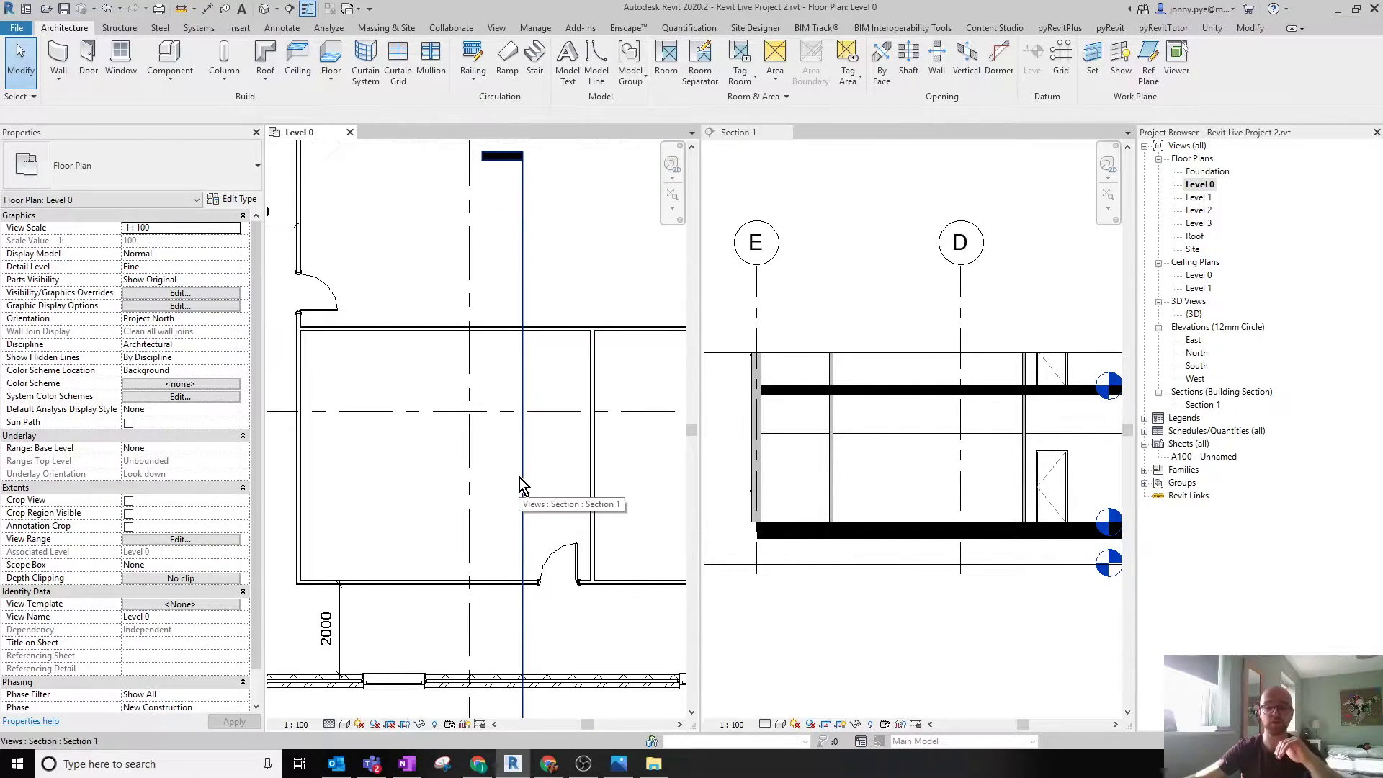
scroll(487, 490, "down", 1)
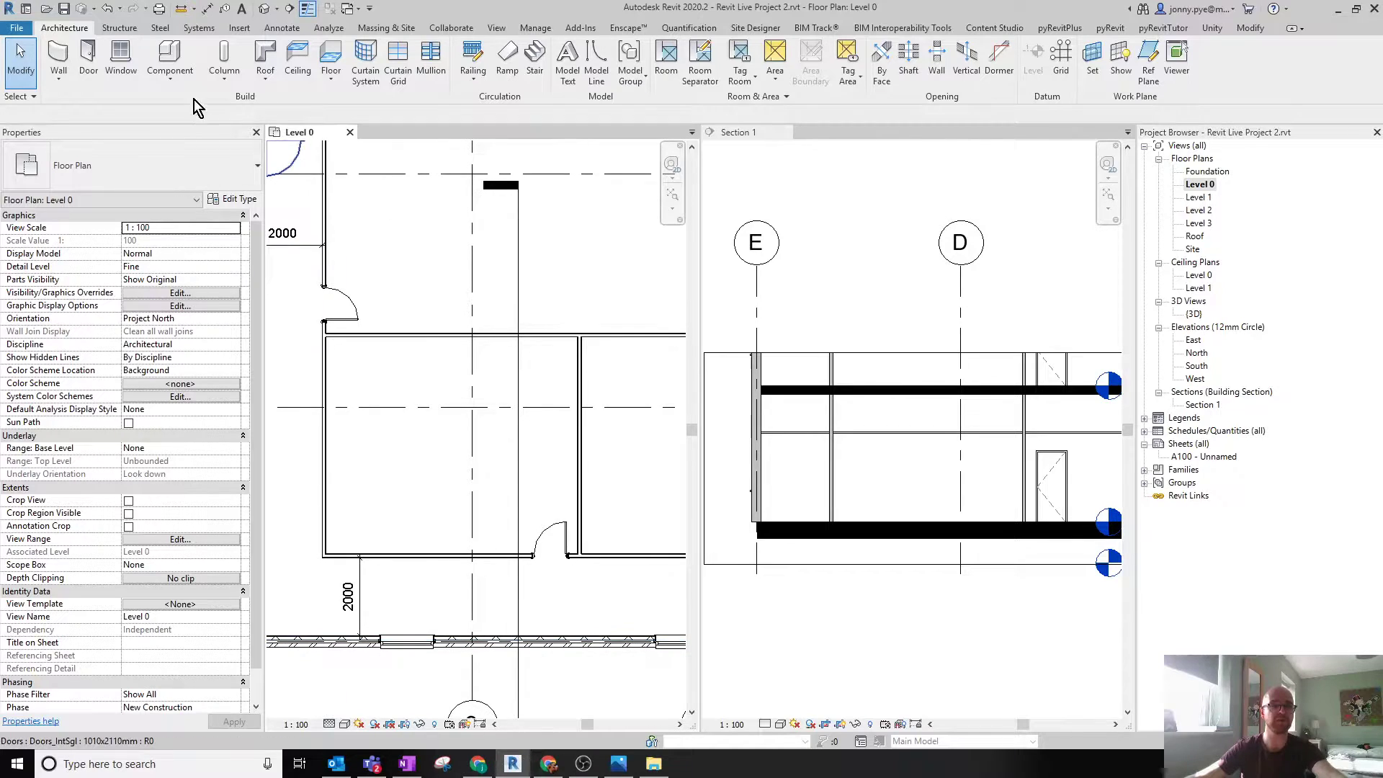
Start placing a component on Level 0 and look through the component types already available in the project.
left_click(166, 55)
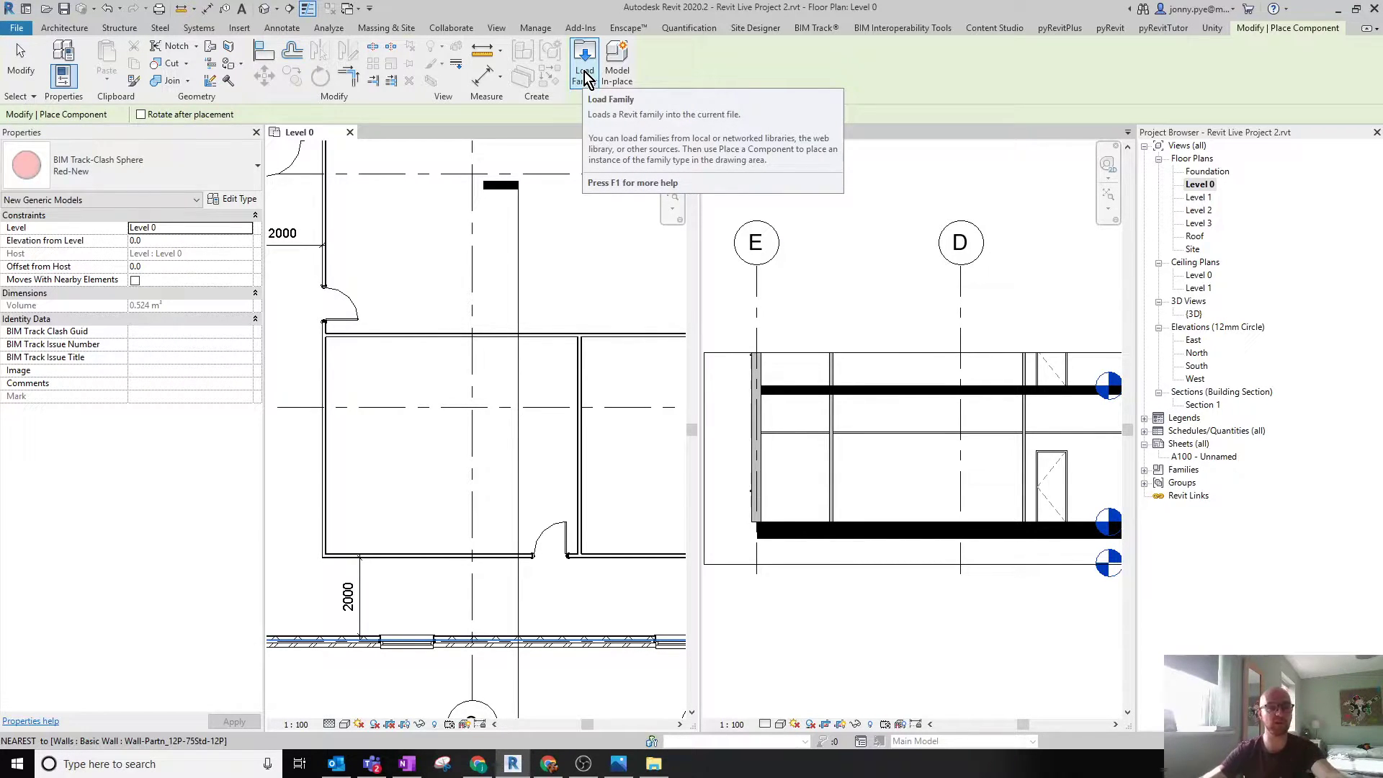
left_click(64, 28)
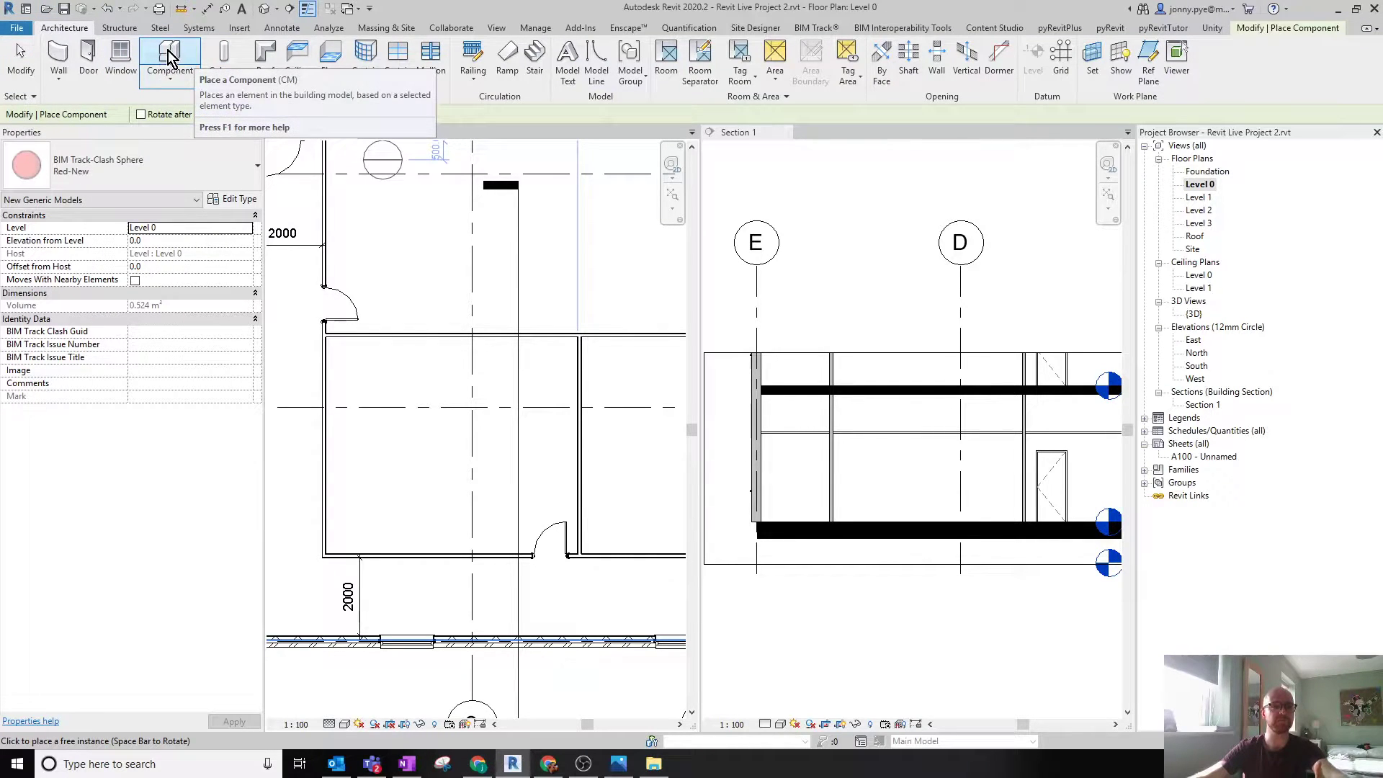
left_click(120, 31)
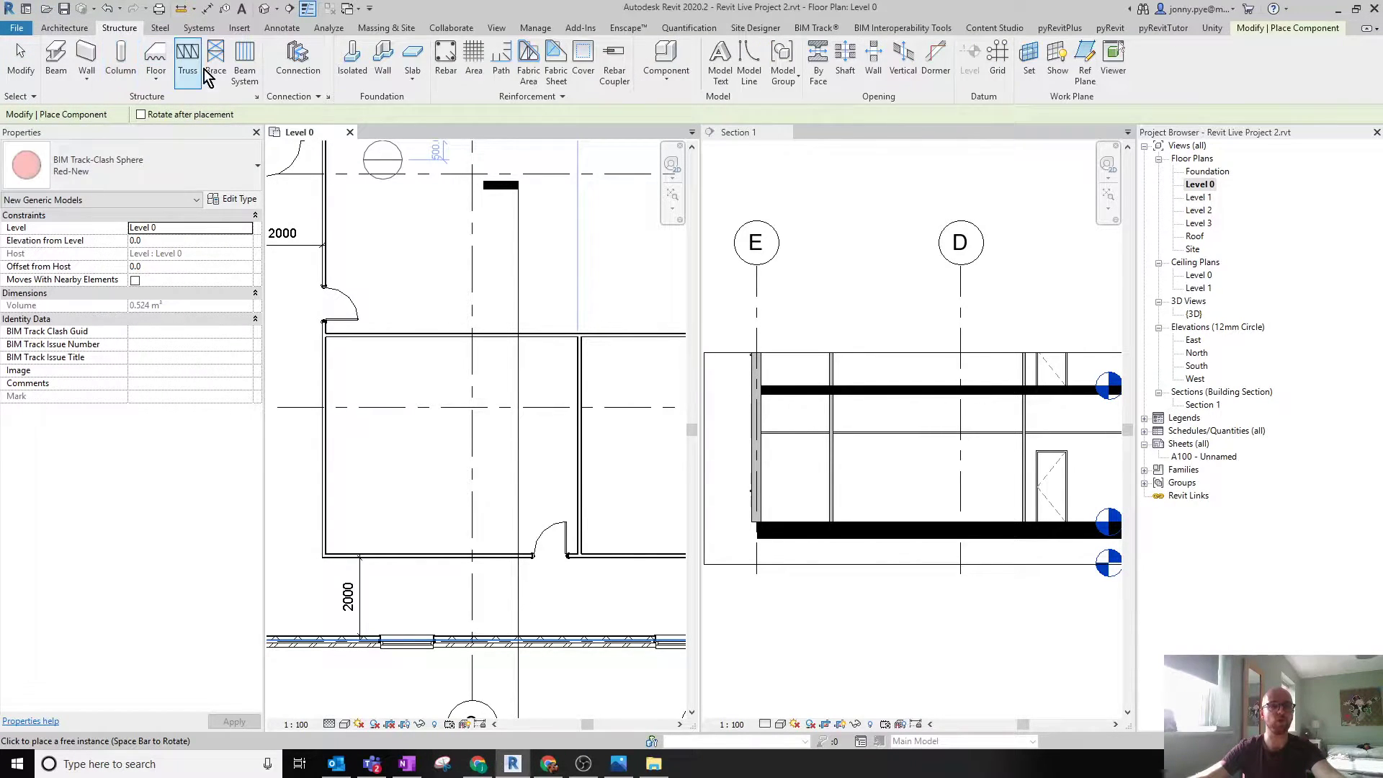
left_click(160, 28)
left_click(195, 29)
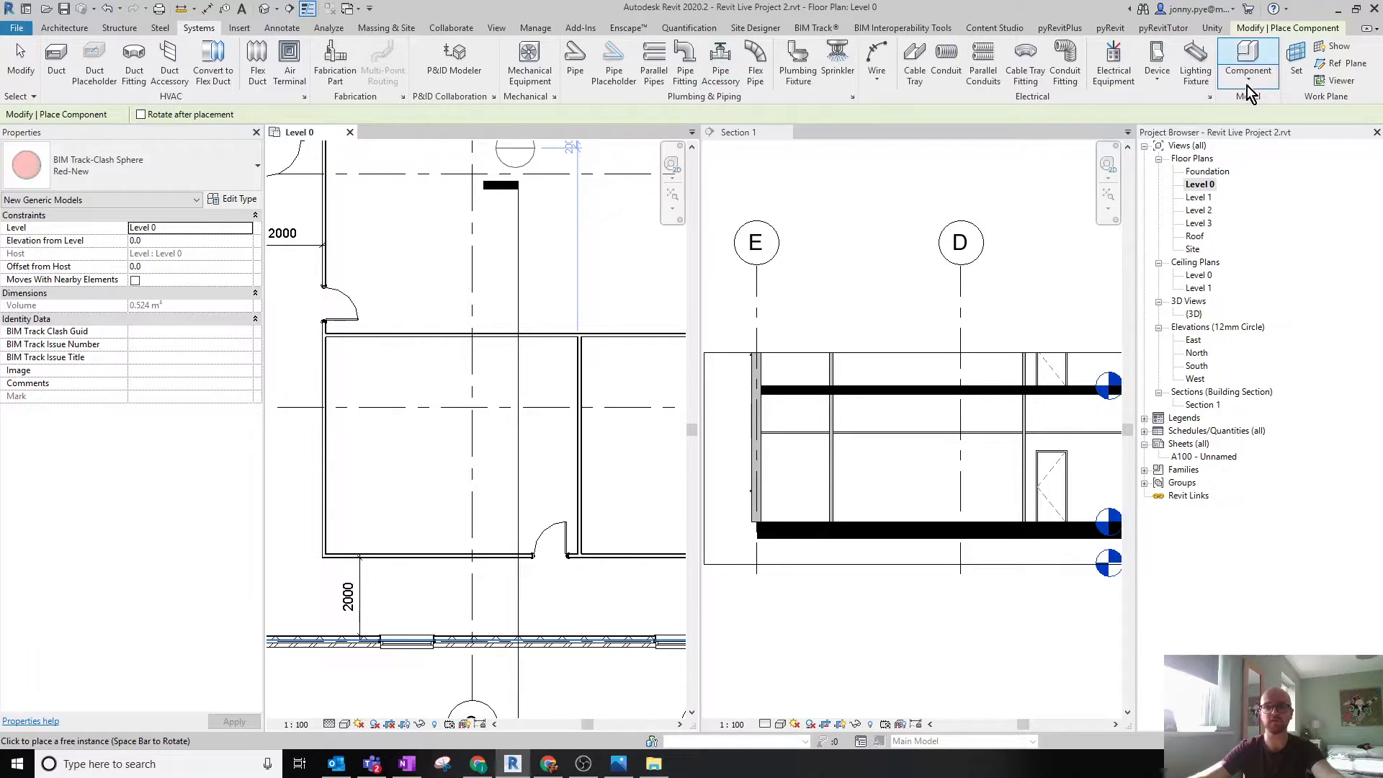
left_click(77, 30)
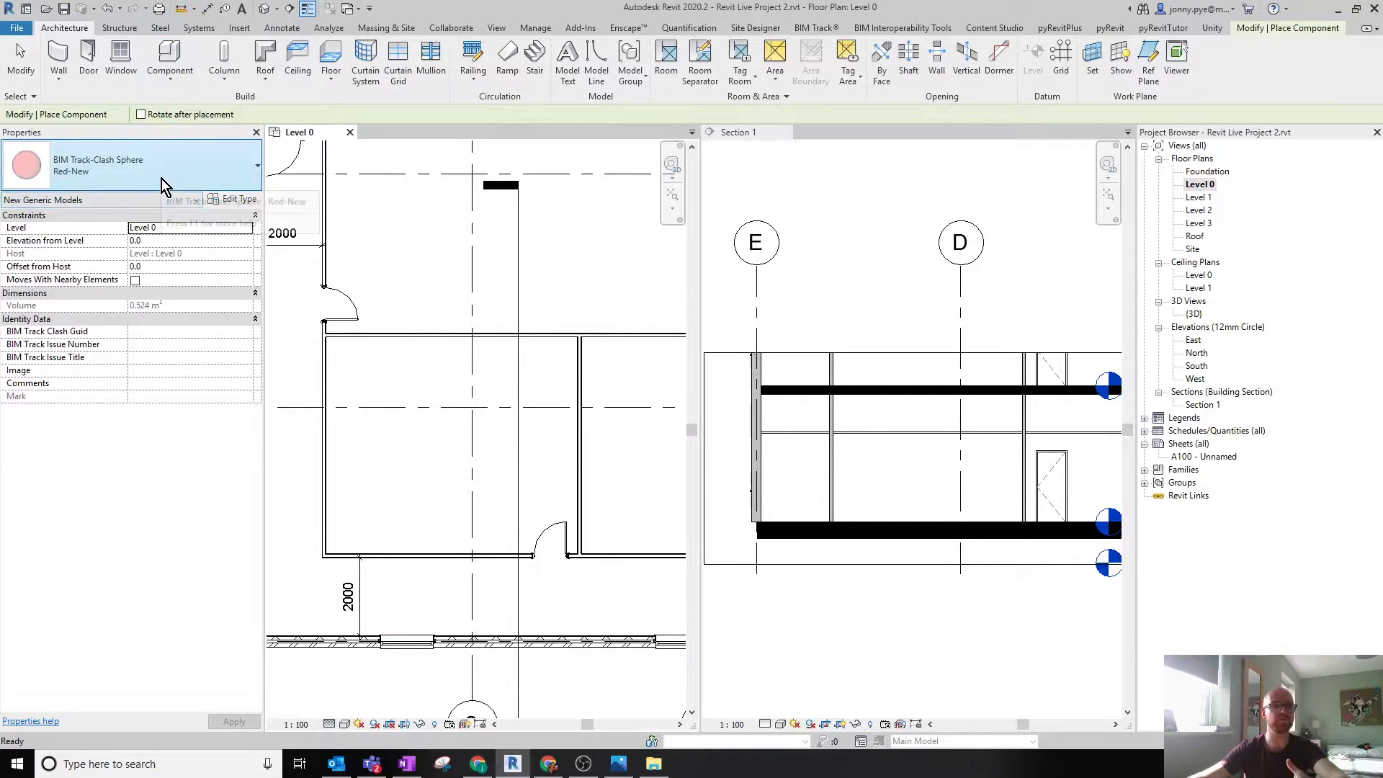
left_click(137, 146)
scroll(149, 422, "down", 5)
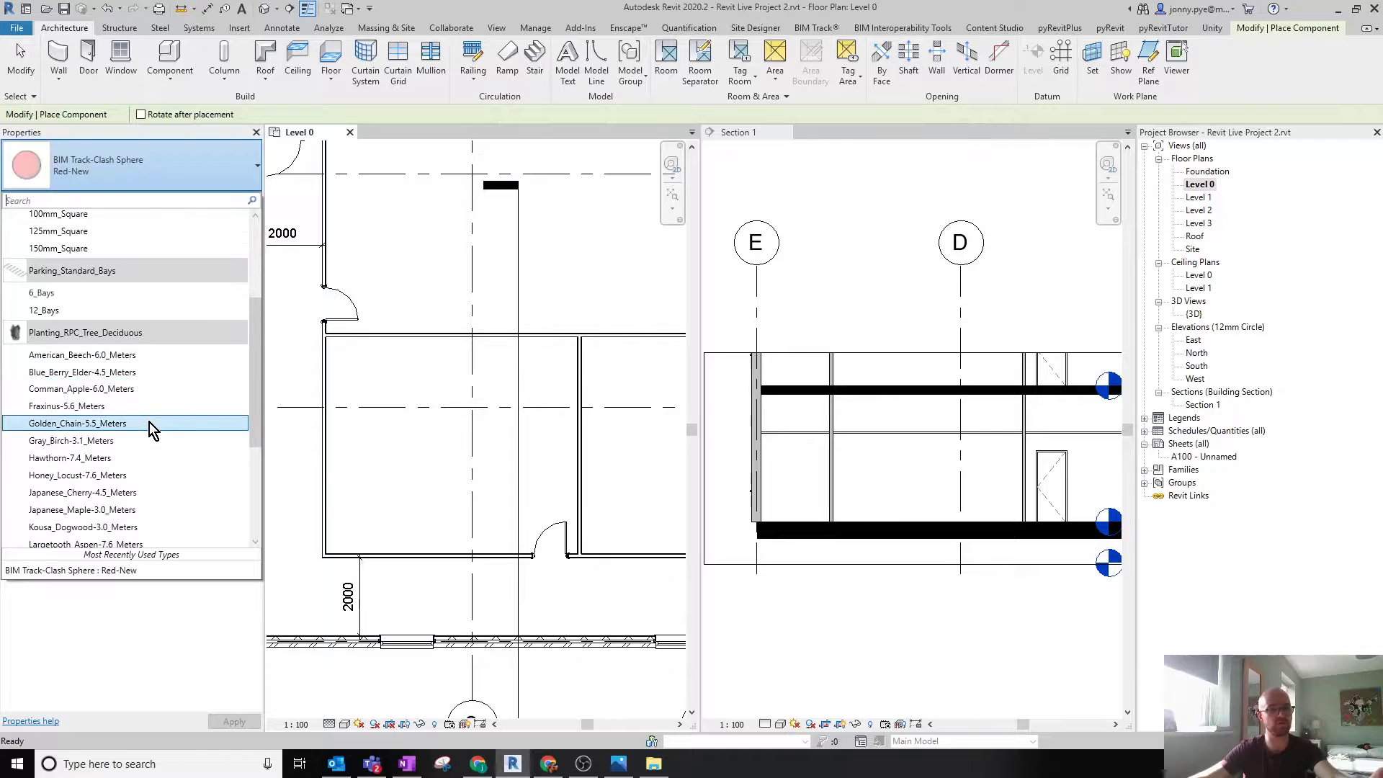
scroll(149, 423, "down", 3)
scroll(149, 422, "up", 8)
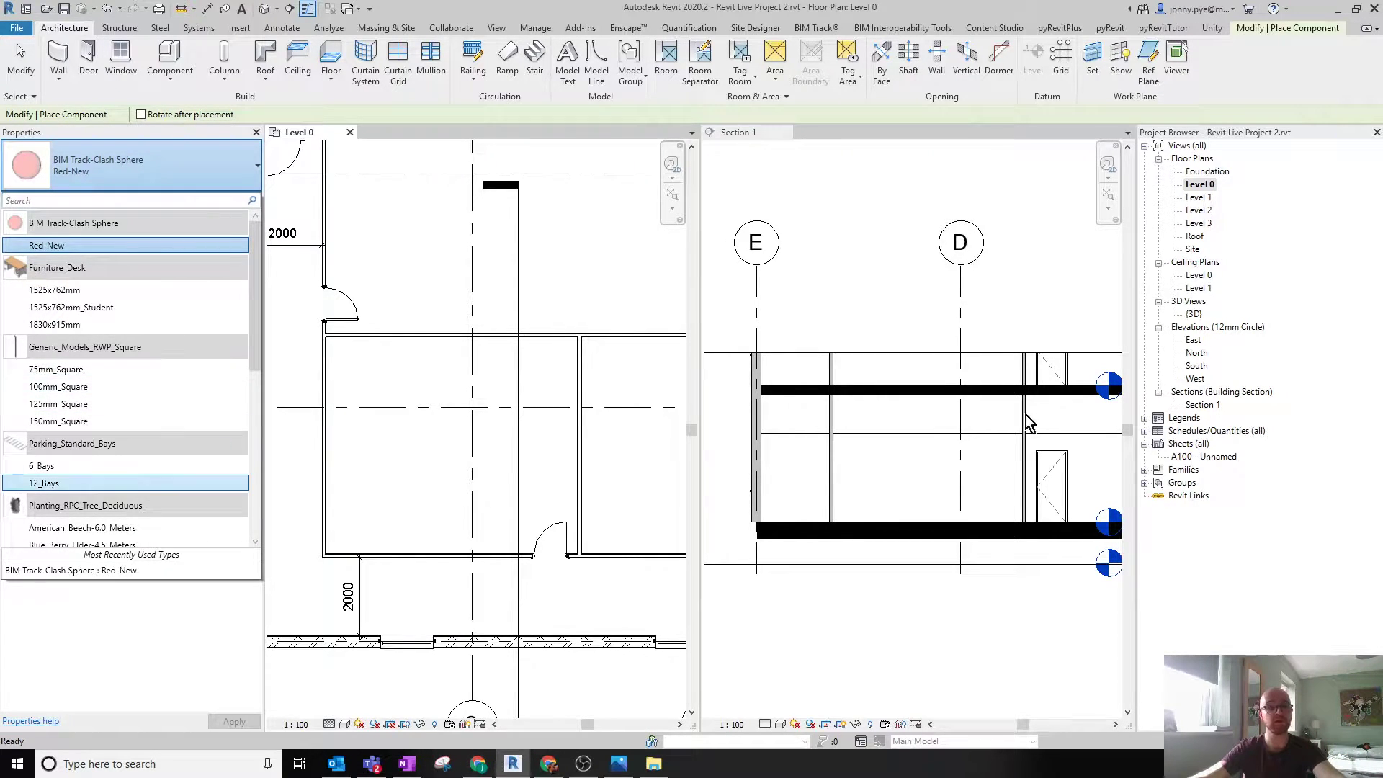
Load the Furniture_Chair.rfa family from the Seating folder of the UK library's Furniture folder.
left_click(1279, 30)
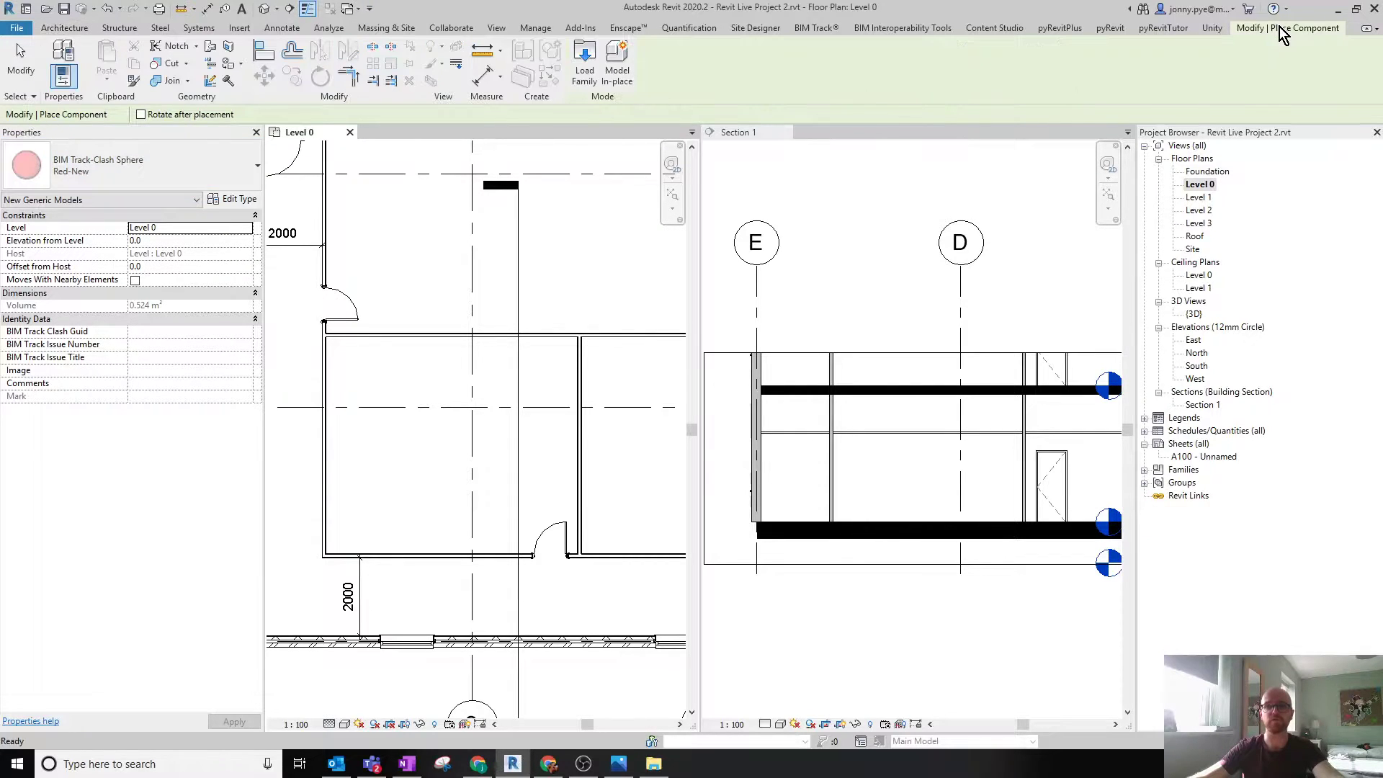
left_click(583, 69)
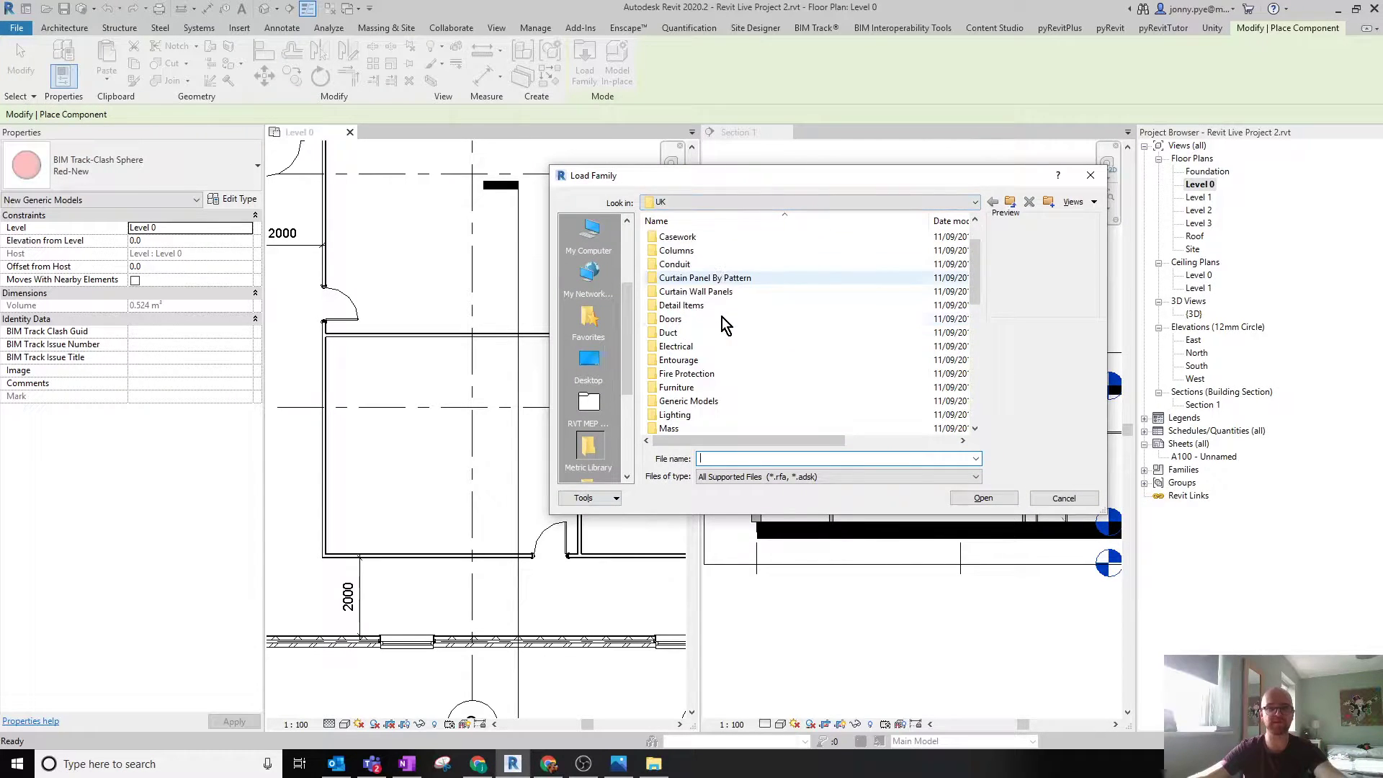
scroll(722, 321, "down", 5)
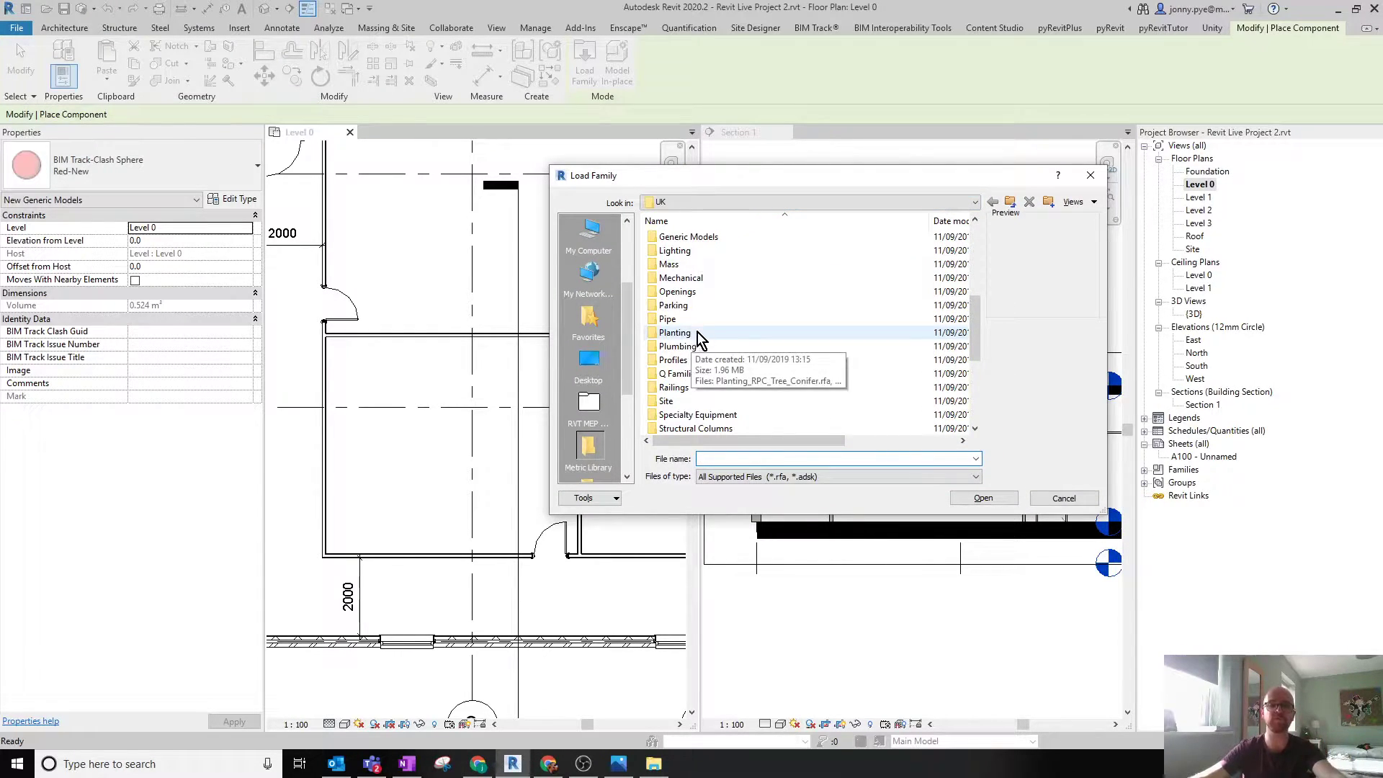
scroll(779, 356, "down", 1)
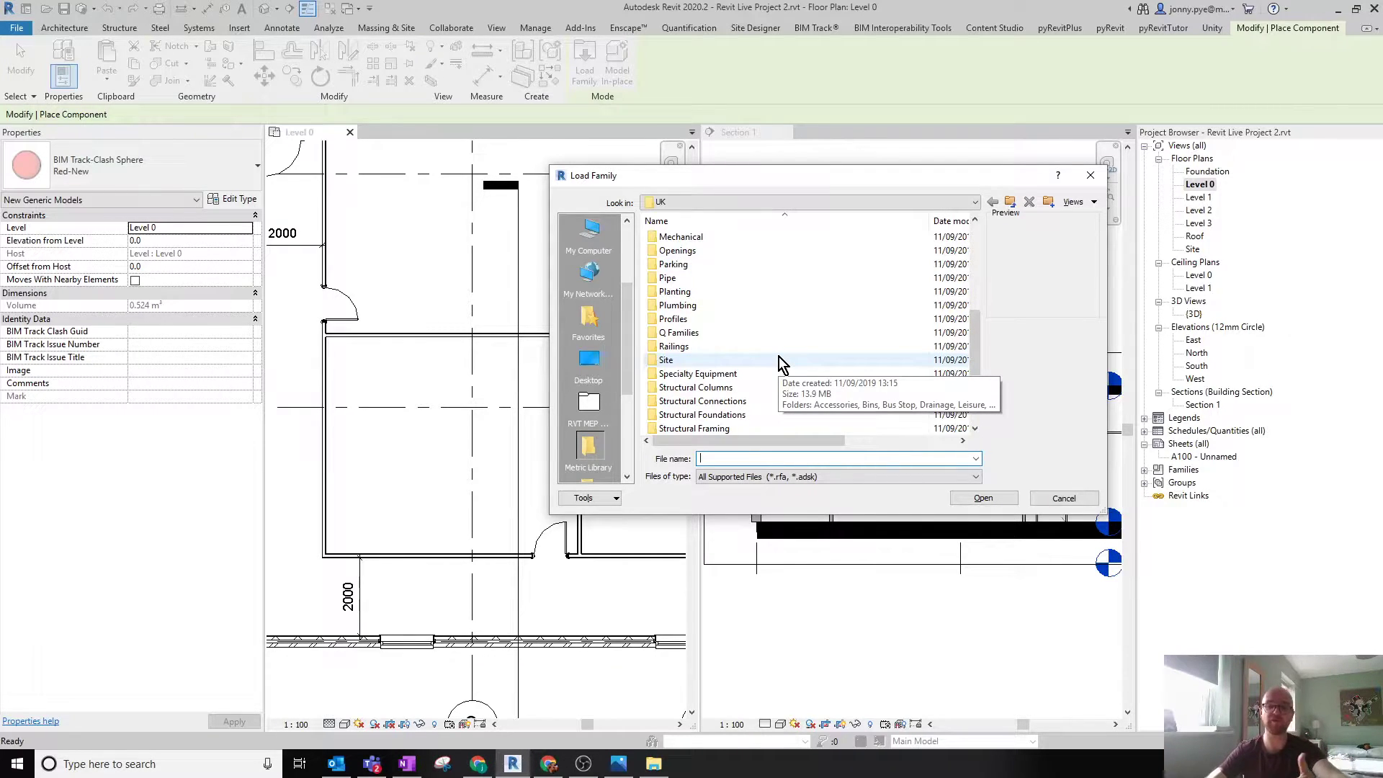
scroll(754, 335, "down", 3)
scroll(822, 343, "up", 7)
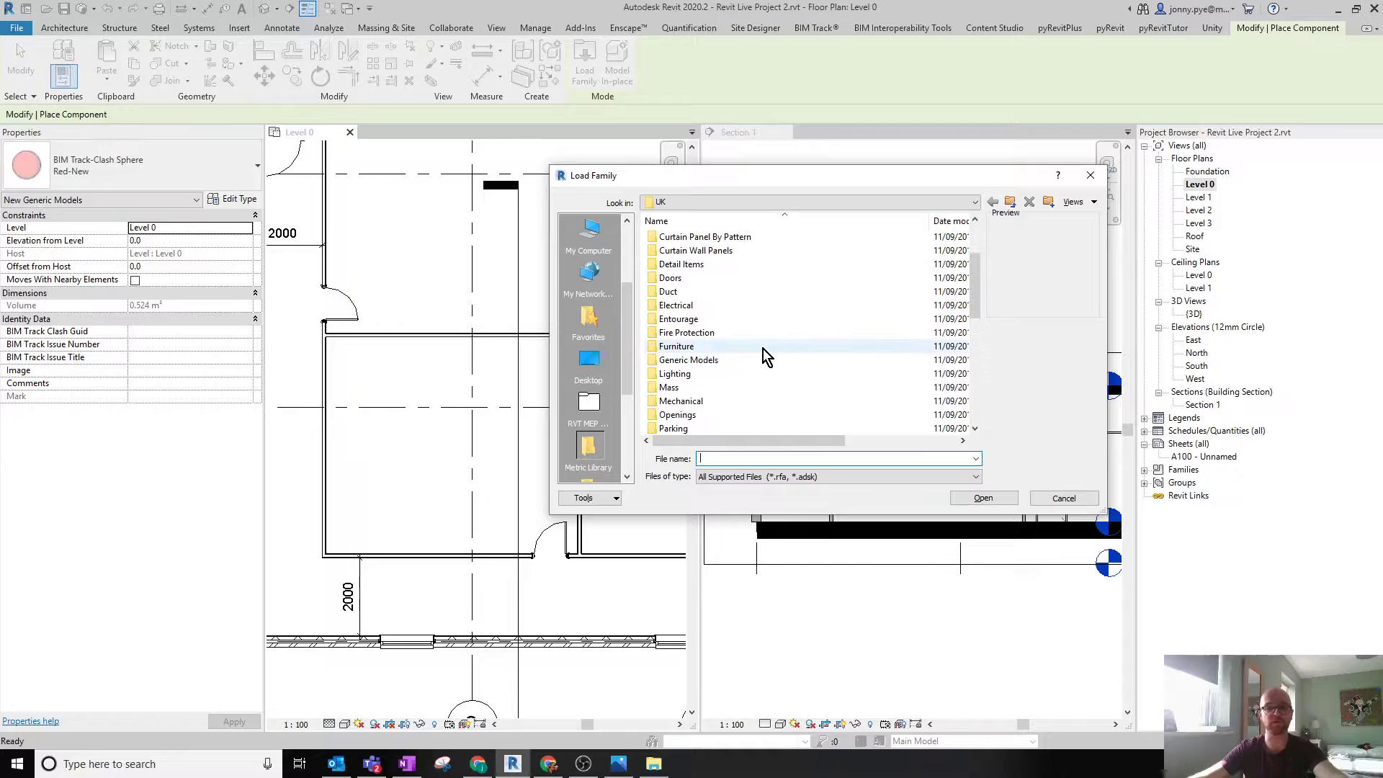
double_click(697, 346)
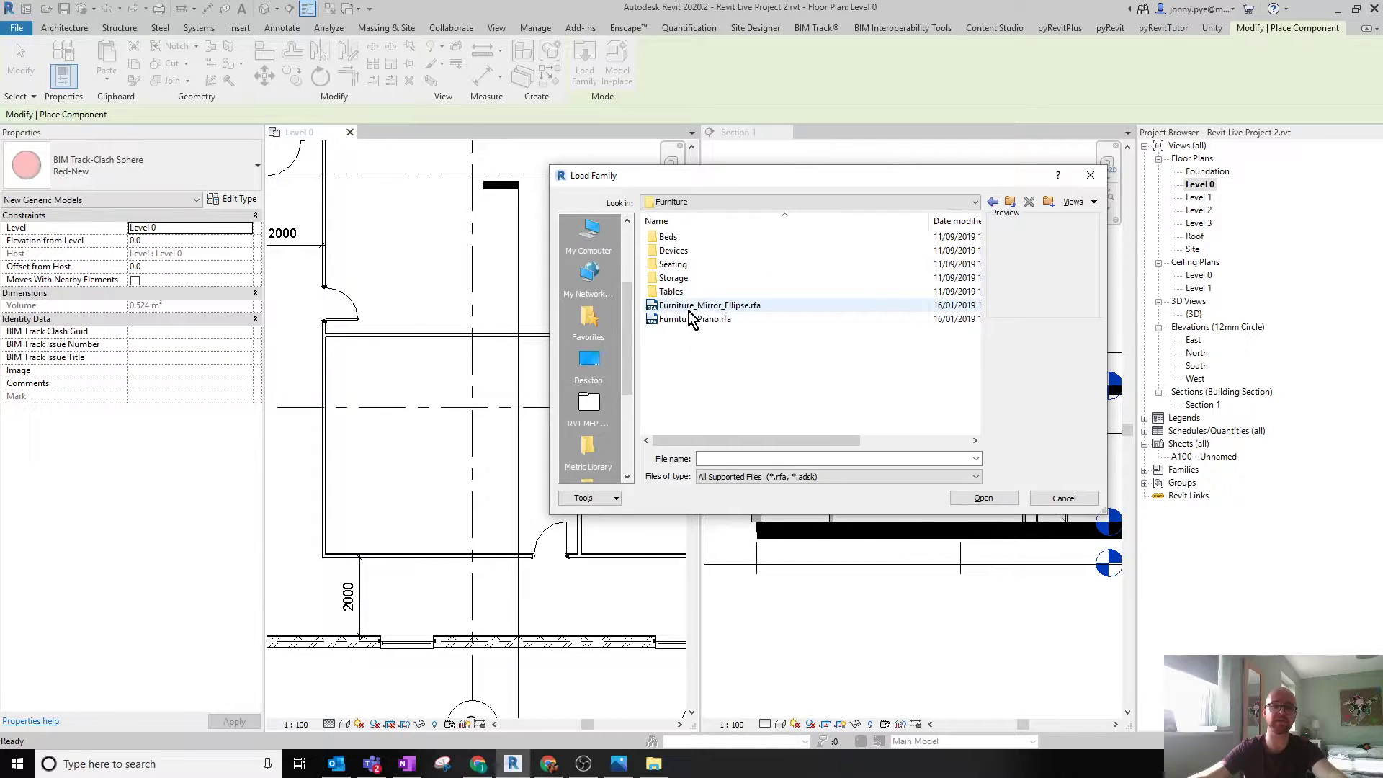
double_click(696, 265)
left_click(731, 252)
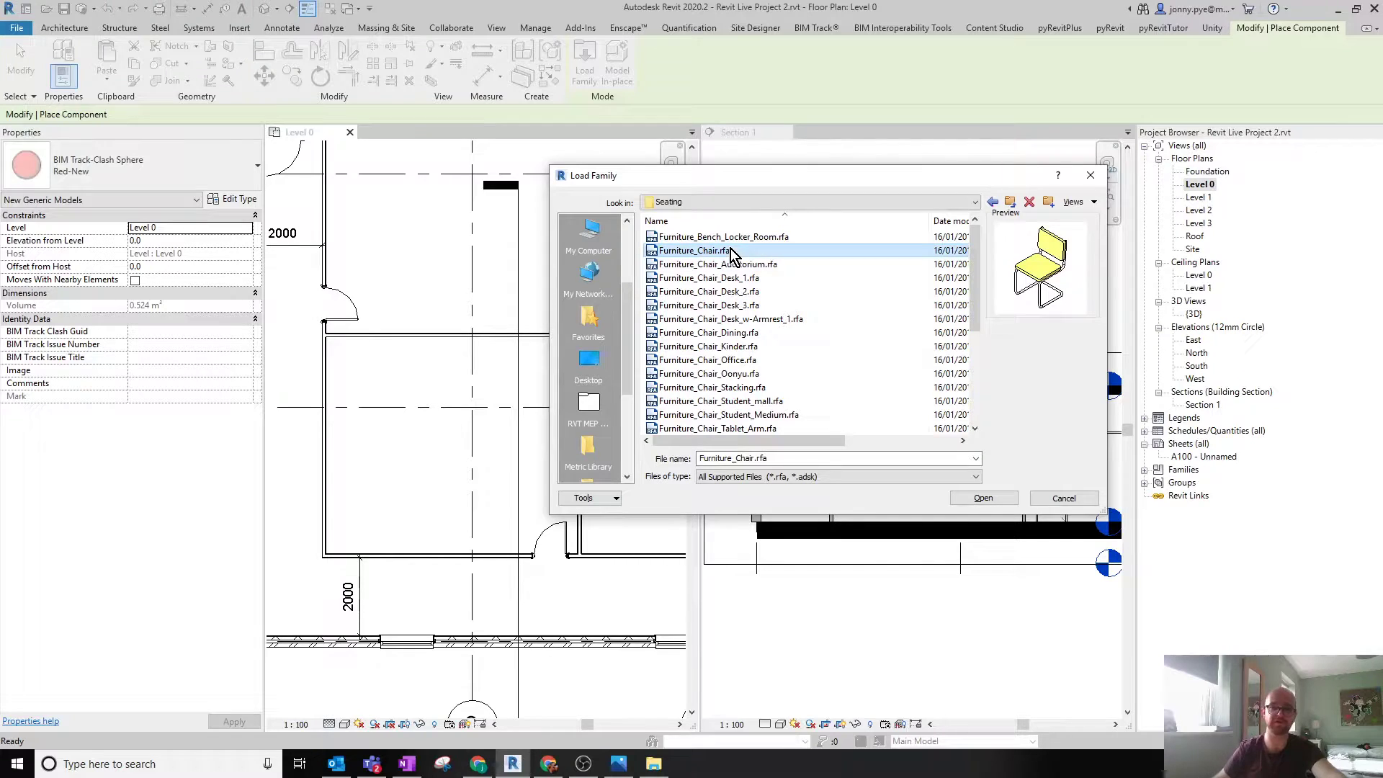
left_click(717, 264)
left_click(709, 252)
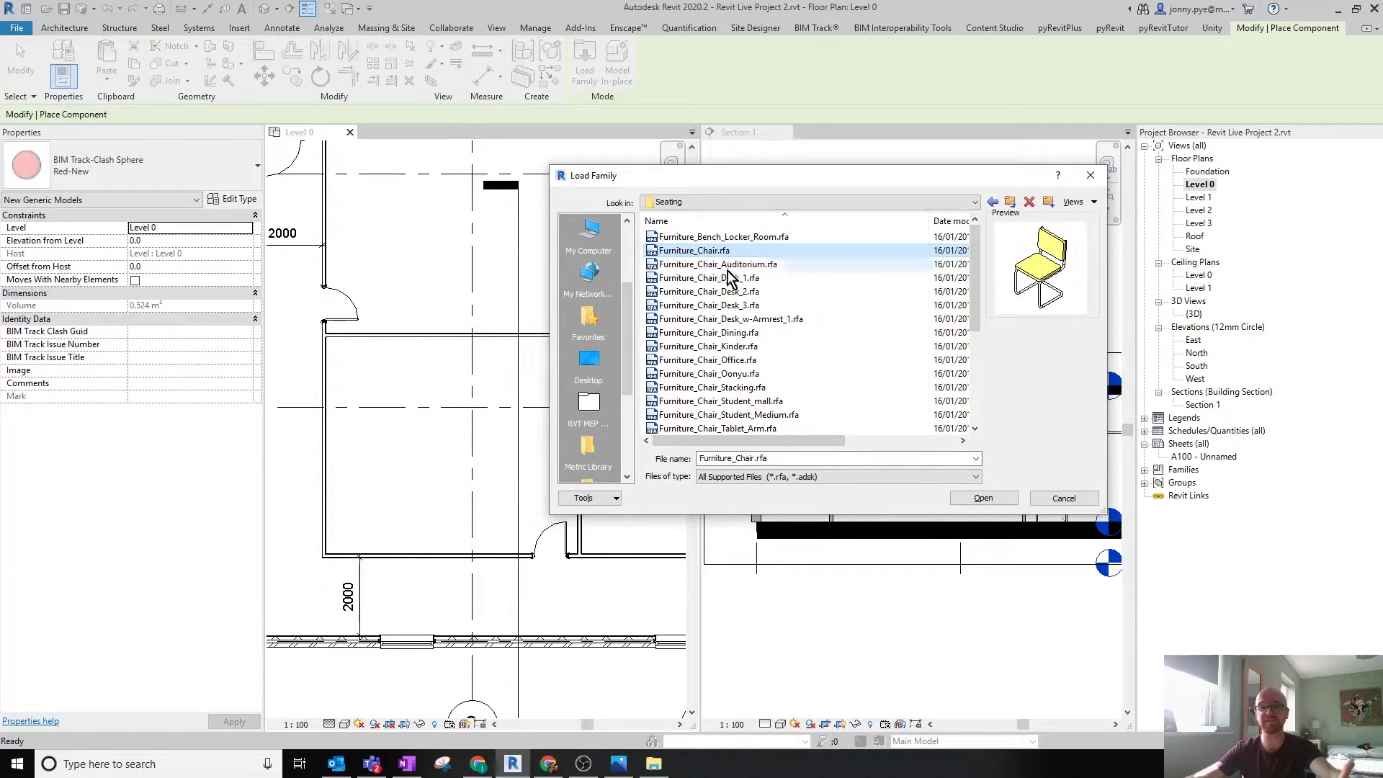
left_click(980, 501)
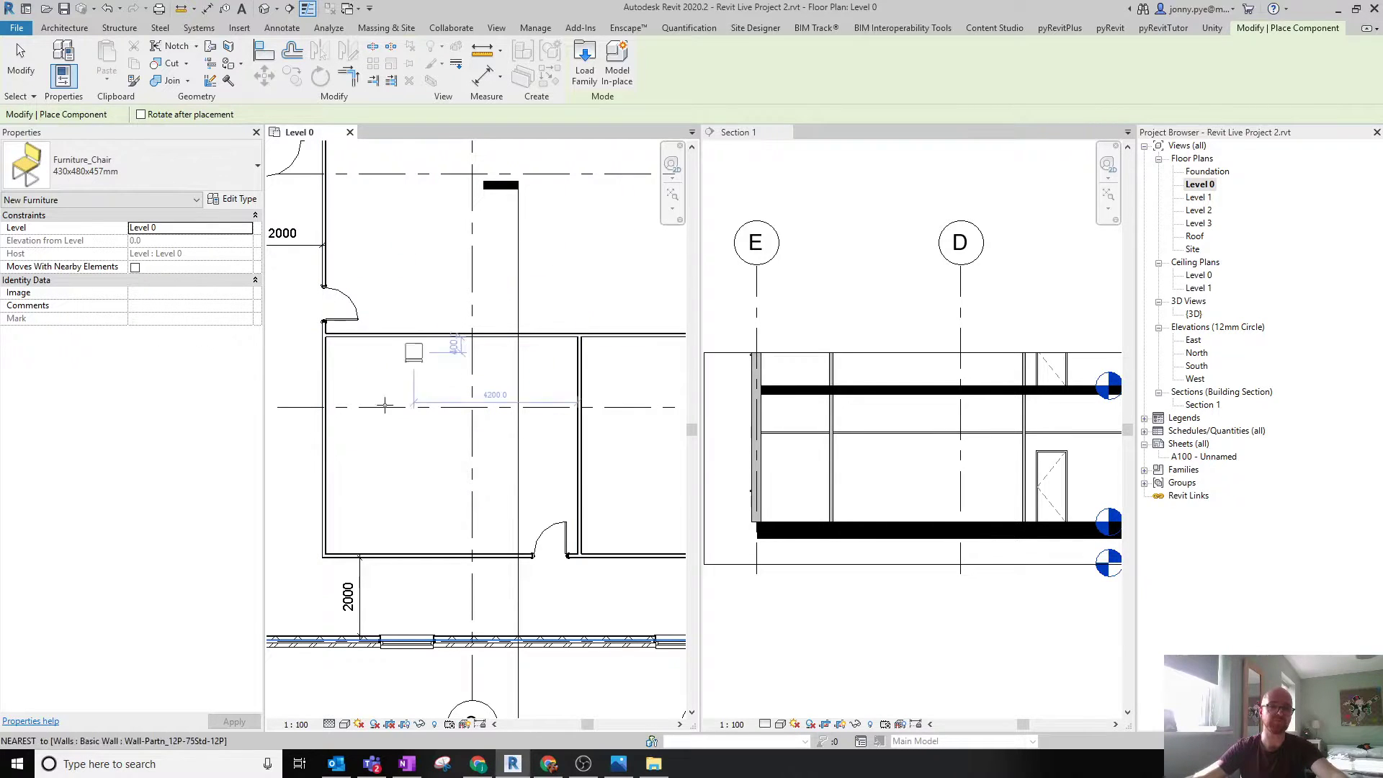
Try rotating the unplaced chair in 90-degree increments inside the room crossed by the section line.
scroll(372, 398, "up", 2)
scroll(401, 396, "down", 3)
middle_click_drag(461, 426, 588, 456)
scroll(588, 456, "up", 2)
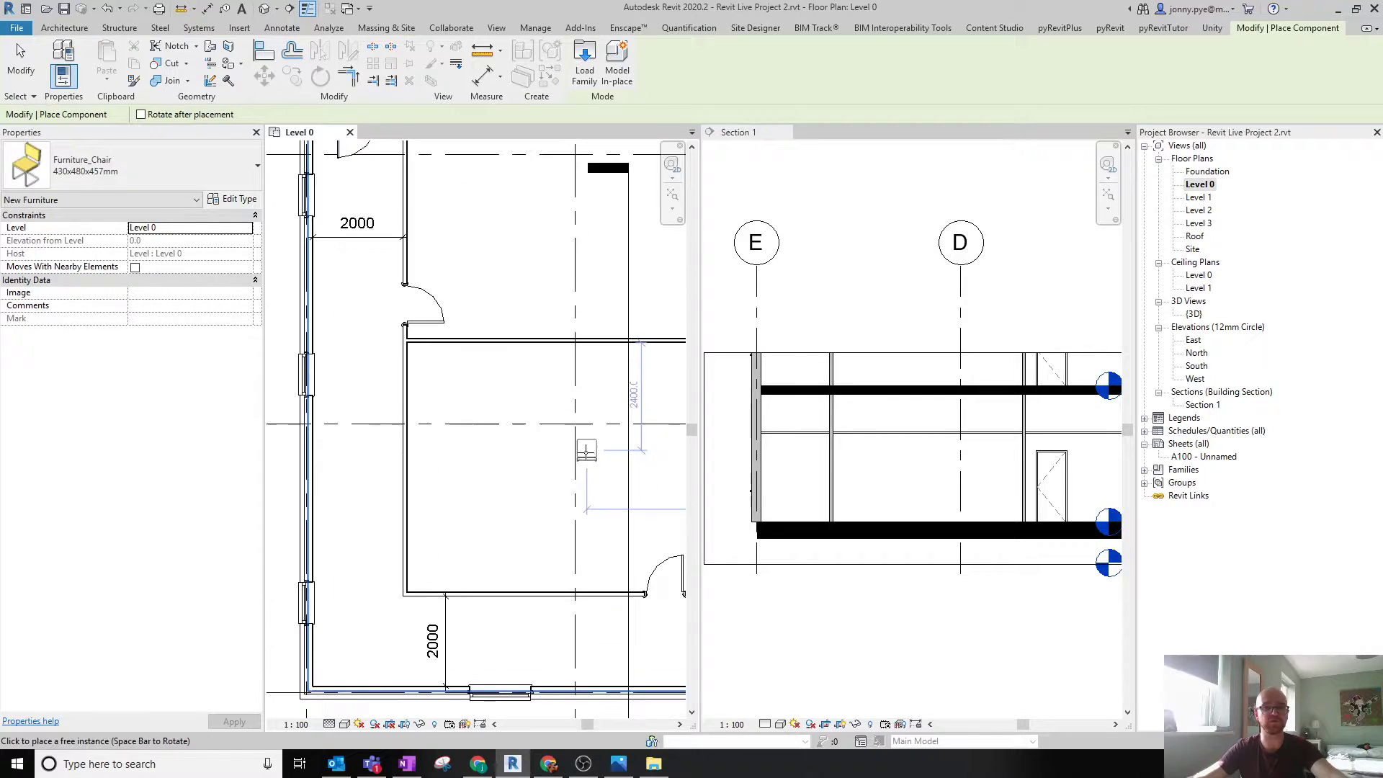
scroll(499, 409, "up", 2)
middle_click_drag(598, 406, 459, 391)
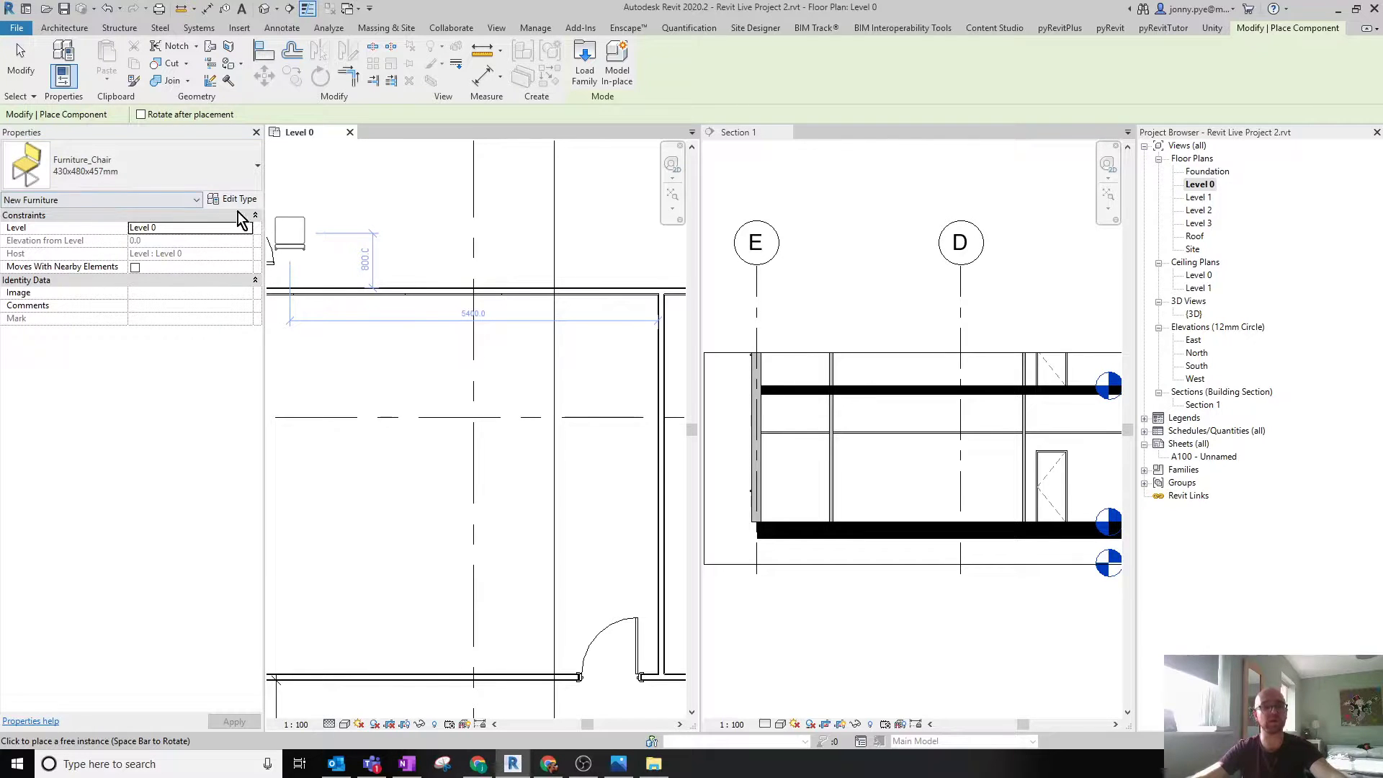
middle_click_drag(503, 507, 522, 454)
scroll(497, 470, "down", 2)
scroll(394, 504, "up", 2)
key("space")
key("space")
key("space")
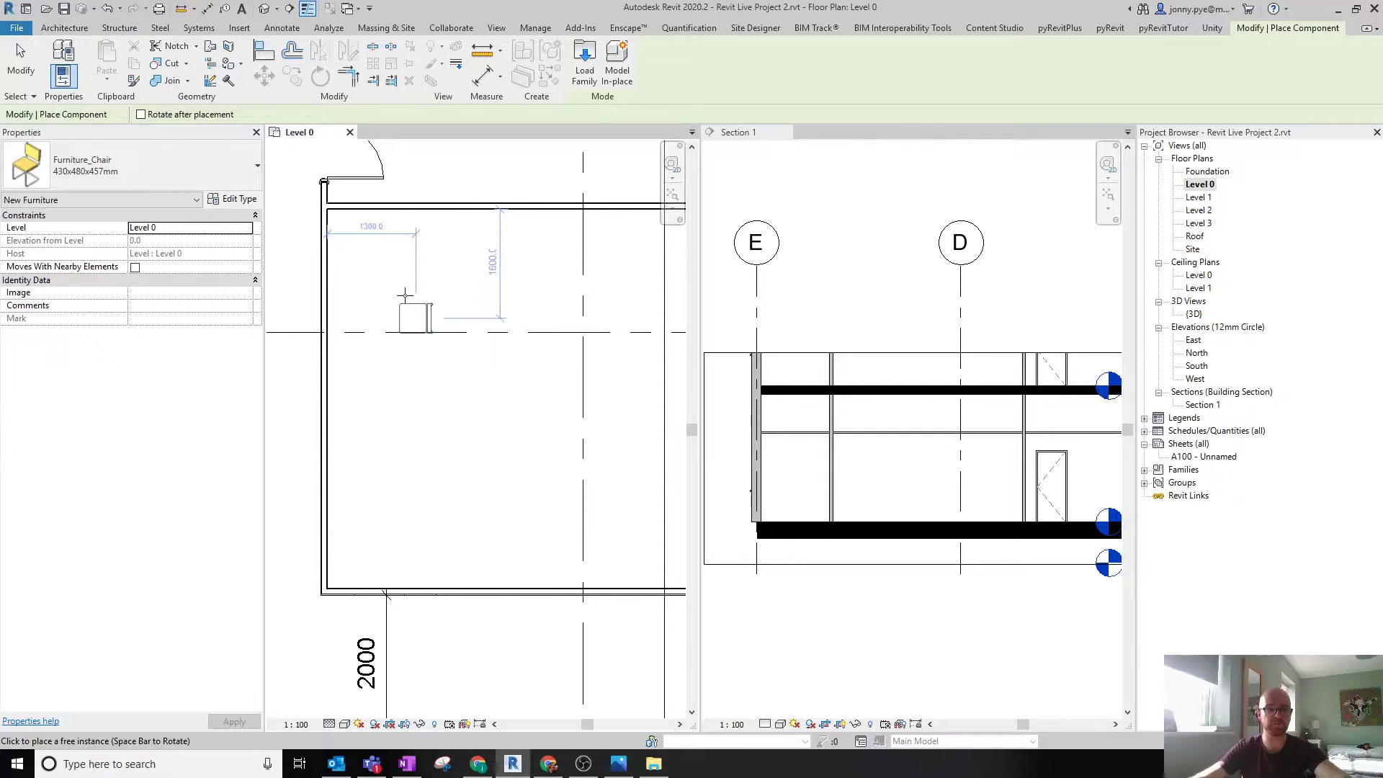
key("space")
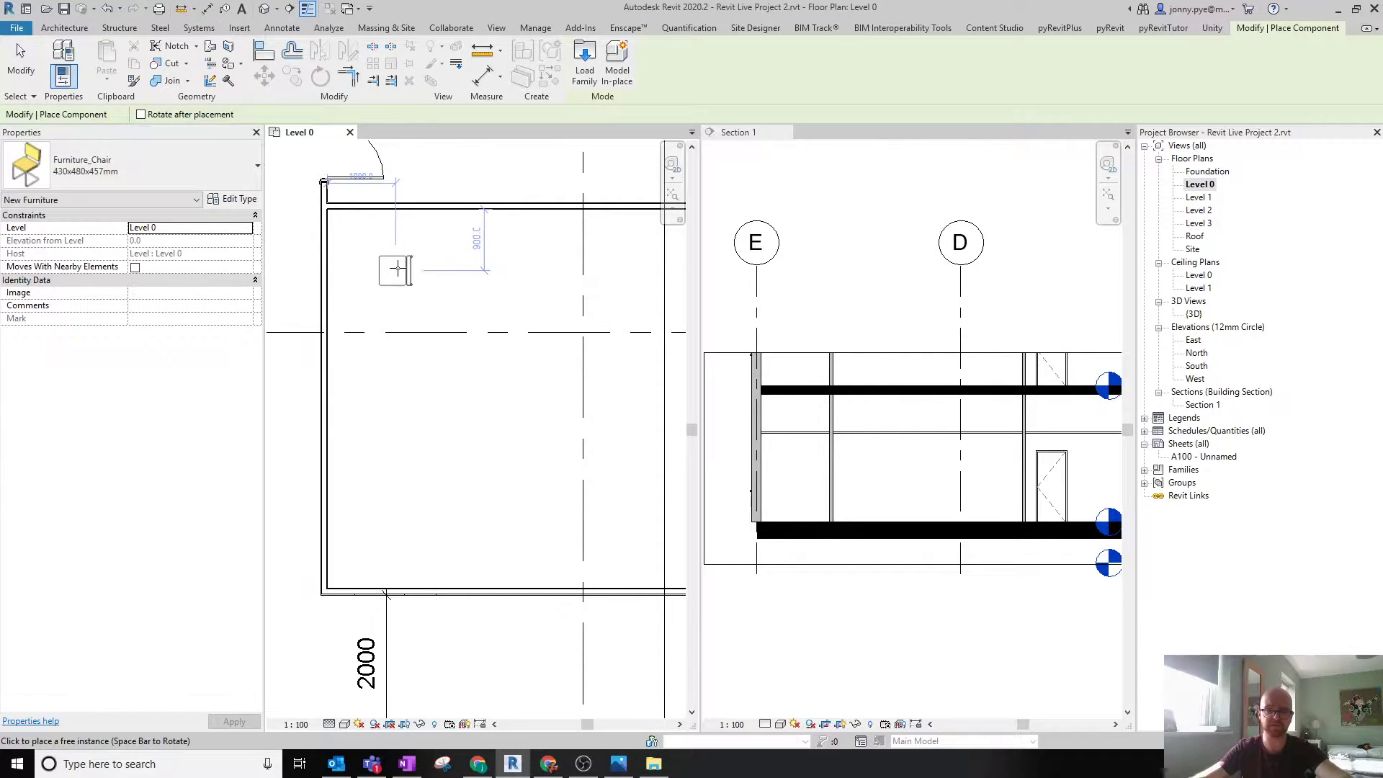
Try aligning the unplaced chair at an angle to the swing arc of the door into the upper room.
middle_click_drag(413, 313, 433, 428)
scroll(432, 232, "up", 5)
middle_click_drag(454, 315, 531, 330)
scroll(525, 368, "down", 2)
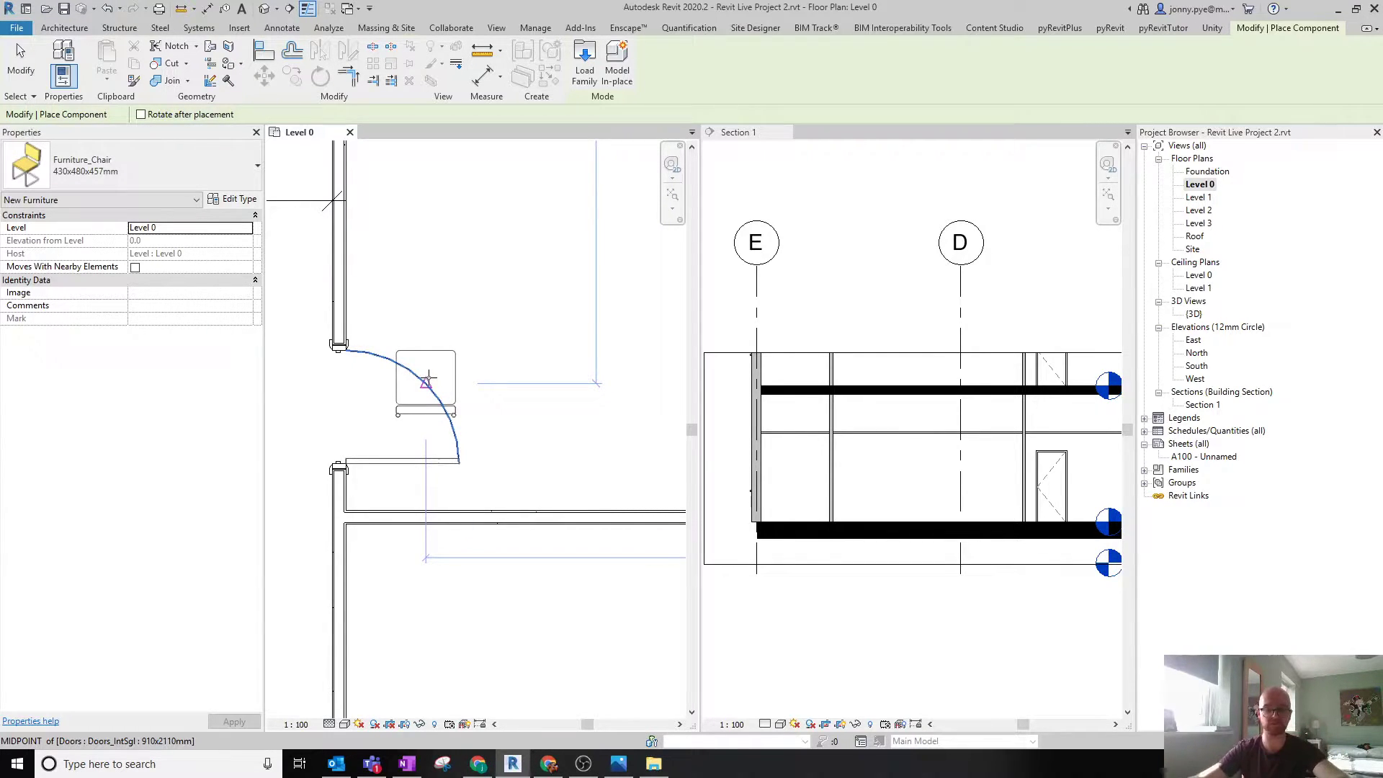
key("space")
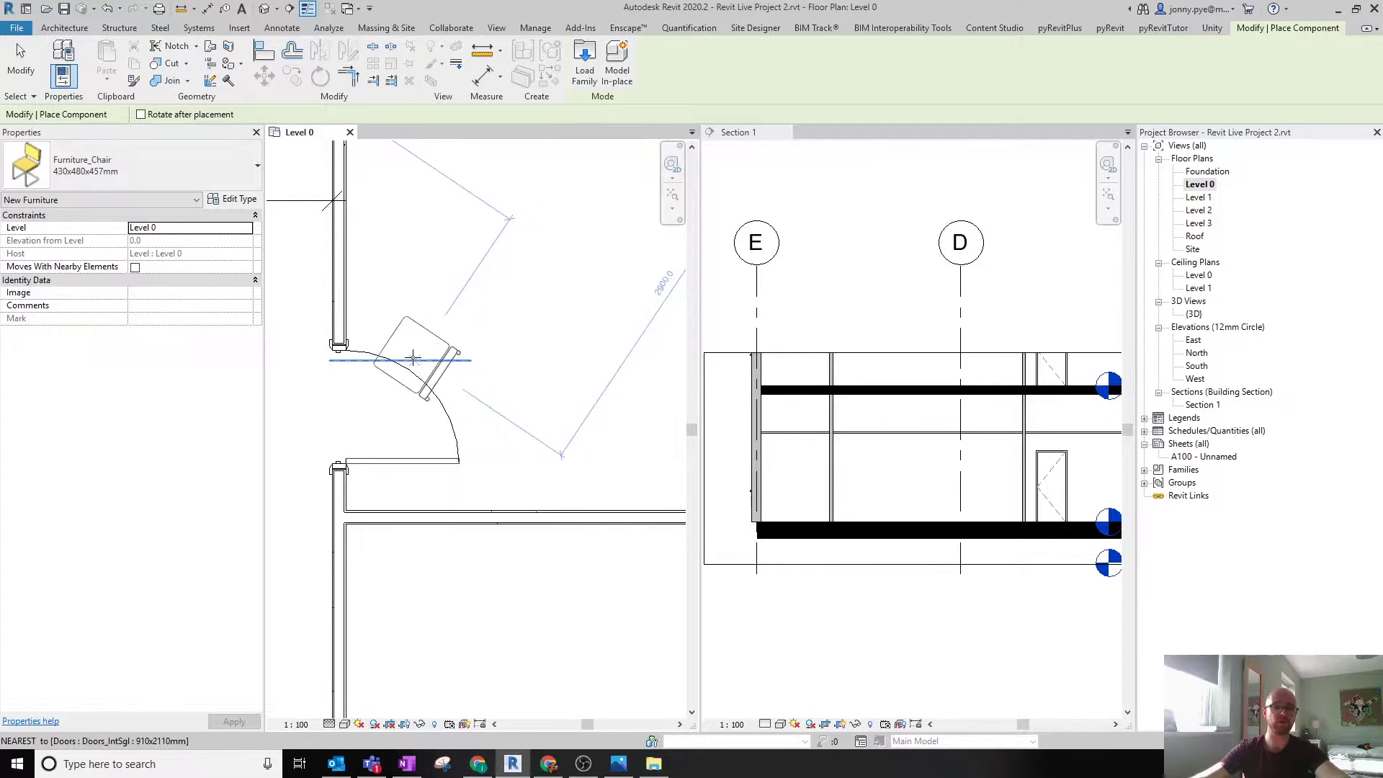
key("space")
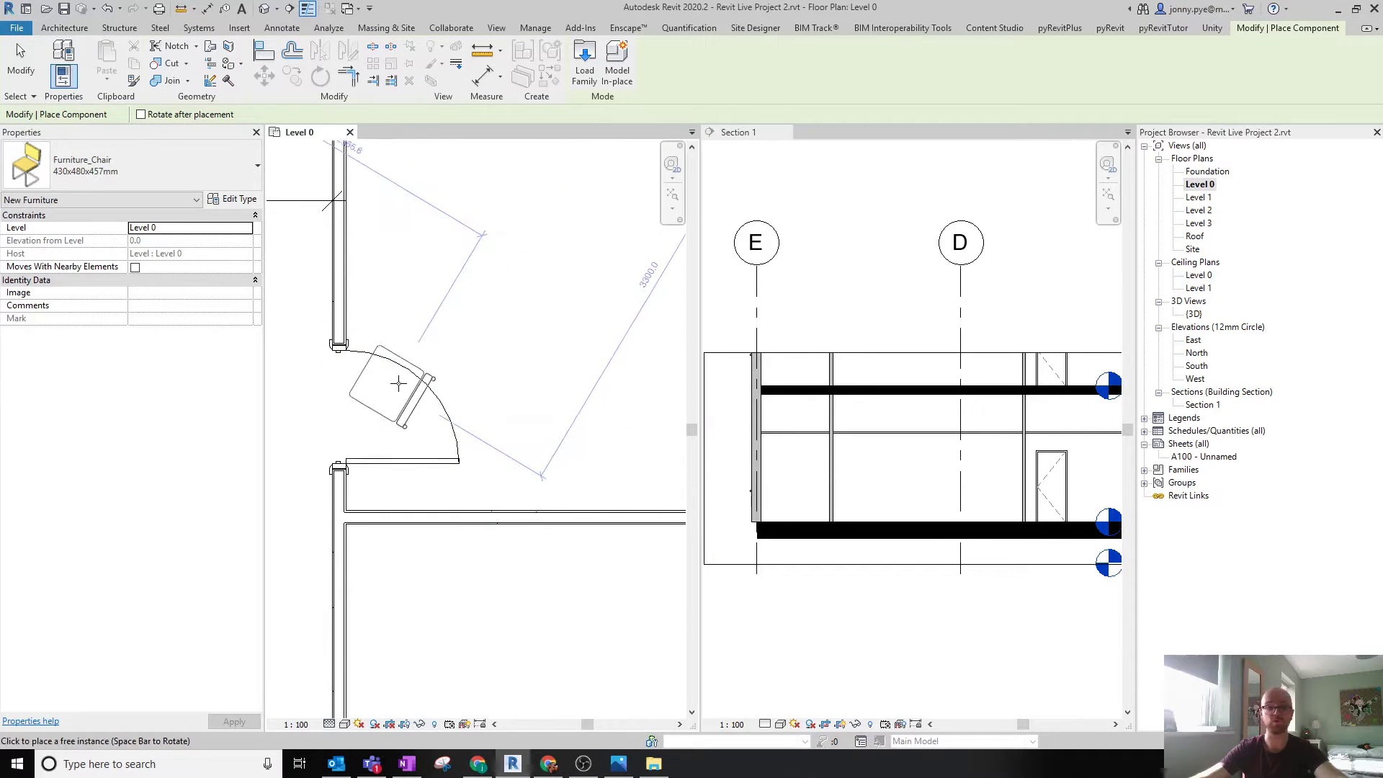
Place the chair in the lower room just past the section line, with its back towards the upper wall, and end placement.
scroll(479, 377, "down", 3)
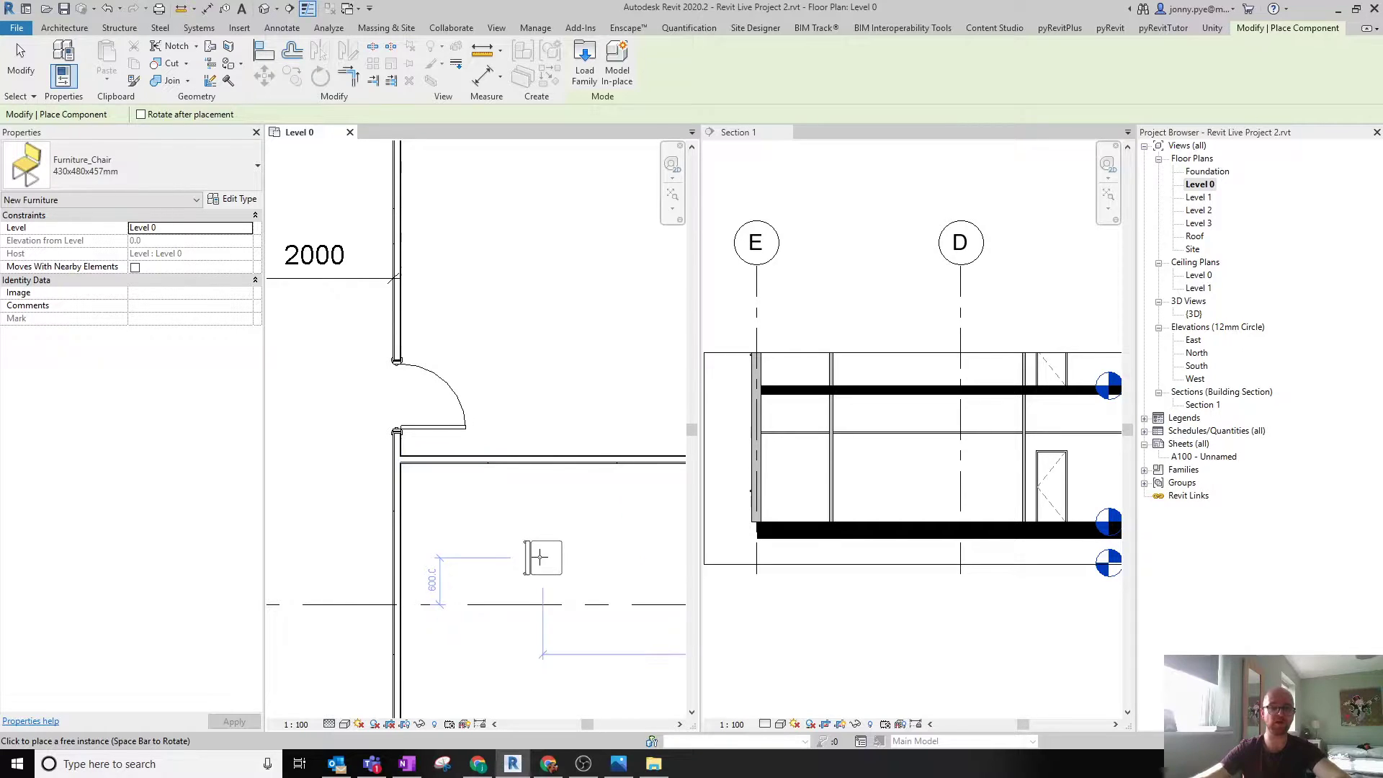
scroll(534, 562, "down", 2)
middle_click_drag(535, 562, 464, 448)
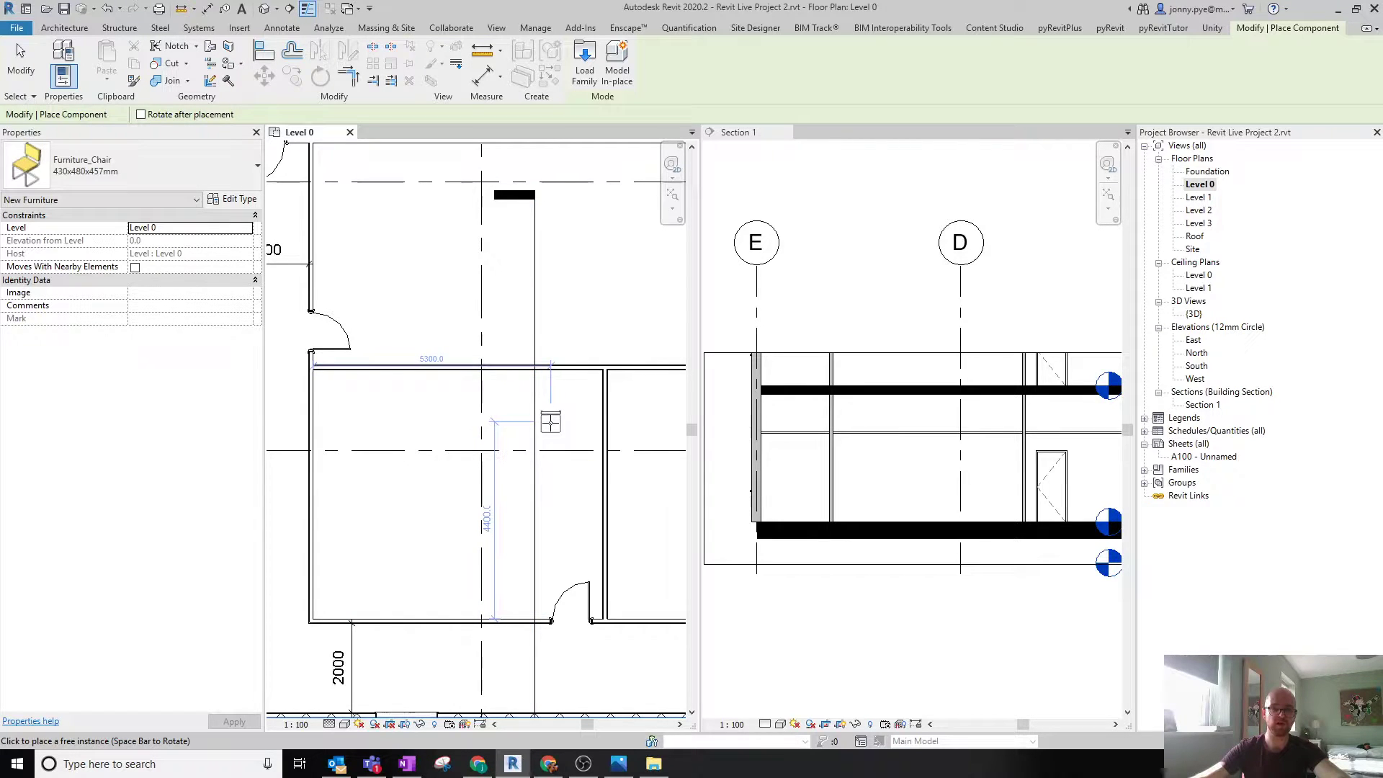
left_click(551, 421)
key("Escape")
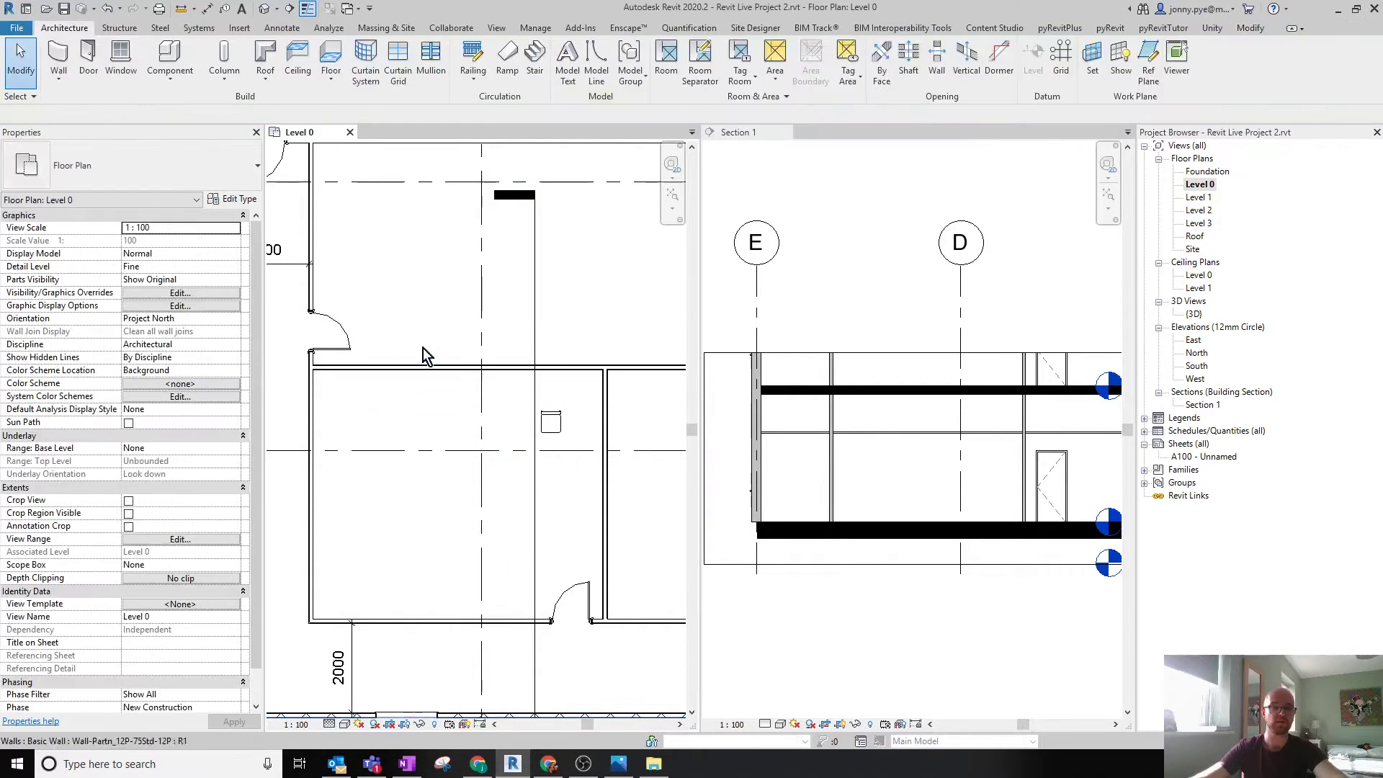
Place a Furniture_Desk of type 1525x762mm just below the chair in the room crossed by the section line, and end placement.
left_click(180, 59)
left_click(102, 172)
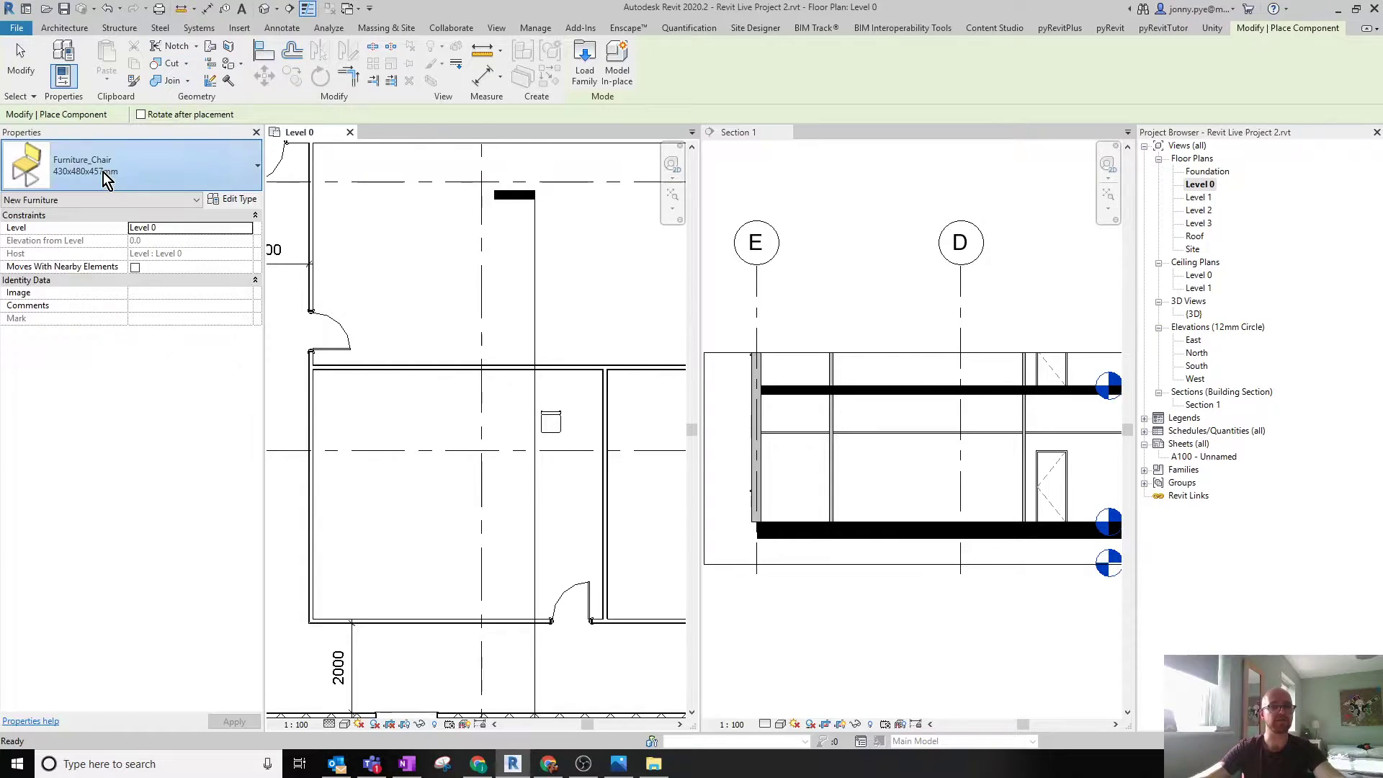
mouse_move(96, 333)
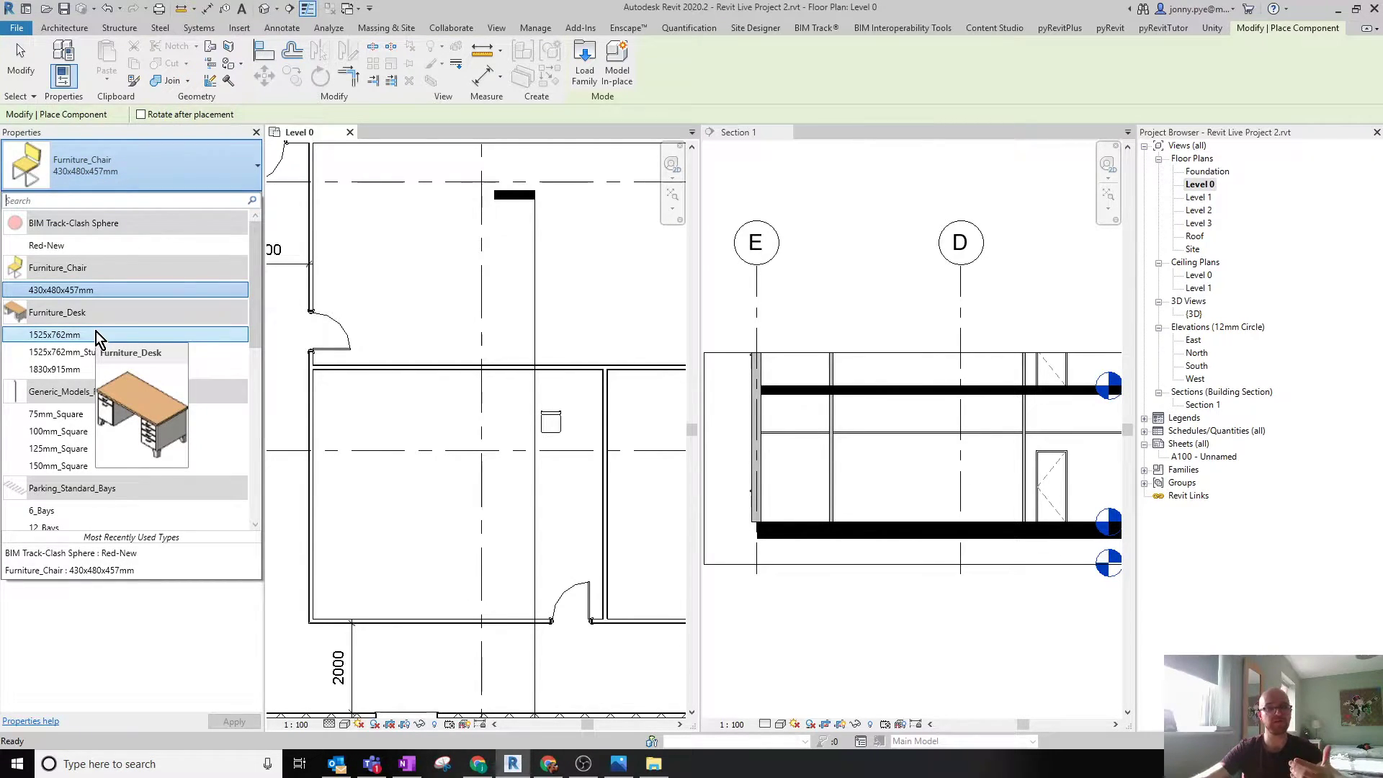
left_click(96, 333)
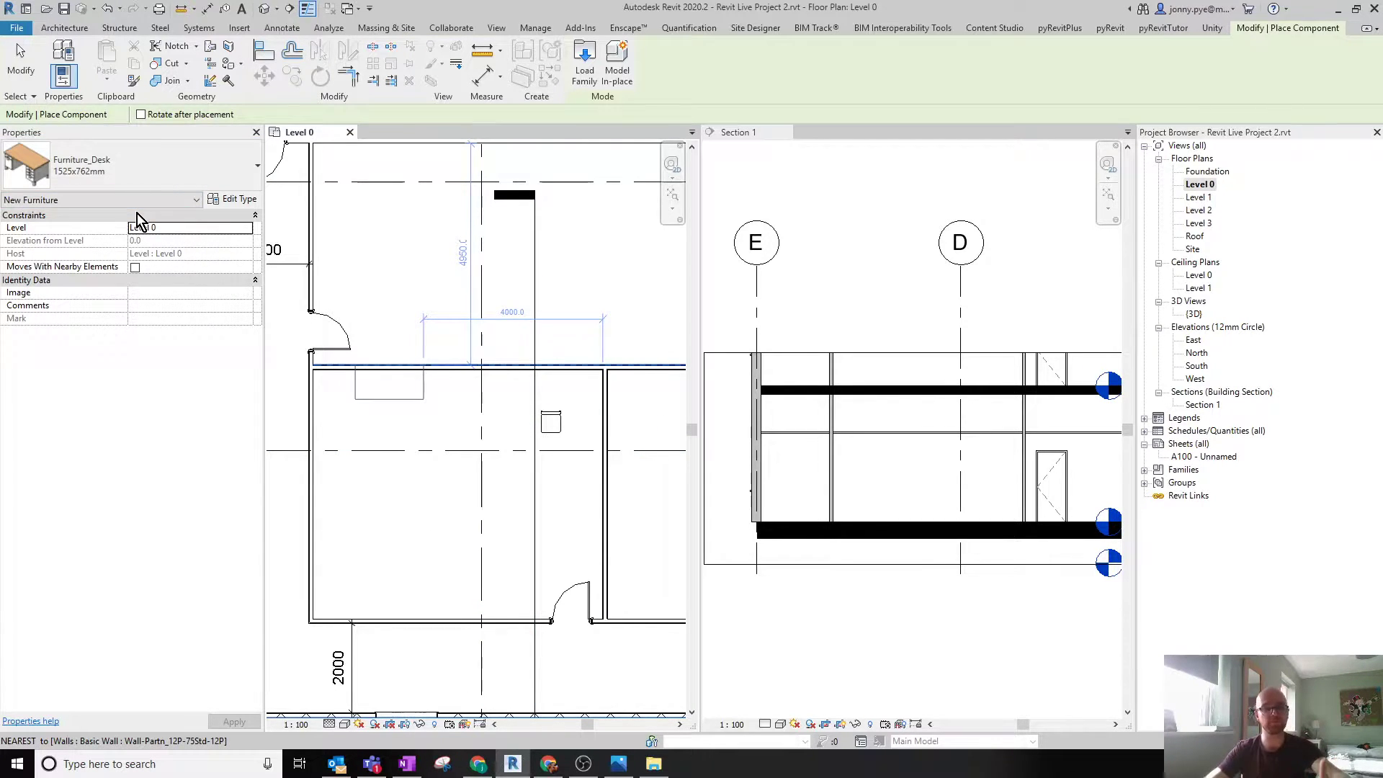
scroll(505, 468, "up", 3)
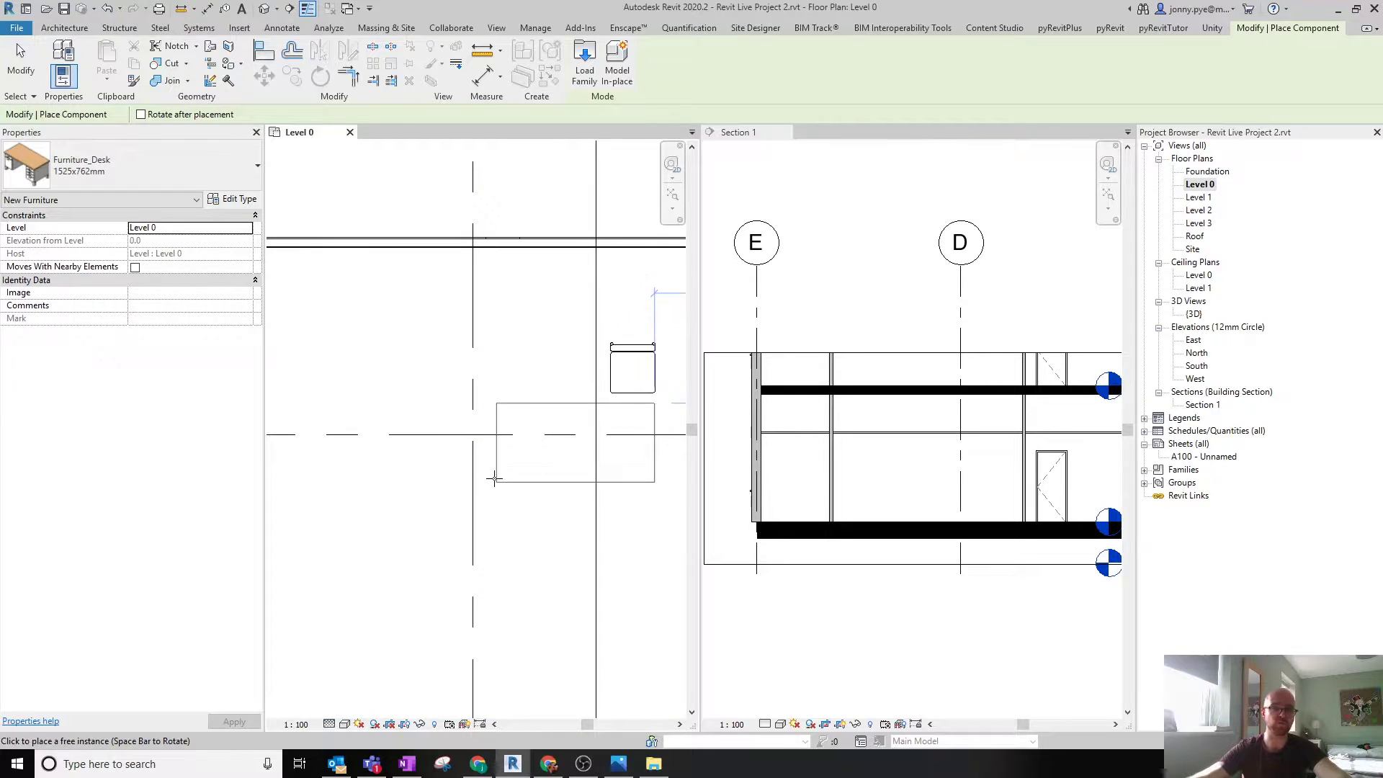
left_click(514, 482)
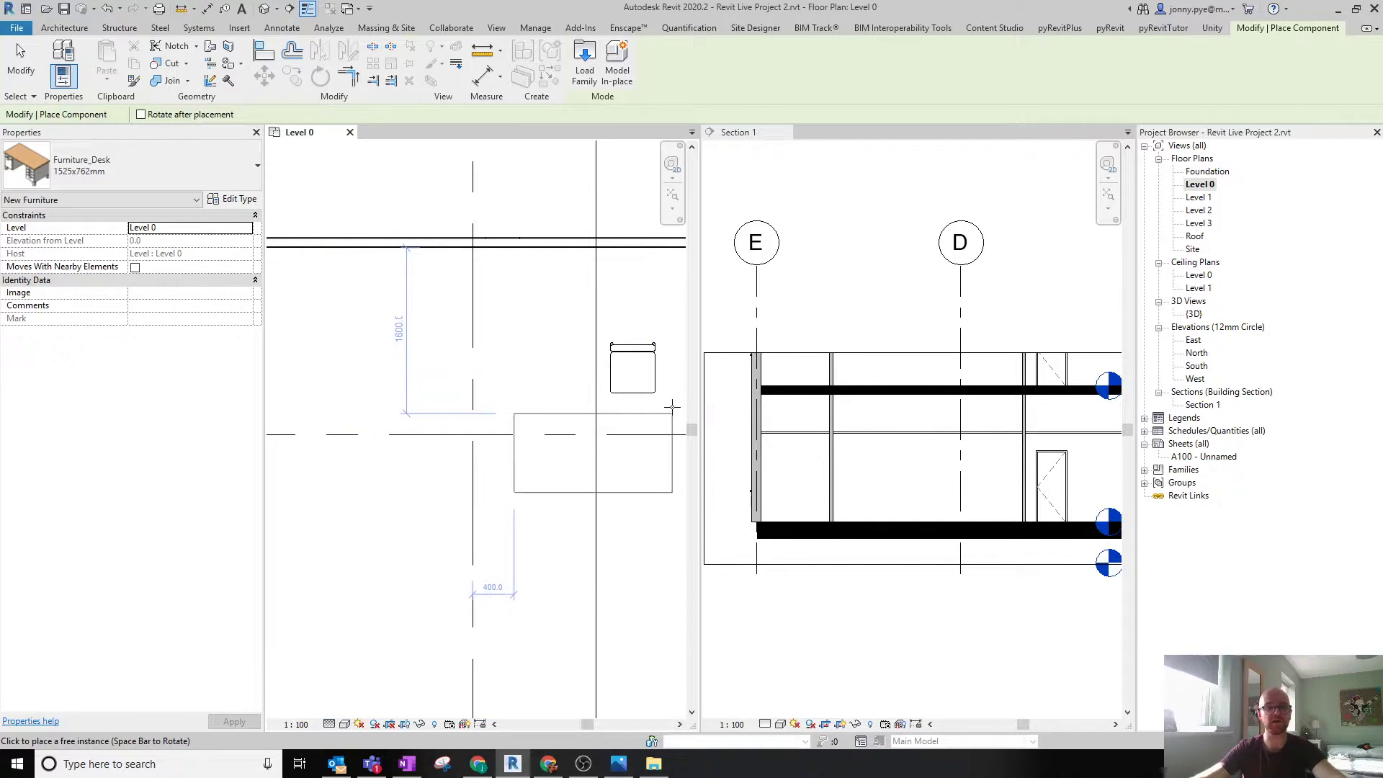
key("Escape")
key("Escape")
Move the chair so it sits centred against the desk's upper edge in the floor plan.
scroll(617, 356, "down", 1)
scroll(592, 375, "up", 2)
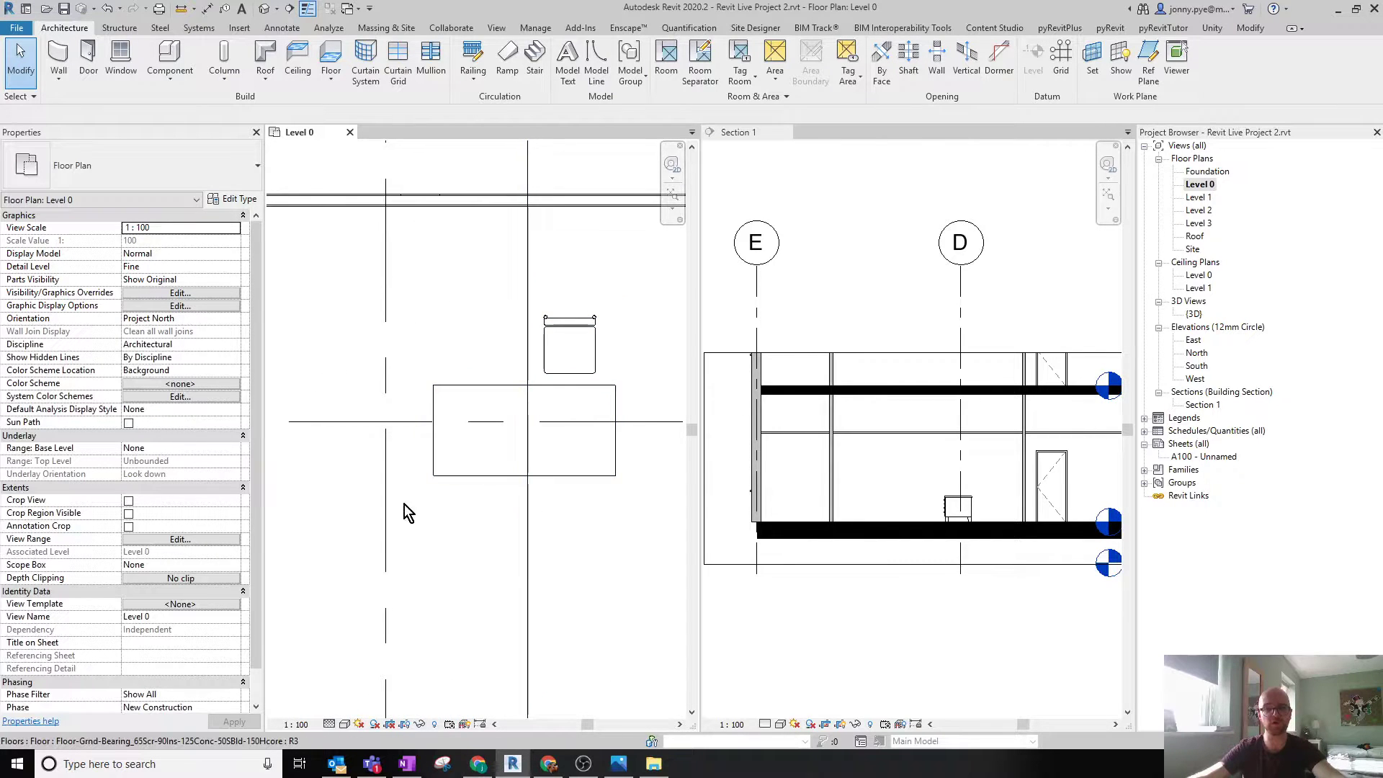
left_click(569, 349)
left_click_drag(569, 349, 527, 362)
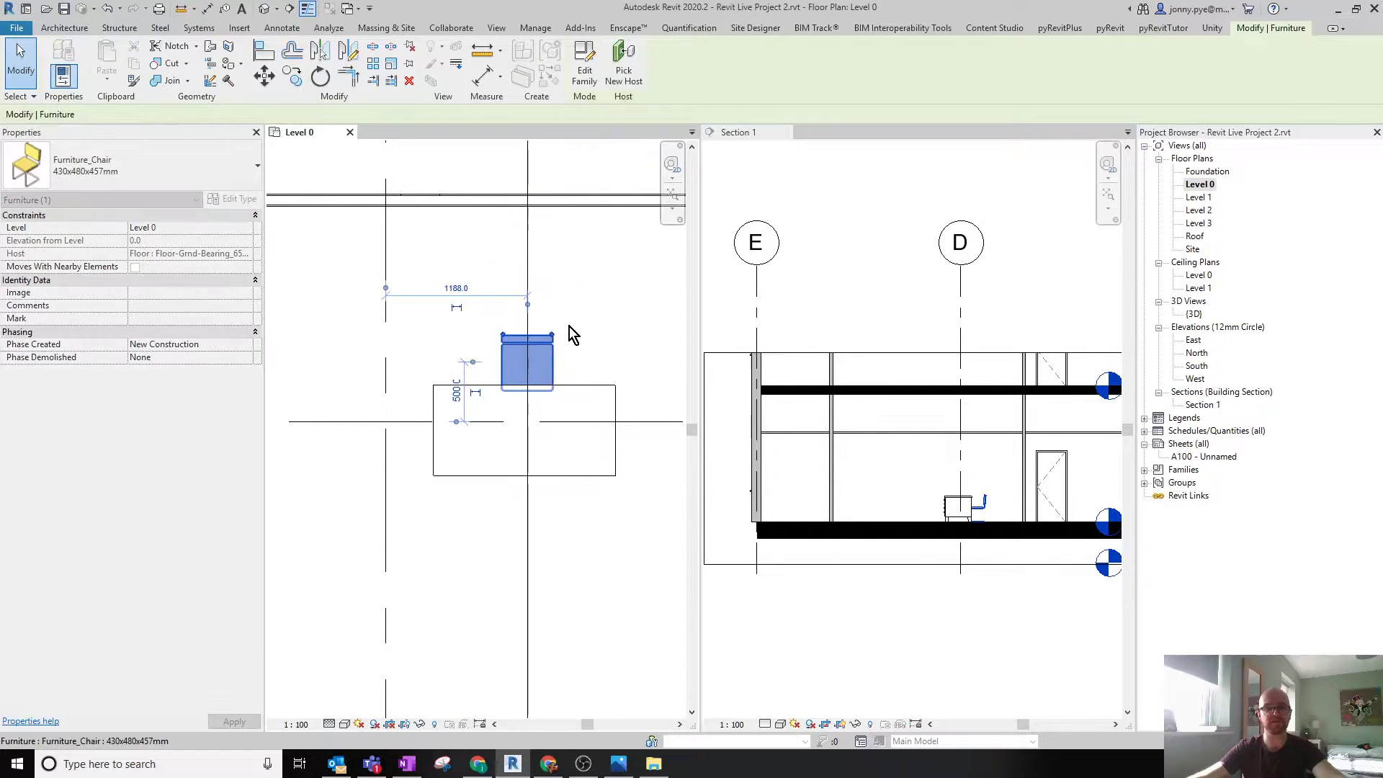
left_click(563, 331)
Check the desk's orientation in Section 1, then rotate the desk 180 degrees in plan and move it back under the chair.
scroll(973, 532, "up", 5)
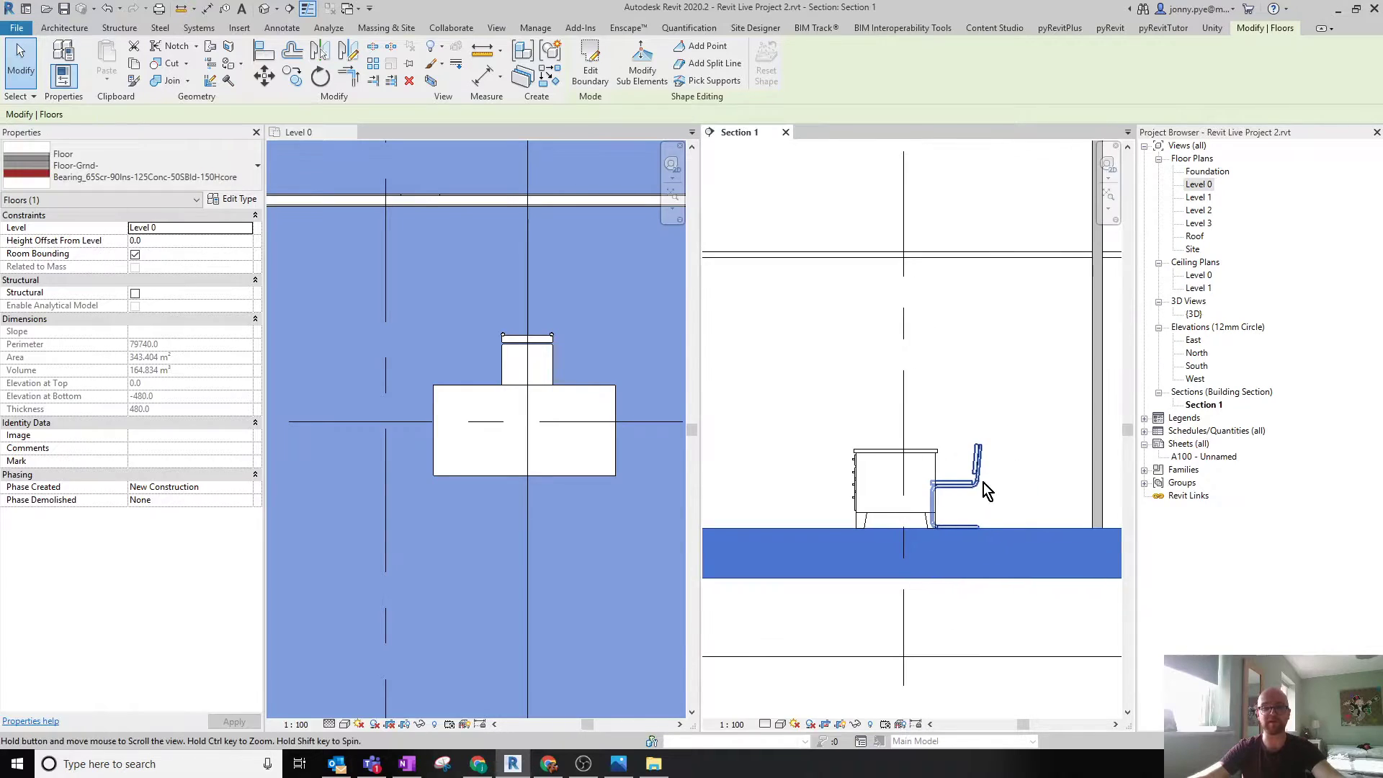
scroll(974, 427, "down", 2)
left_click(927, 638)
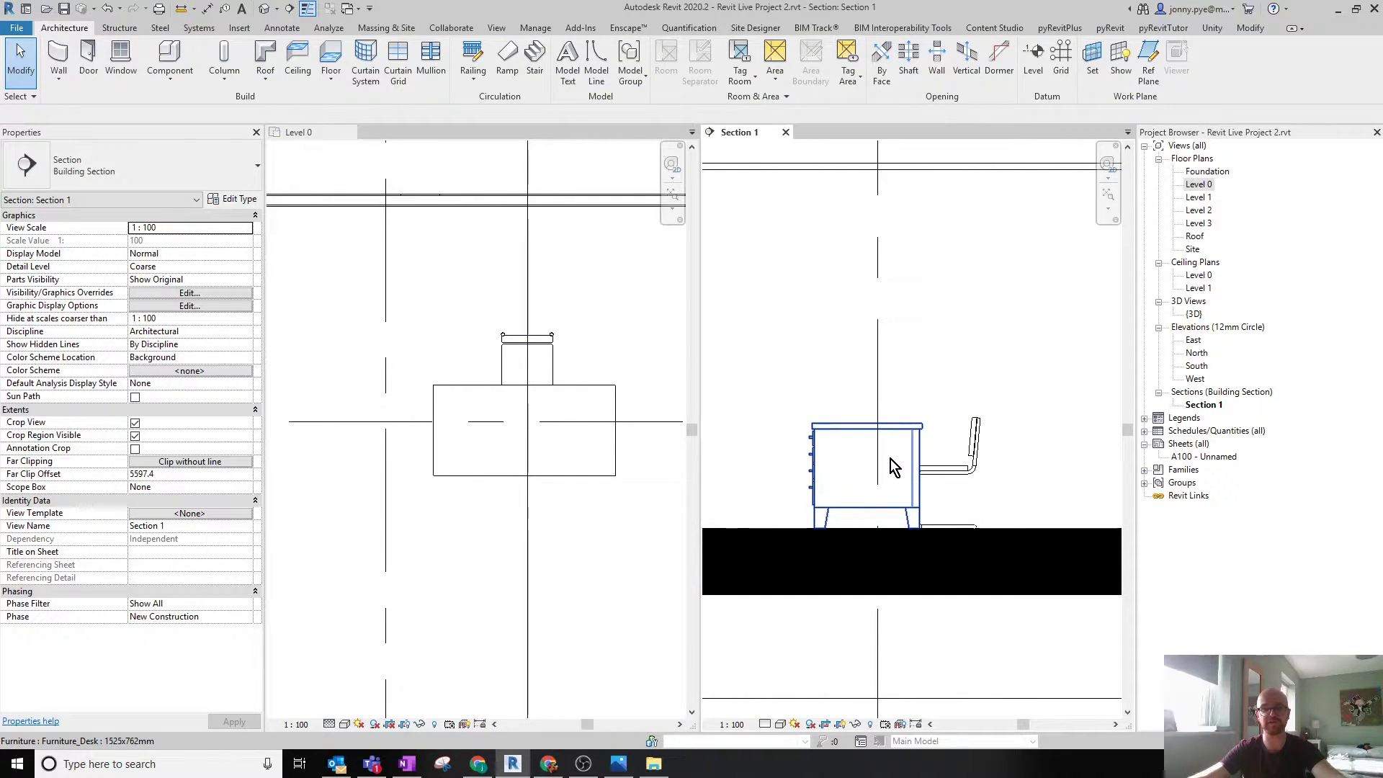
left_click(644, 451)
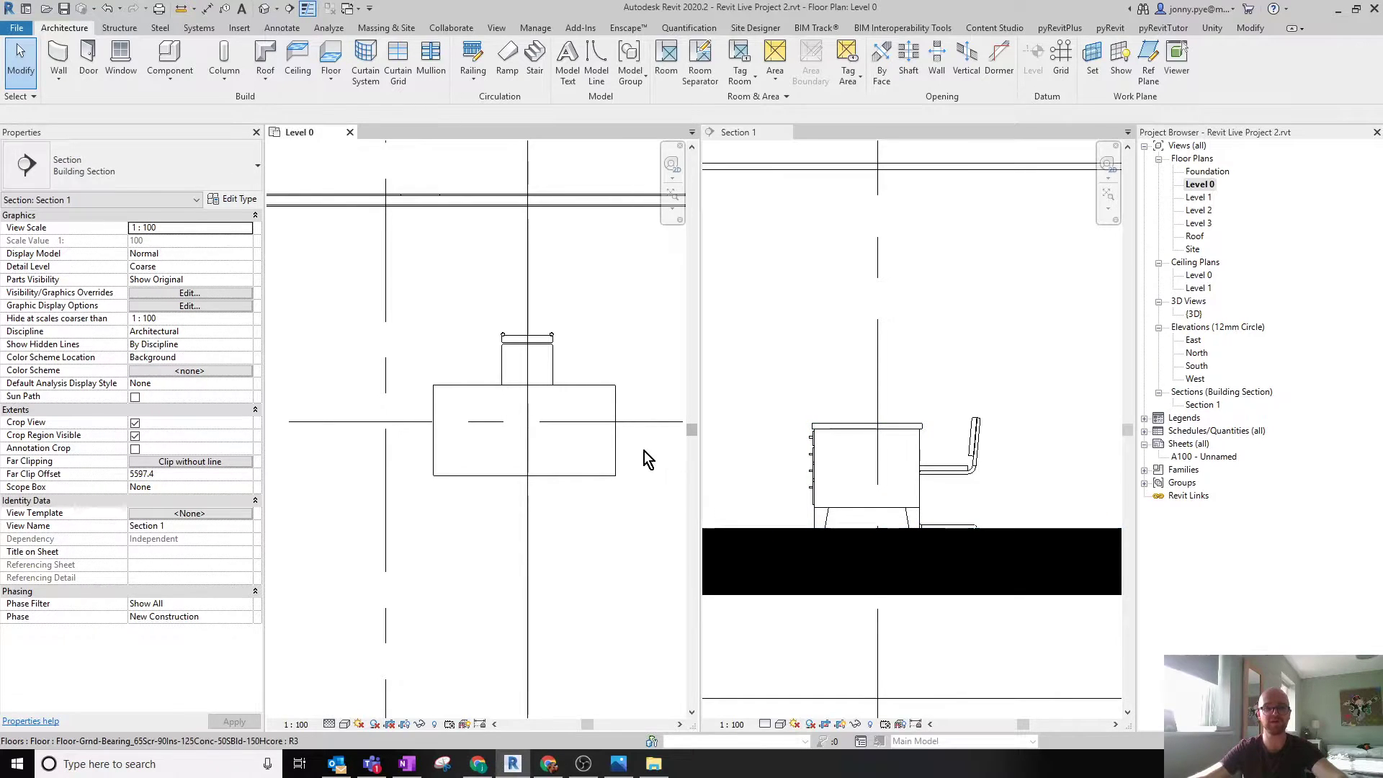
left_click(616, 451)
key("space")
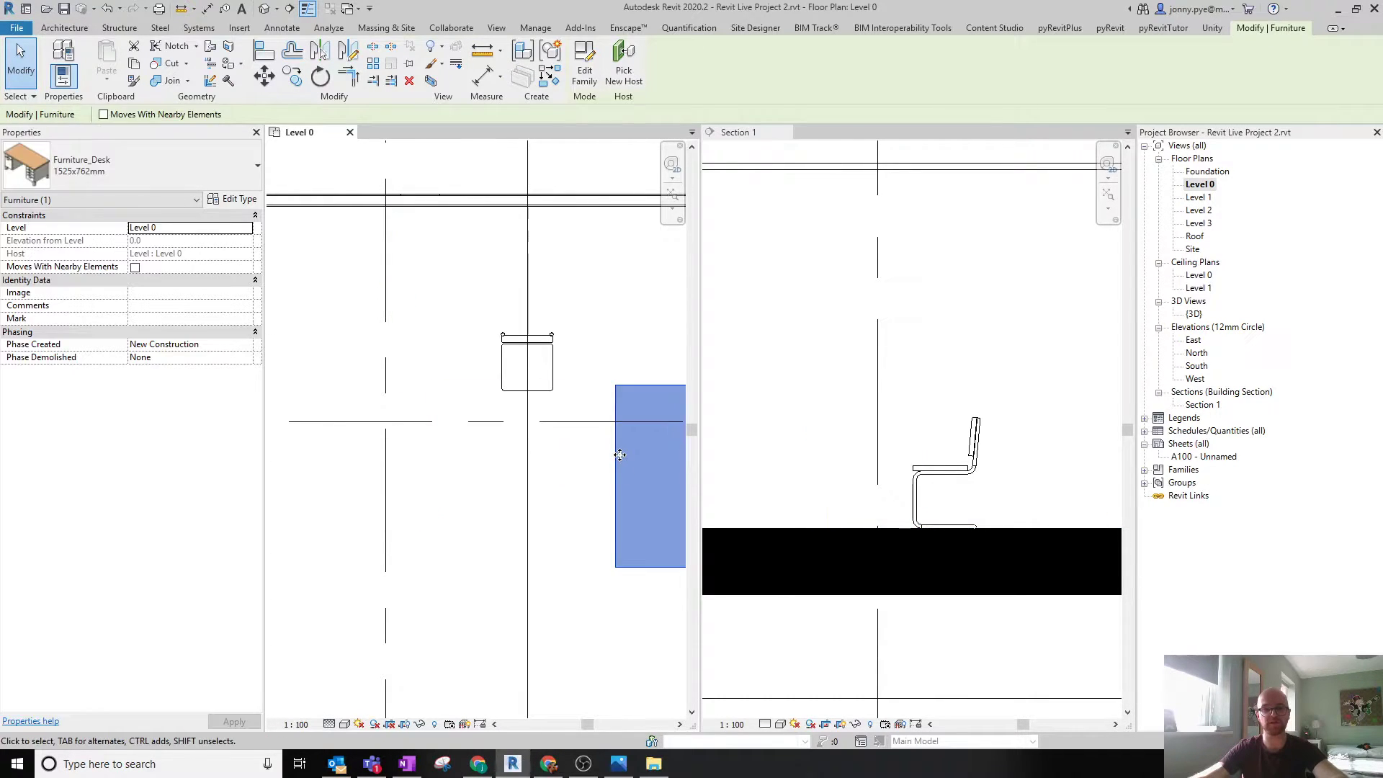
key("space")
left_click_drag(638, 374, 460, 453)
left_click(625, 621)
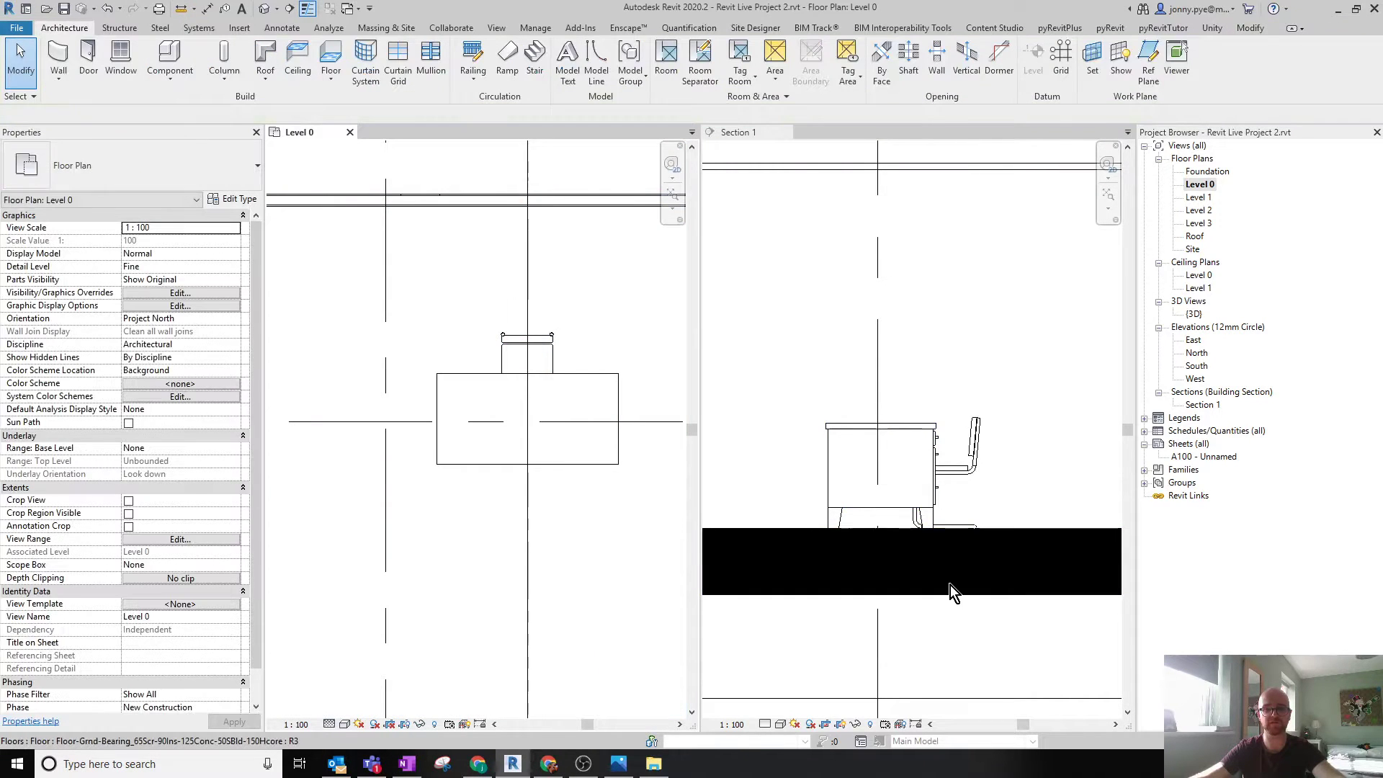
Copy the chair and desk together three times, about 3200 mm across and 2300 mm down, to form a two-by-two layout in the room.
scroll(932, 555, "down", 4)
scroll(494, 374, "down", 5)
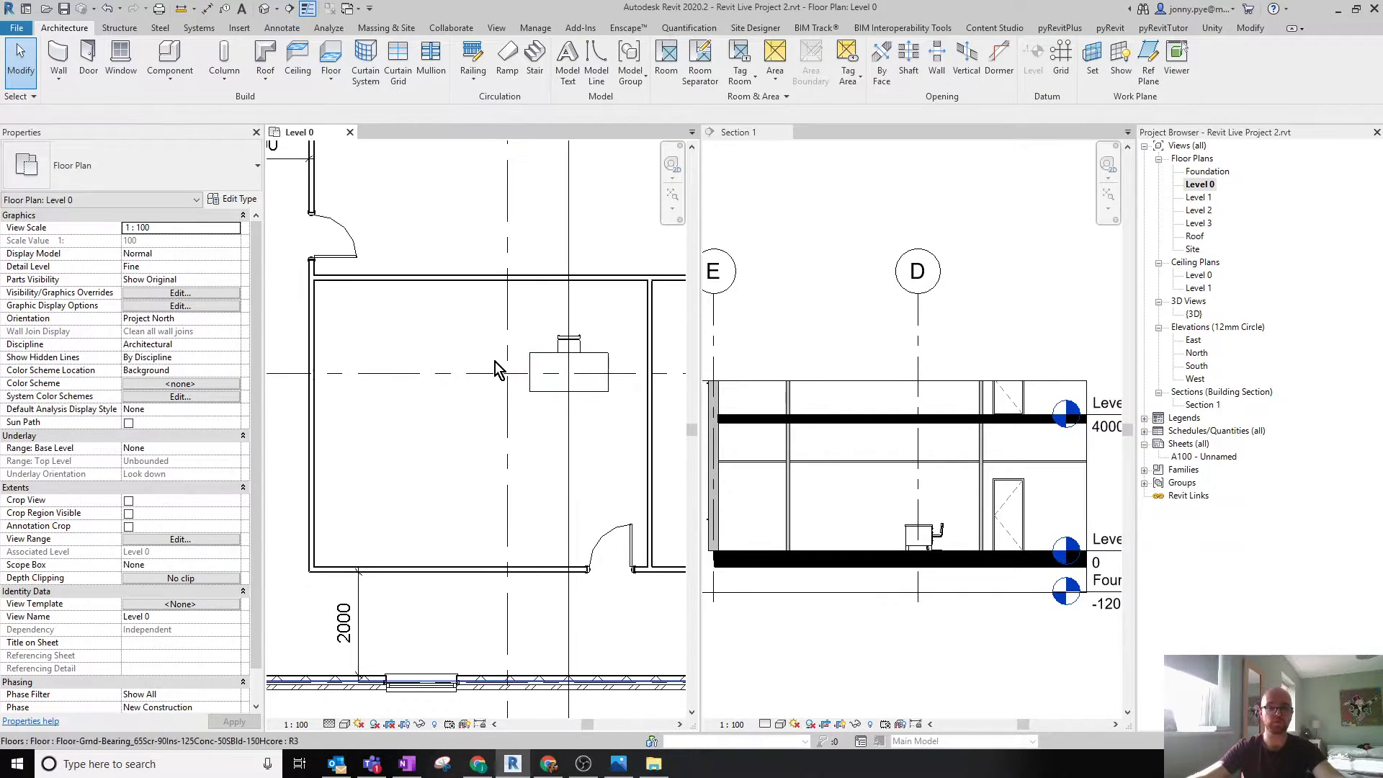
left_click(511, 346)
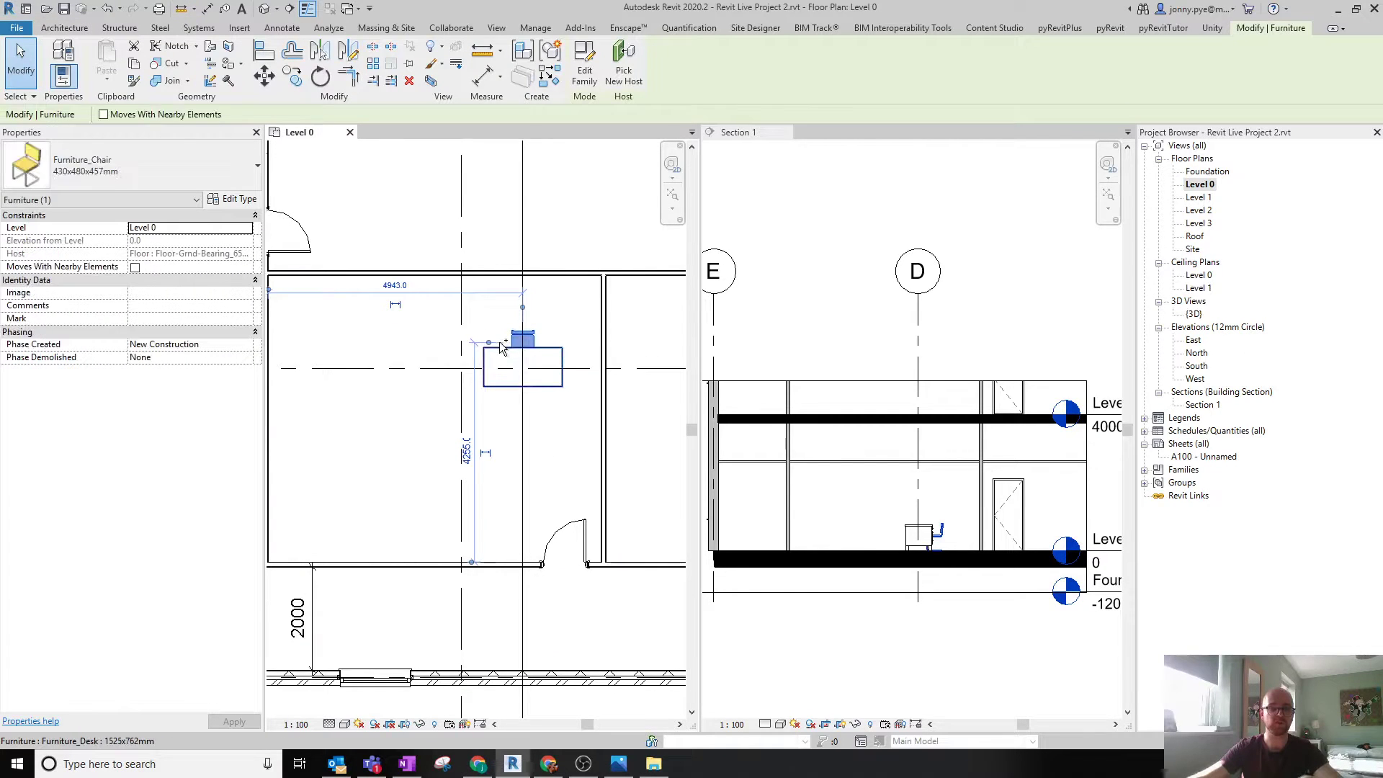
left_click(499, 357, "ctrl")
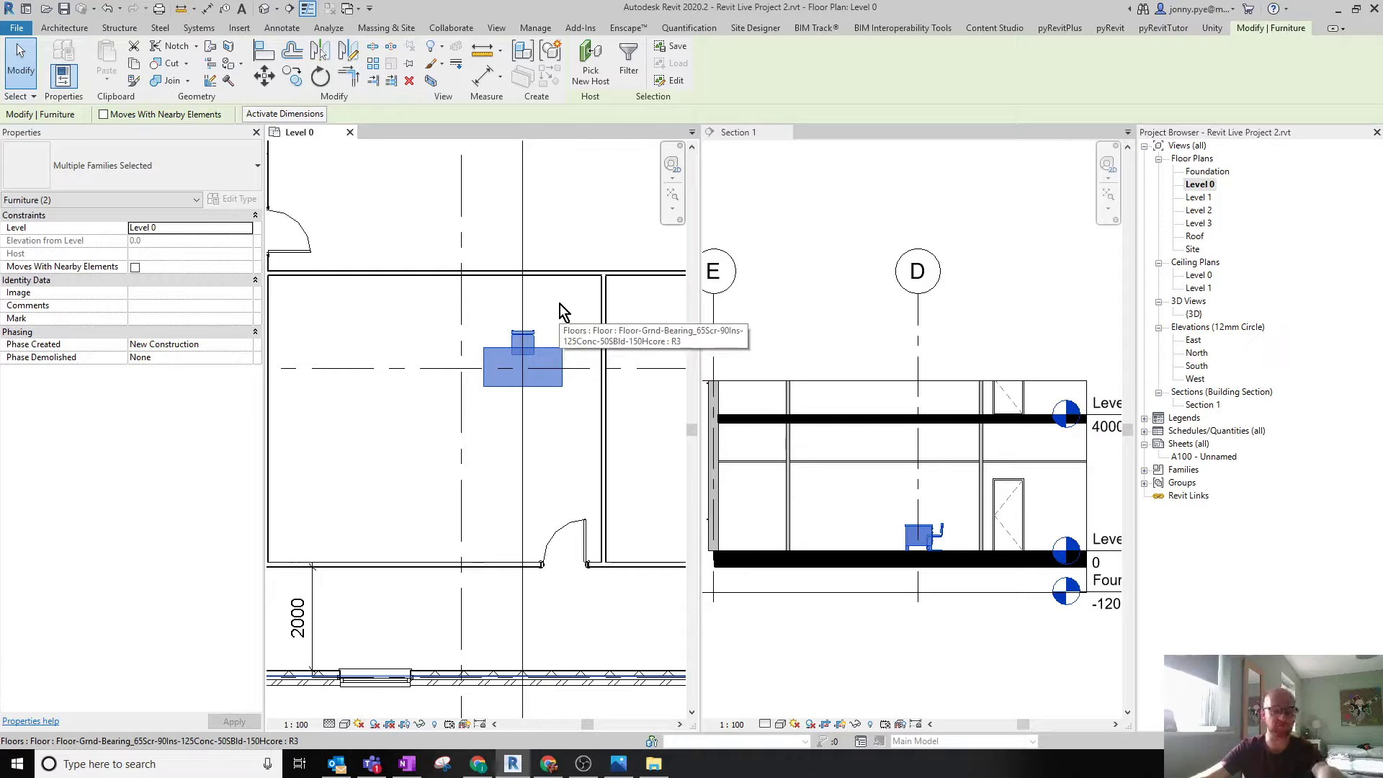
left_click(296, 74)
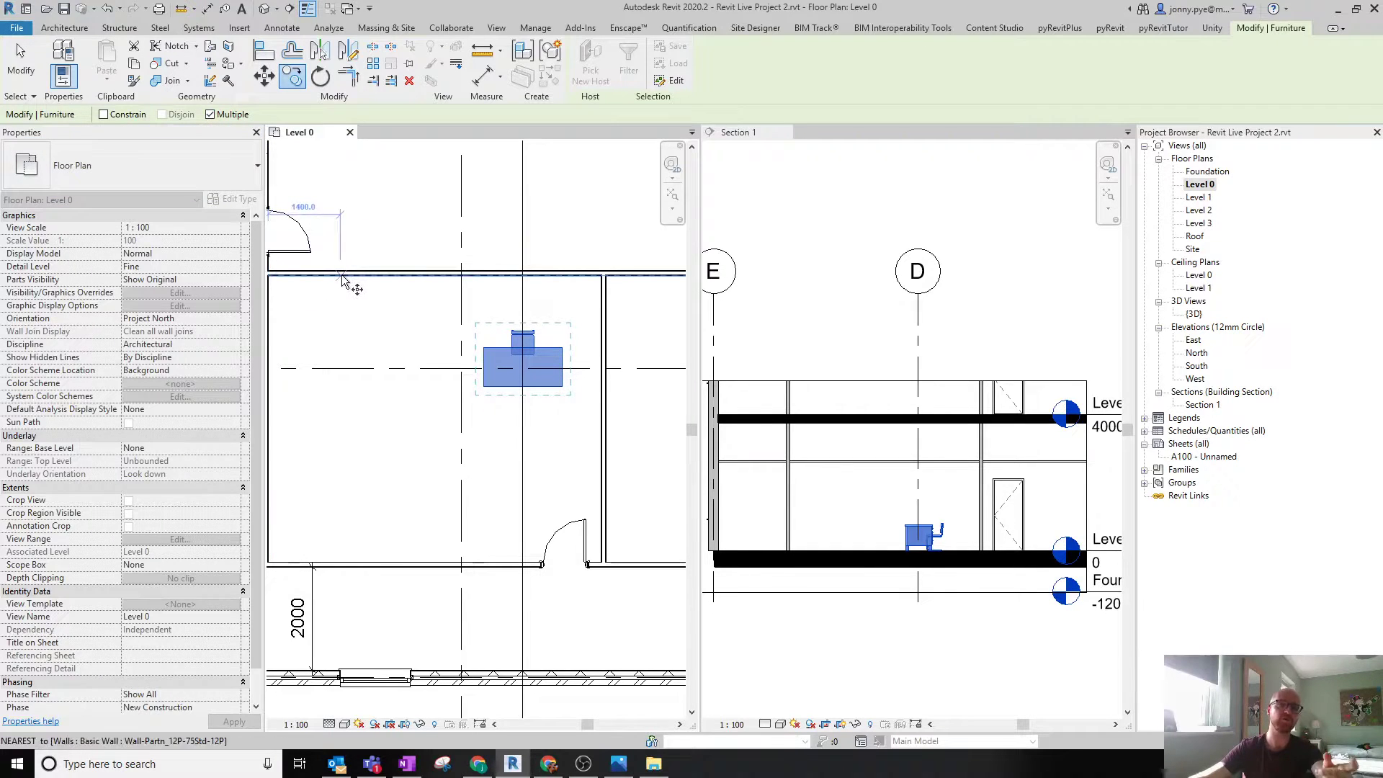
left_click(531, 389)
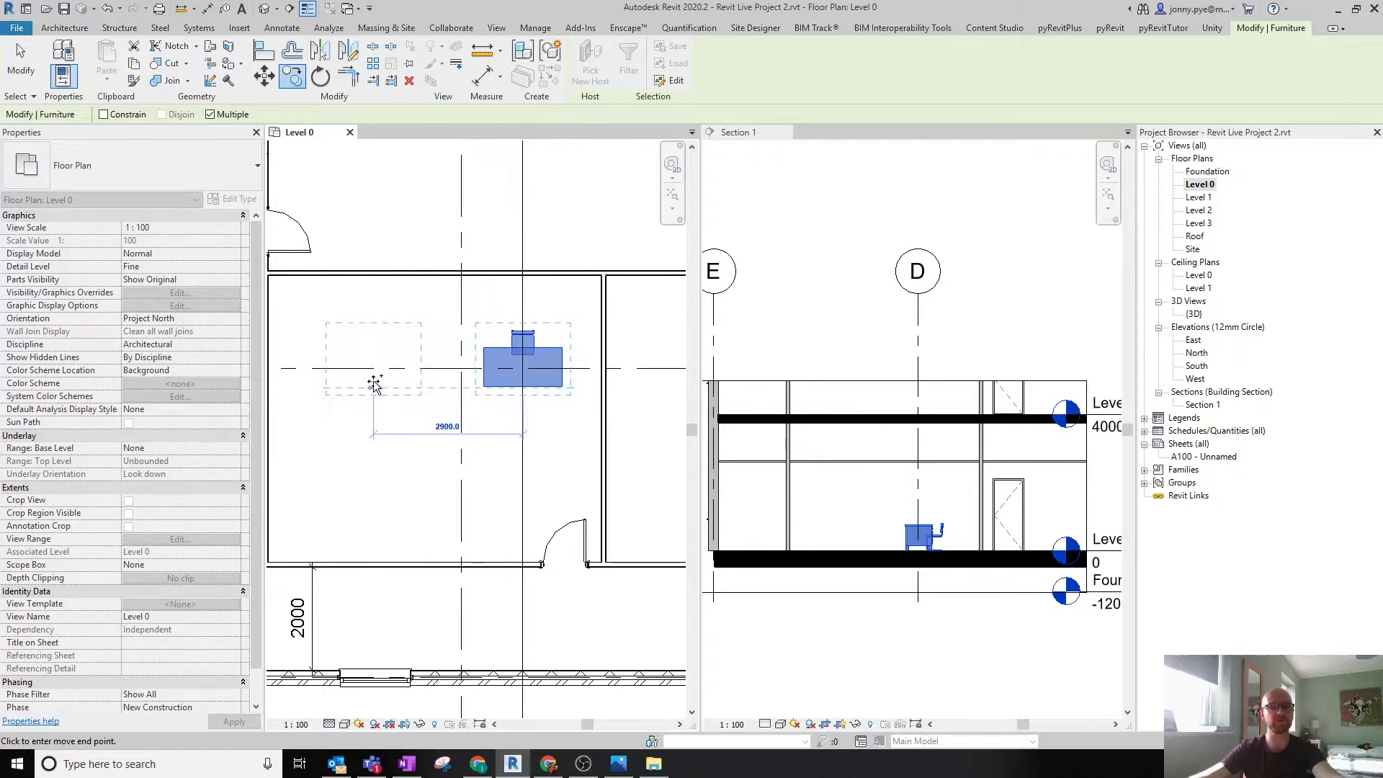
left_click(358, 389)
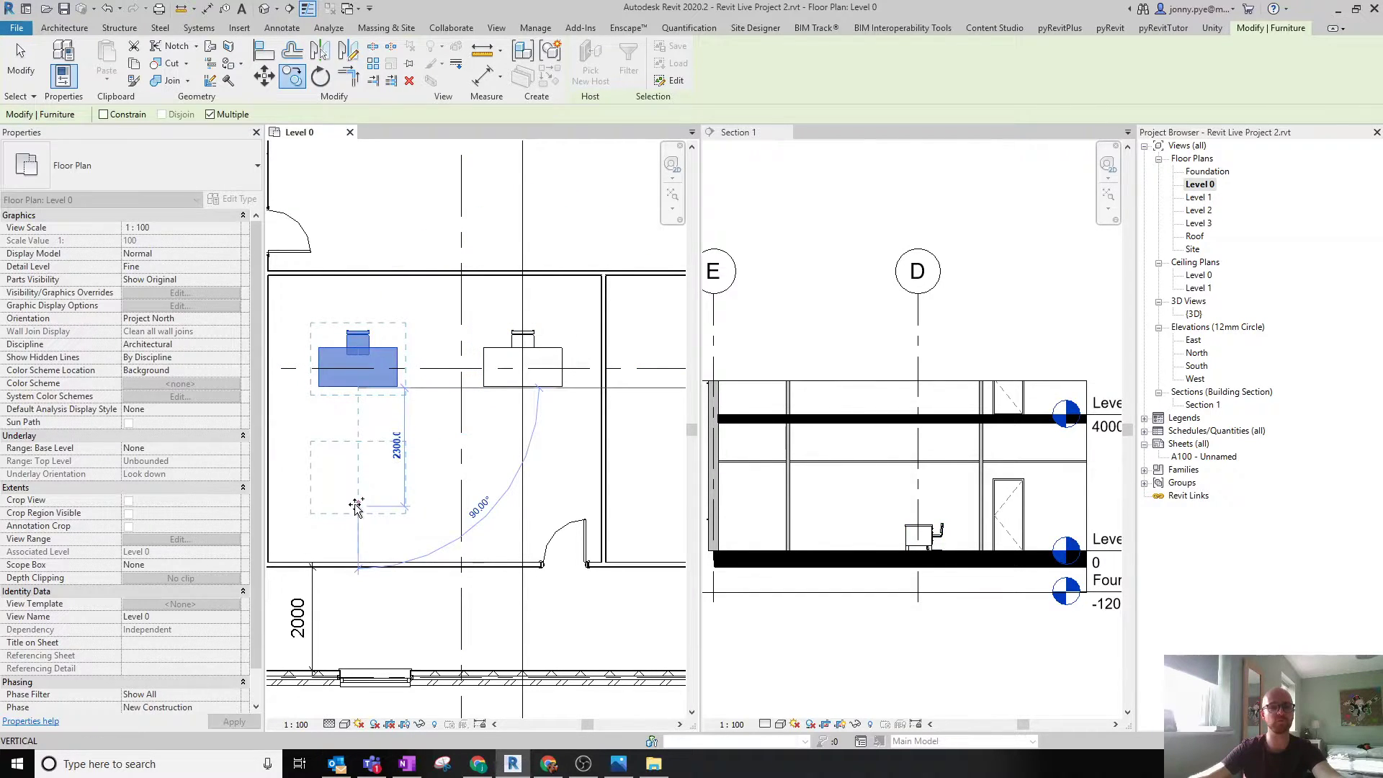
left_click(358, 506)
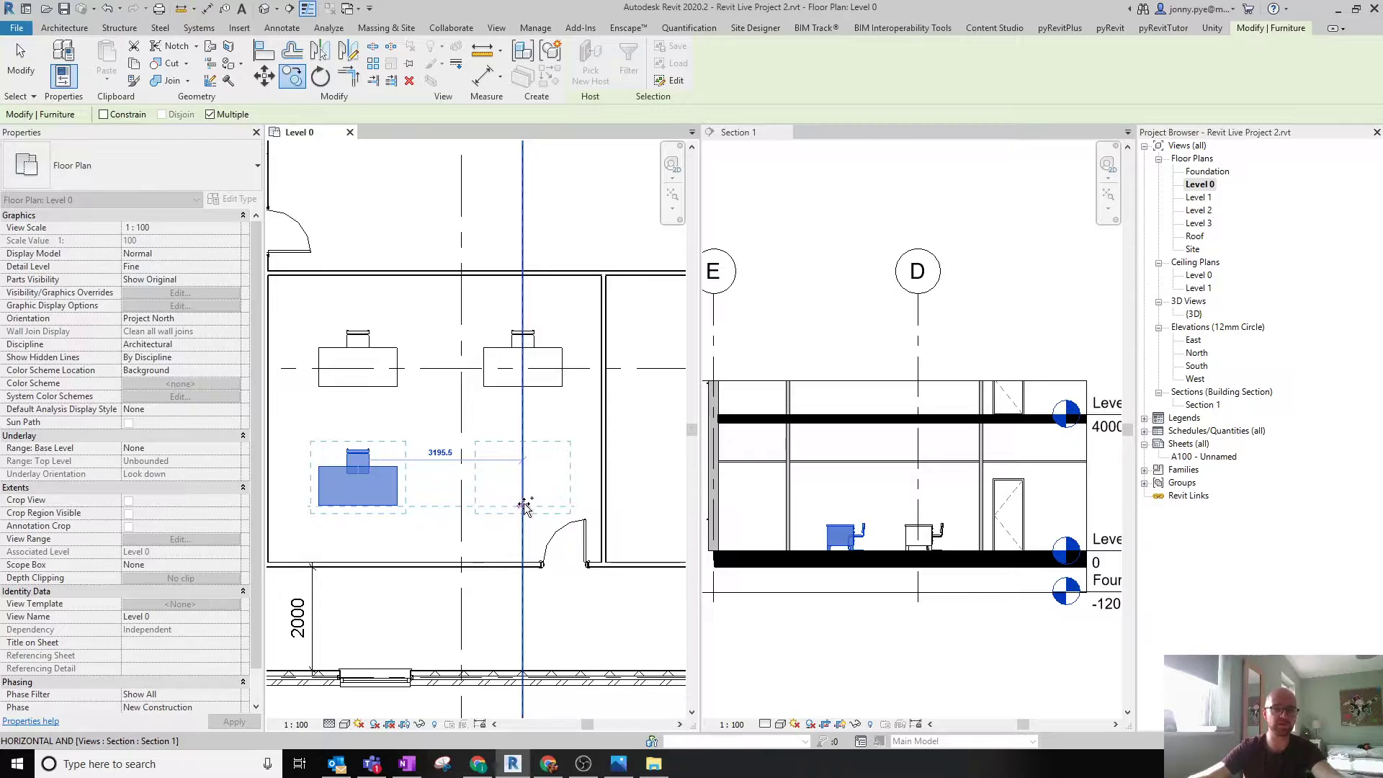
left_click(531, 506)
key("Escape")
key("Escape")
Move the two lower desks and their chairs together slightly upwards, closer to the upper row.
scroll(576, 447, "down", 2)
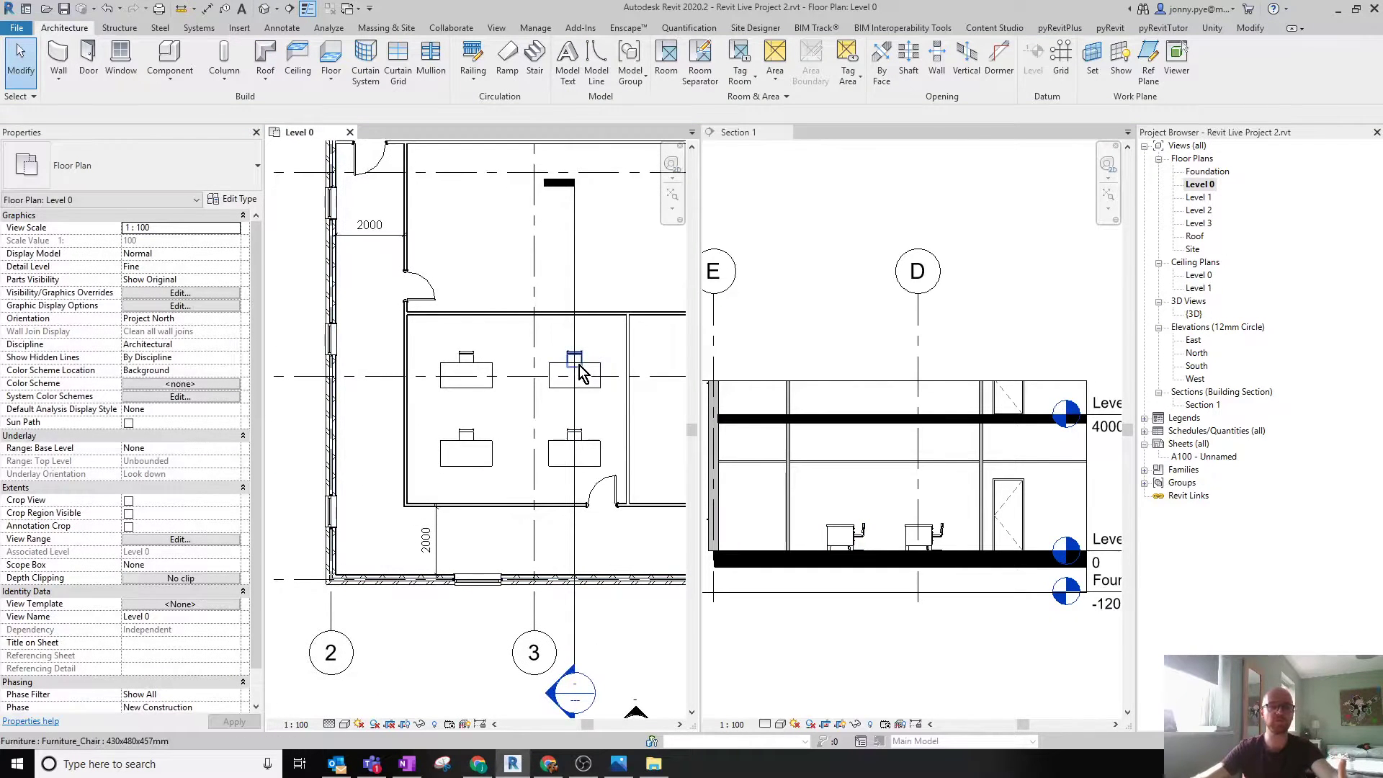
scroll(494, 483, "up", 1)
middle_click_drag(608, 513, 575, 496)
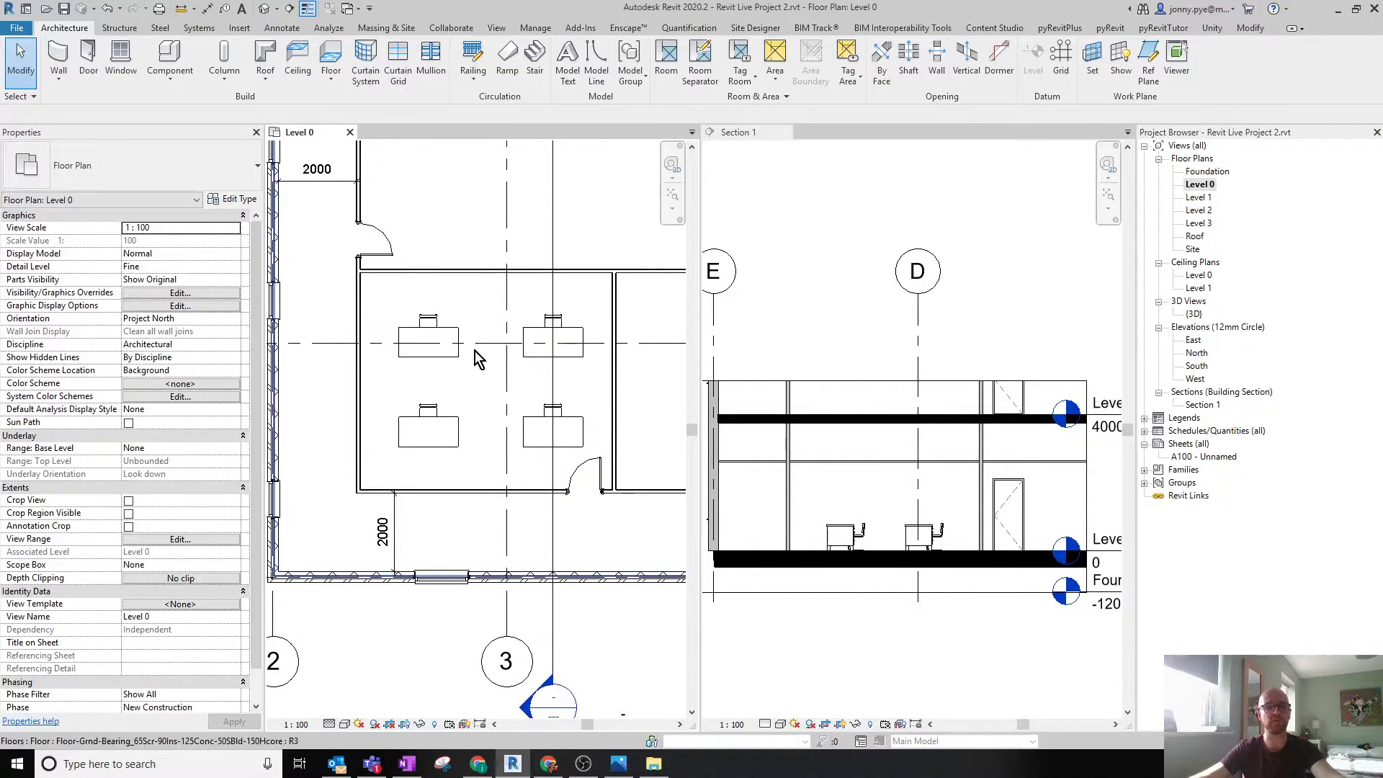
left_click(546, 424)
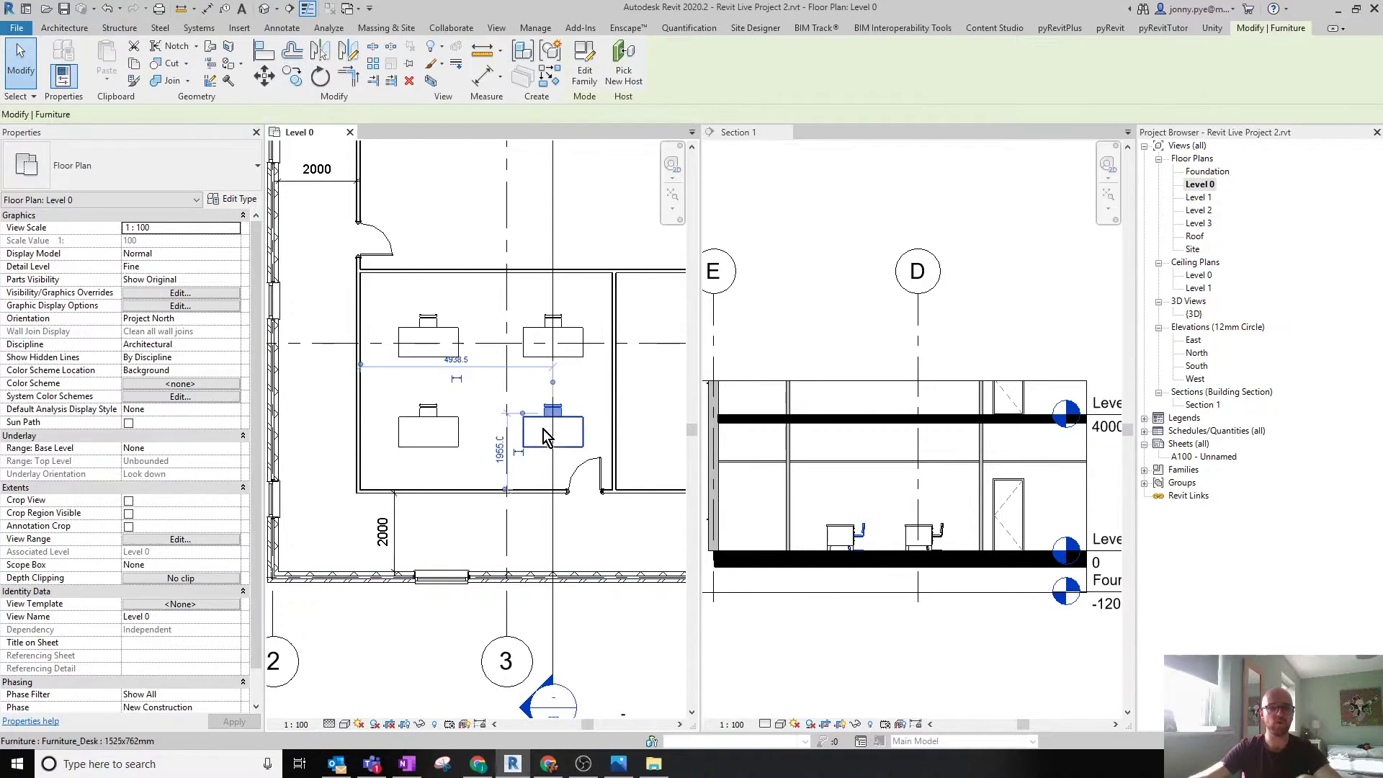
left_click(533, 447, "ctrl")
left_click(432, 436, "ctrl")
left_click(432, 411, "ctrl")
left_click_drag(436, 394, 438, 385)
left_click(658, 527)
Review the level options of the upper-left chair, keeping it on Level 0.
middle_click_drag(604, 443, 655, 453)
scroll(557, 424, "up", 3)
scroll(564, 391, "down", 3)
middle_click_drag(568, 374, 486, 371)
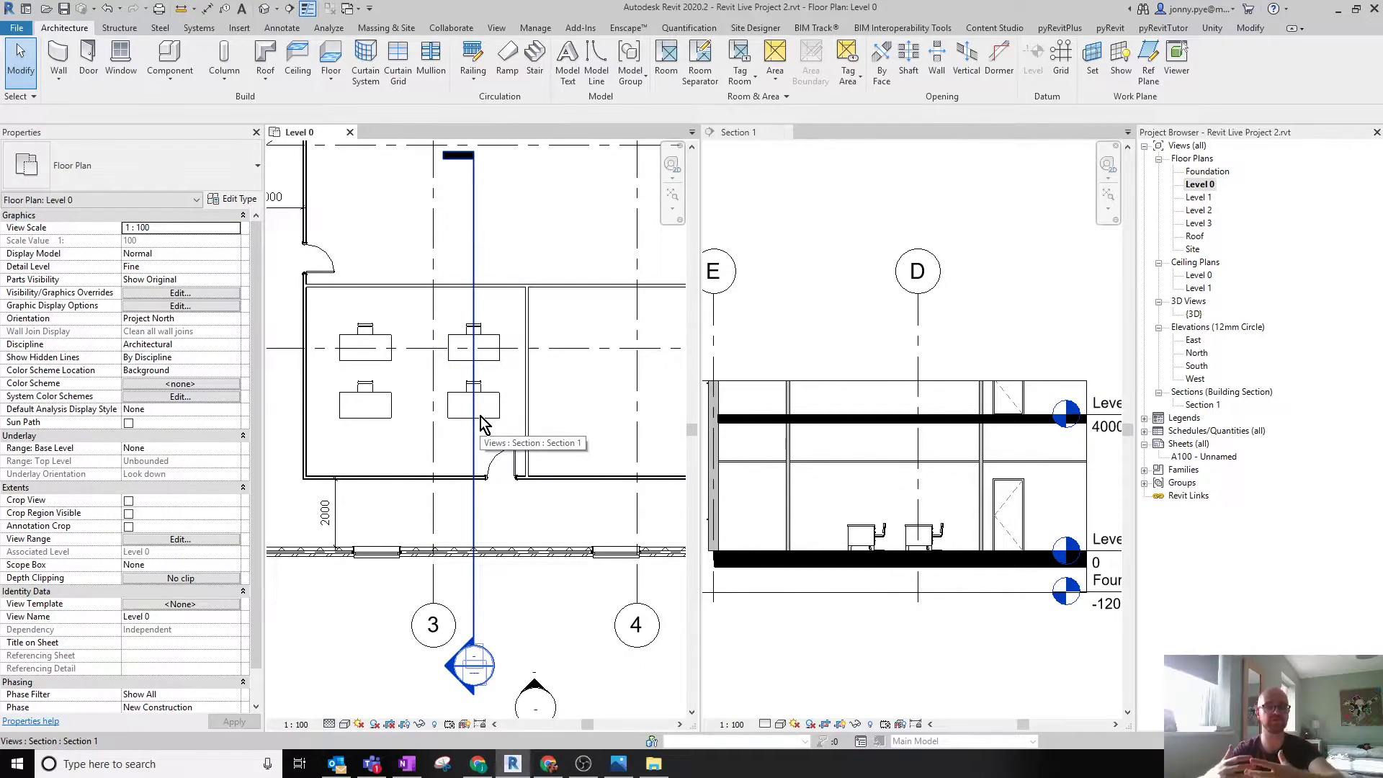
scroll(439, 393, "up", 4)
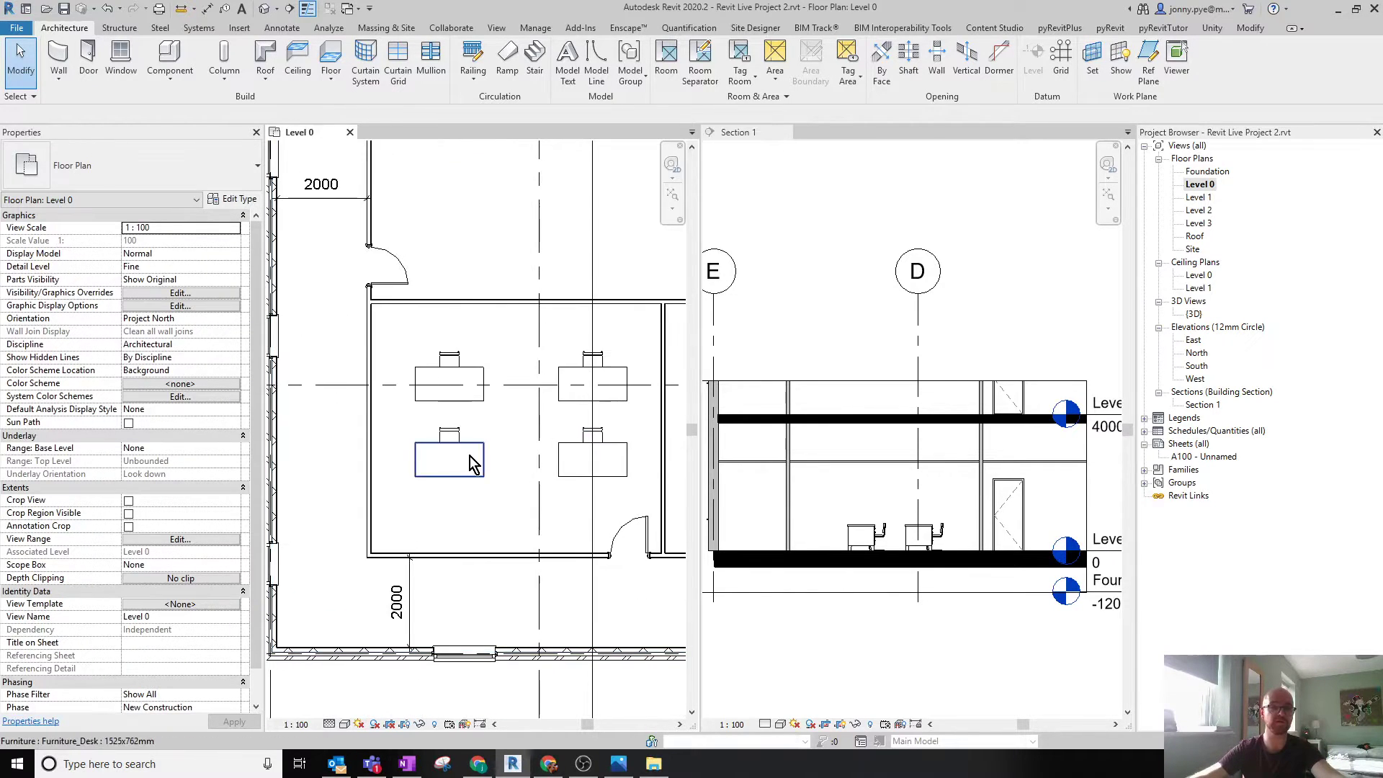
left_click(455, 349)
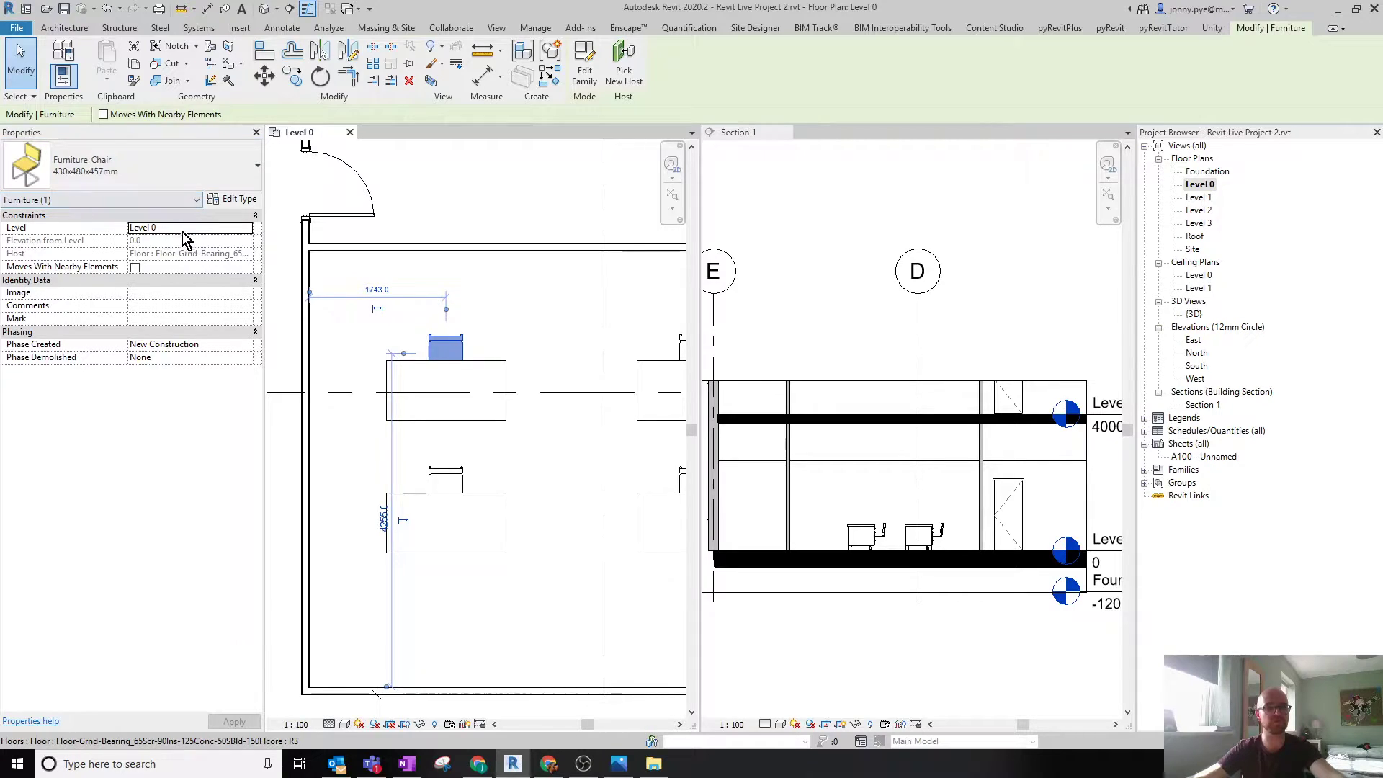
left_click(246, 228)
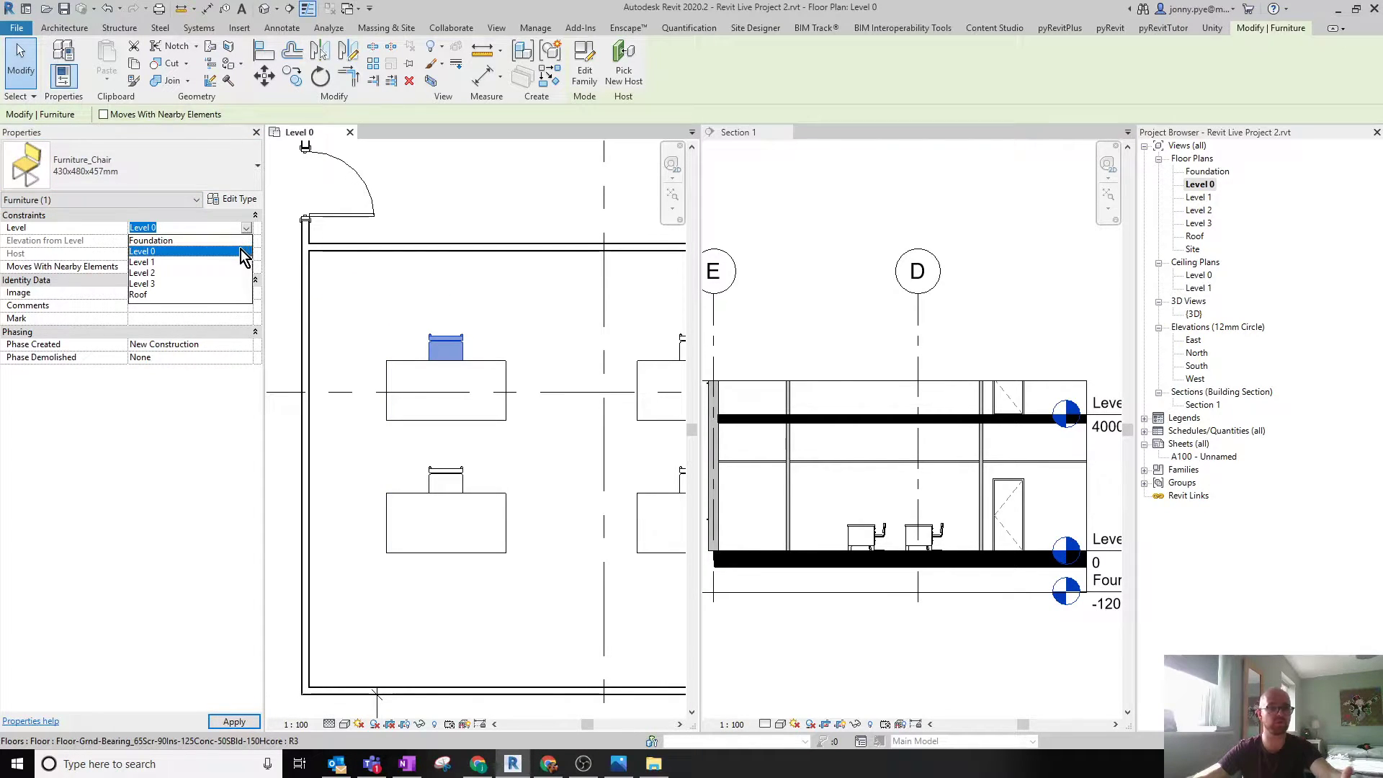
left_click(244, 251)
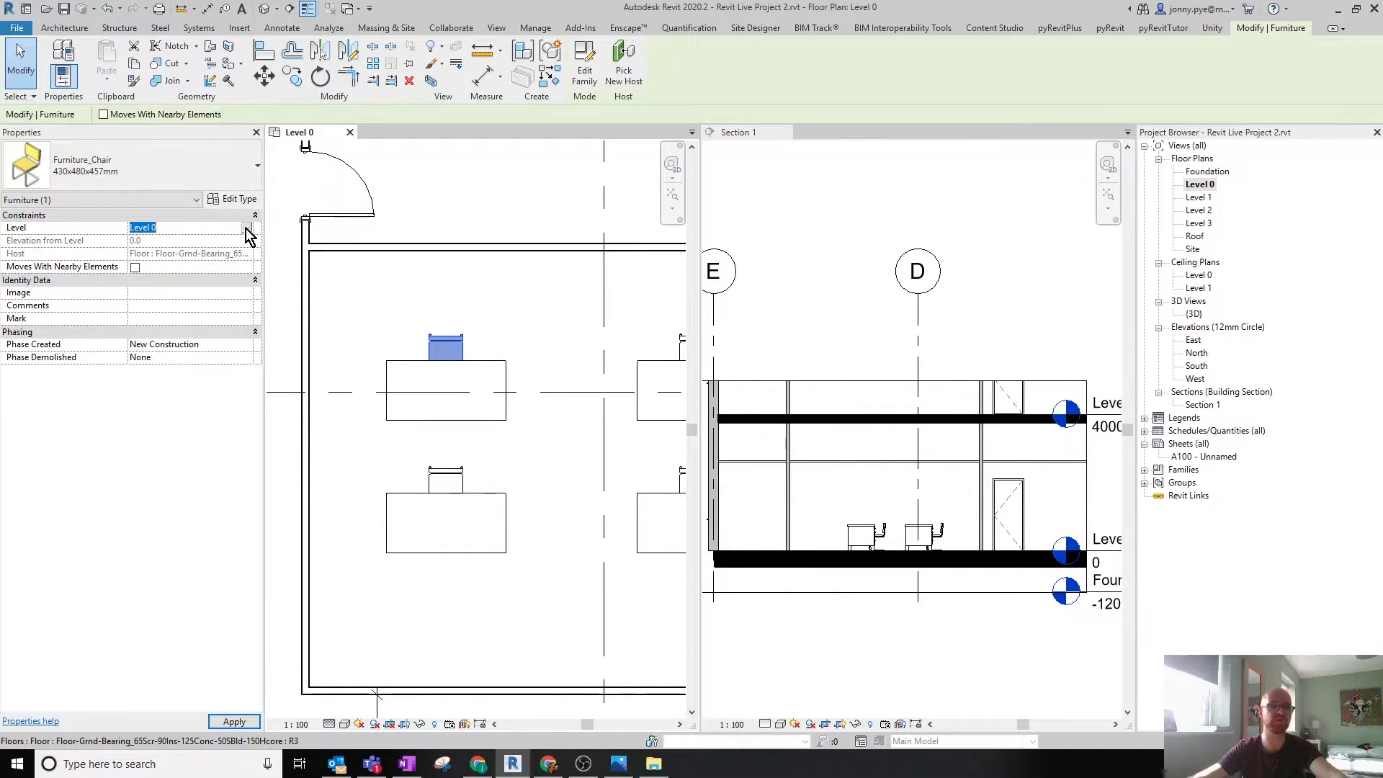
Examine how the desks and chairs sit relative to Level 0 in Section 1 and the floor plan, then clear the selection.
scroll(976, 497, "up", 5)
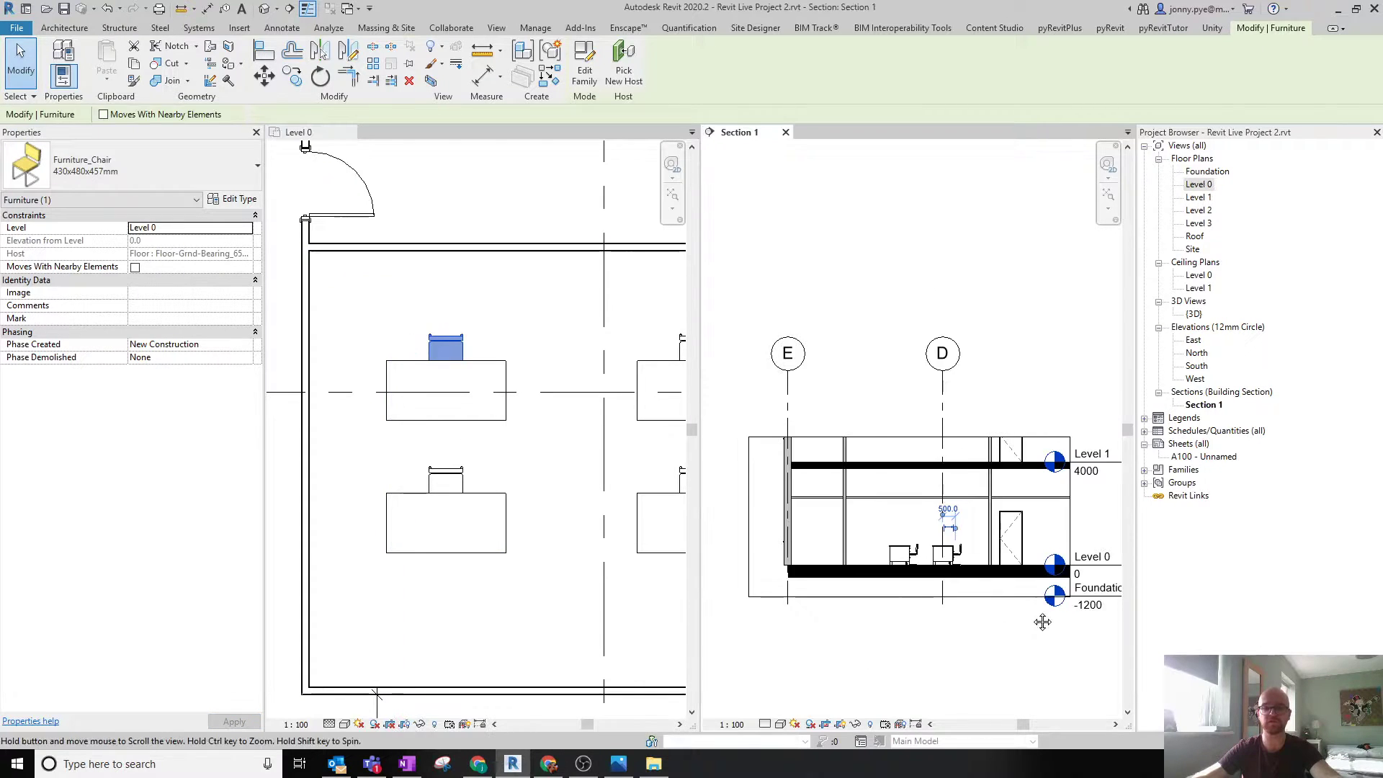
scroll(978, 479, "down", 3)
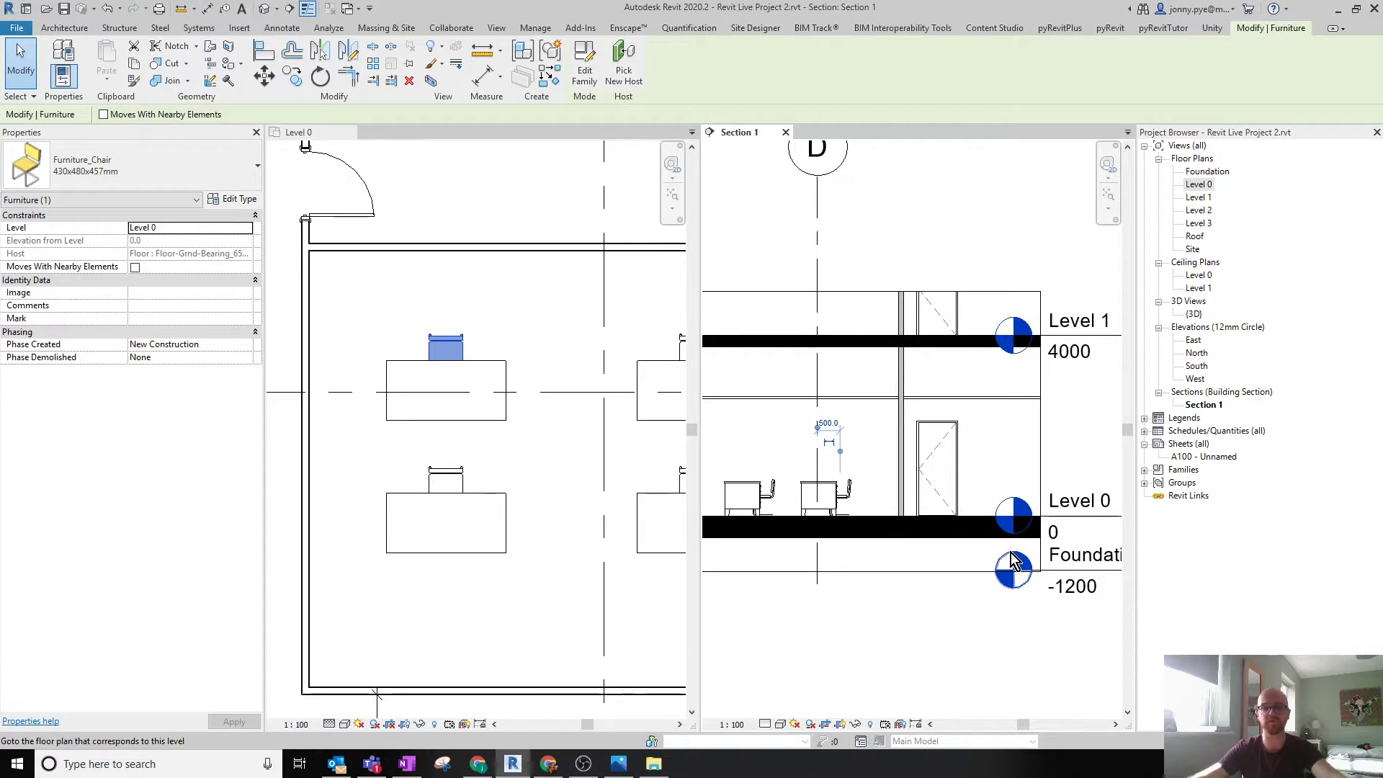
middle_click_drag(1039, 558, 1013, 564)
scroll(468, 338, "down", 4)
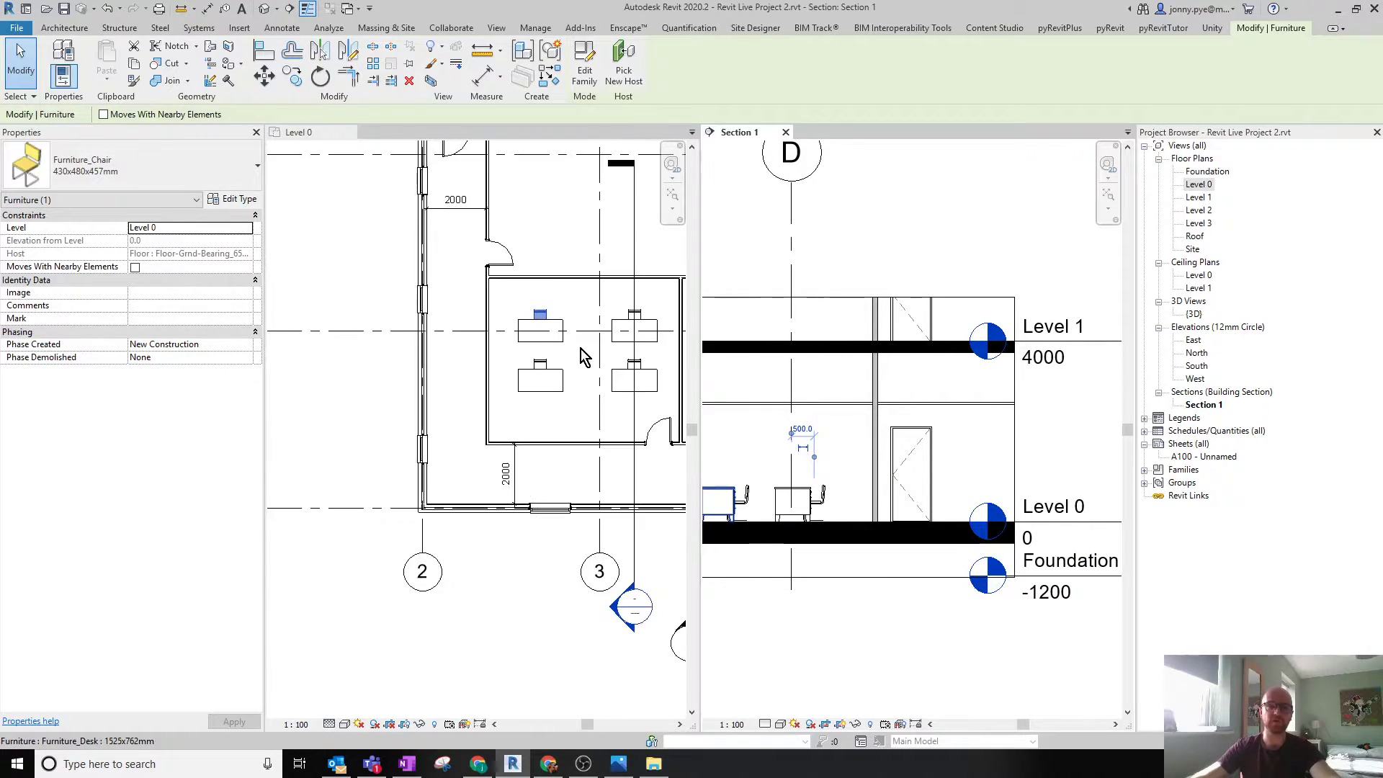
middle_click_drag(584, 497, 531, 507)
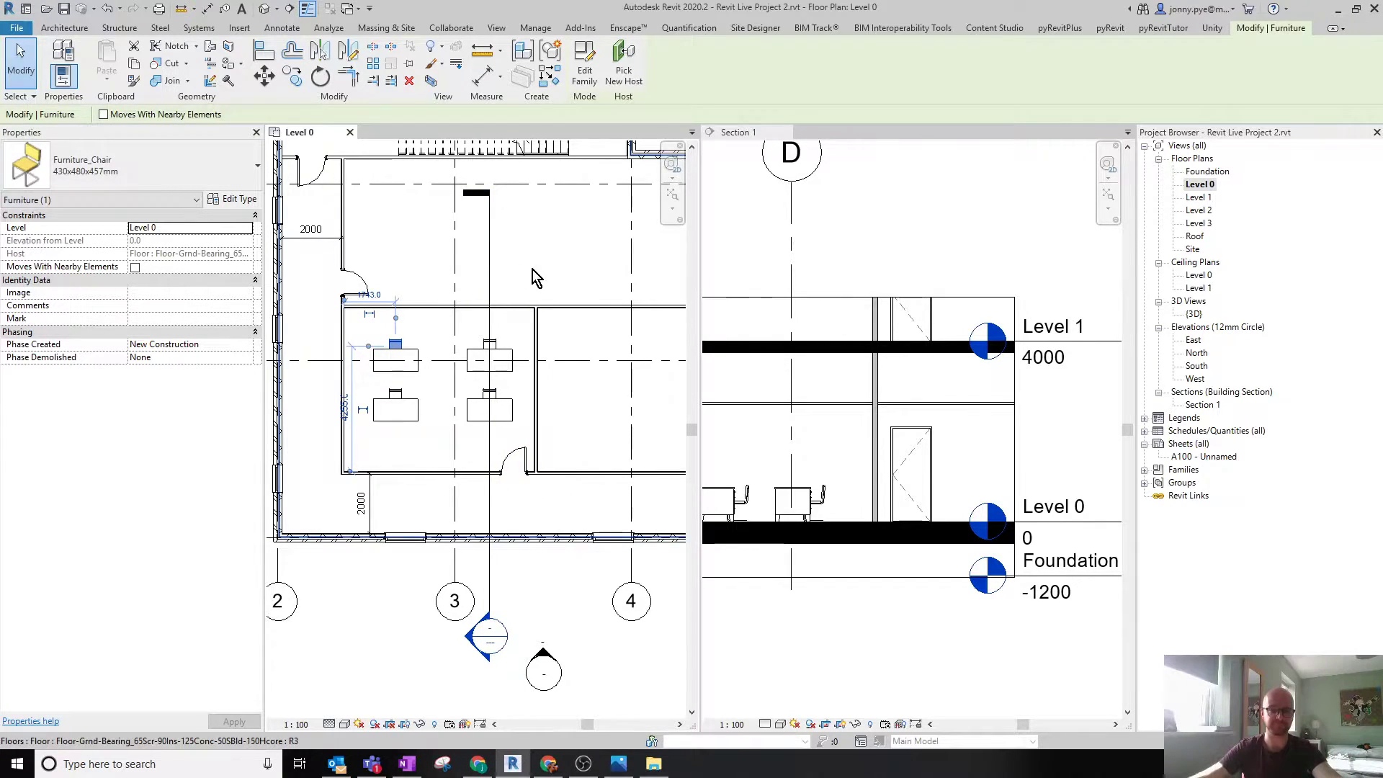
left_click(480, 394)
key("Escape")
Open the Level 0 ceiling plan at the ceiling grid over the room with the four desks.
middle_click_drag(506, 386, 547, 427)
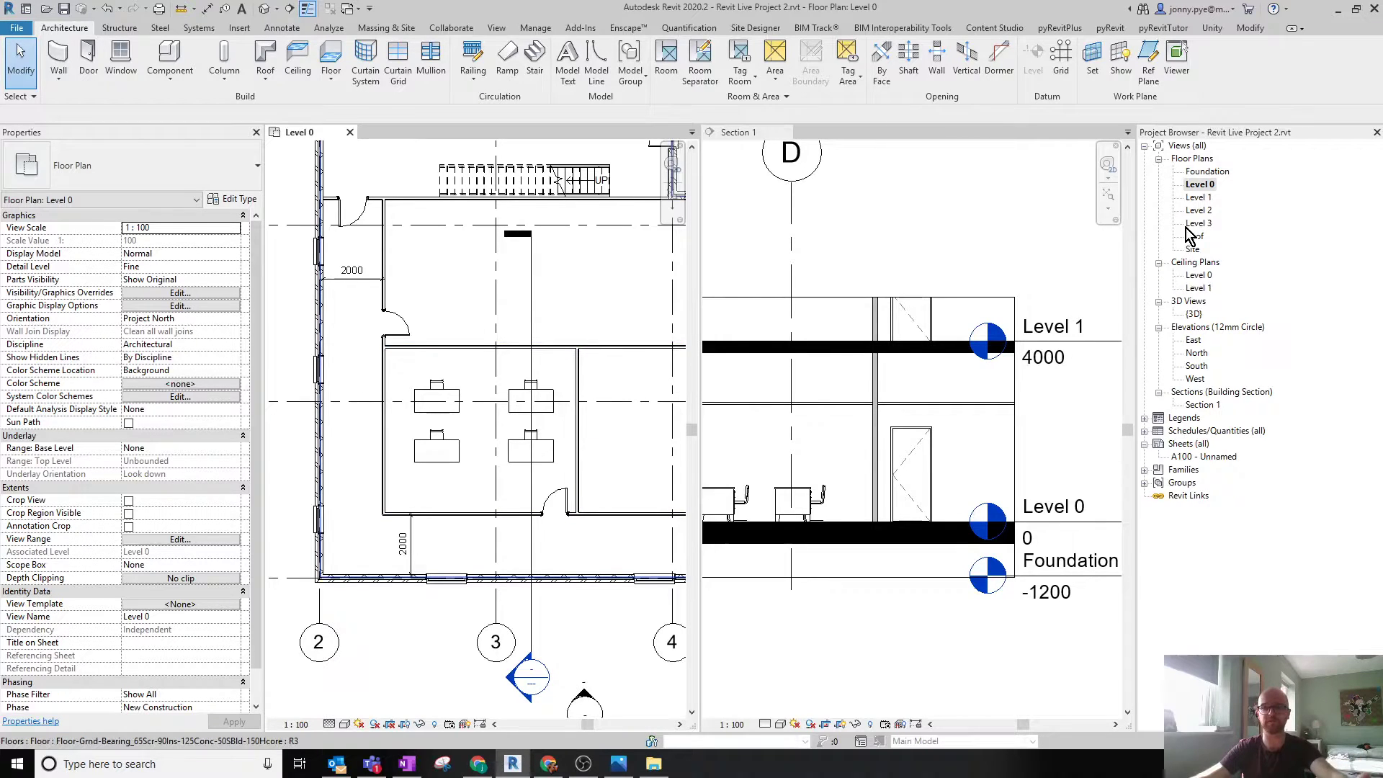
double_click(1197, 275)
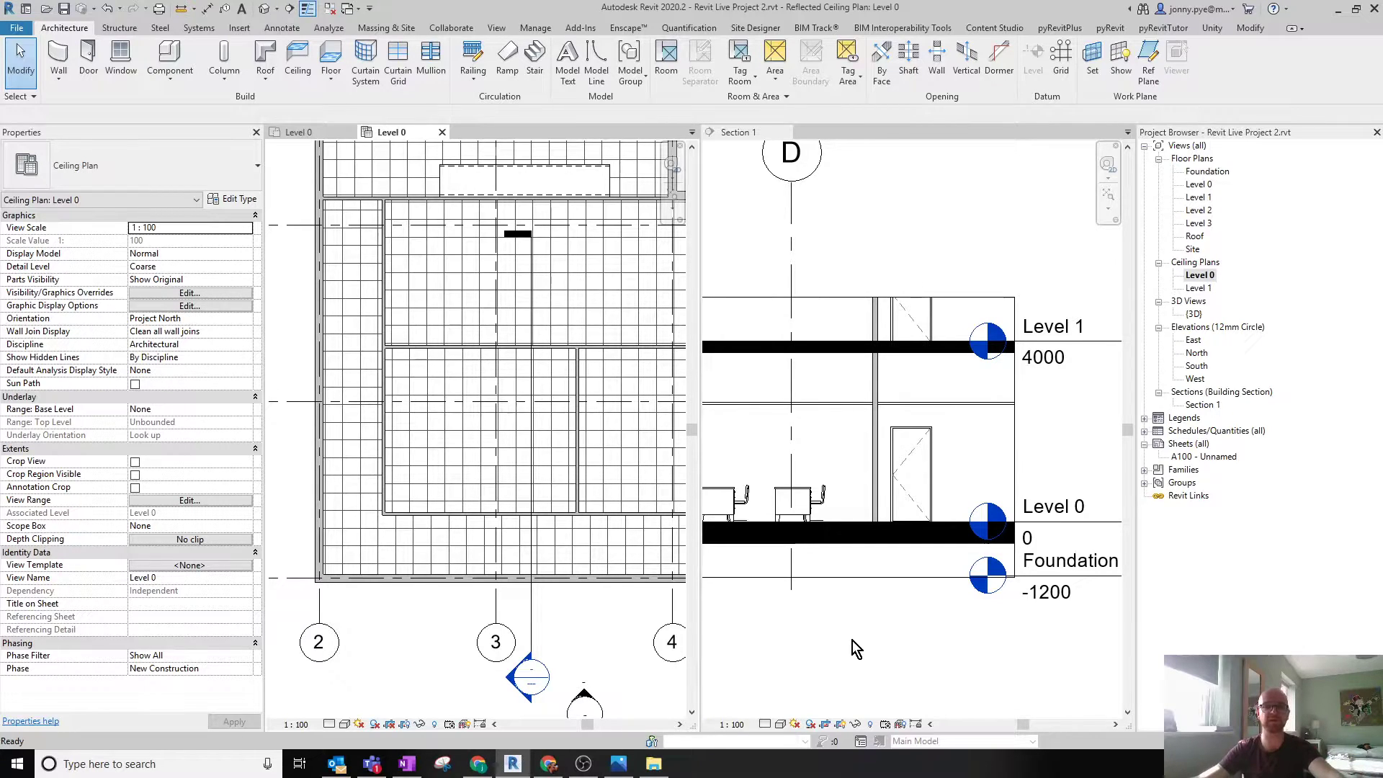
scroll(366, 447, "up", 1)
scroll(366, 447, "down", 2)
scroll(531, 355, "up", 2)
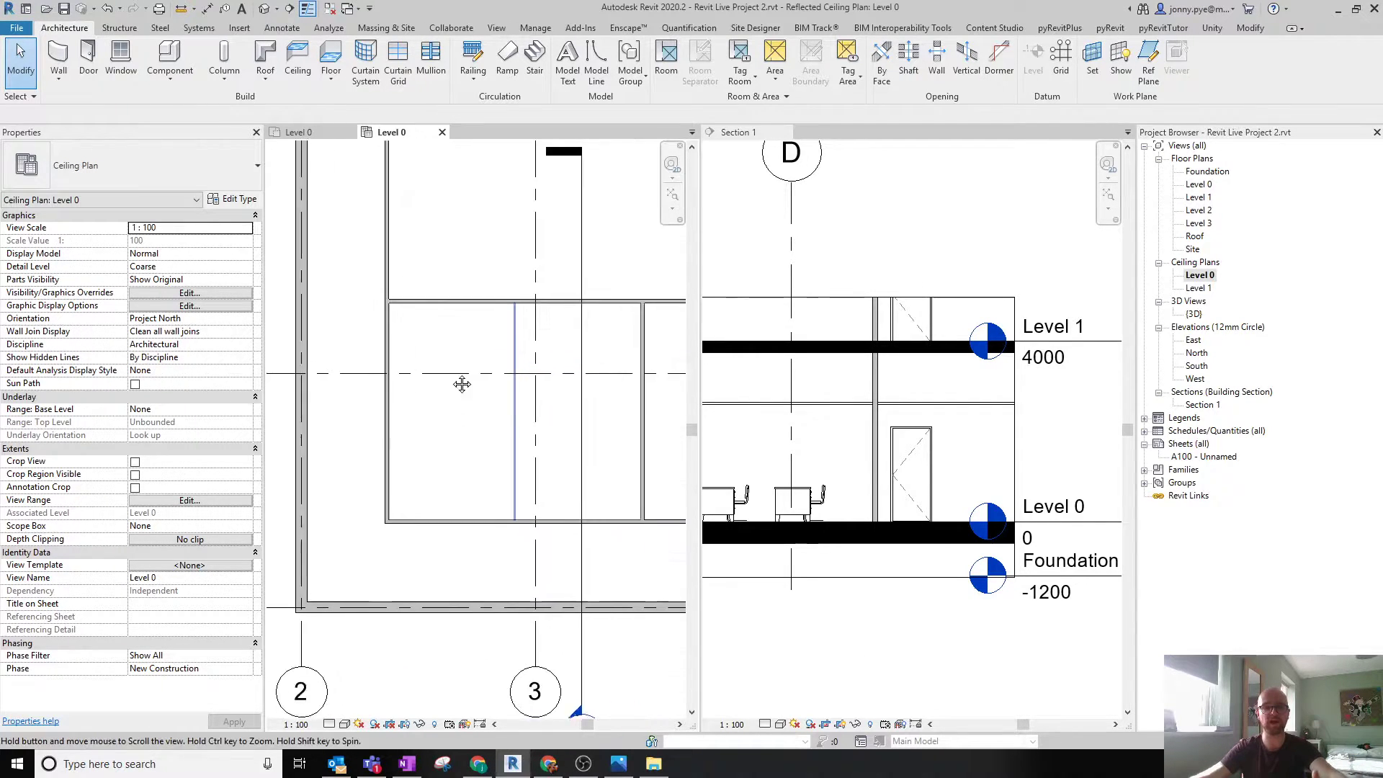
middle_click_drag(432, 374, 451, 382)
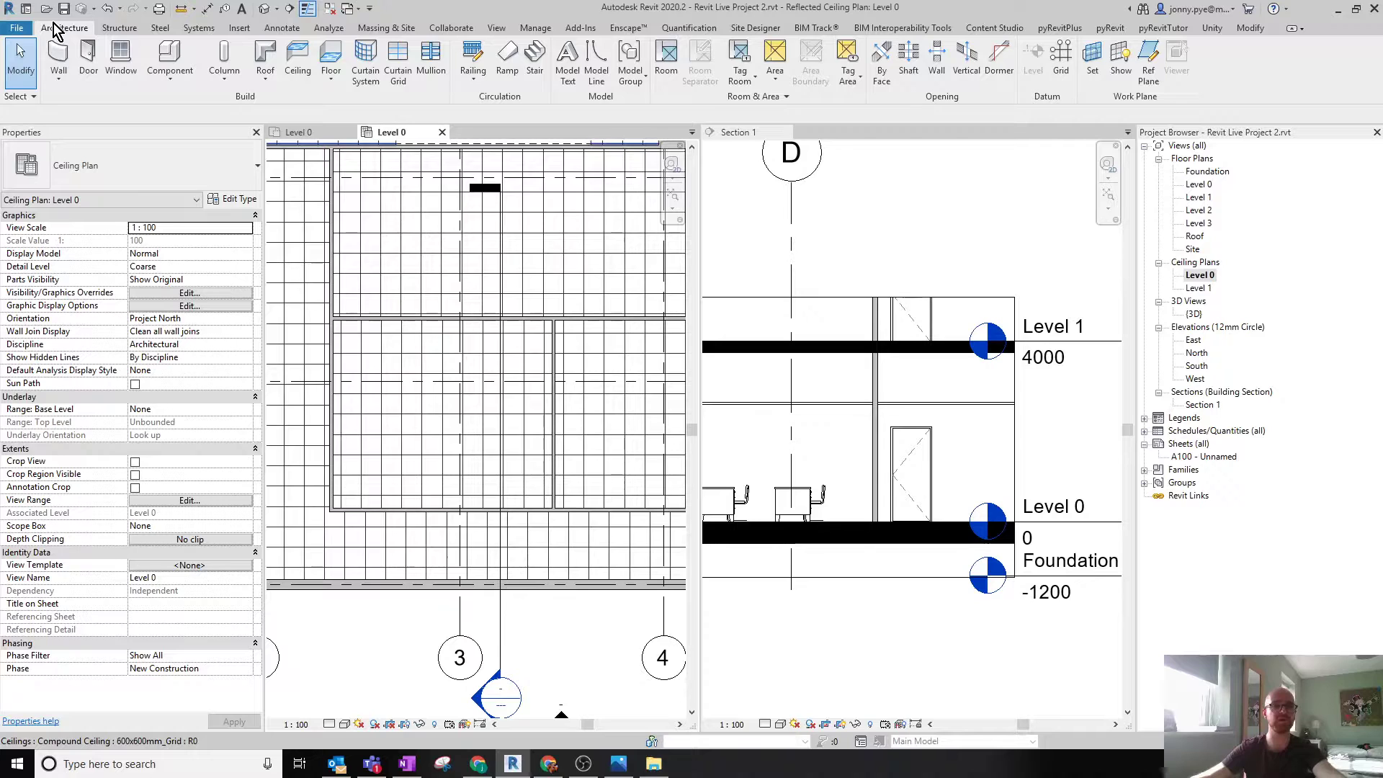
Open the Load Family dialog and browse the UK library to the Lighting, Architectural, Internal folder.
left_click(239, 28)
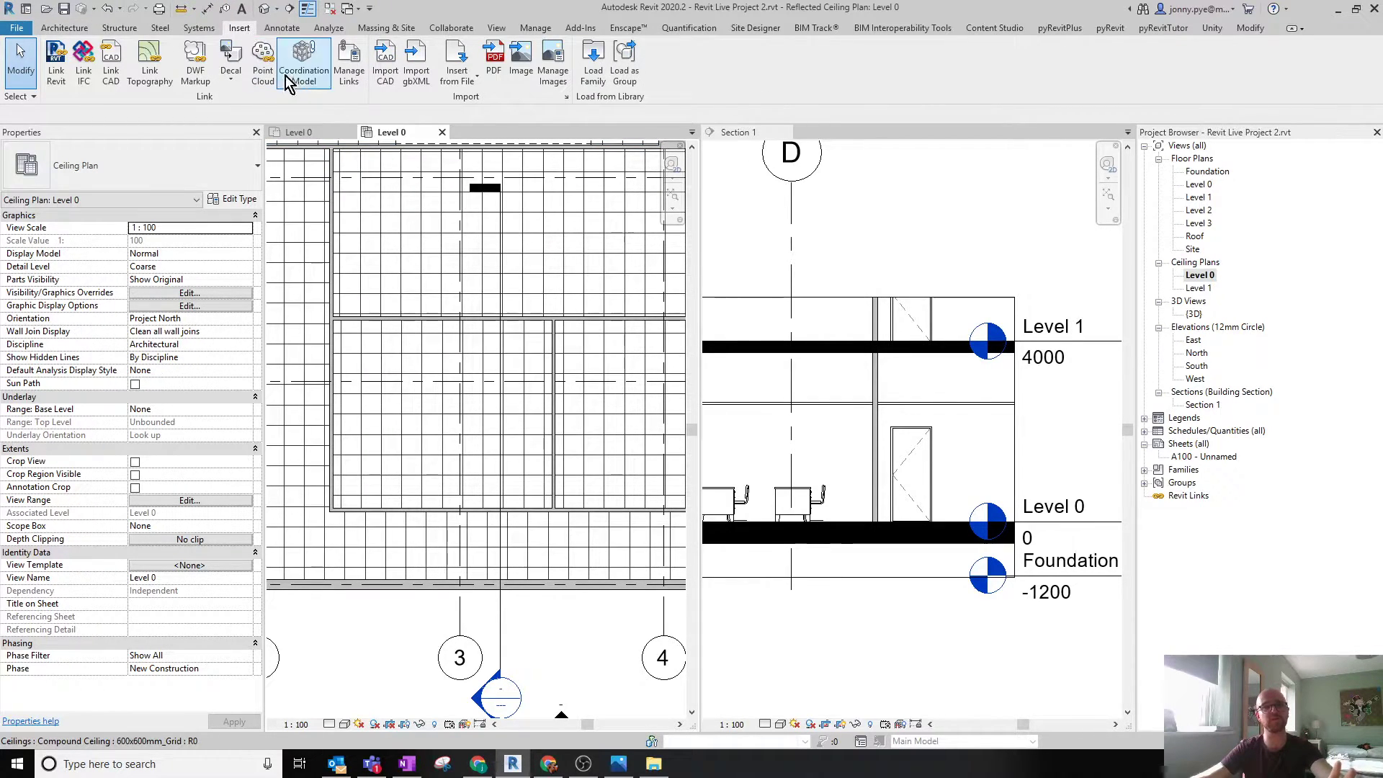
left_click(593, 61)
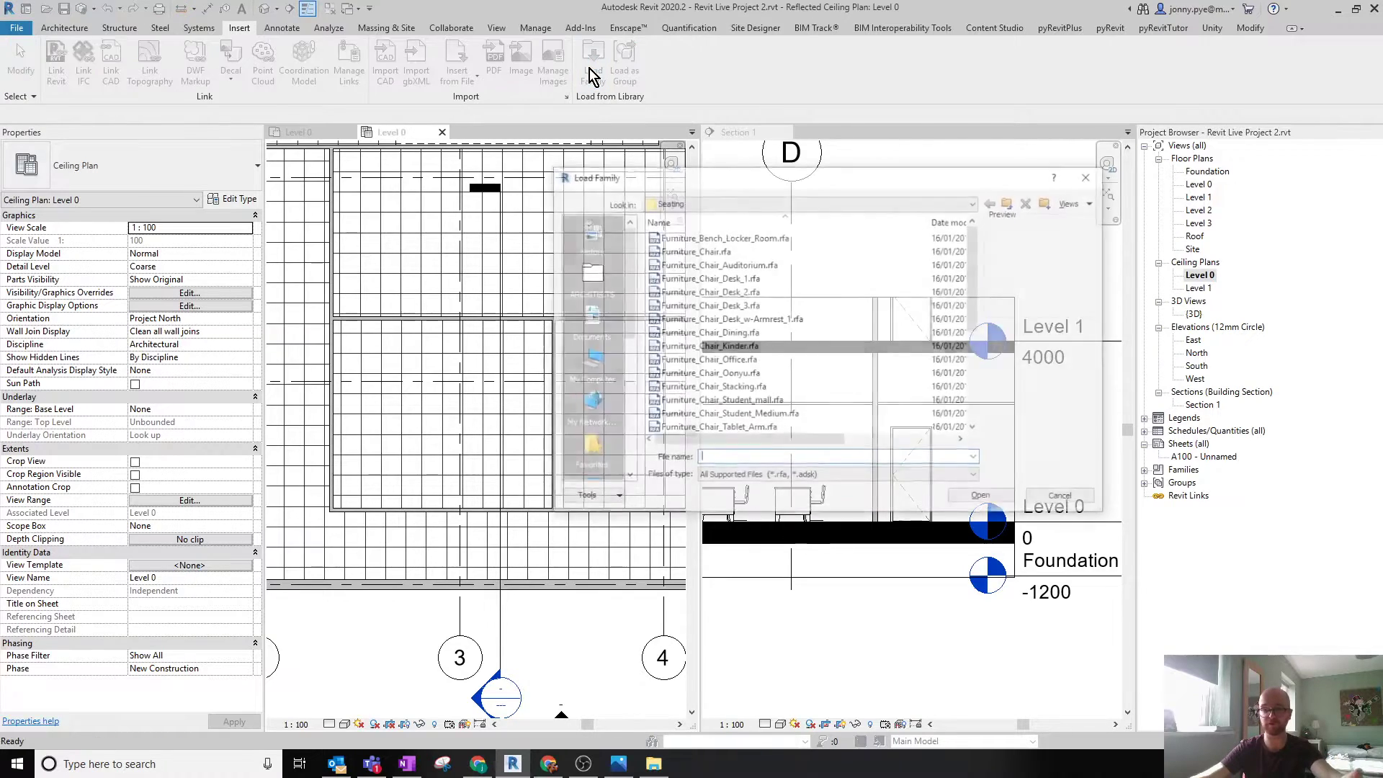
left_click(1019, 205)
left_click(1018, 205)
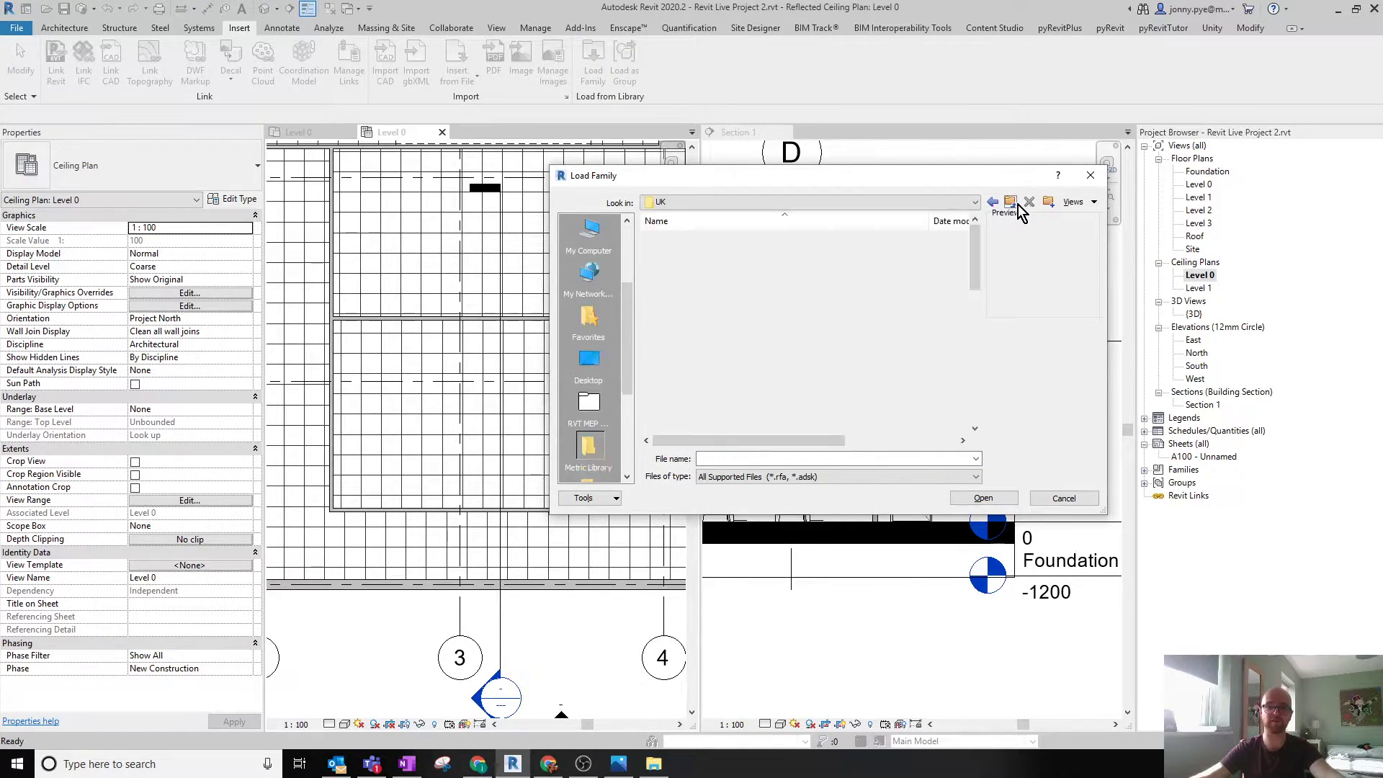
scroll(836, 341, "down", 6)
scroll(711, 344, "down", 2)
scroll(713, 363, "up", 4)
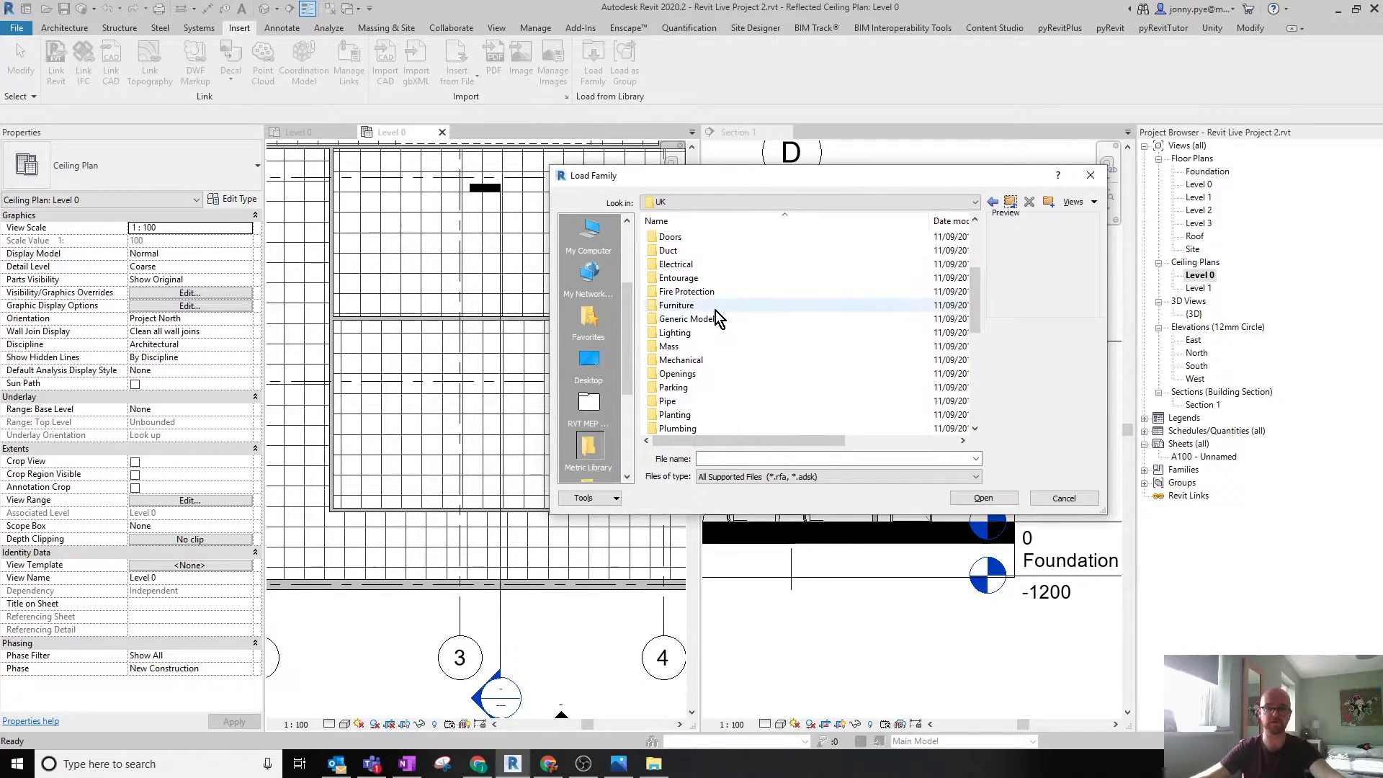
double_click(681, 334)
double_click(710, 241)
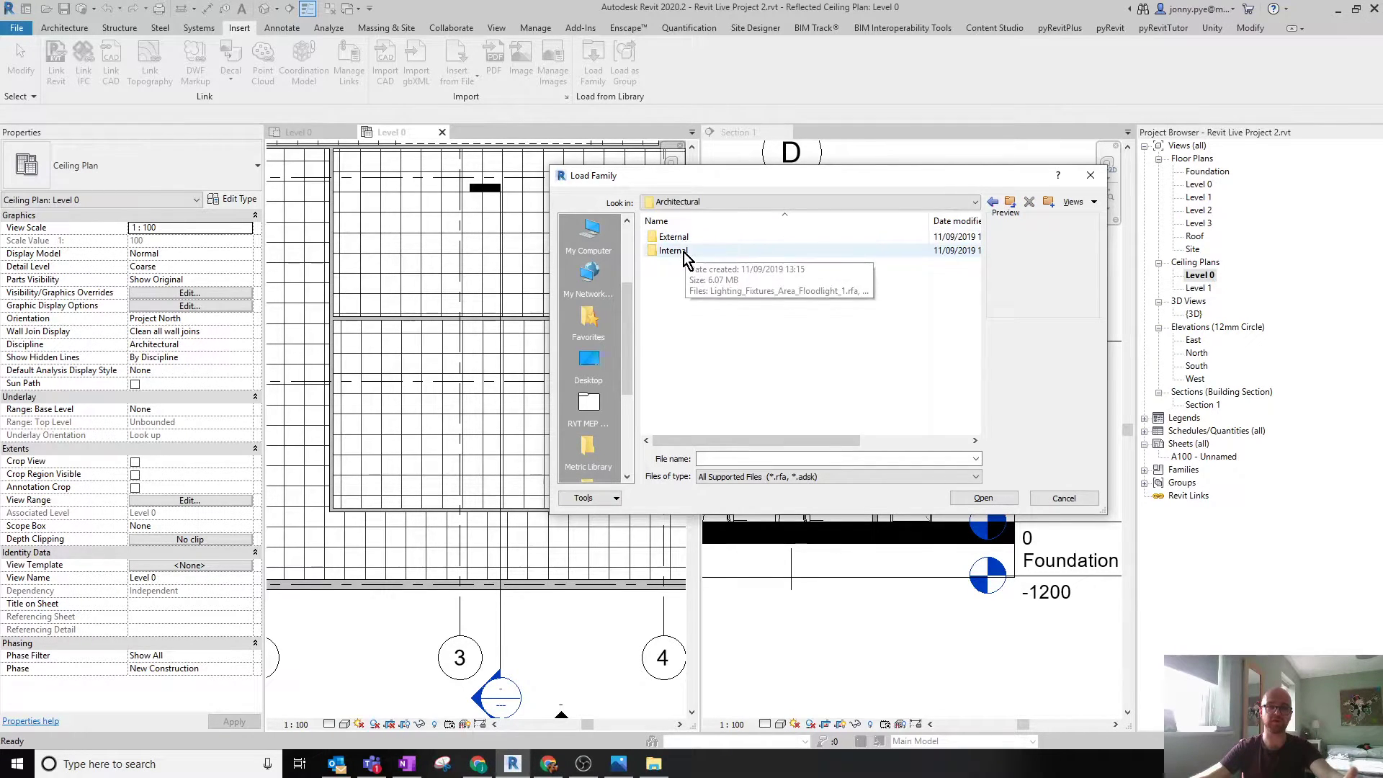
double_click(686, 249)
Preview the internal downlight families to compare the rectangle, round LED, spot, strip and under-cabinet options.
left_click(700, 238)
key("Down")
key("Down")
key("Down")
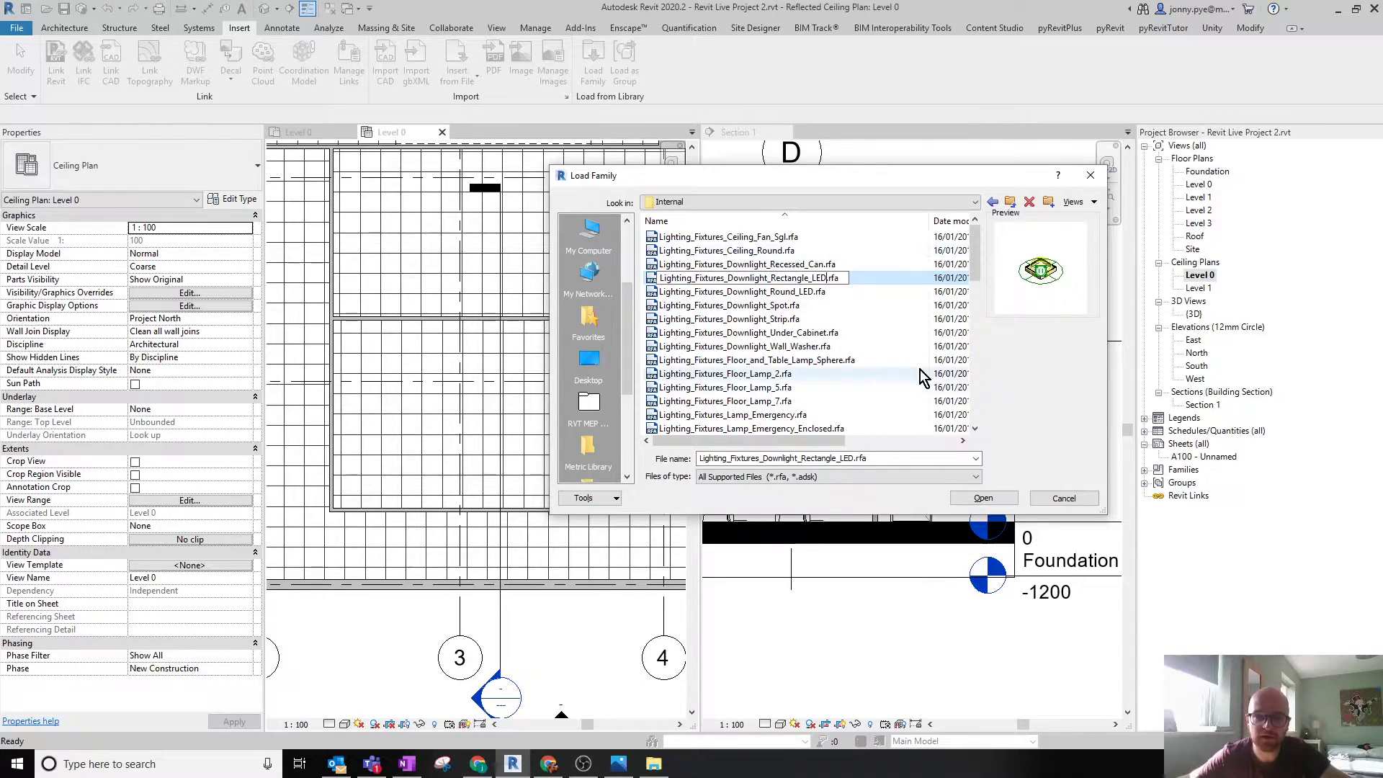
left_click(777, 291)
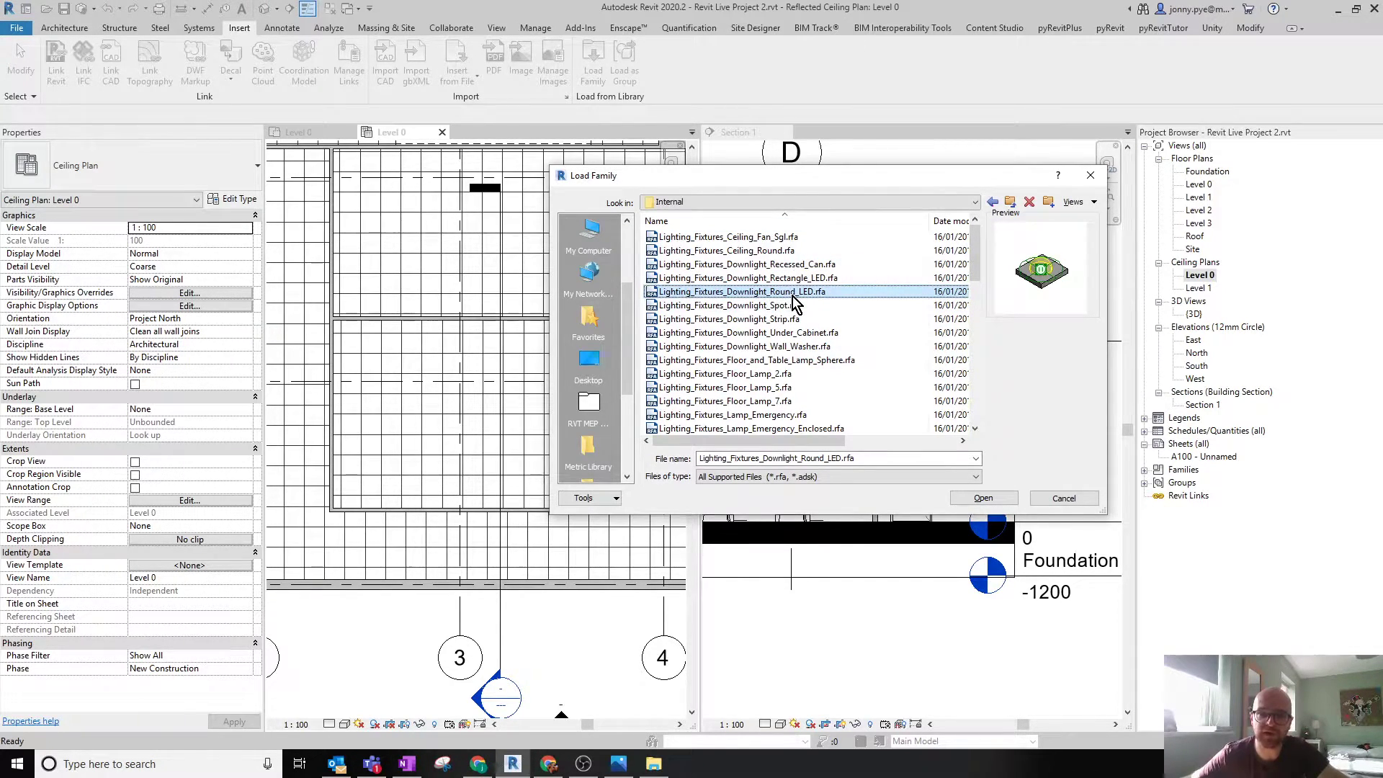
left_click(787, 307)
key("Down")
key("Down")
key("Down")
key("Down")
key("Down")
key("Down")
key("Down")
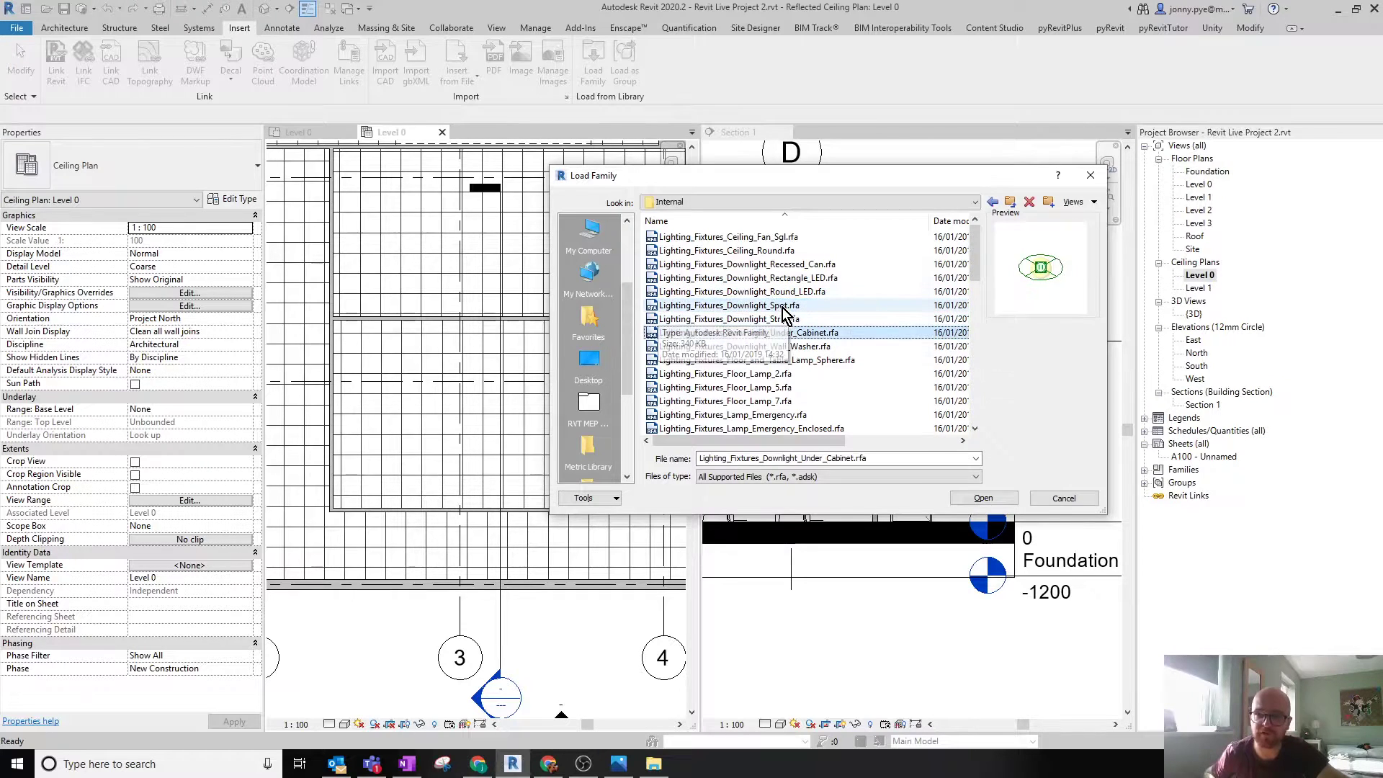
key("Down")
key("Down")
key("Up")
key("Up")
key("Up")
key("Up")
key("Up")
key("Up")
key("Up")
key("Up")
key("Up")
key("Up")
key("Up")
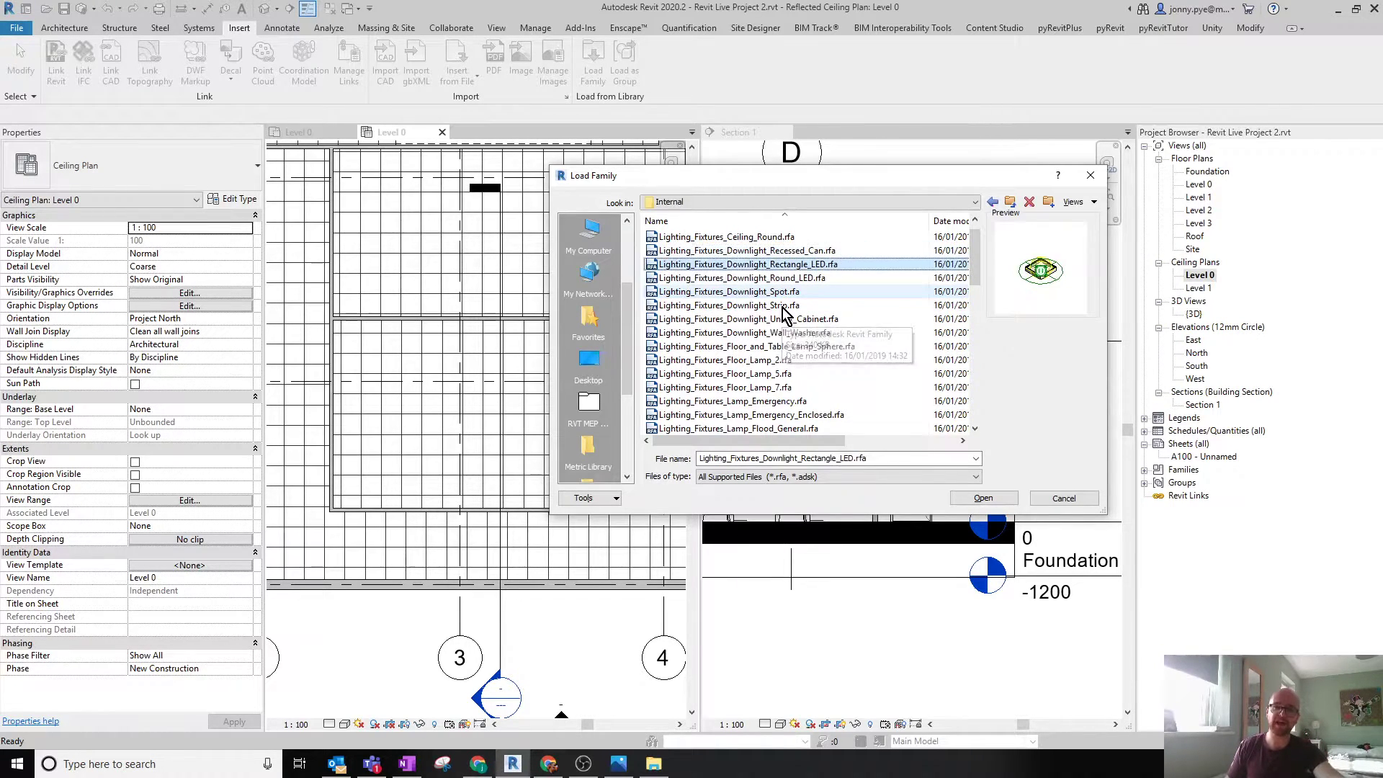
Load the family Lighting_Fixtures_Downlight_Round_LED.rfa into the project.
key("Down")
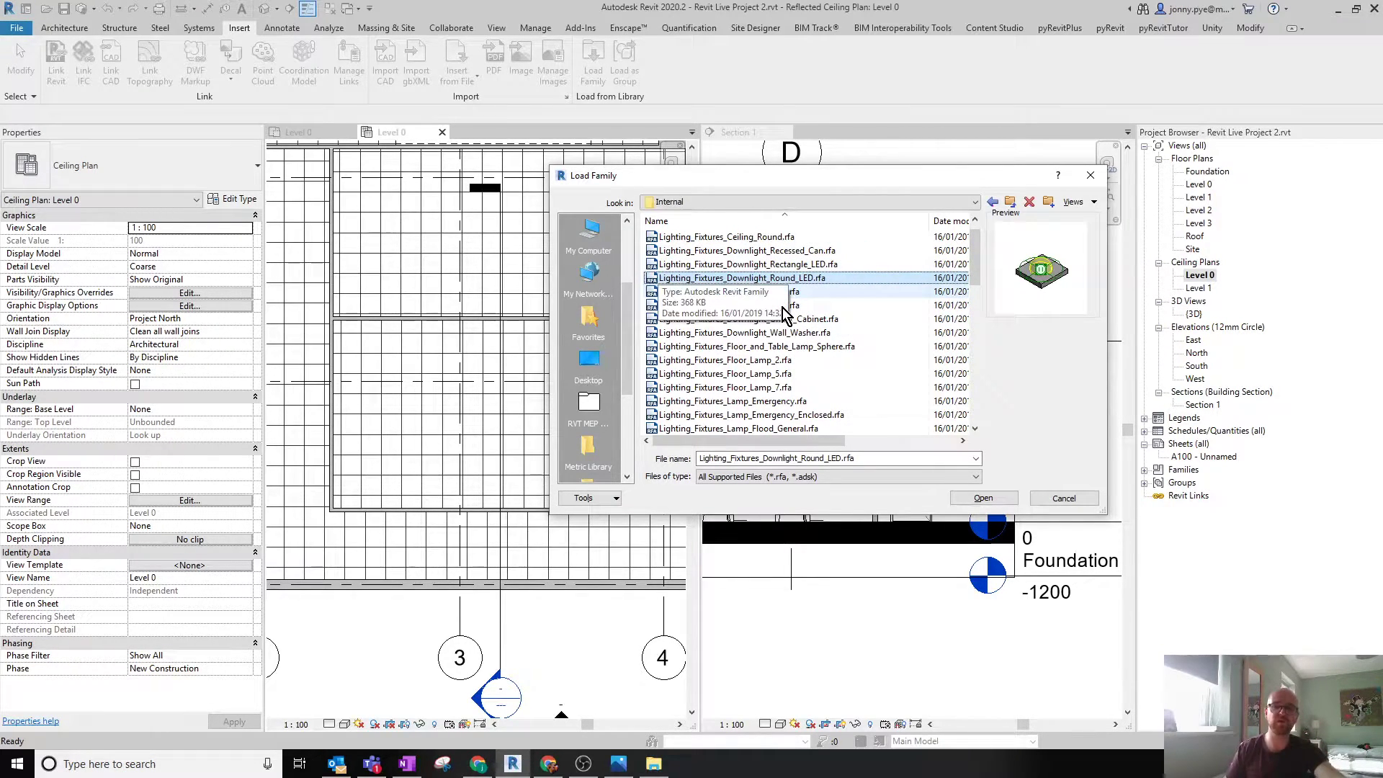
key("Down")
key("Down")
key("Up")
key("Up")
key("Up")
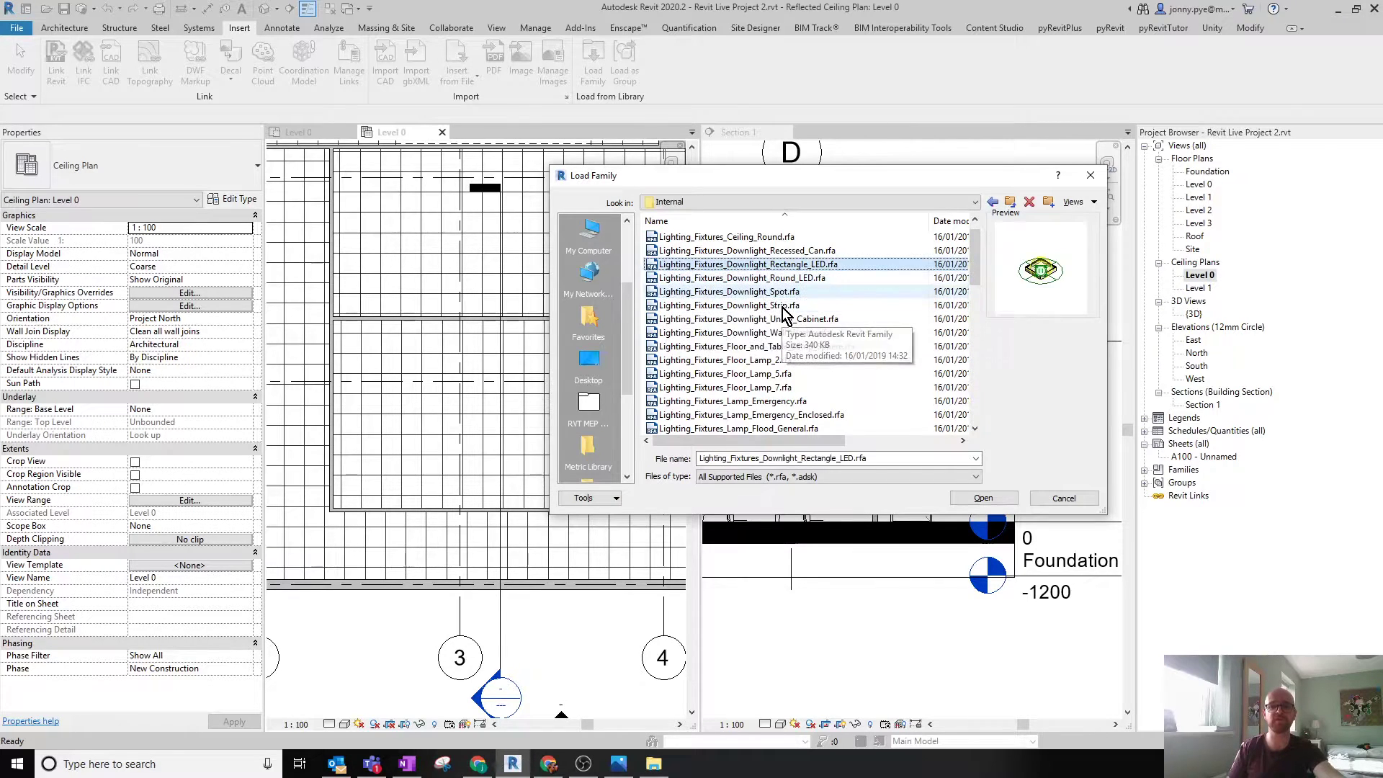
key("Down")
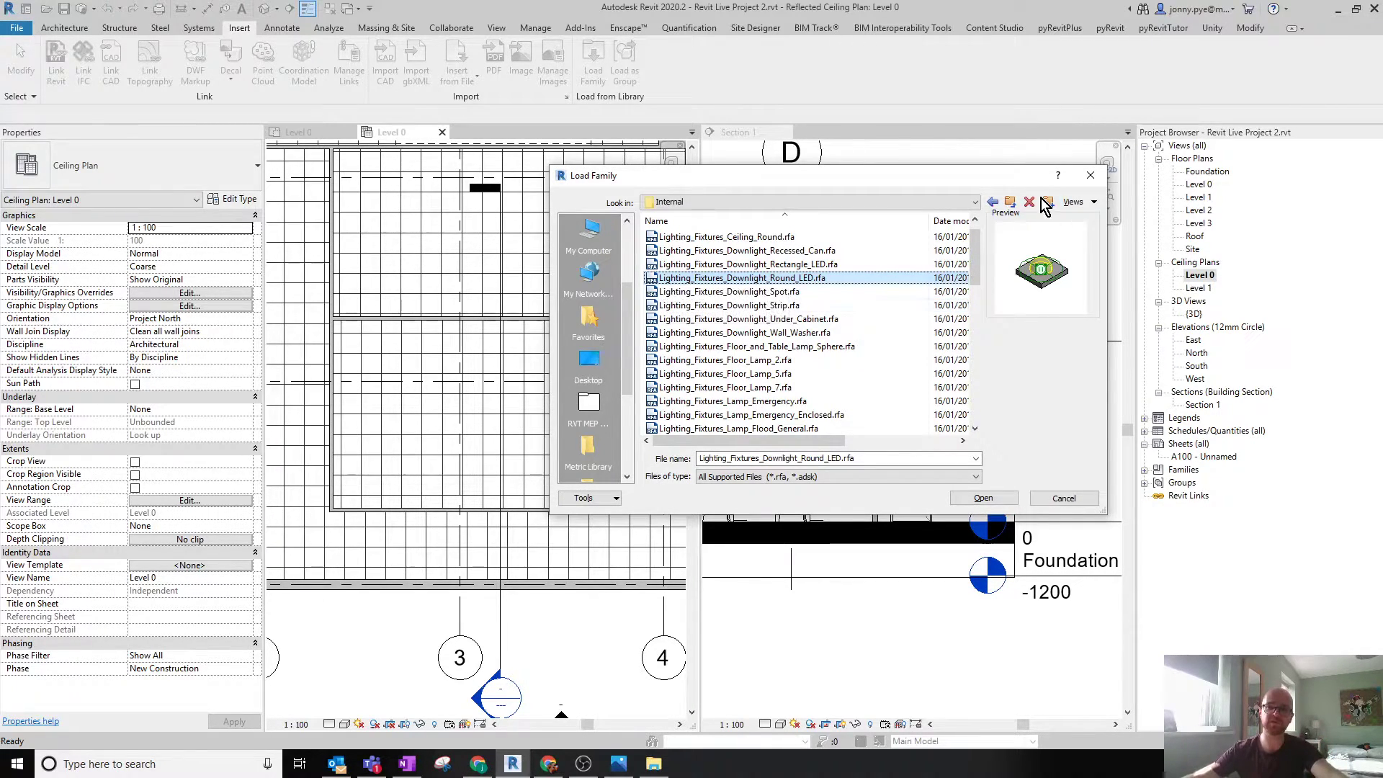
double_click(795, 283)
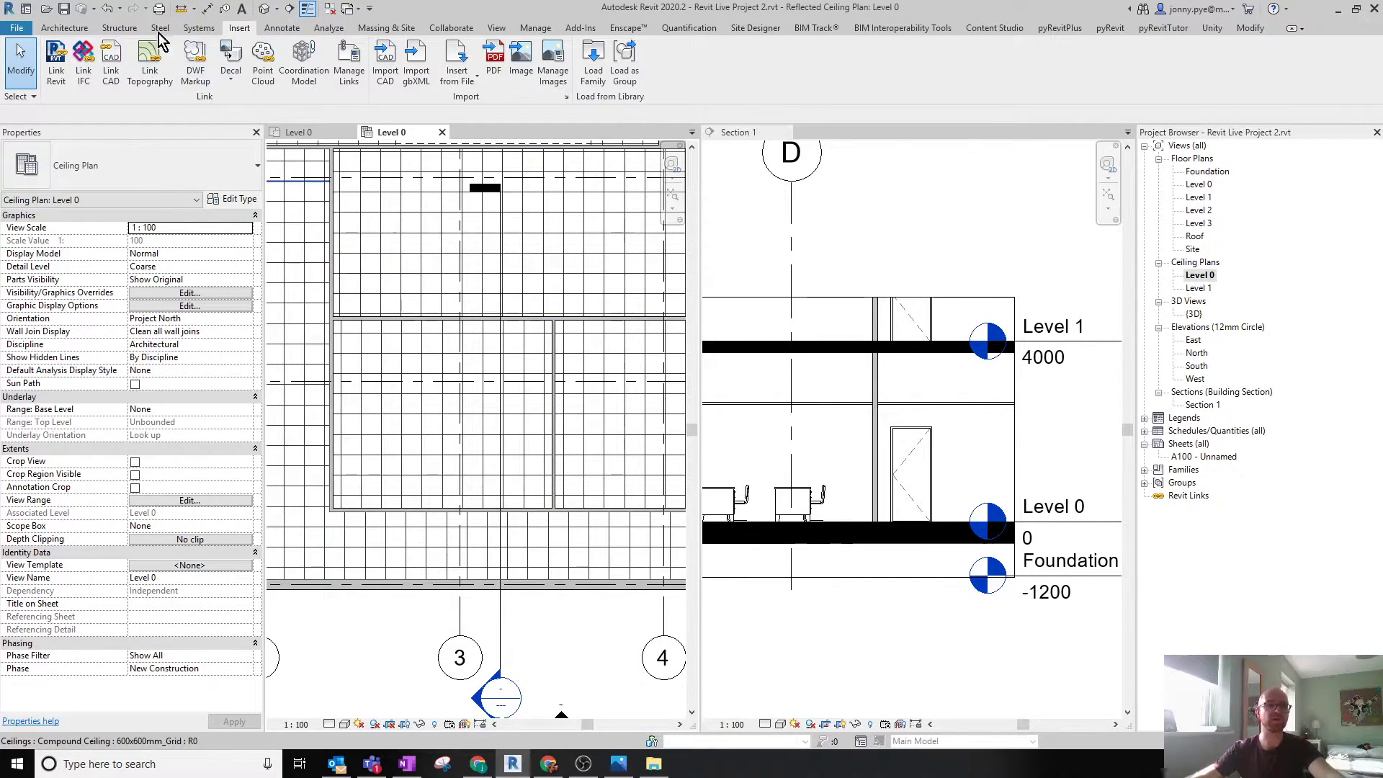
left_click(194, 29)
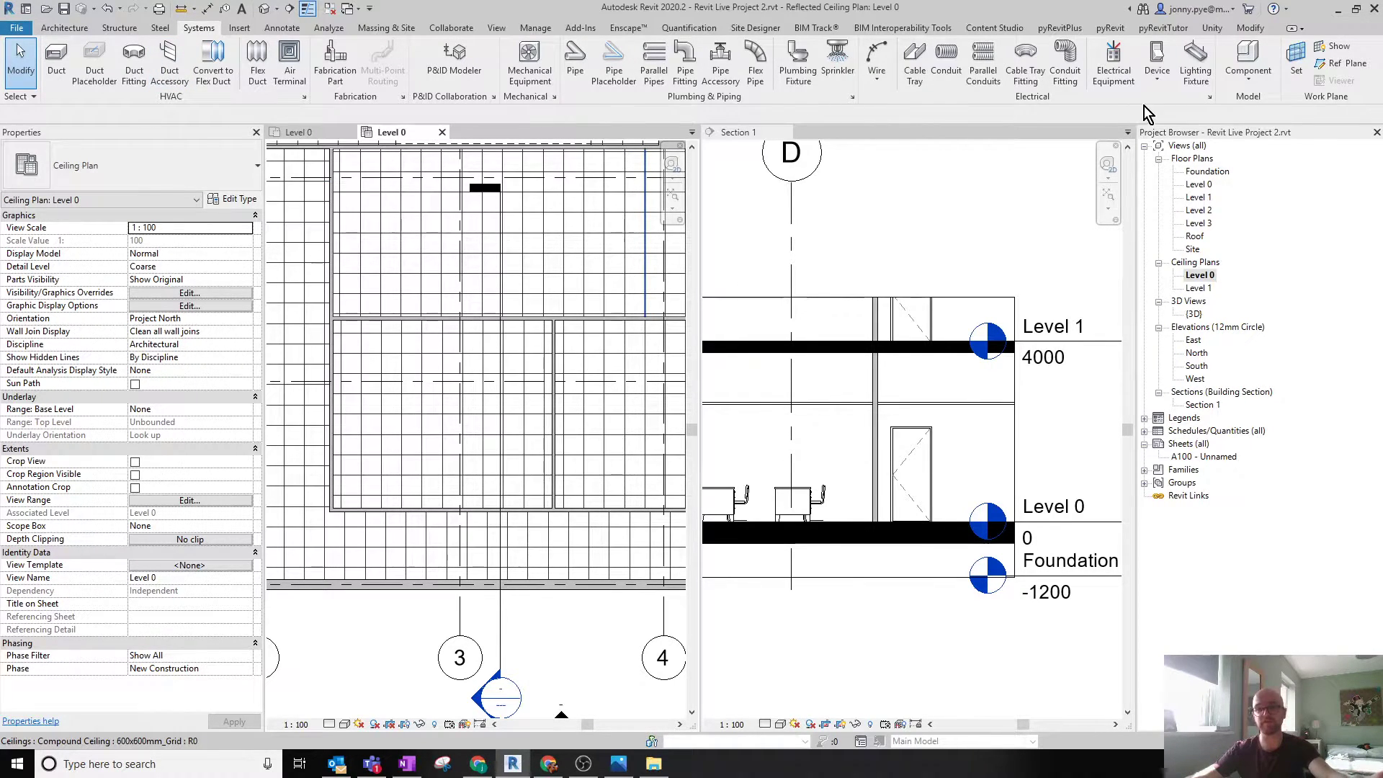
left_click(1190, 75)
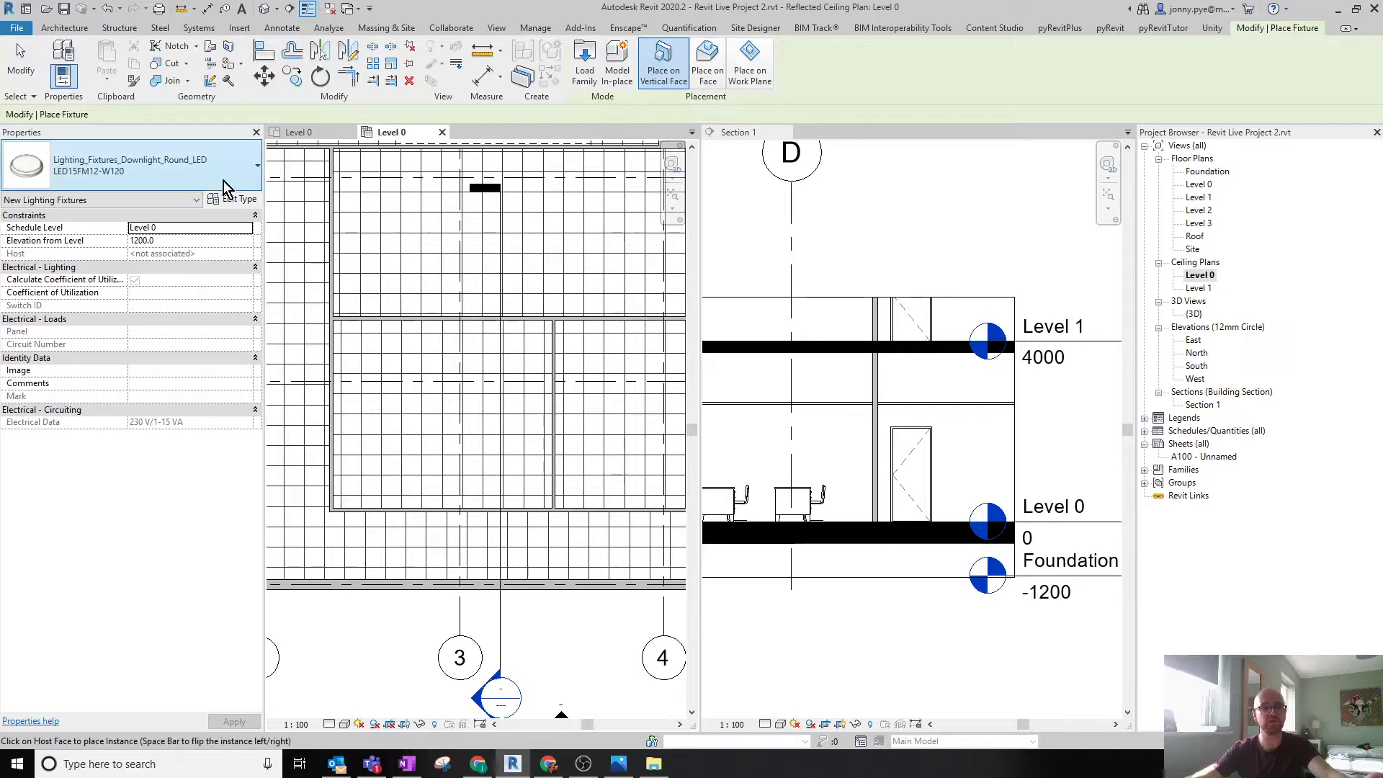
key("Escape")
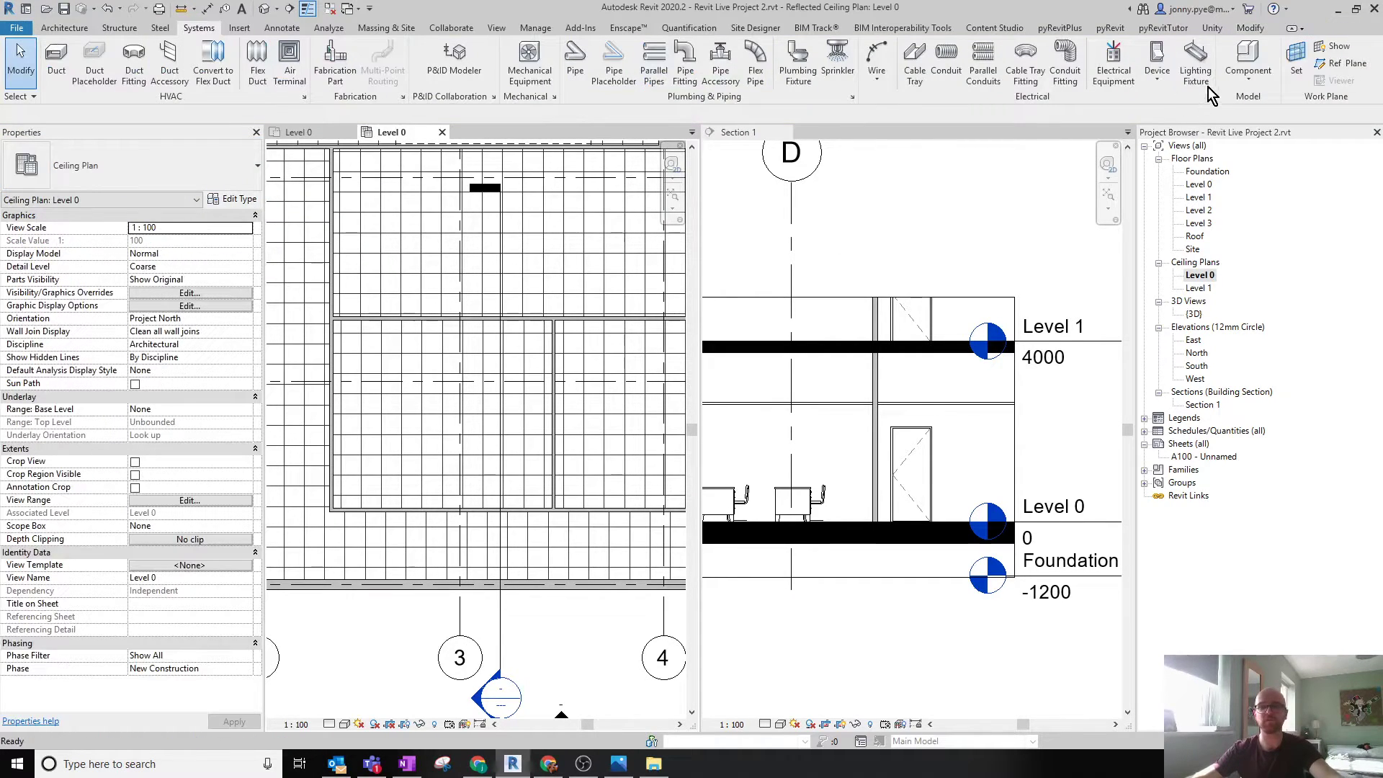
left_click(1258, 55)
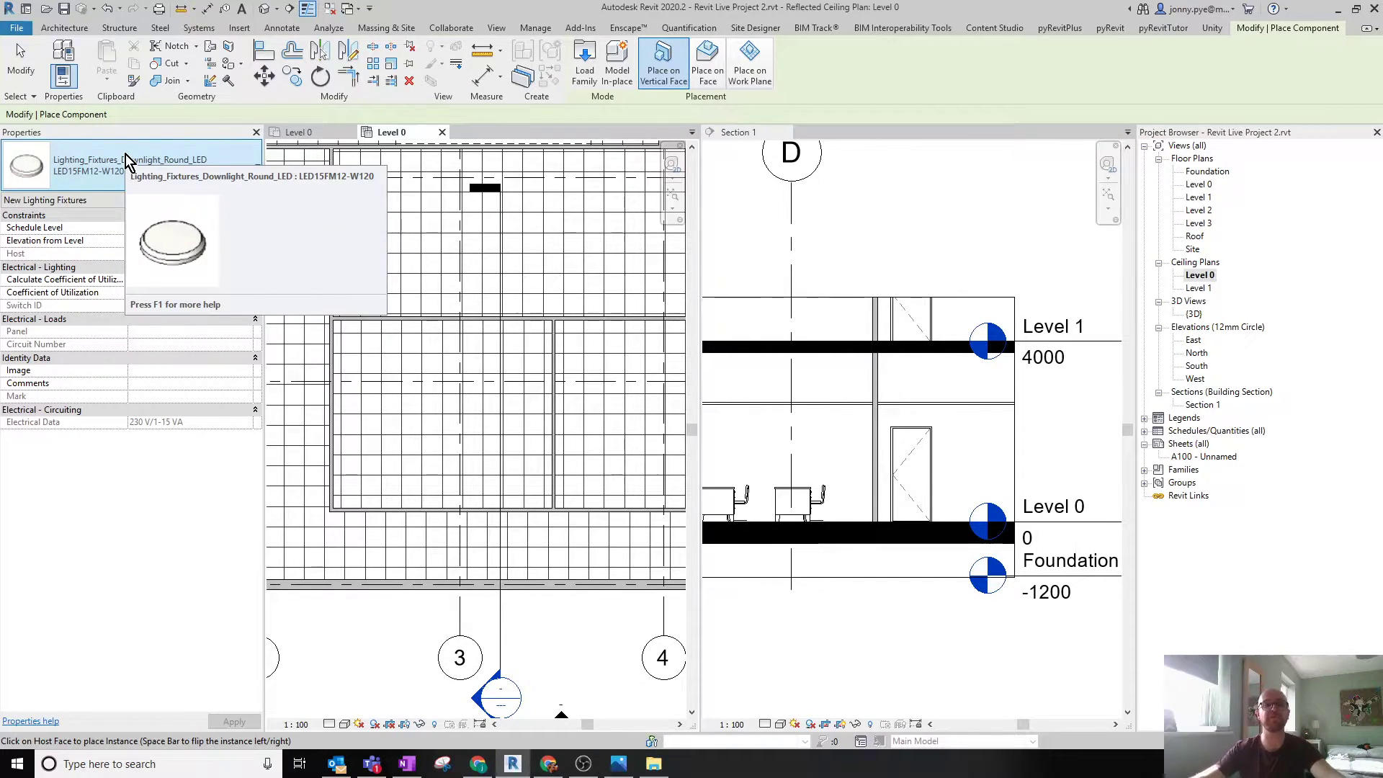
key("Escape")
Place one LED15FM12-W120 round LED downlight, using Place on Face, on a ceiling tile in the room below the dividing wall.
left_click(1195, 68)
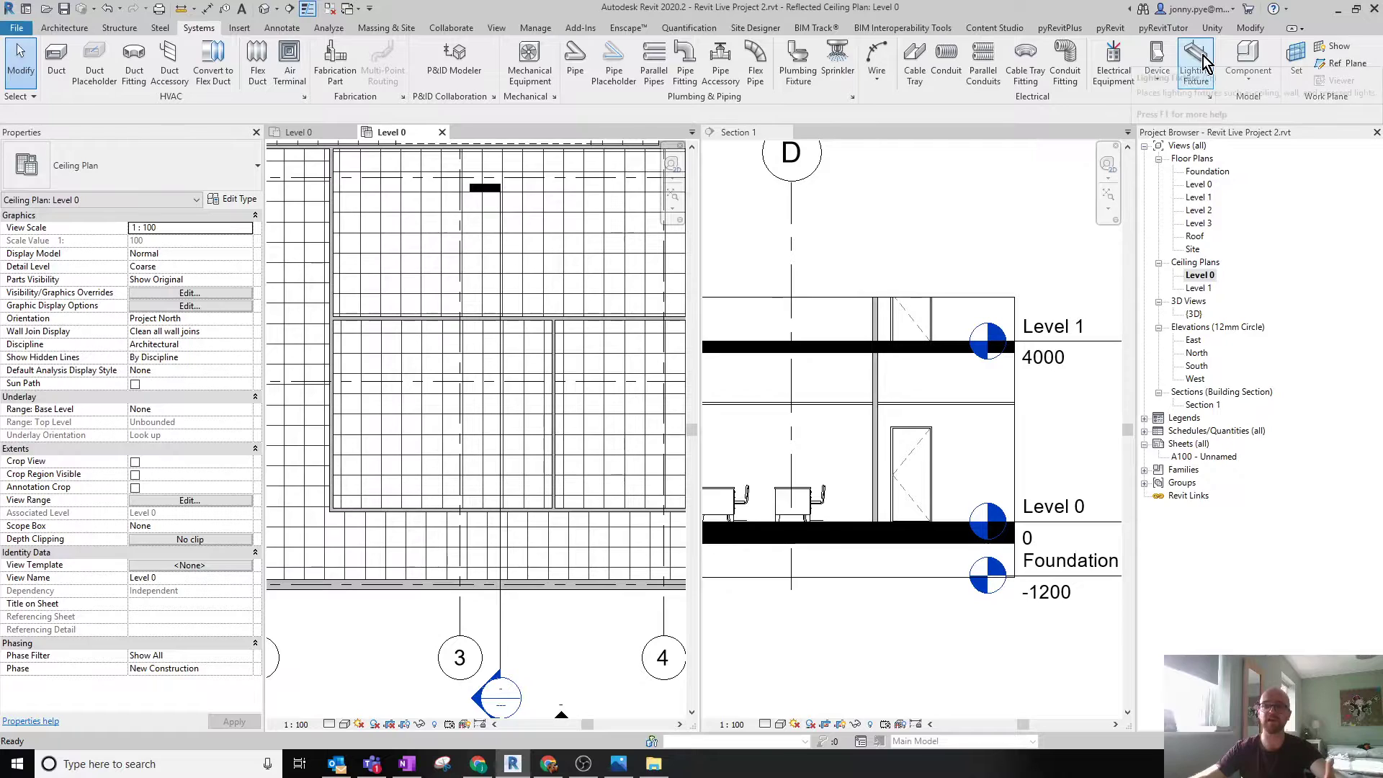
left_click(144, 166)
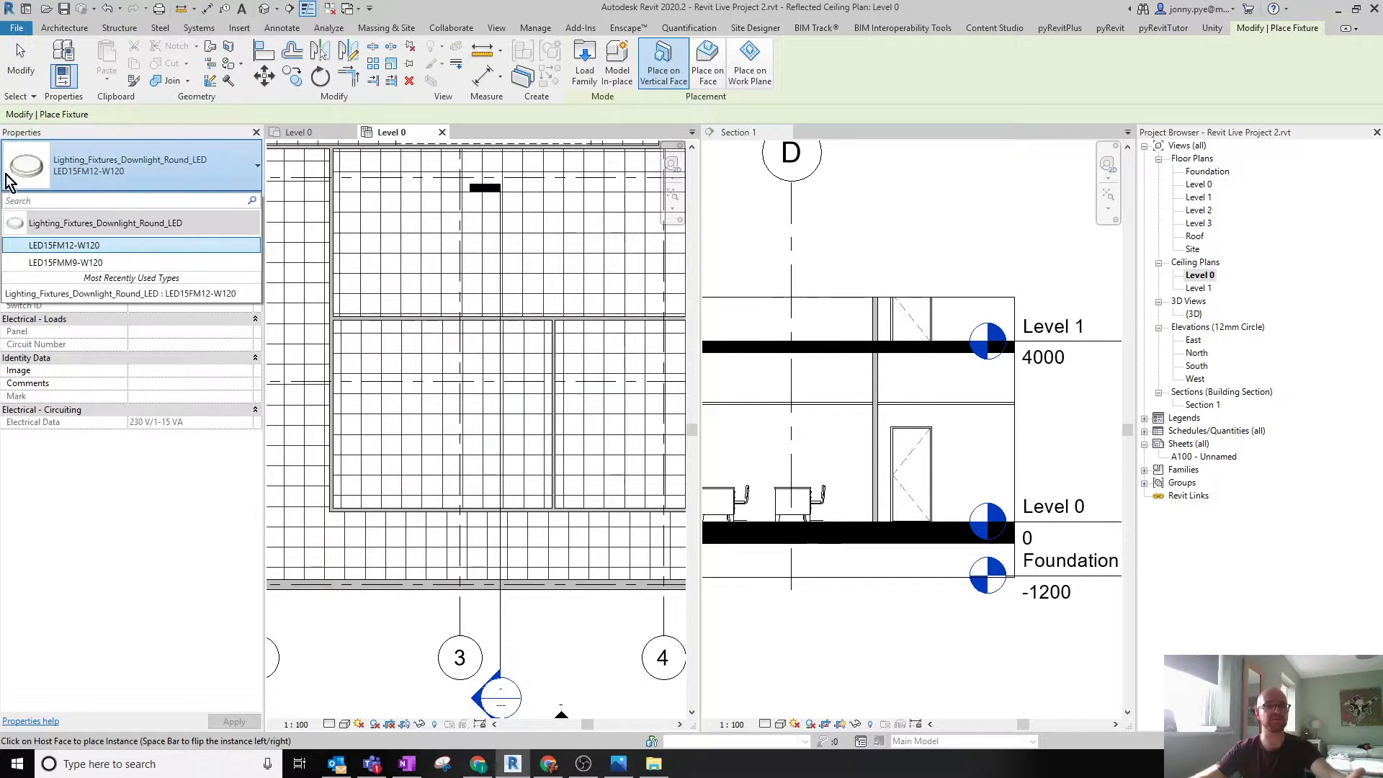
left_click(856, 9)
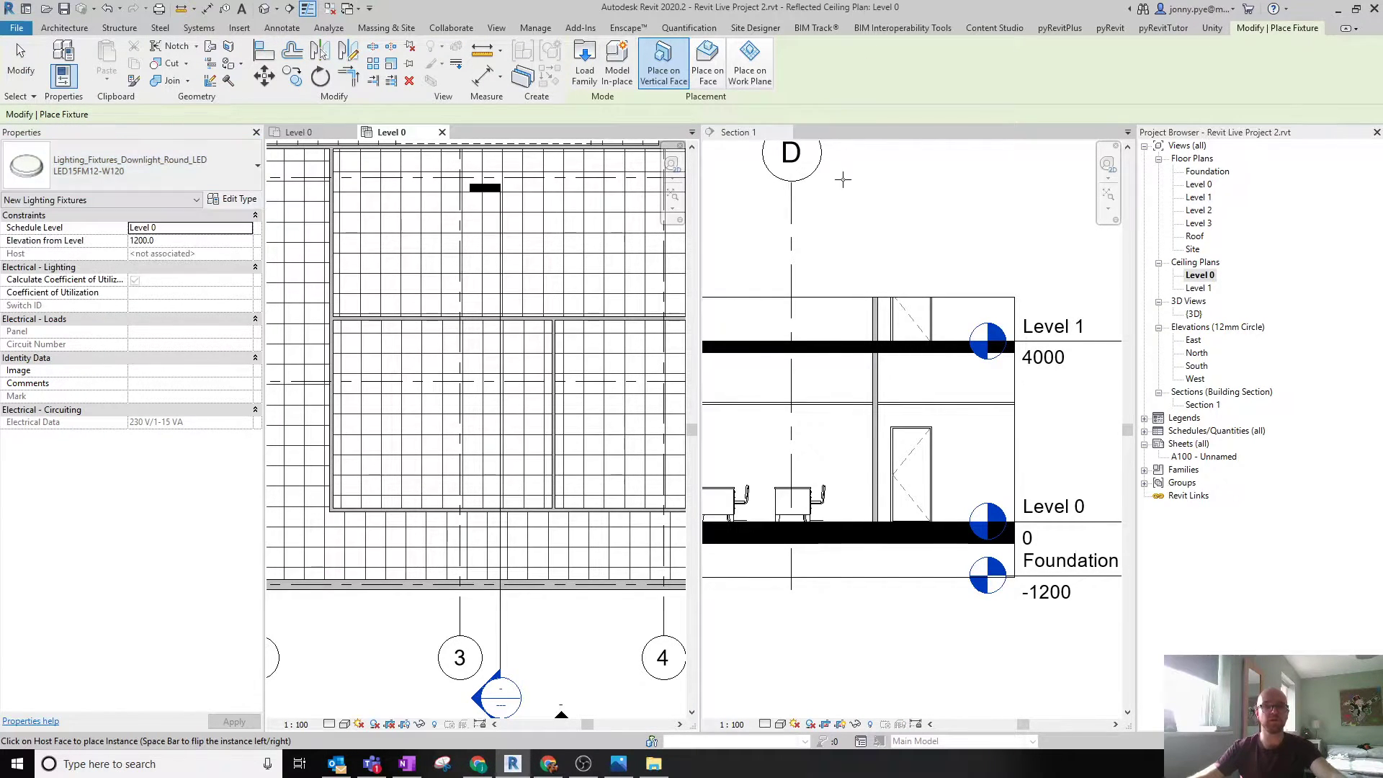
left_click(707, 65)
scroll(350, 327, "up", 4)
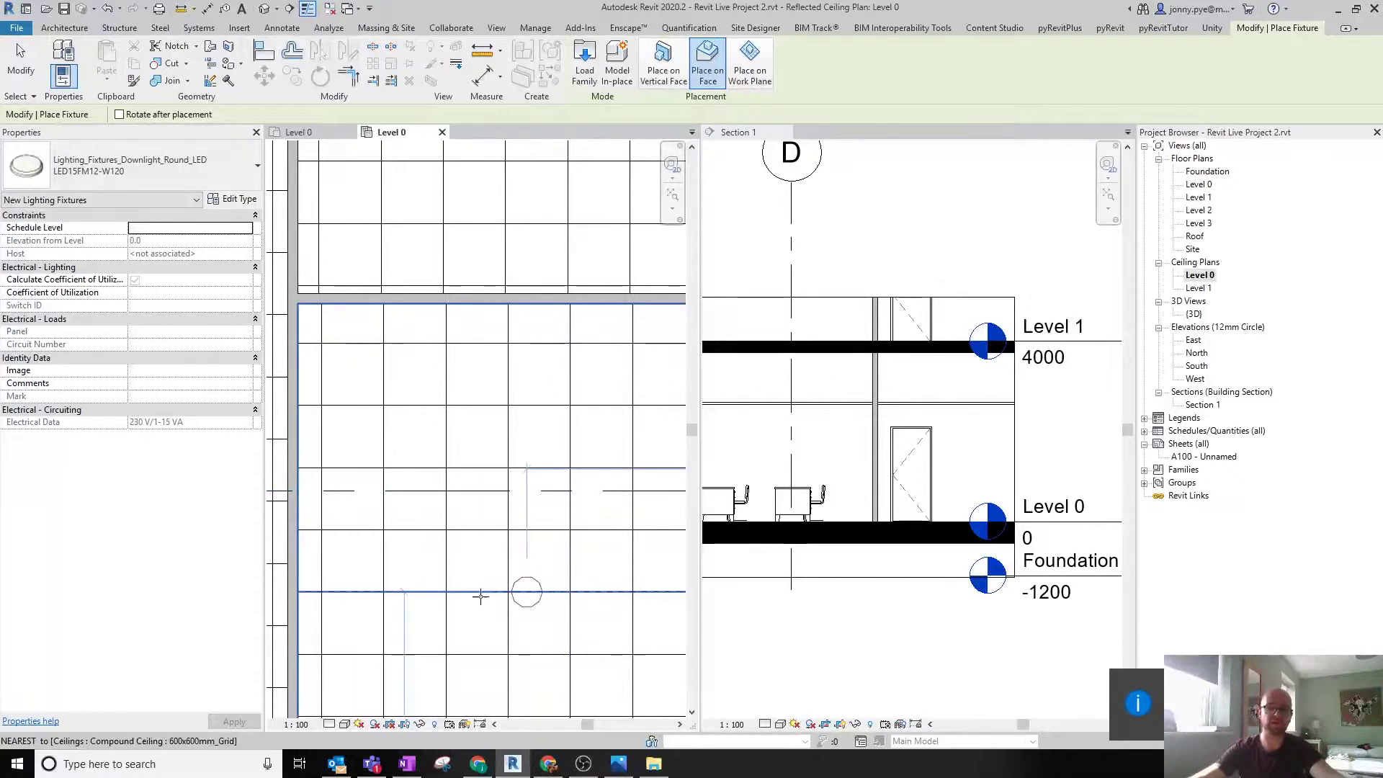
scroll(531, 555, "down", 3)
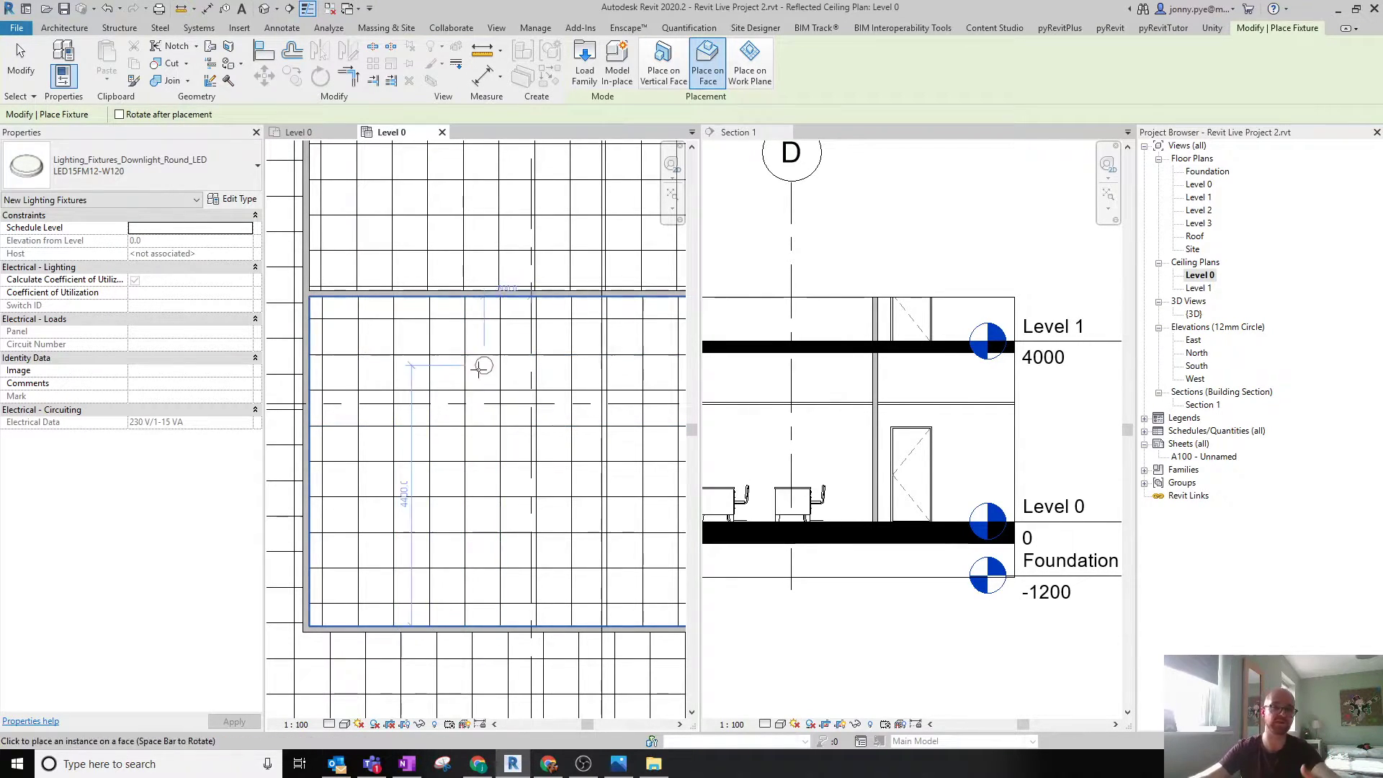
scroll(405, 365, "up", 3)
scroll(457, 383, "down", 2)
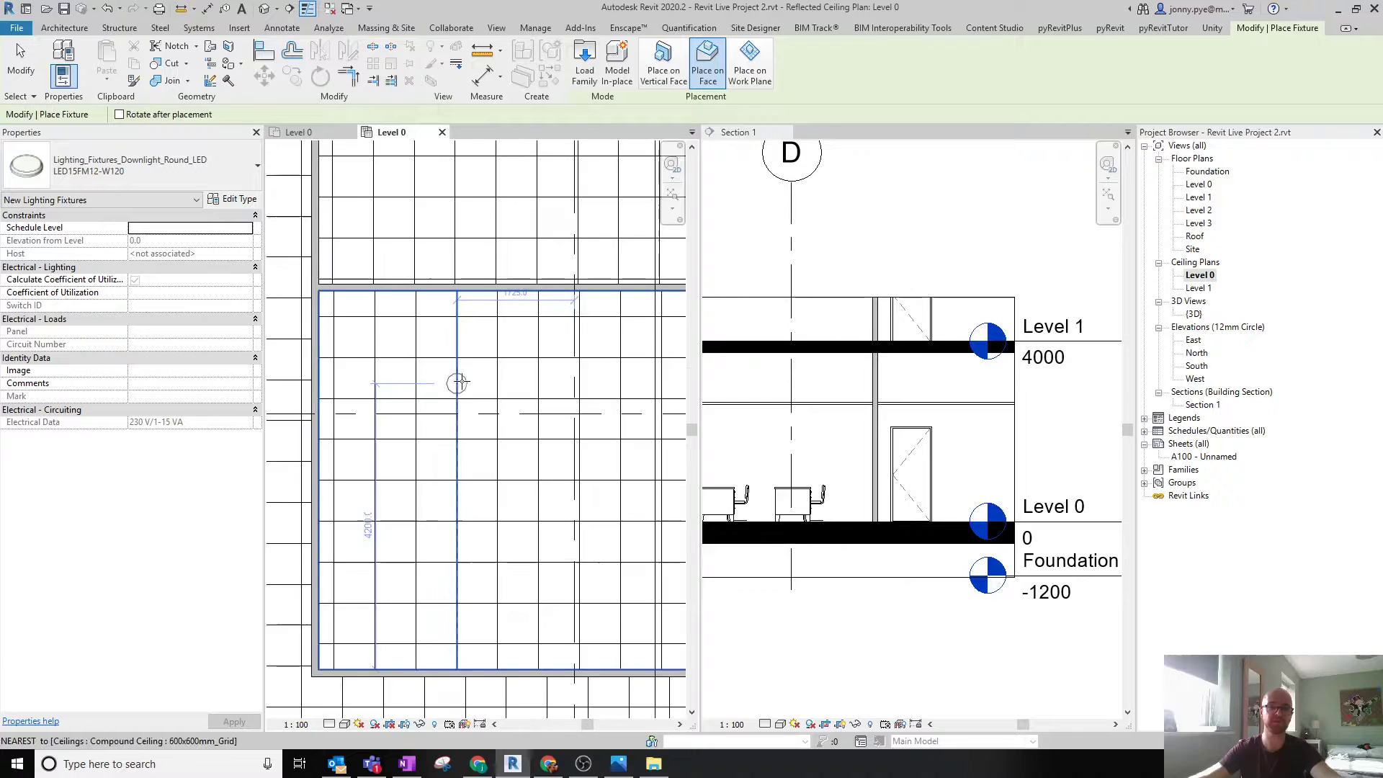
left_click(396, 378)
key("Escape")
key("Escape")
Check the placed downlight's level, elevation and ceiling host in its properties, then clear the selection.
middle_click_drag(396, 380, 413, 398)
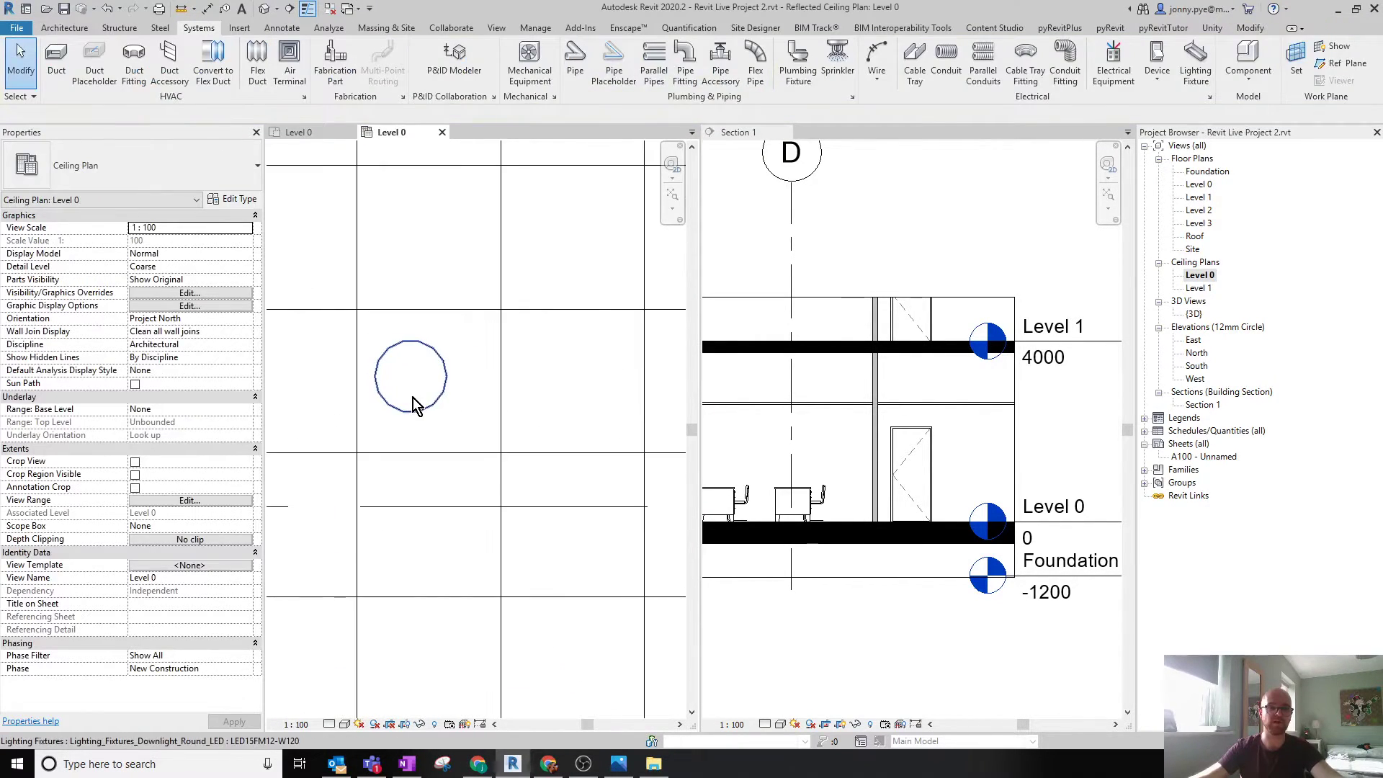
left_click(429, 408)
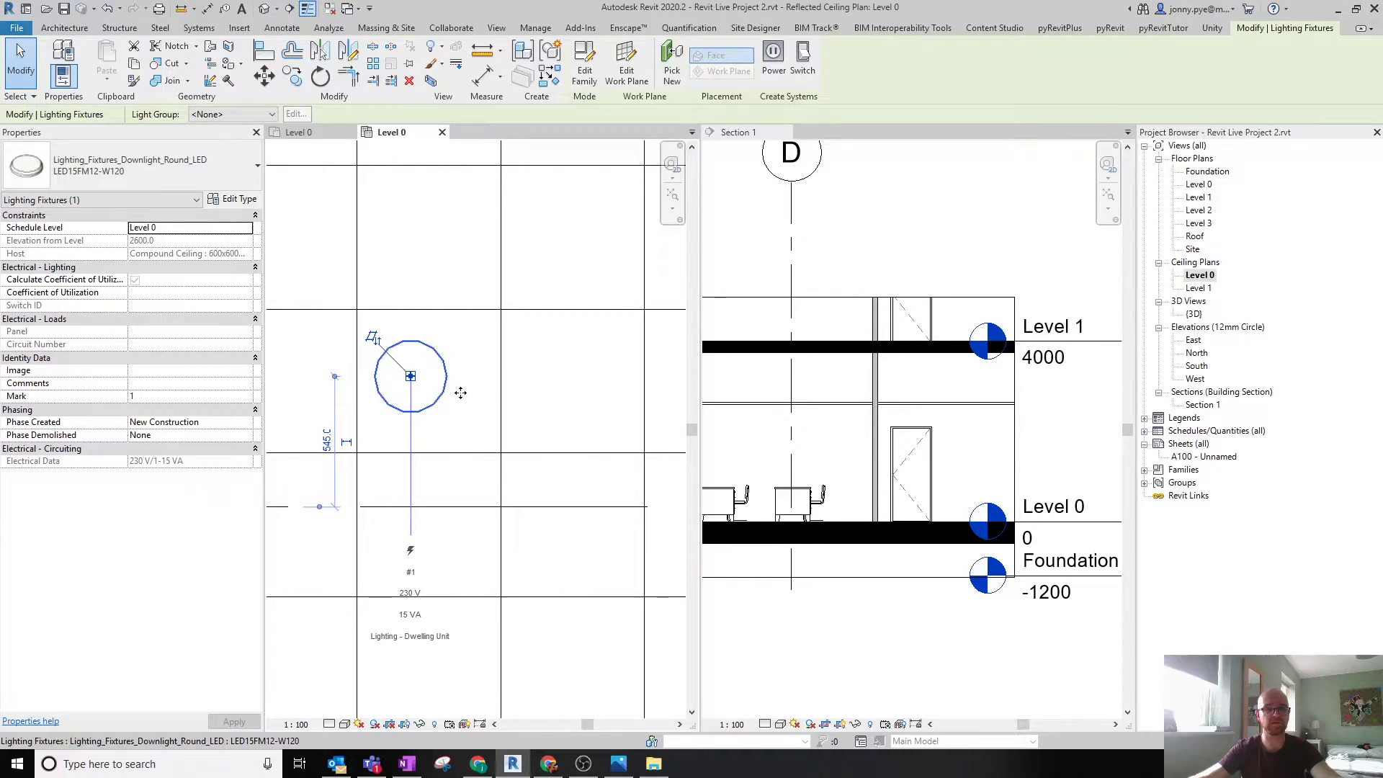
left_click(626, 442)
scroll(620, 447, "down", 1)
middle_click_drag(592, 449, 518, 424)
scroll(517, 418, "down", 1)
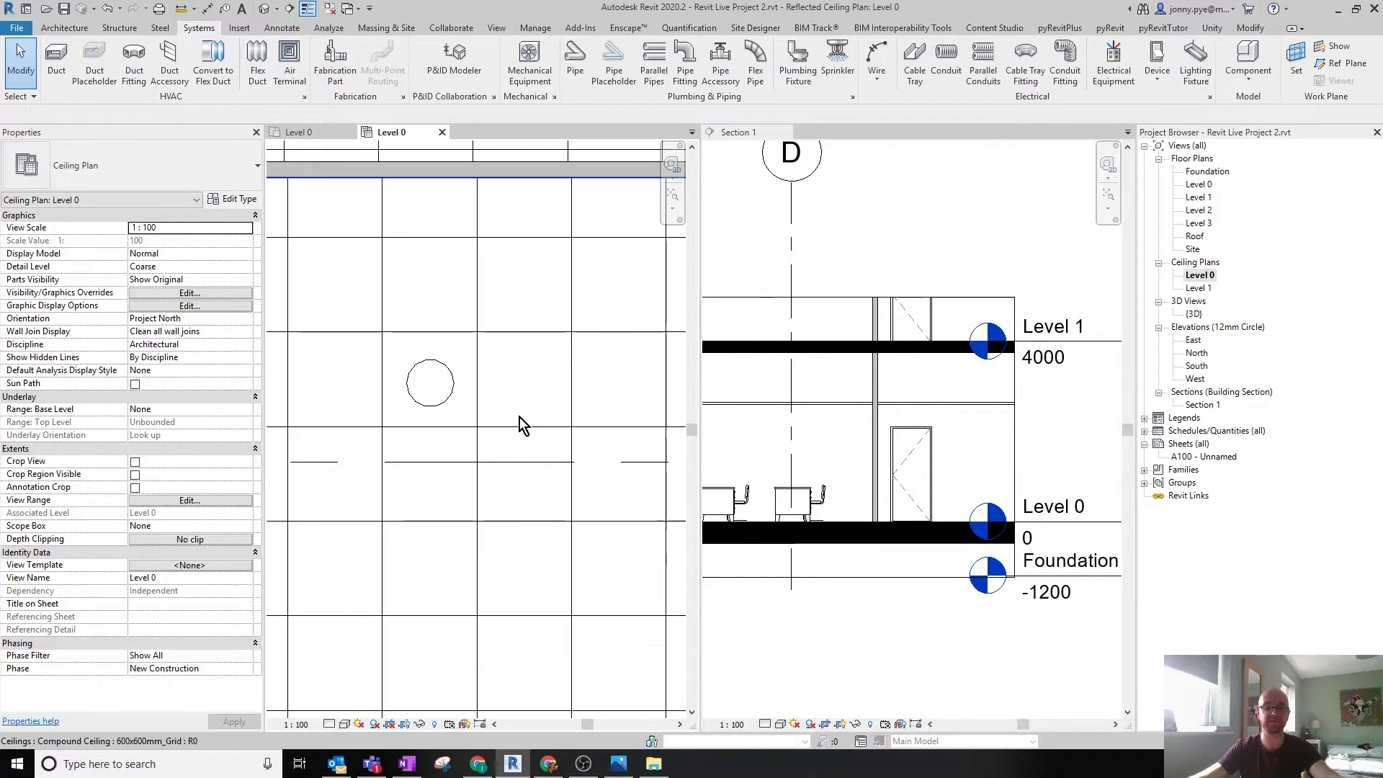
Draw a diagonal detail line from the lower-left to the upper-right corner of the ceiling tile holding the downlight.
left_click(283, 30)
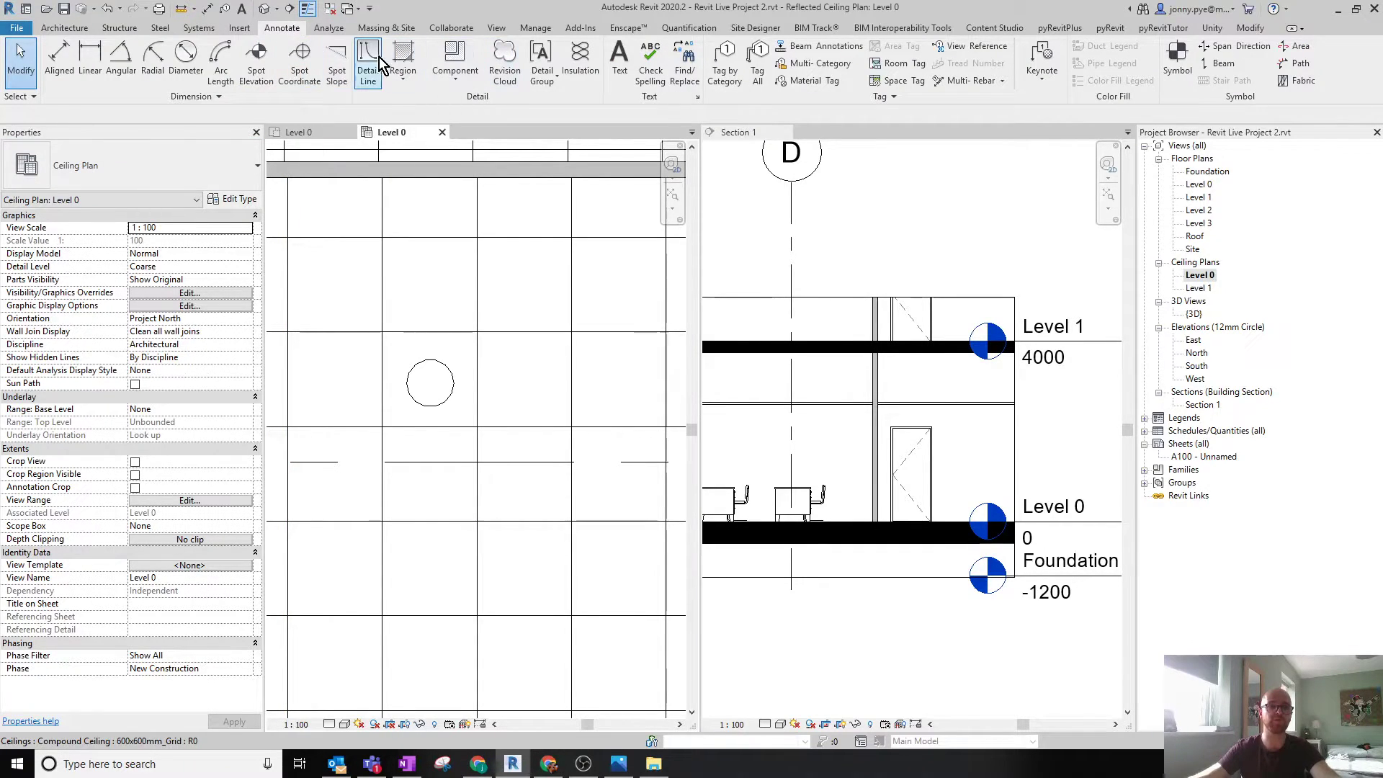
left_click(373, 63)
left_click(283, 30)
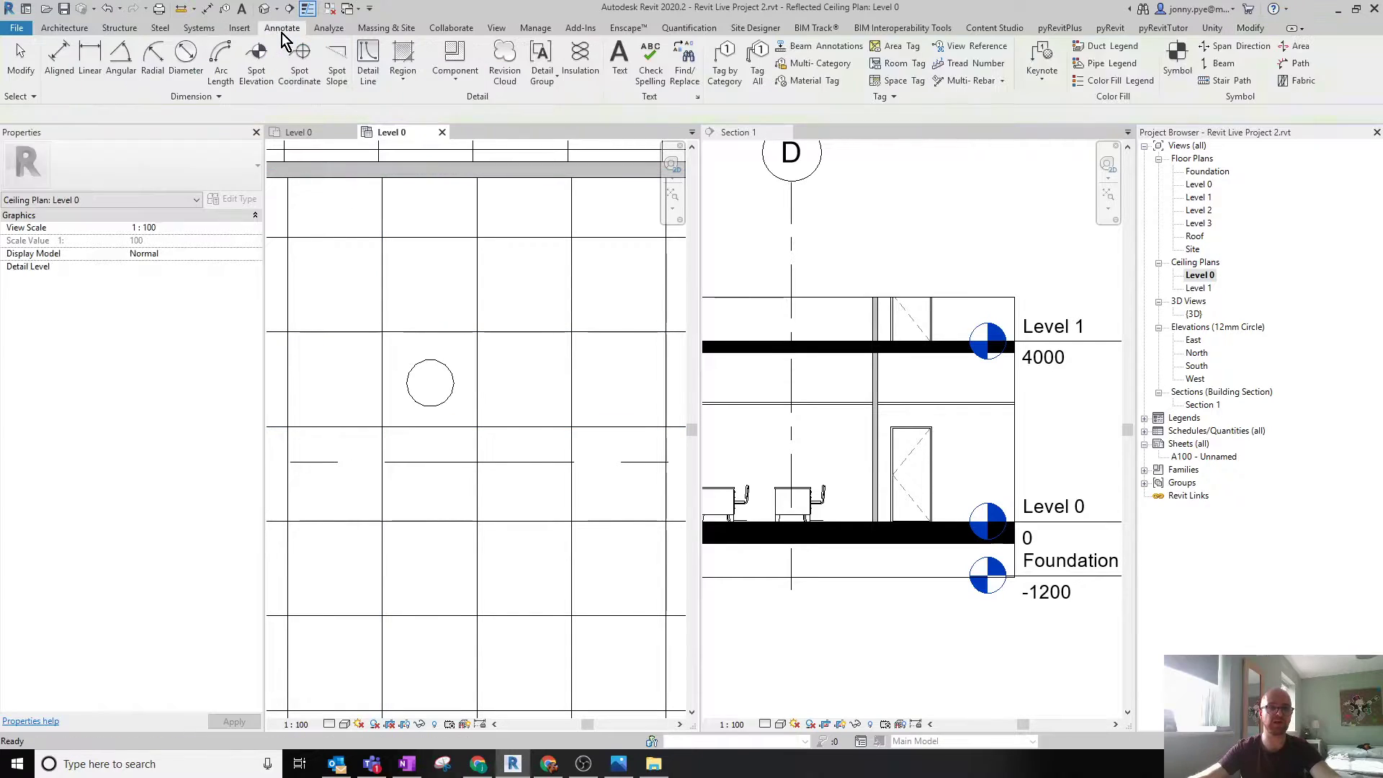
left_click(368, 71)
left_click(383, 426)
left_click(477, 332)
key("Escape")
key("Escape")
Move the downlight by its centre point to just beyond the lower-right corner of its ceiling tile.
left_click(443, 382)
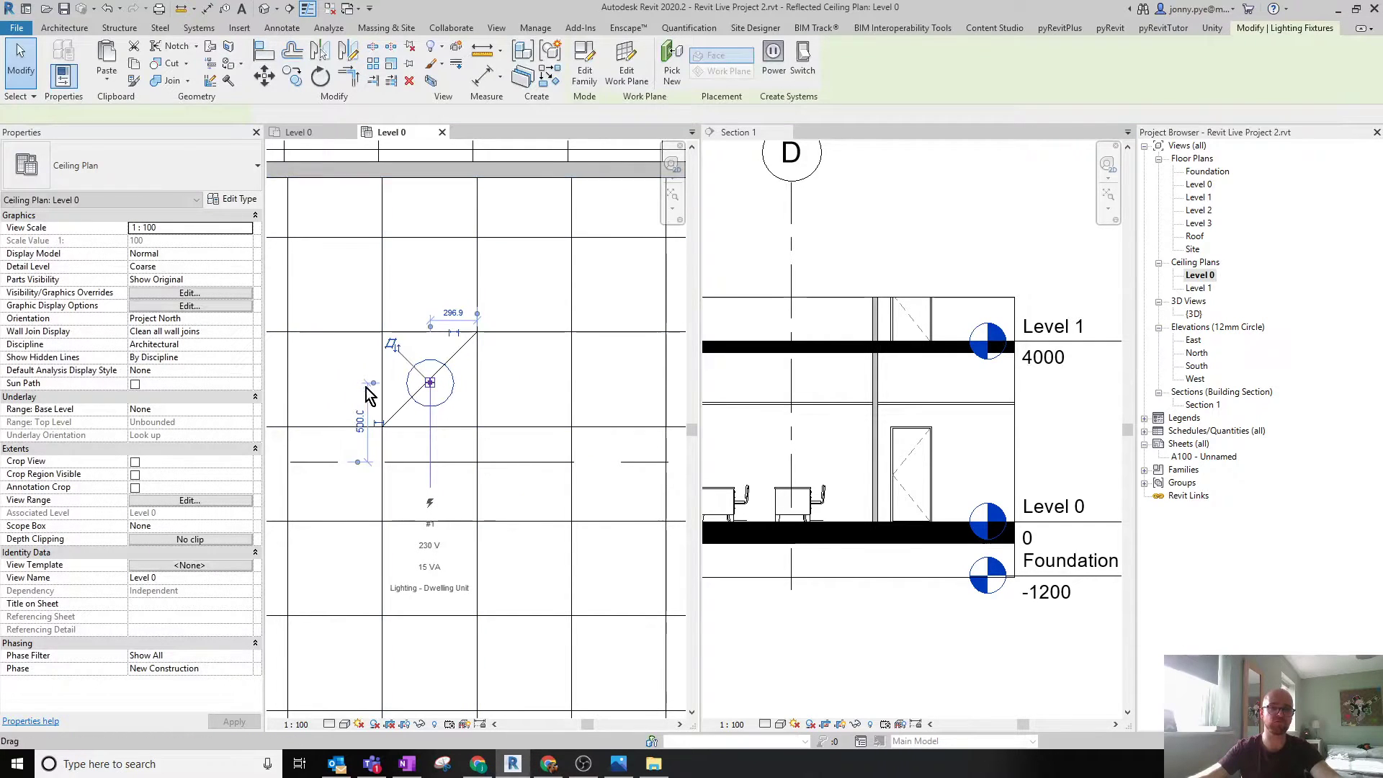
scroll(428, 360, "up", 3)
left_click(271, 83)
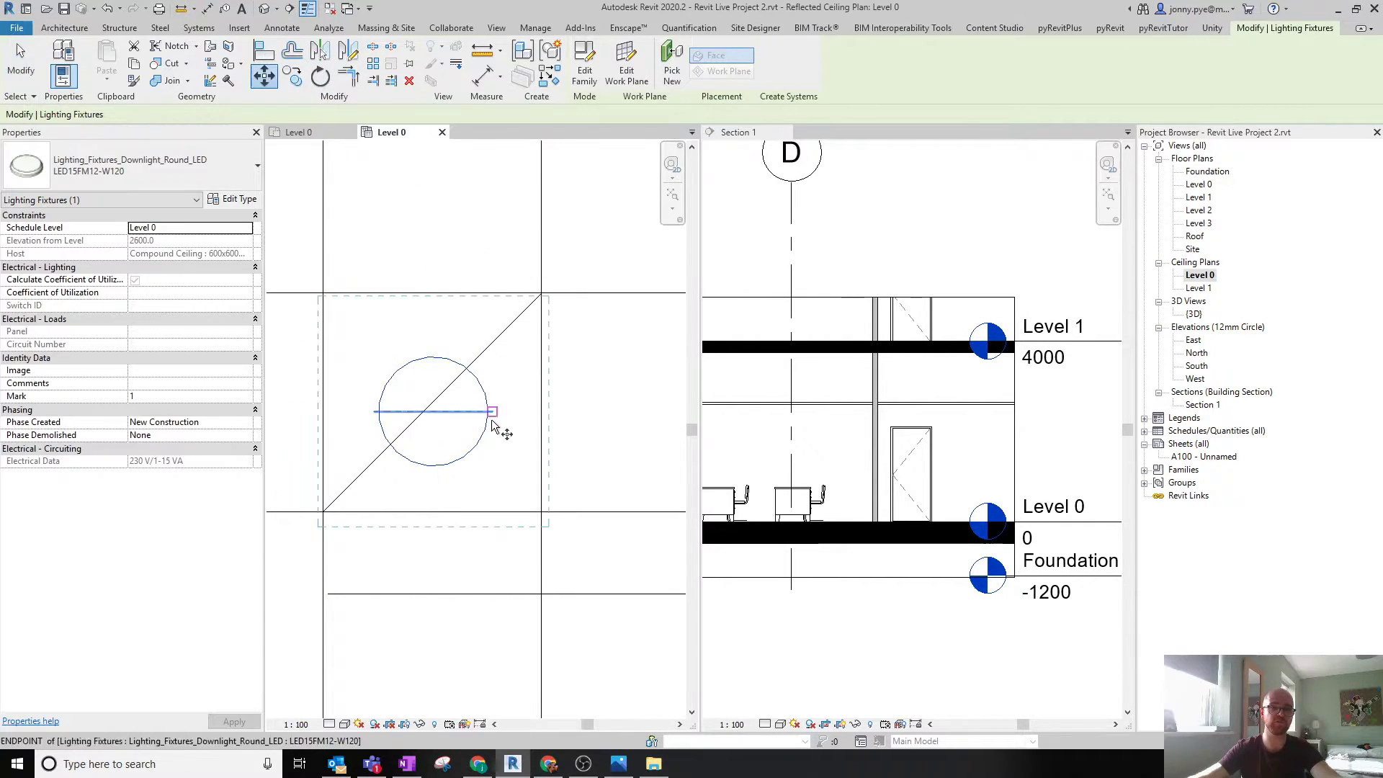
left_click(432, 398)
key("Escape")
left_click(264, 75)
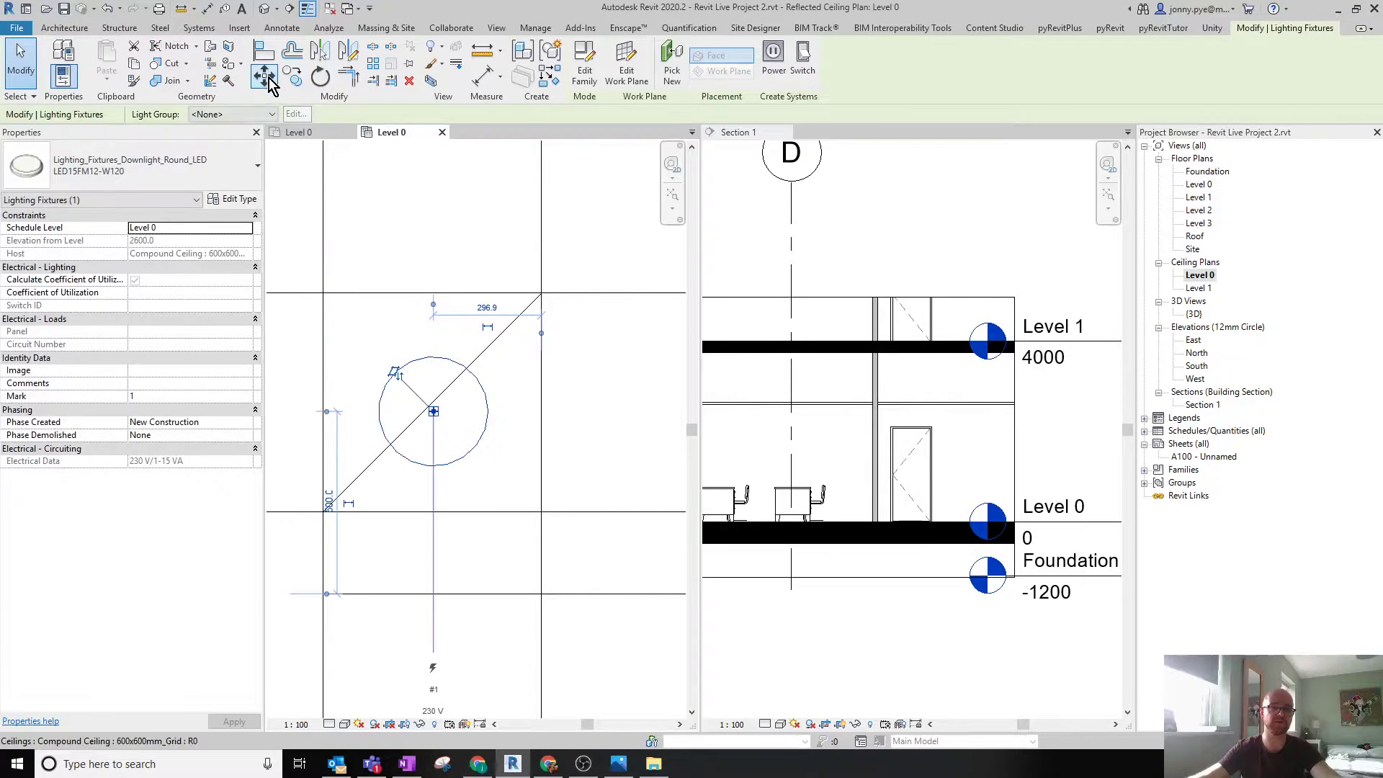
left_click(433, 411)
scroll(437, 417, "up", 3)
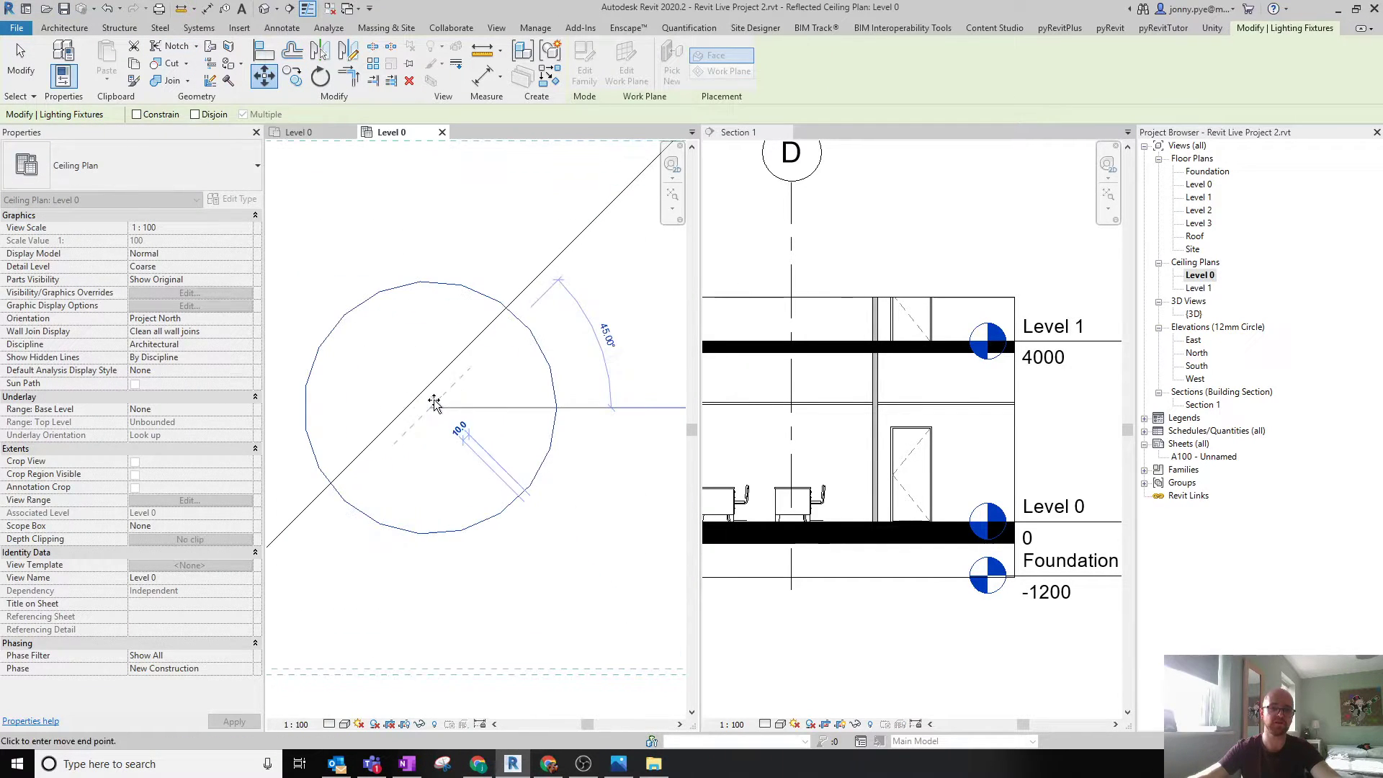
scroll(429, 396, "down", 3)
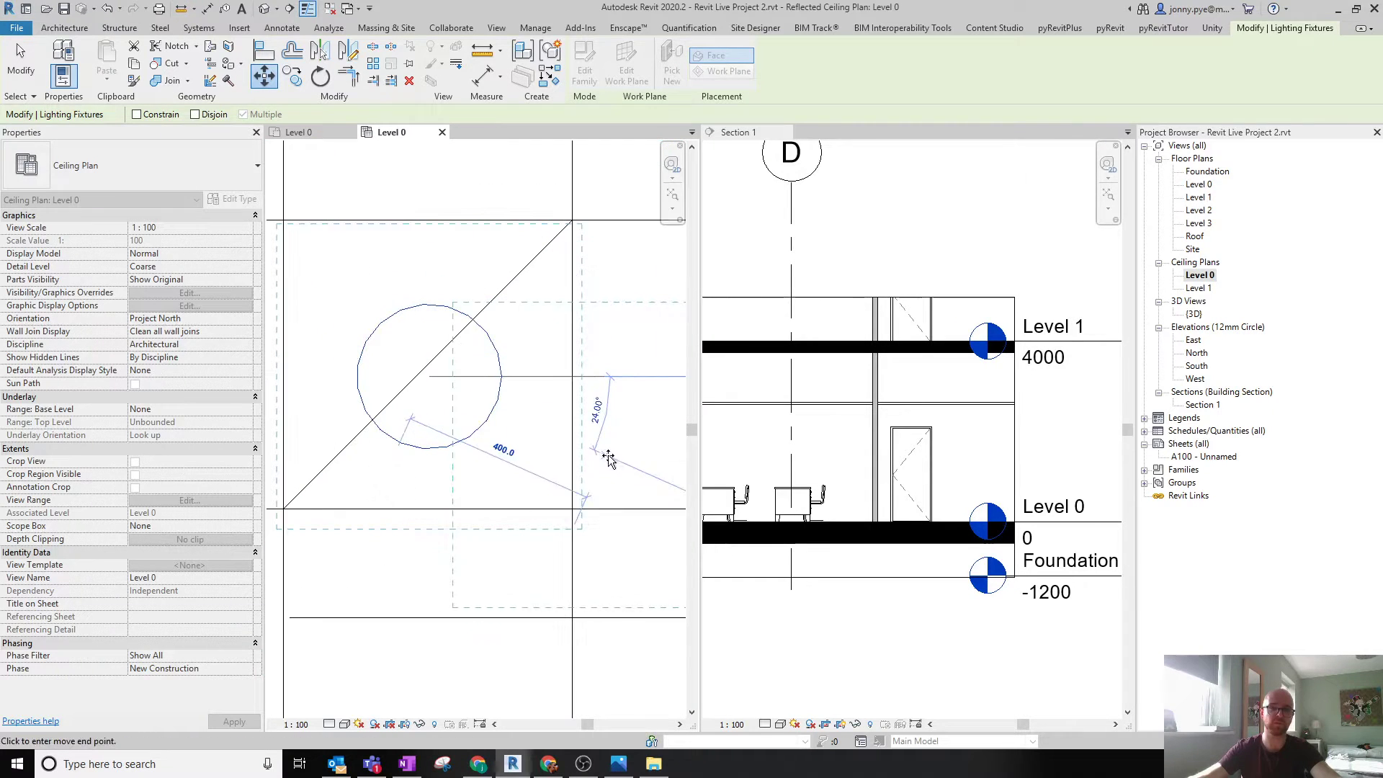
left_click(625, 516)
scroll(621, 521, "down", 1)
Move the downlight by its centre to the midpoint of the diagonal detail line, and delete that line.
left_click(263, 76)
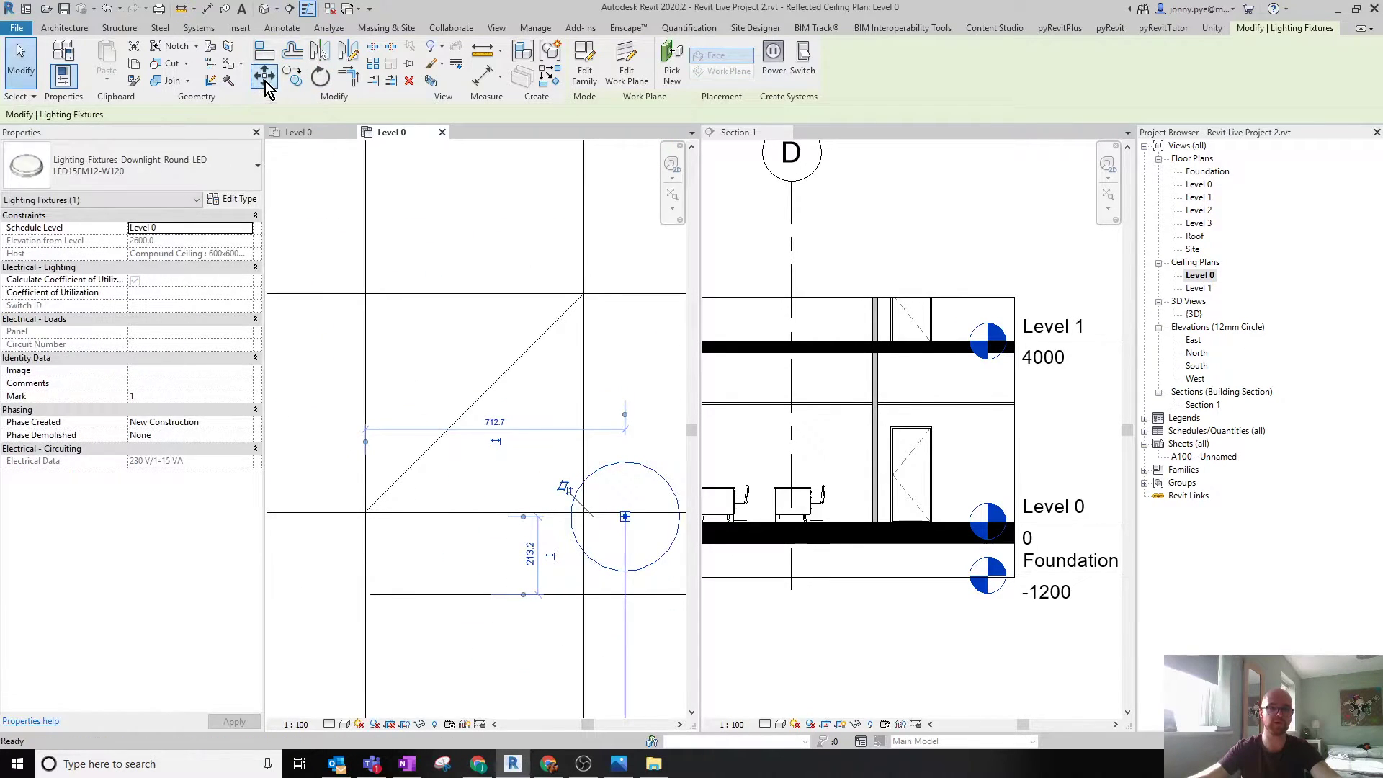
left_click(625, 525)
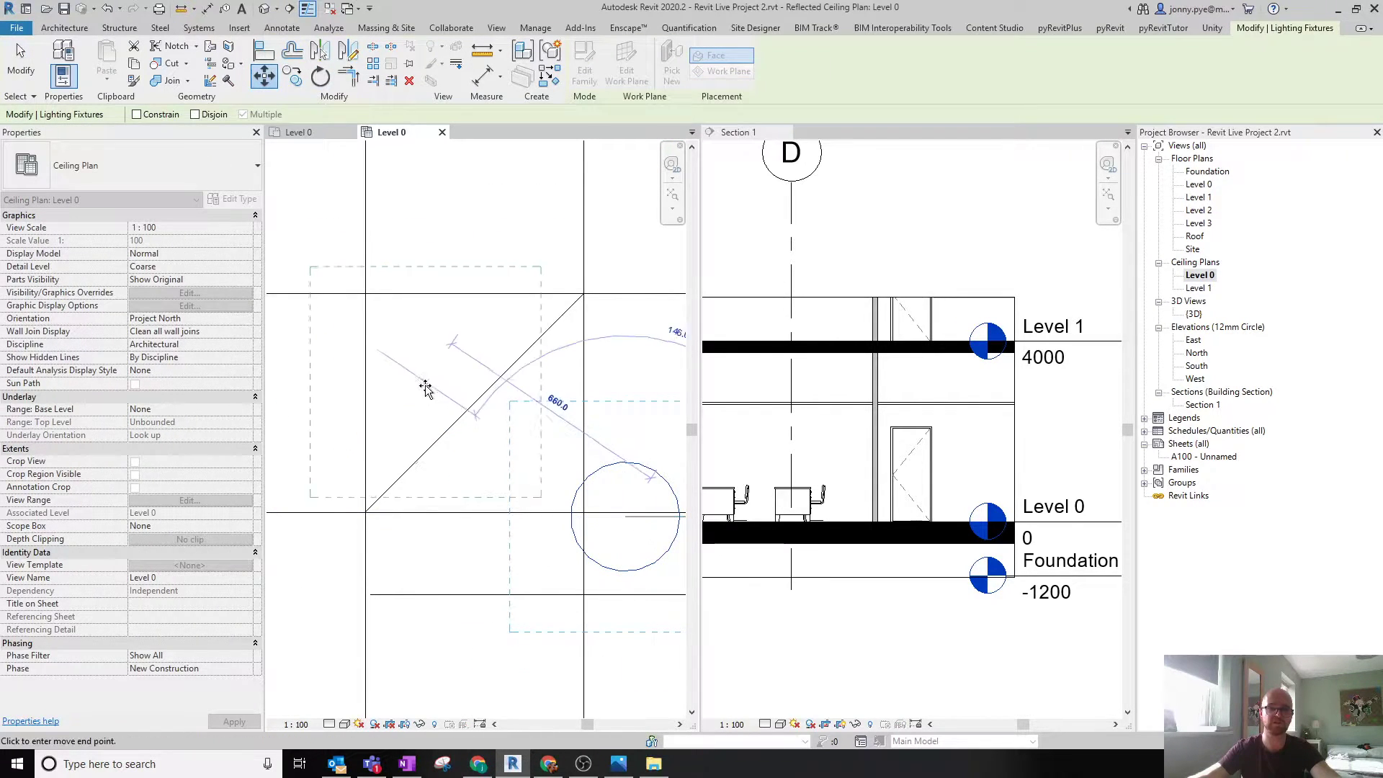
left_click(476, 405)
key("Escape")
left_click(519, 364)
key("Delete")
Copy the downlight four times along its ceiling row with Multiple enabled, on every second tile at 1200 mm spacing.
scroll(518, 359, "down", 3)
scroll(539, 454, "down", 2)
left_click(525, 405)
scroll(479, 473, "down", 2)
middle_click_drag(476, 477, 320, 379)
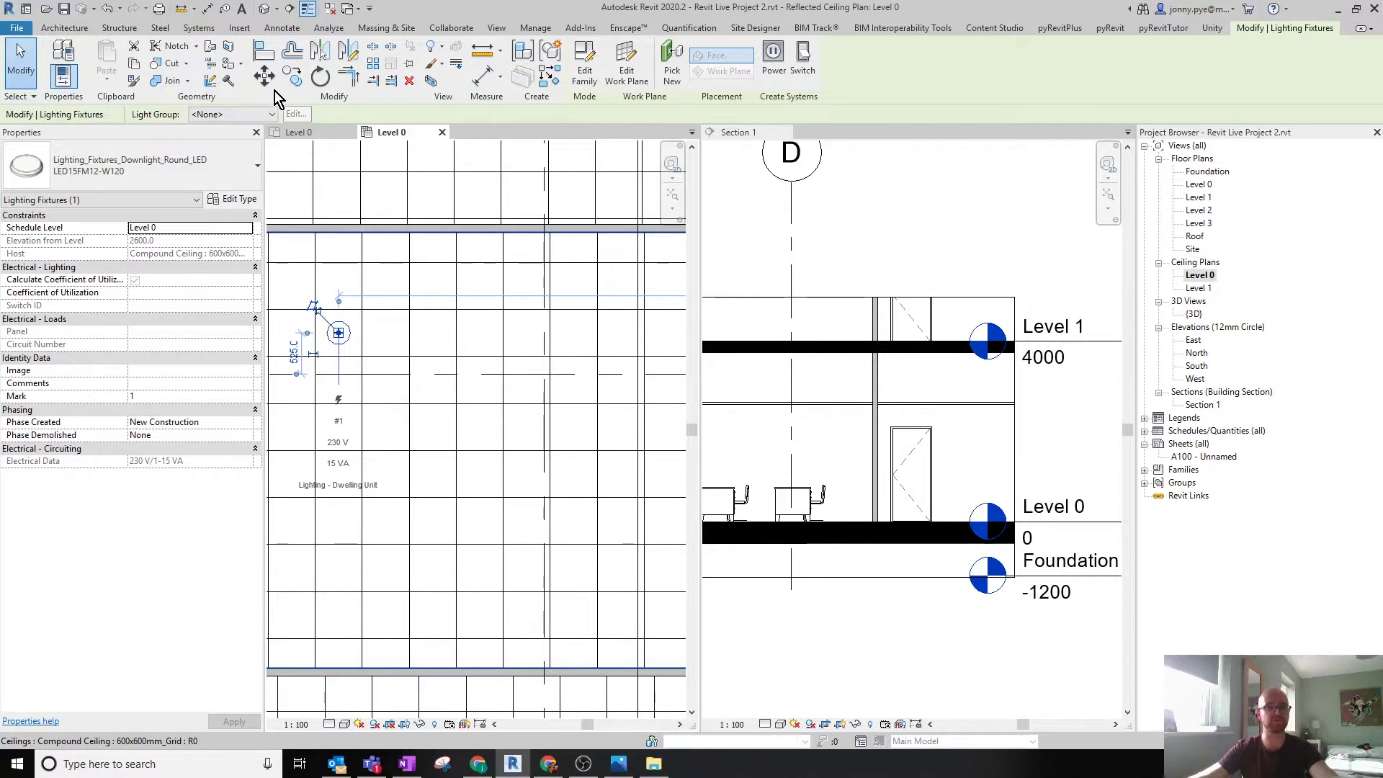
left_click(295, 75)
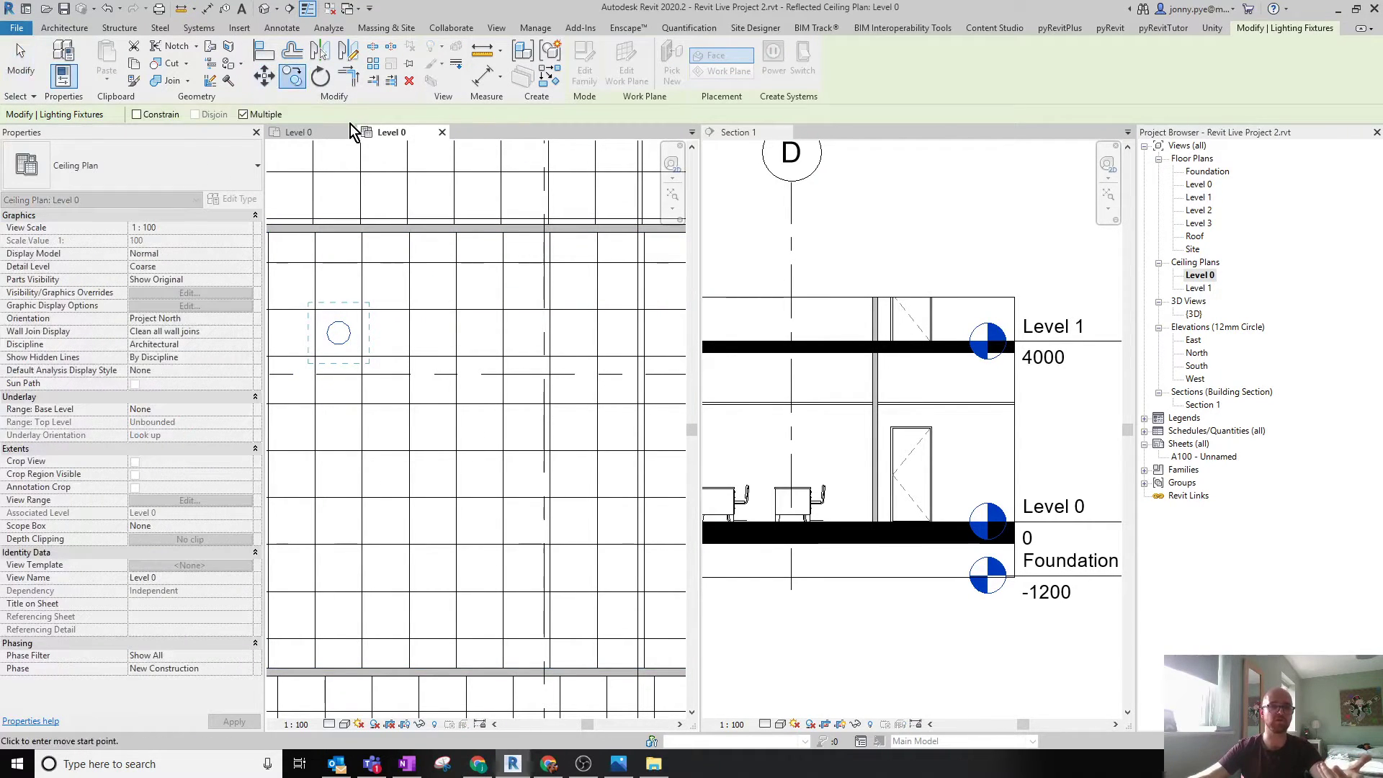
left_click(315, 309)
left_click(408, 309)
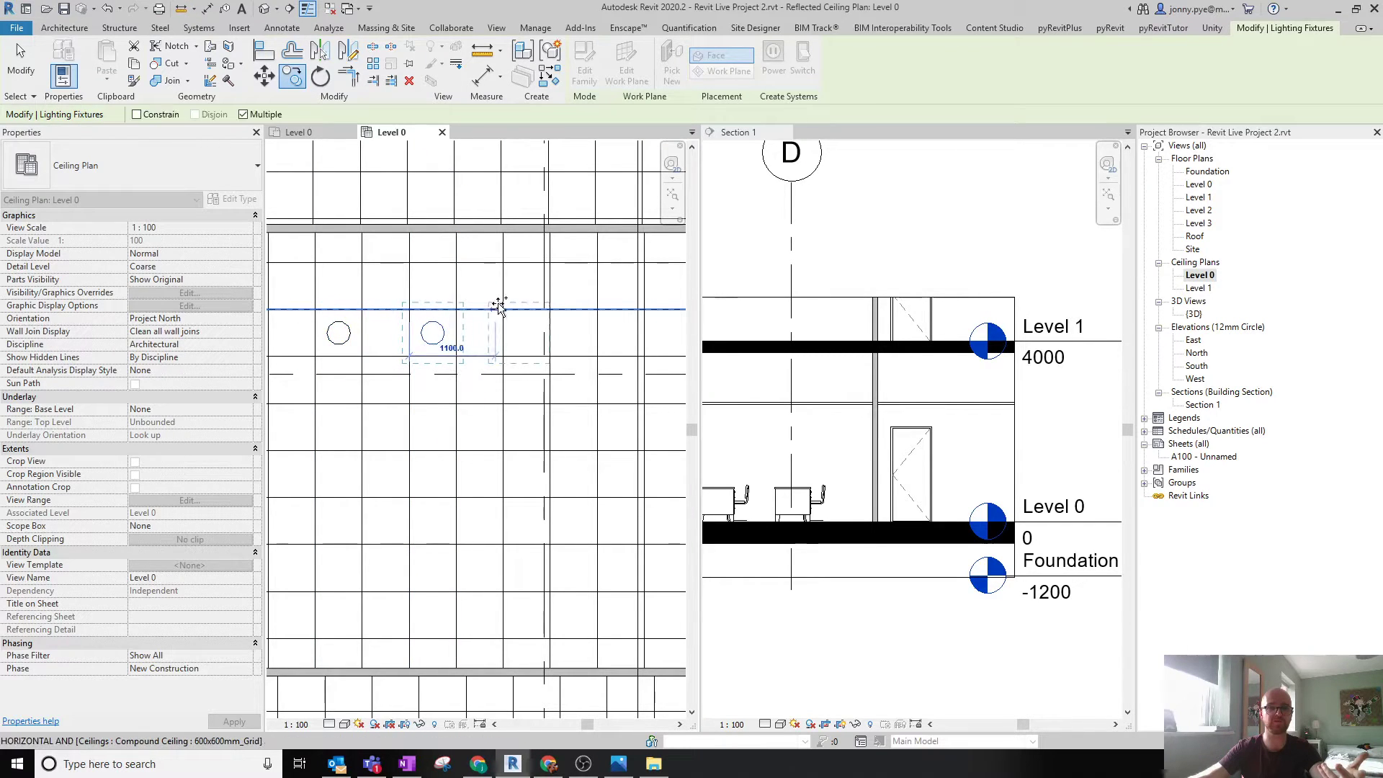
left_click(562, 310)
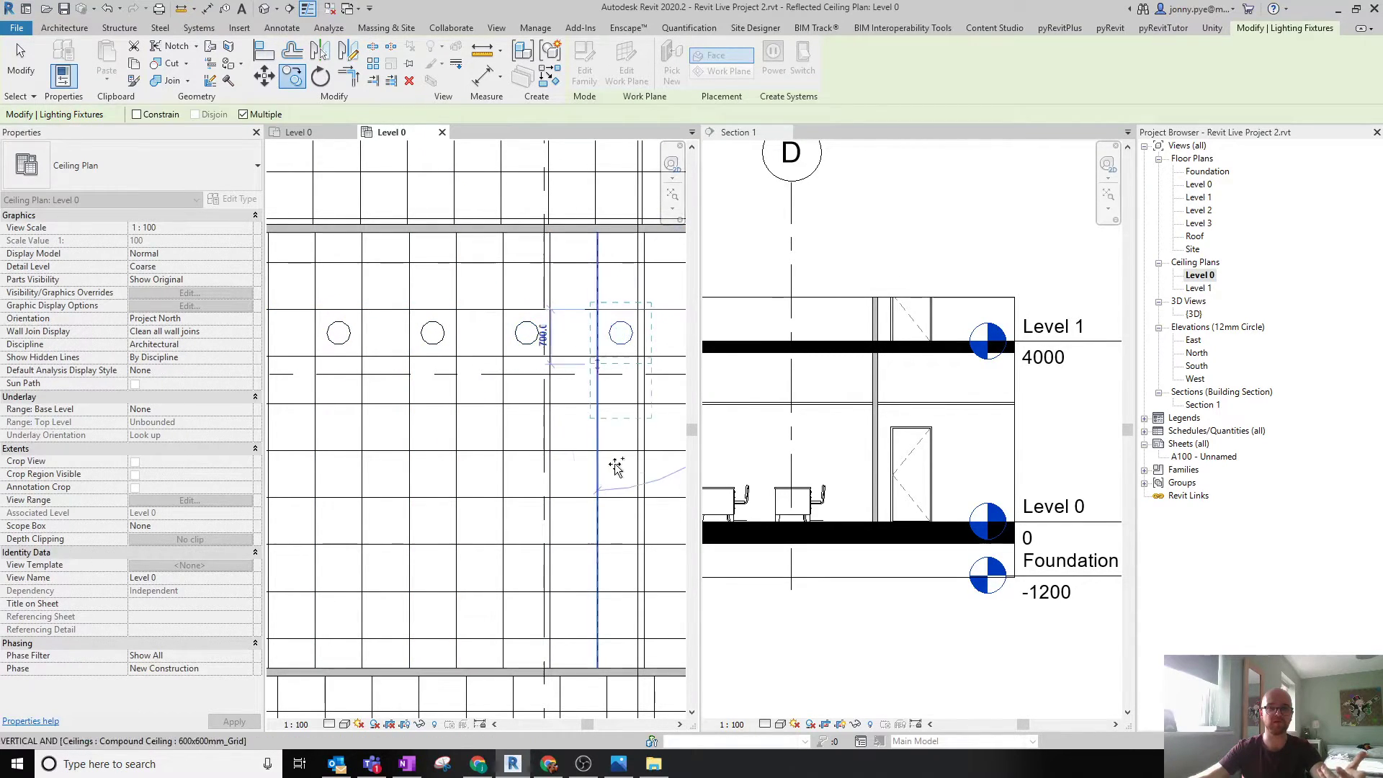
scroll(658, 389, "down", 3)
middle_click_drag(616, 603, 536, 593)
scroll(535, 593, "down", 2)
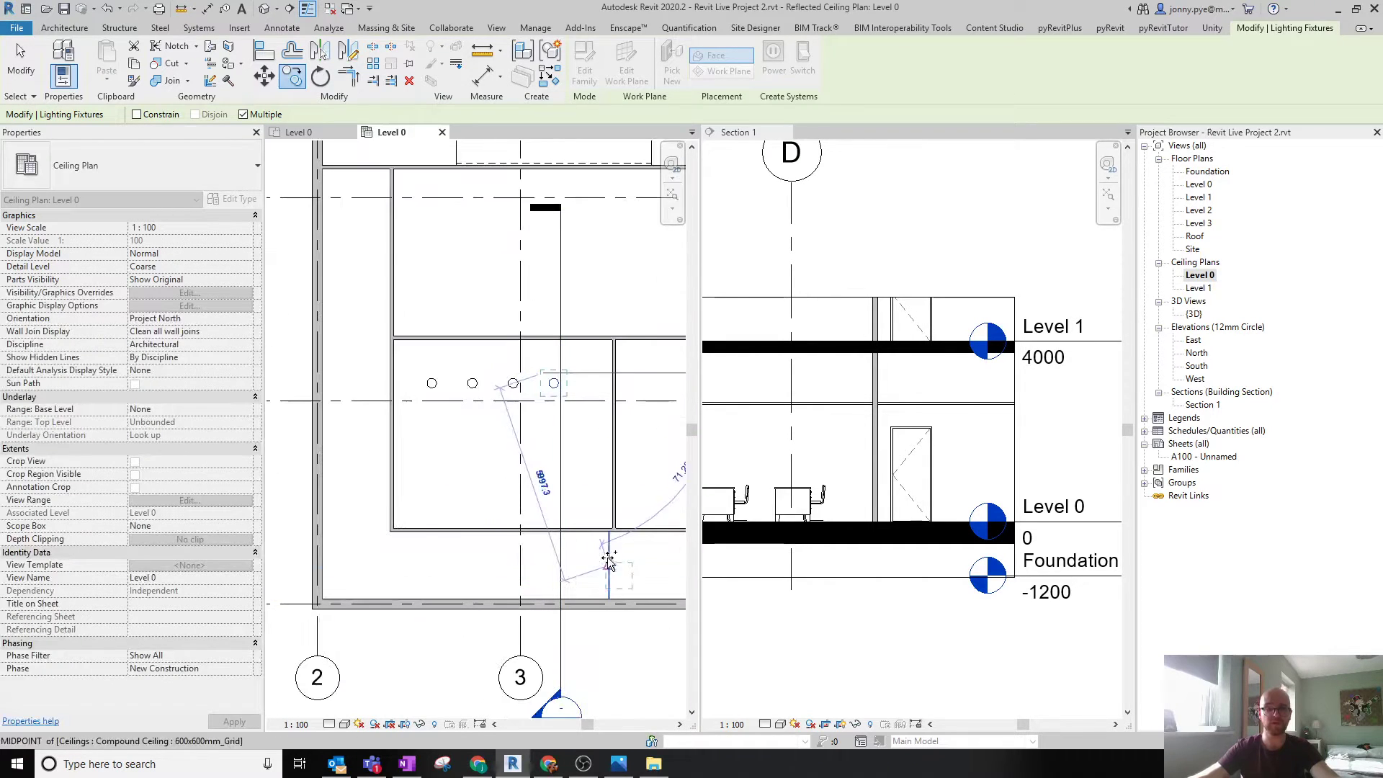
scroll(587, 383, "up", 4)
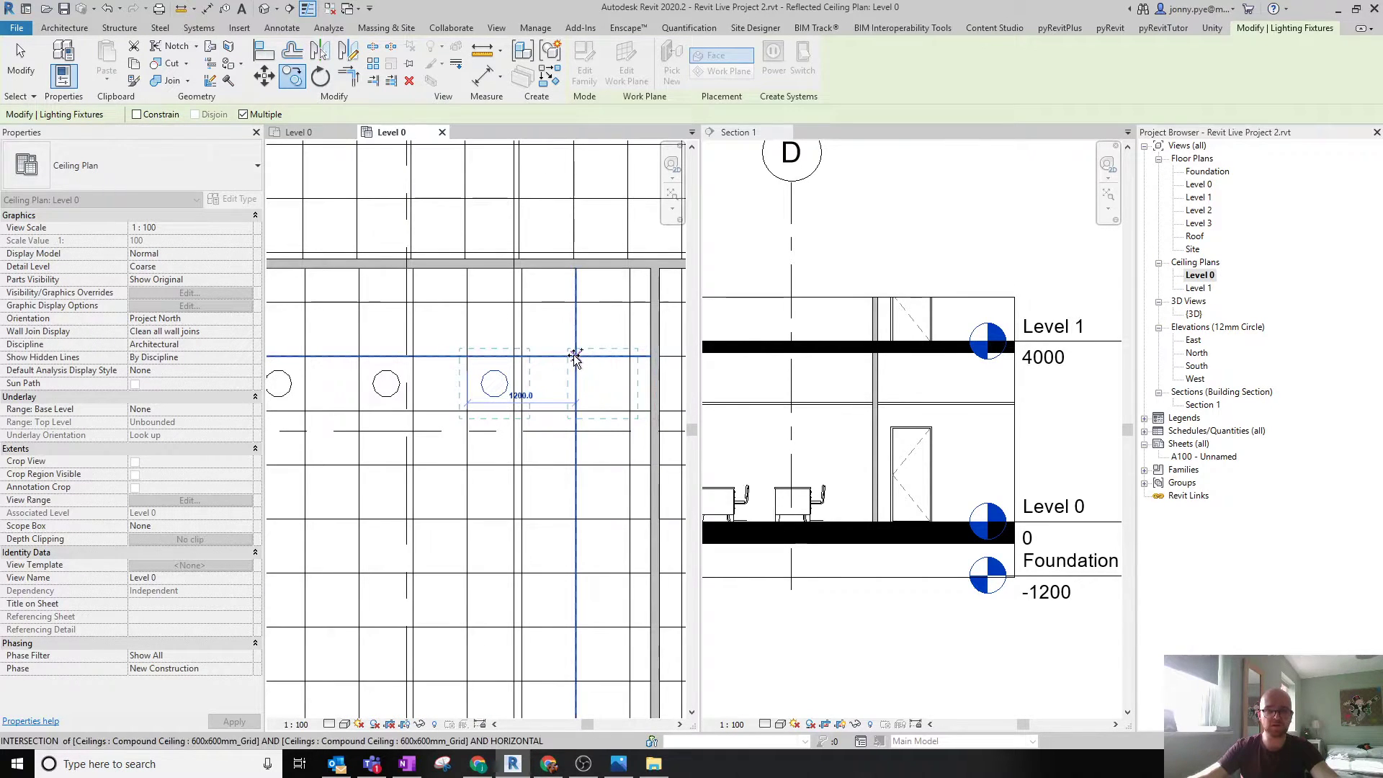
left_click(575, 361)
Copy a second row of five downlights three tiles below the first, aligned with it, and finish copying.
scroll(575, 360, "down", 2)
scroll(324, 484, "up", 3)
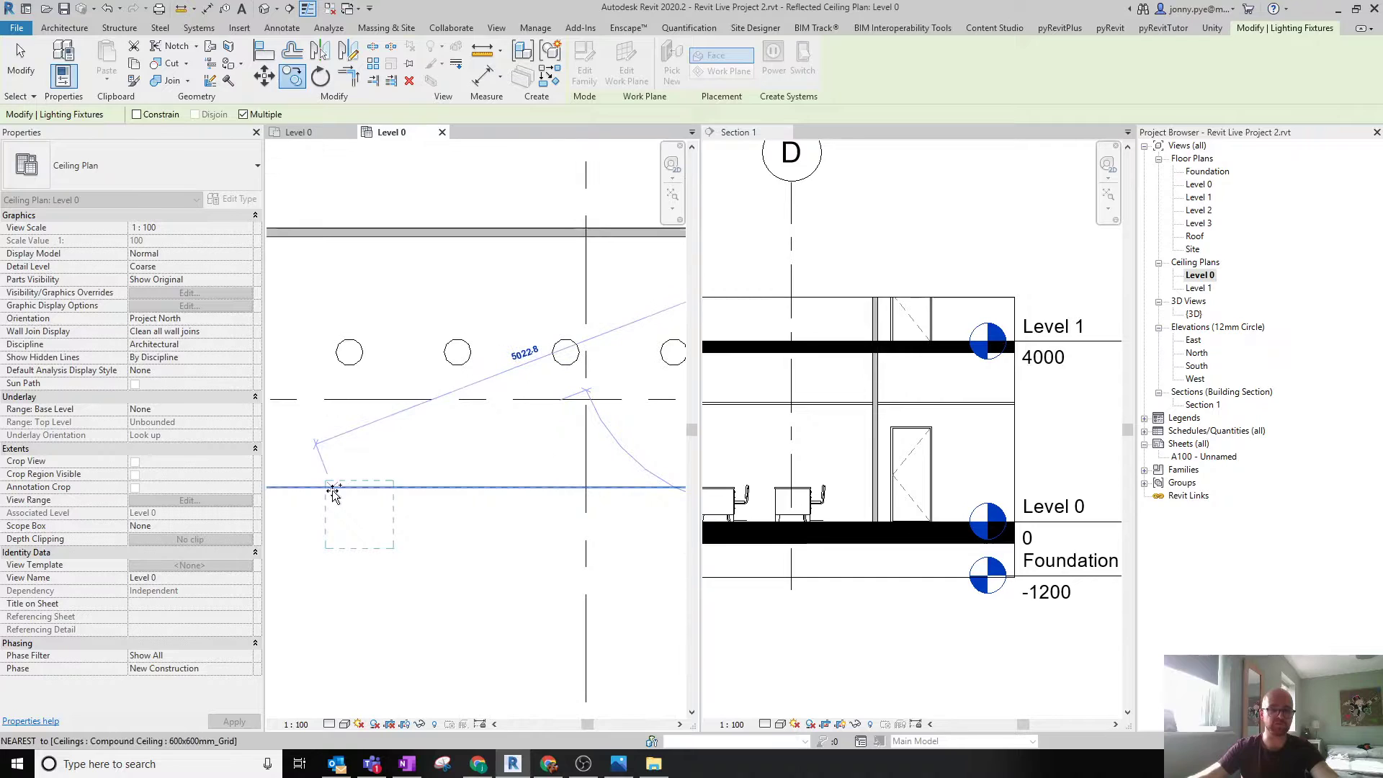
left_click(322, 486)
left_click(440, 487)
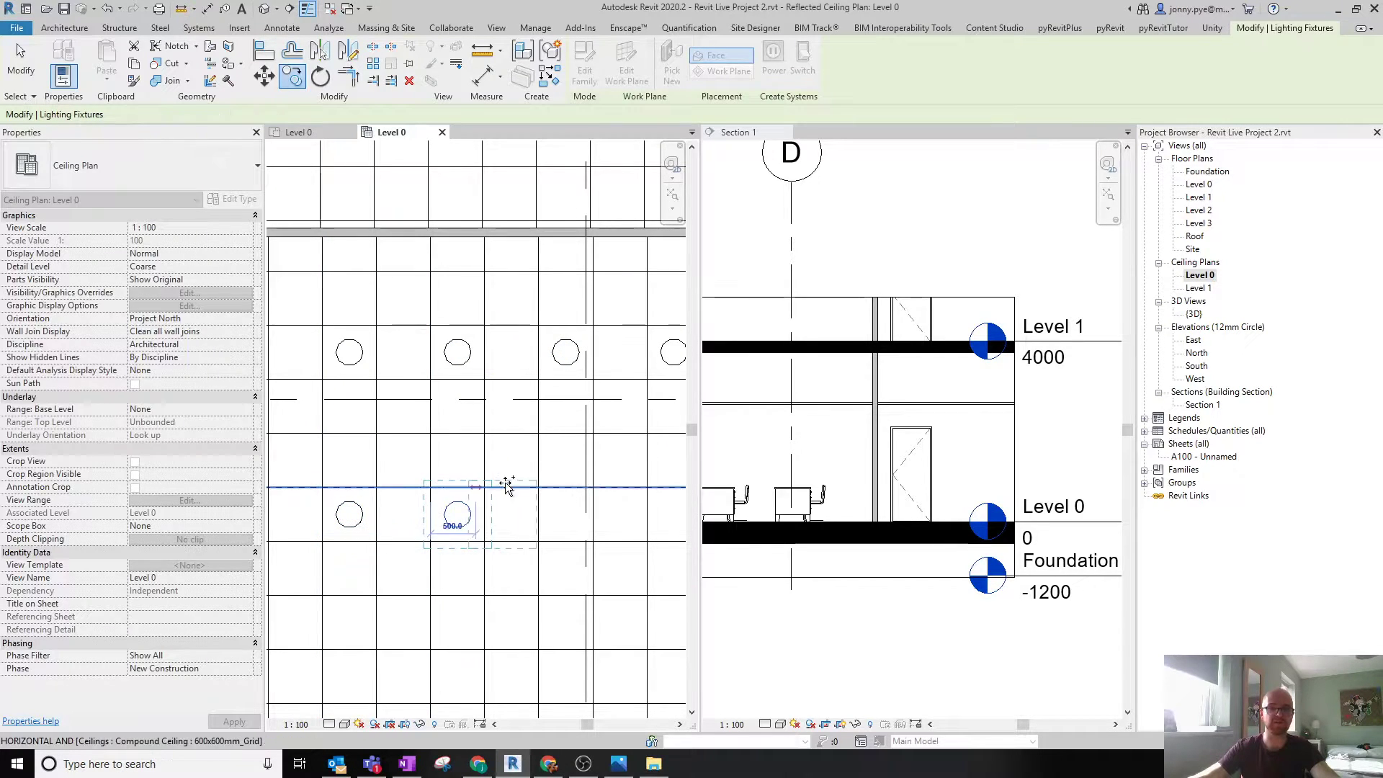
middle_click_drag(475, 497, 414, 493)
scroll(647, 585, "down", 2)
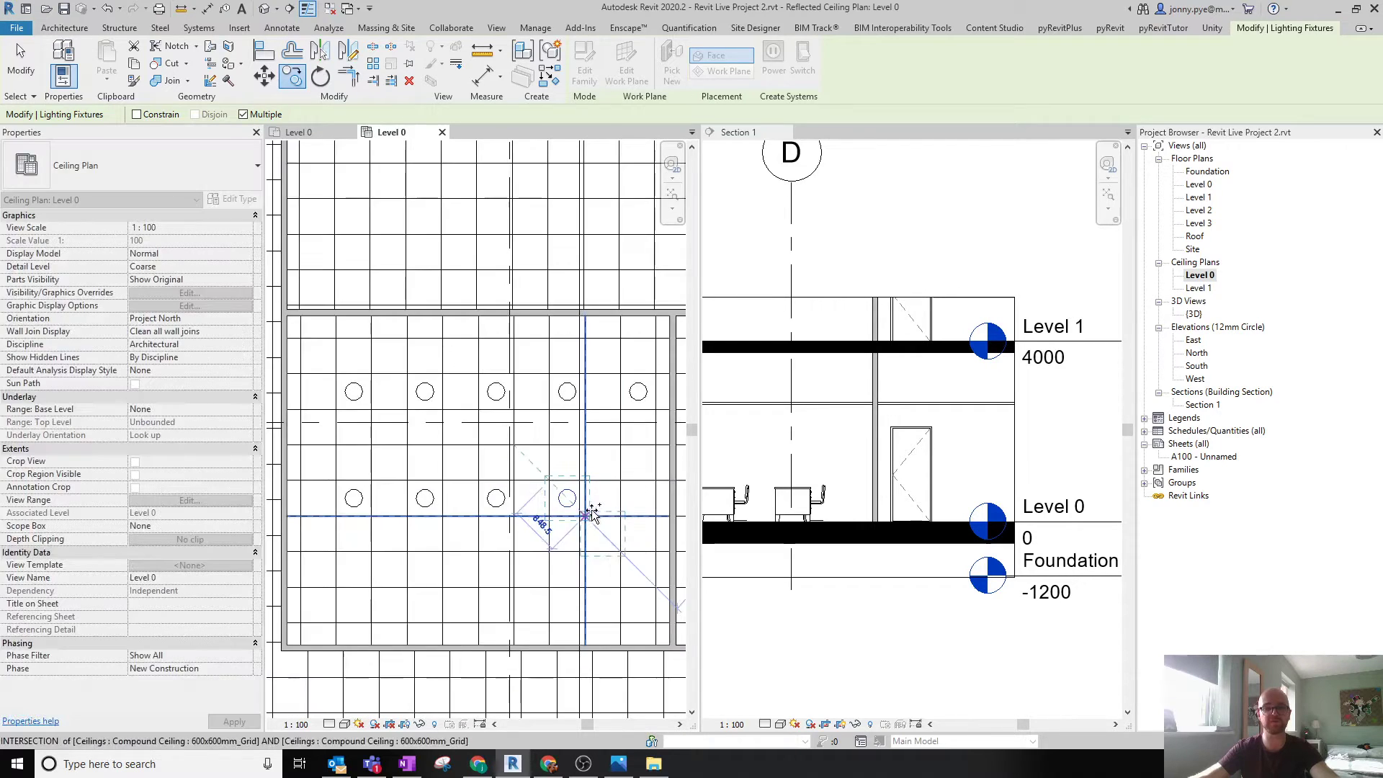
scroll(609, 483, "up", 3)
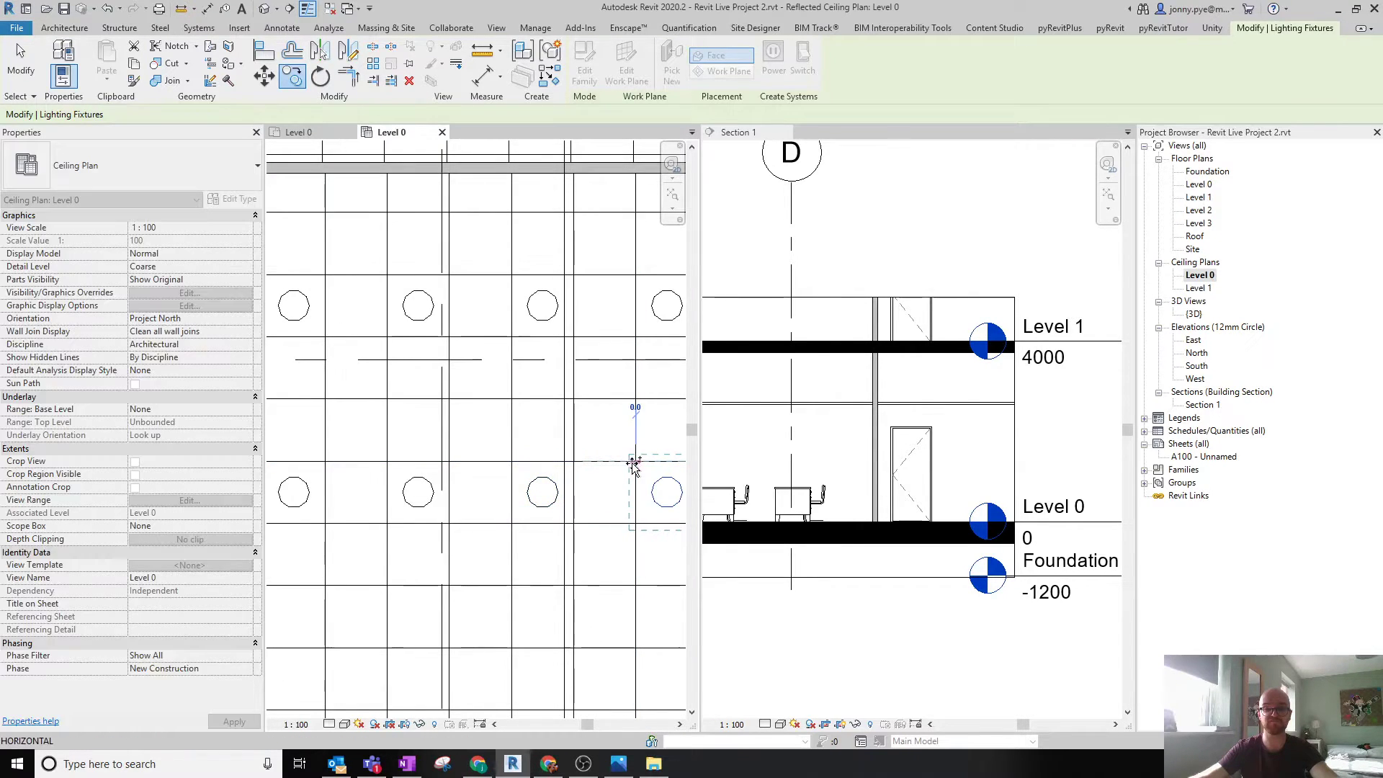
scroll(633, 462, "down", 1)
key("Escape")
key("Escape")
Examine the downlight layout in the ceiling plan against the desks and ceiling in Section 1.
scroll(795, 448, "down", 2)
scroll(857, 445, "up", 4)
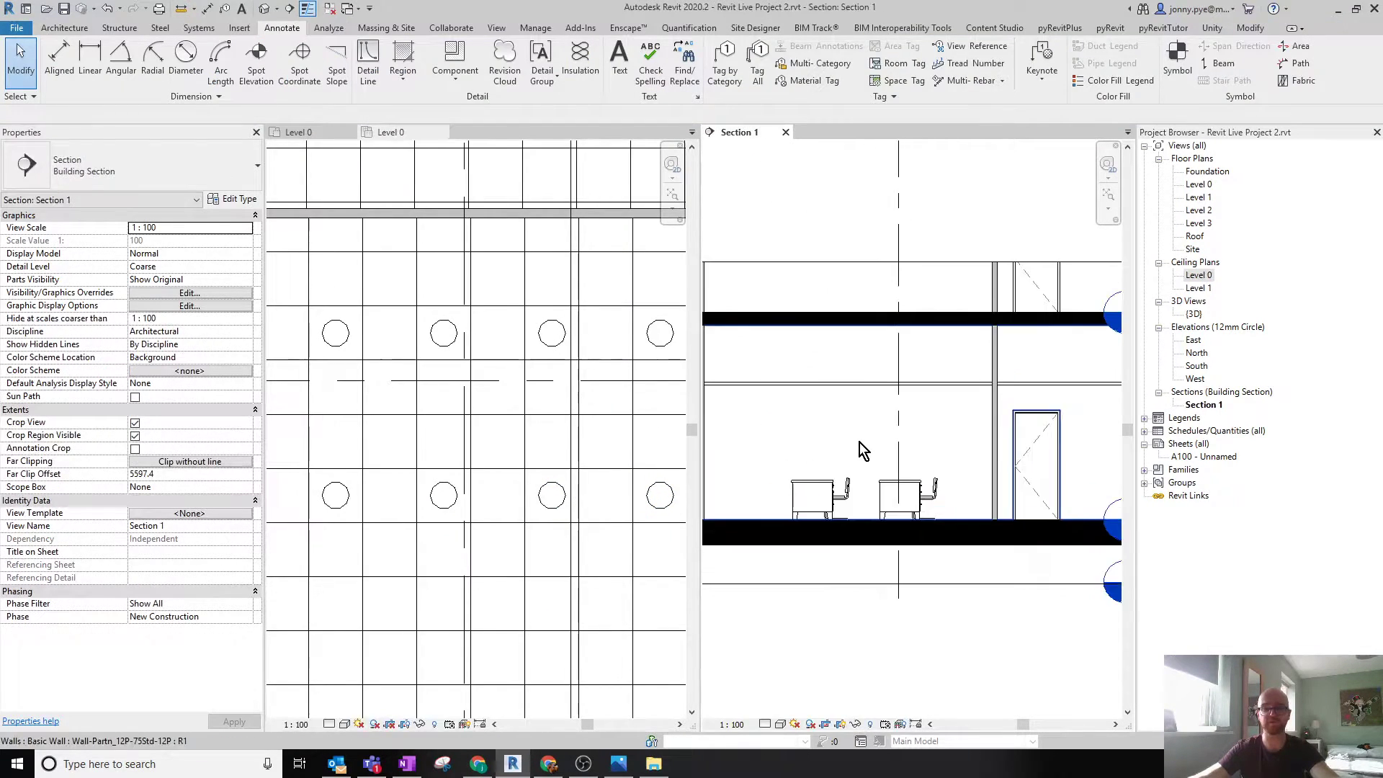
scroll(540, 454, "down", 3)
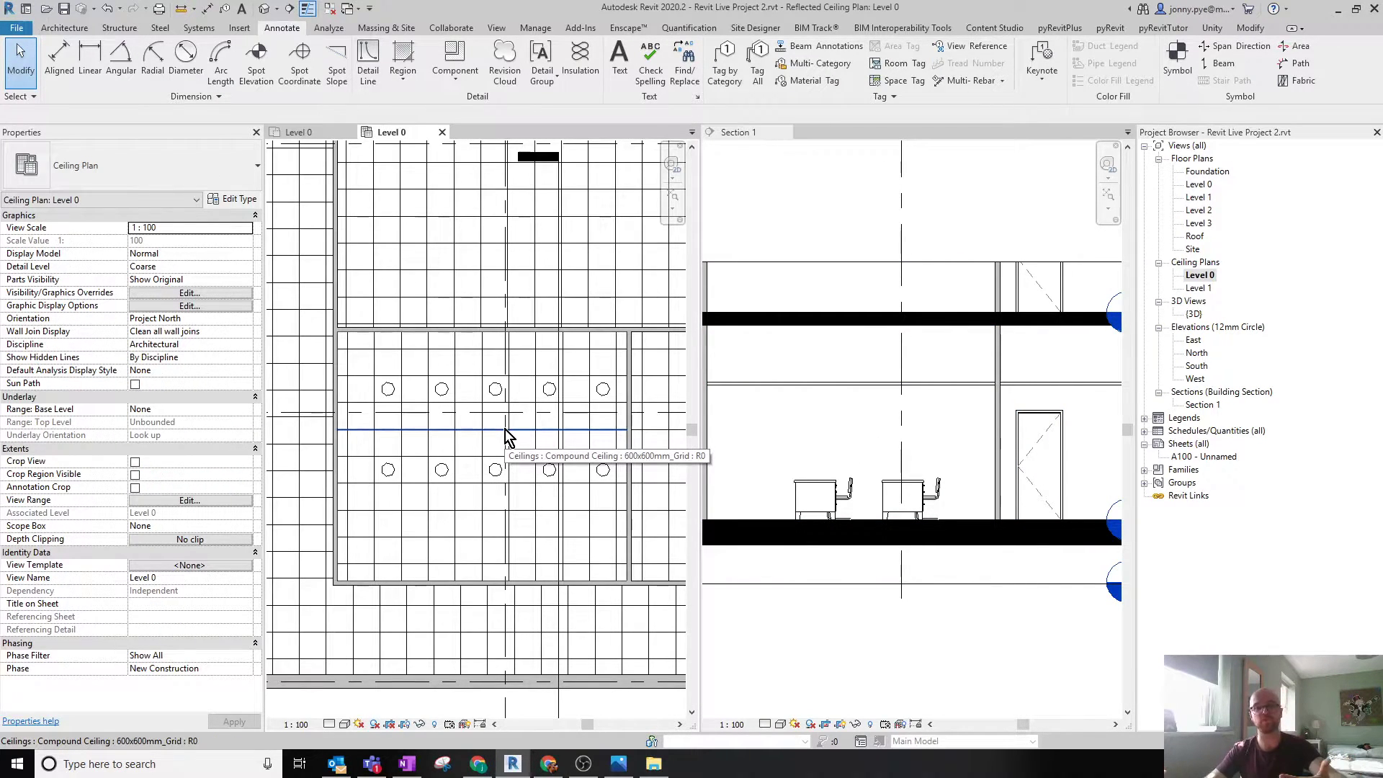
left_click(821, 484)
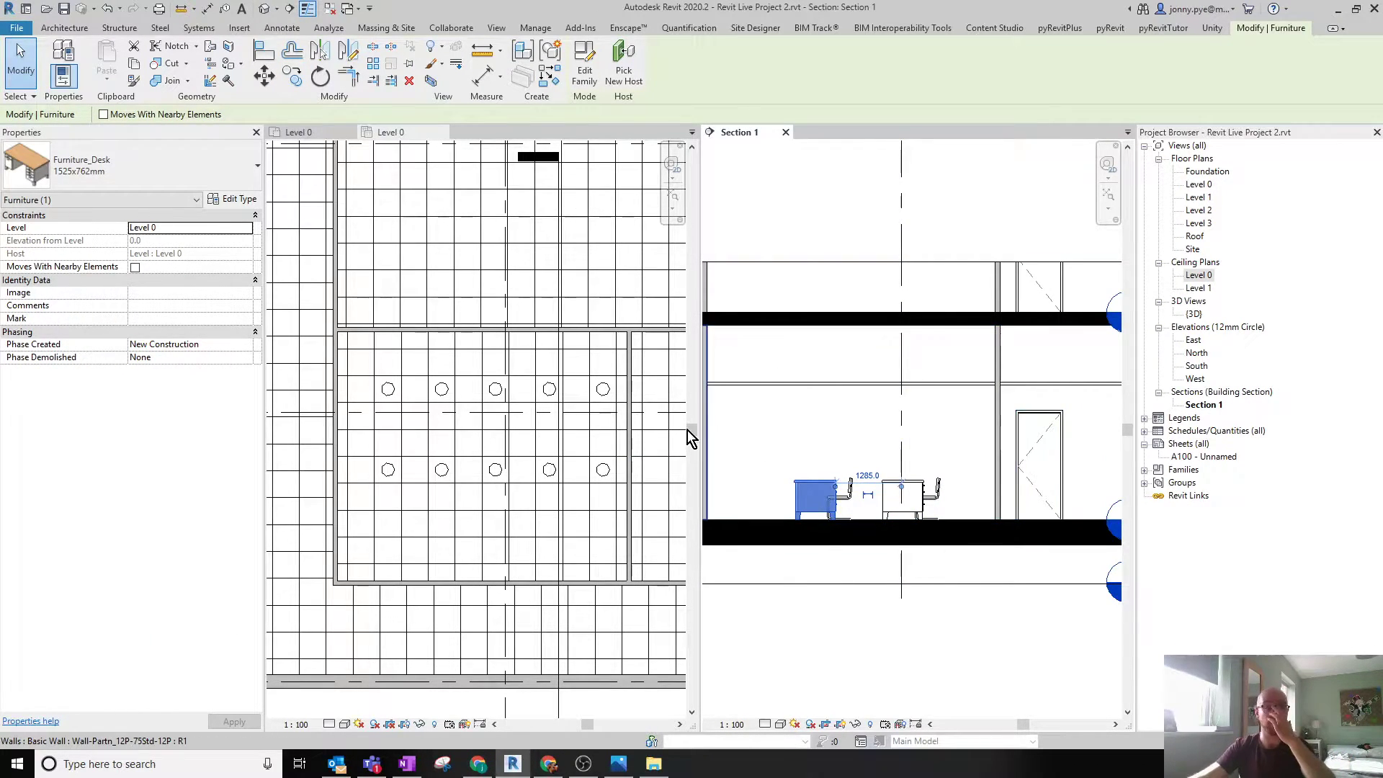
scroll(432, 468, "down", 3)
left_click(502, 441)
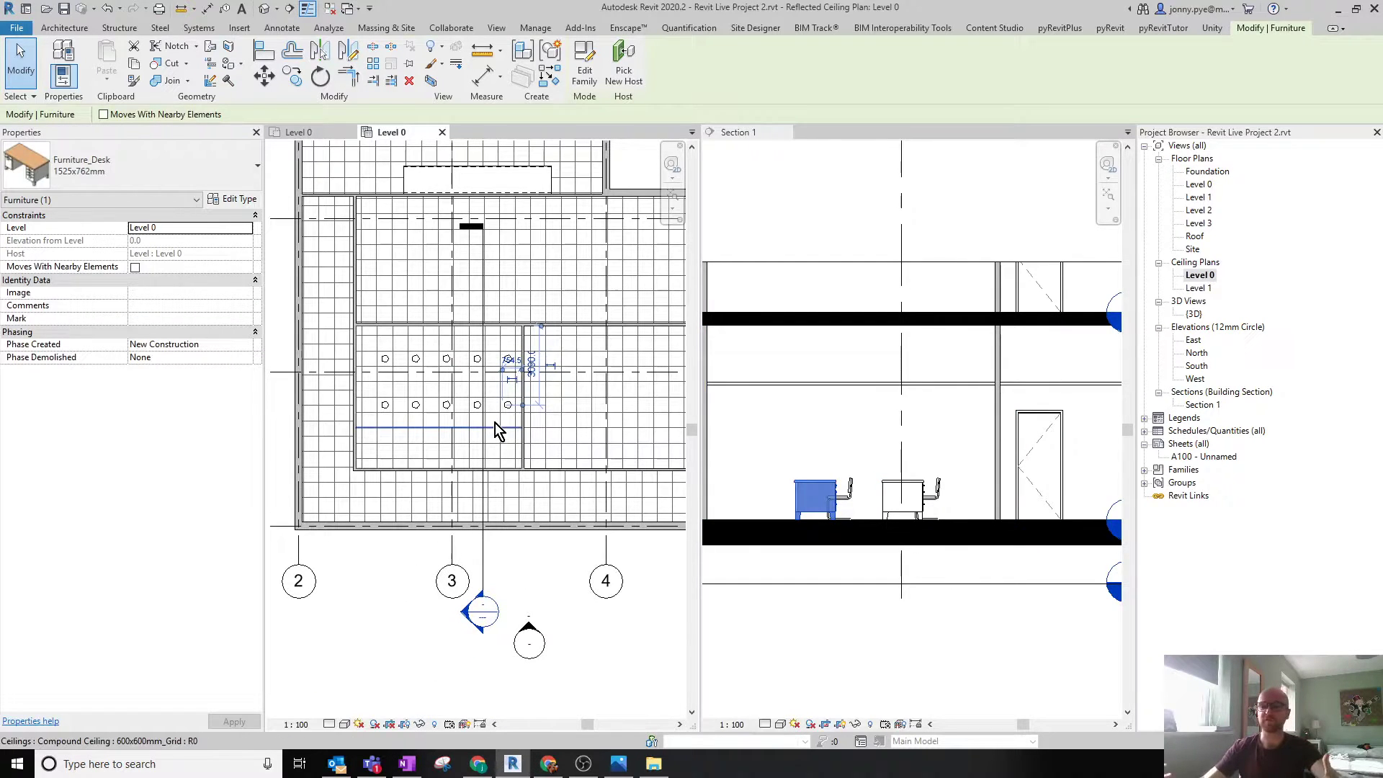
key("Escape")
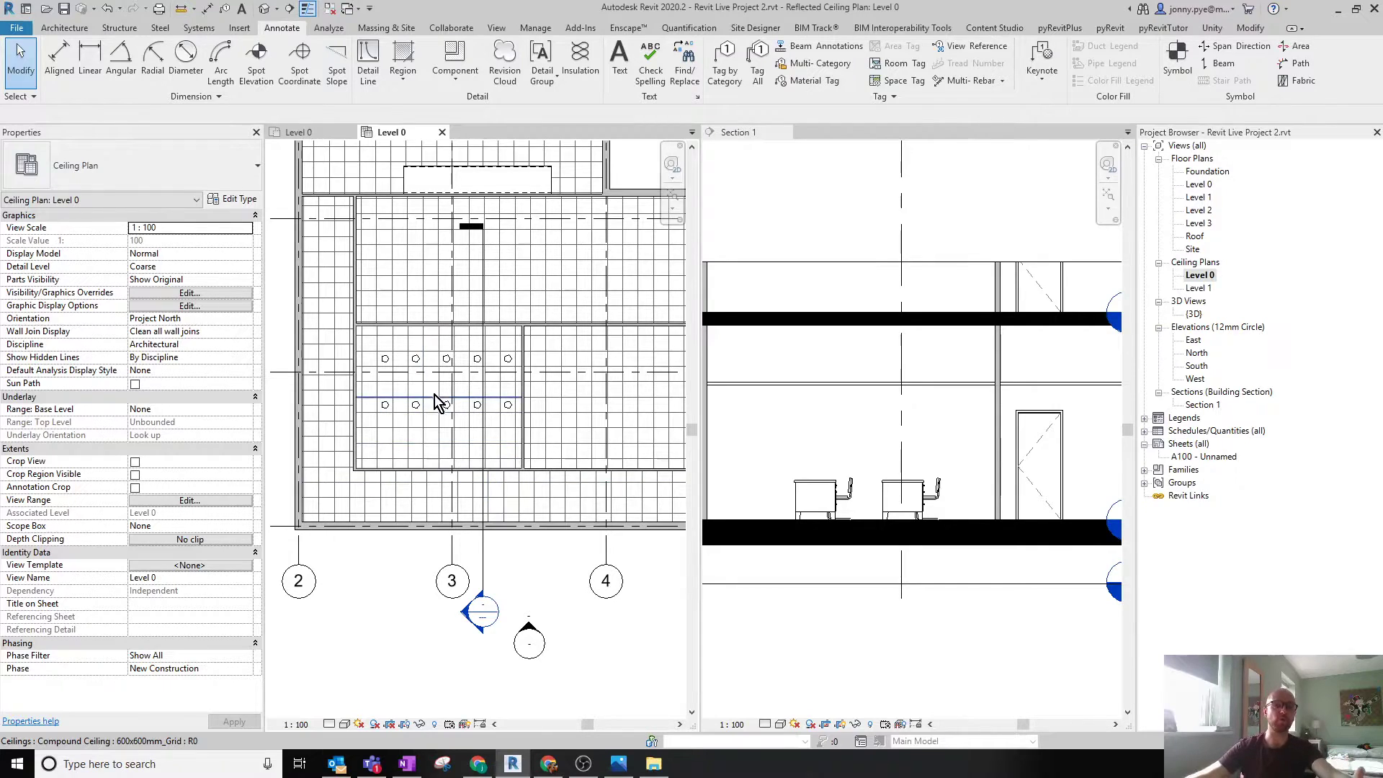
scroll(448, 436, "up", 3)
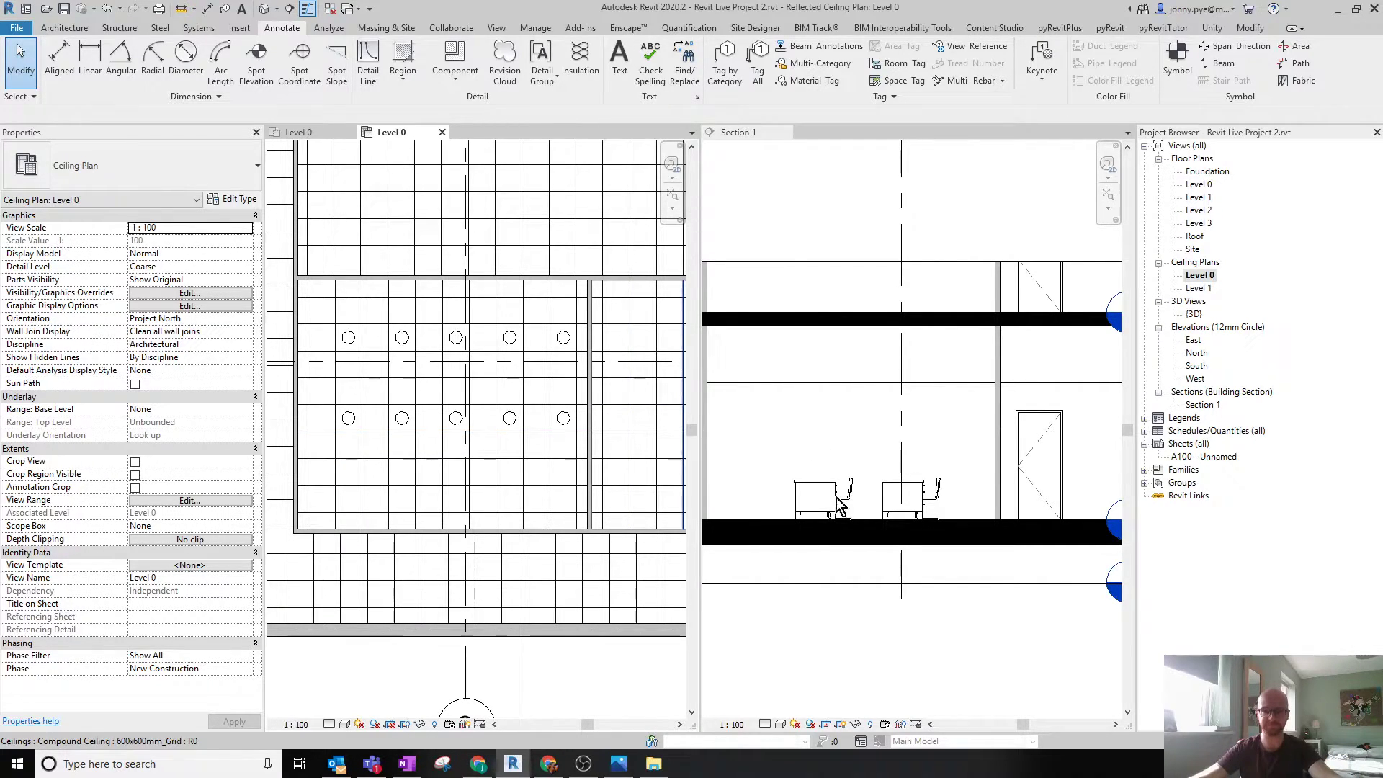
scroll(856, 617, "down", 1)
middle_click_drag(898, 467, 1268, 466)
middle_click_drag(961, 530, 662, 534)
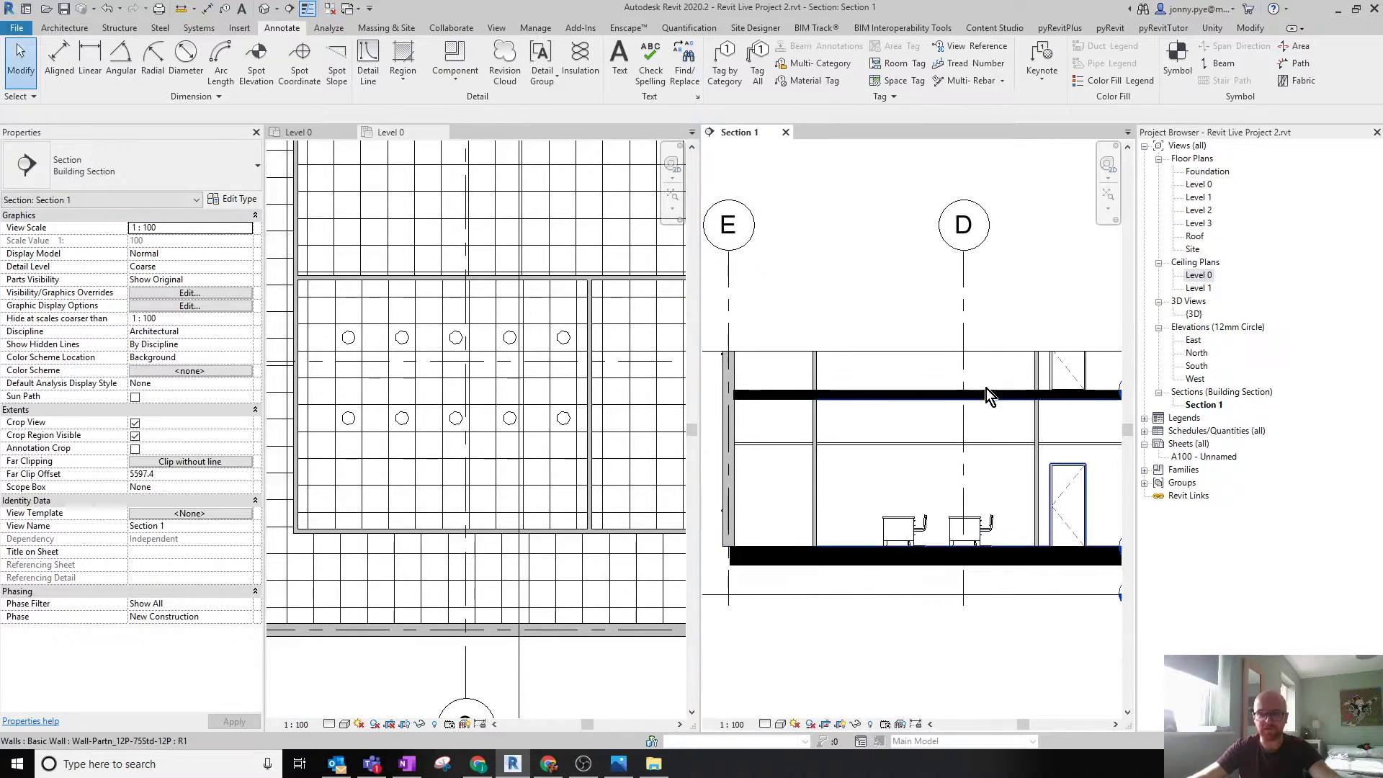
In the Level 0 floor plan, shift the Section 1 line slightly towards grid 4 and shorten its far clip offset to about 2908 mm.
double_click(1209, 184)
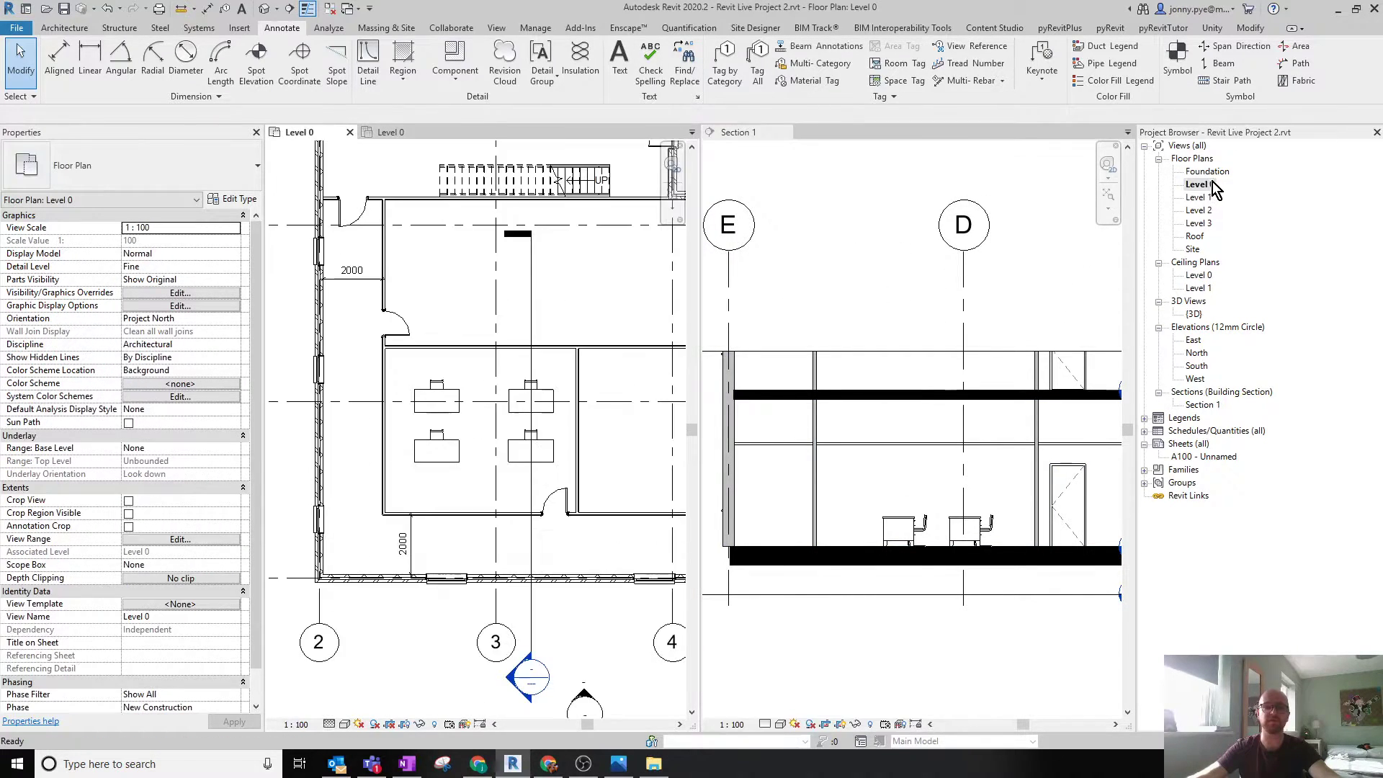
left_click(531, 296)
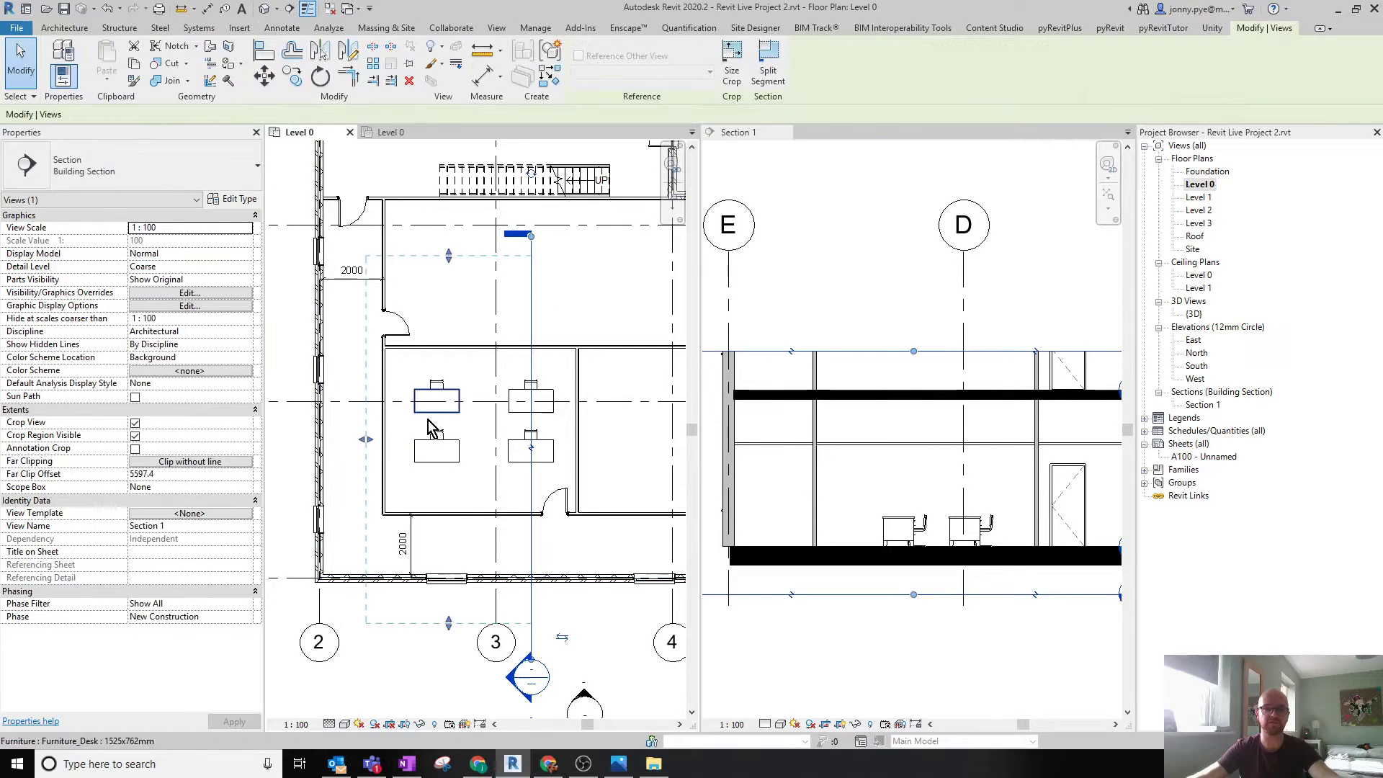
left_click_drag(531, 324, 549, 322)
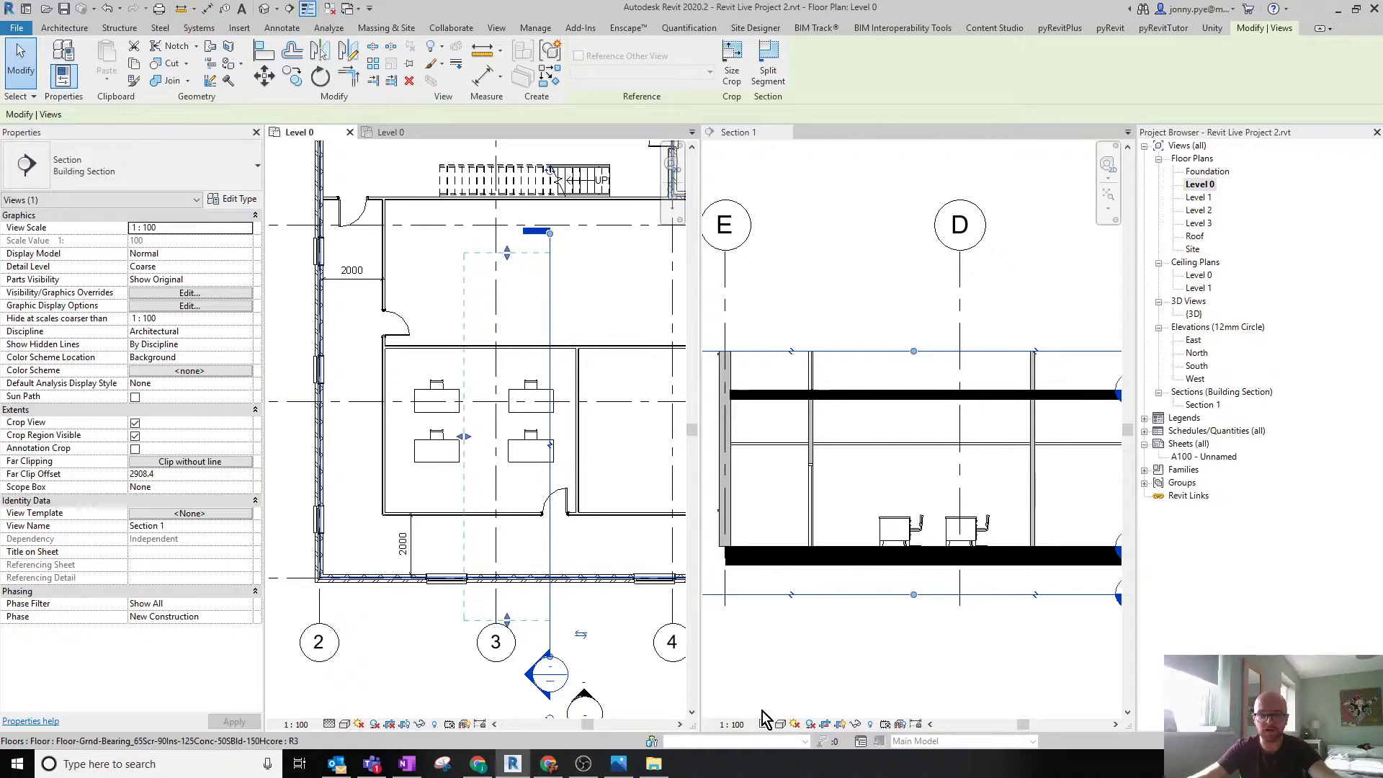
Set Section 1's detail level to Fine and inspect the downlights on the ceiling above the desks.
left_click(765, 725)
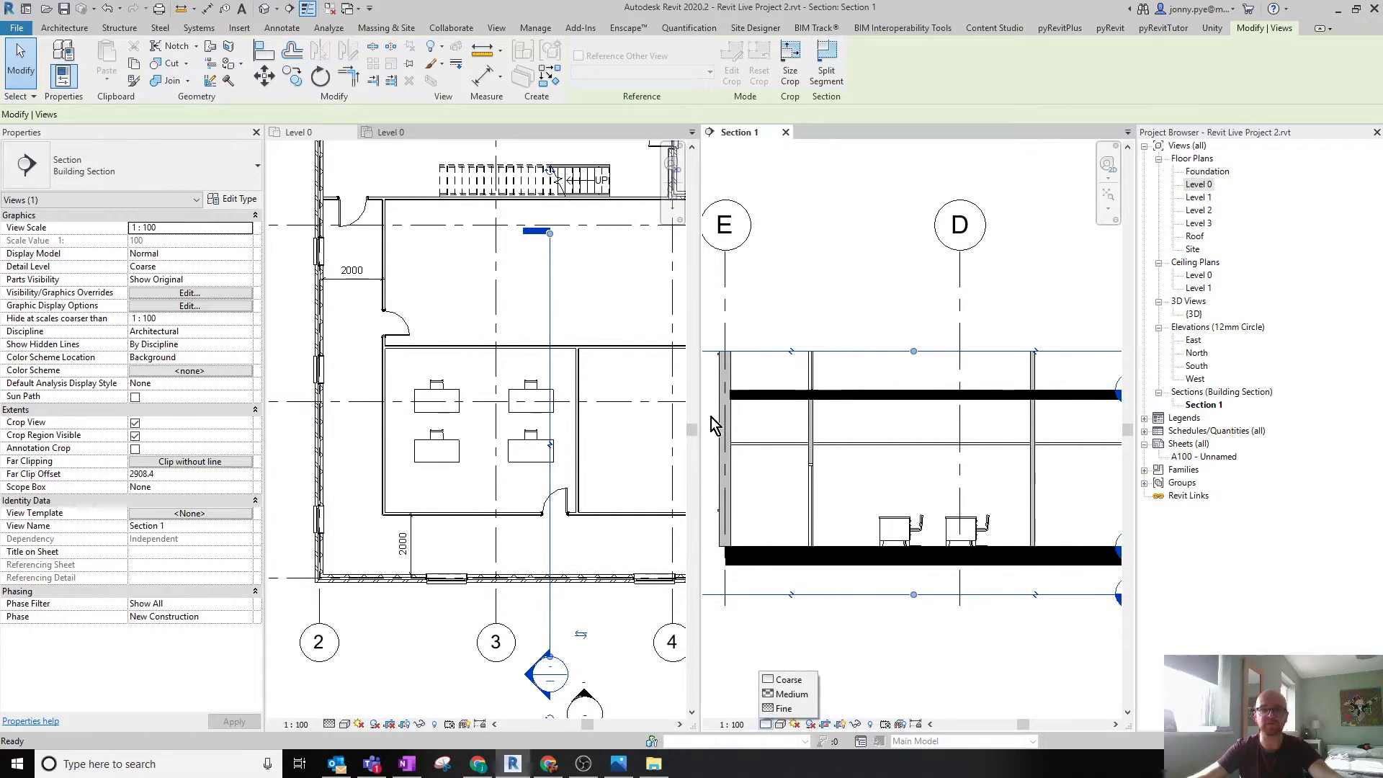
left_click(784, 708)
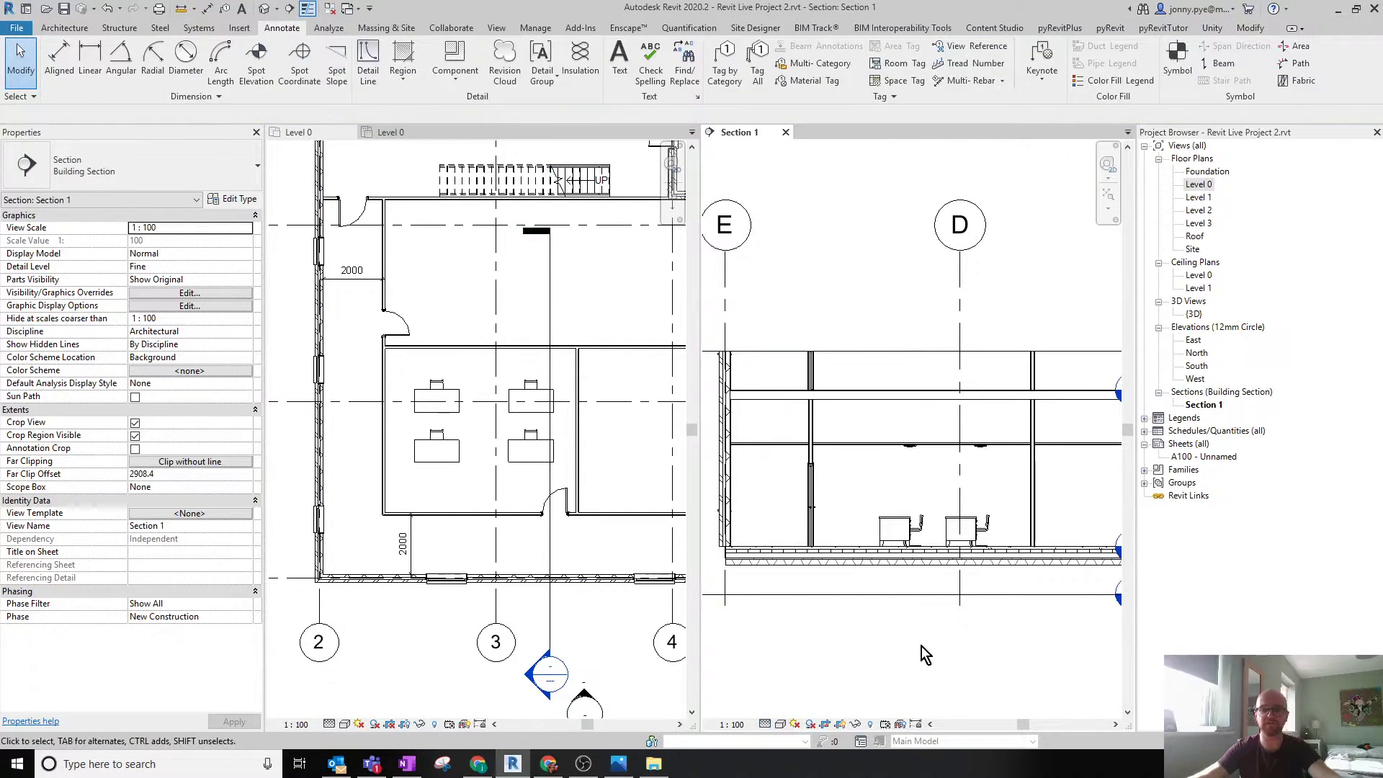
scroll(909, 466, "up", 4)
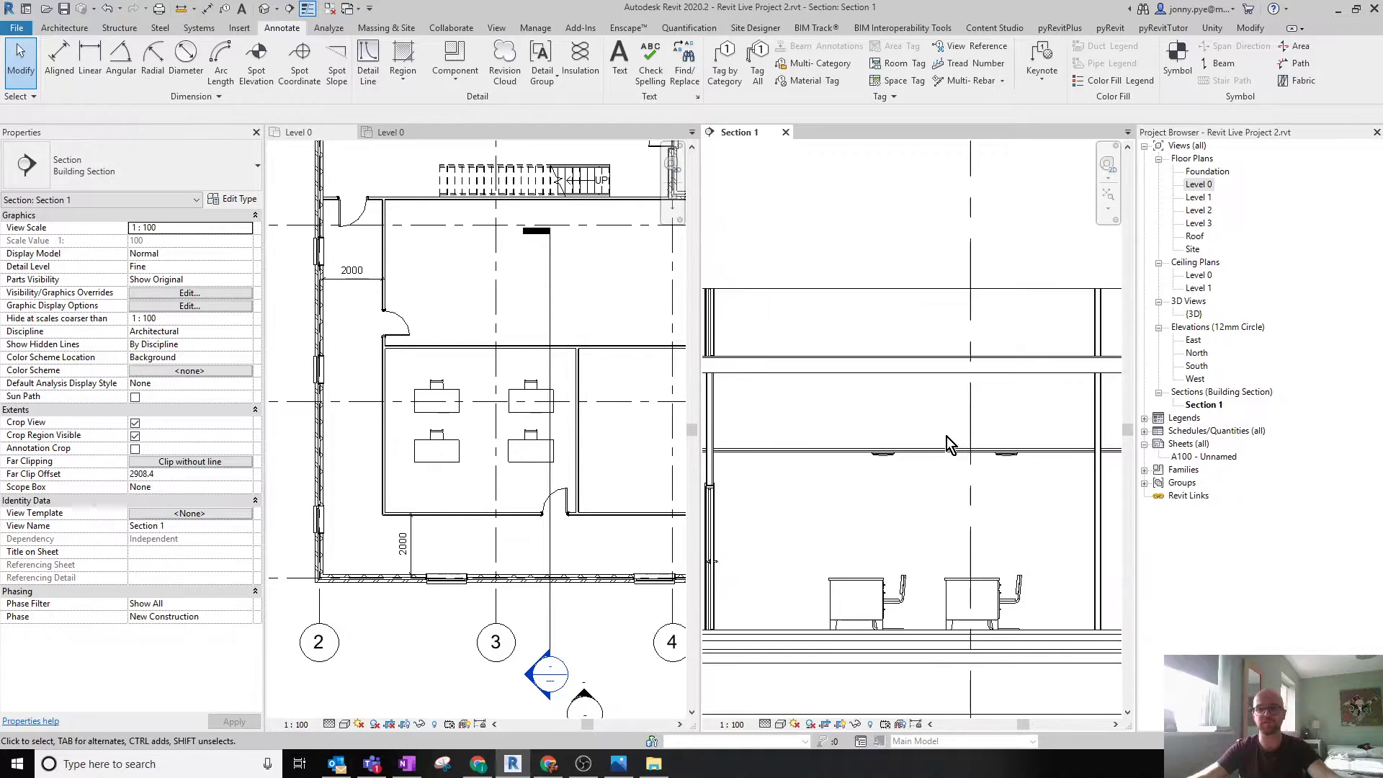
scroll(909, 466, "up", 2)
left_click(769, 725)
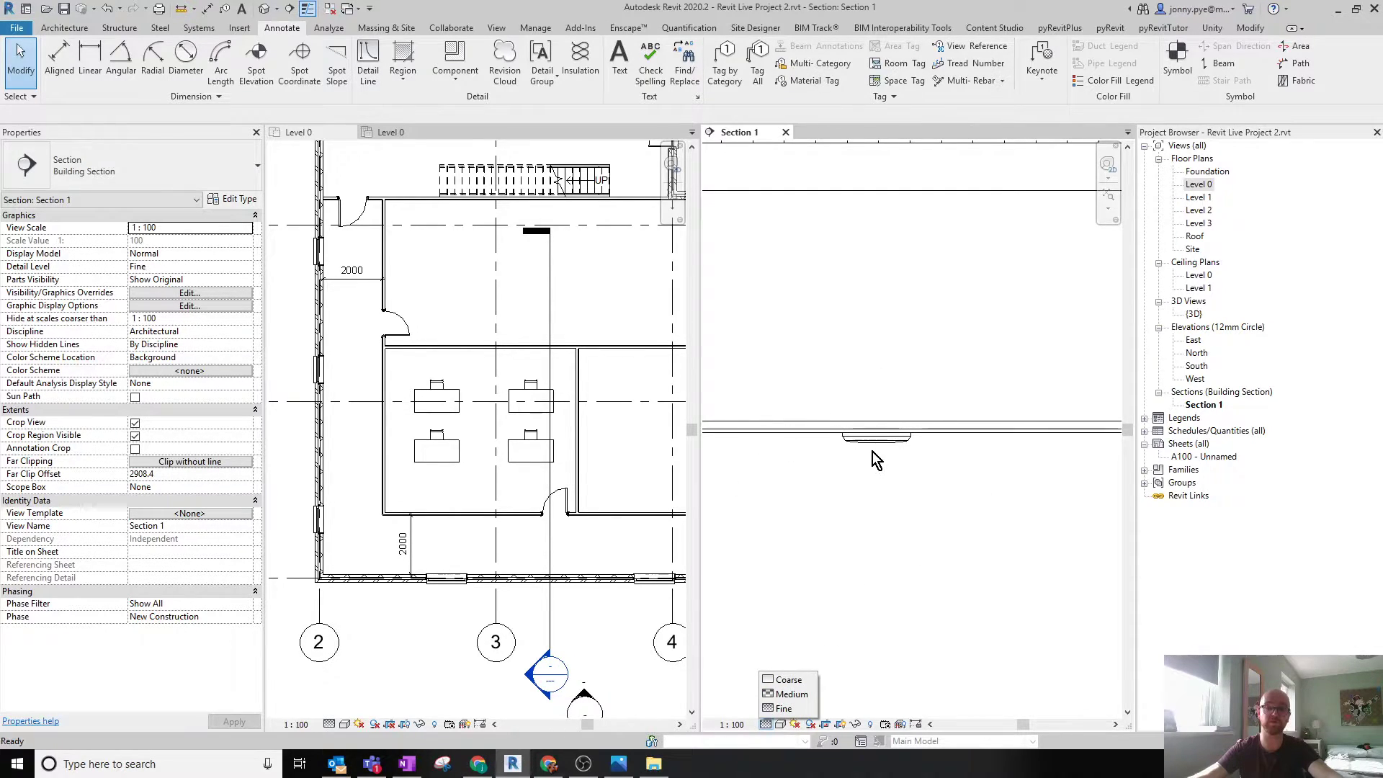
left_click(786, 709)
scroll(1017, 536, "down", 3)
middle_click_drag(1017, 536, 900, 448)
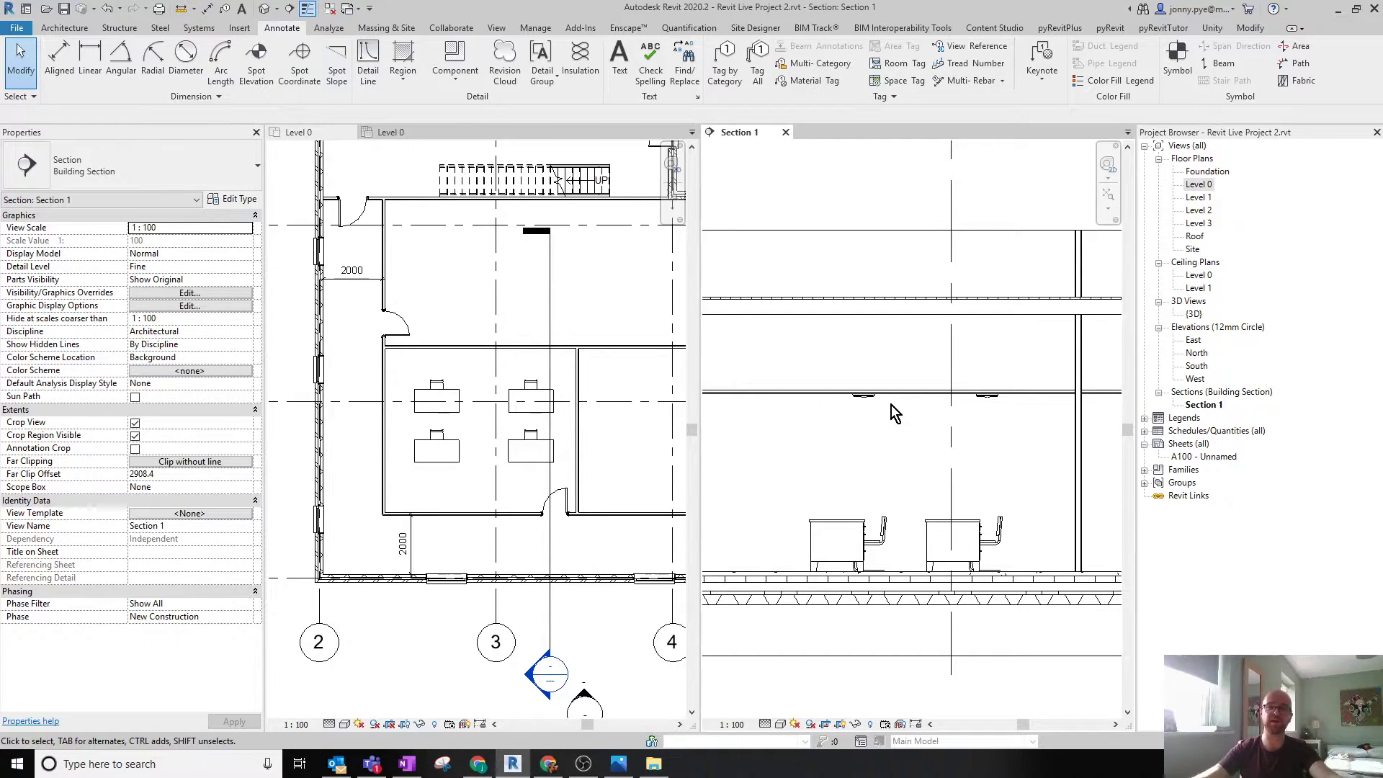
Inspect the furnished room in Section 1 and select the room's internal door in the Level 0 floor plan.
left_click(1199, 185)
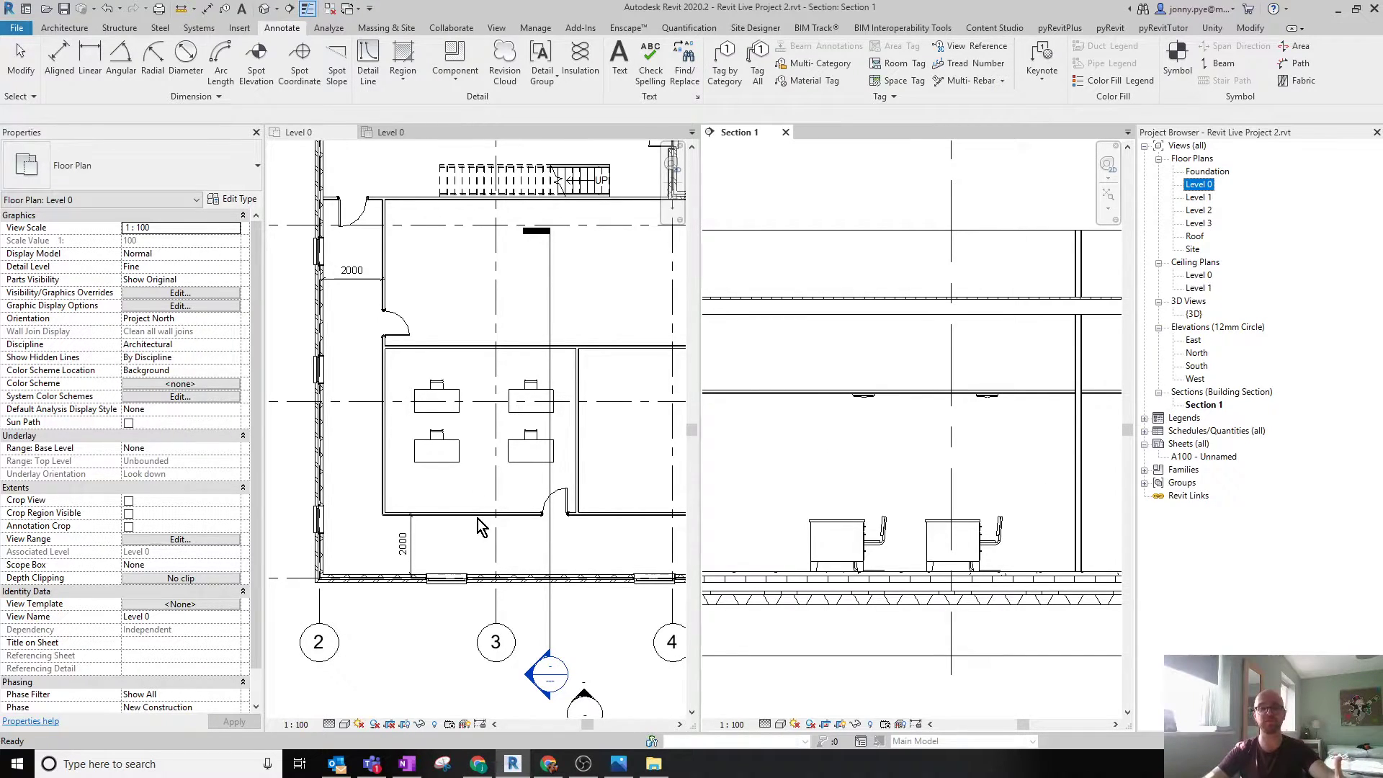
scroll(885, 443, "down", 2)
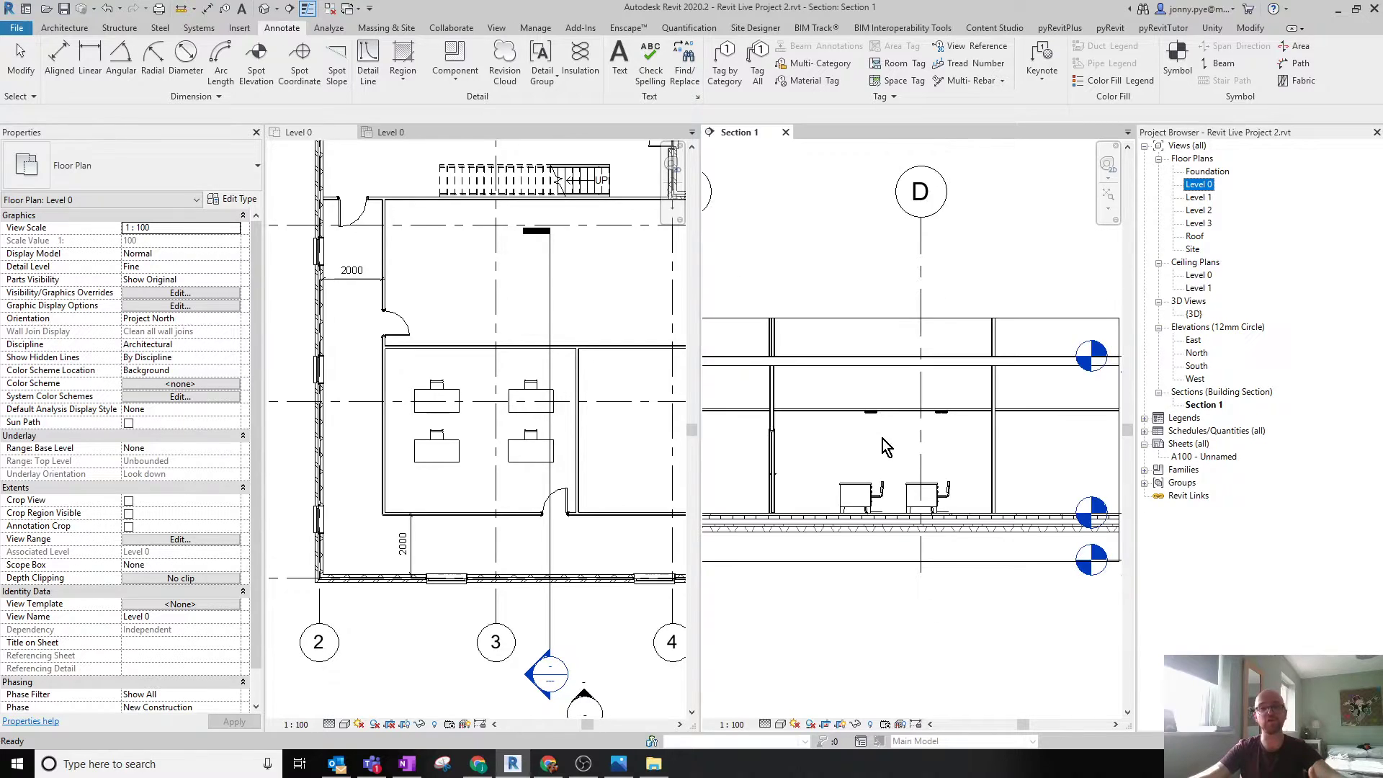
left_click(897, 422)
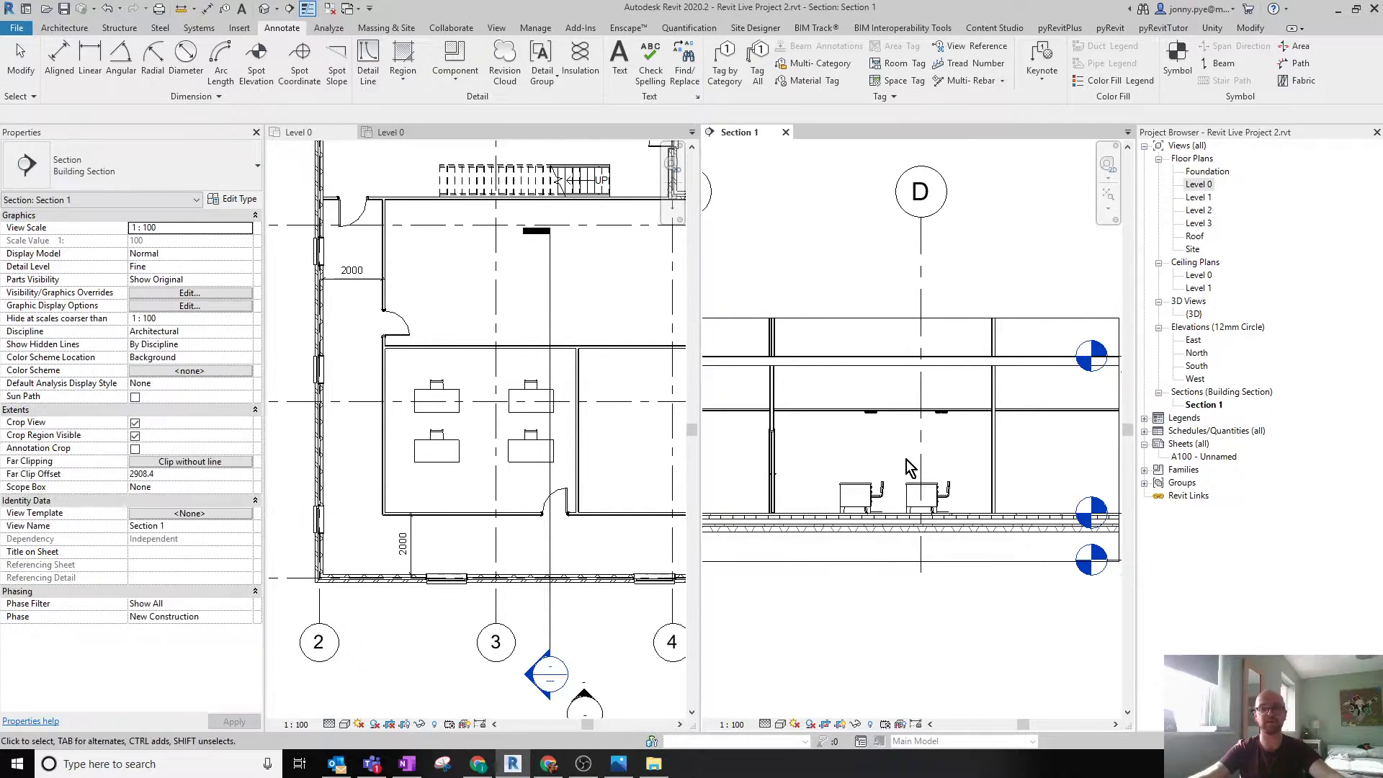
scroll(904, 497, "up", 2)
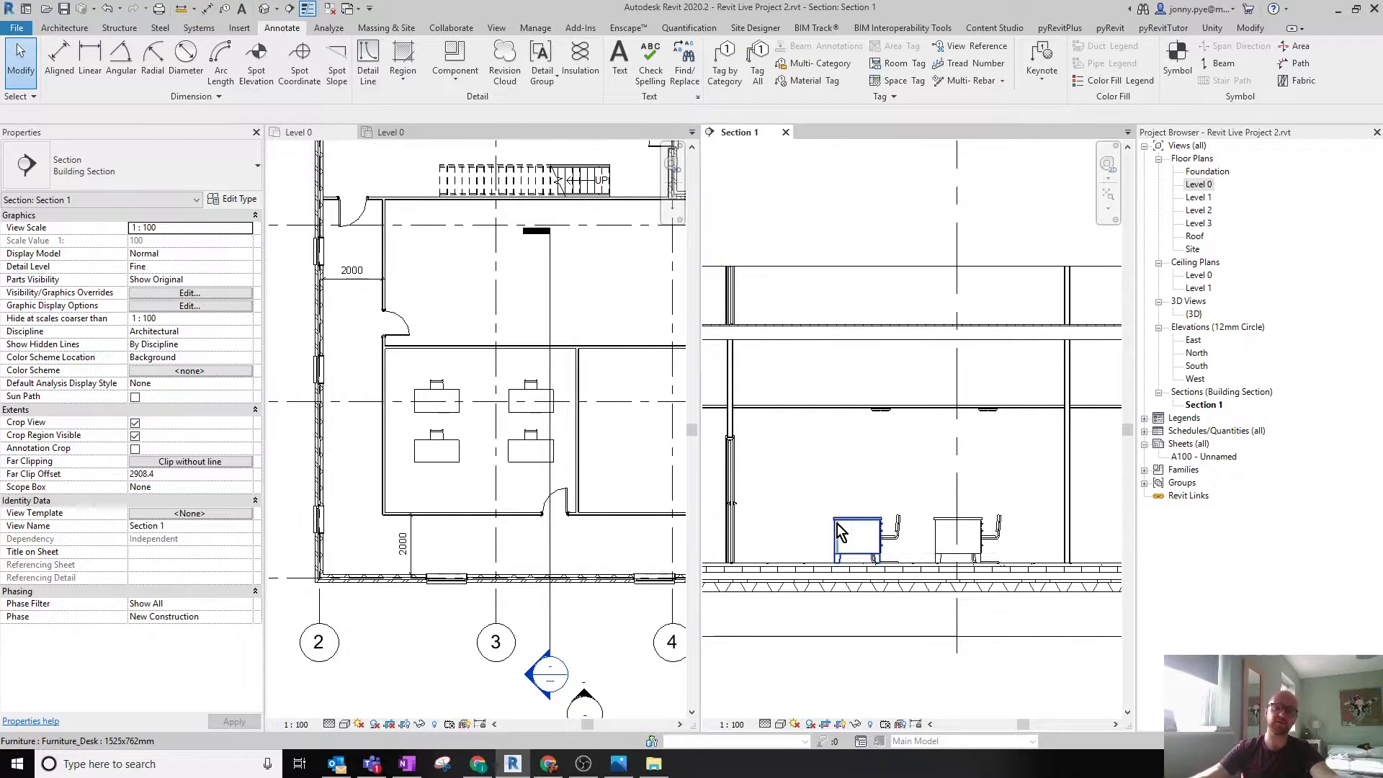
scroll(539, 509, "up", 6)
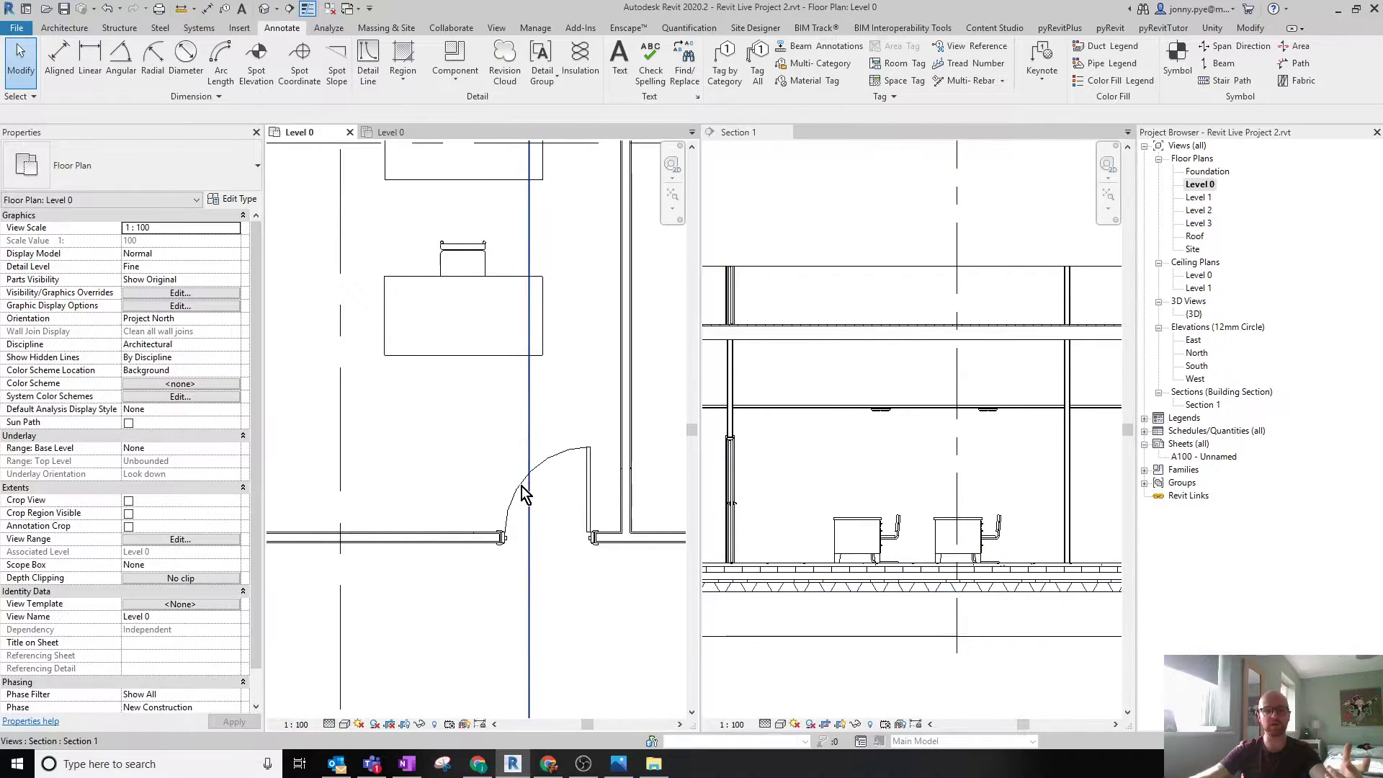
left_click(525, 490)
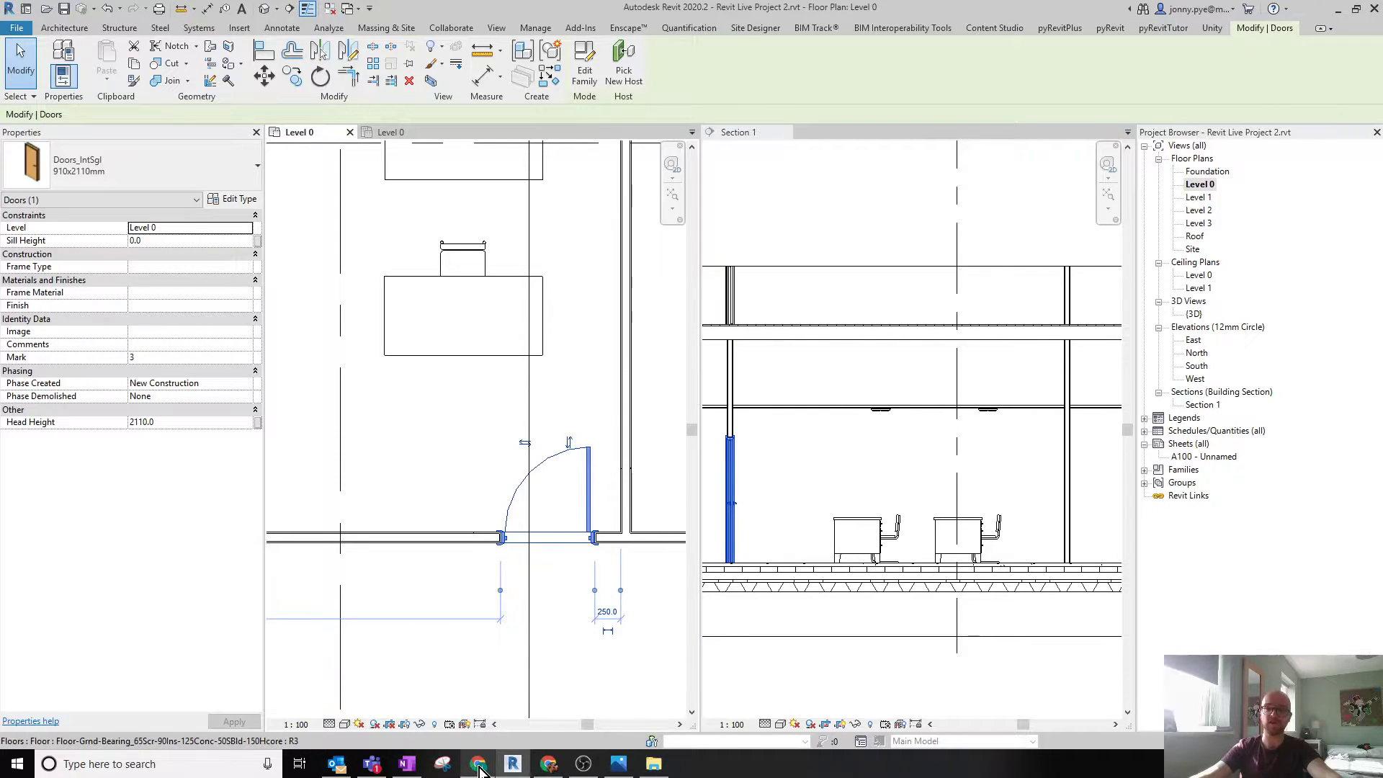
Switch to the web browser and view the NBS National BIM Library internal doors results and bimstore's Grohe BauLoop shower mixer page.
left_click_drag(1382, 312, 761, 225)
left_click(1040, 231)
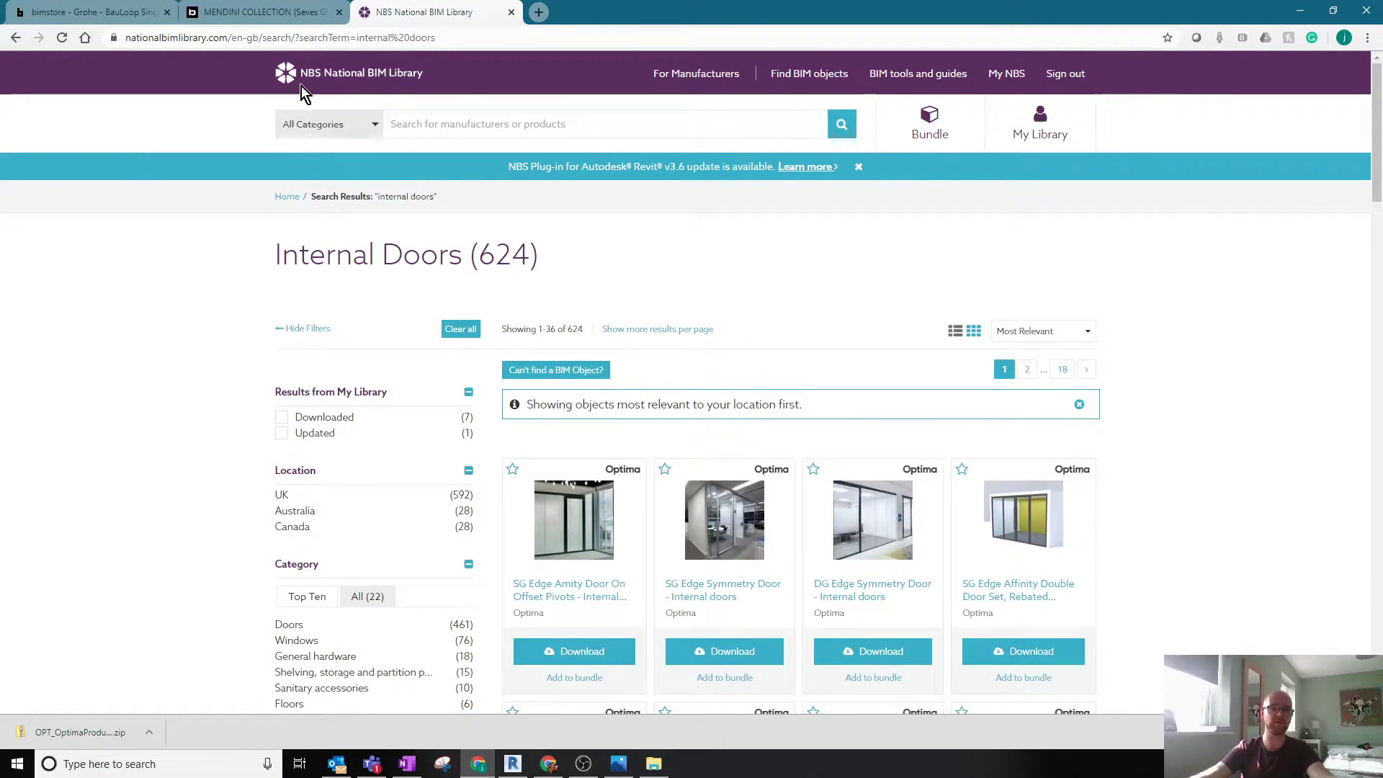
left_click(270, 12)
left_click(29, 12)
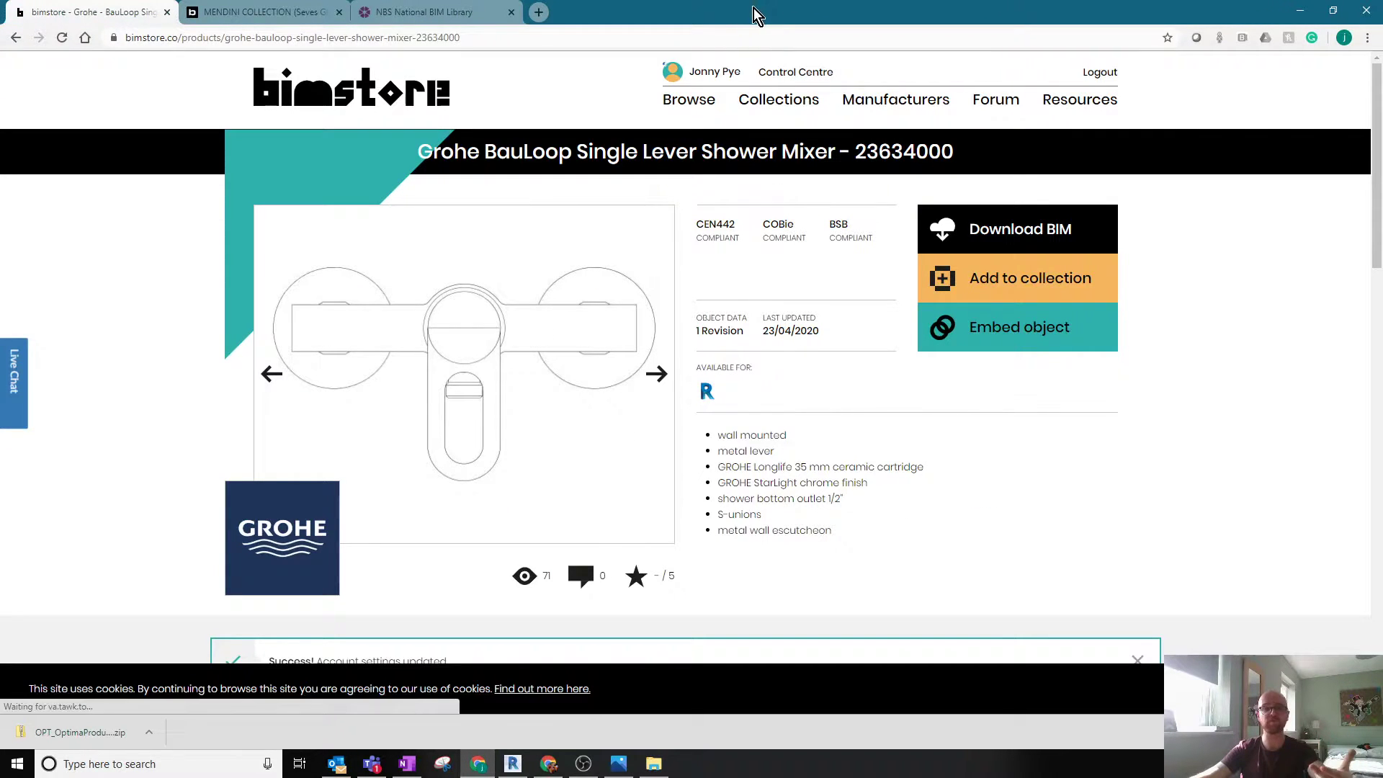
Move the browser off the screen to return to Revit and clear the door selection in the Level 0 floor plan.
left_click_drag(745, 7, 1382, 166)
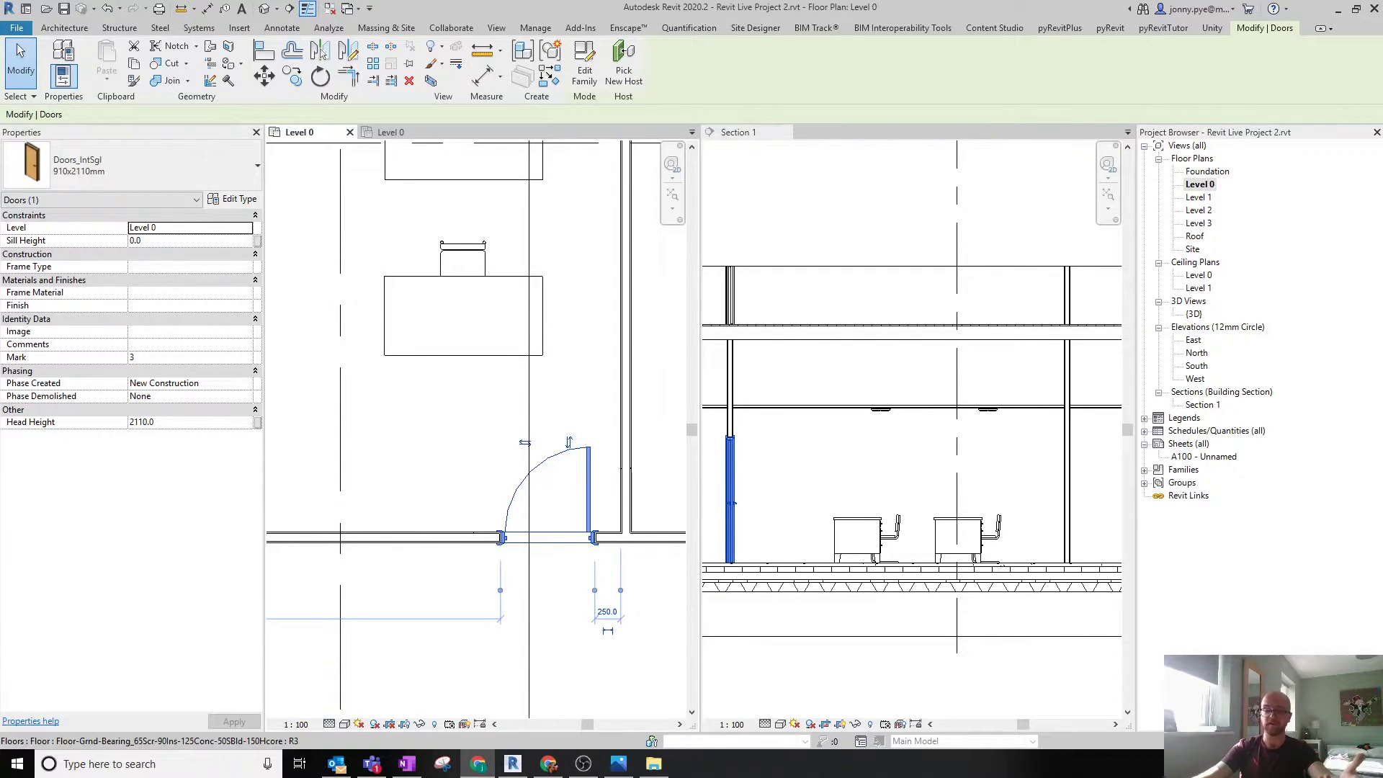
left_click(481, 476)
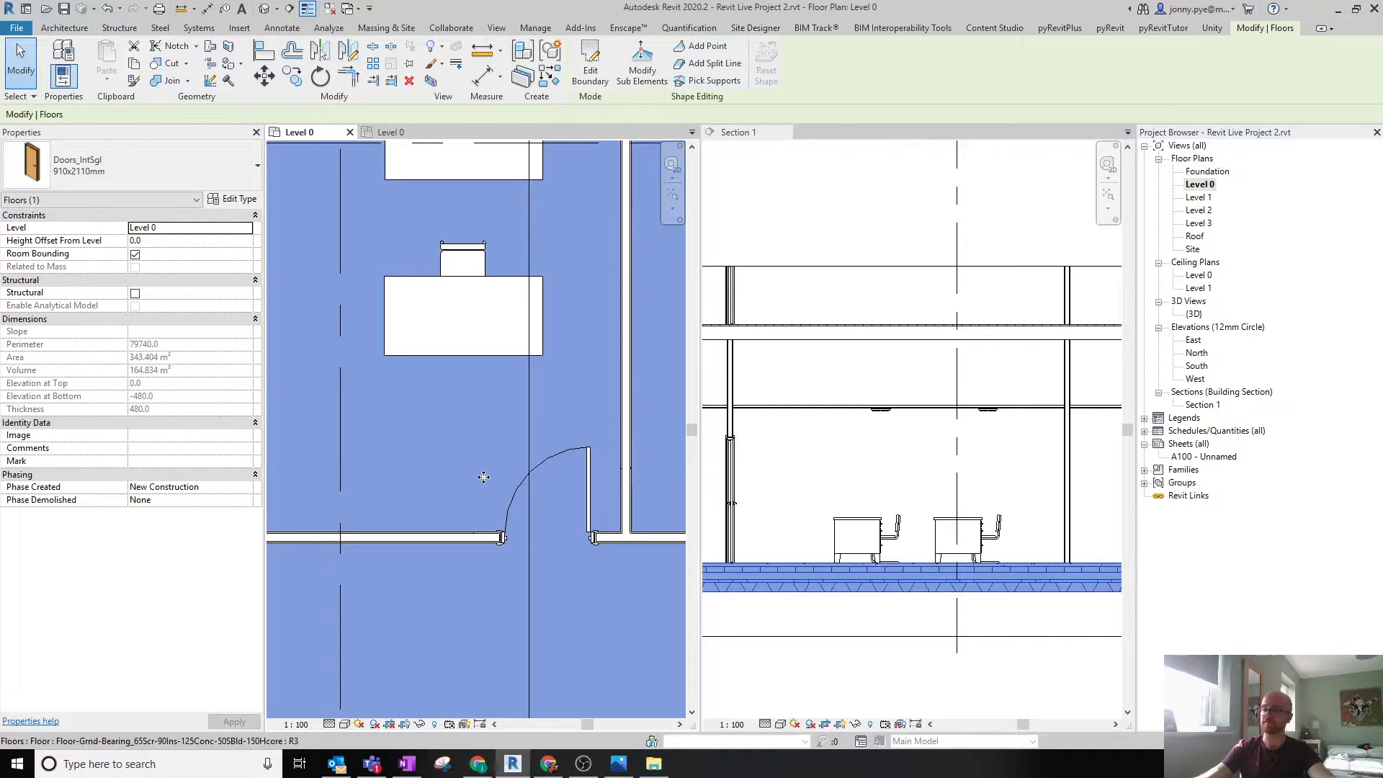
key("Escape")
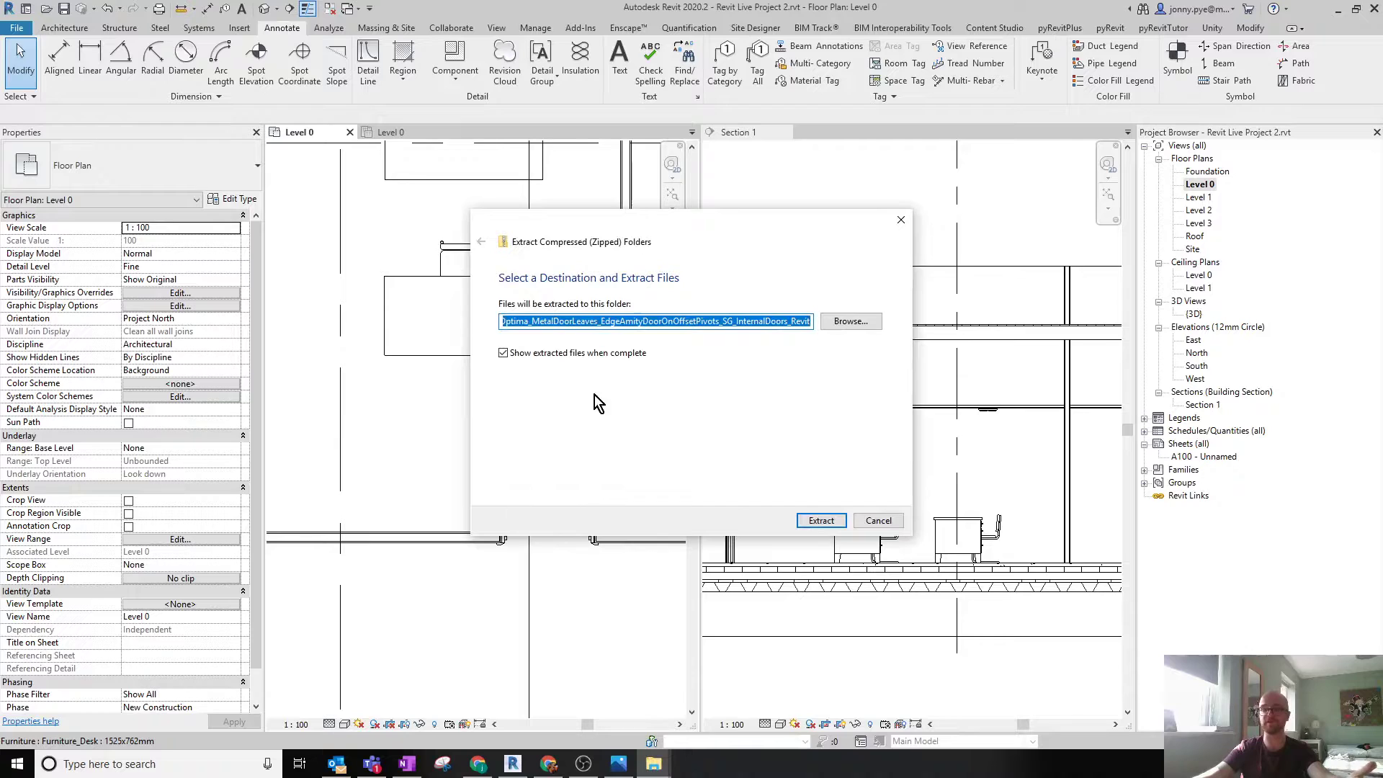
Extract the downloaded Optima internal door archive and try to load OPT_OptimaProductsLtd_MtlDoorLvs_EdgeAmitySGDoor-OffsetPivot.rfa into the Revit project.
left_click(821, 518)
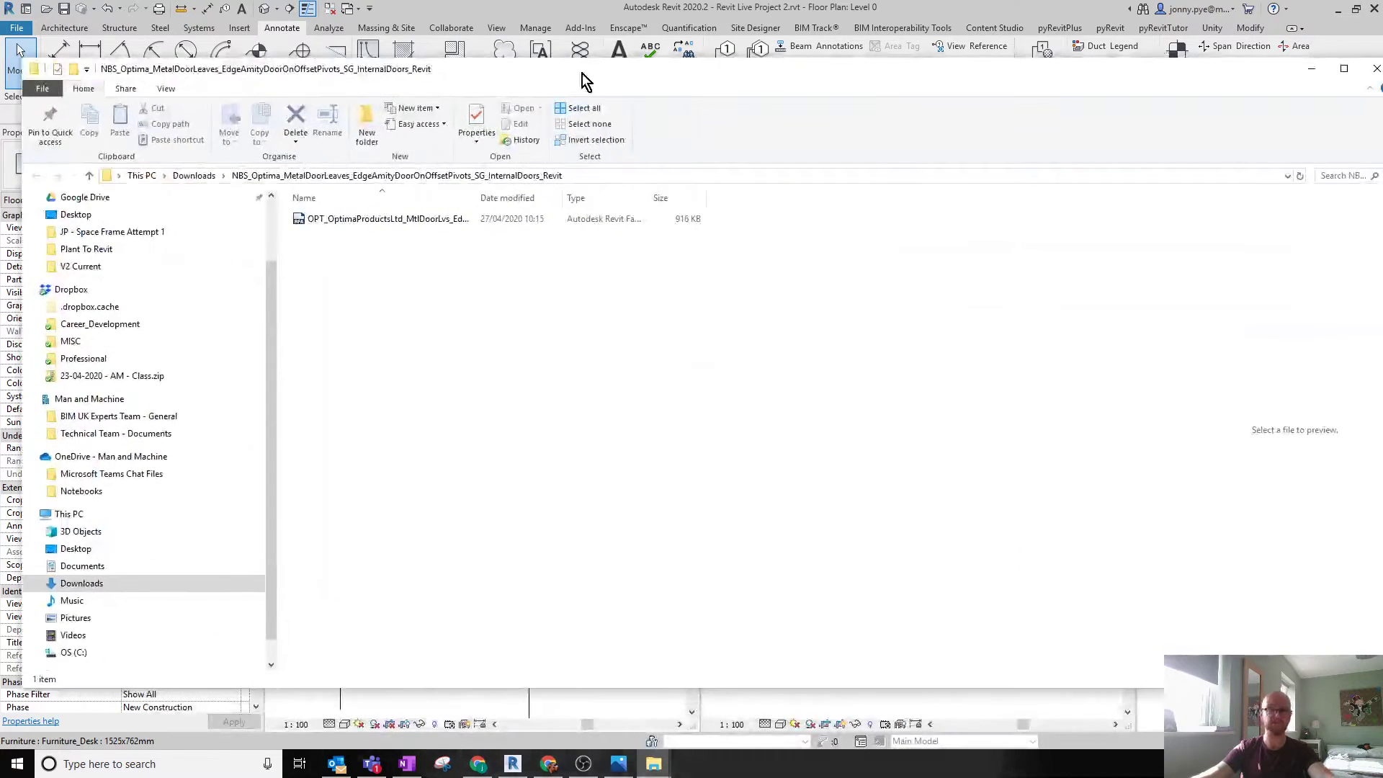
left_click_drag(533, 78, 1163, 102)
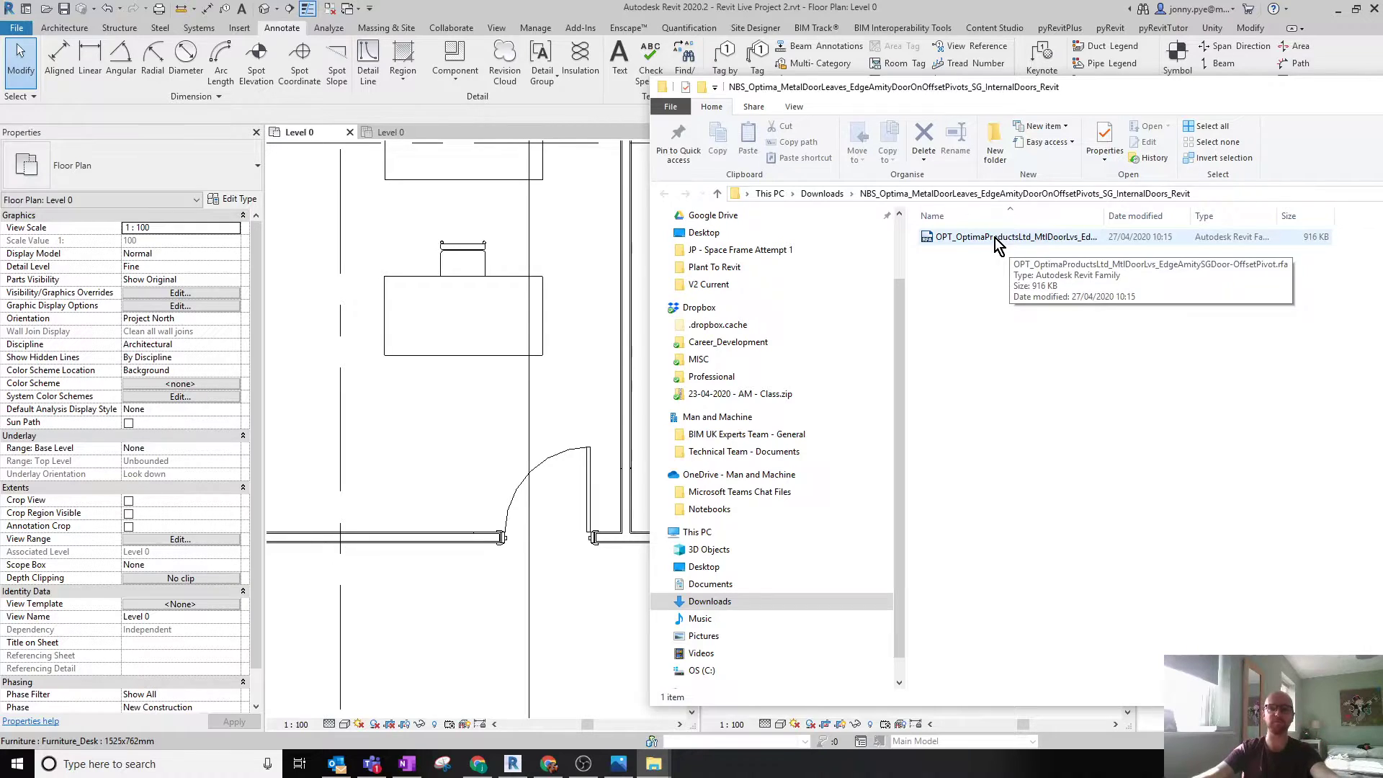
left_click_drag(995, 238, 577, 425)
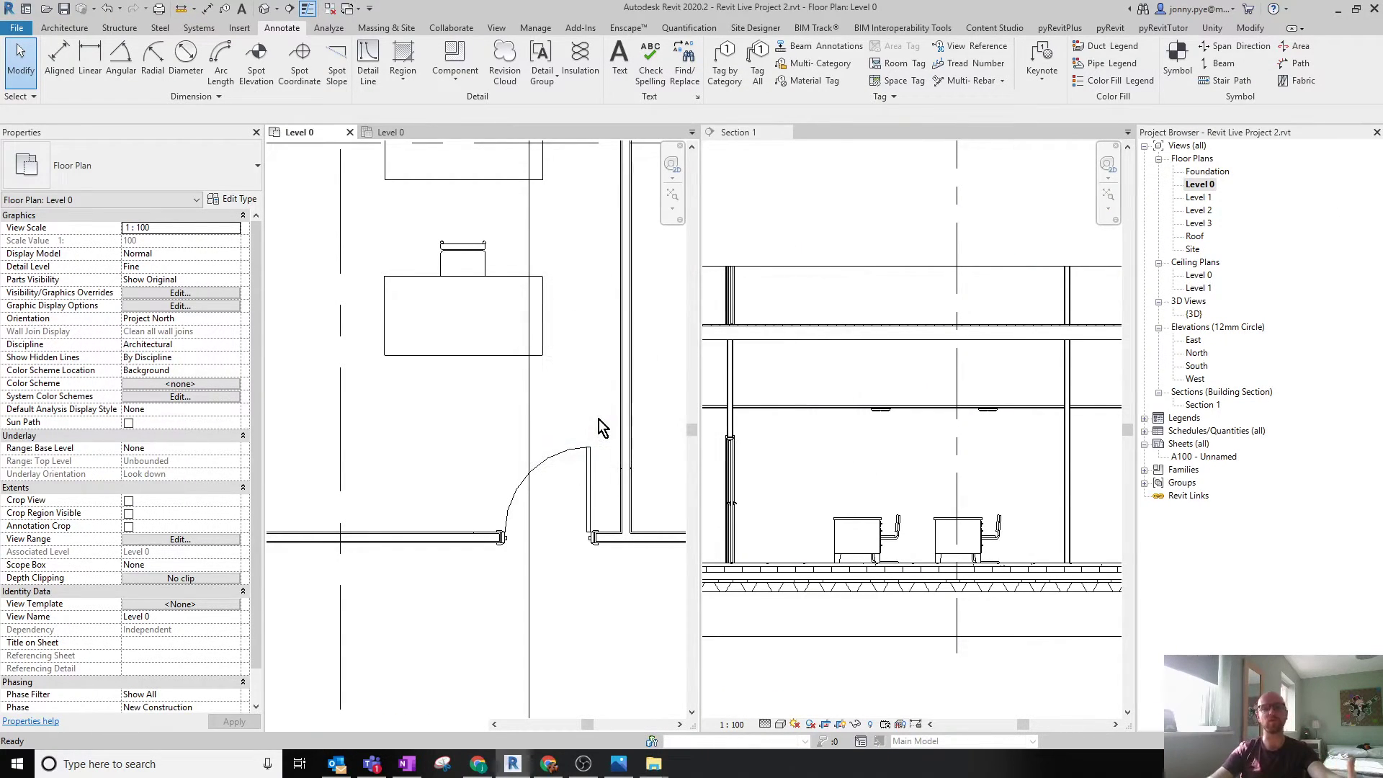
scroll(589, 495, "down", 2)
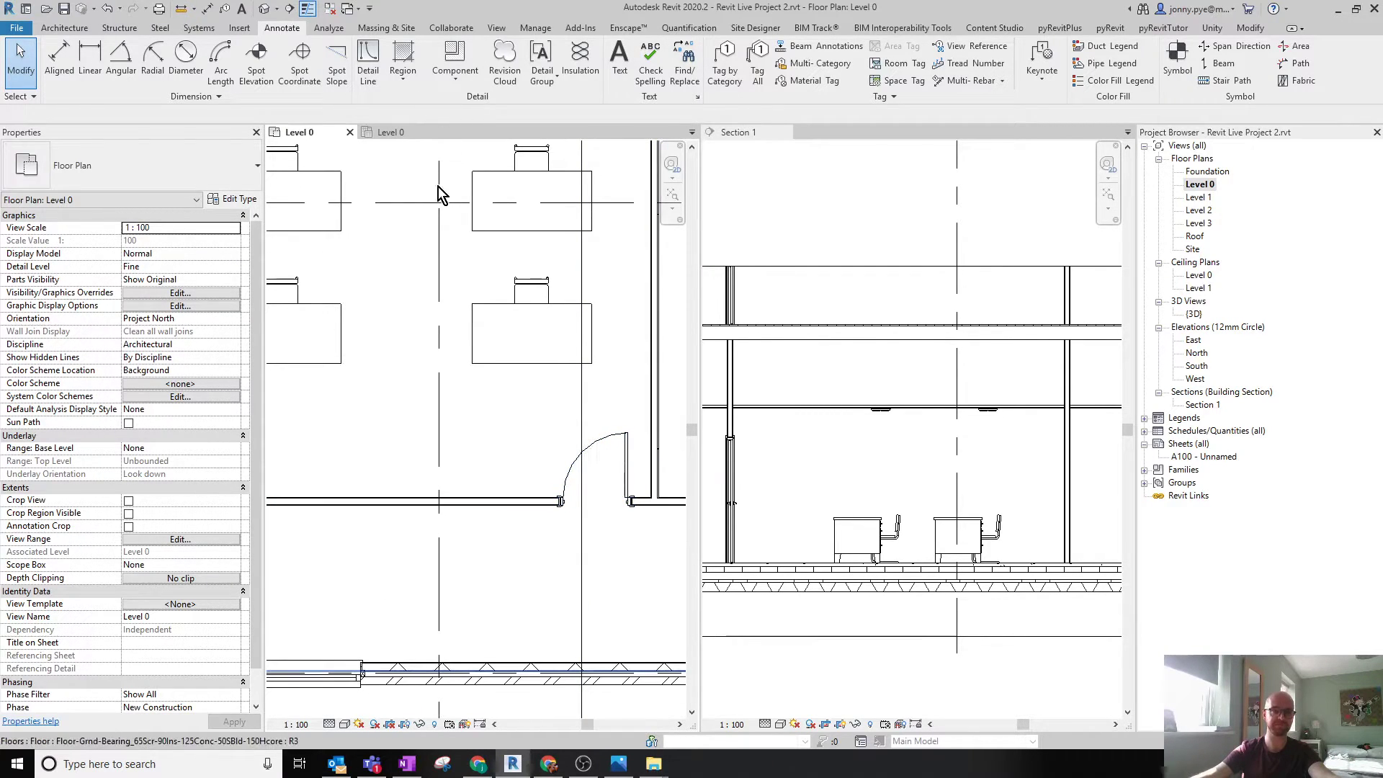
left_click(452, 61)
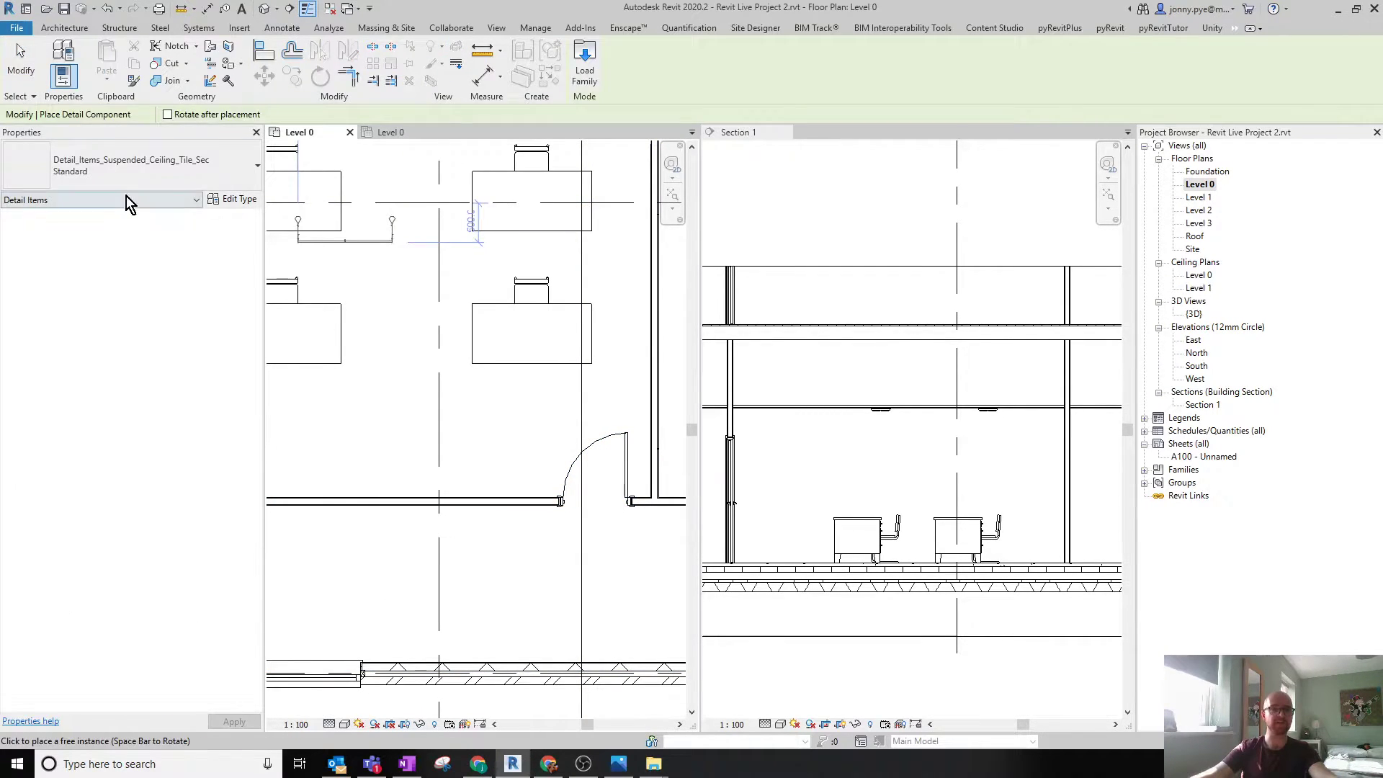
key("Escape")
scroll(510, 450, "down", 1)
mouse_move(487, 433)
middle_mouse_down()
mouse_move(517, 438)
mouse_move(472, 435)
middle_mouse_up()
scroll(541, 443, "up", 1)
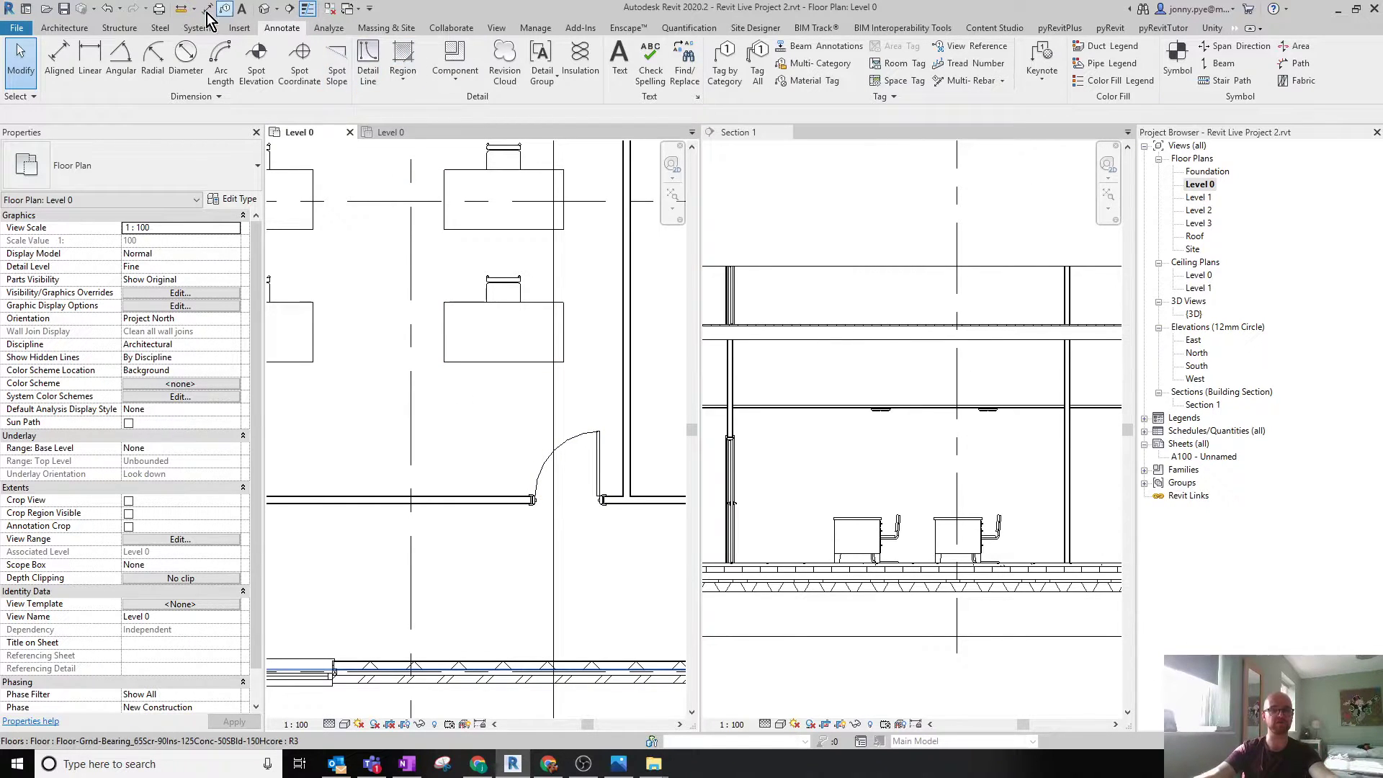
Start placing a door and review the door types available in the project.
left_click(64, 27)
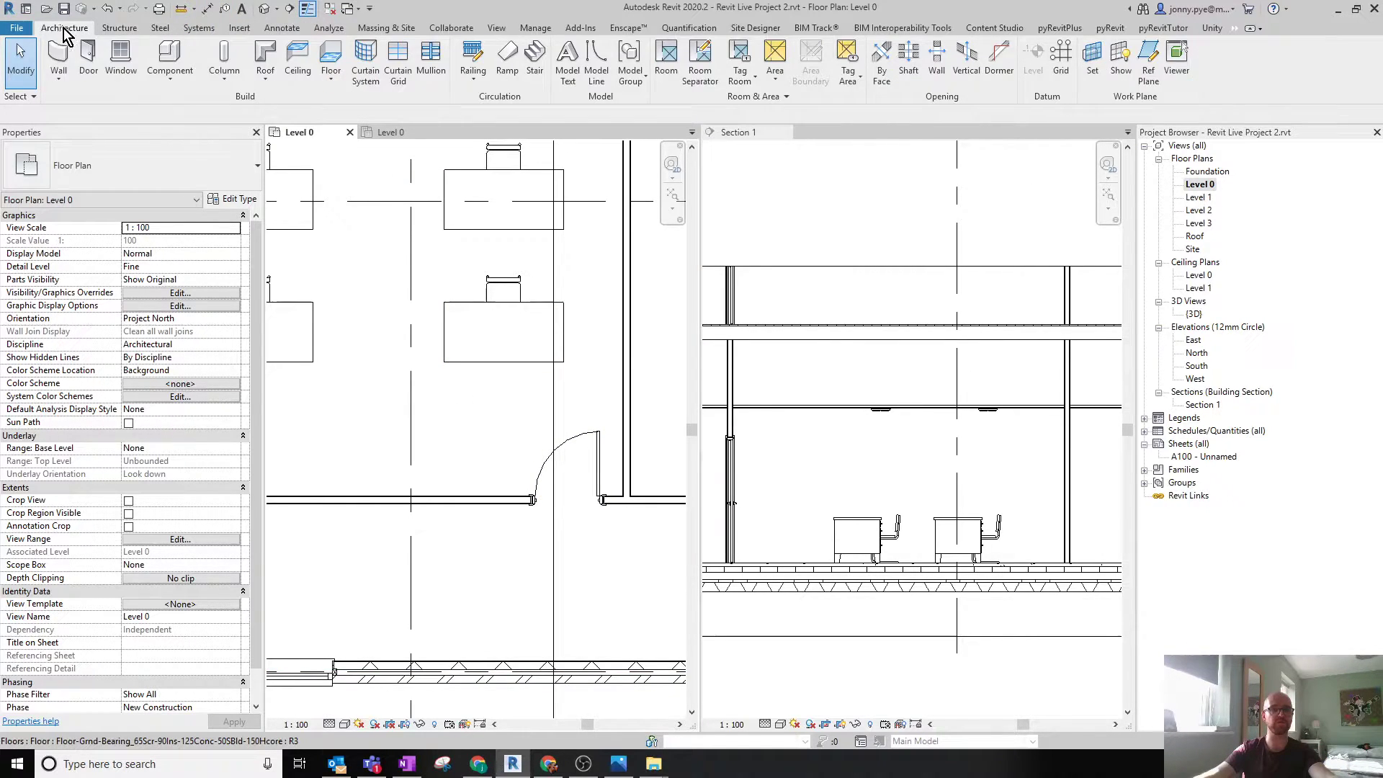
left_click(88, 58)
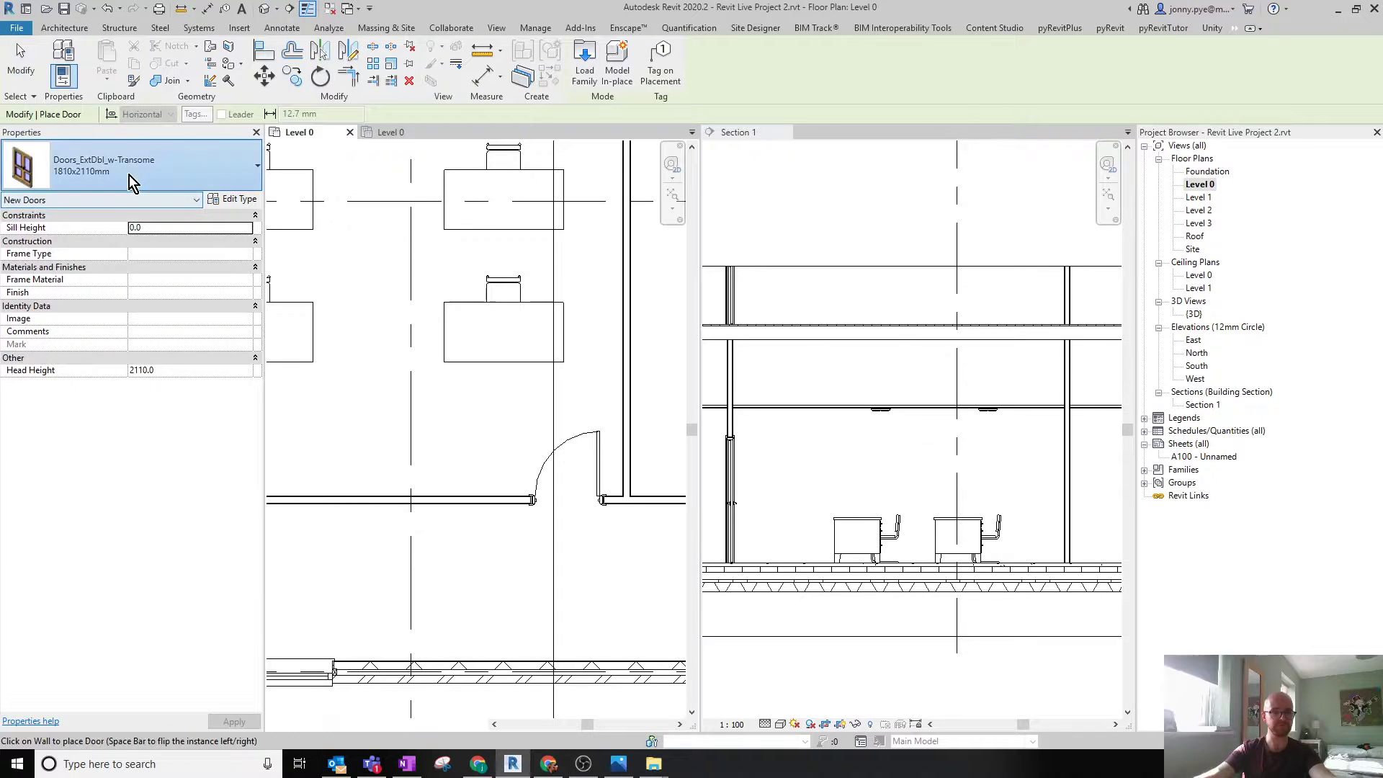
left_click(128, 175)
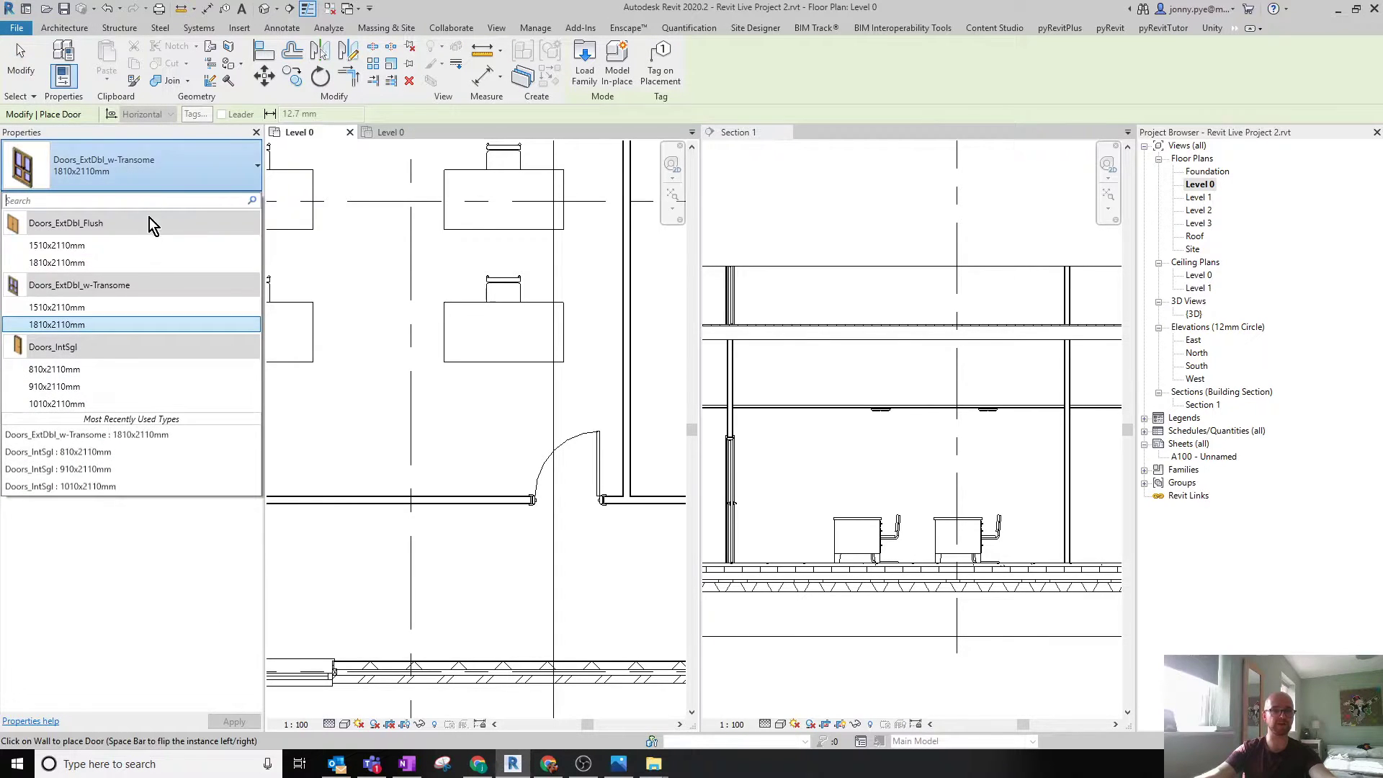
left_click(162, 175)
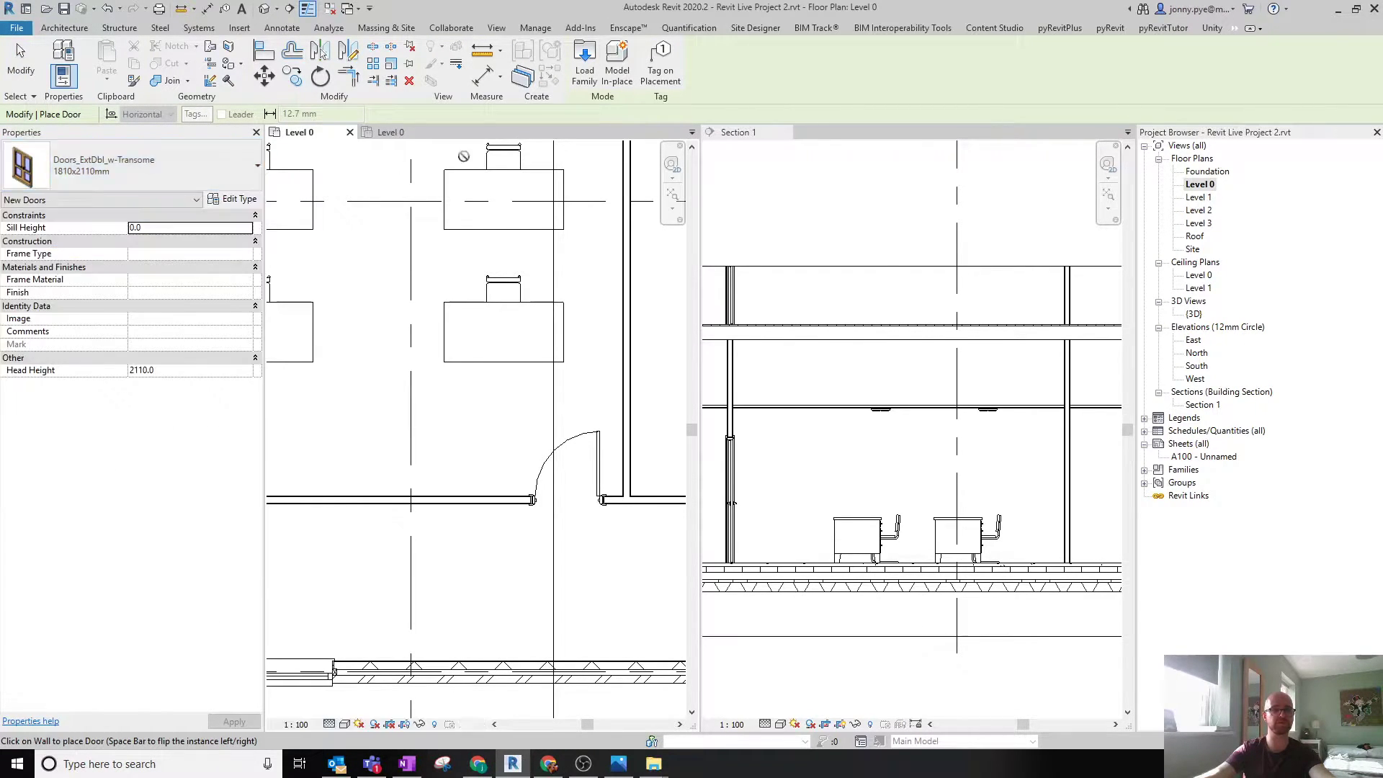
Load the double door family Doors_IntDbl_4.rfa from the Internal Doors folder of the UK family library.
left_click(595, 68)
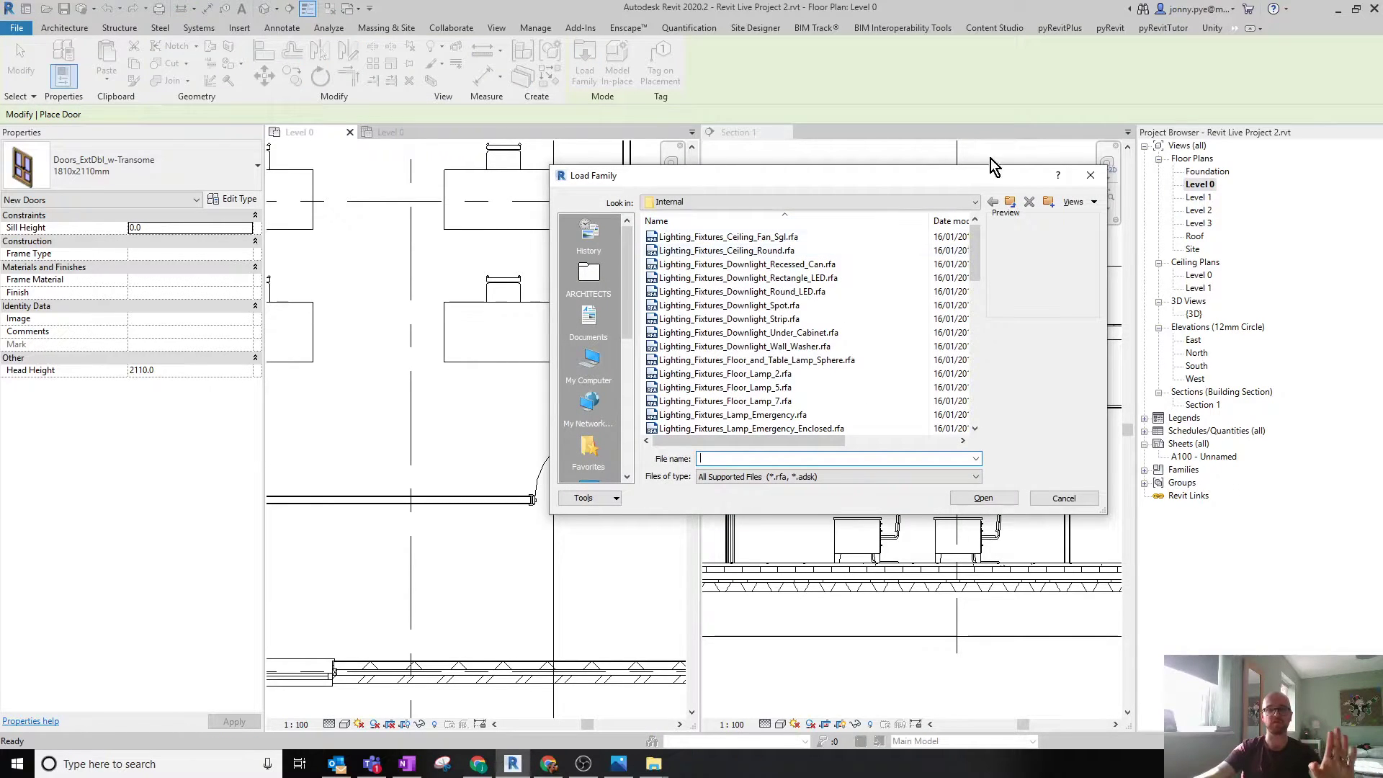
left_click(1010, 202)
left_click(1012, 203)
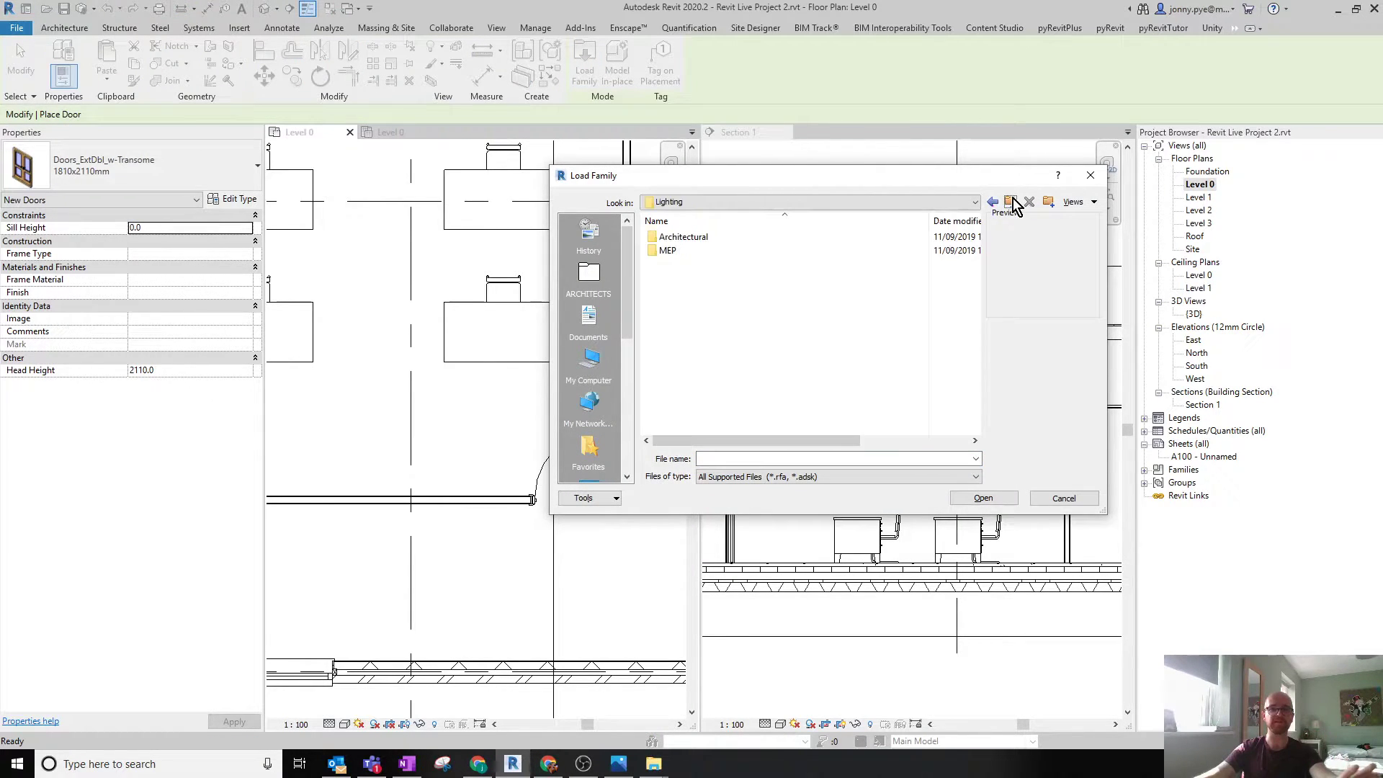
left_click(1012, 201)
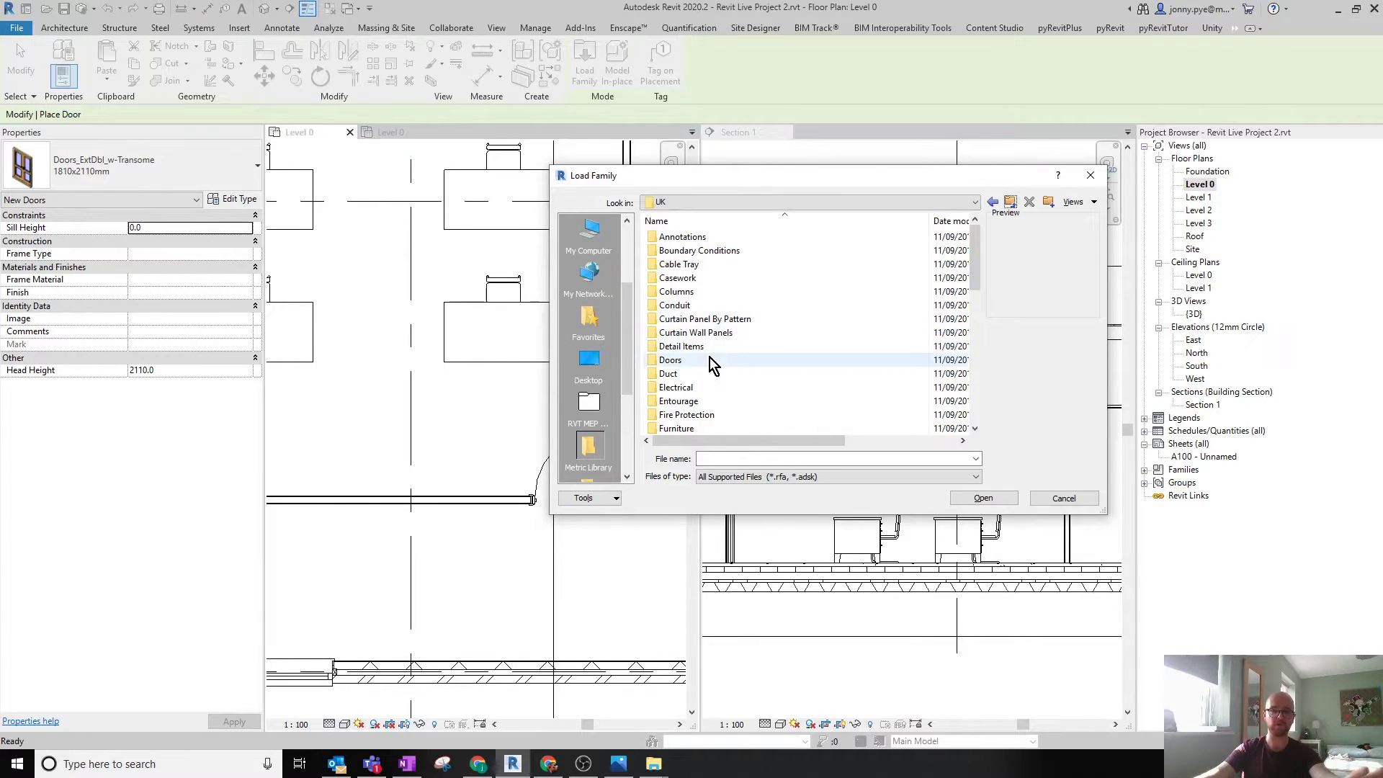
double_click(710, 357)
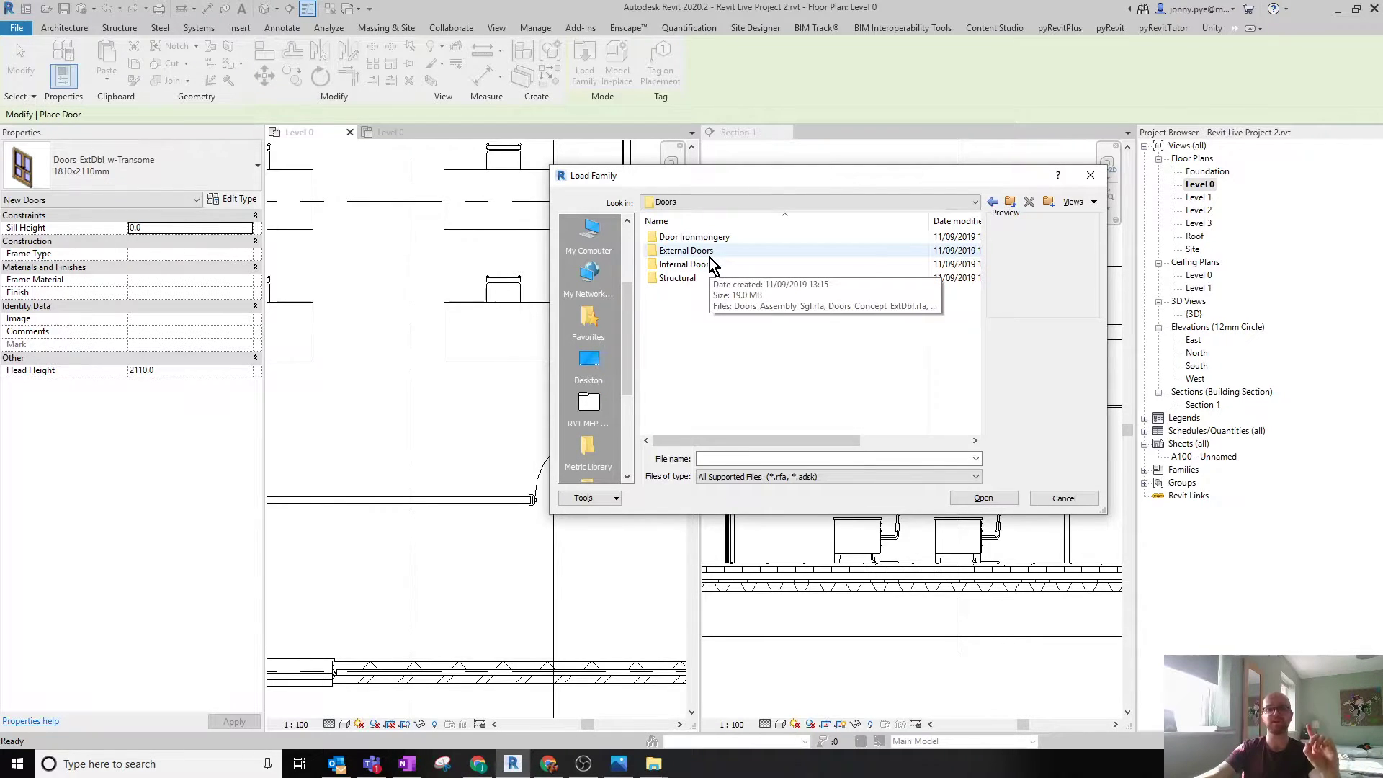
double_click(710, 265)
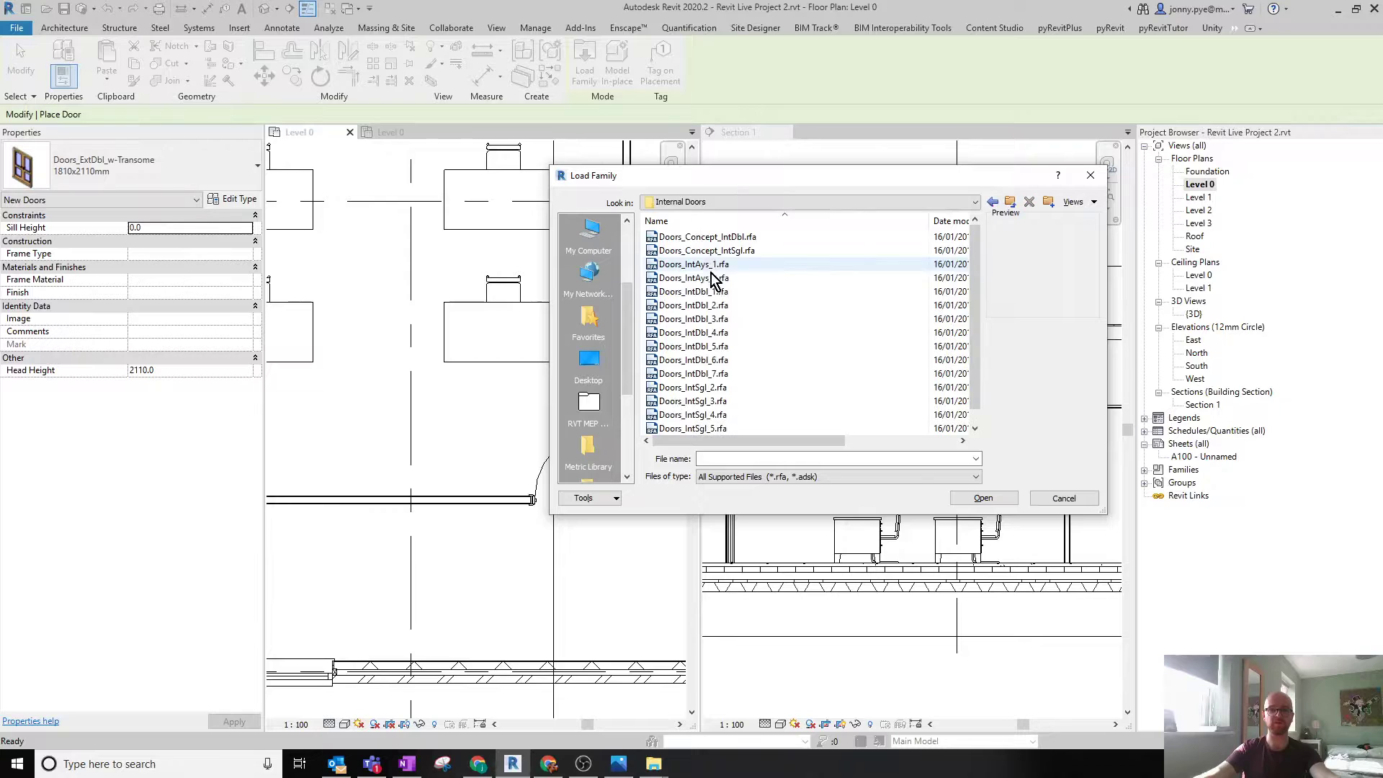
left_click(709, 278)
key("Down")
key("Down")
key("Down")
key("Down")
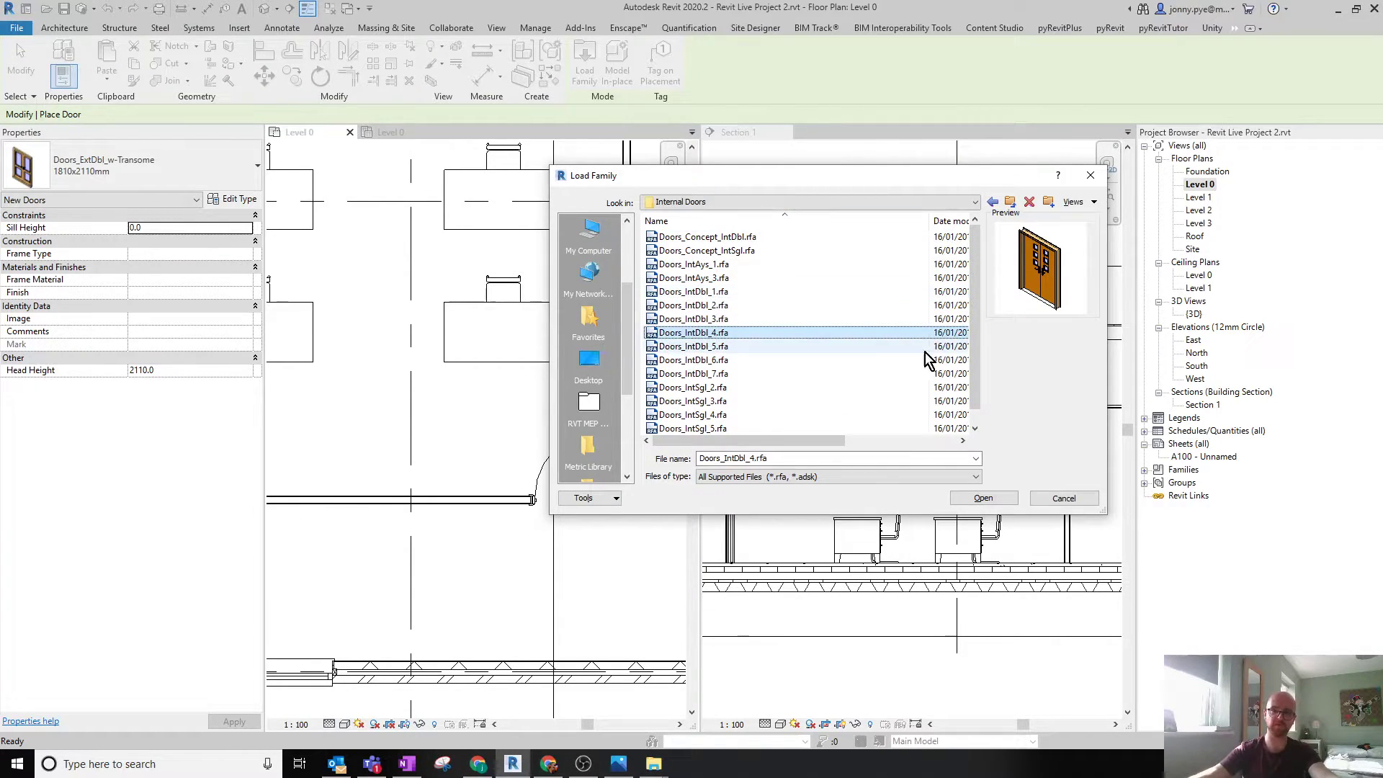
key("Return")
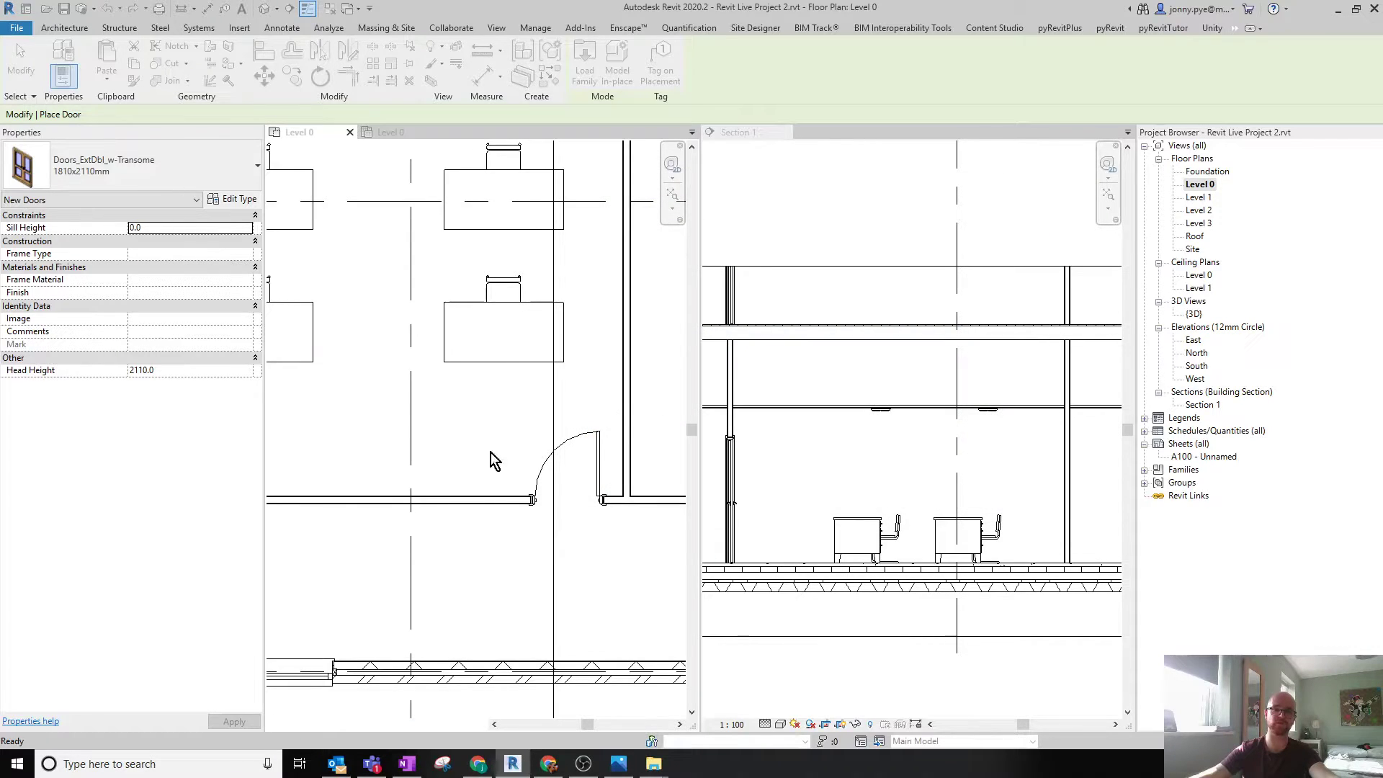
Place a Doors_IntDbl_4 1810x2110mm door in the room's corridor wall, opening inwards, about 500 mm from the left-hand partition.
scroll(386, 469, "down", 1)
middle_click_drag(386, 469, 526, 463)
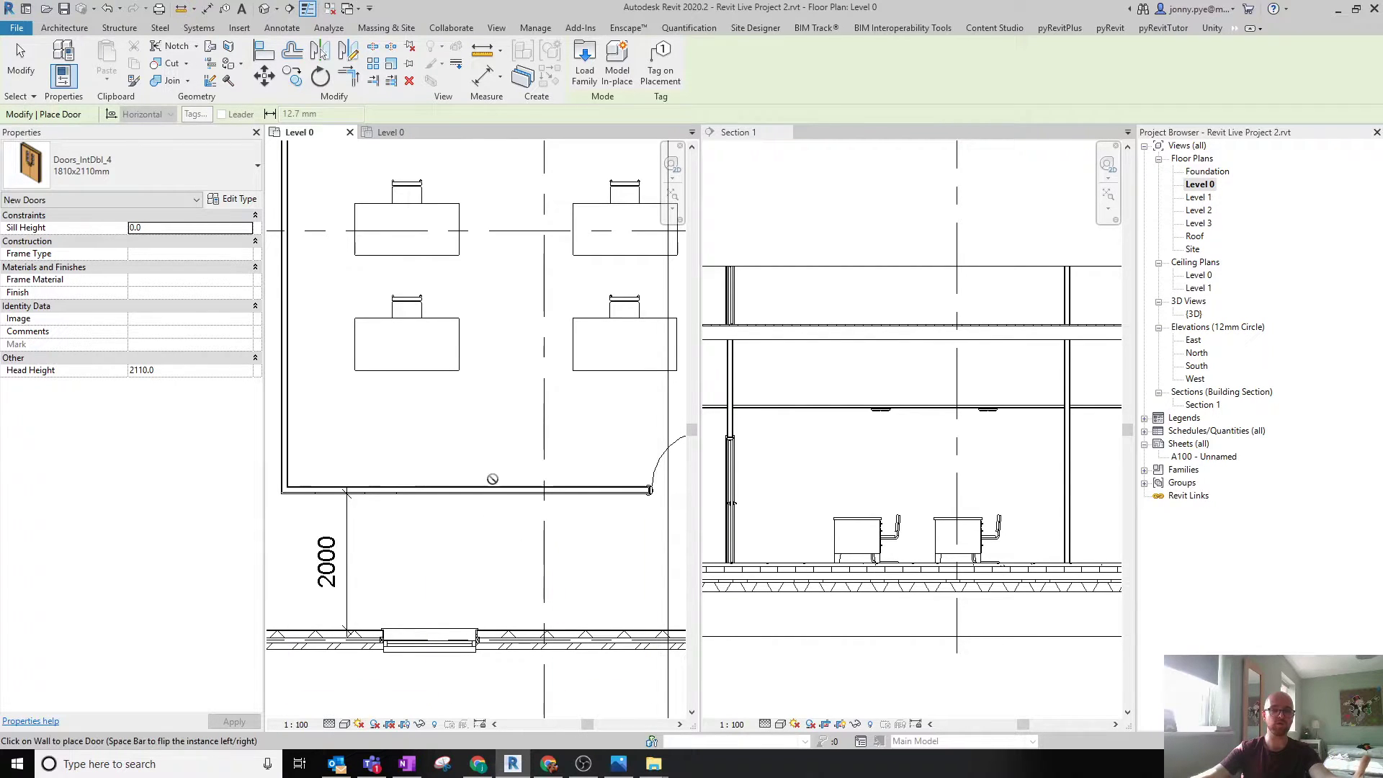
middle_click_drag(525, 472, 459, 475)
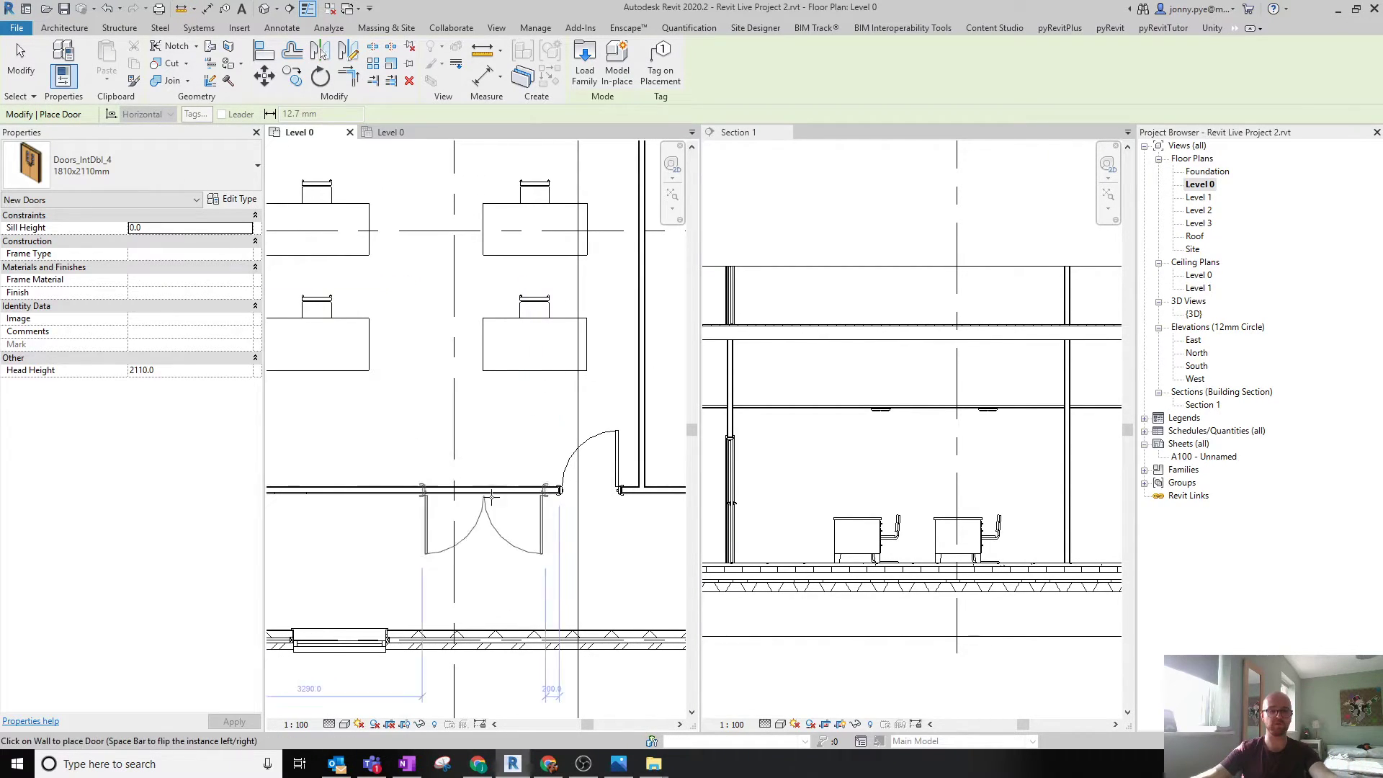
middle_click_drag(338, 493, 538, 508)
left_click(477, 505)
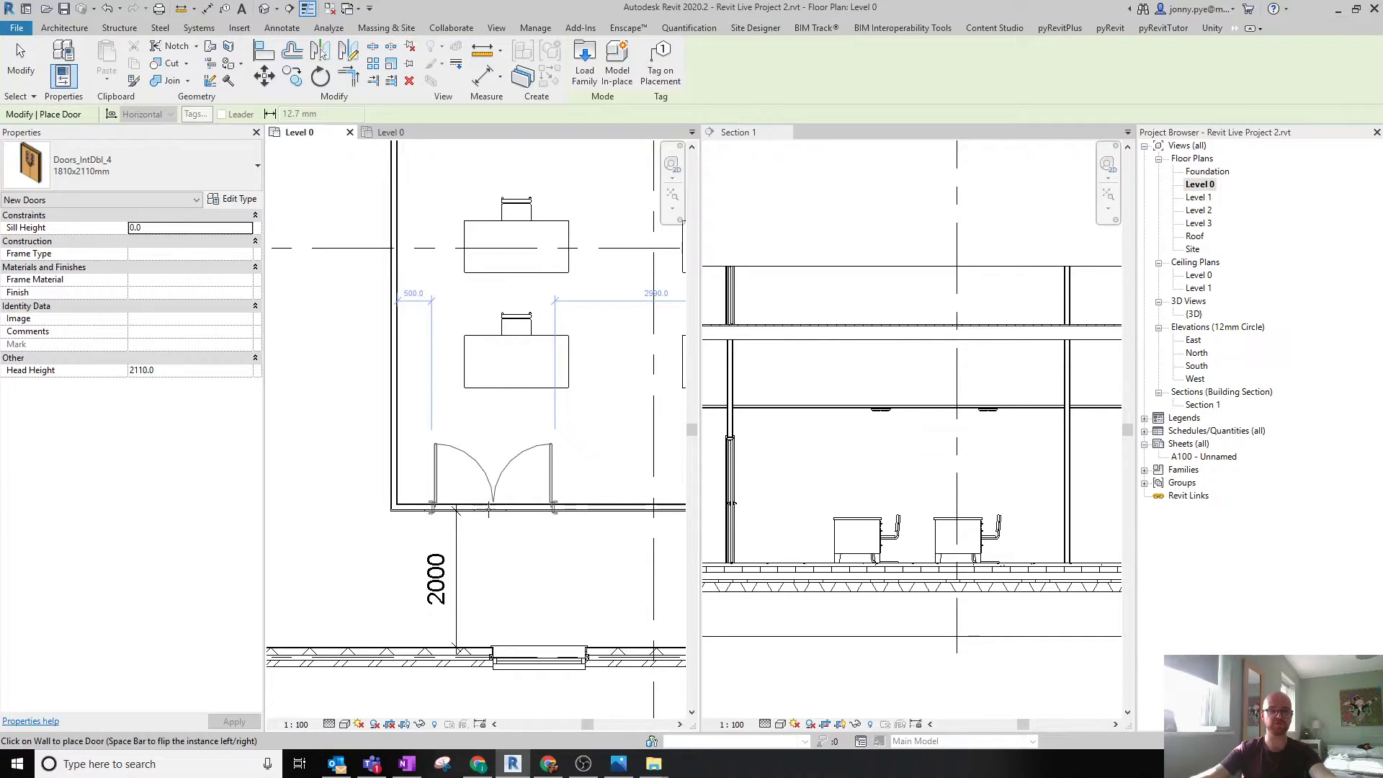
key("Escape")
key("Escape")
Delete the 910x2110mm single internal door at the other end of the room's corridor wall.
middle_click_drag(559, 580, 413, 569)
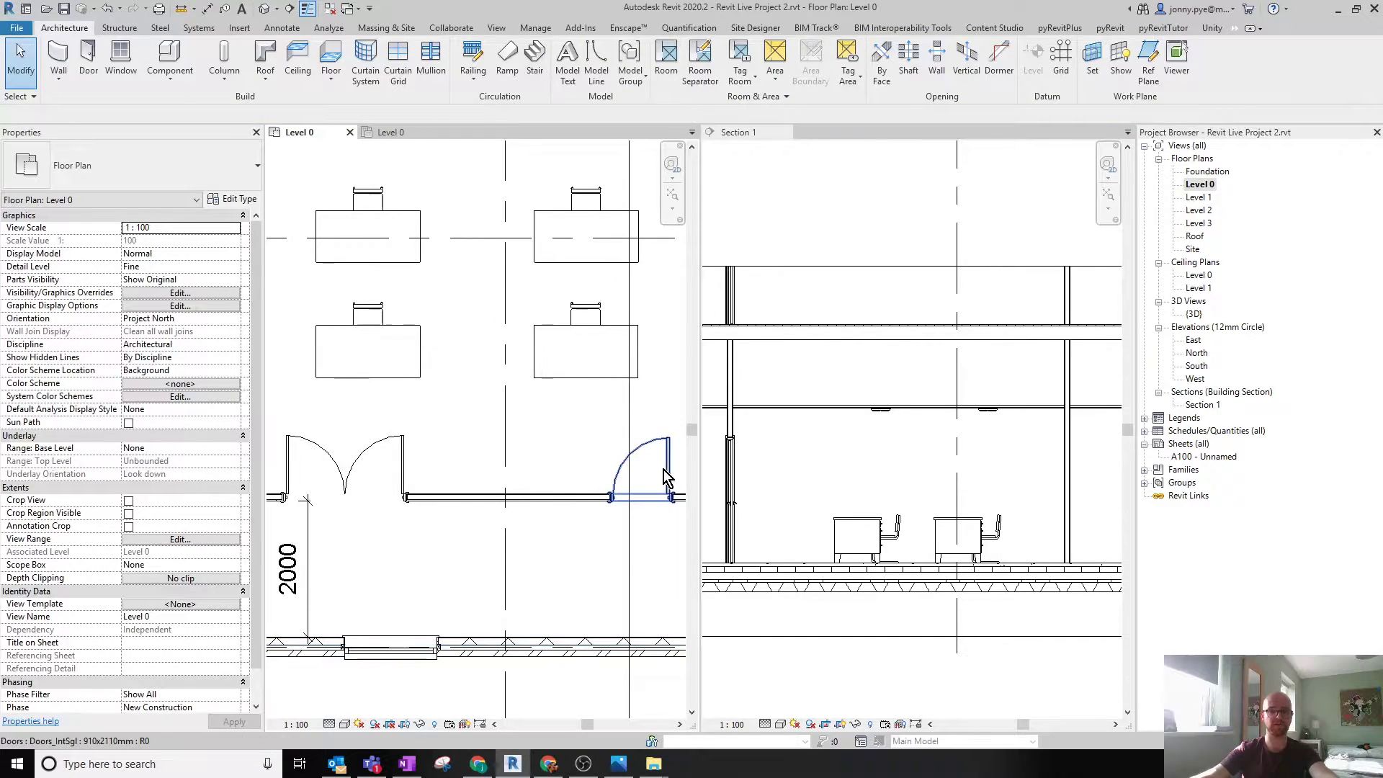
left_click(664, 468)
key("Delete")
scroll(547, 450, "down", 2)
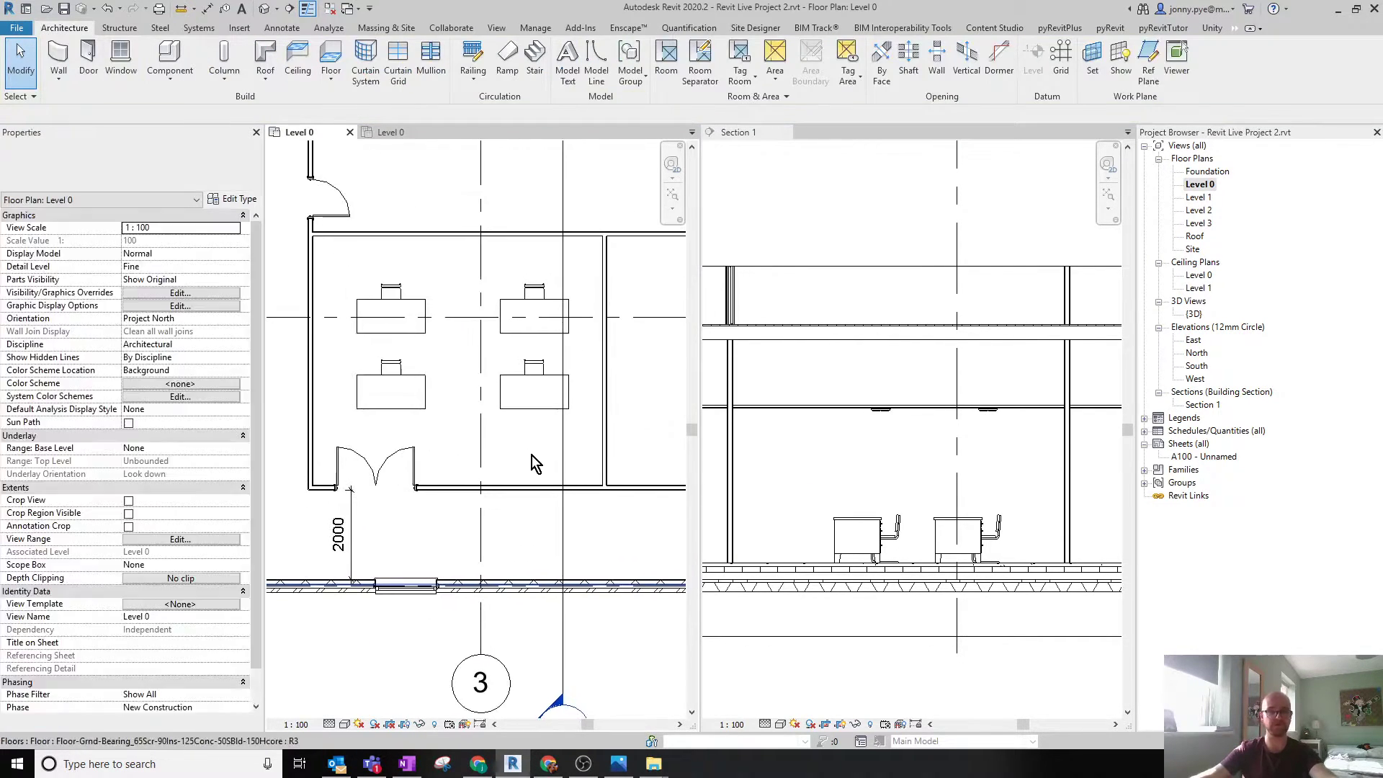
scroll(331, 524, "up", 2)
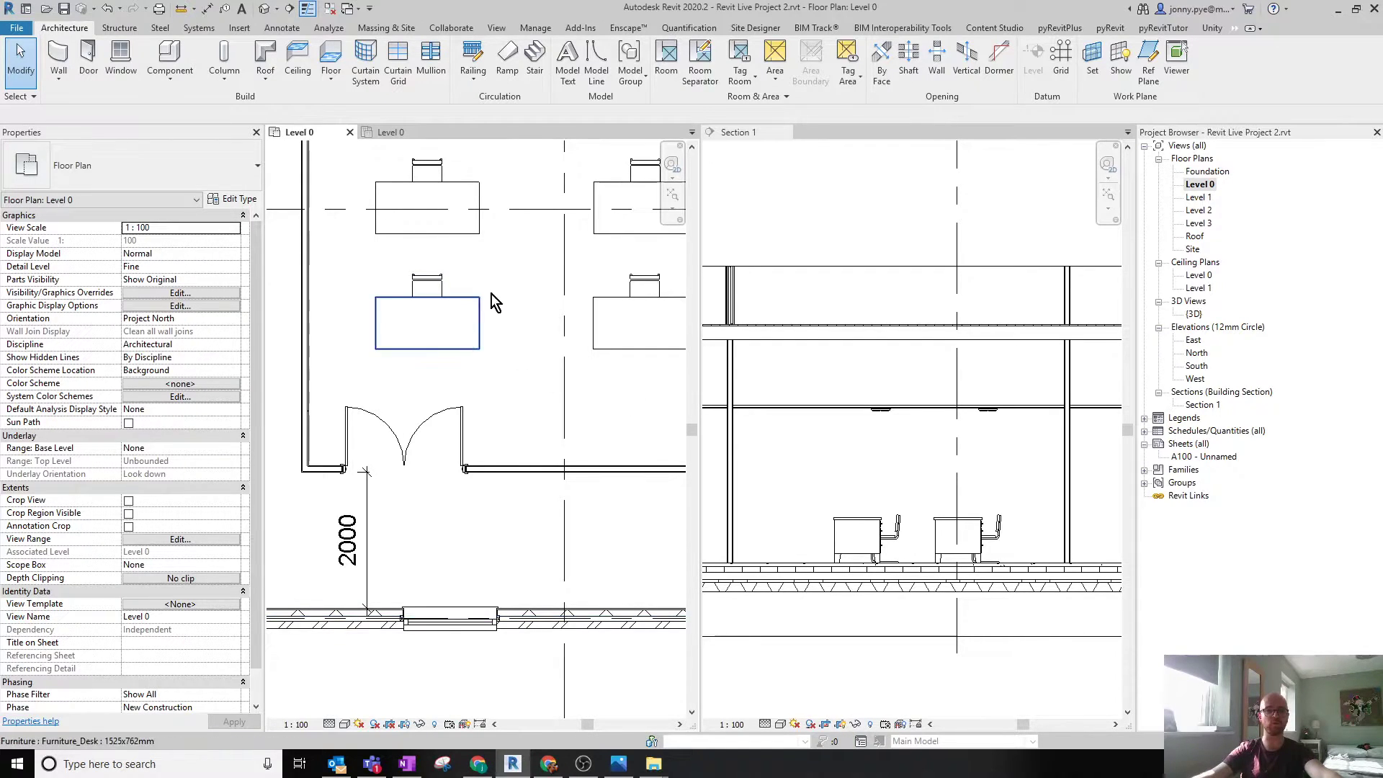
Select the chair at the room's upper-left desk, inspect its family properties, and clear the selection.
scroll(462, 347, "down", 3)
middle_click_drag(482, 293, 463, 376)
scroll(468, 333, "up", 4)
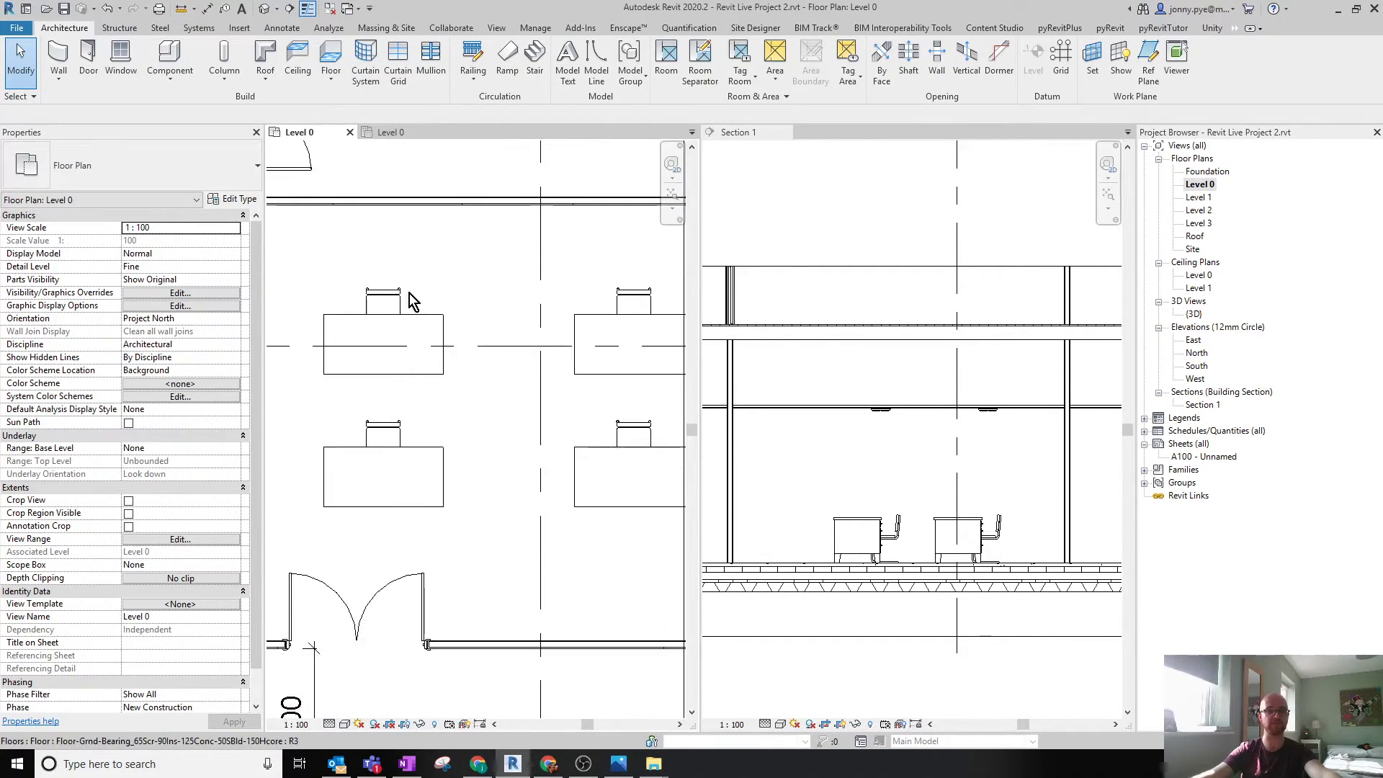
left_click(402, 297)
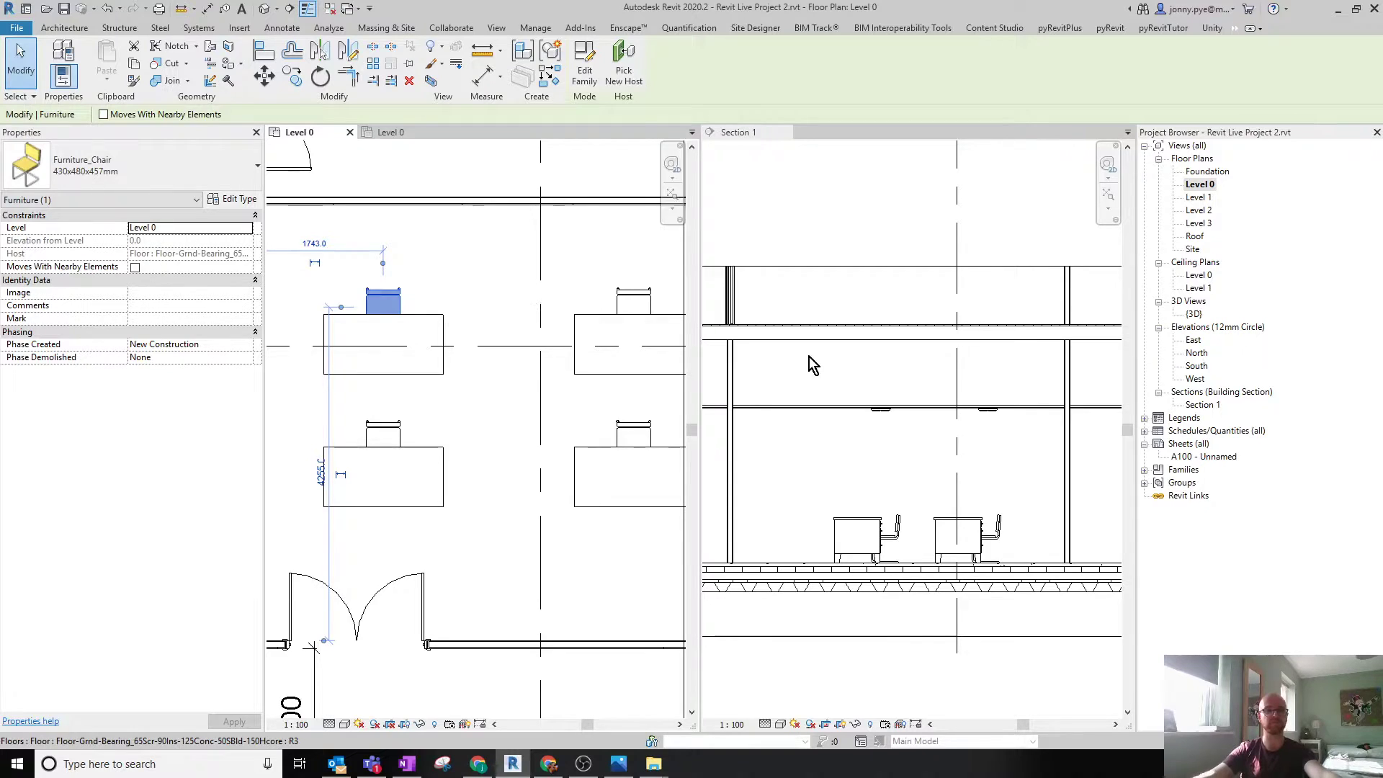
scroll(452, 443, "down", 3)
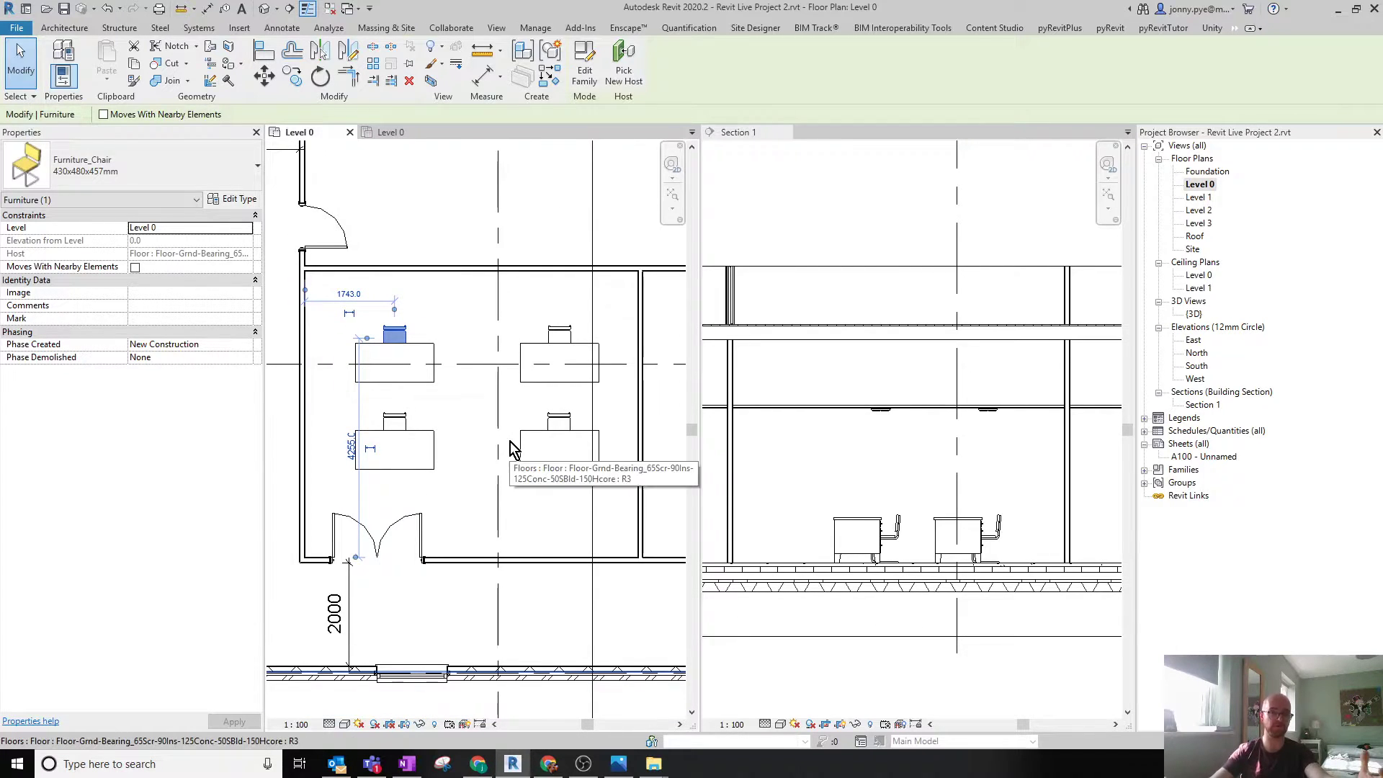
scroll(511, 443, "down", 2)
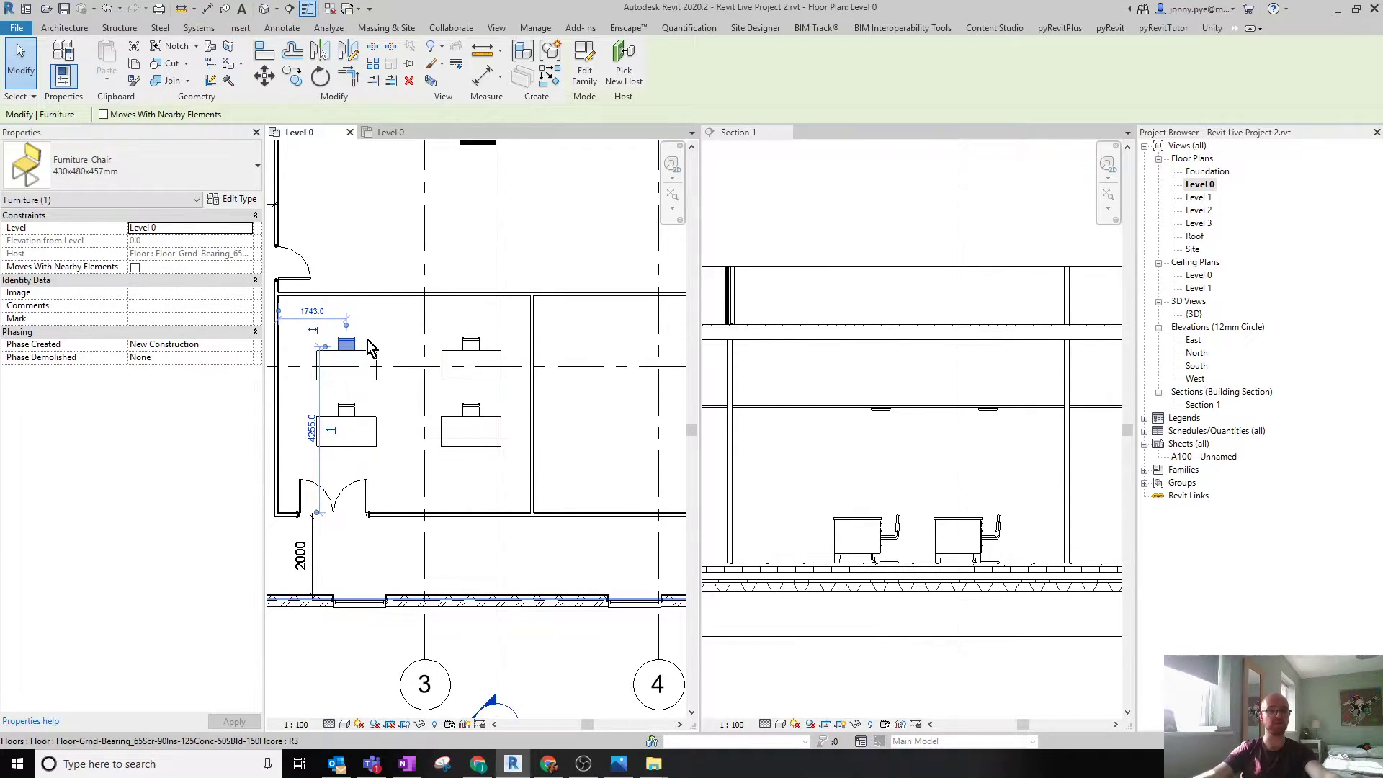
left_click(375, 276)
key("Escape")
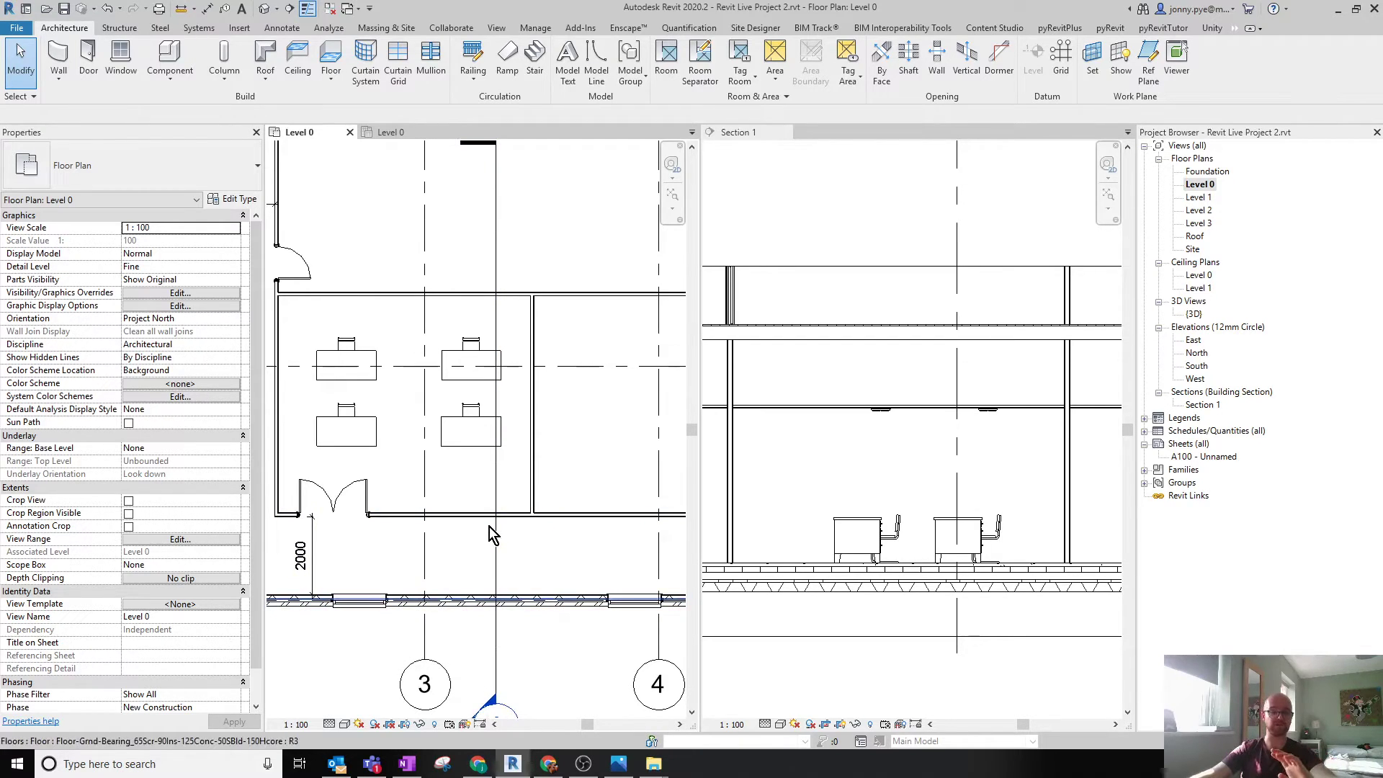
middle_click_drag(474, 481, 494, 510)
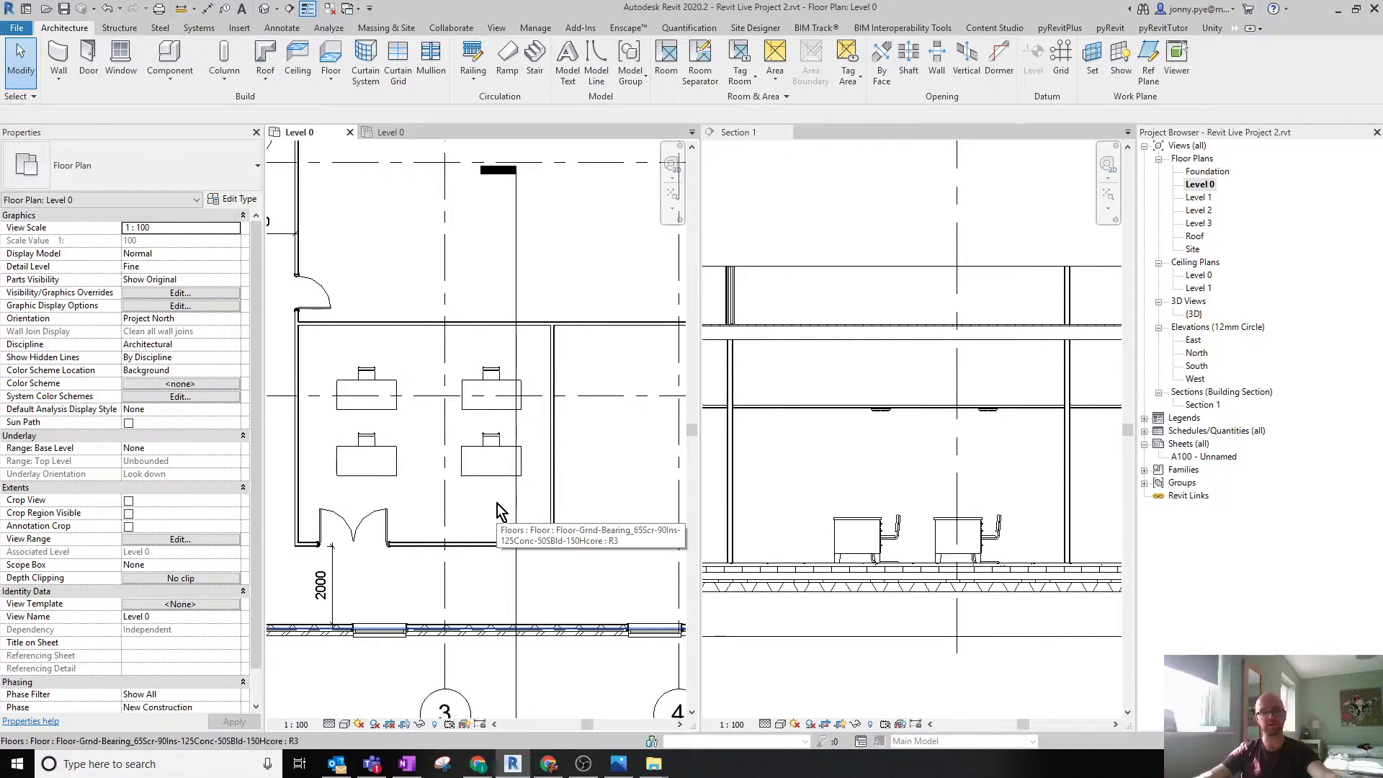
scroll(479, 531, "up", 2)
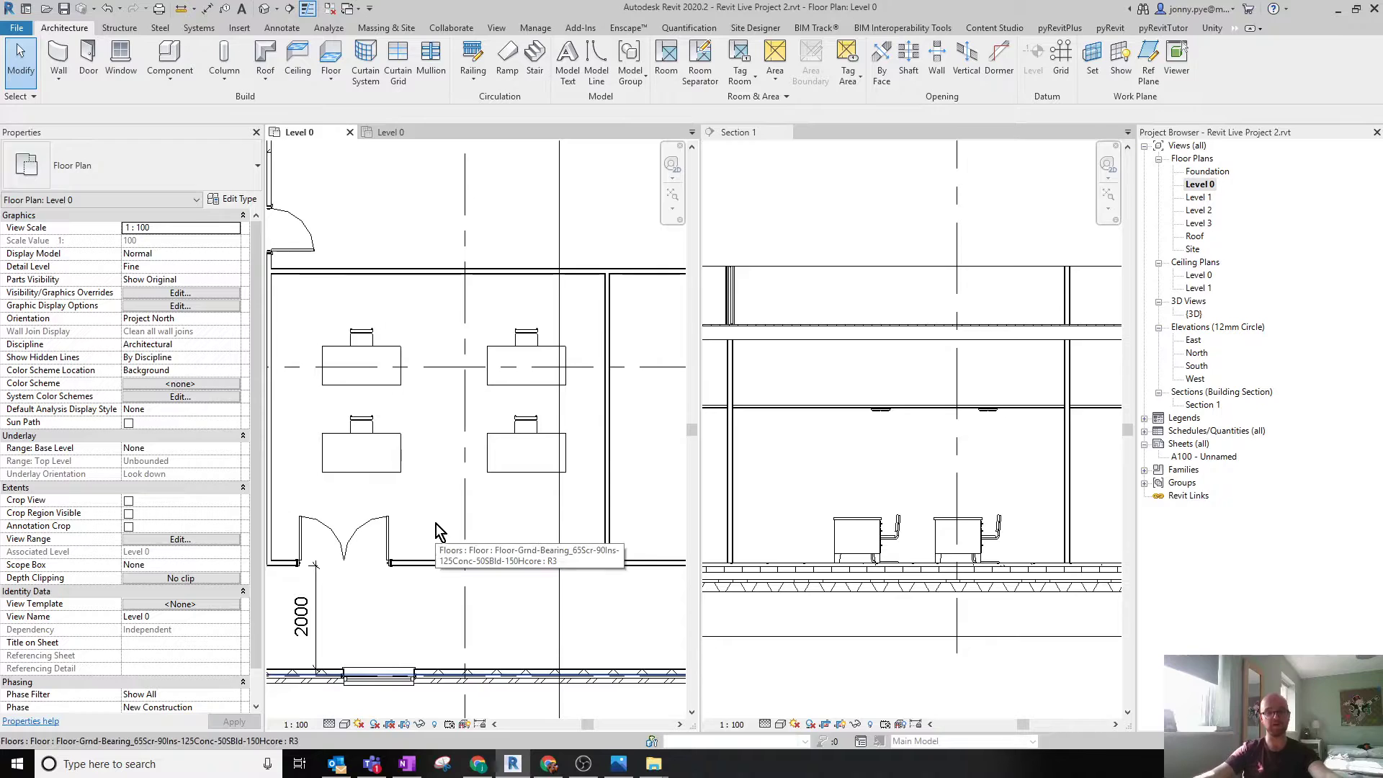
scroll(394, 411, "up", 2)
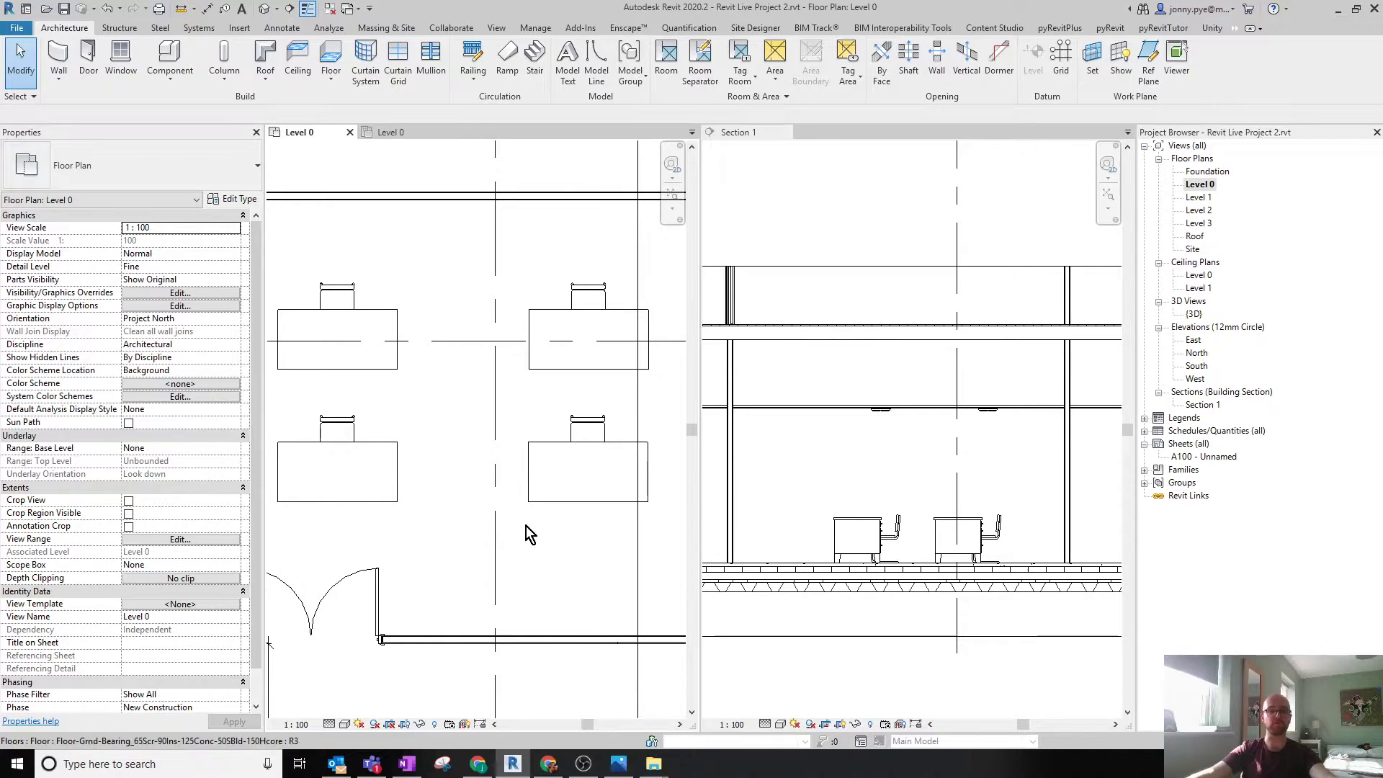
scroll(569, 394, "down", 3)
middle_click_drag(564, 398, 522, 433)
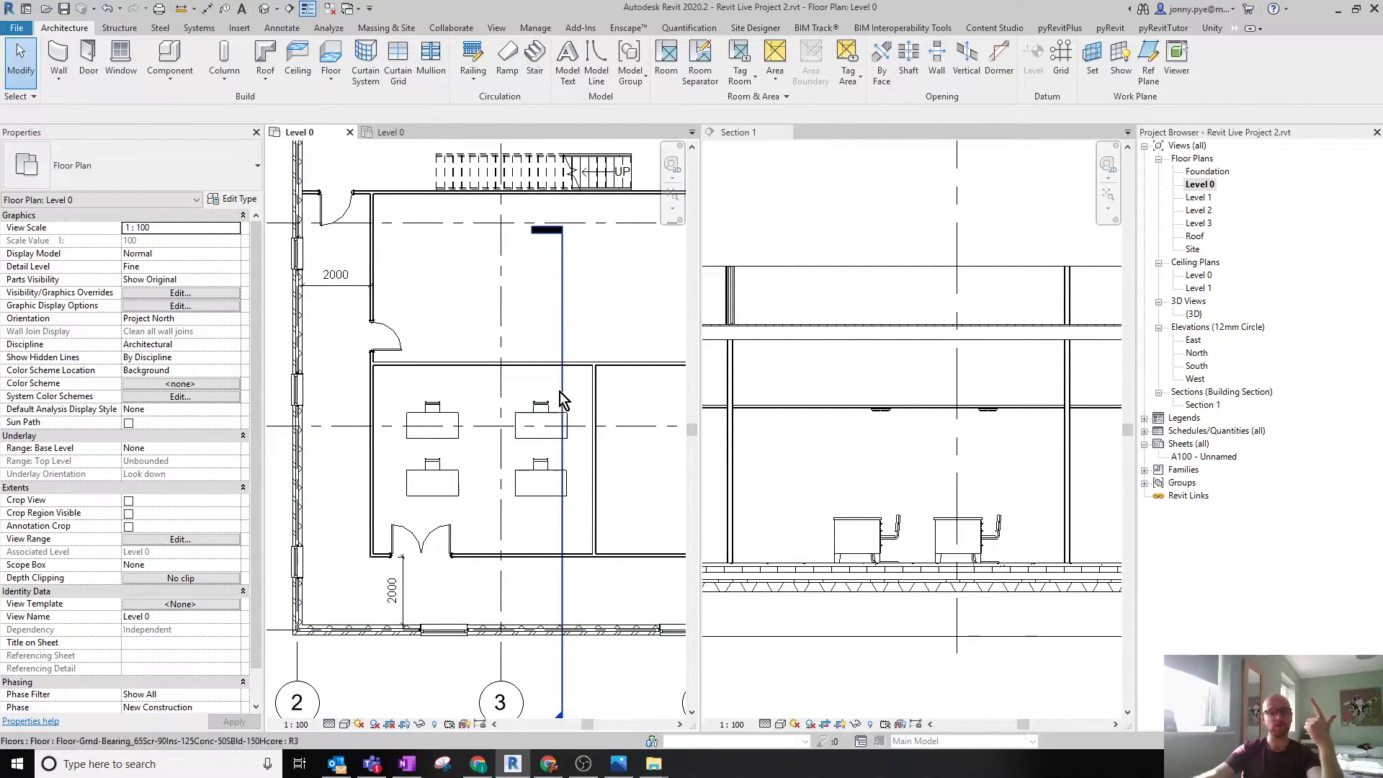
Start loading a family and go up from the Internal Doors folder to the main UK library folder.
middle_click_drag(482, 576, 380, 584)
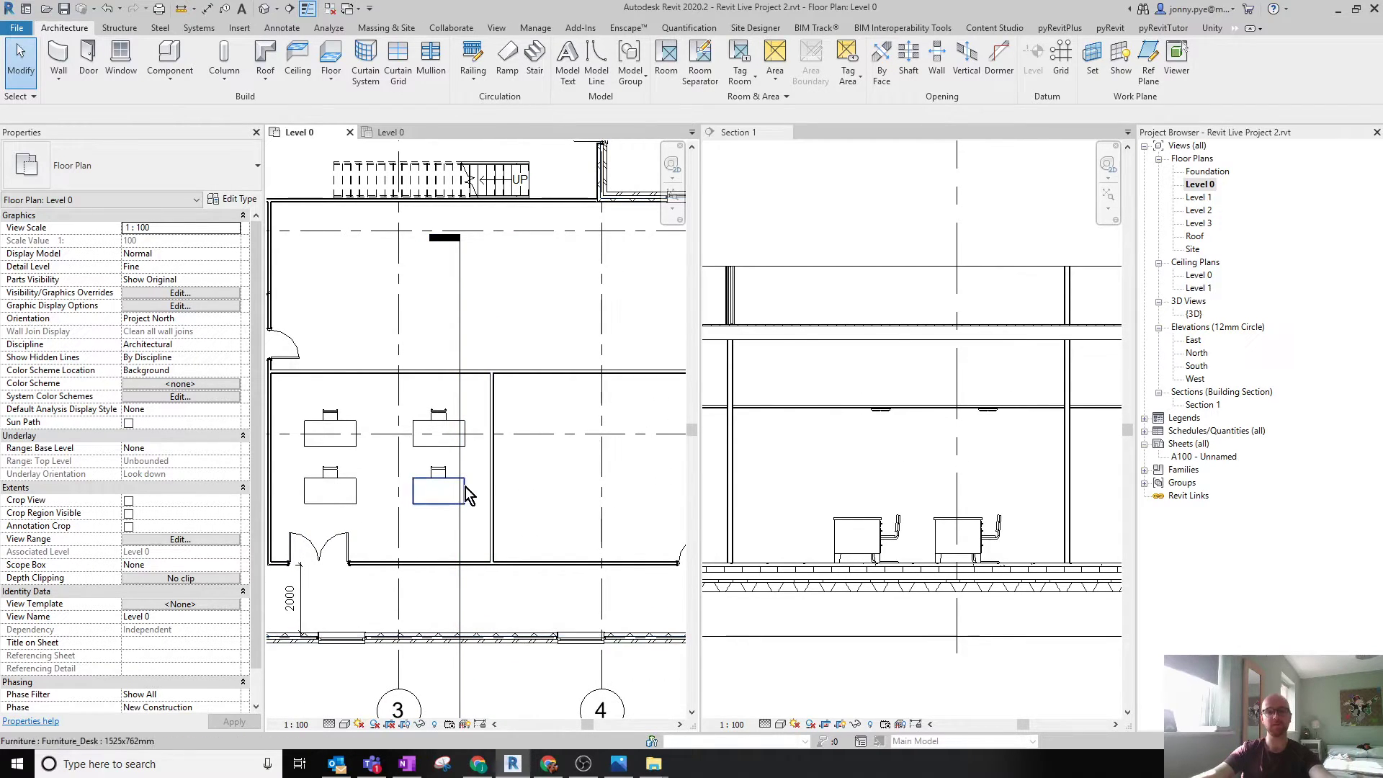
scroll(537, 485, "up", 3)
middle_click_drag(433, 473, 430, 488)
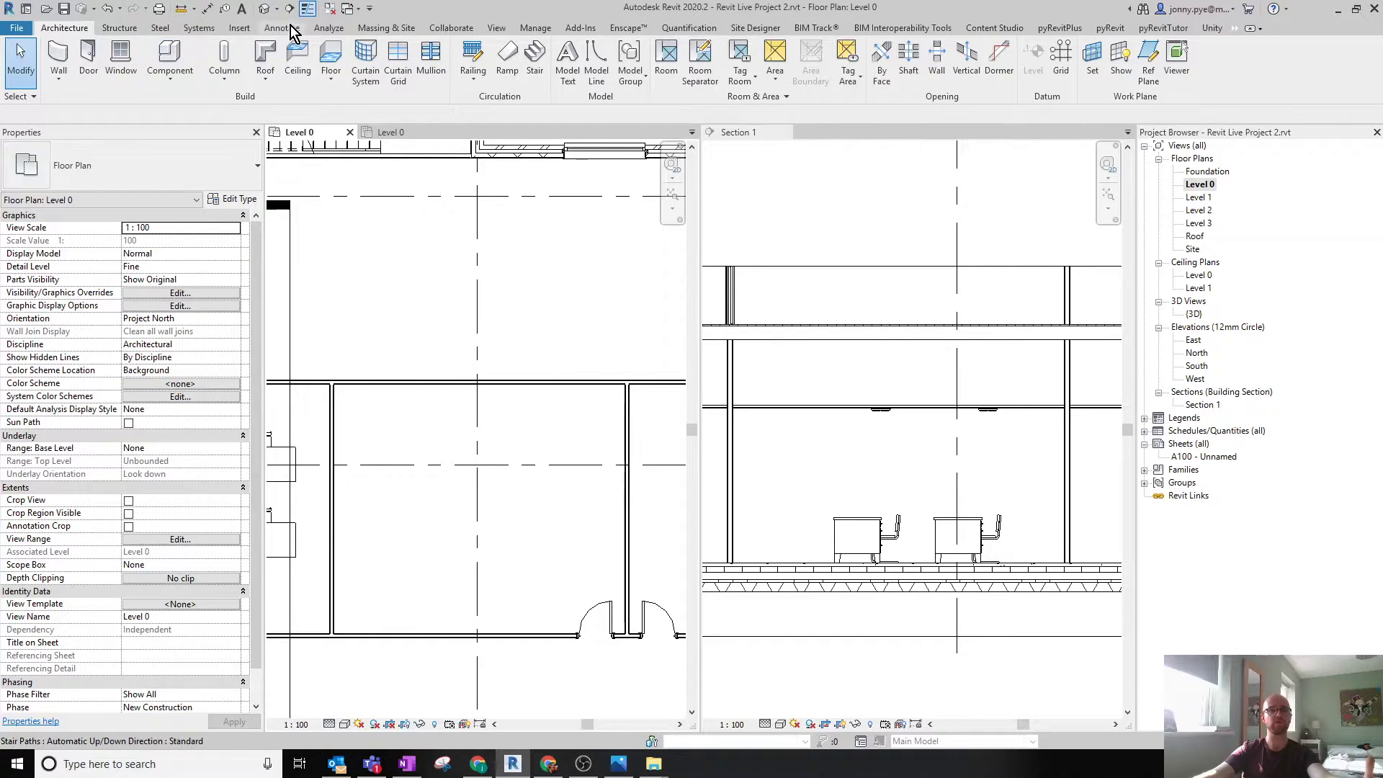
left_click(240, 28)
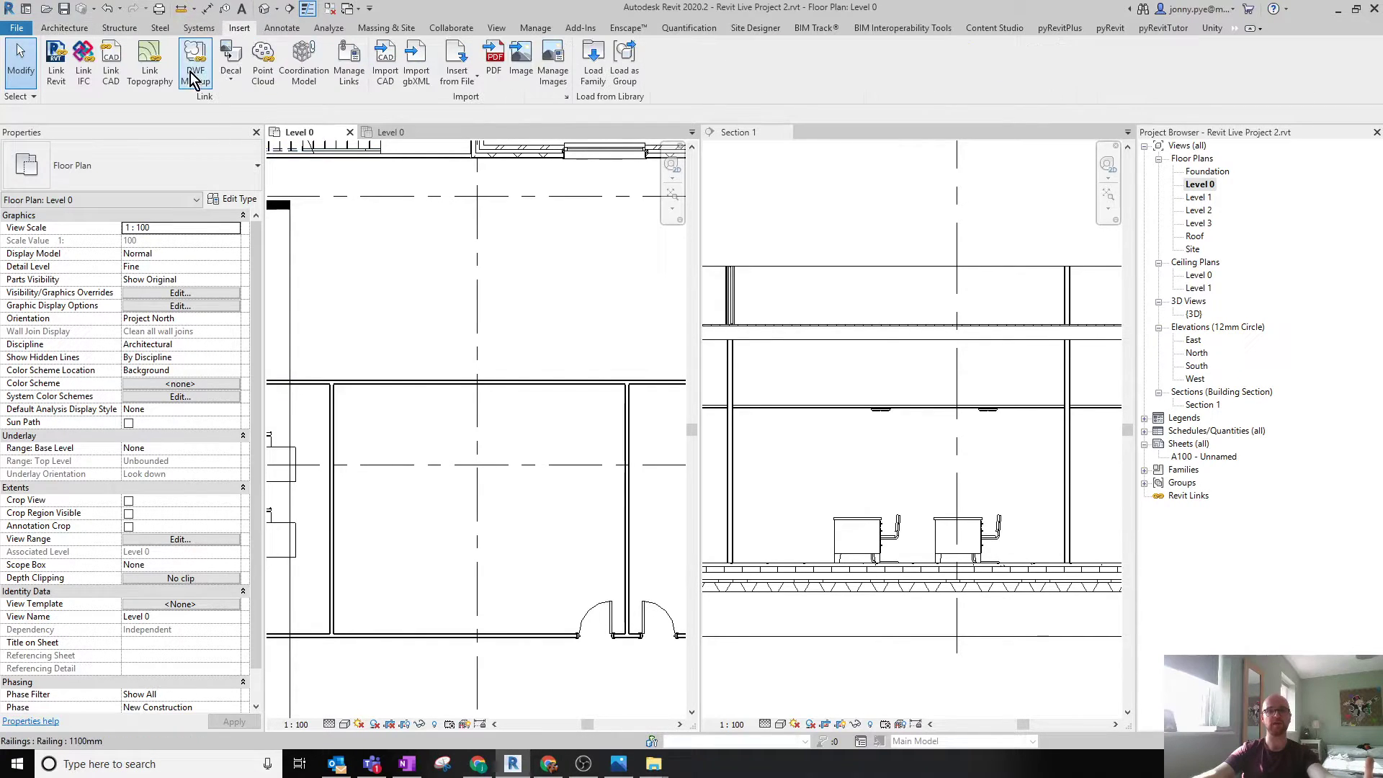
left_click(592, 62)
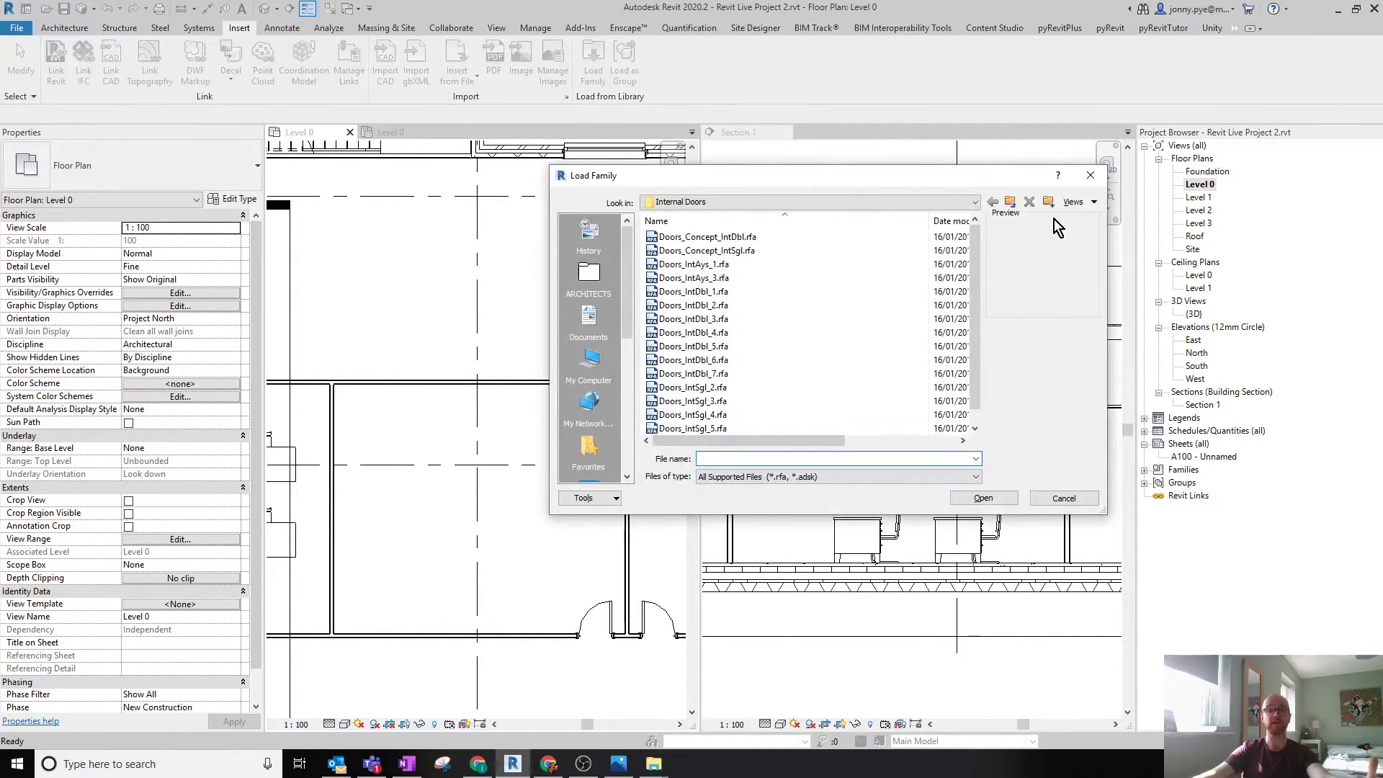
left_click(1011, 203)
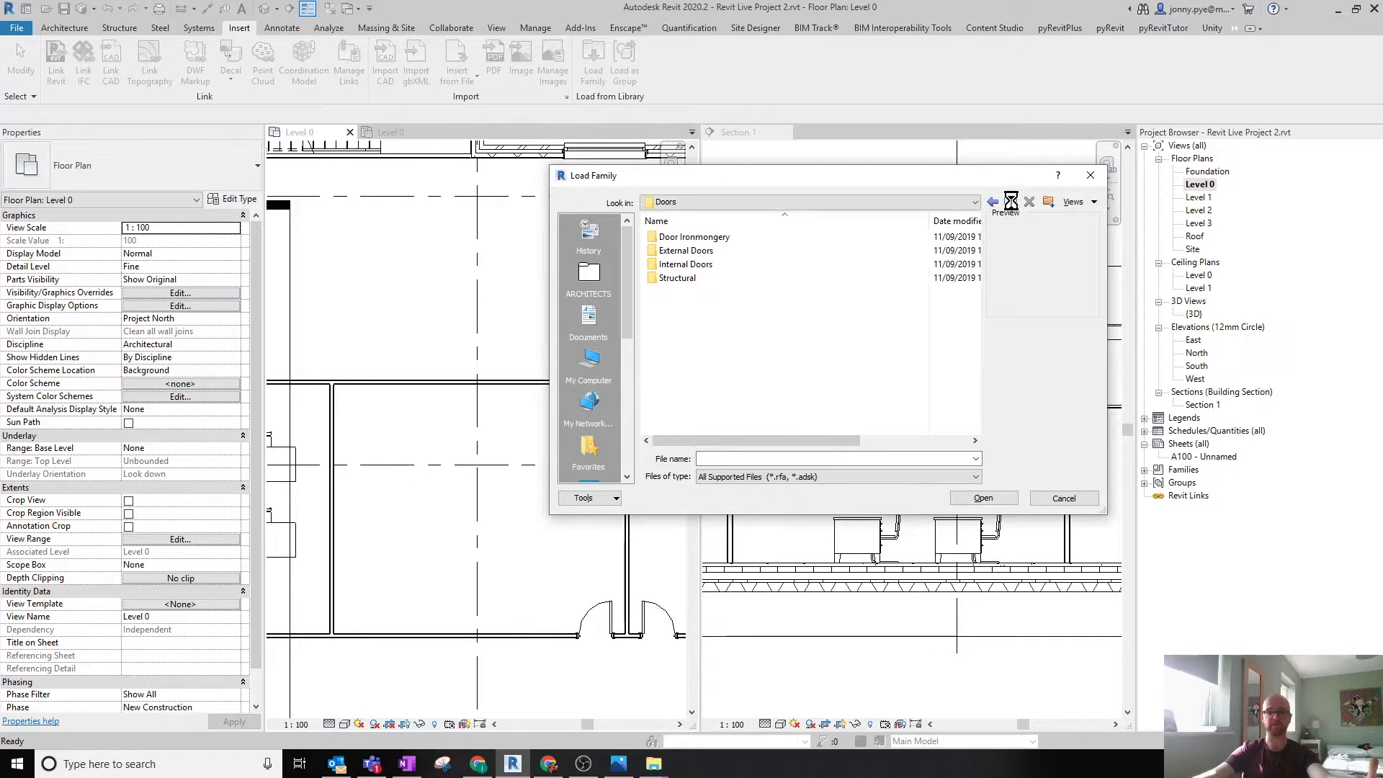
left_click(1011, 203)
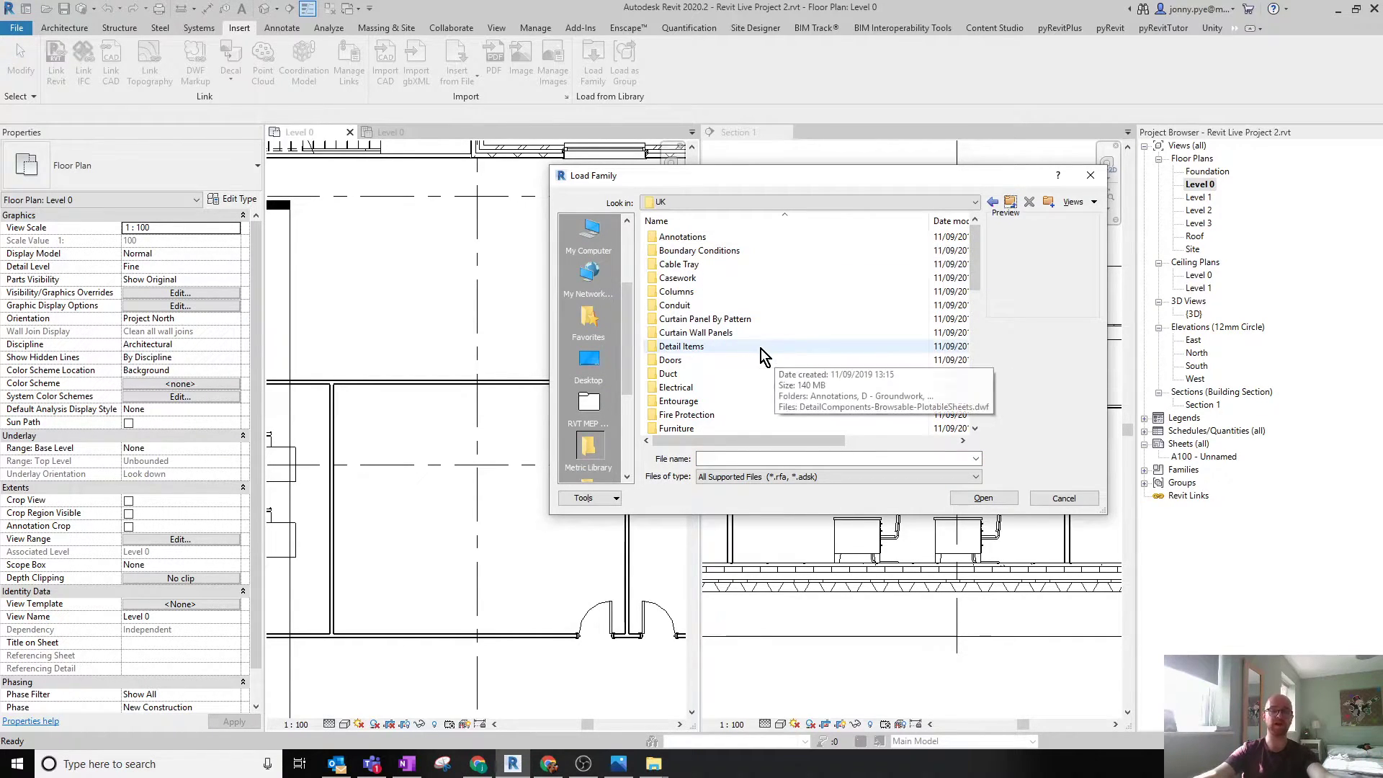
Load the double socket family Elect_Equipment_Dbl_Socket.rfa from the Electrical library's Architectural, Electric Power, Terminals folder.
scroll(771, 343, "down", 3)
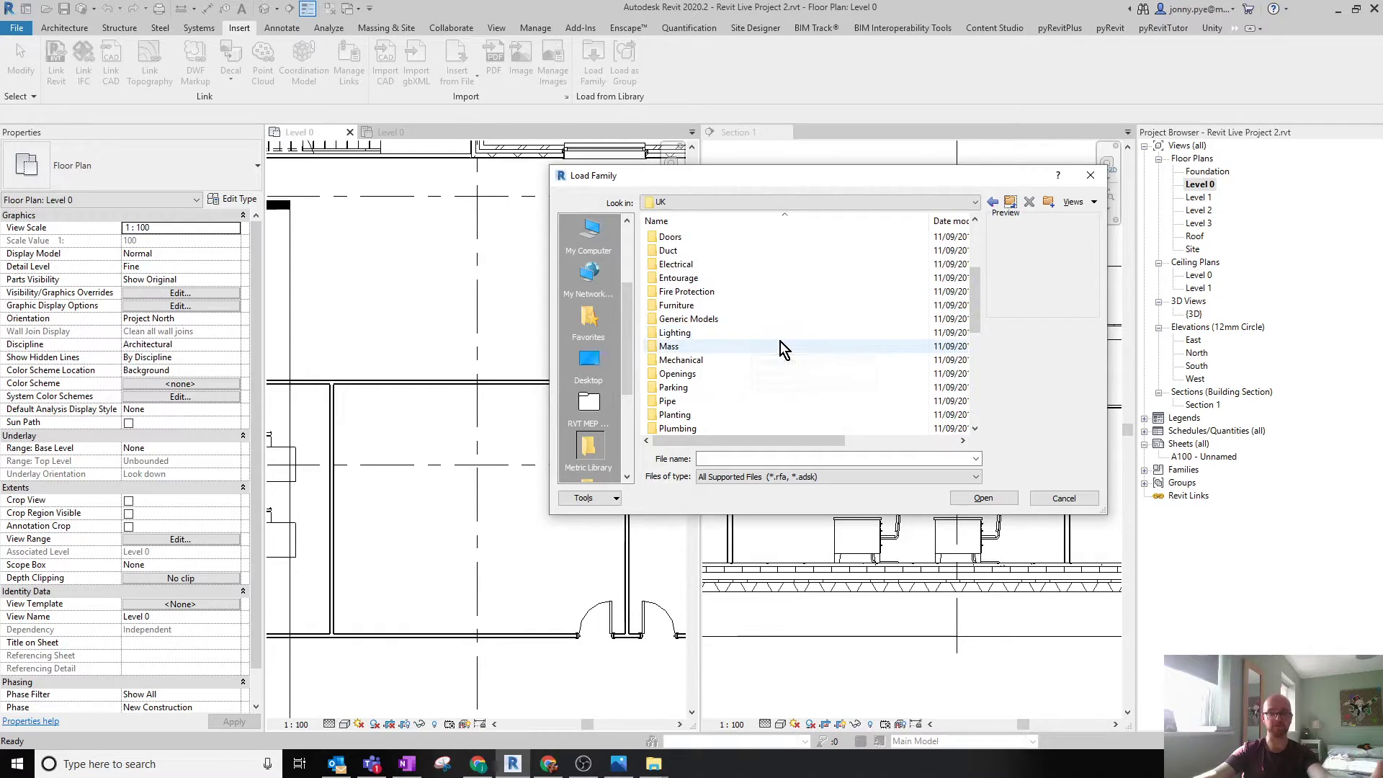
double_click(716, 264)
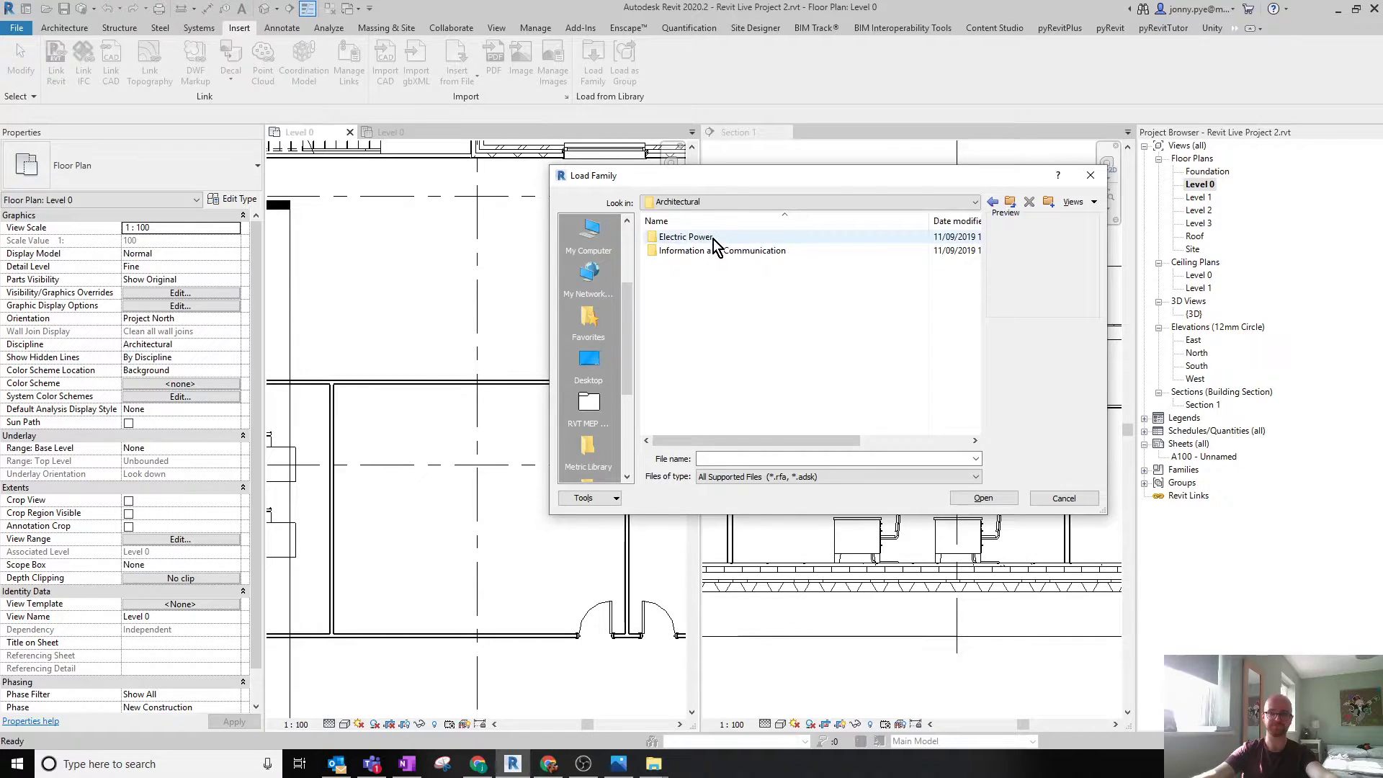
double_click(699, 238)
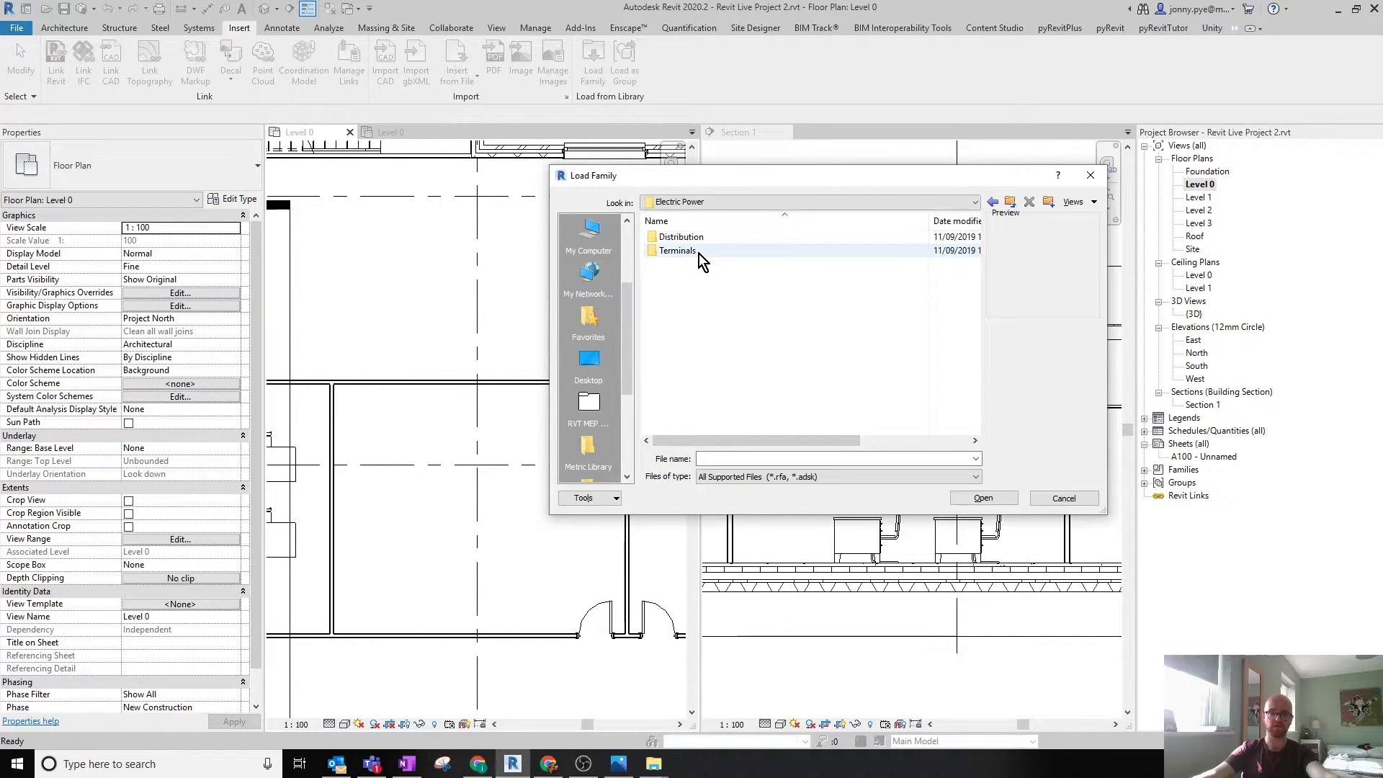
double_click(699, 252)
left_click(716, 237)
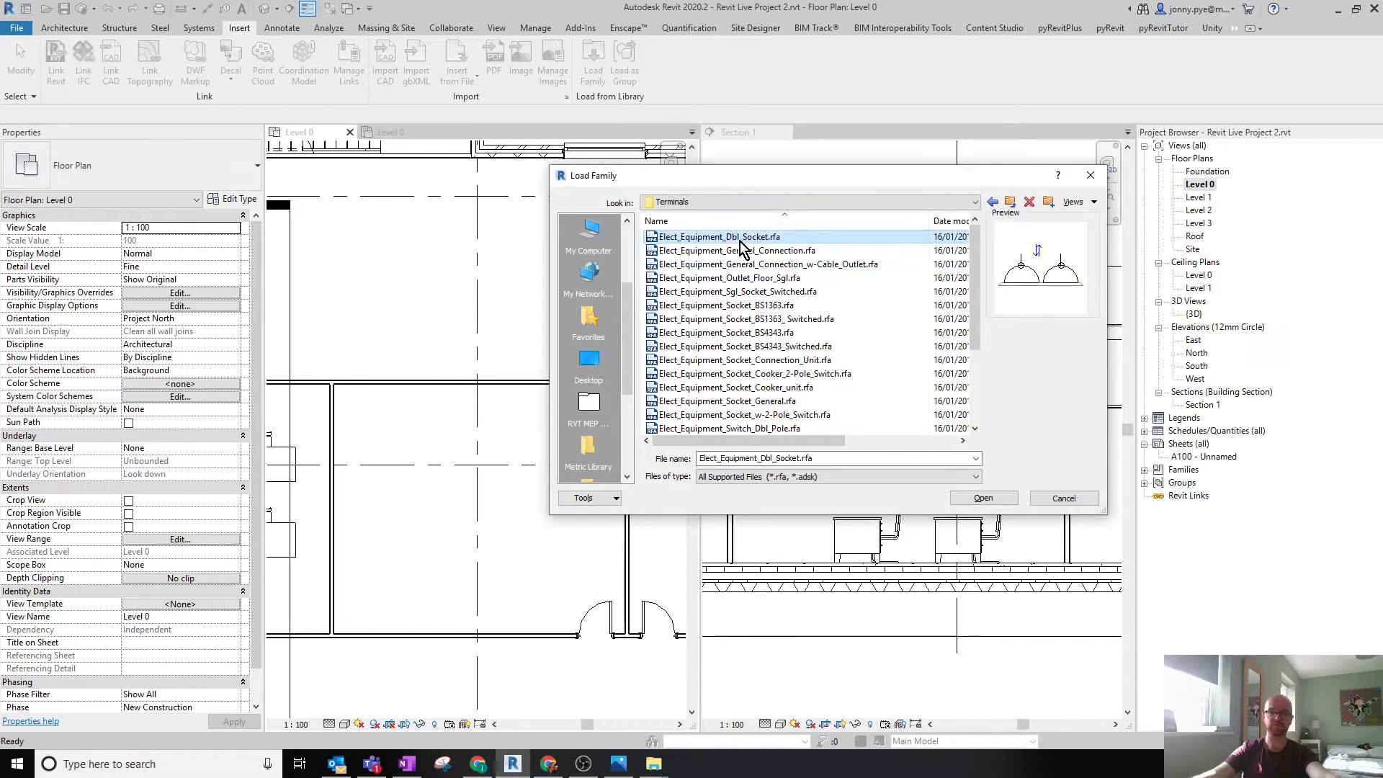
double_click(742, 241)
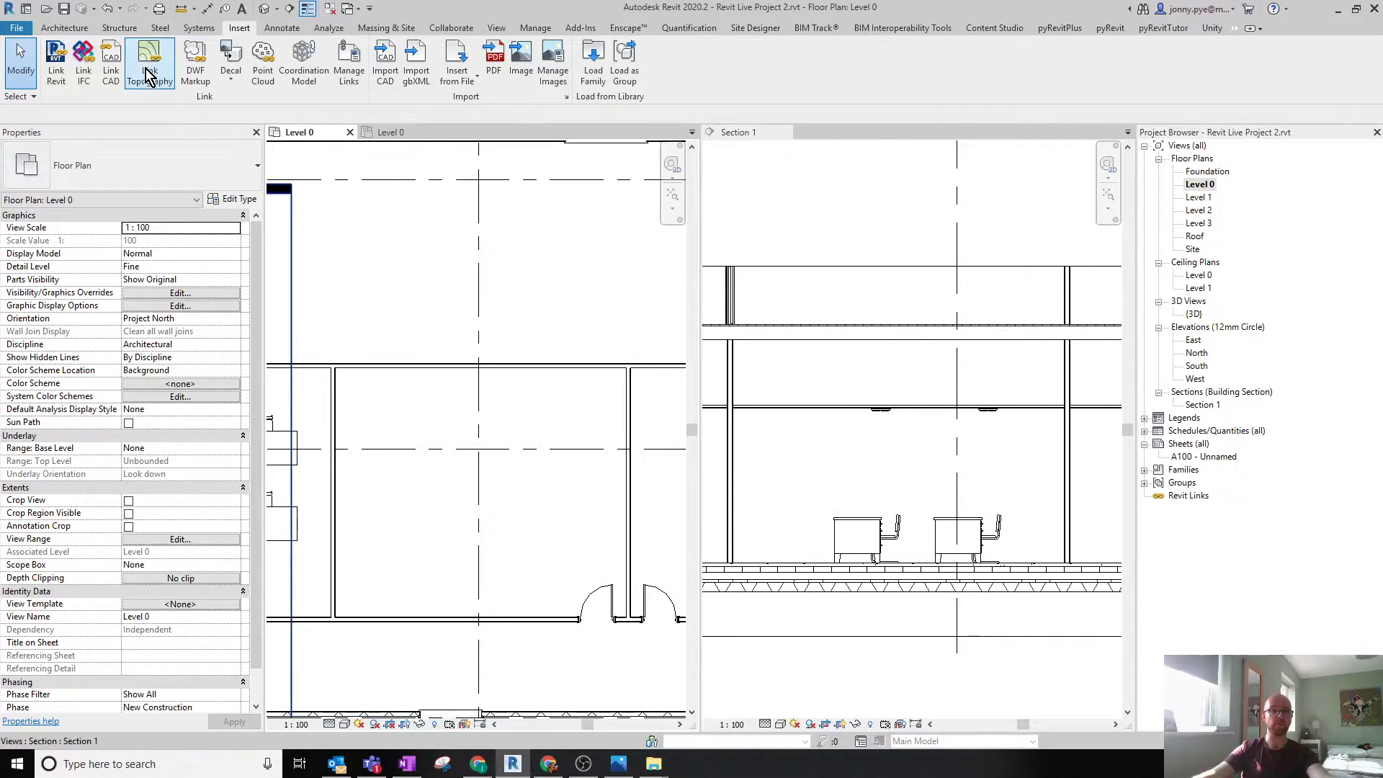
left_click(71, 30)
left_click(170, 56)
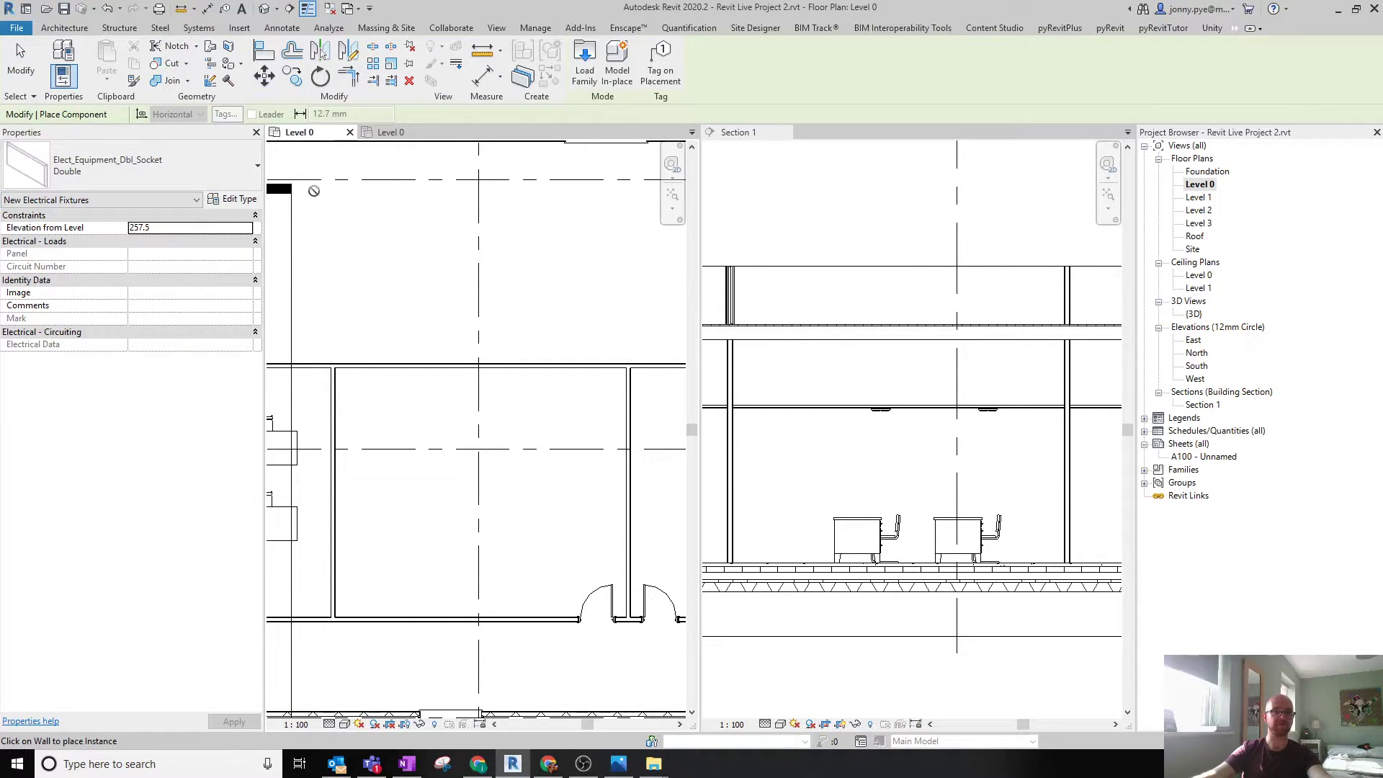
key("Escape")
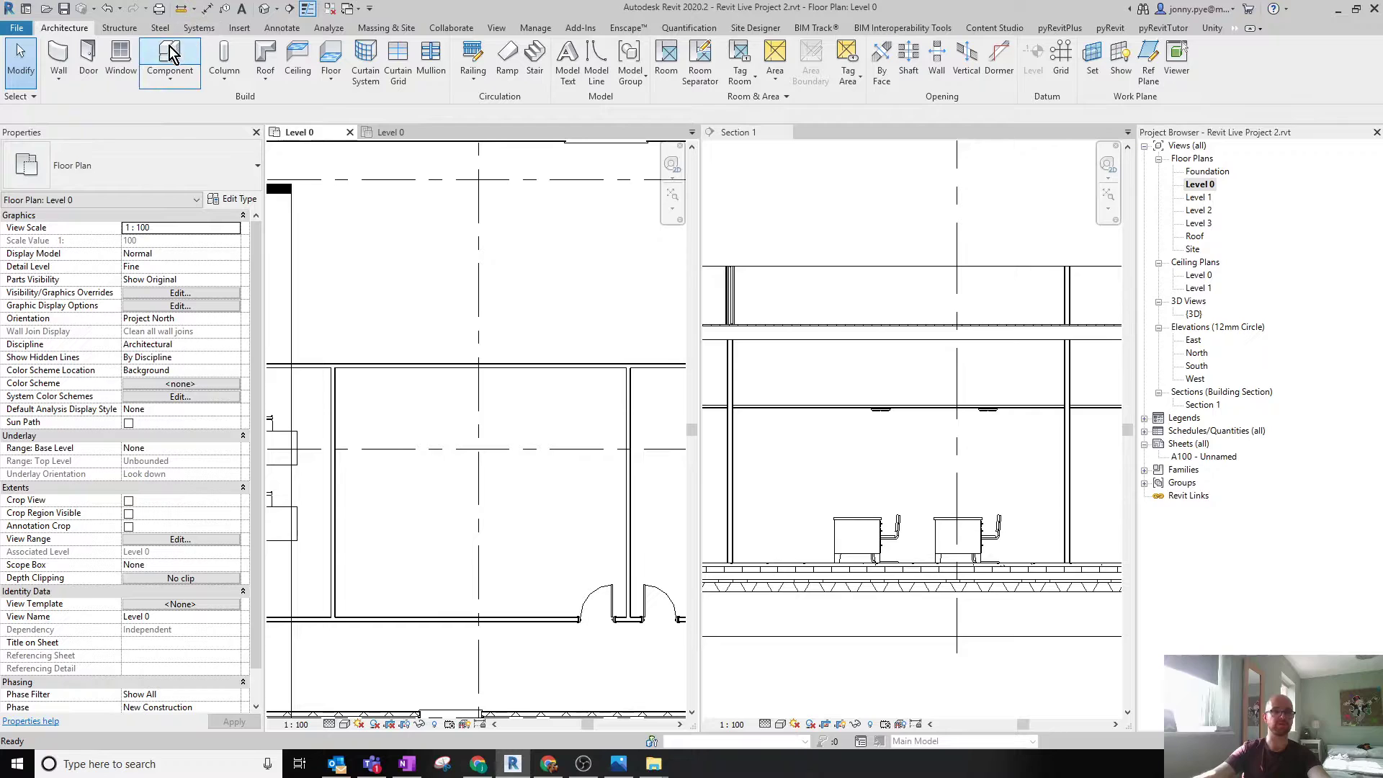
middle_click_drag(378, 395, 497, 377)
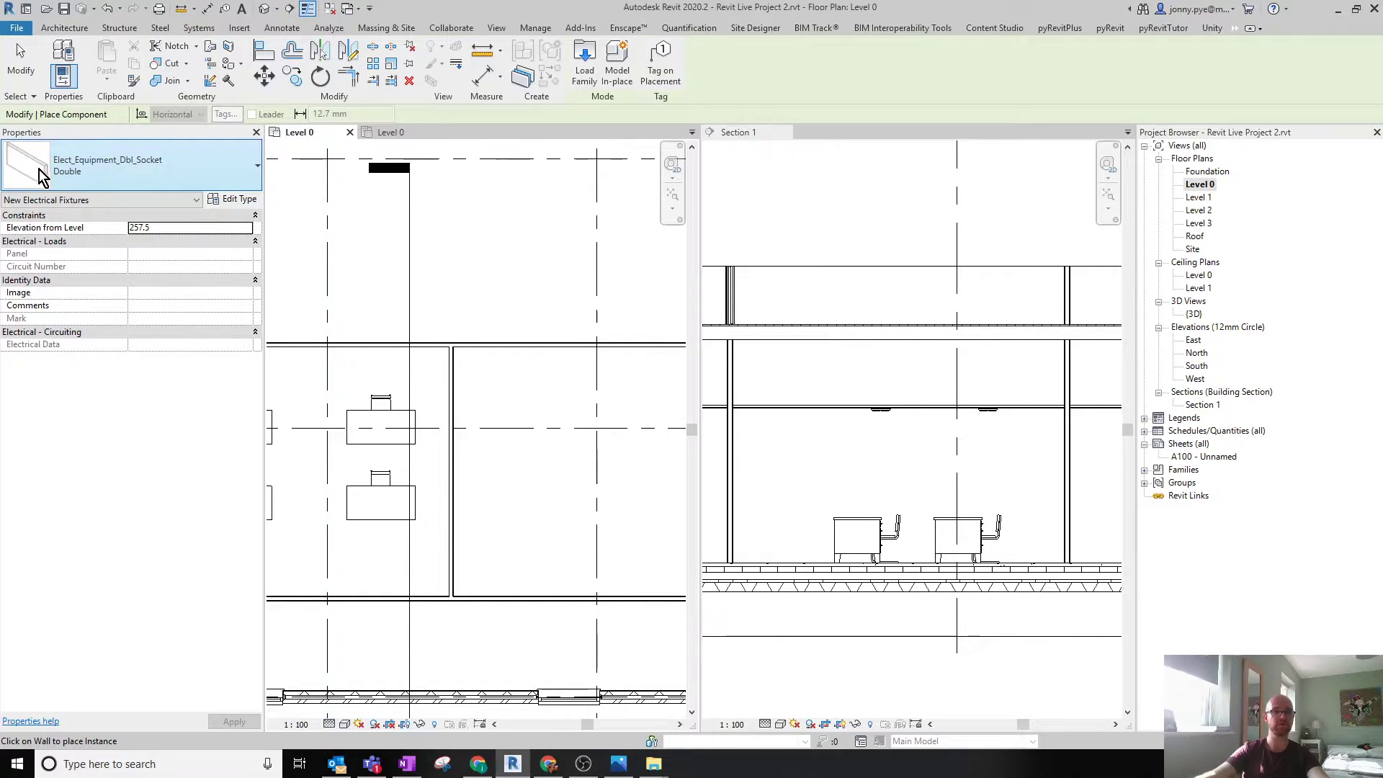
key("Escape")
key("Escape")
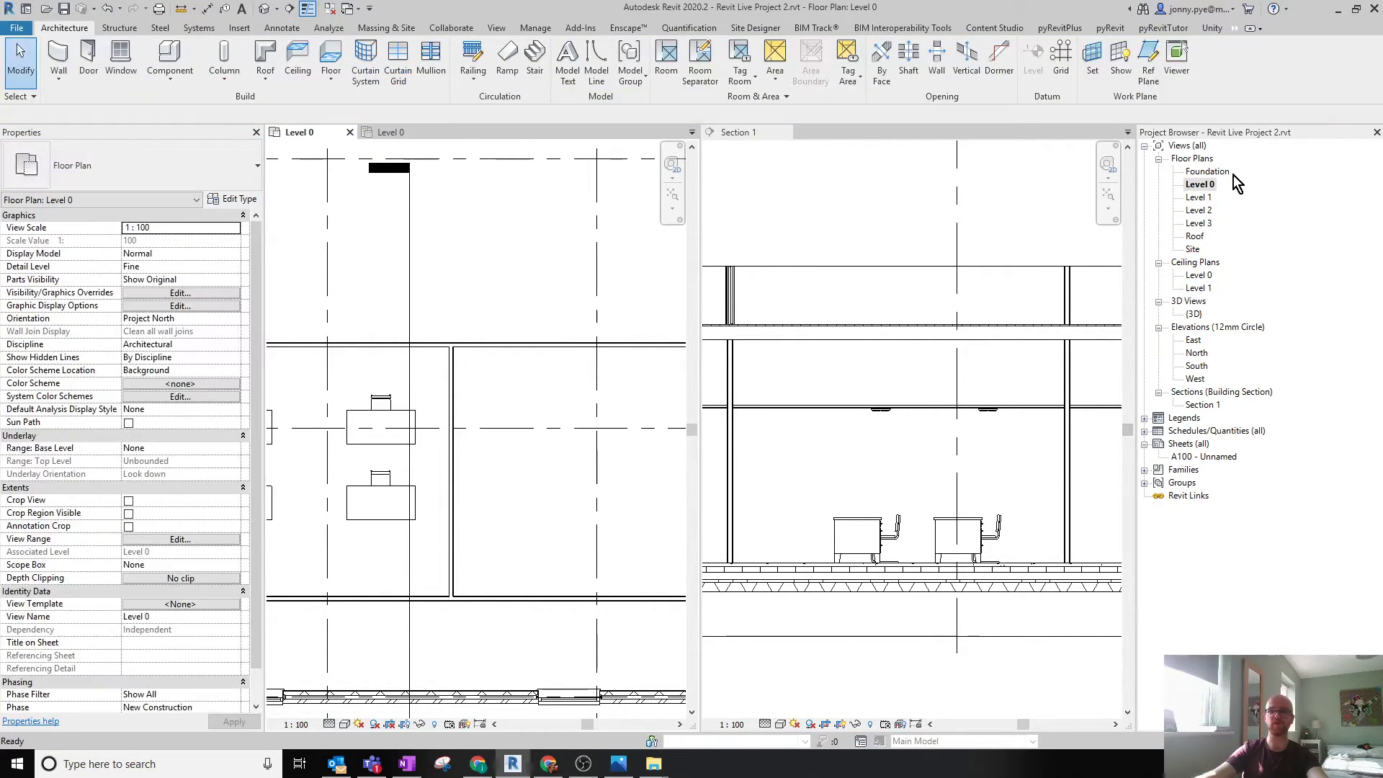
Search the Project Browser for "dbl", refine the search to "dbl_socket" to locate the socket family, and close the search.
right_click(1180, 146)
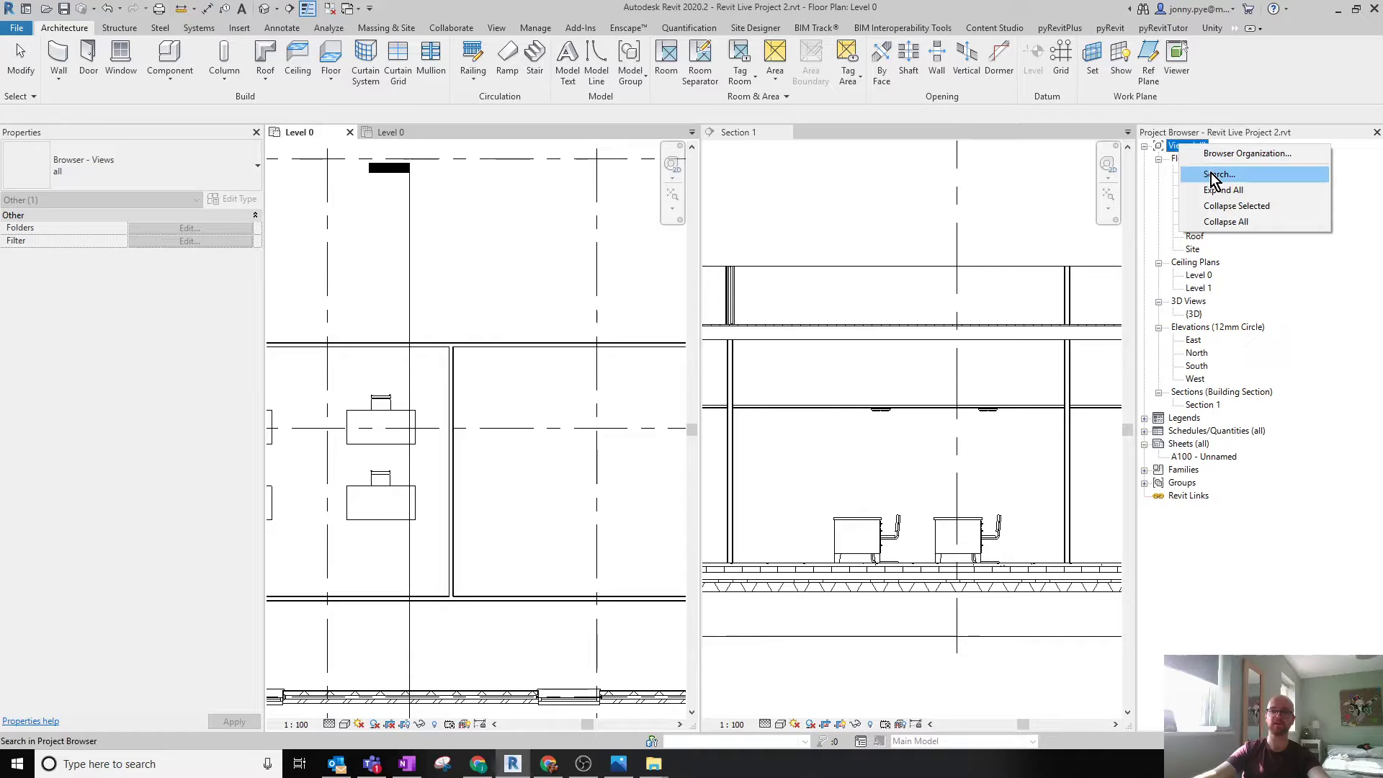
left_click(1217, 175)
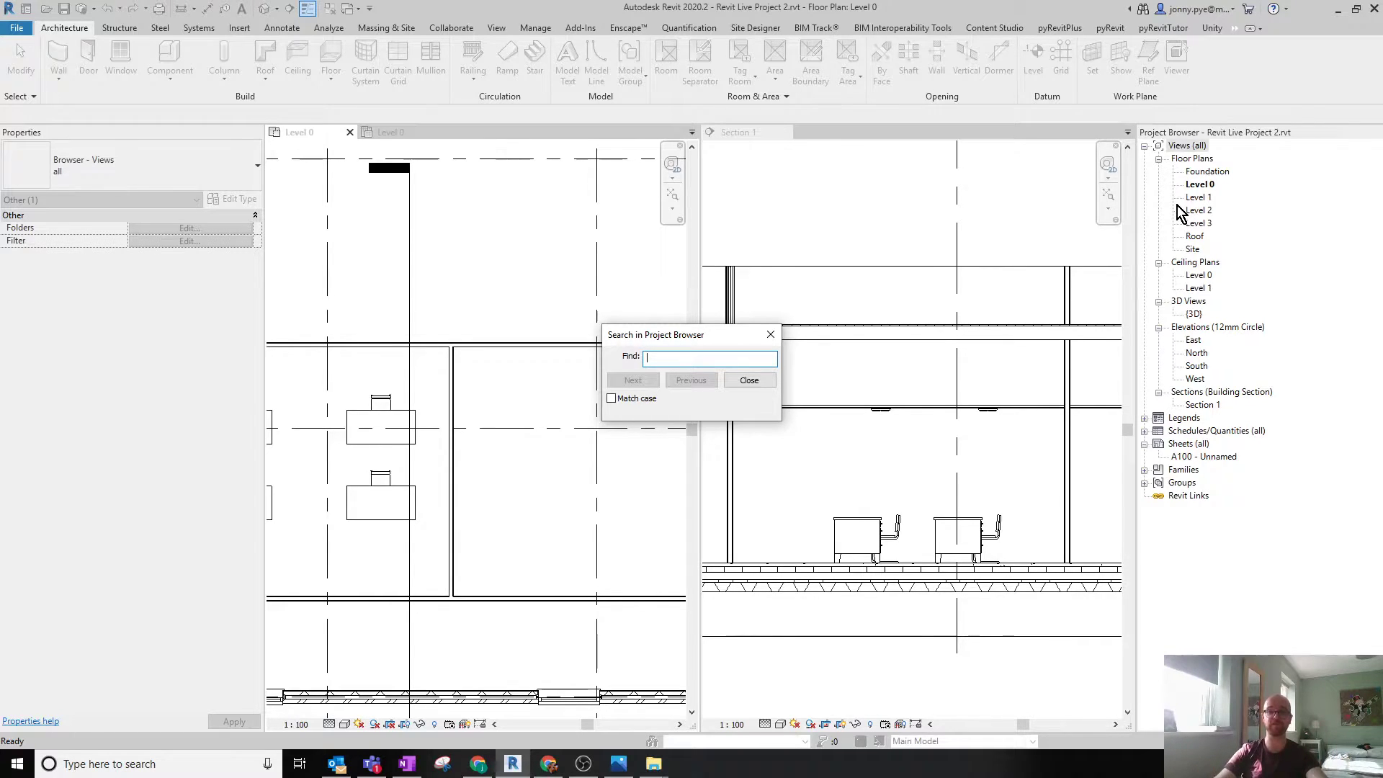
type("dbl")
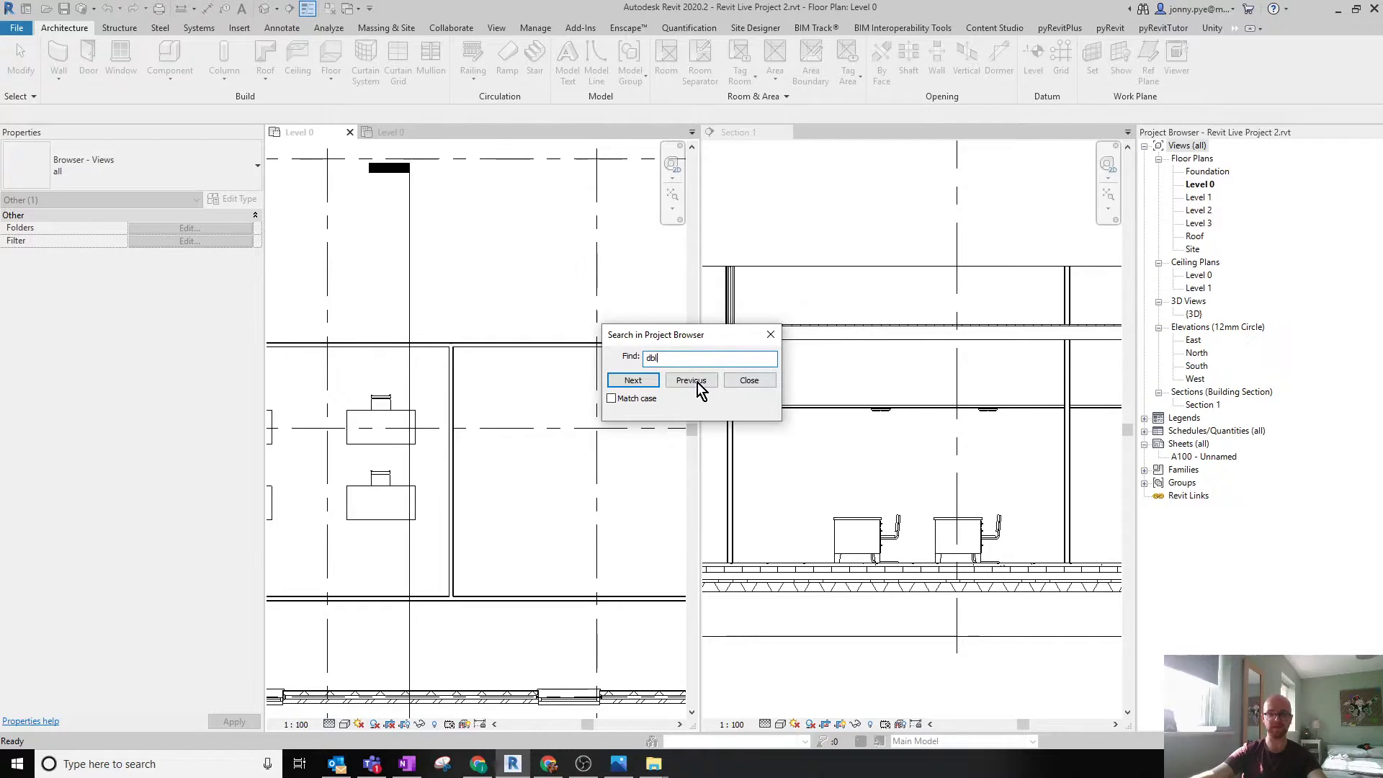
left_click(633, 382)
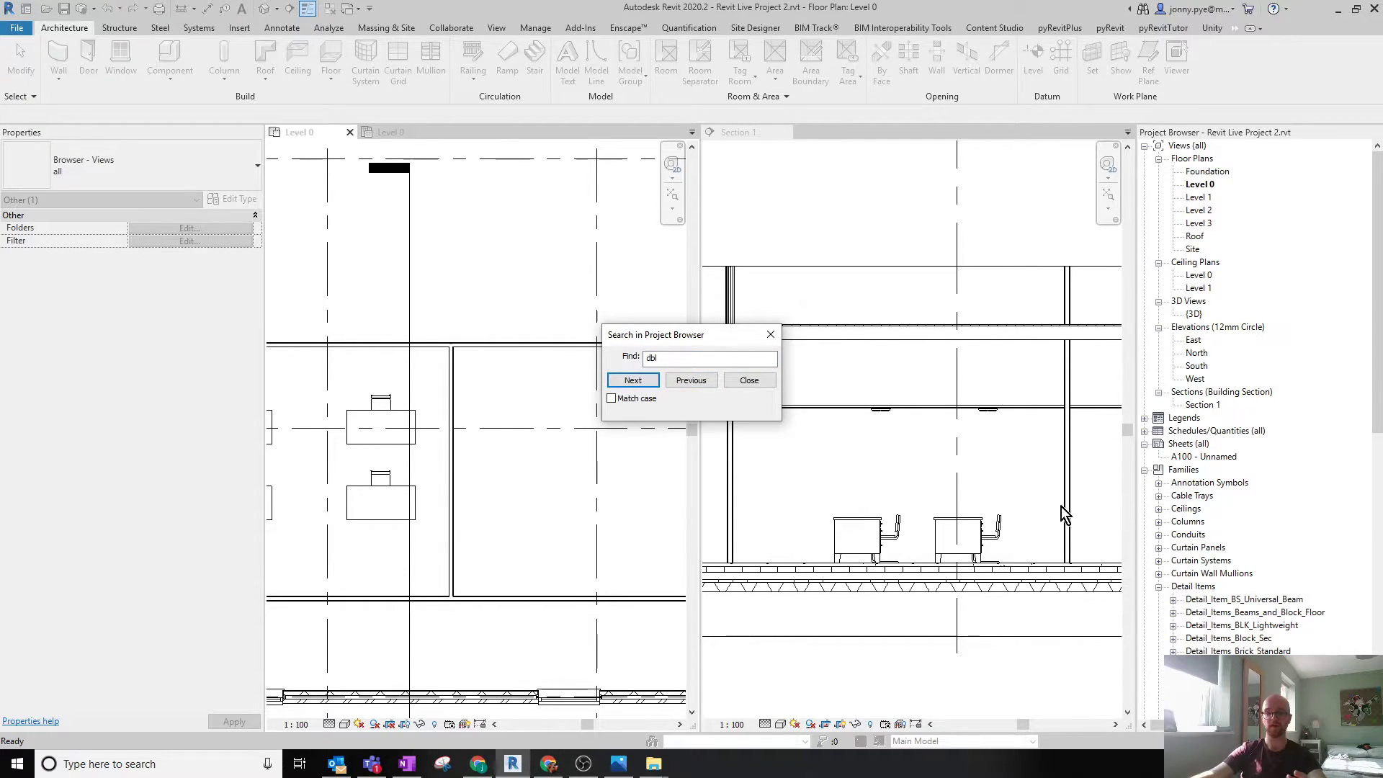
left_click(644, 383)
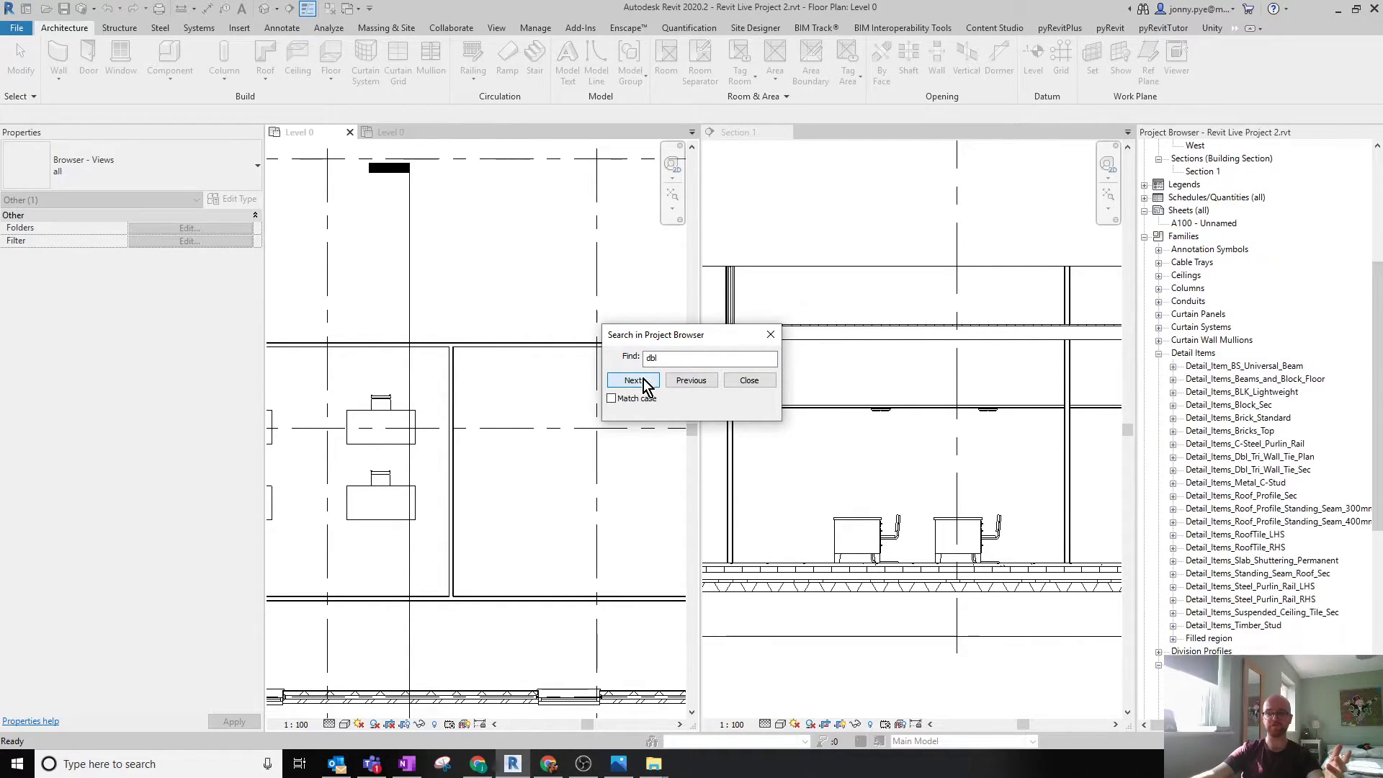
left_click(680, 358)
type("_socket")
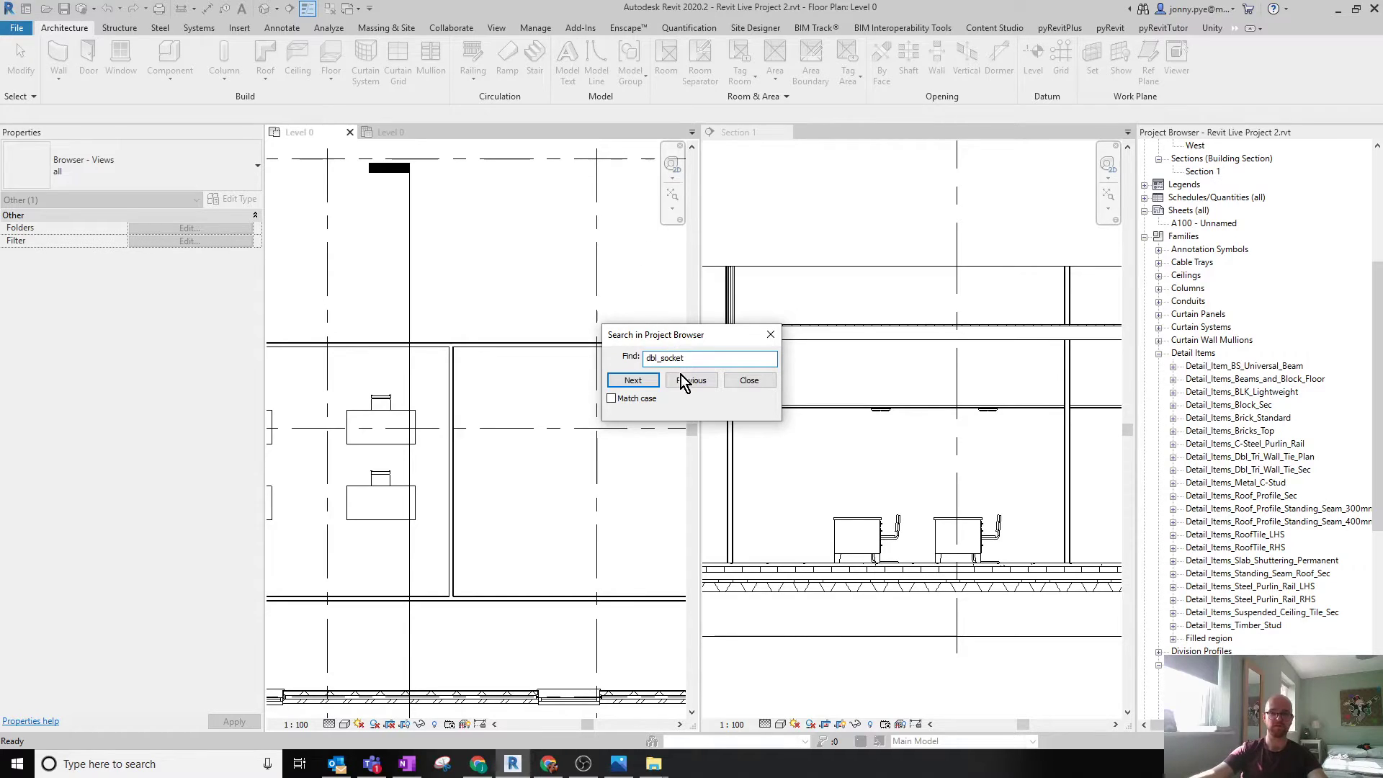
left_click(650, 385)
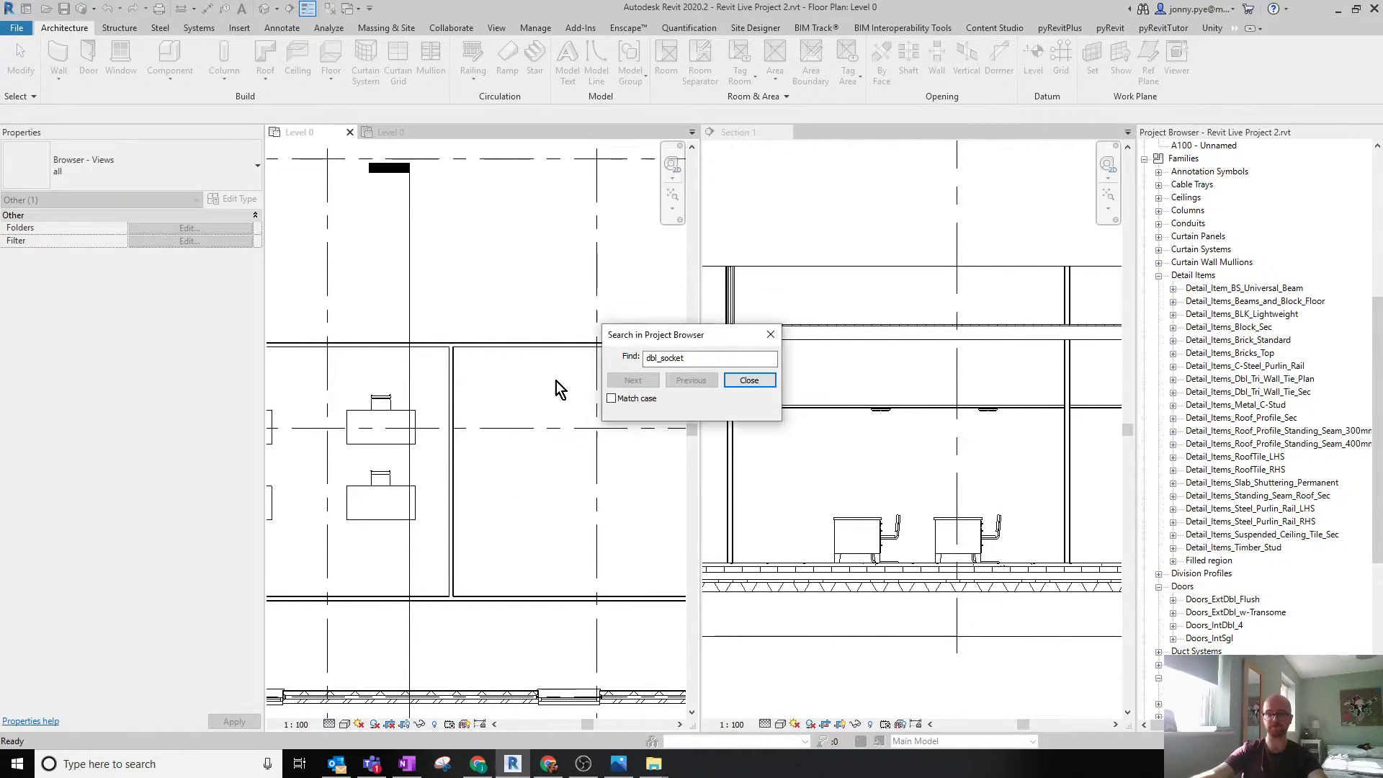
left_click(731, 382)
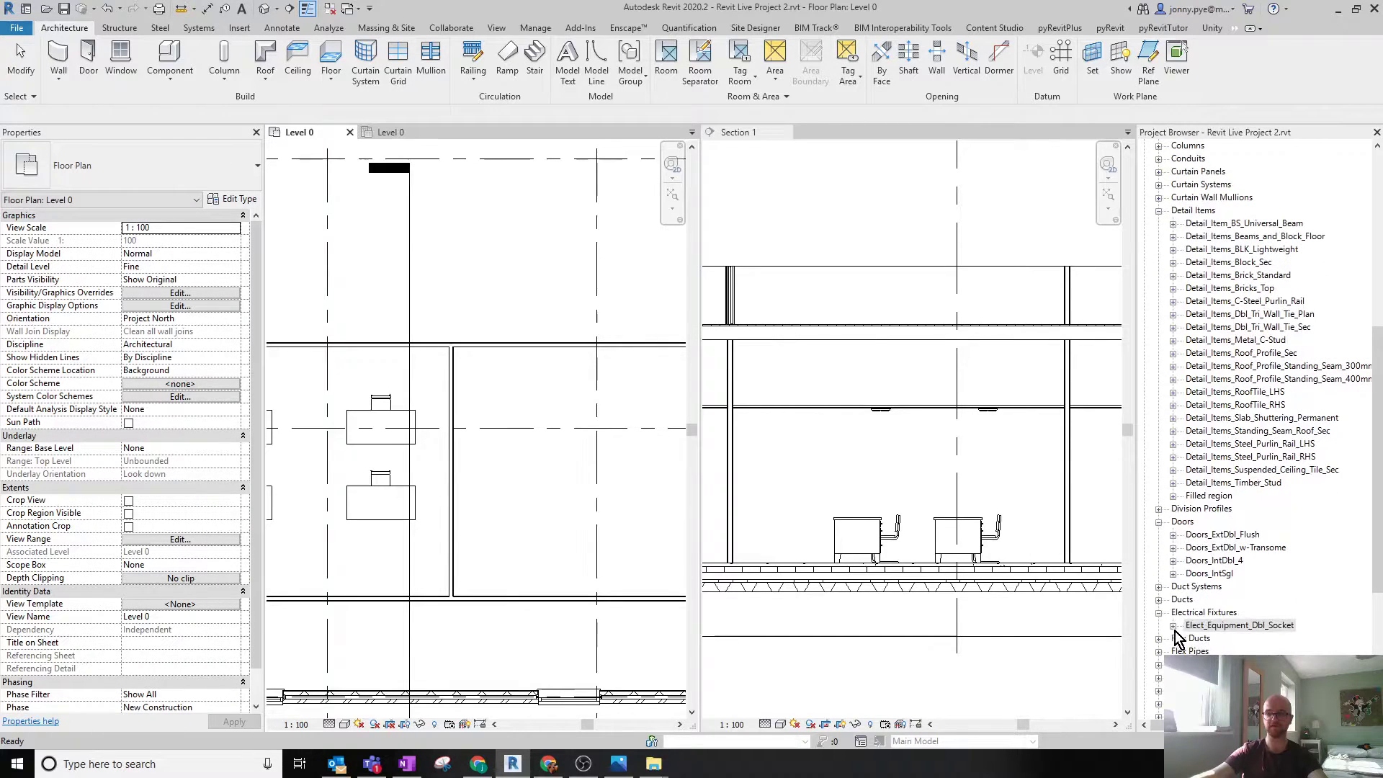
Place two Elect_Equipment_Dbl_Socket Double sockets on the room's upper wall, about 1300 mm from the right partition and 1200 mm from the left one.
left_click(1174, 626)
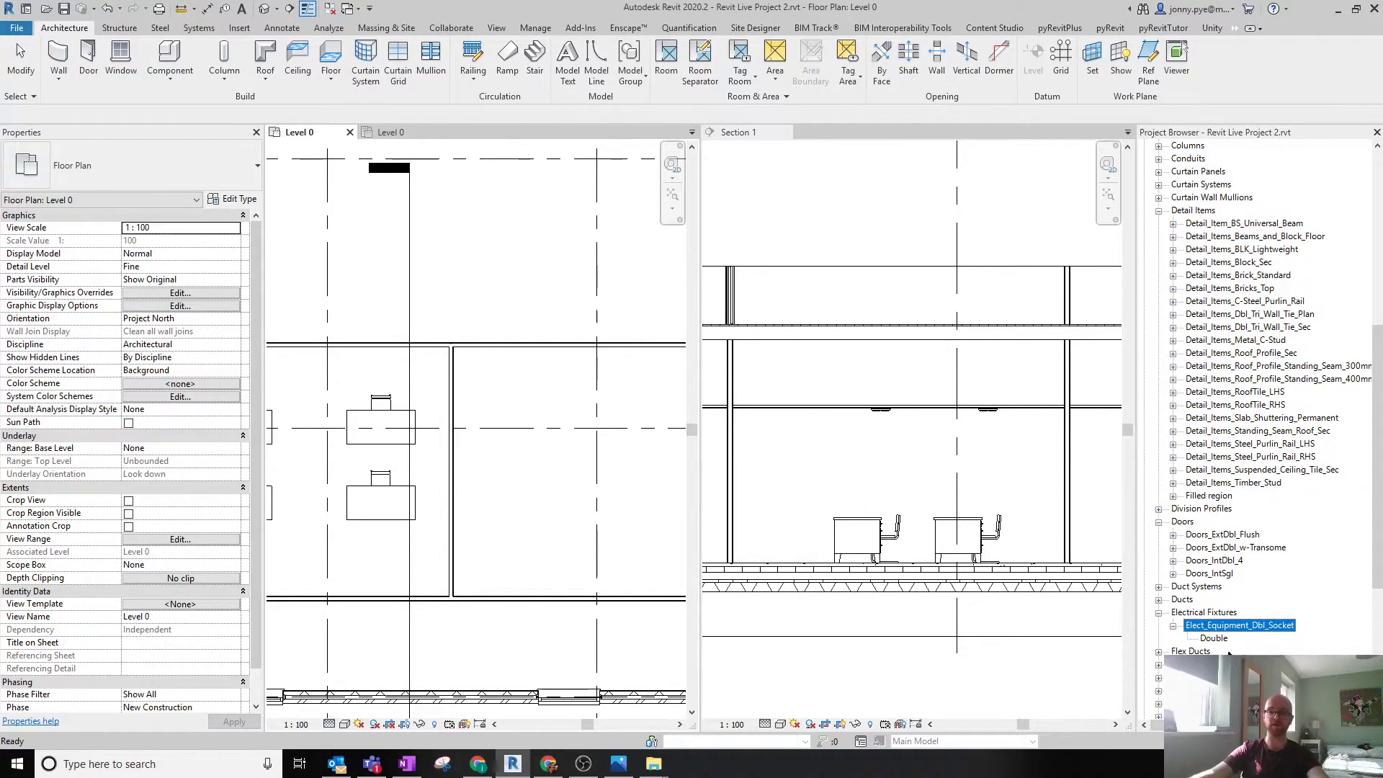
left_click_drag(1216, 640, 443, 448)
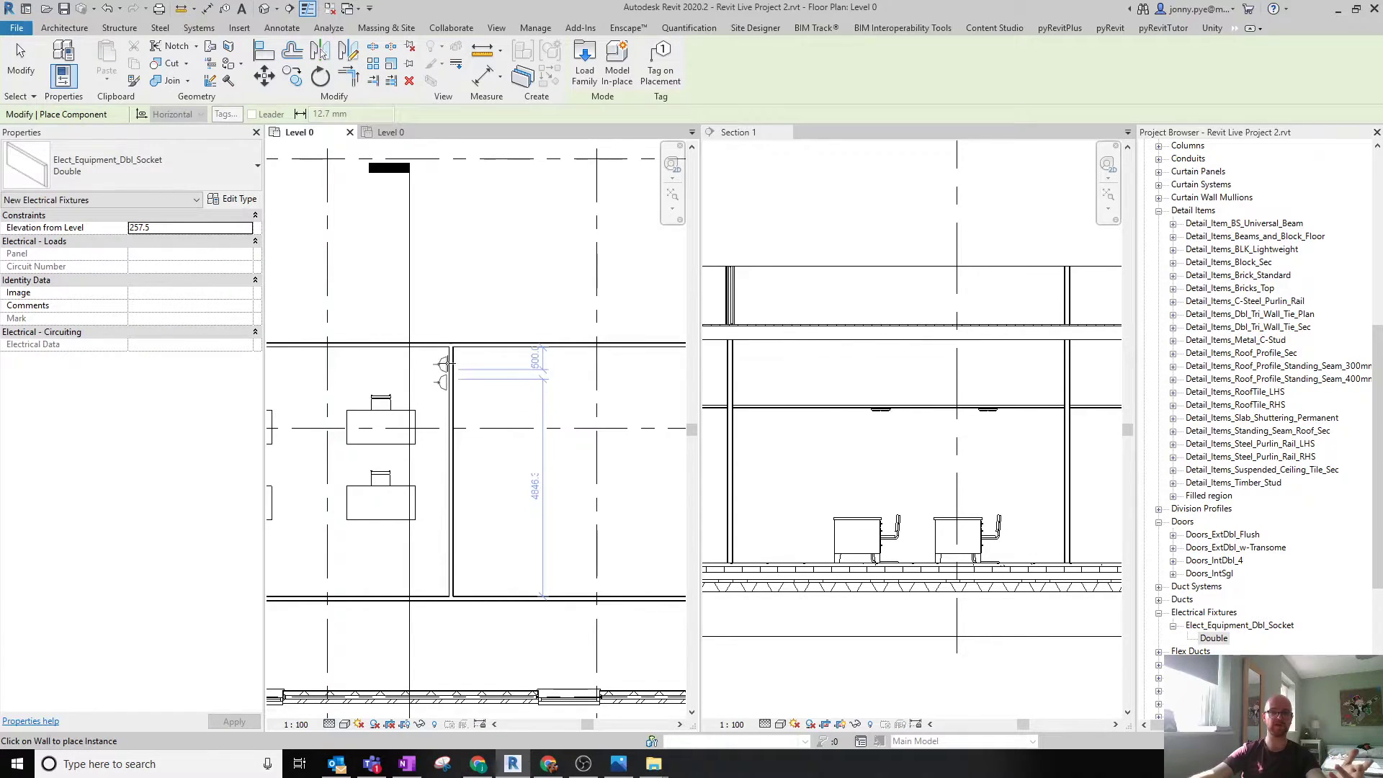
middle_click_drag(384, 351, 585, 356)
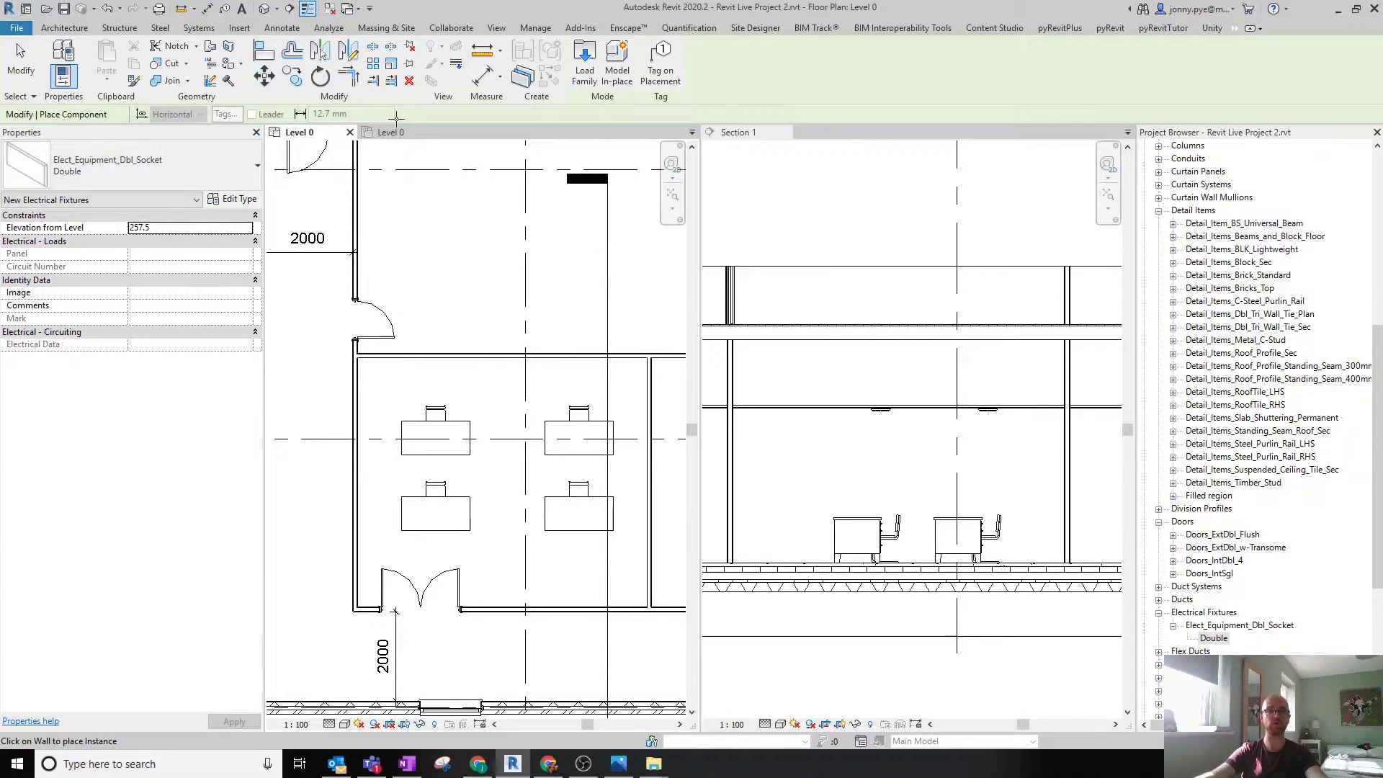
scroll(625, 353, "up", 3)
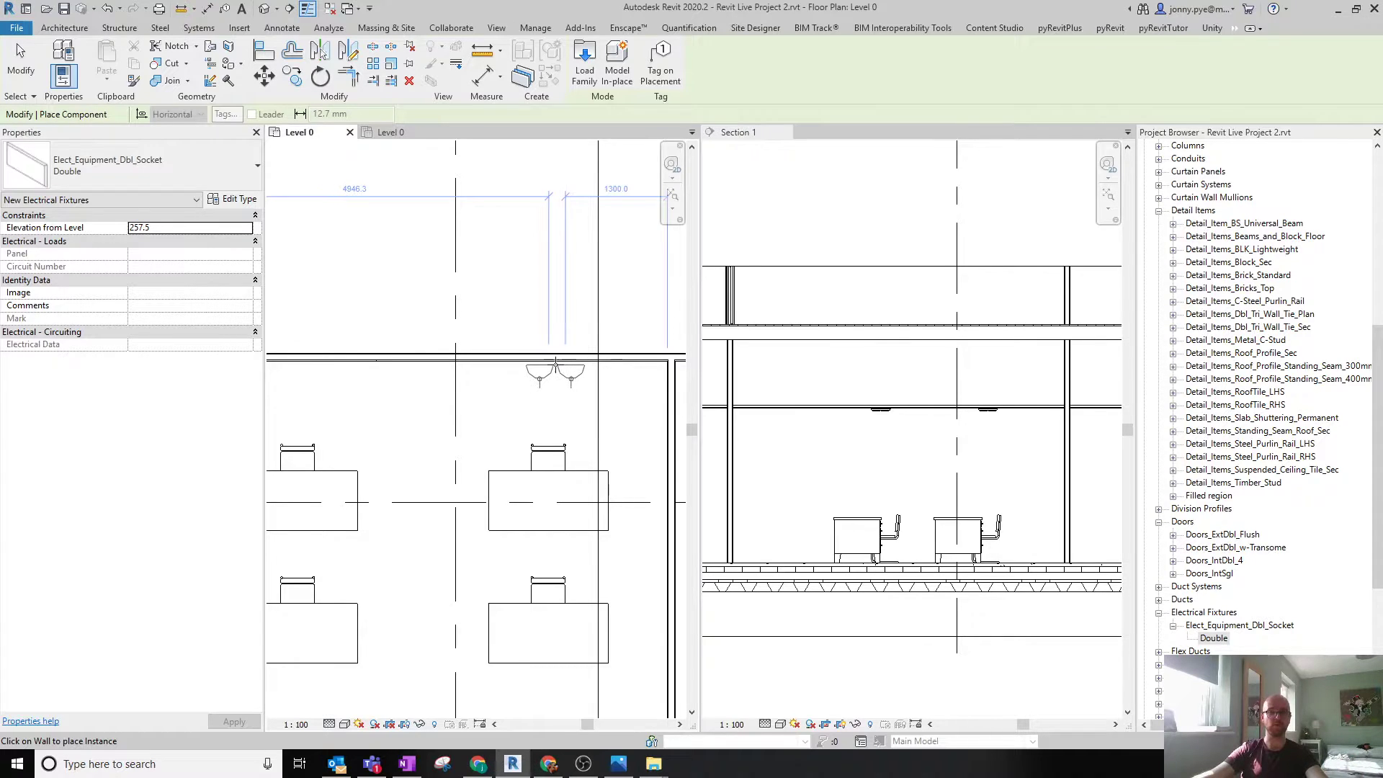
left_click(556, 360)
middle_click_drag(342, 358, 523, 359)
left_click(445, 360)
Place a double socket on the room's left partition, about 1700 mm above the corridor wall, and another on the right partition beside the lower desk.
middle_click_drag(476, 459, 495, 216)
left_click(365, 413)
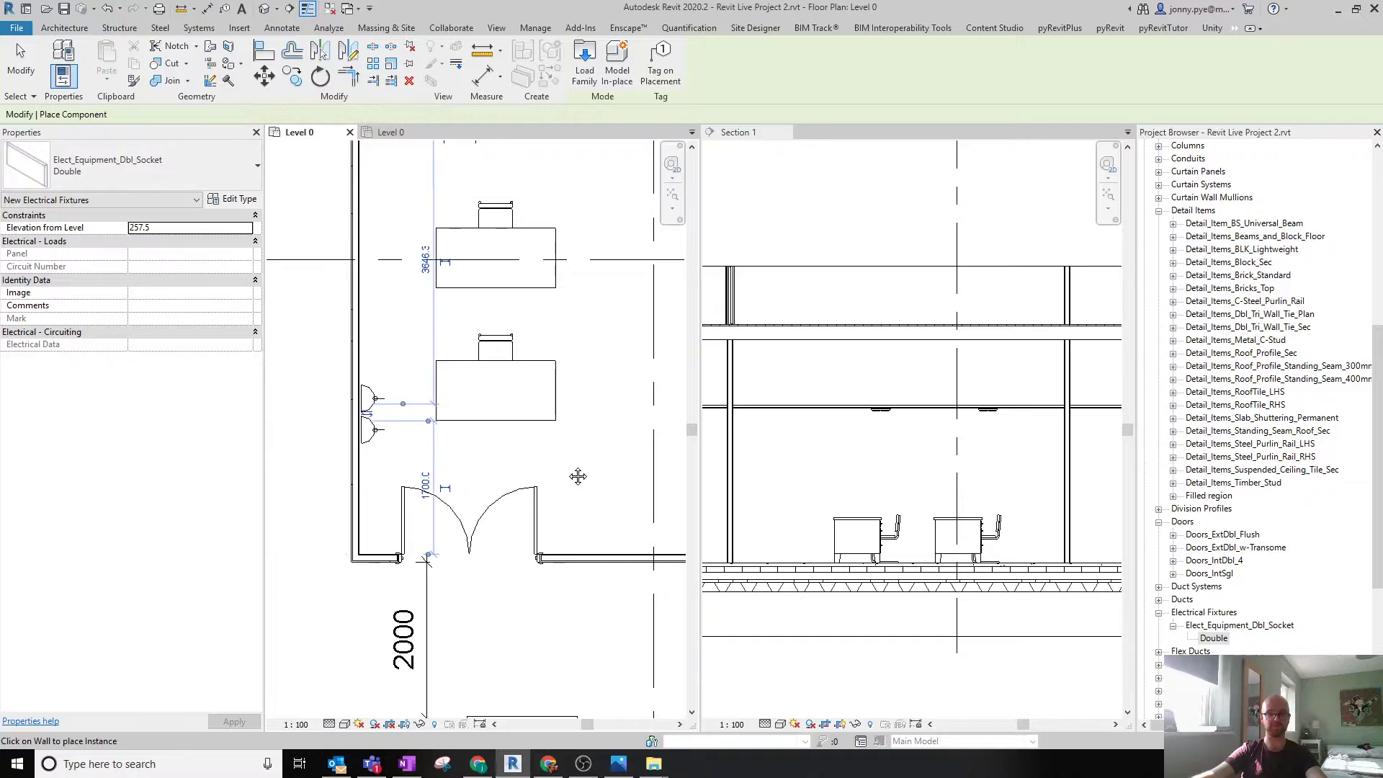
middle_click_drag(598, 461, 308, 451)
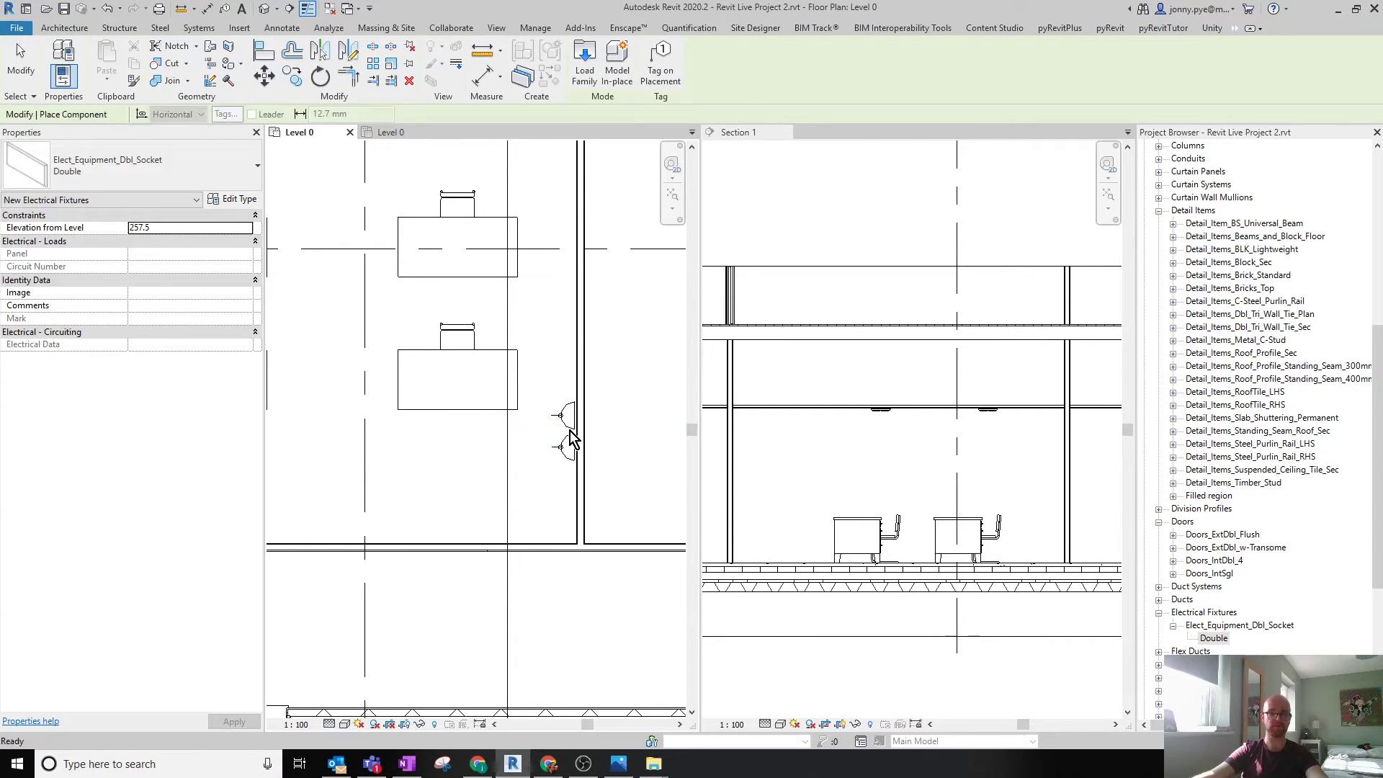
left_click(569, 435)
key("Escape")
key("Escape")
scroll(597, 425, "down", 2)
middle_click_drag(595, 425, 650, 440)
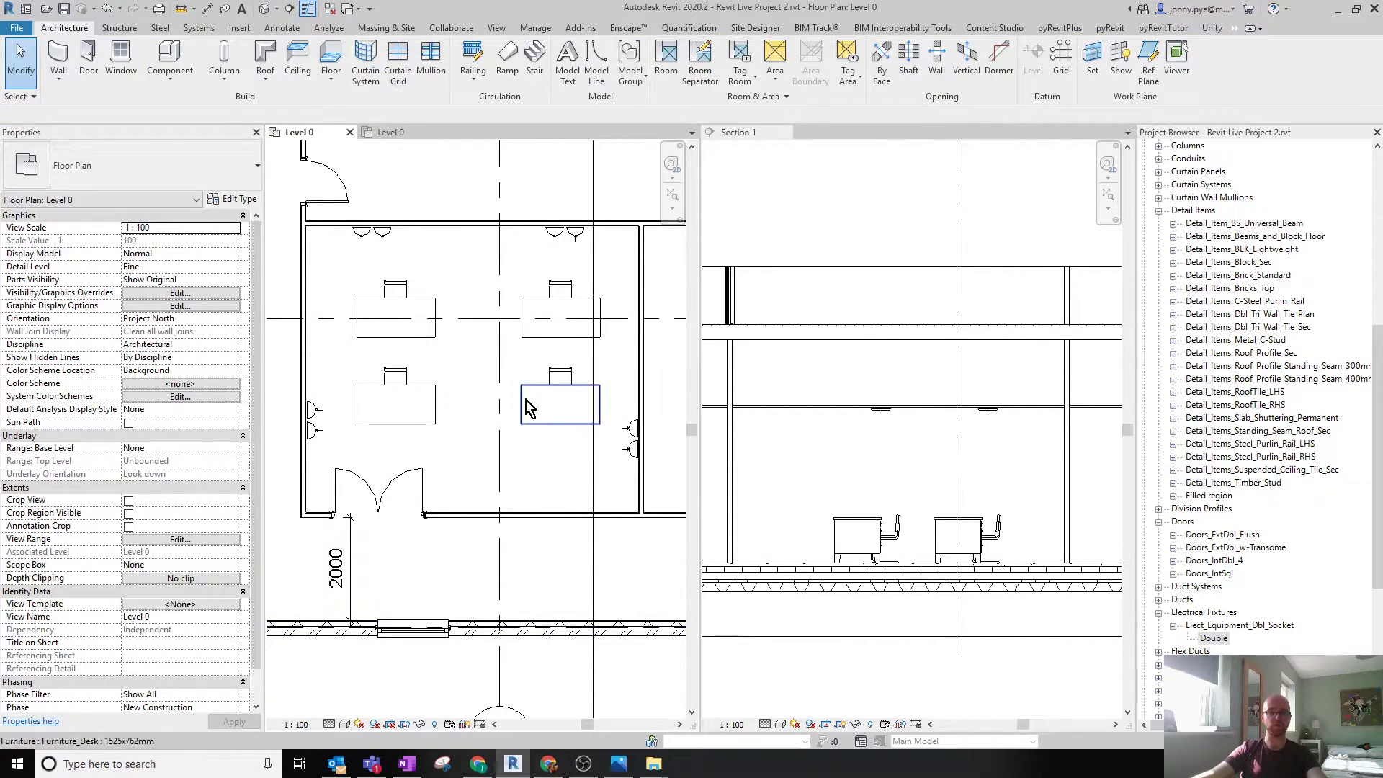
Select the upper wall's right-hand socket, preview the plan at Coarse detail level, and restore the Fine level.
left_click(551, 245)
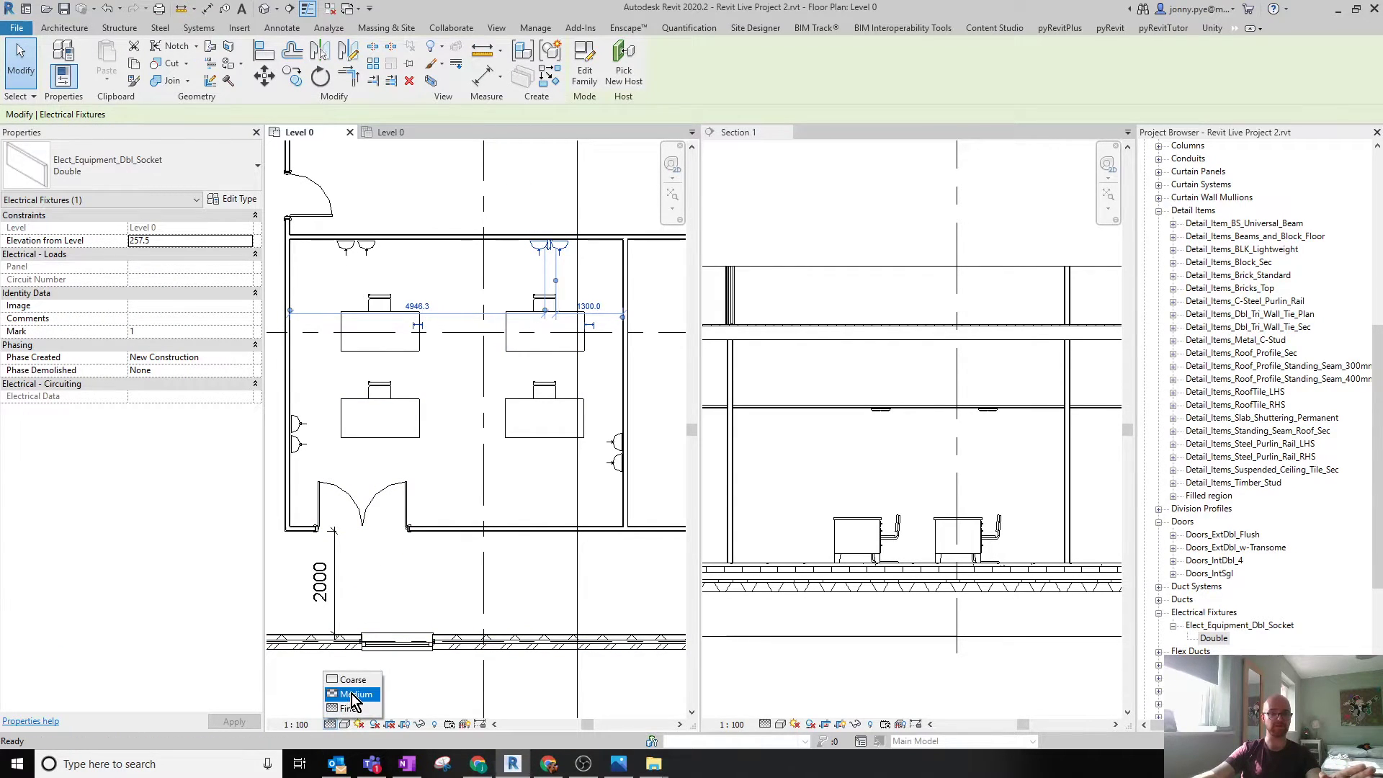
left_click(355, 705)
left_click(340, 723)
left_click(353, 682)
left_click(340, 723)
left_click(353, 710)
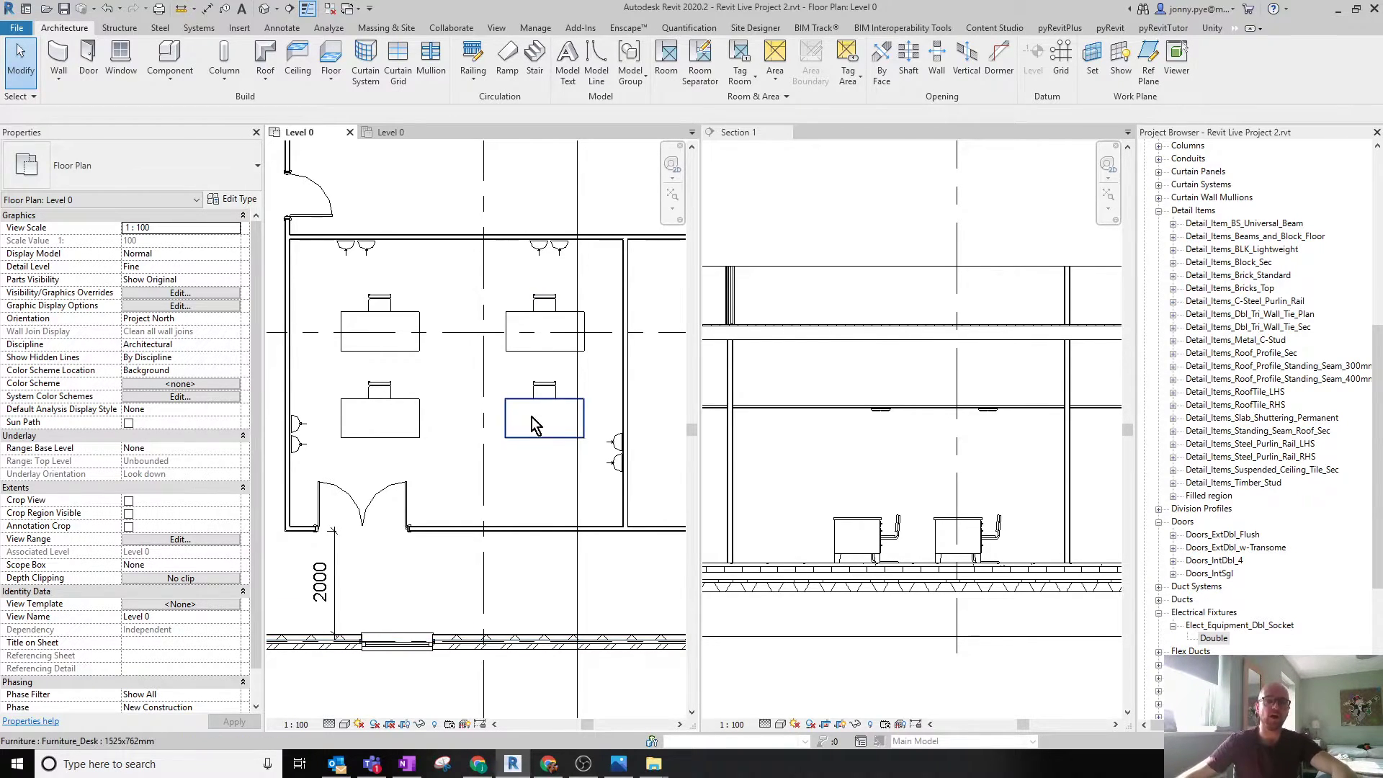
left_click(341, 249)
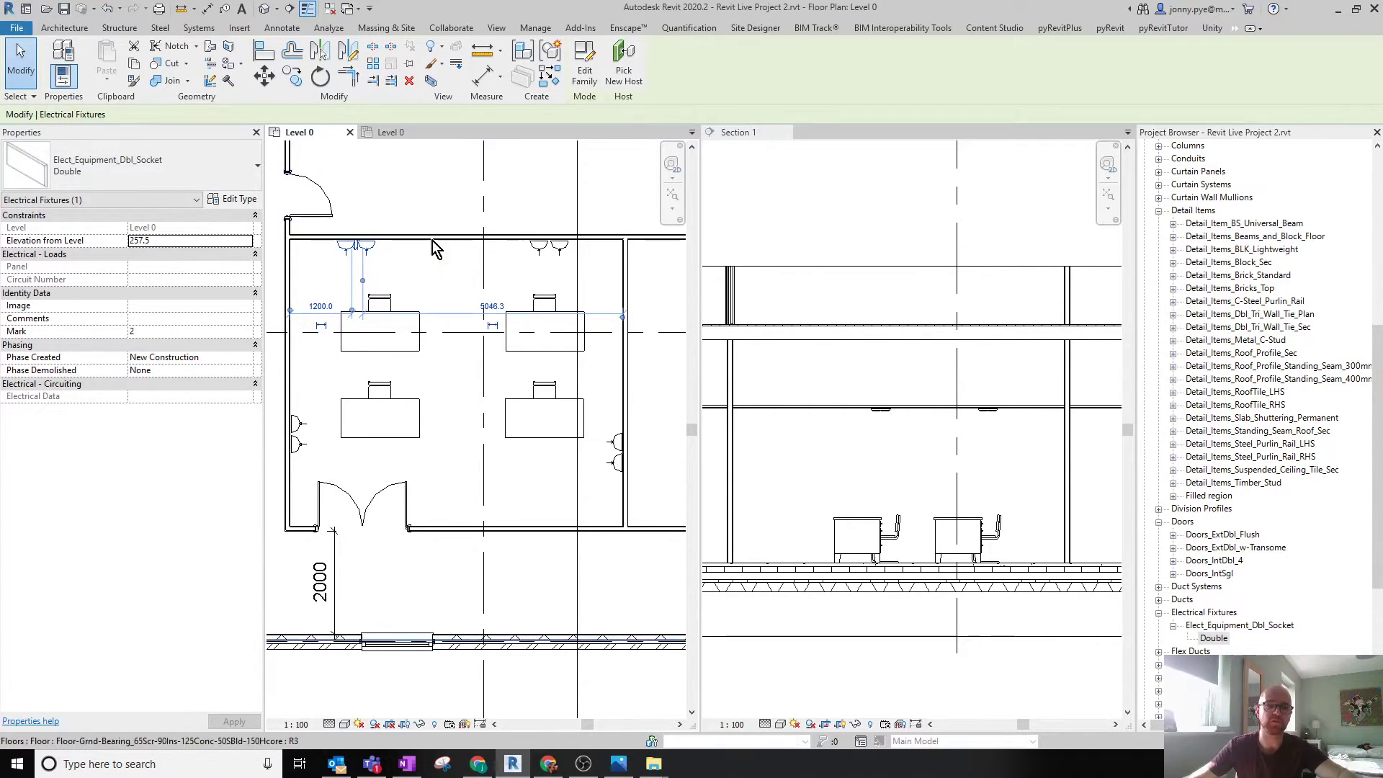
left_click(552, 81)
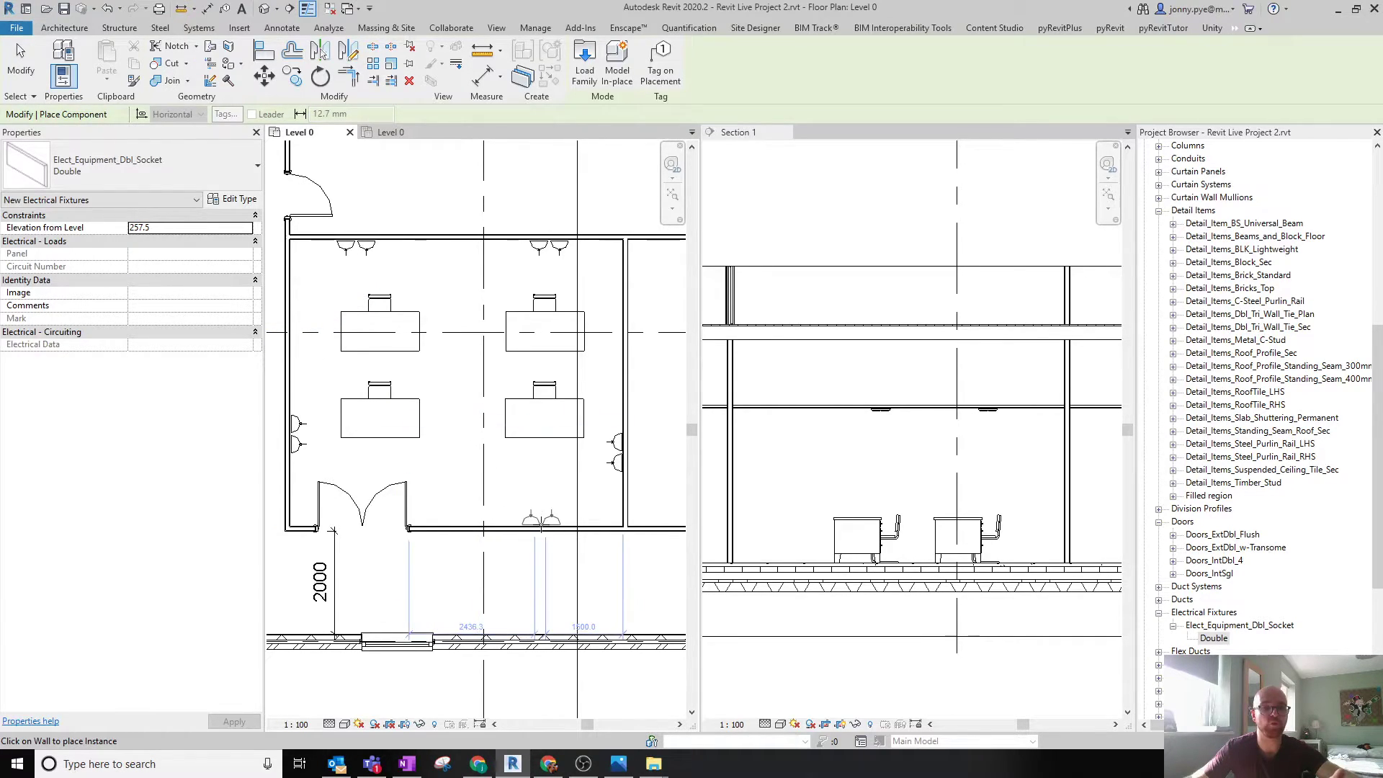
middle_click_drag(432, 229, 587, 359)
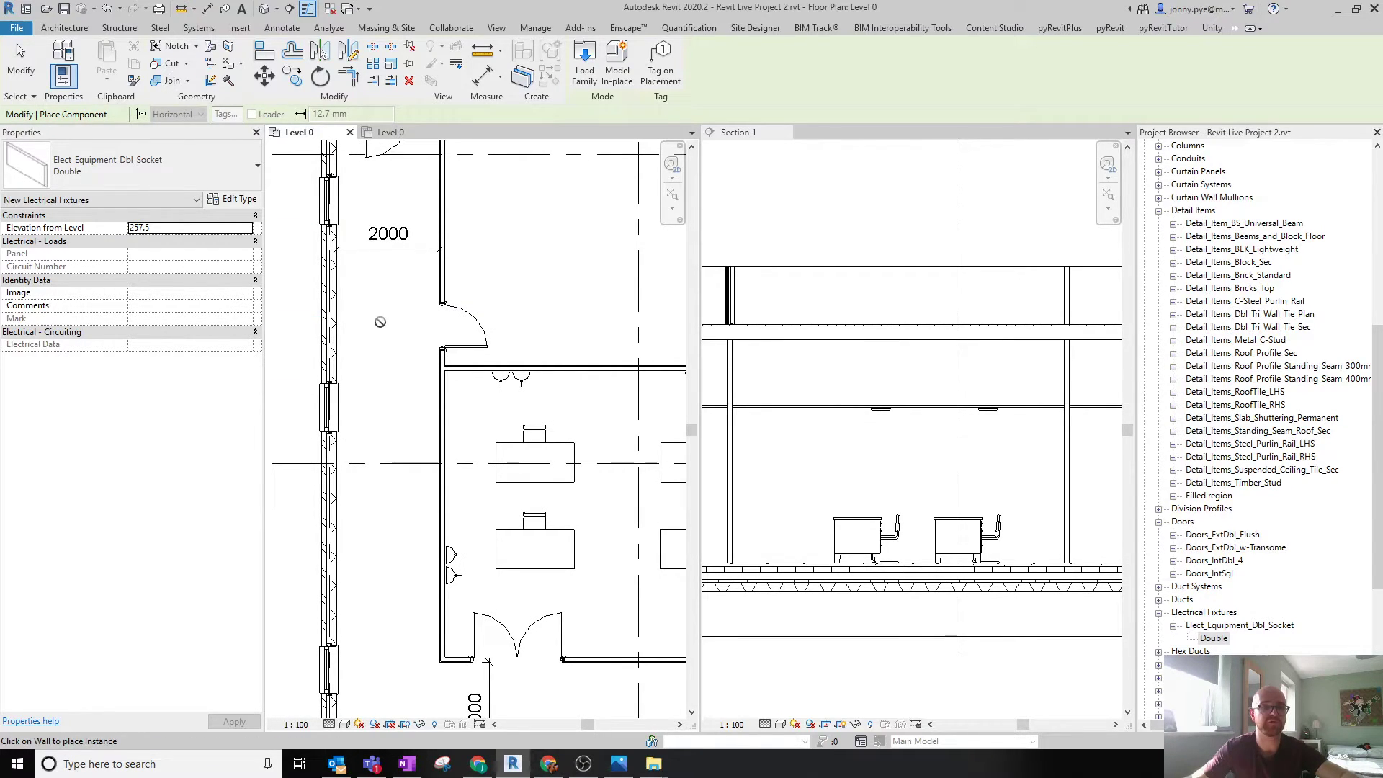
key("Escape")
scroll(432, 403, "down", 3)
middle_click_drag(667, 481, 542, 438)
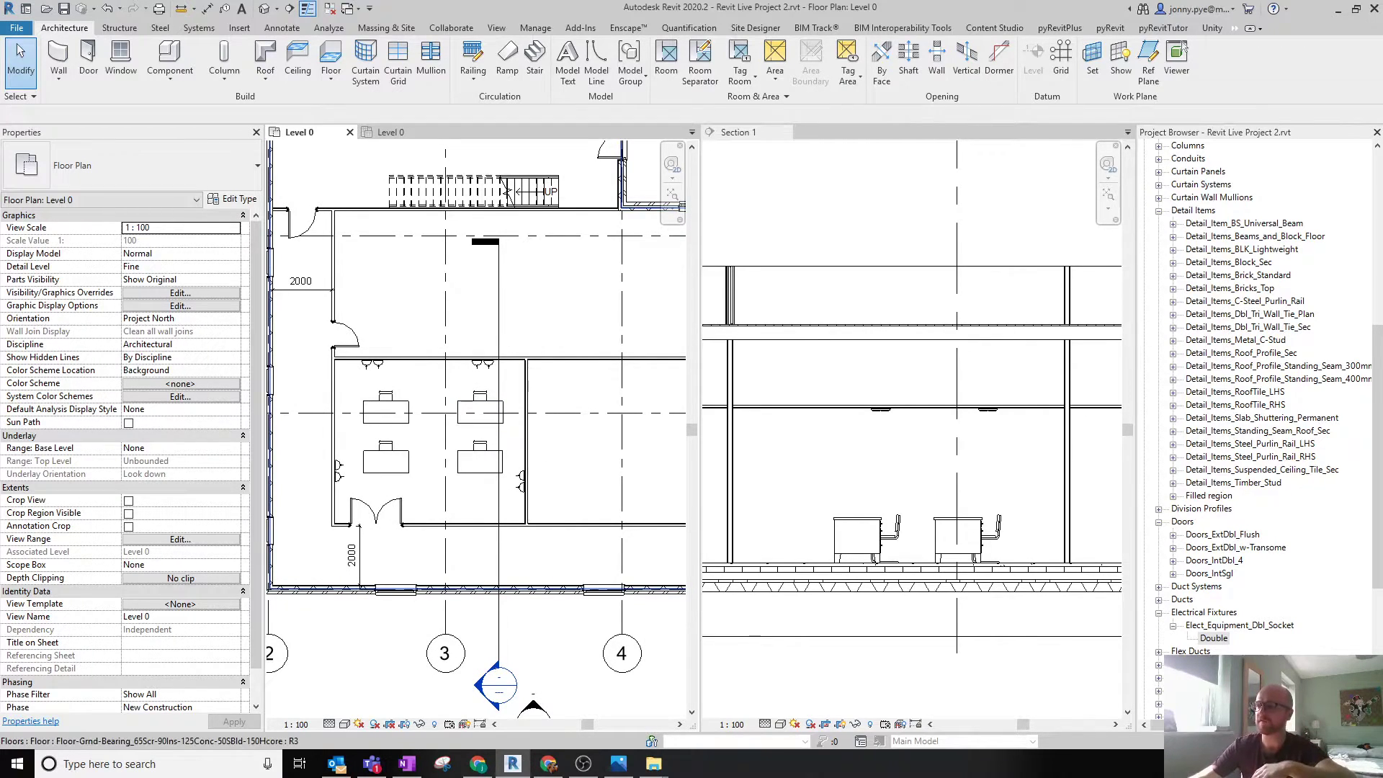
middle_click_drag(542, 361, 391, 382)
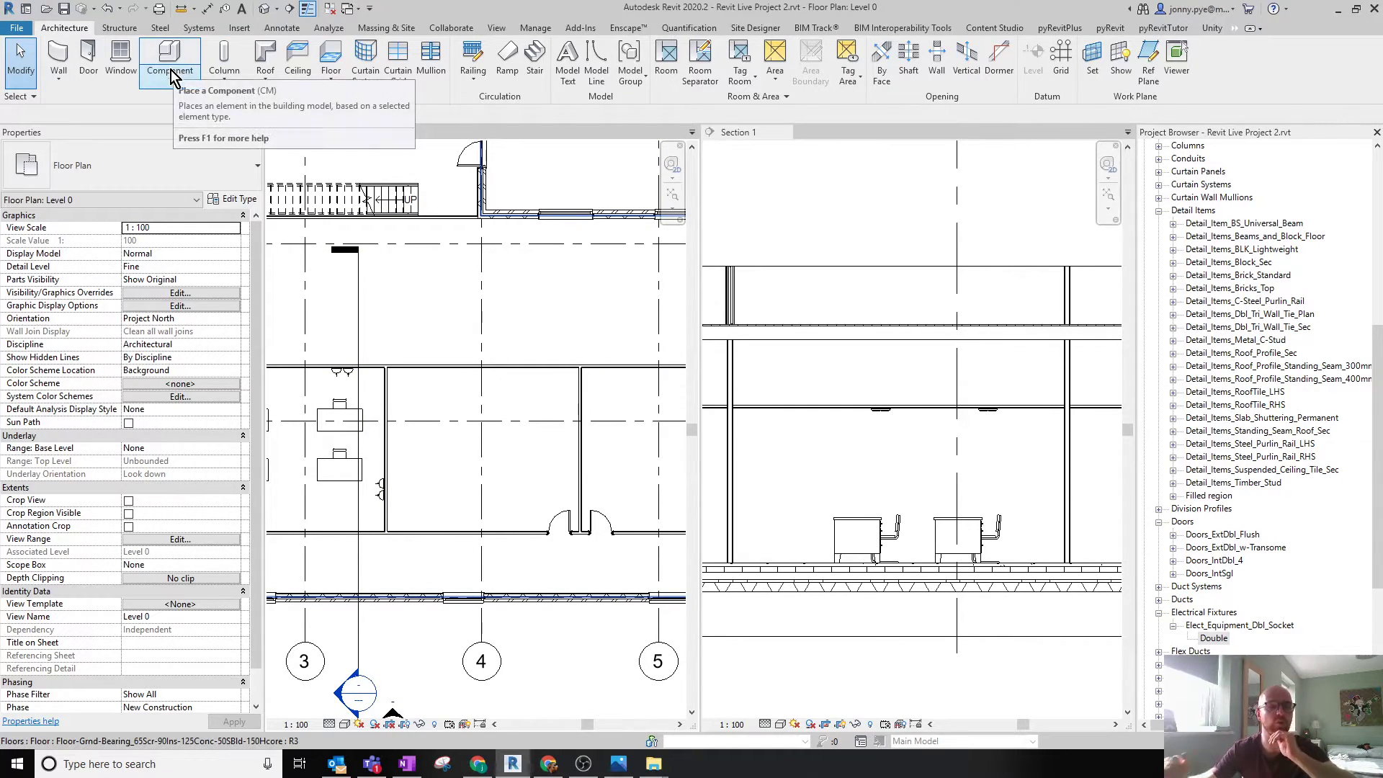
Place a Columns_Rectangular 450x600mm architectural column about 2600 mm below the stair wall, and move it between the desks in the furnished room.
left_click(224, 77)
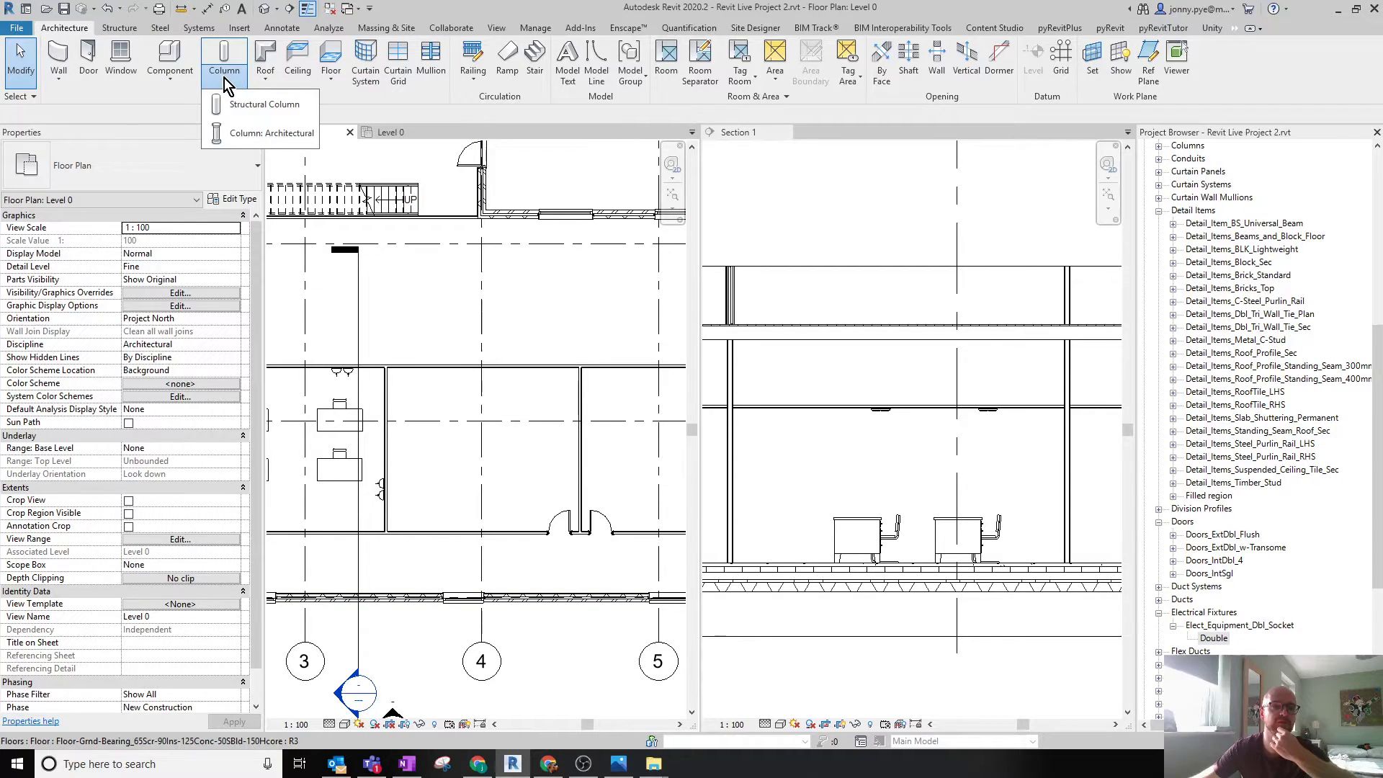
left_click(253, 133)
middle_click_drag(561, 358, 633, 391)
middle_click_drag(441, 429, 546, 409)
middle_click_drag(492, 360, 429, 425)
middle_click_drag(514, 409, 445, 414)
middle_click_drag(351, 396, 435, 419)
middle_click_drag(380, 382, 319, 356)
middle_click_drag(368, 381, 369, 384)
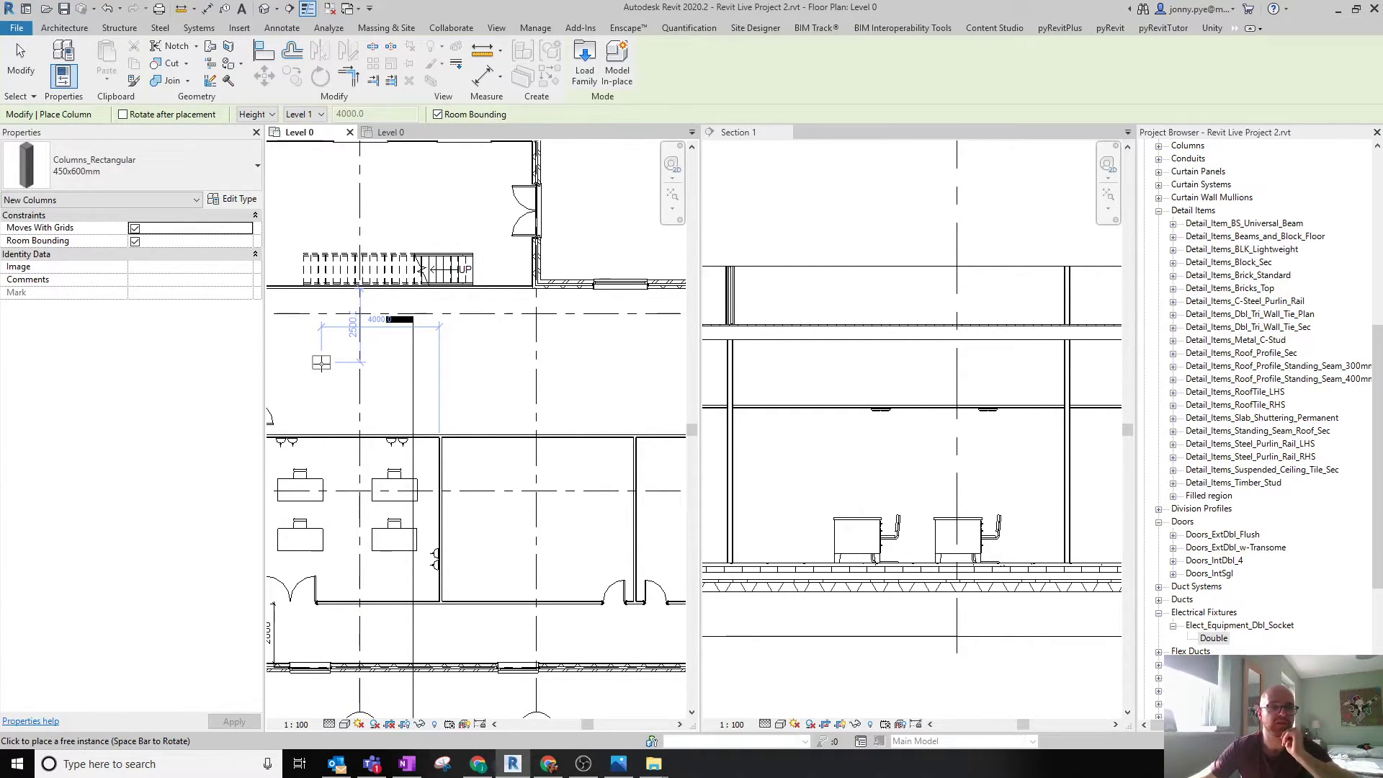
middle_click_drag(389, 371, 443, 367)
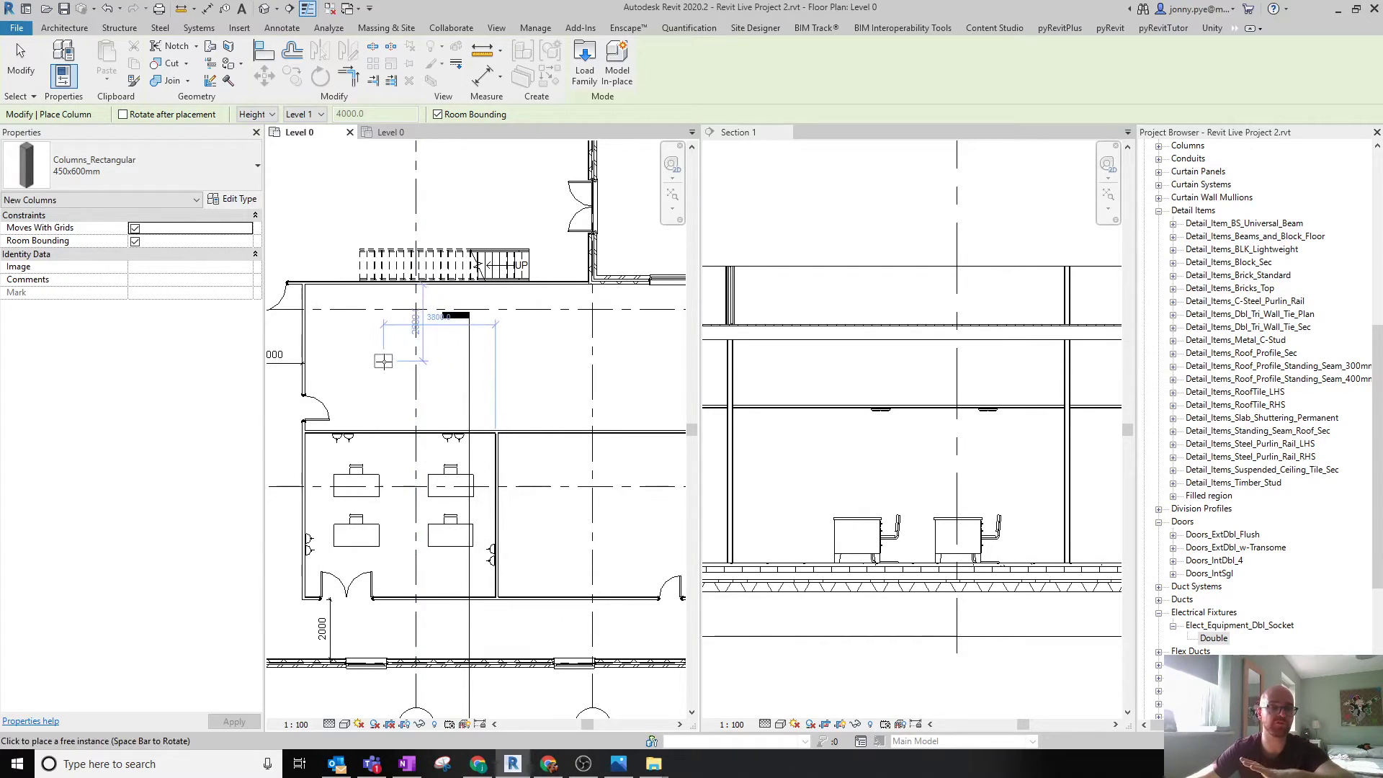
left_click(389, 363)
key("Escape")
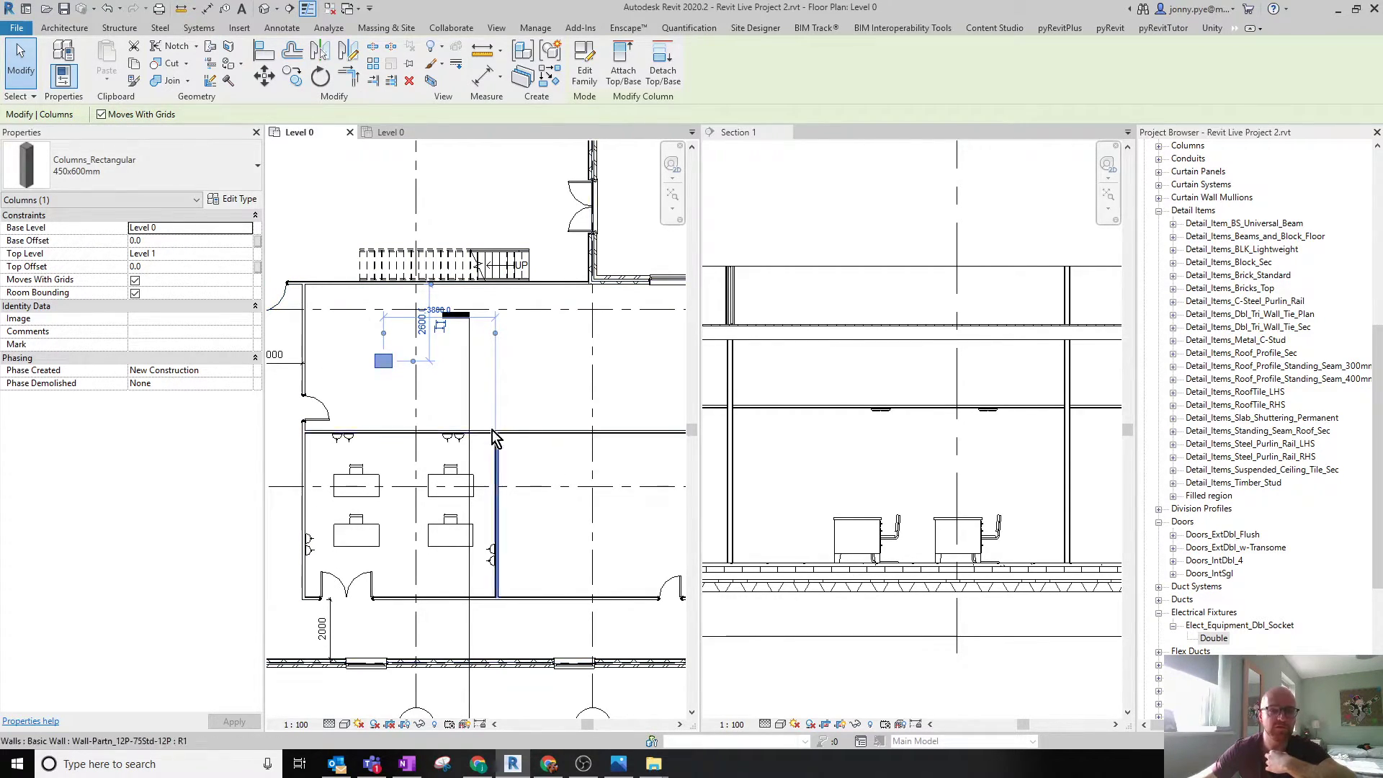
left_click_drag(384, 360, 401, 522)
left_click(940, 651)
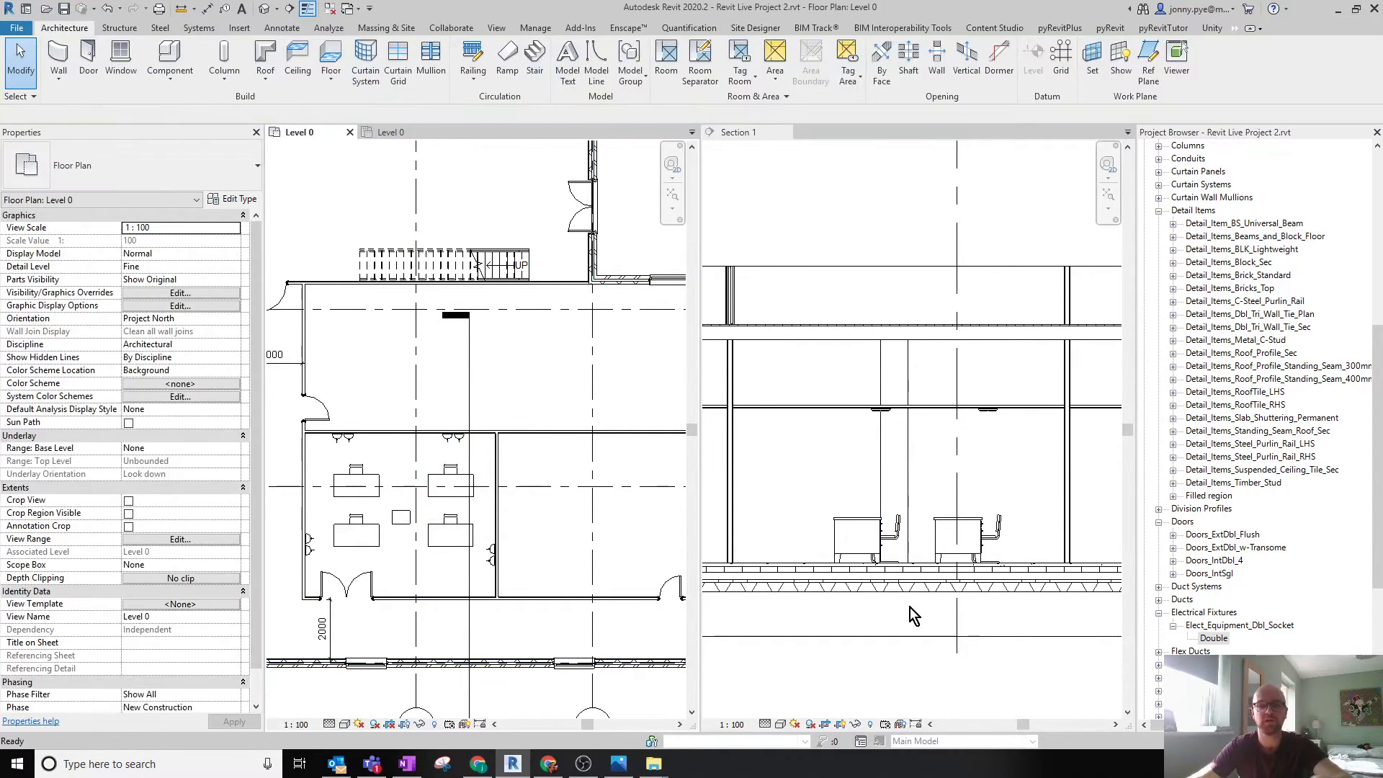
Review the column's Top Level options in Section 1 and move the column away from grid D towards grid E.
scroll(857, 475, "down", 2)
left_click(897, 505)
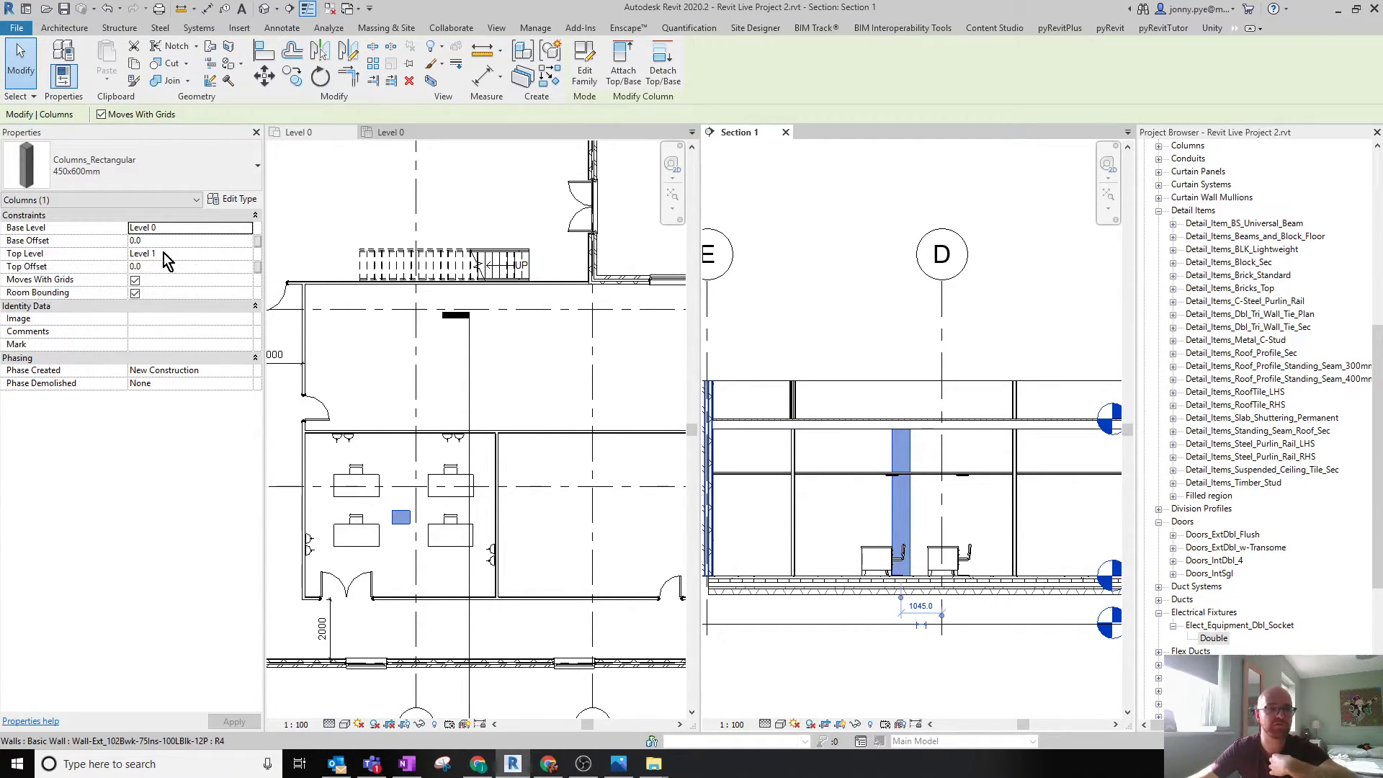
left_click(190, 256)
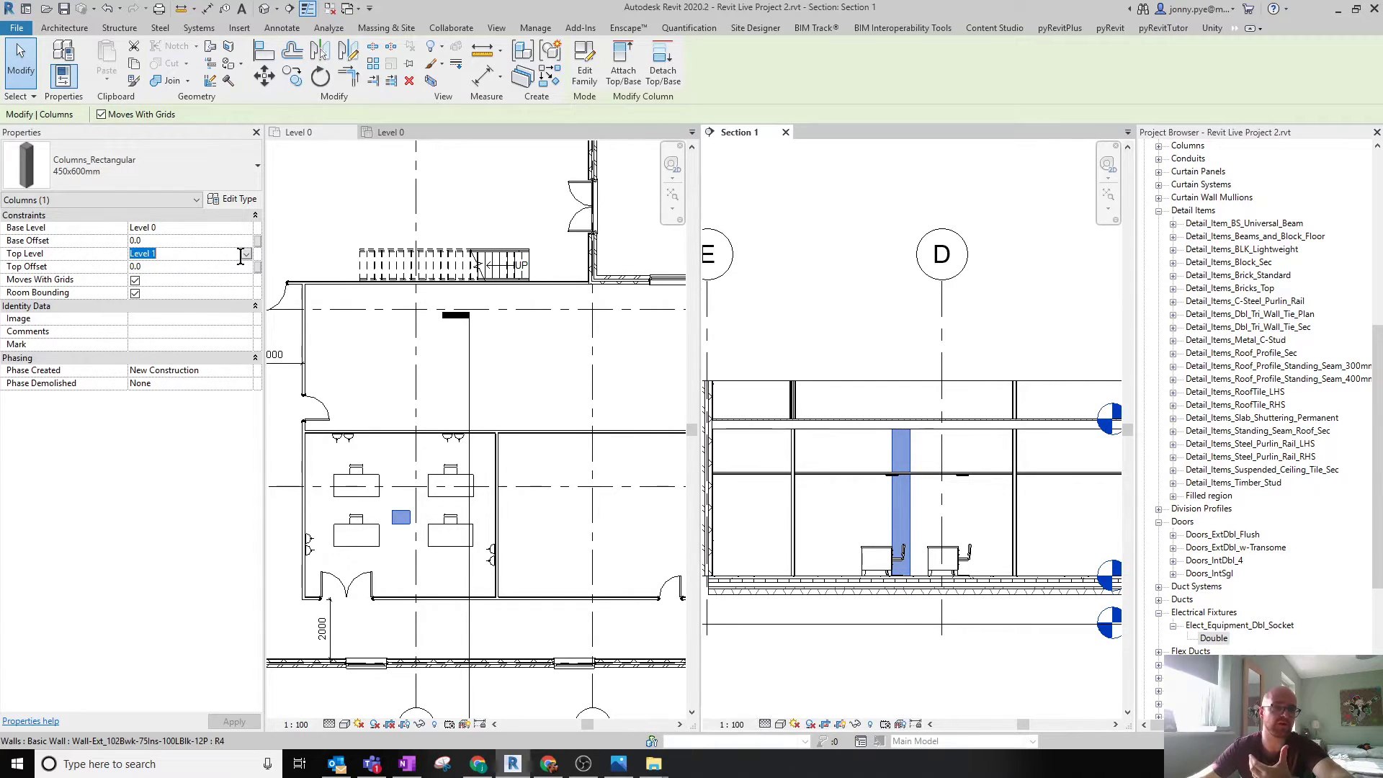
left_click(246, 254)
left_click(250, 255)
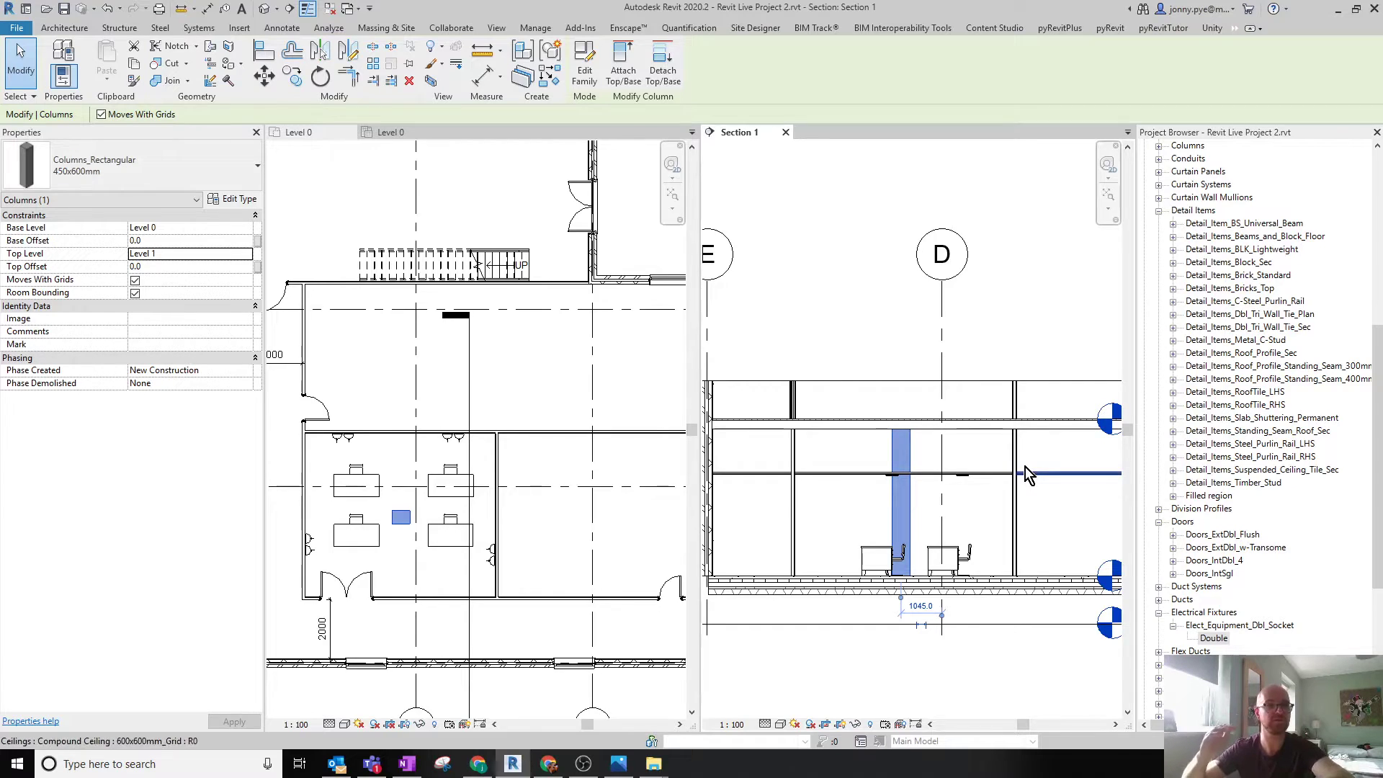
middle_click_drag(895, 454, 888, 353)
scroll(887, 353, "down", 2)
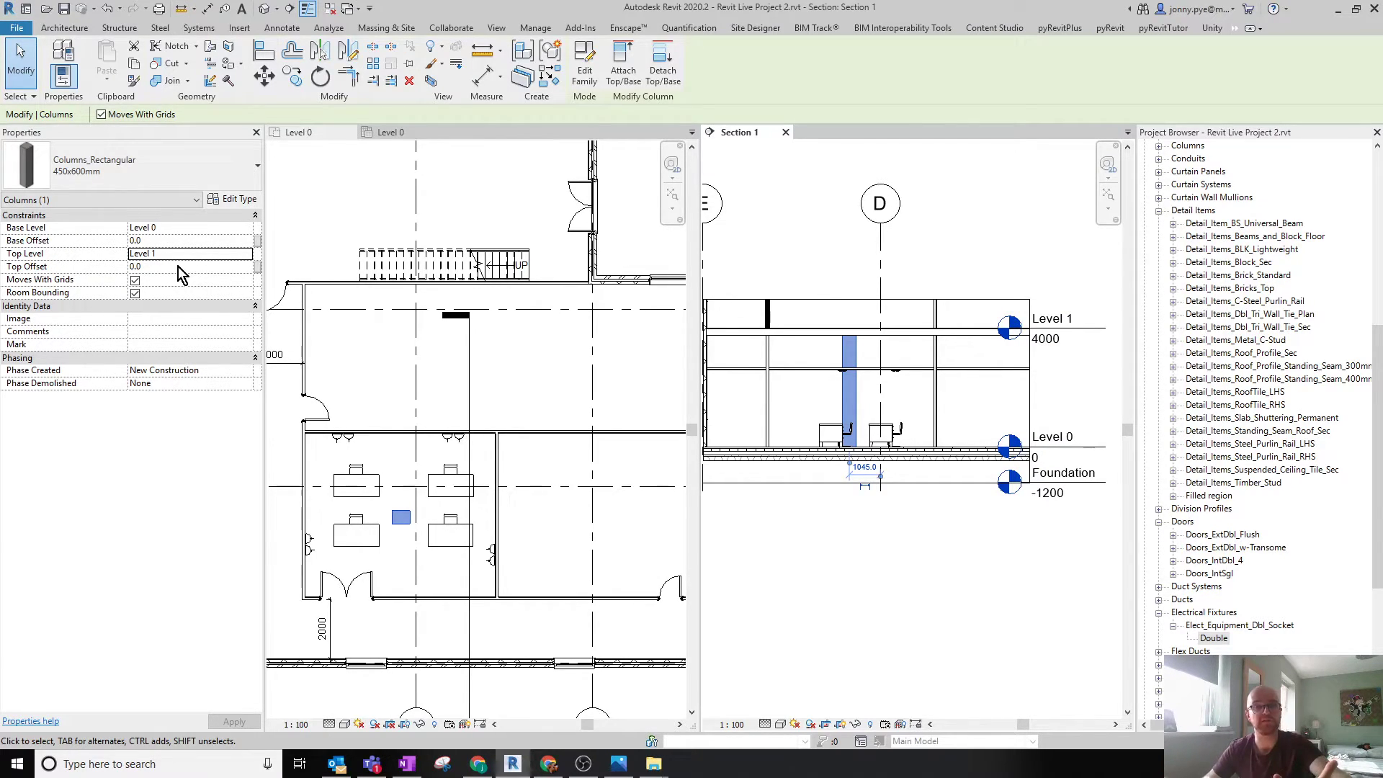
left_click_drag(848, 389, 791, 390)
left_click(871, 514)
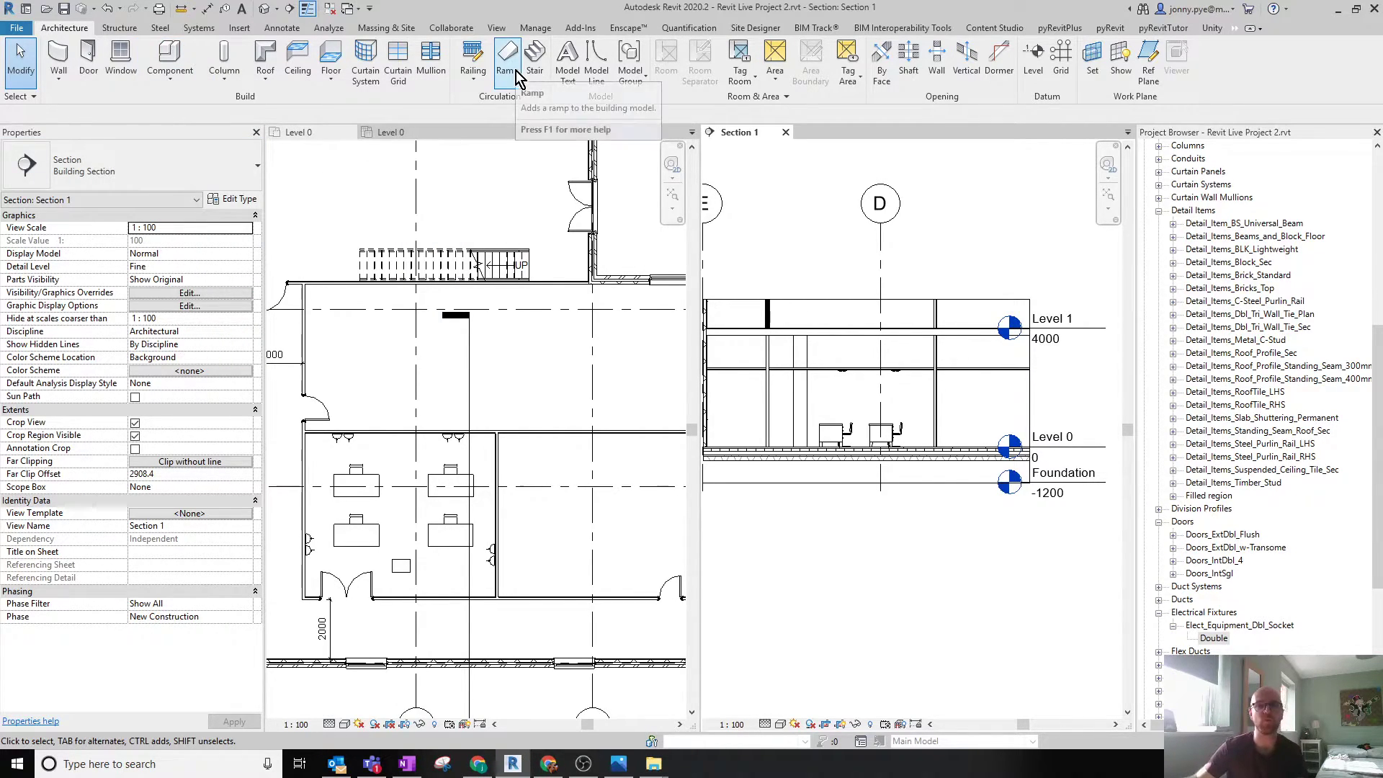
key("alt+Tab")
key("alt+Tab")
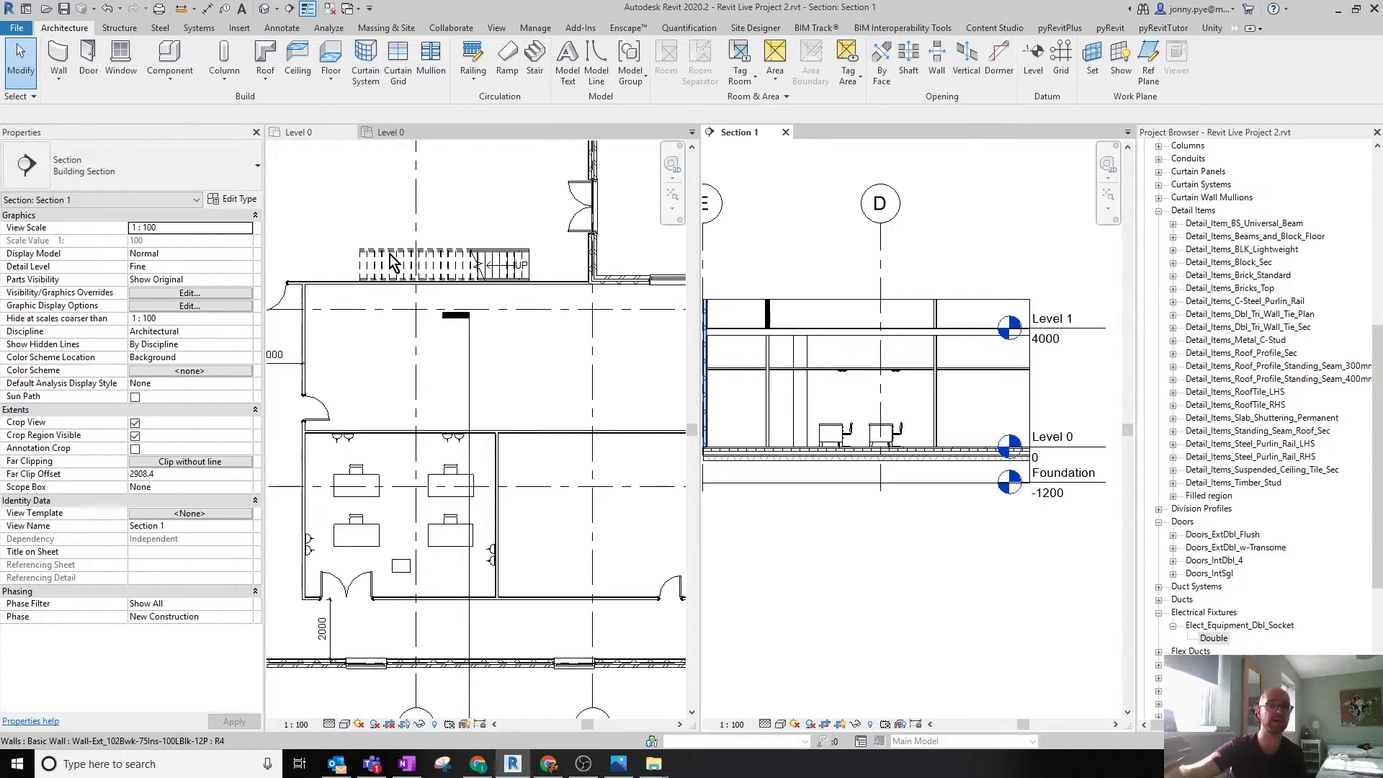
left_click(473, 75)
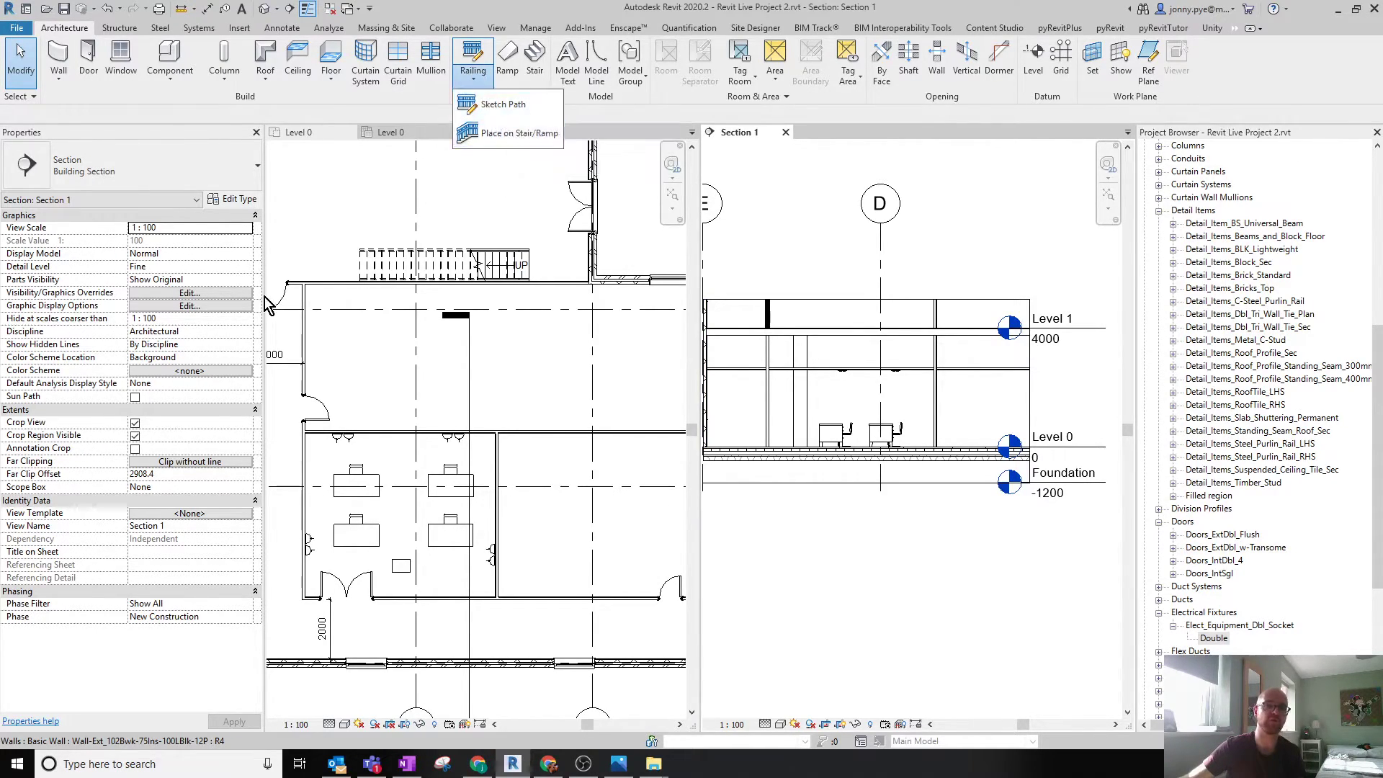
scroll(437, 481, "down", 2)
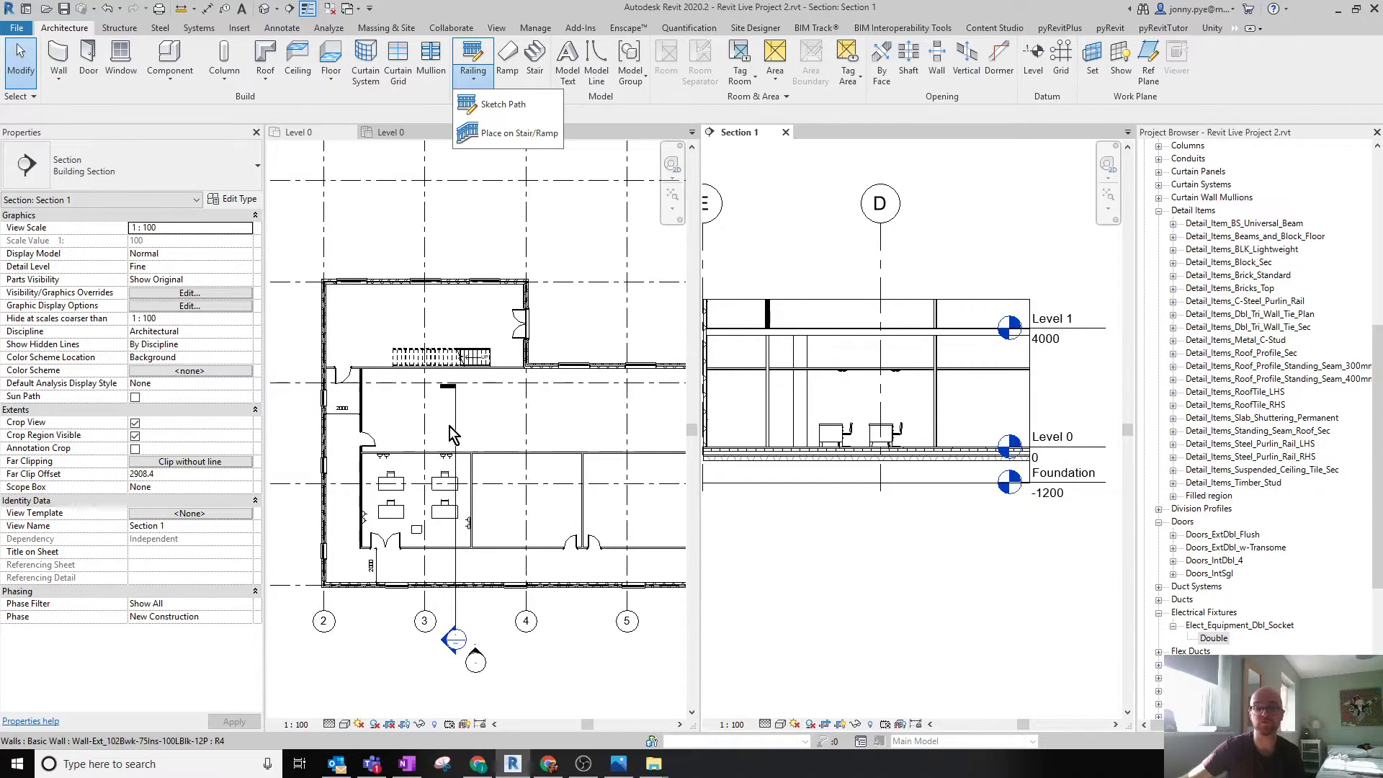
scroll(420, 445, "down", 2)
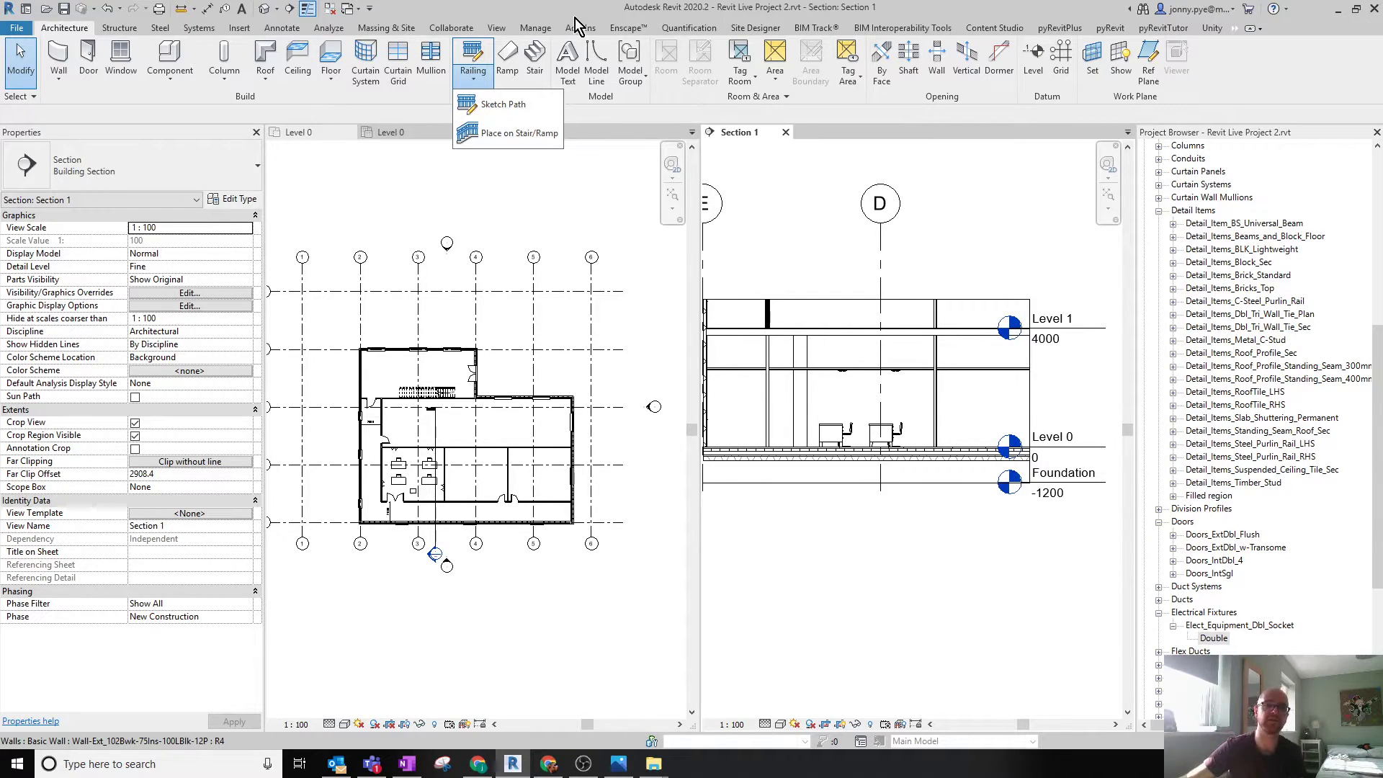
left_click(435, 179)
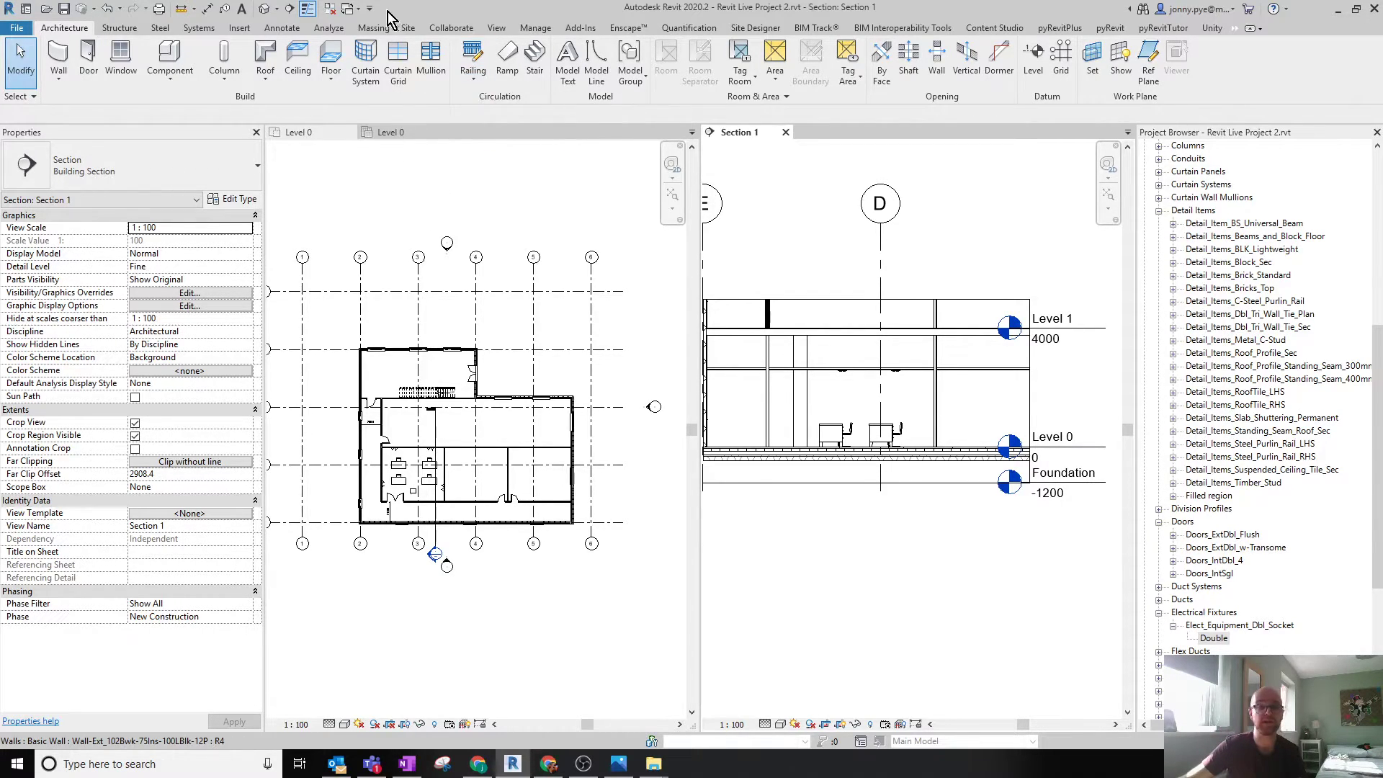
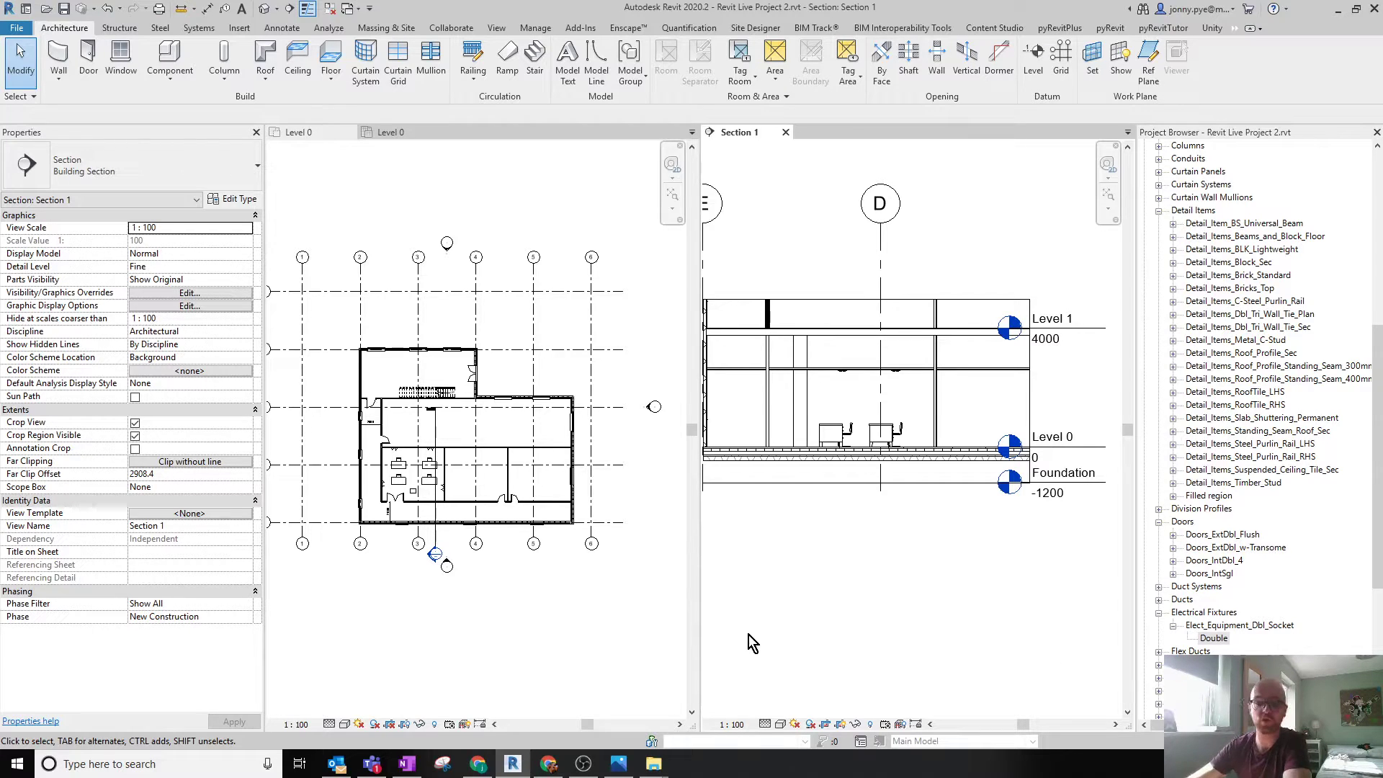
scroll(460, 468, "up", 2)
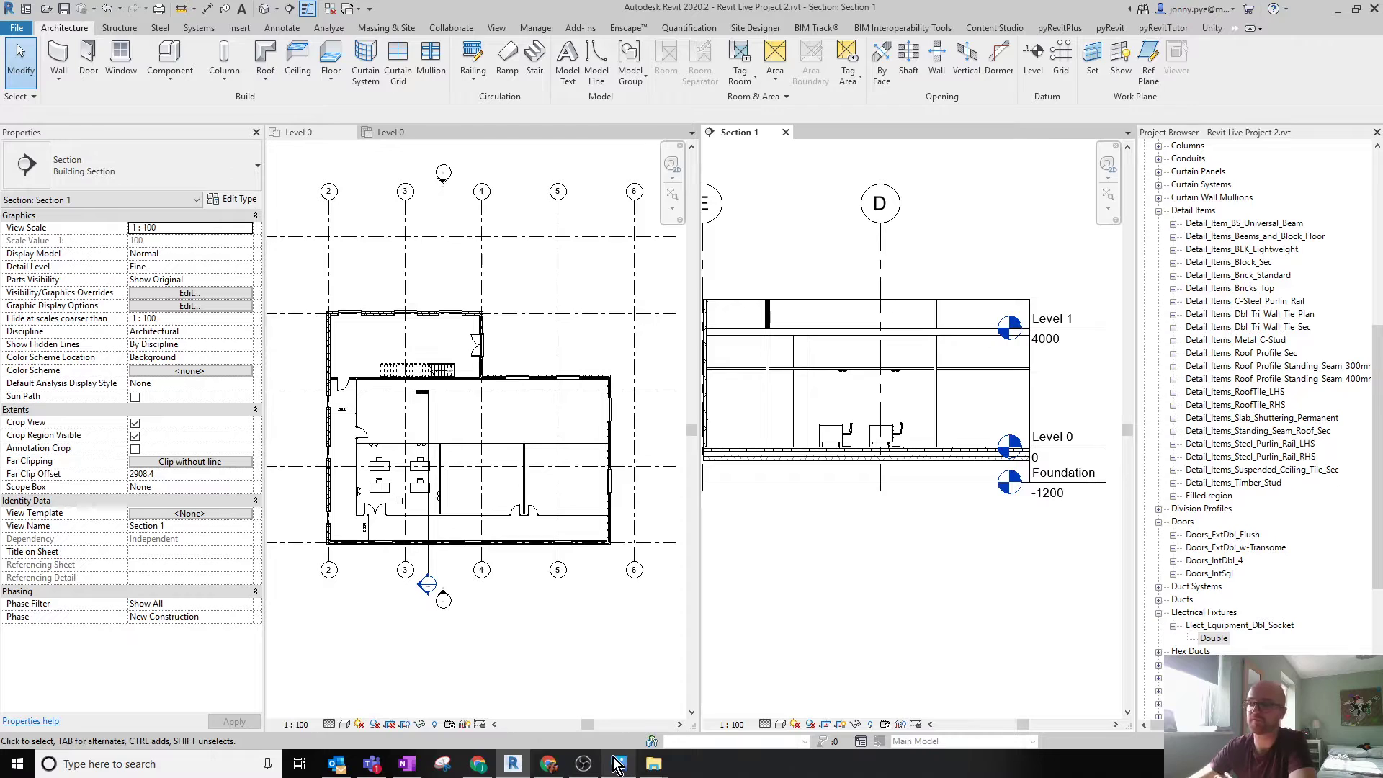
mouse_move(617, 763)
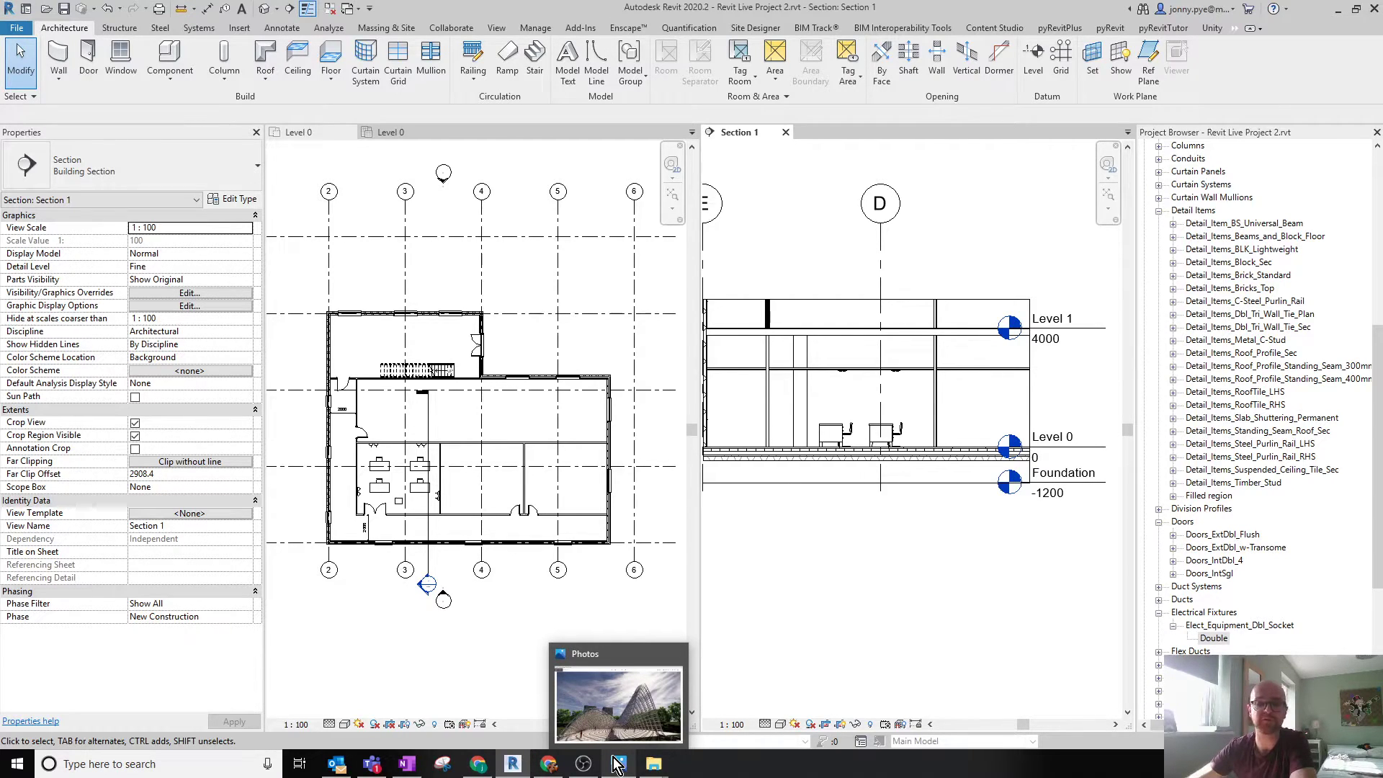
left_click(618, 763)
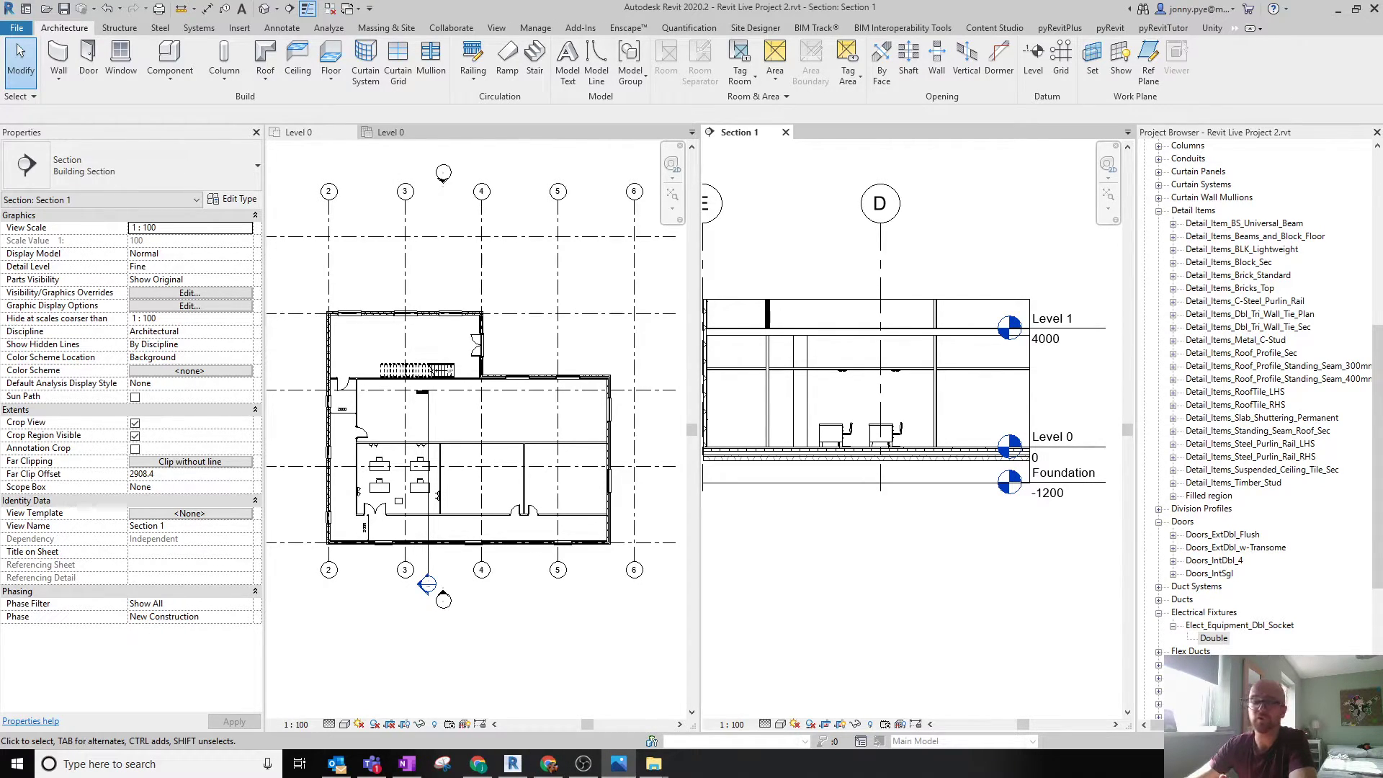
left_click_drag(1382, 80, 673, 64)
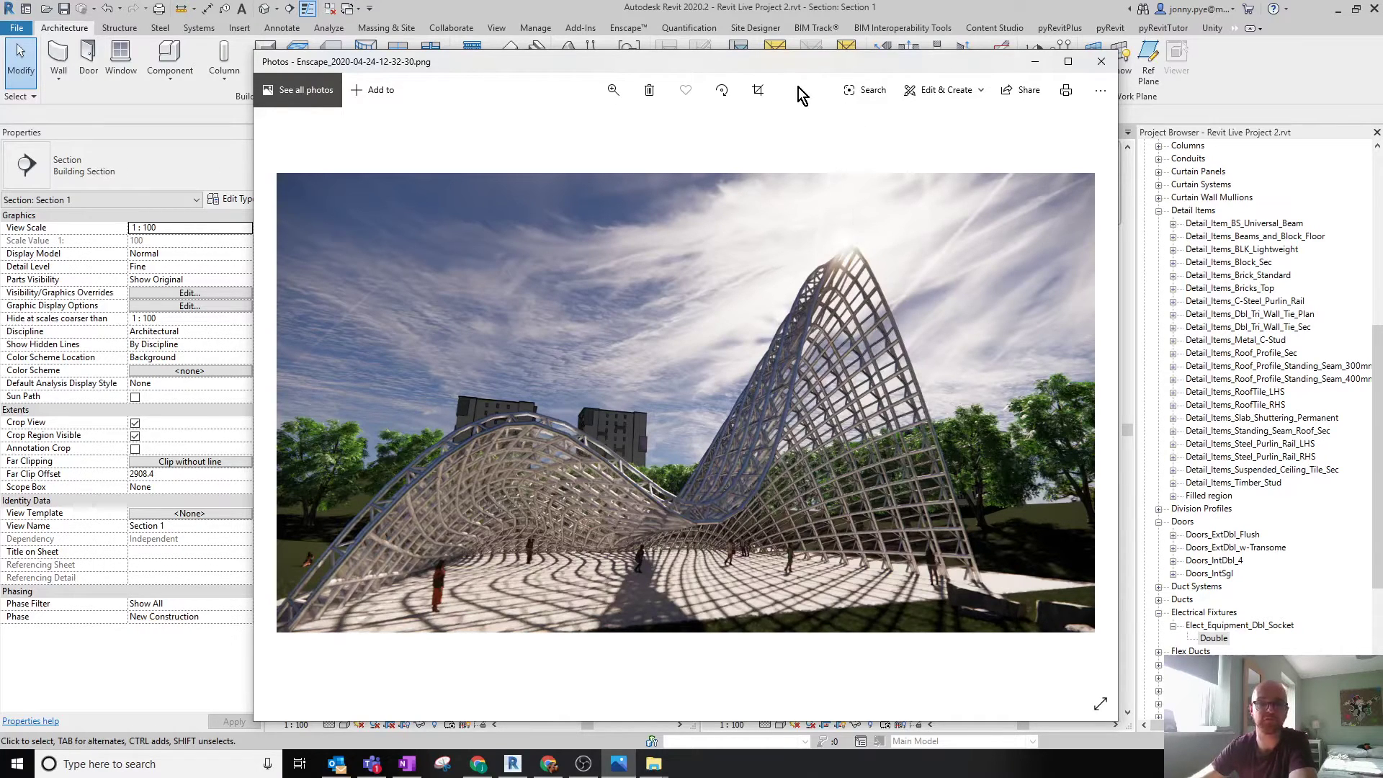
left_click_drag(768, 59, 1382, 59)
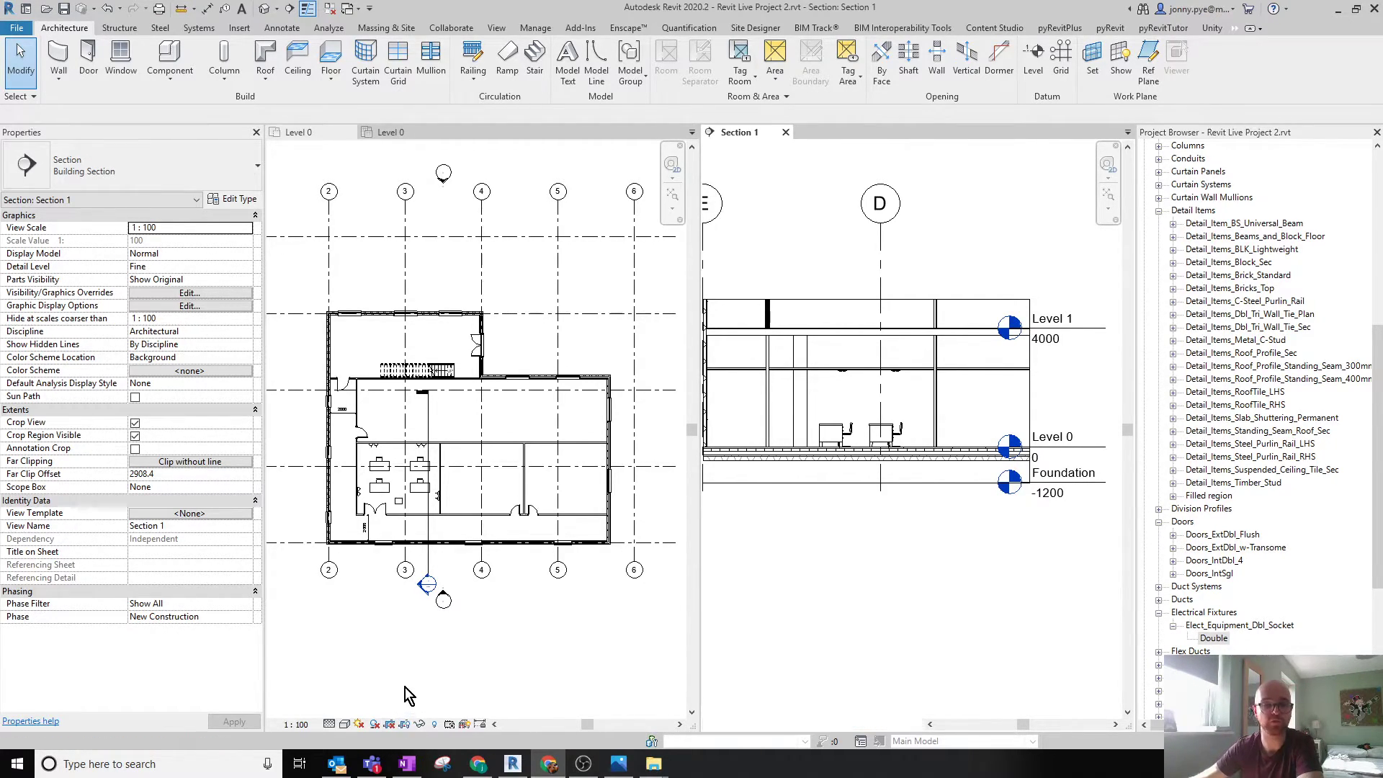
Delete the rectangular column beside the double door in the furnished room on the Level 0 plan.
left_click(382, 567)
scroll(433, 483, "up", 3)
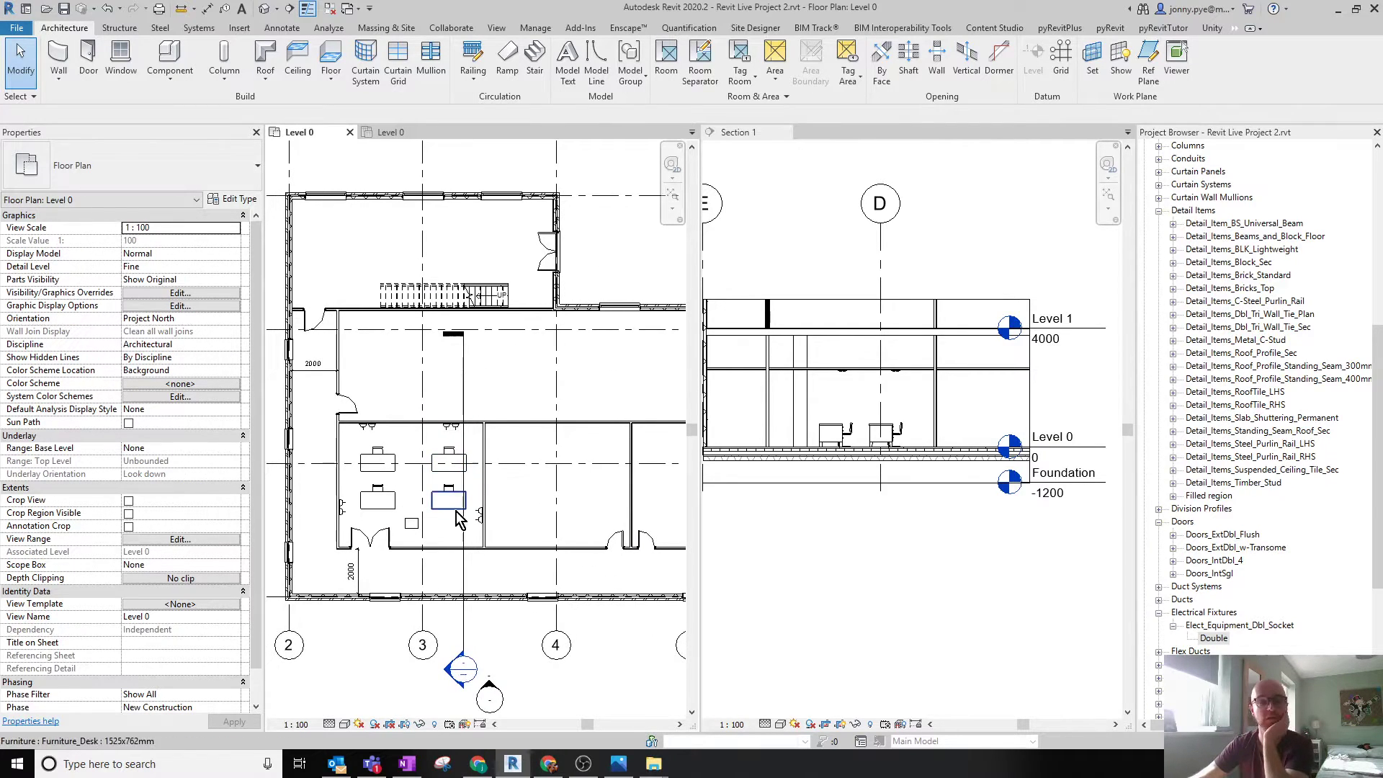
scroll(418, 493, "up", 2)
scroll(548, 432, "up", 2)
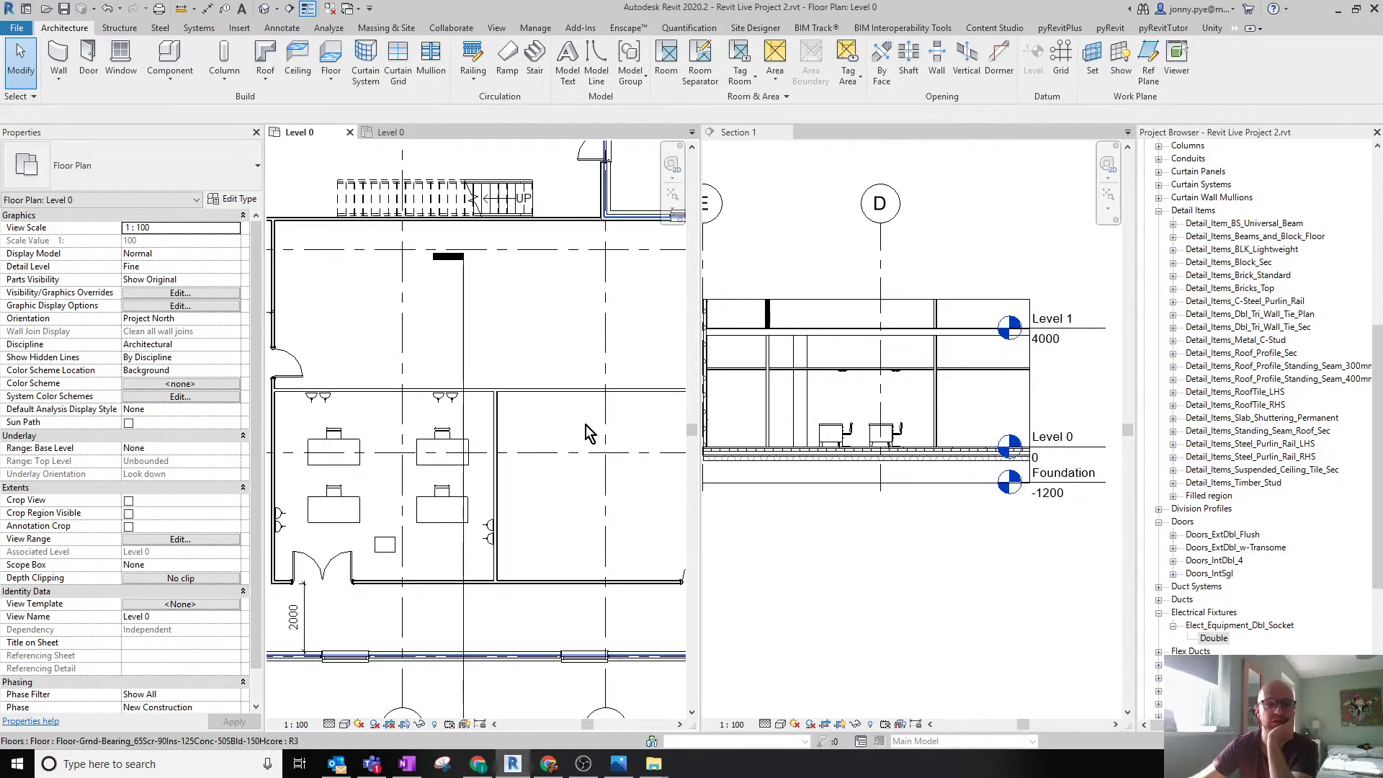
middle_click_drag(324, 472, 340, 470)
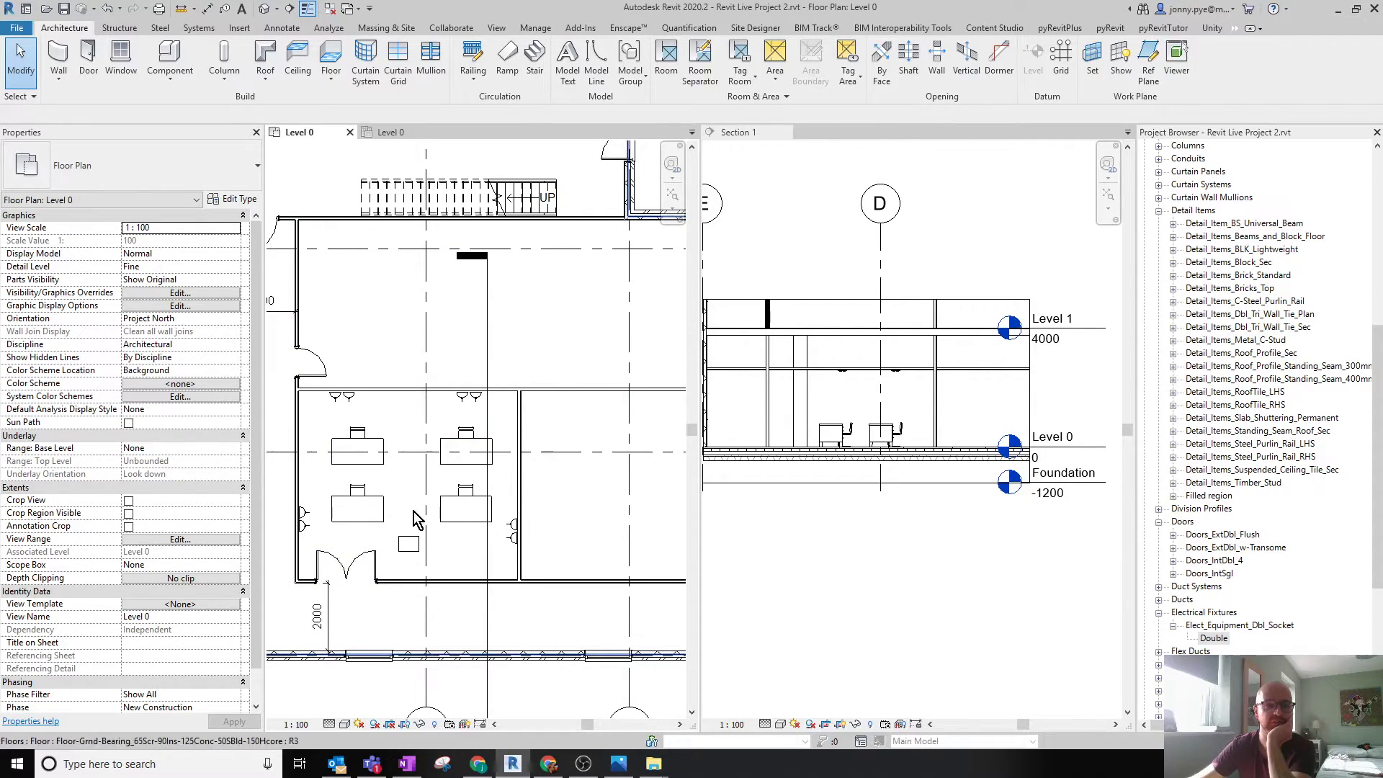
left_click(401, 540)
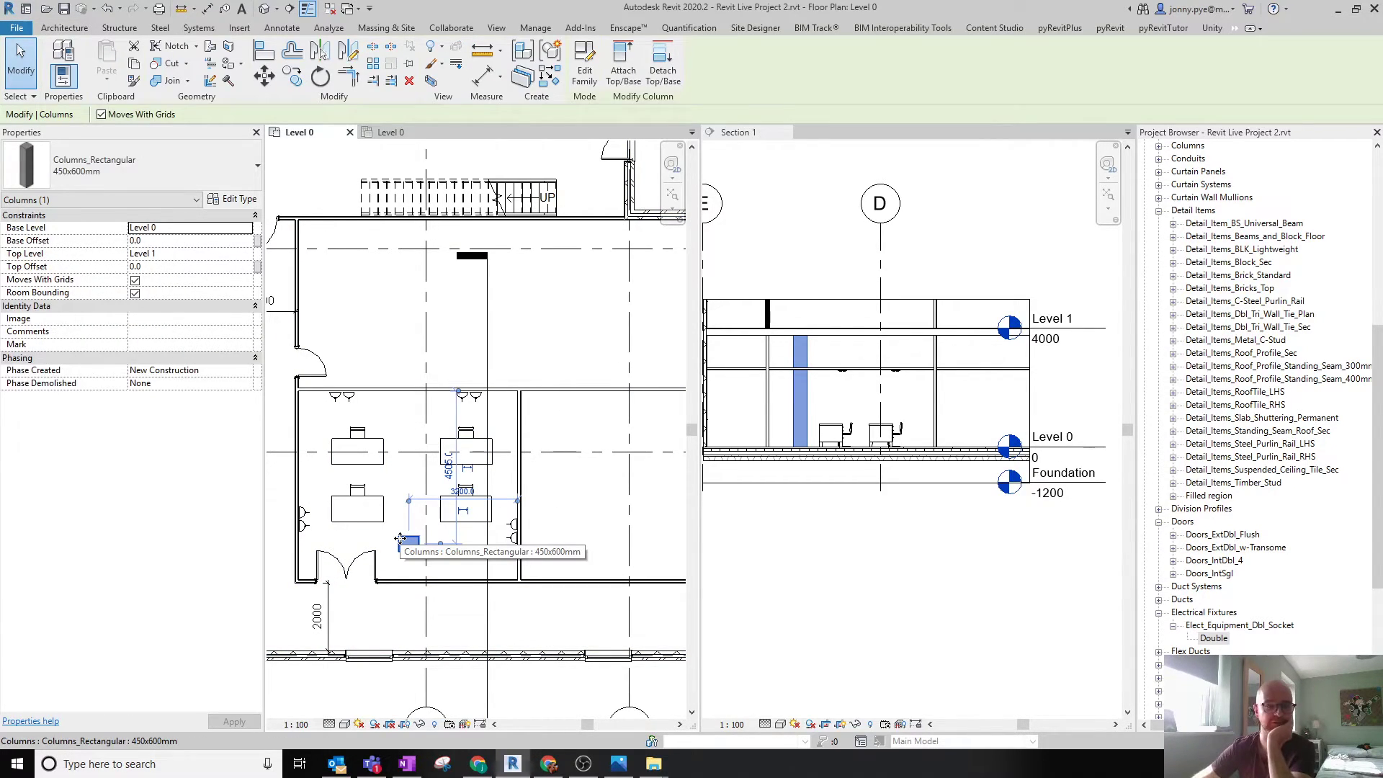
key("Delete")
middle_click_drag(389, 528, 394, 532)
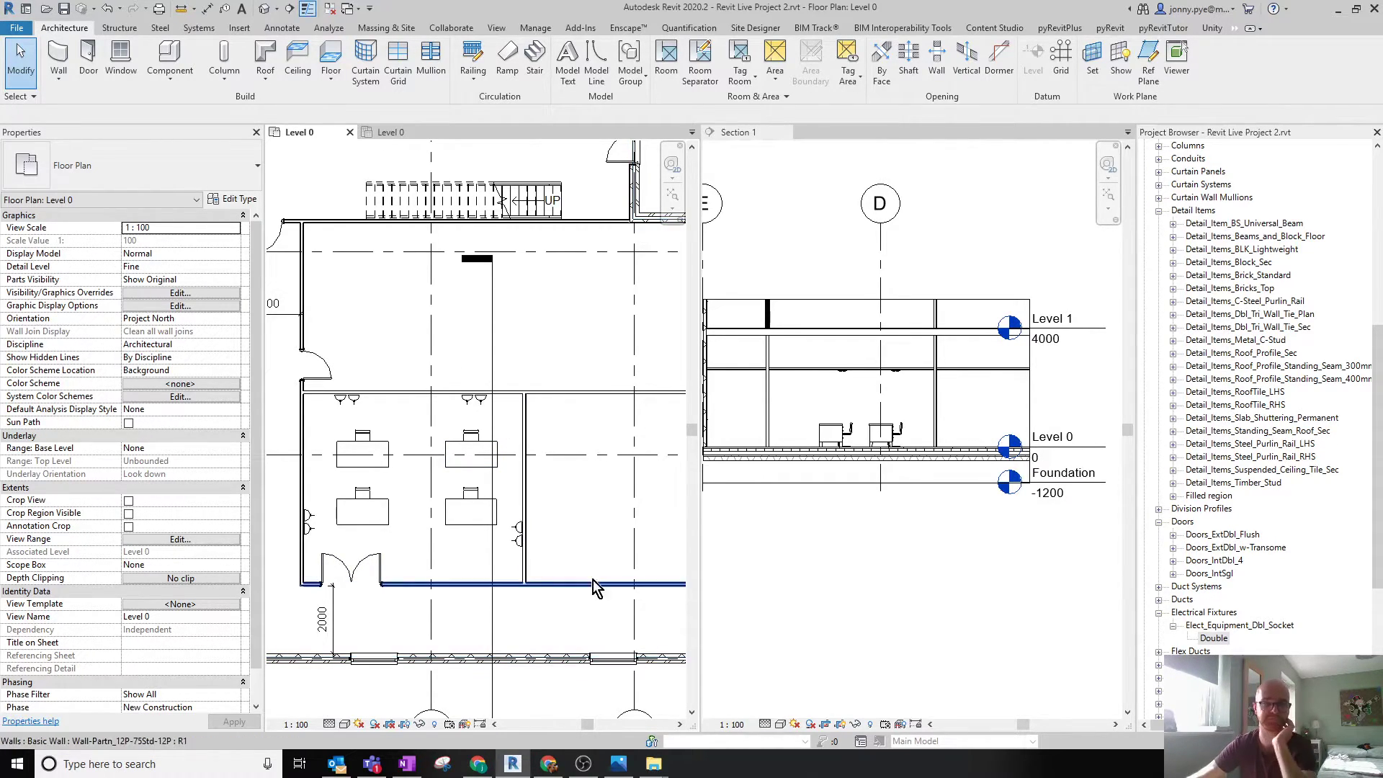
Open the Level 1 floor plan to view the matching rooms, and return to the Level 0 floor plan.
left_click(315, 510)
key("Escape")
scroll(1259, 282, "up", 5)
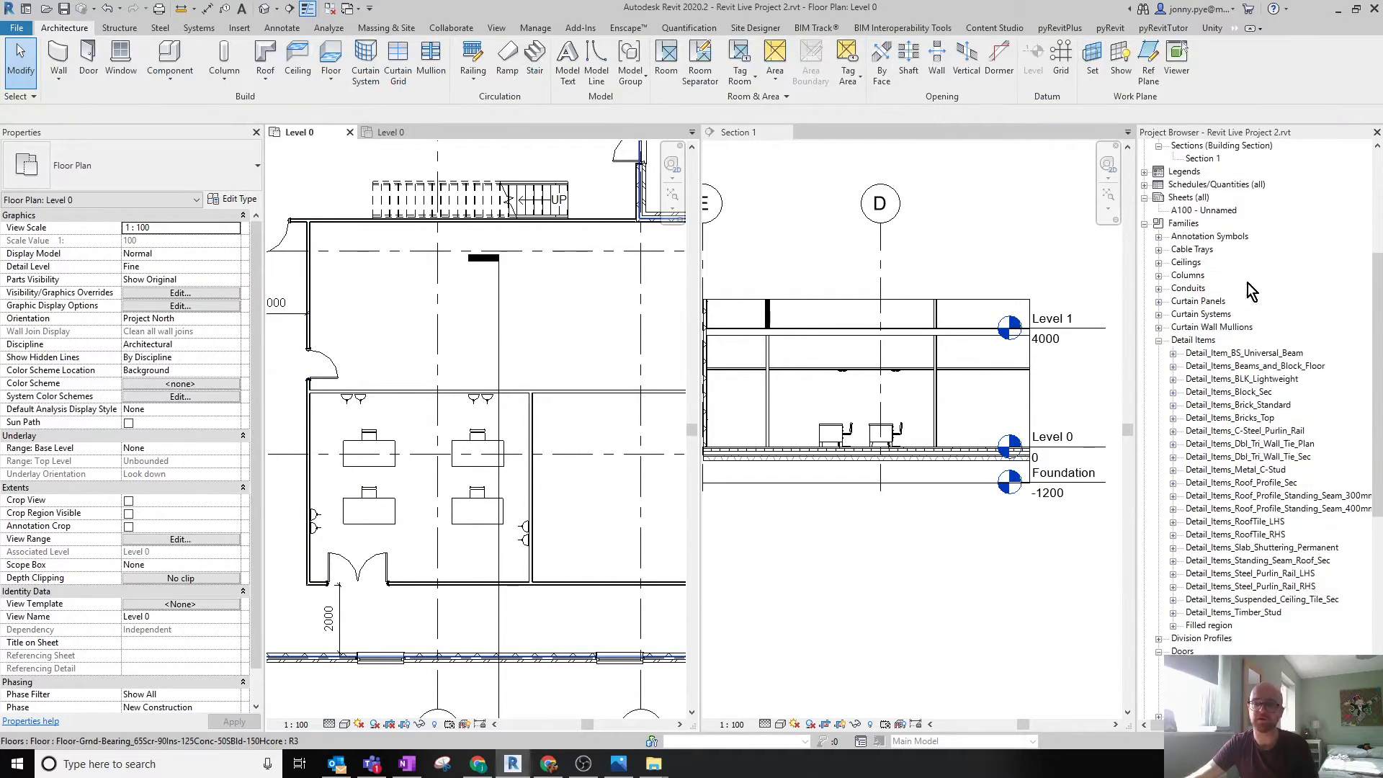
scroll(1260, 283, "up", 3)
double_click(1201, 197)
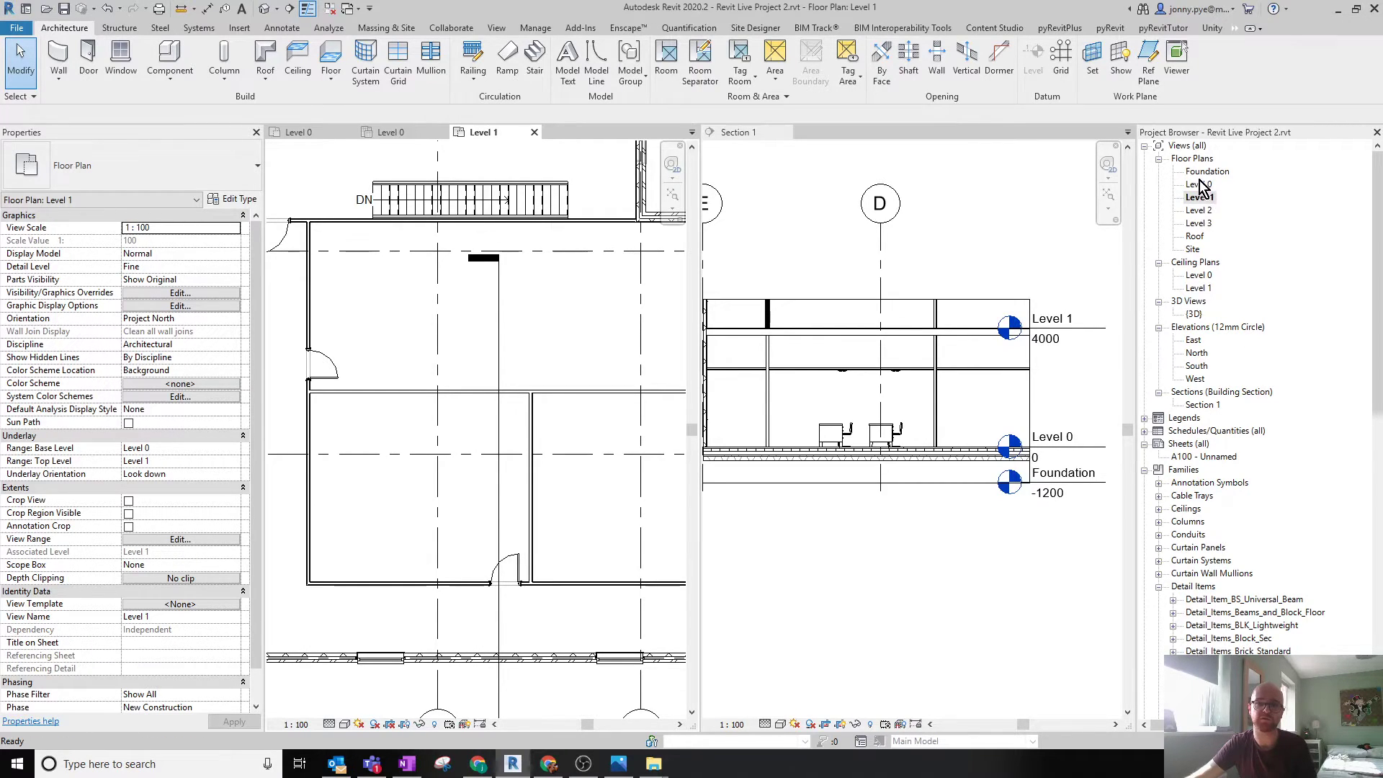
double_click(1199, 184)
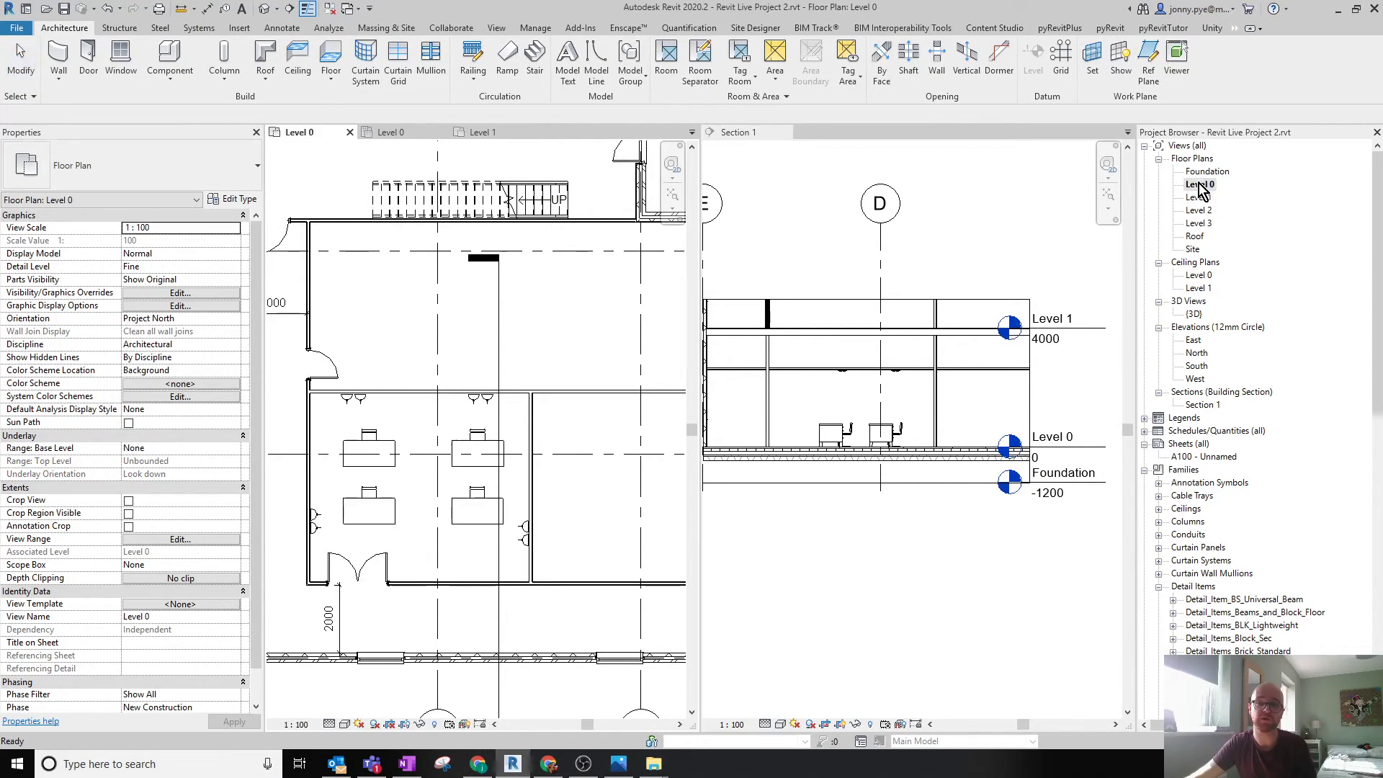
Select the four desks and four chairs in the Level 0 room and create a model group named Class Layout.
left_click(373, 441)
left_click(372, 435, "ctrl")
left_click(477, 435, "ctrl")
left_click(466, 450, "ctrl")
left_click(477, 493, "ctrl")
left_click(475, 513, "ctrl")
left_click(394, 513, "ctrl")
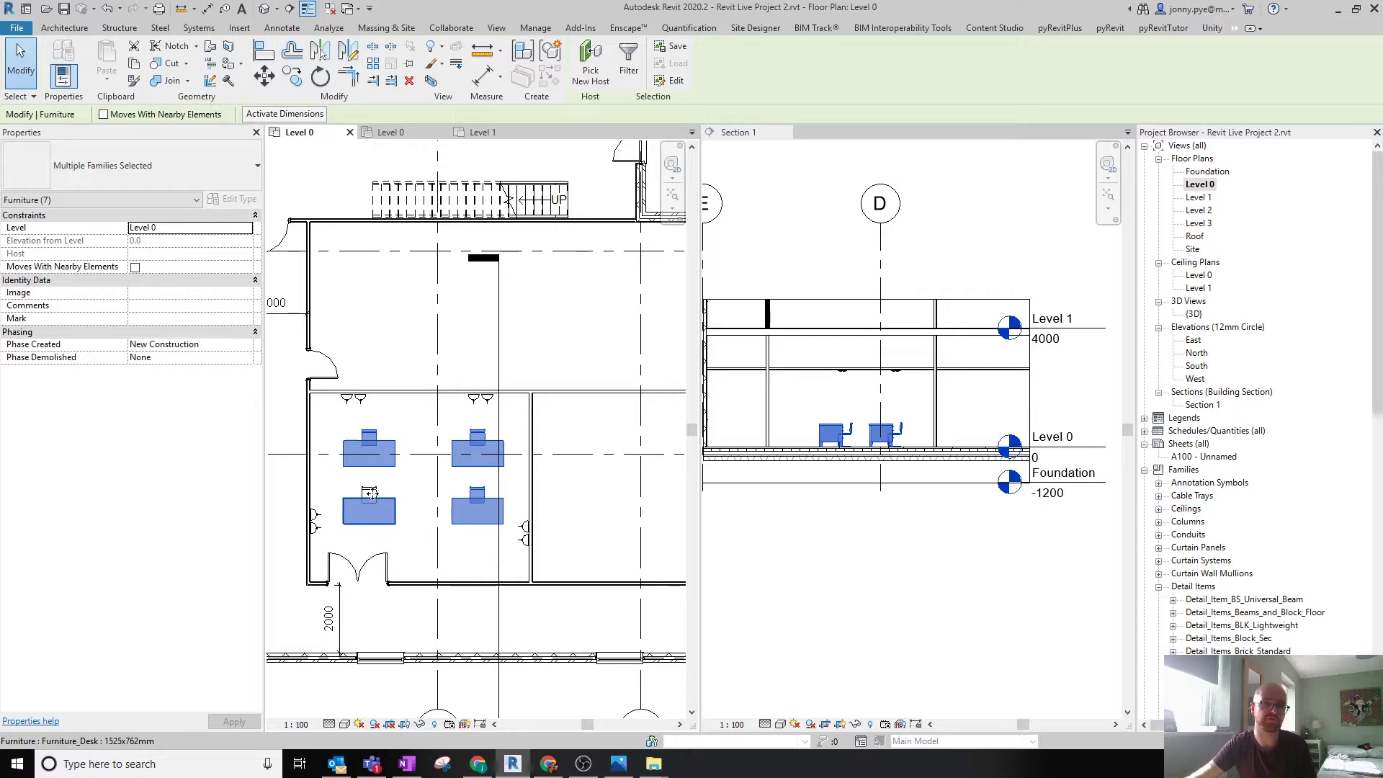
left_click(381, 489, "ctrl")
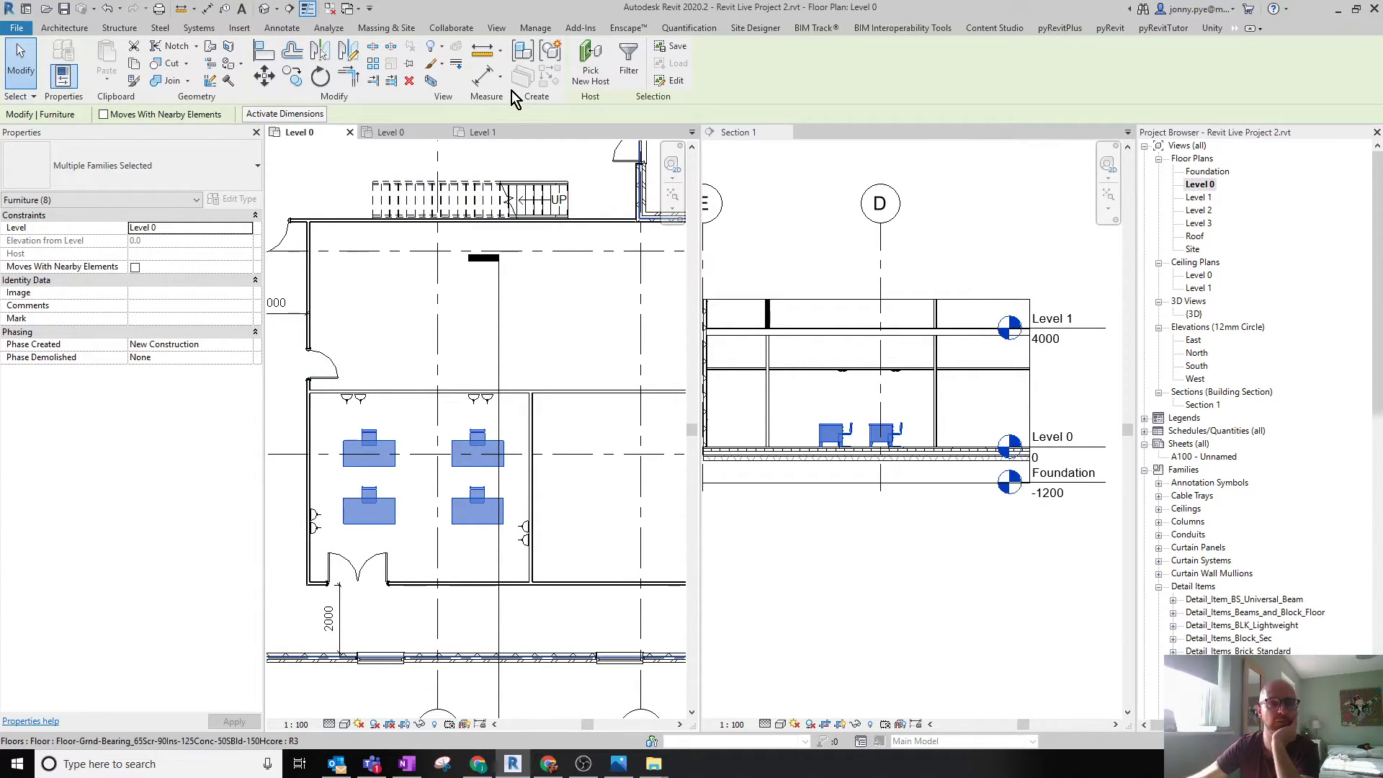
left_click(551, 58)
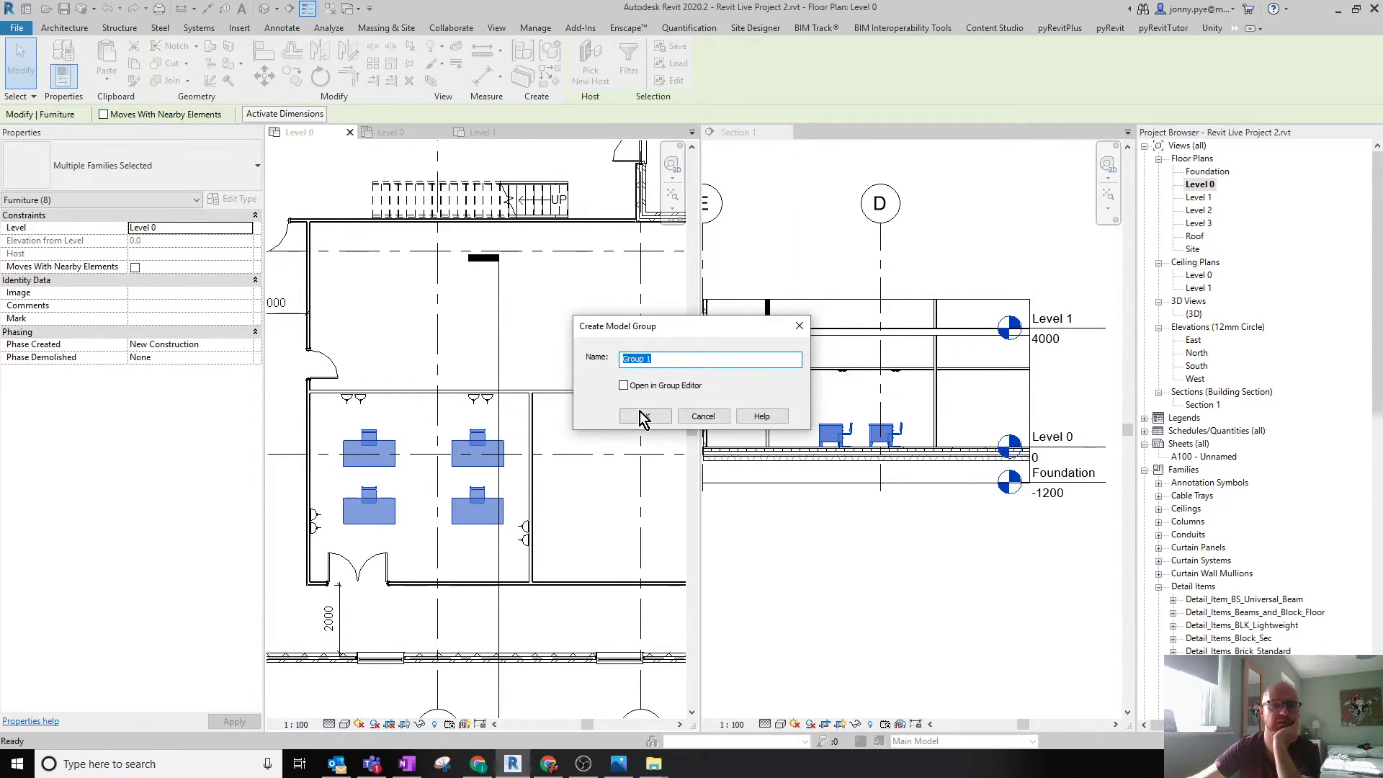
left_click_drag(668, 358, 632, 358)
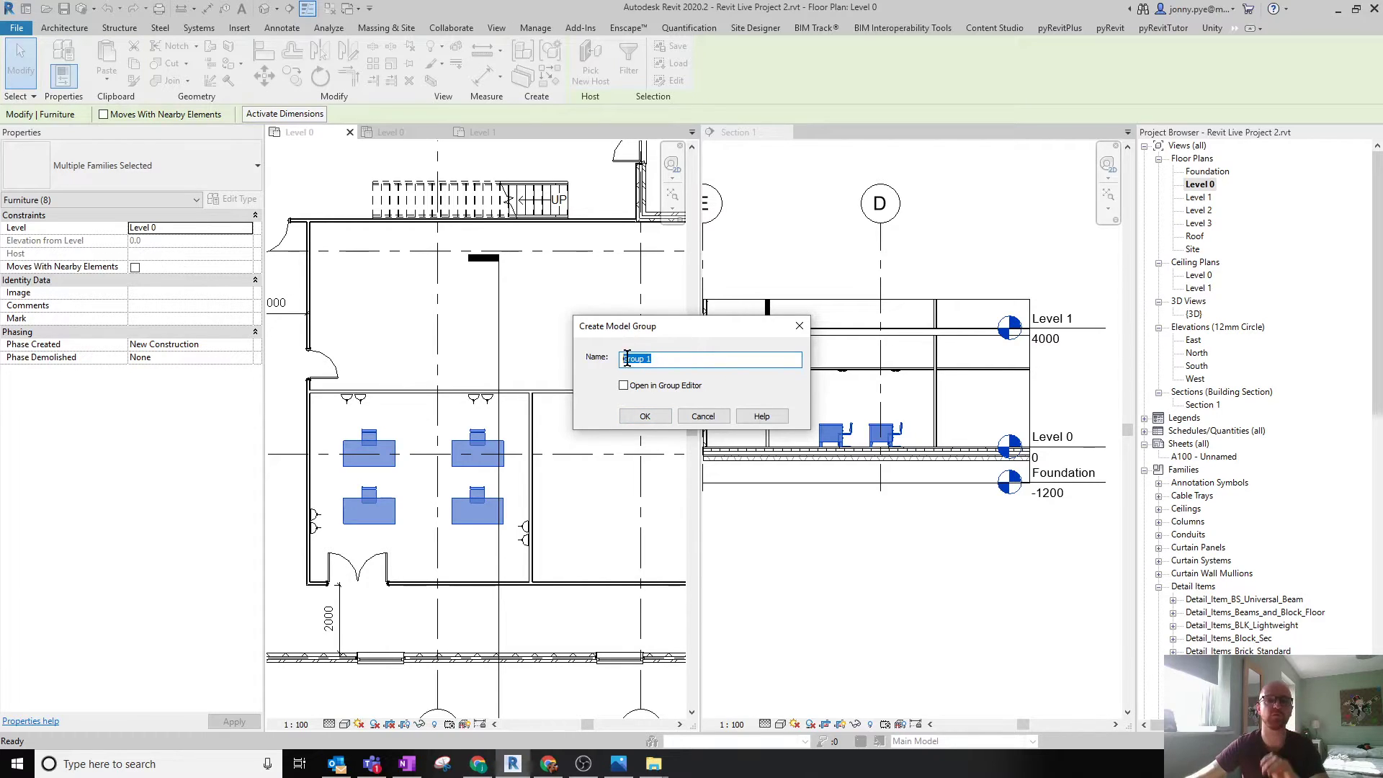
type("Class Layout")
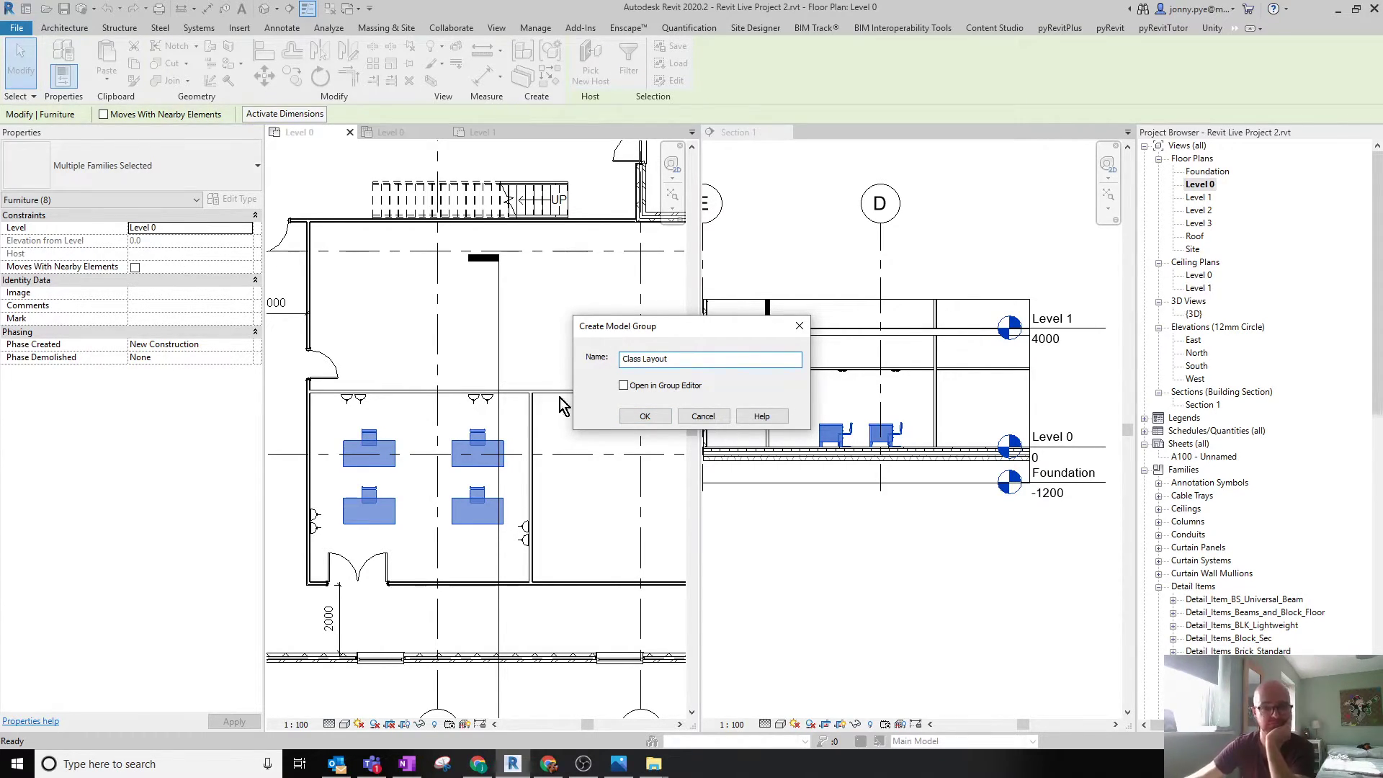
left_click(641, 416)
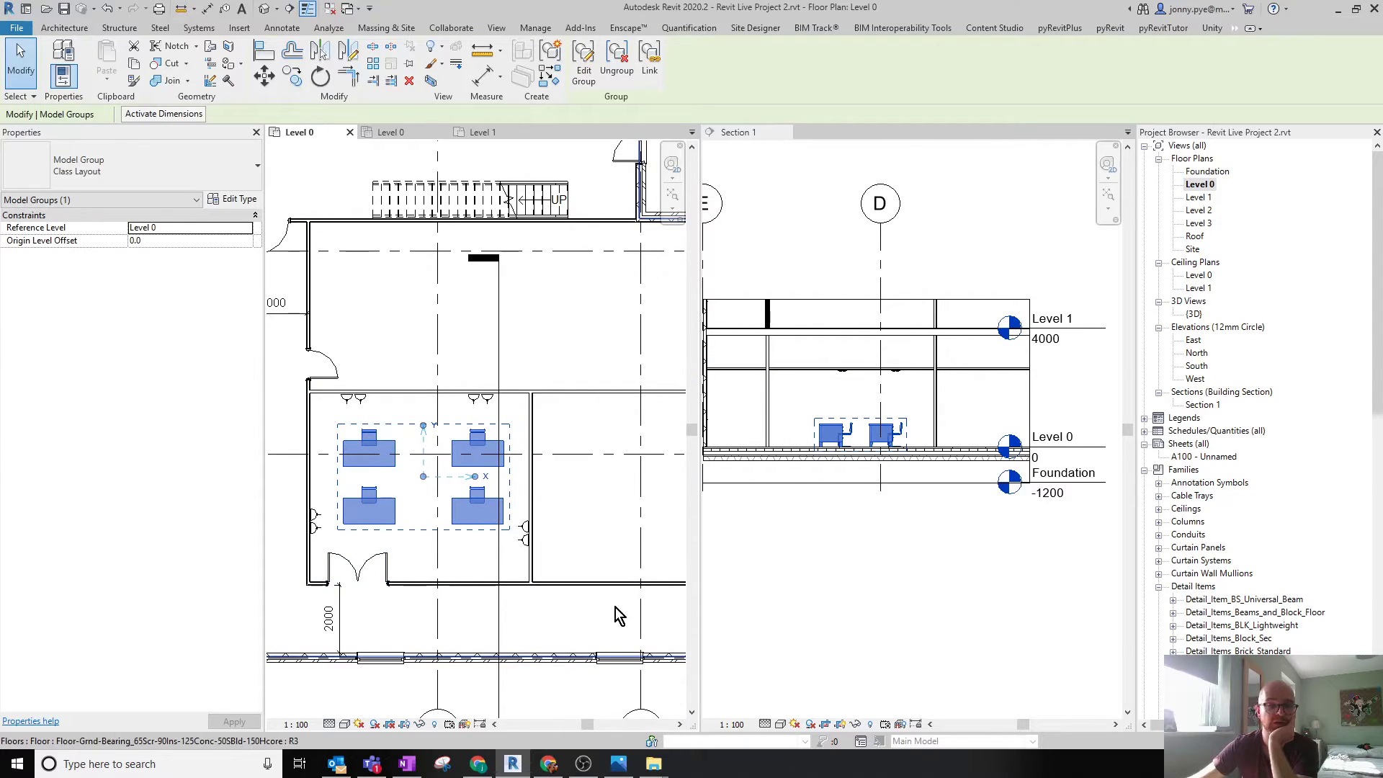
Copy the Class Layout group horizontally into the neighbouring room around grid 4 and nudge it slightly towards grid 3.
scroll(522, 573, "down", 3)
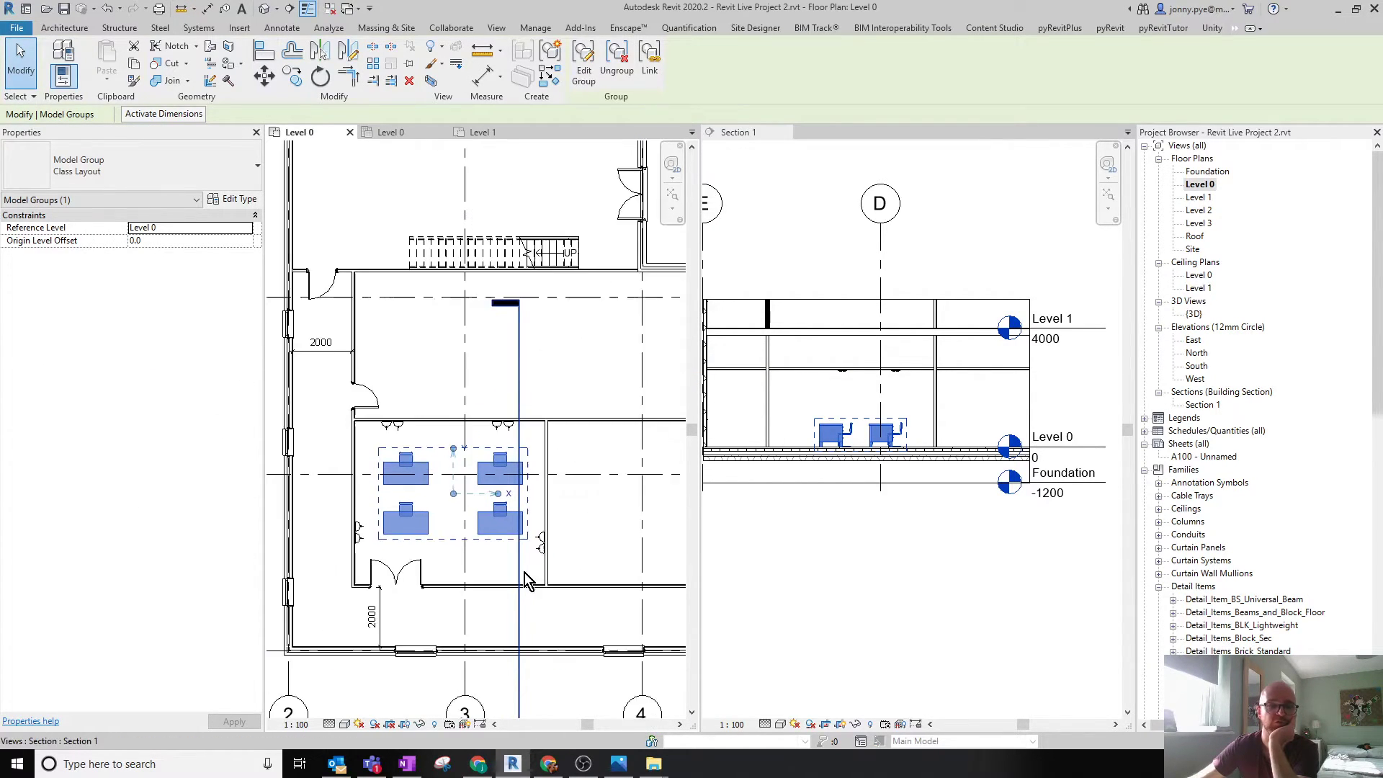
scroll(561, 491, "down", 2)
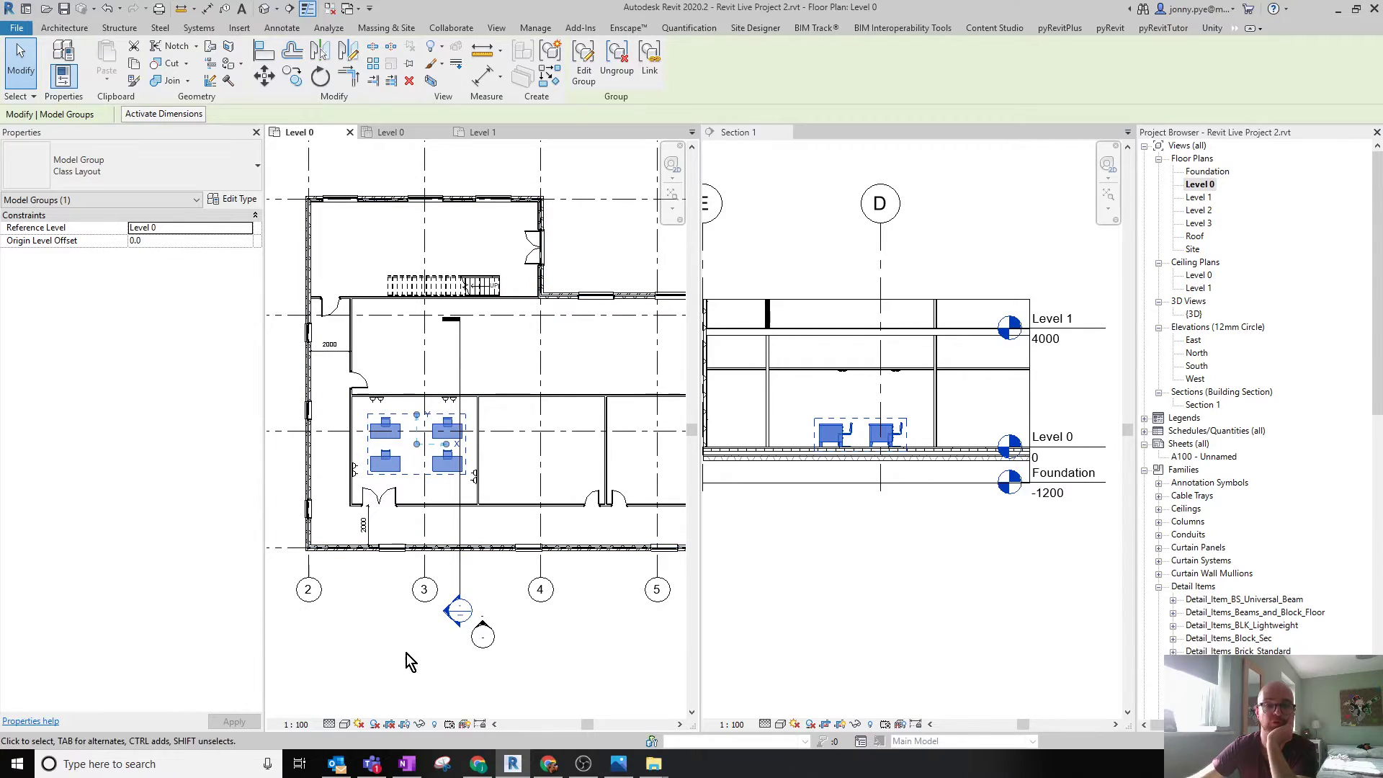
left_click(407, 662)
scroll(432, 480, "up", 2)
left_click(462, 456)
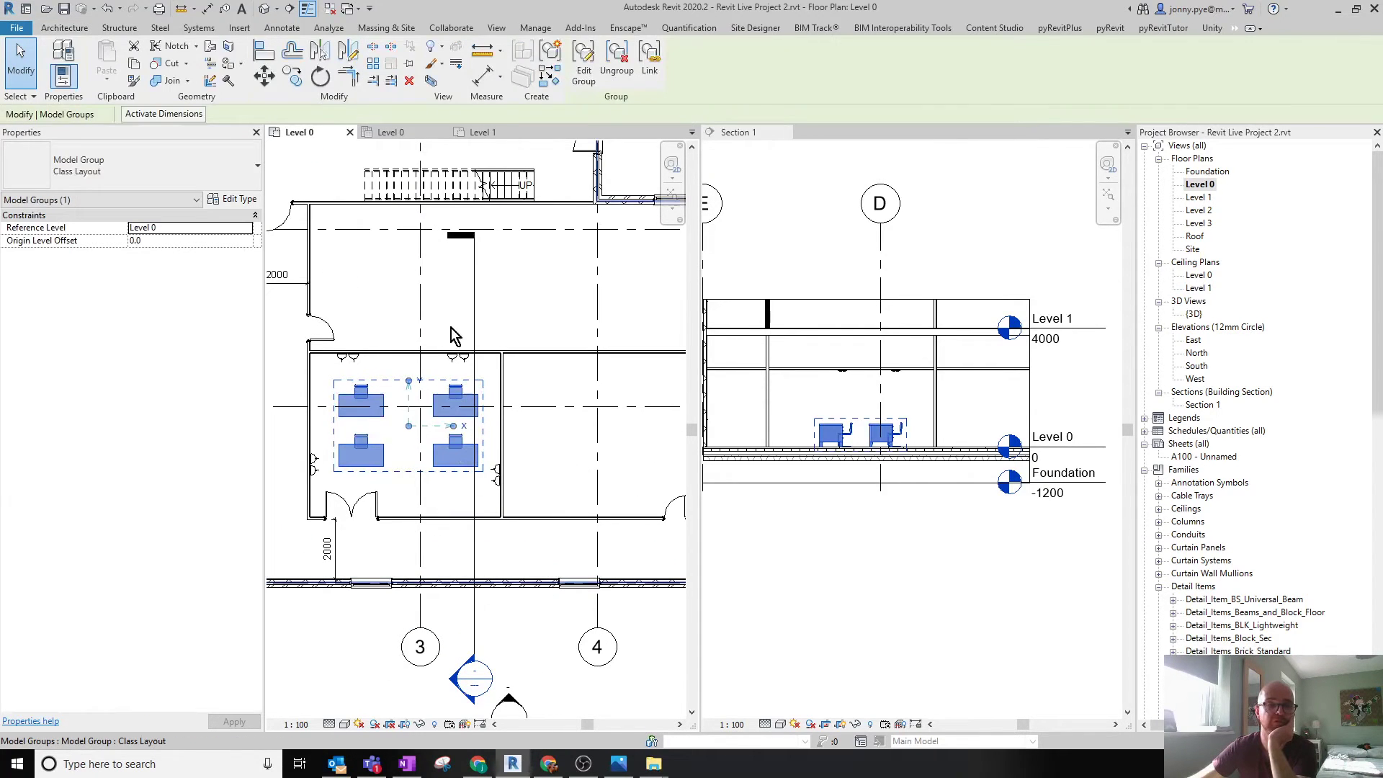
left_click(292, 75)
left_click(370, 307)
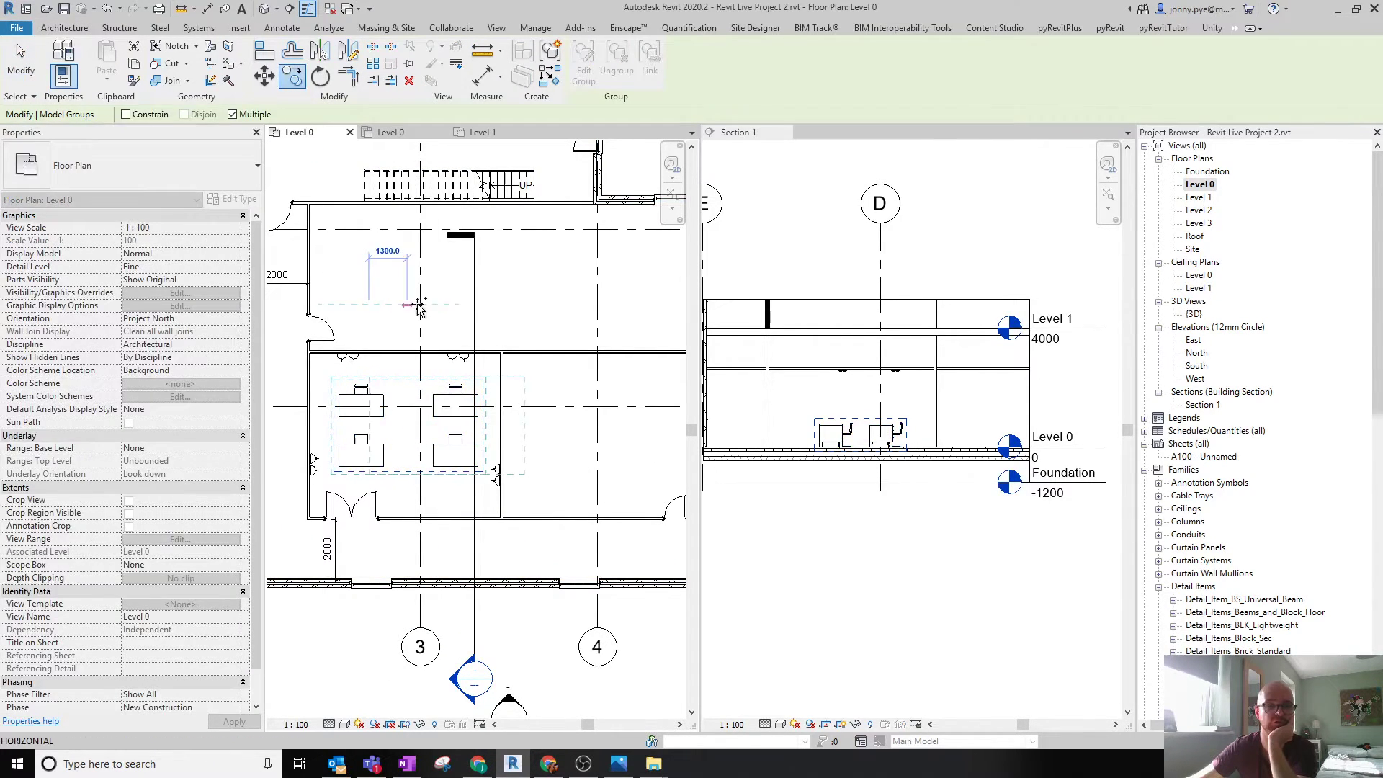
left_click(573, 306)
middle_click_drag(644, 420, 562, 404)
key("Escape")
left_click(561, 400)
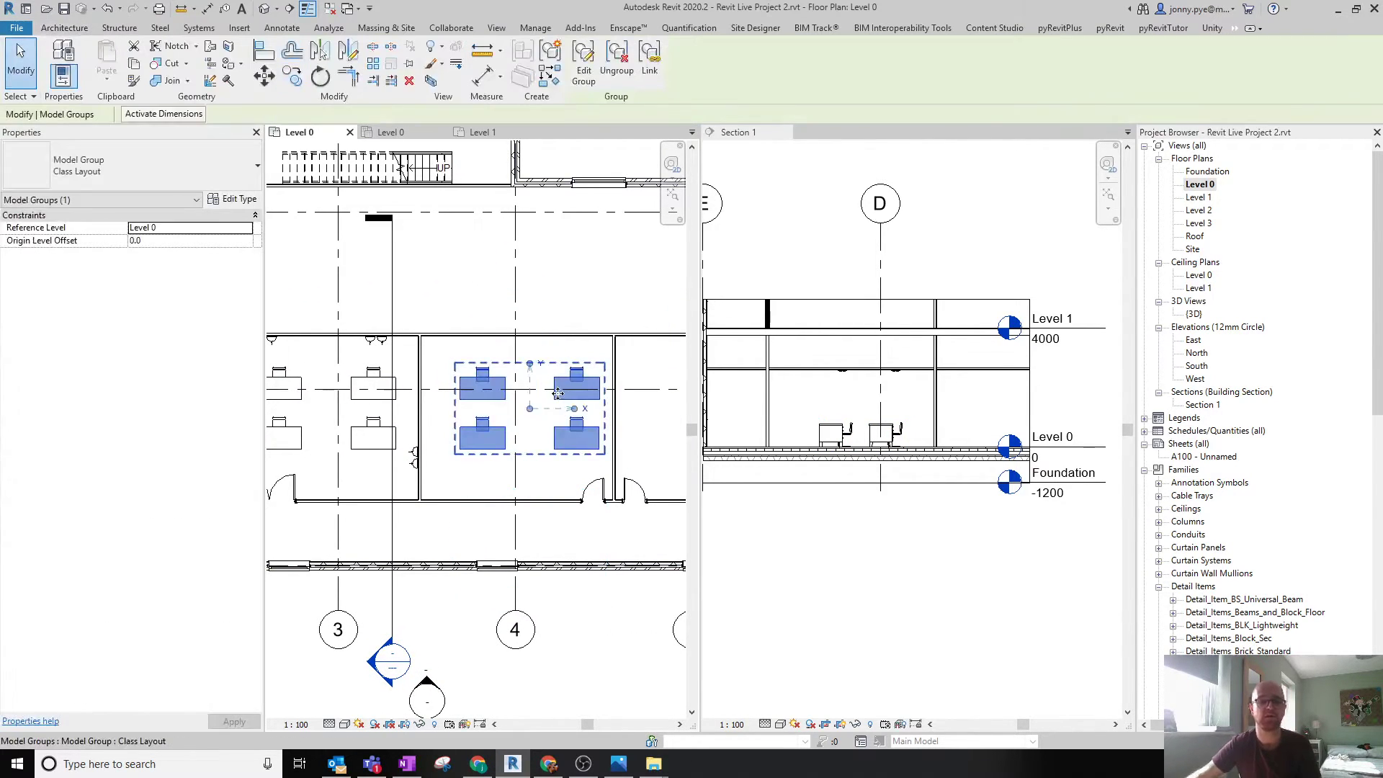
key("Escape")
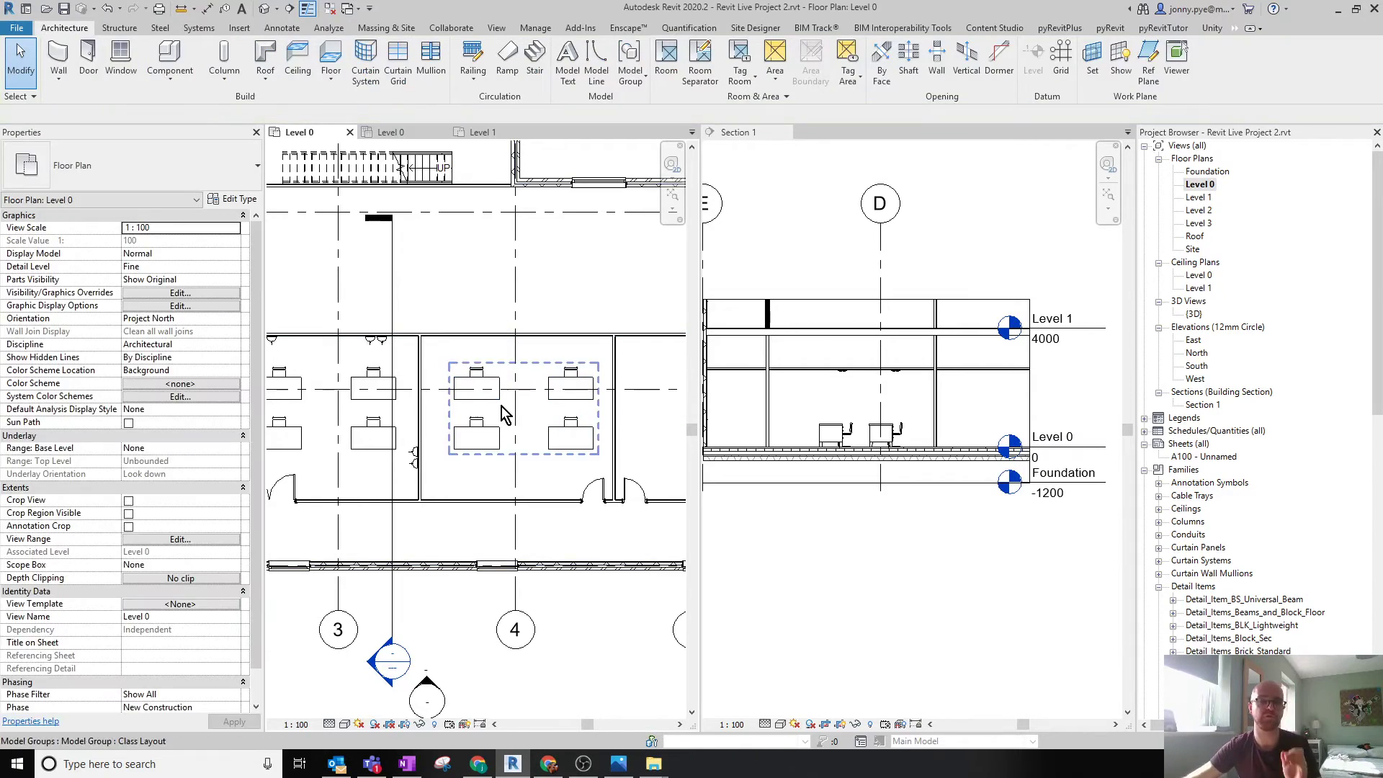
Try moving the copied Class Layout group within its room around grid 4, and undo the move.
scroll(545, 410, "down", 2)
scroll(546, 407, "up", 3)
left_click(458, 388)
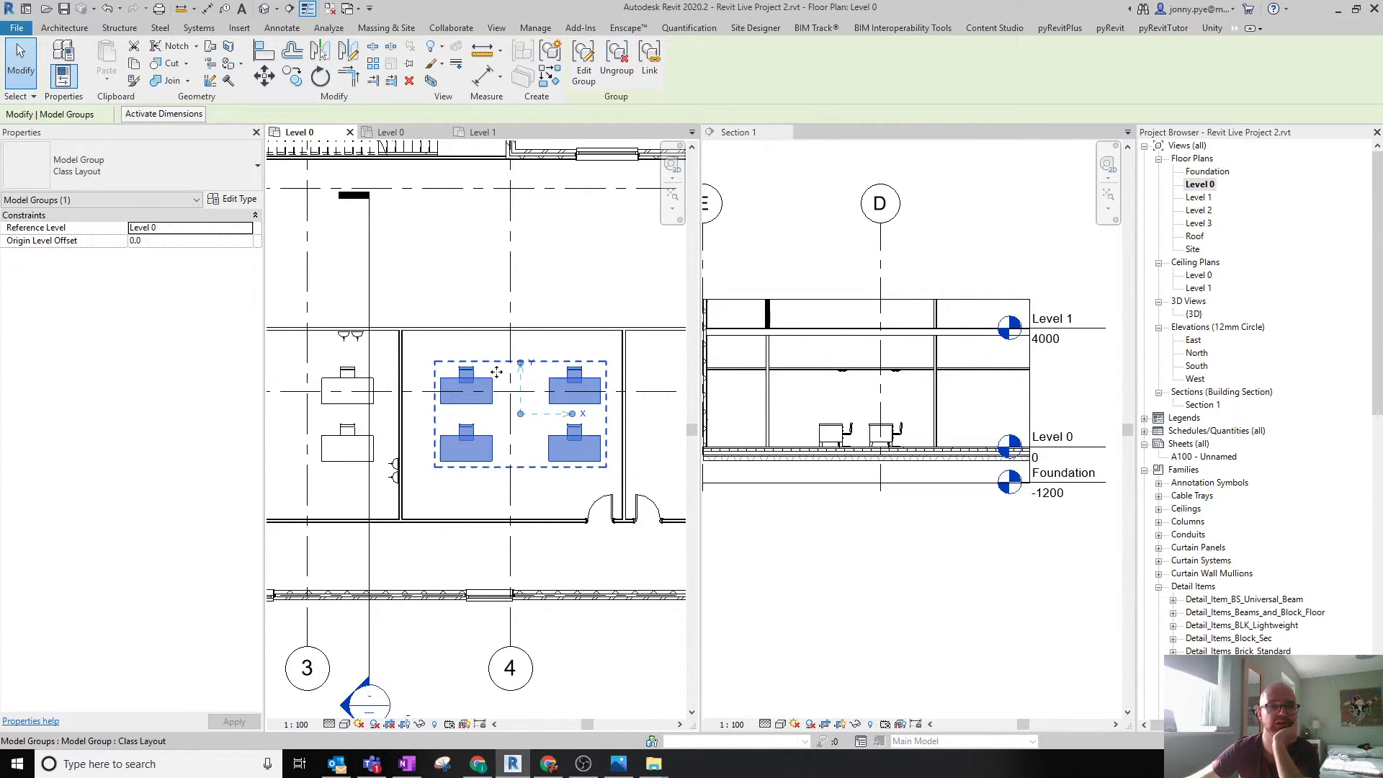
left_click_drag(465, 383, 468, 372)
key("ctrl+z")
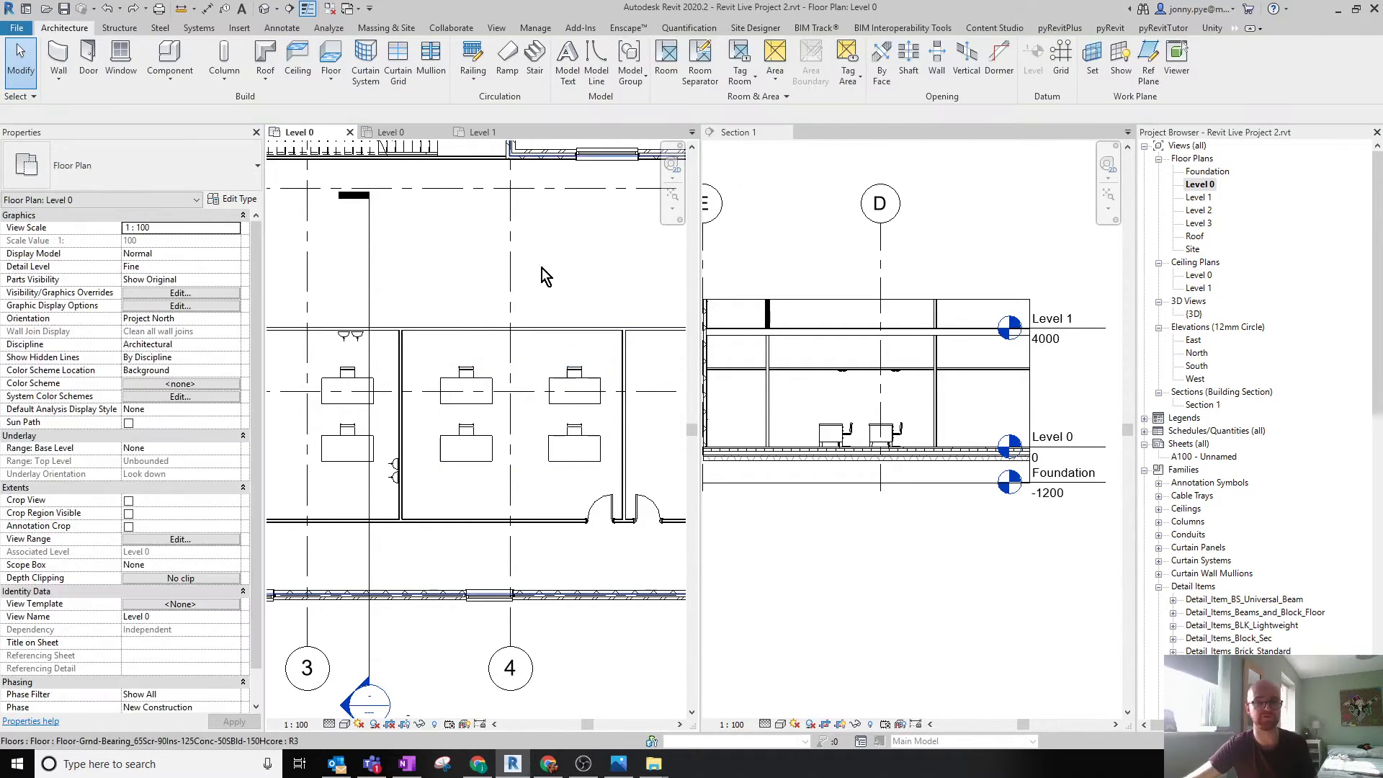
Edit the Class Layout group by copying its lower row of desks and chairs straight down as a third row, and finish editing.
left_click(484, 396)
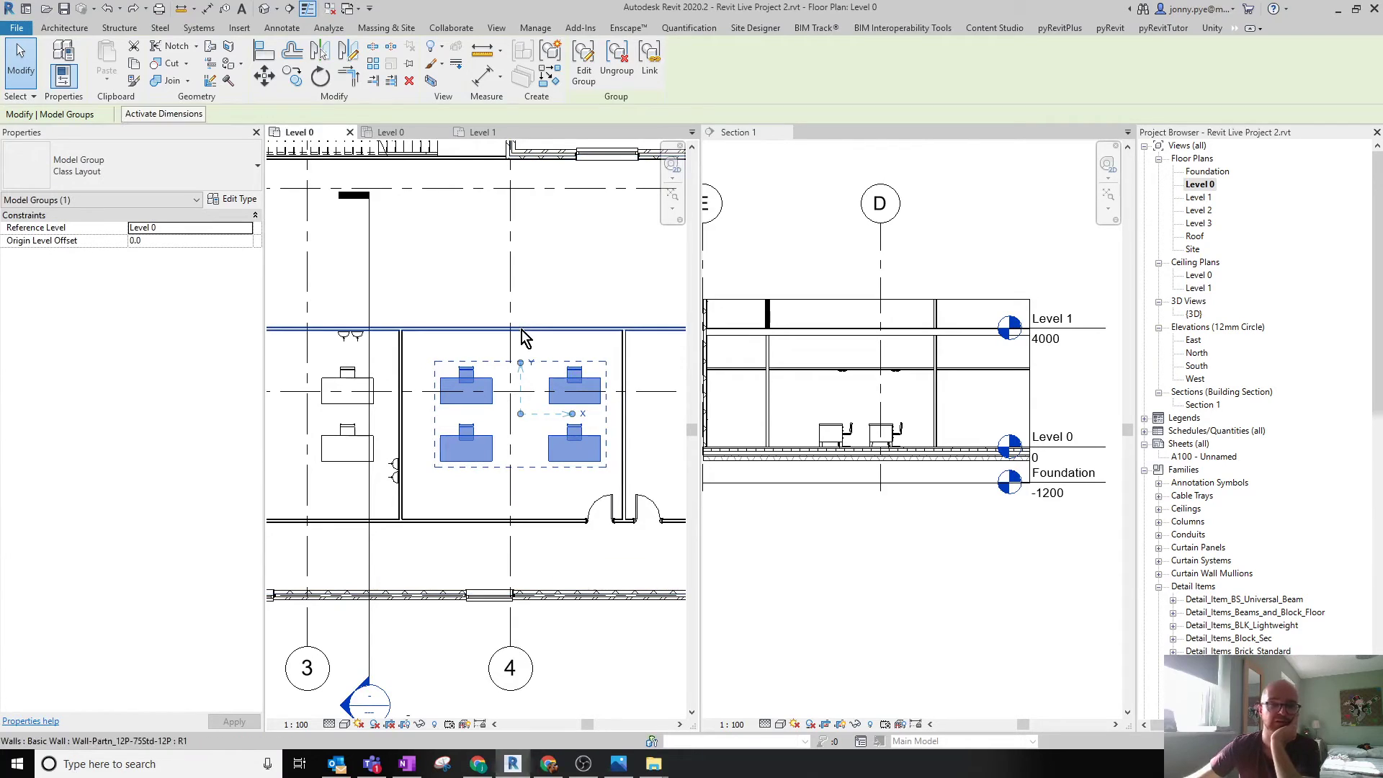
left_click(588, 79)
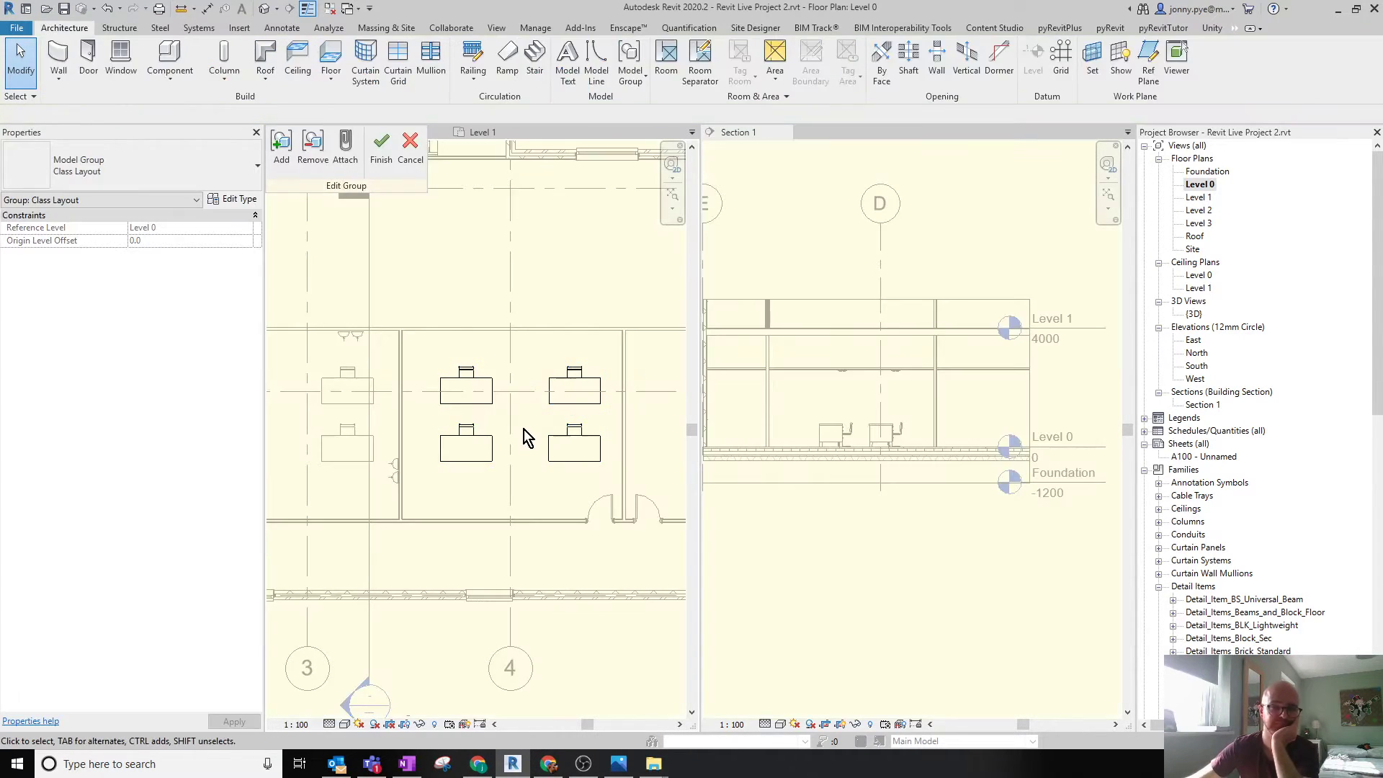
left_click(476, 431)
left_click(487, 452, "ctrl")
left_click(573, 425, "ctrl")
left_click(569, 450, "ctrl")
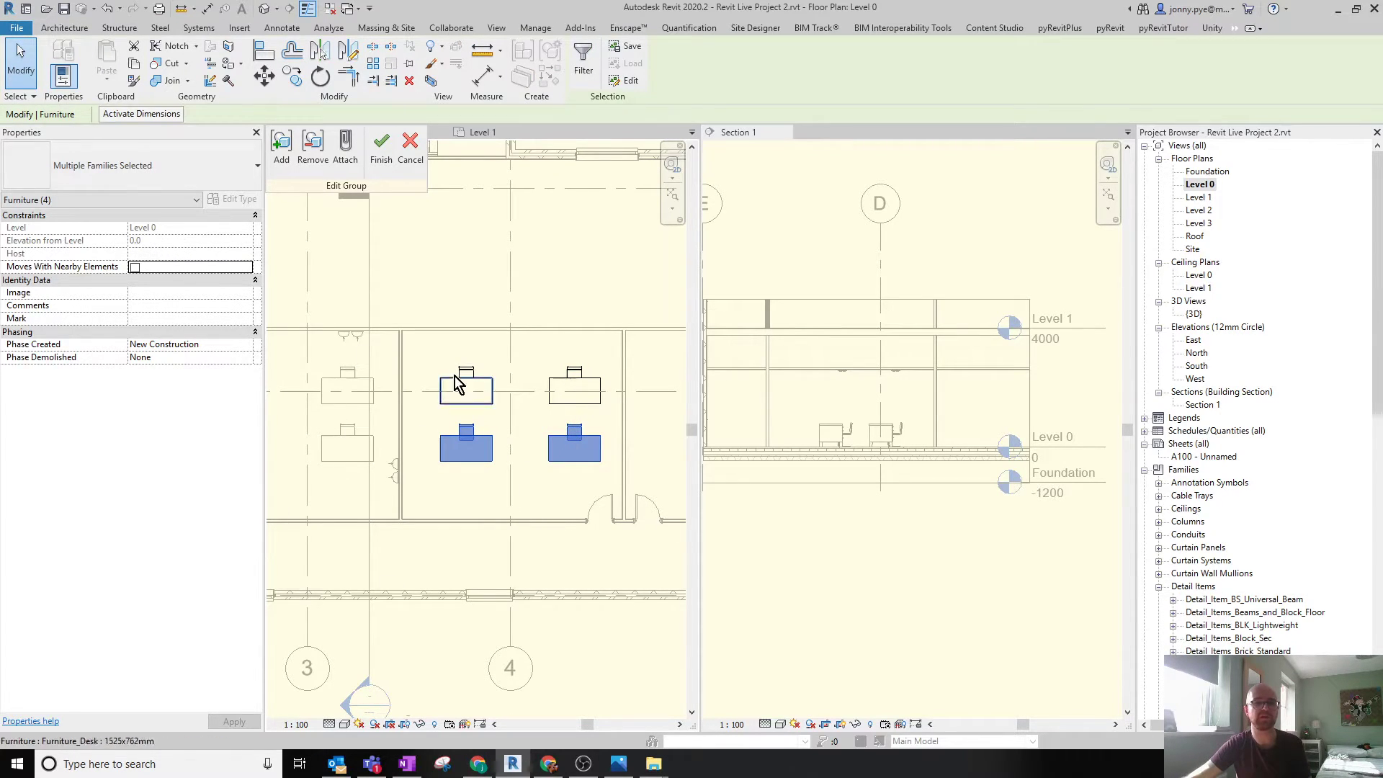
left_click(292, 76)
left_click(420, 424)
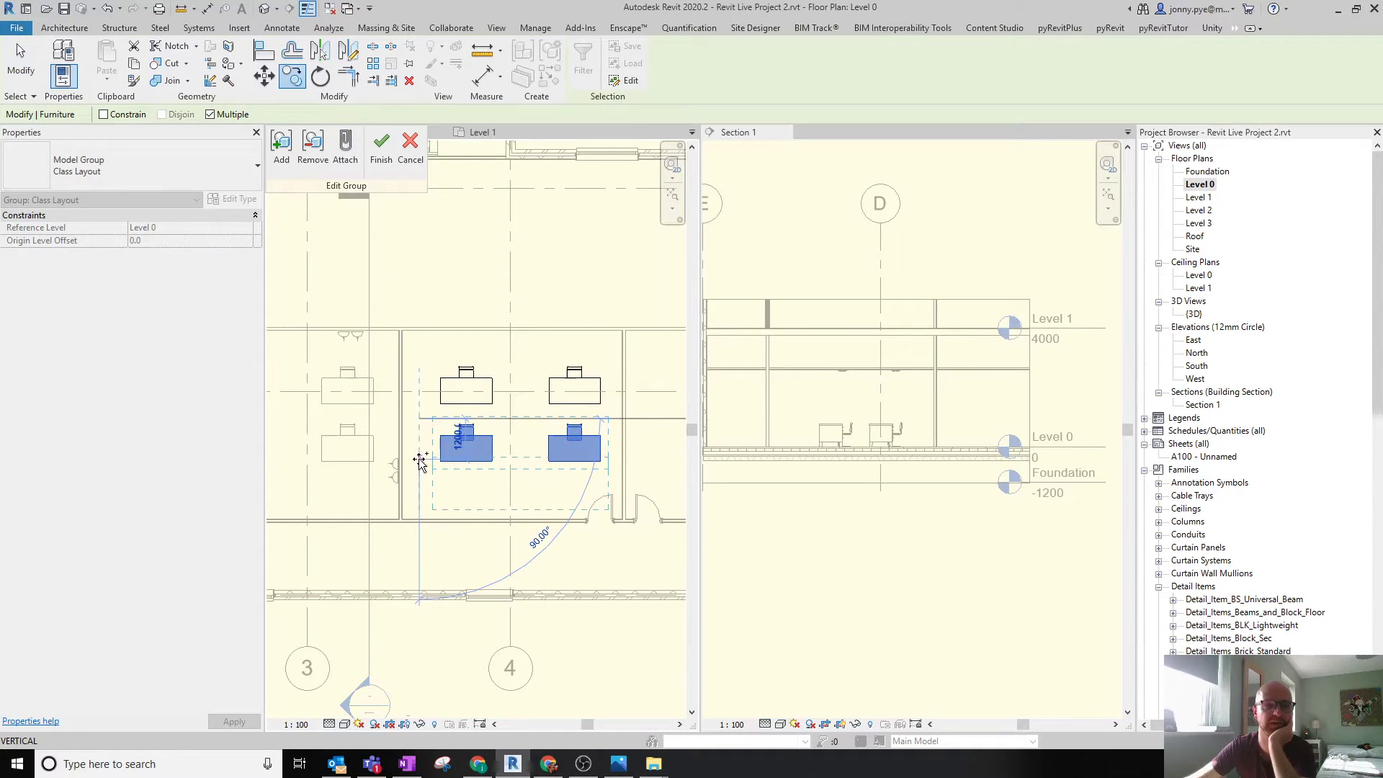
left_click(419, 470)
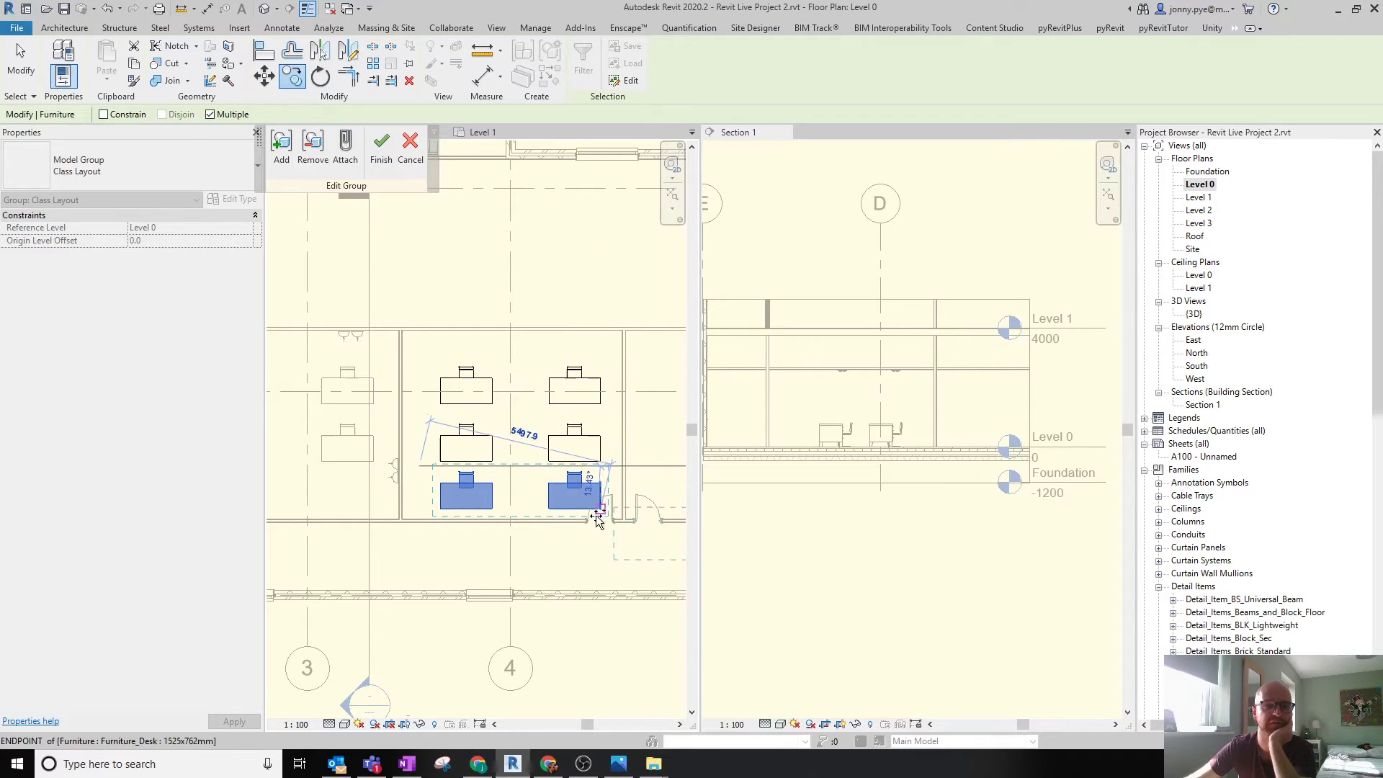
left_click(381, 158)
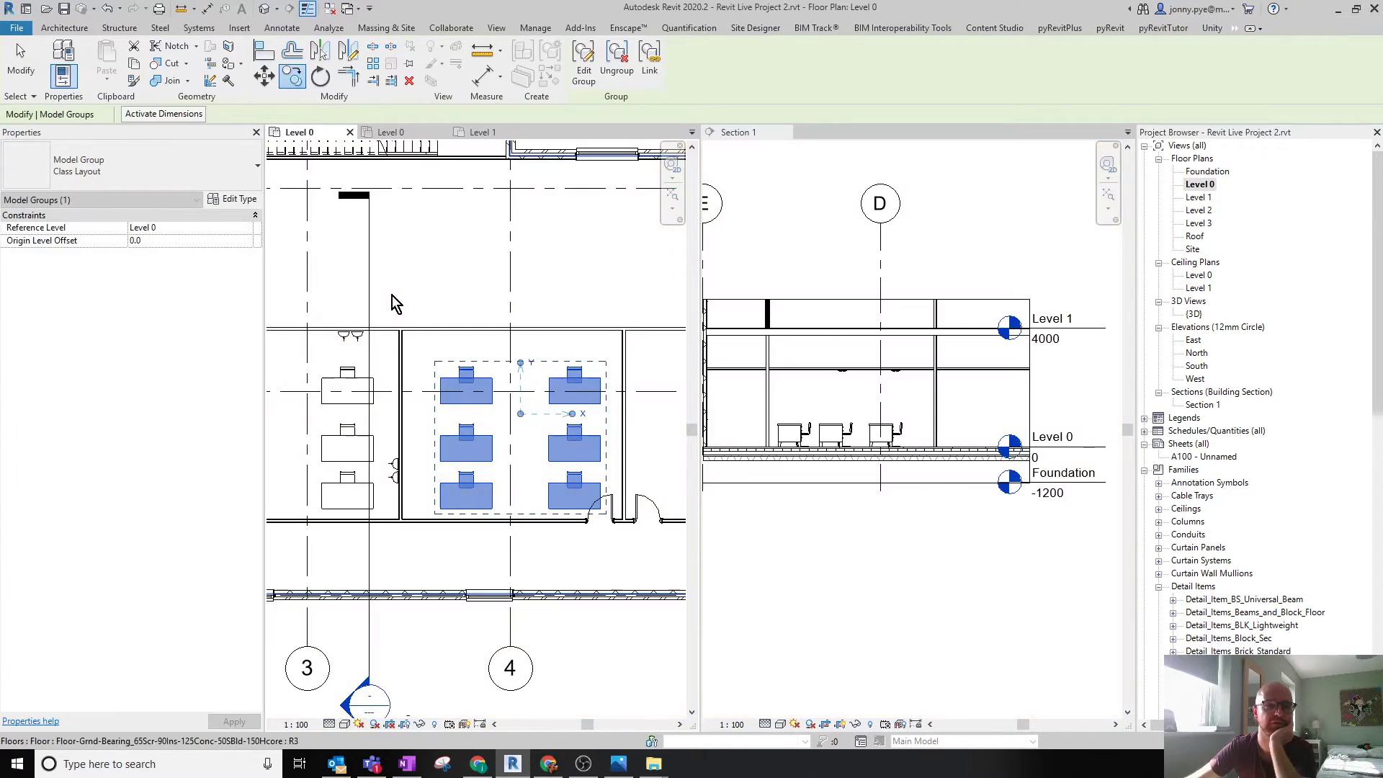
Nudge the Class Layout groups in both rooms slightly up the plan, away from the doors.
left_click(543, 228)
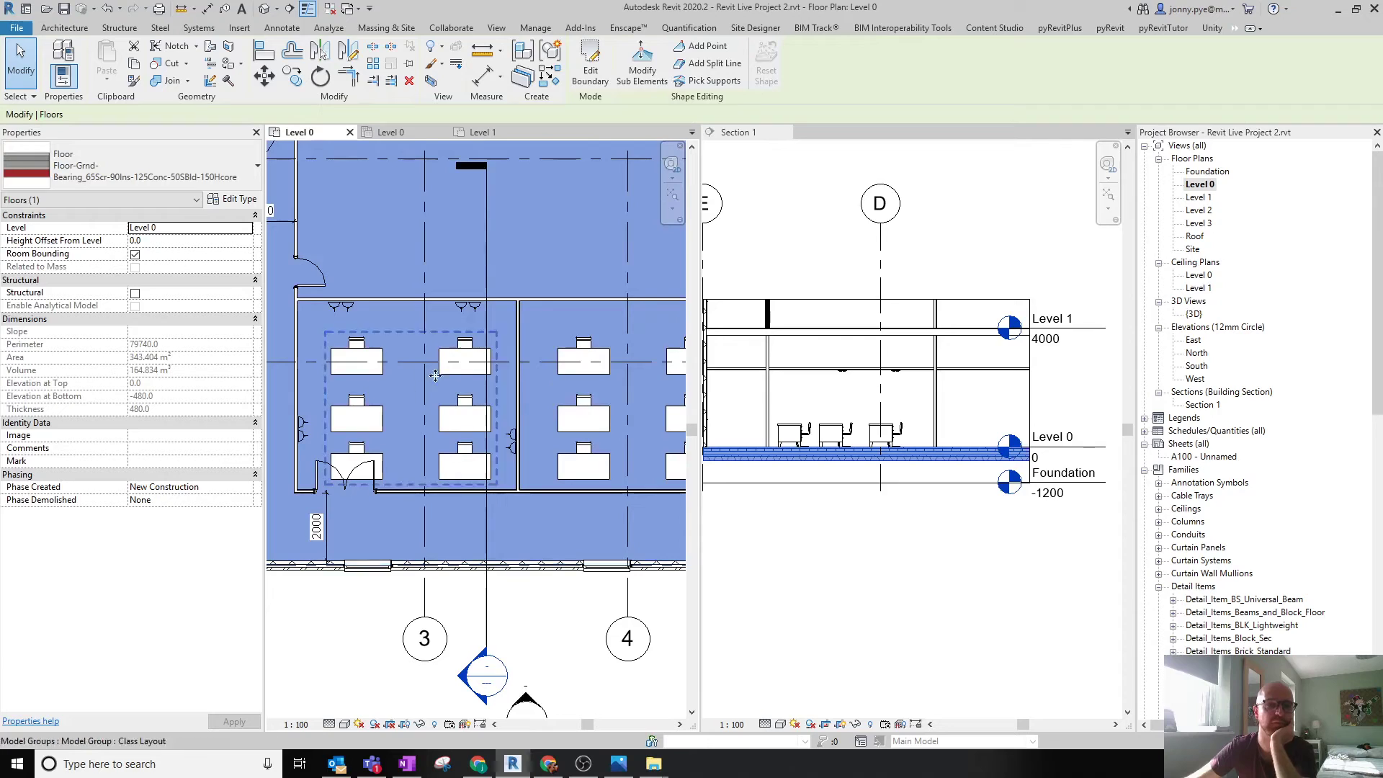
scroll(646, 383, "down", 2)
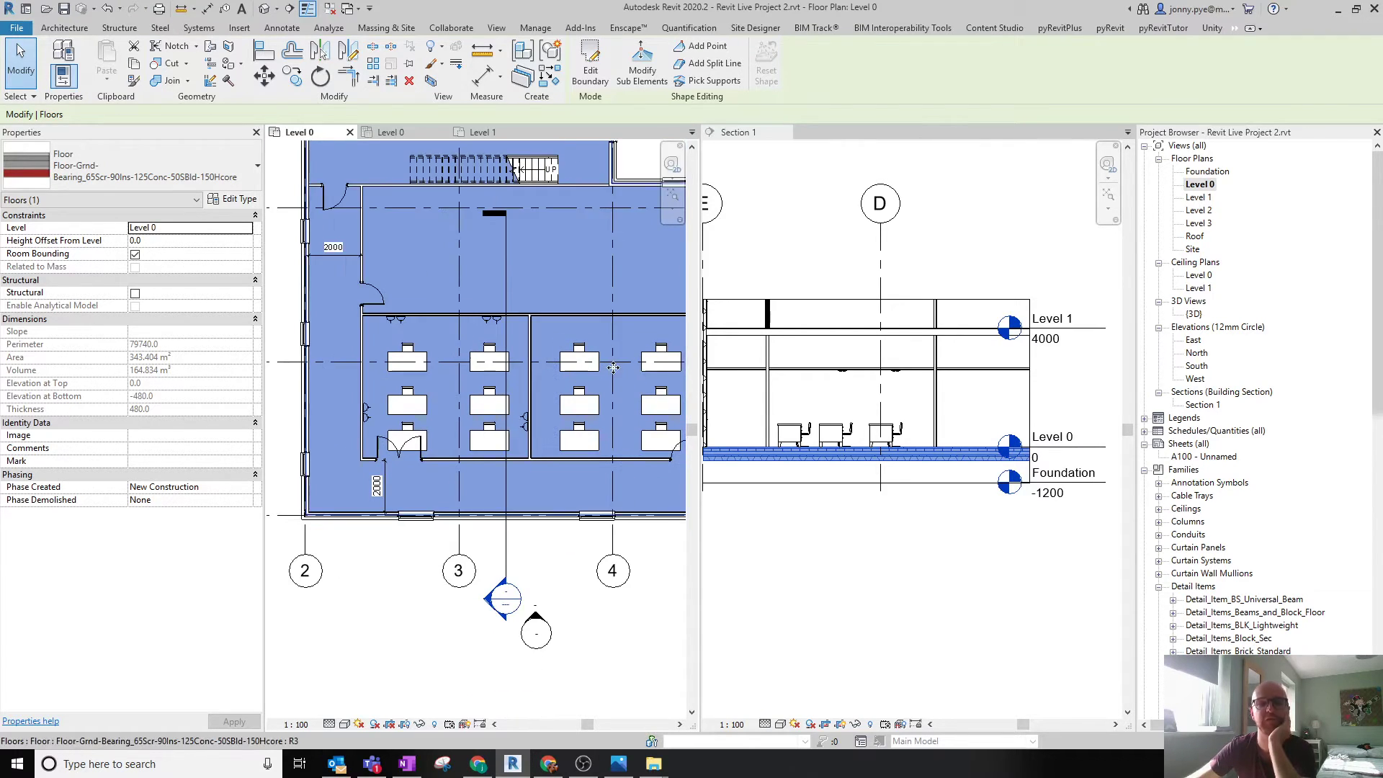
middle_click_drag(609, 361, 528, 345)
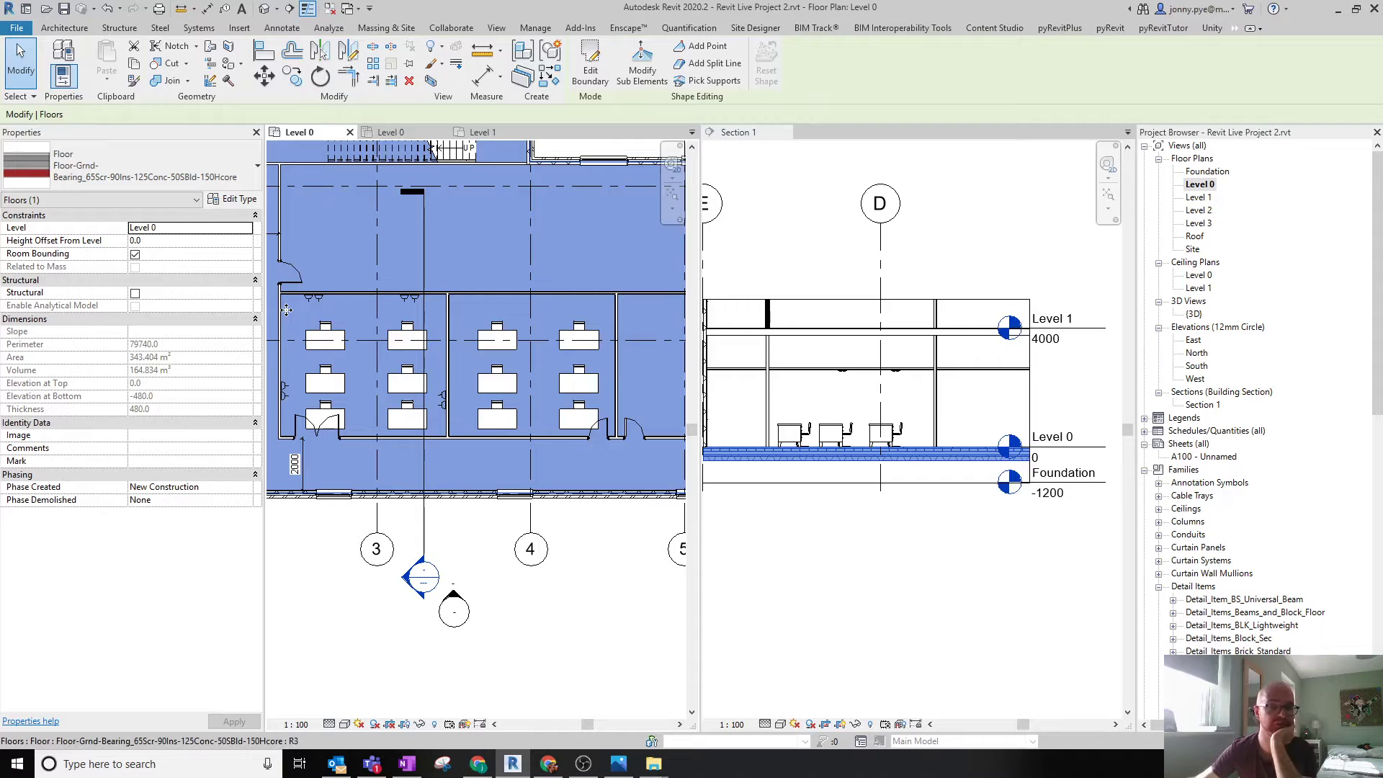
left_click(405, 331)
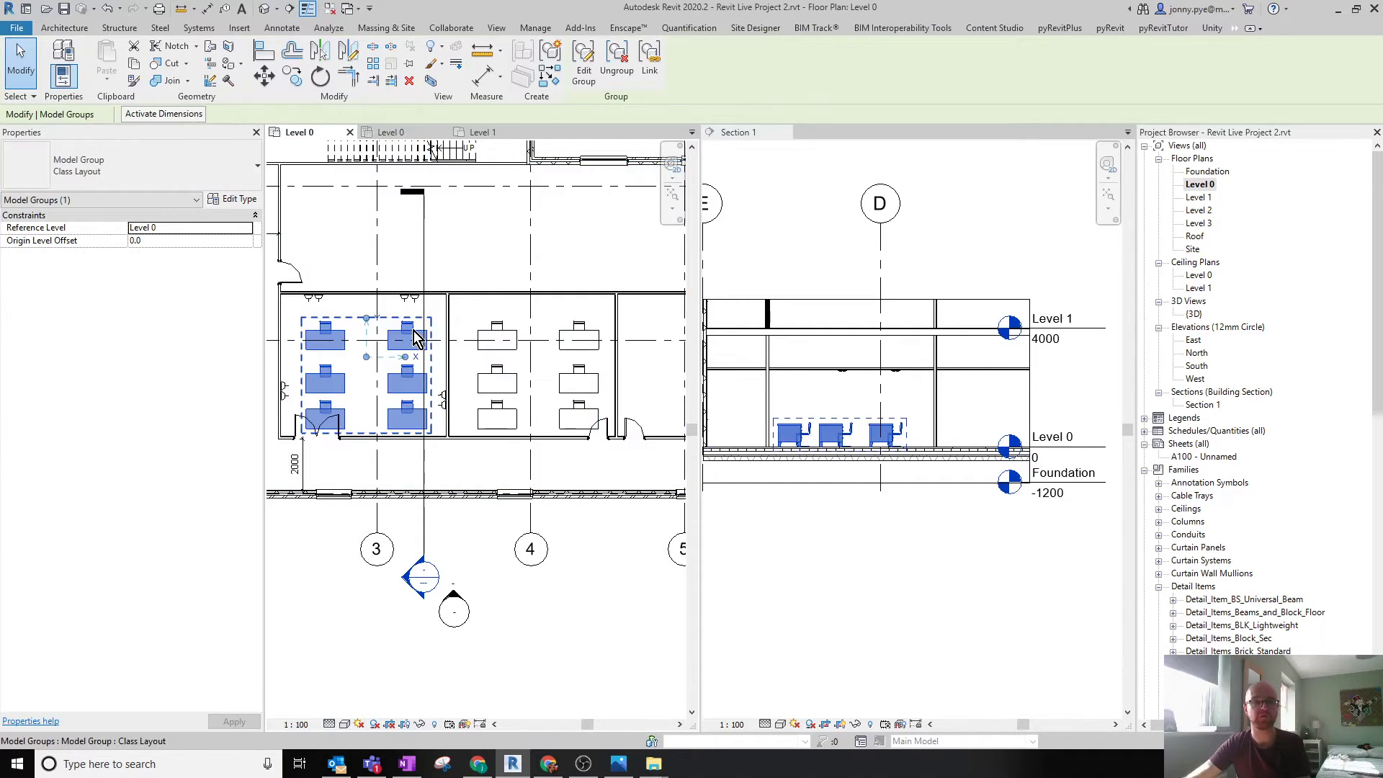
left_click(502, 331)
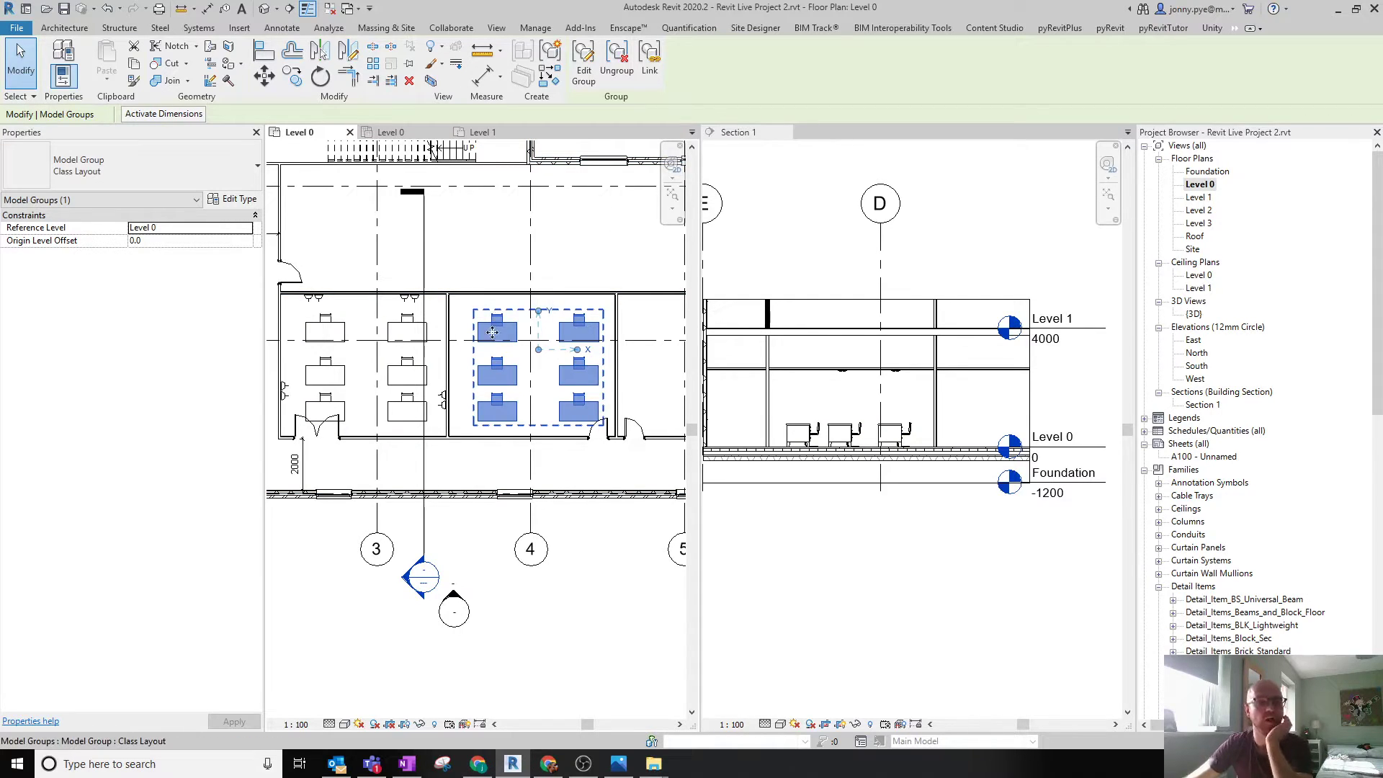
left_click(405, 347)
Collapse the Families category in the Project Browser and expand the model groups to list Class Layout.
middle_click_drag(657, 441, 513, 431)
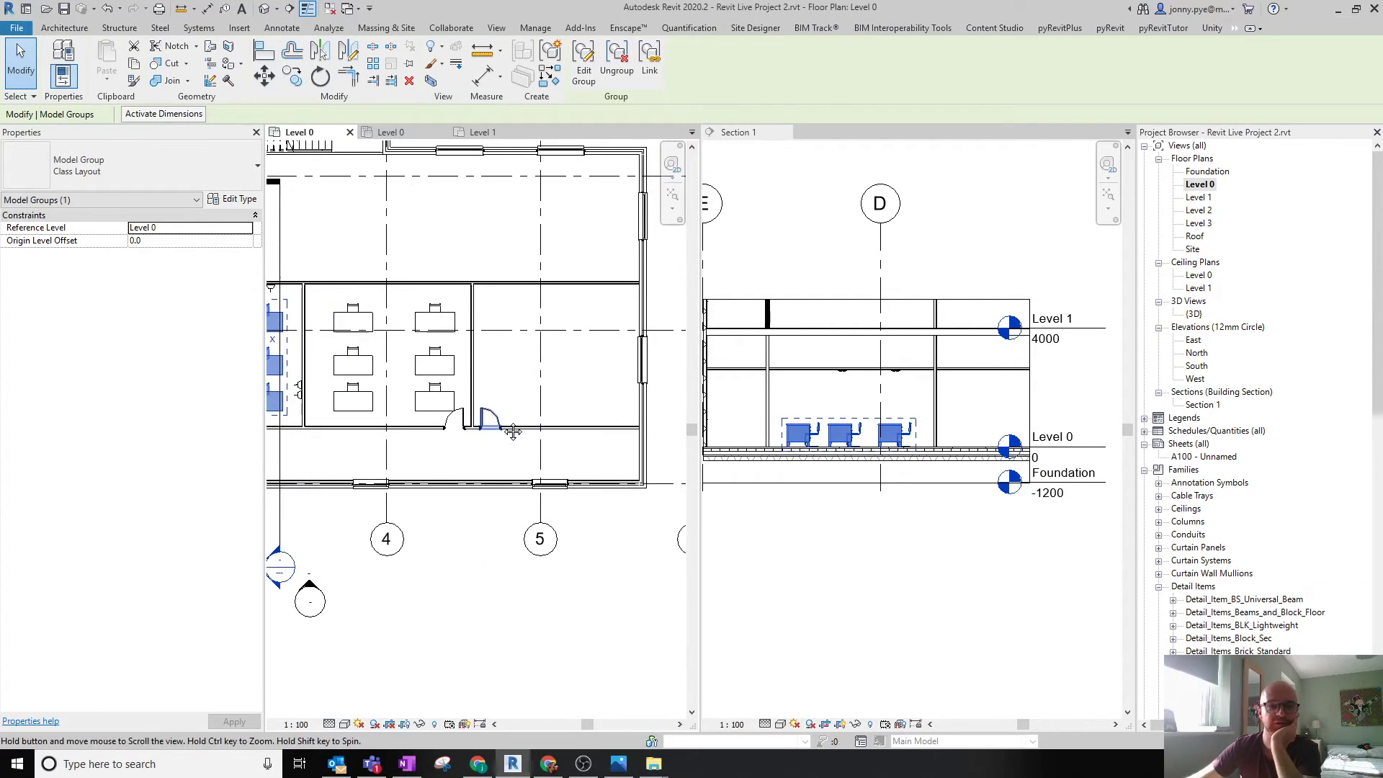
left_click(619, 272)
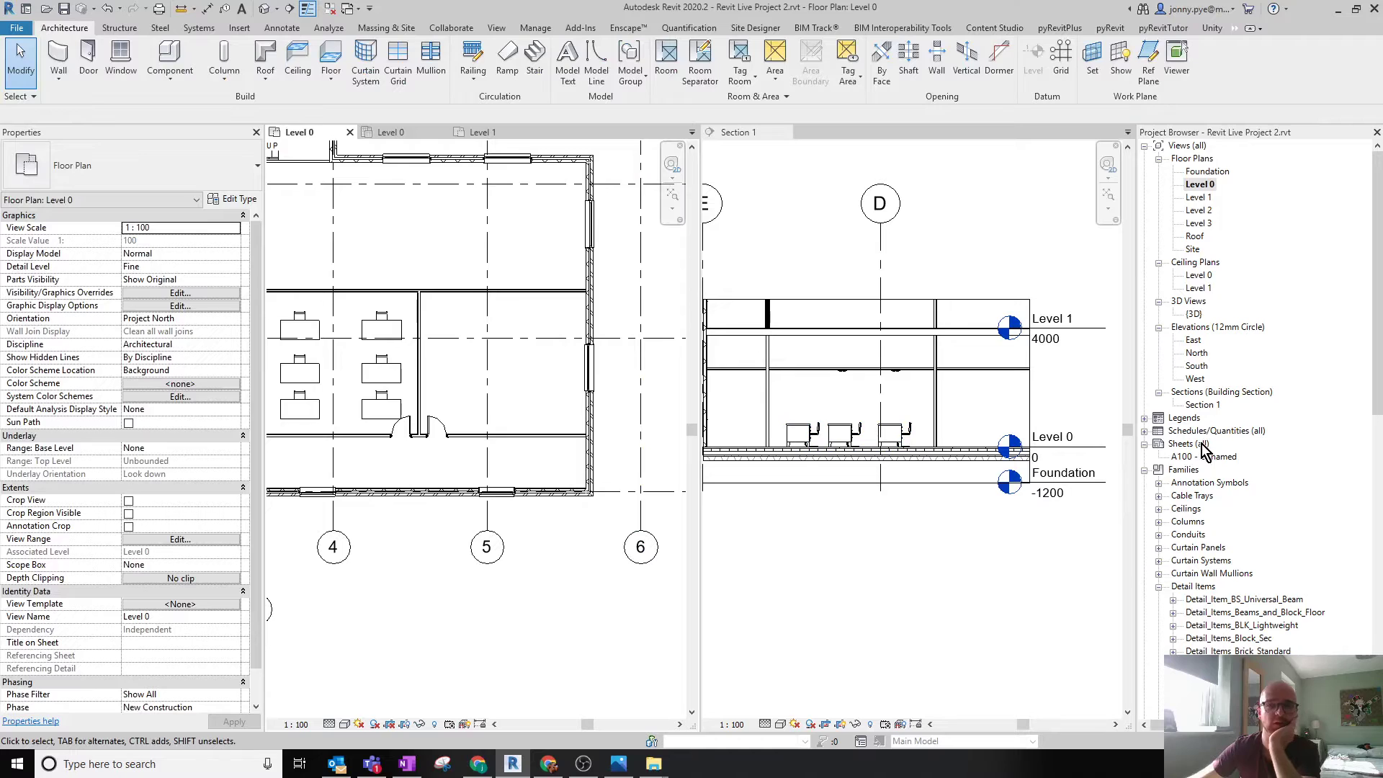
scroll(1205, 450, "down", 5)
left_click(1145, 278)
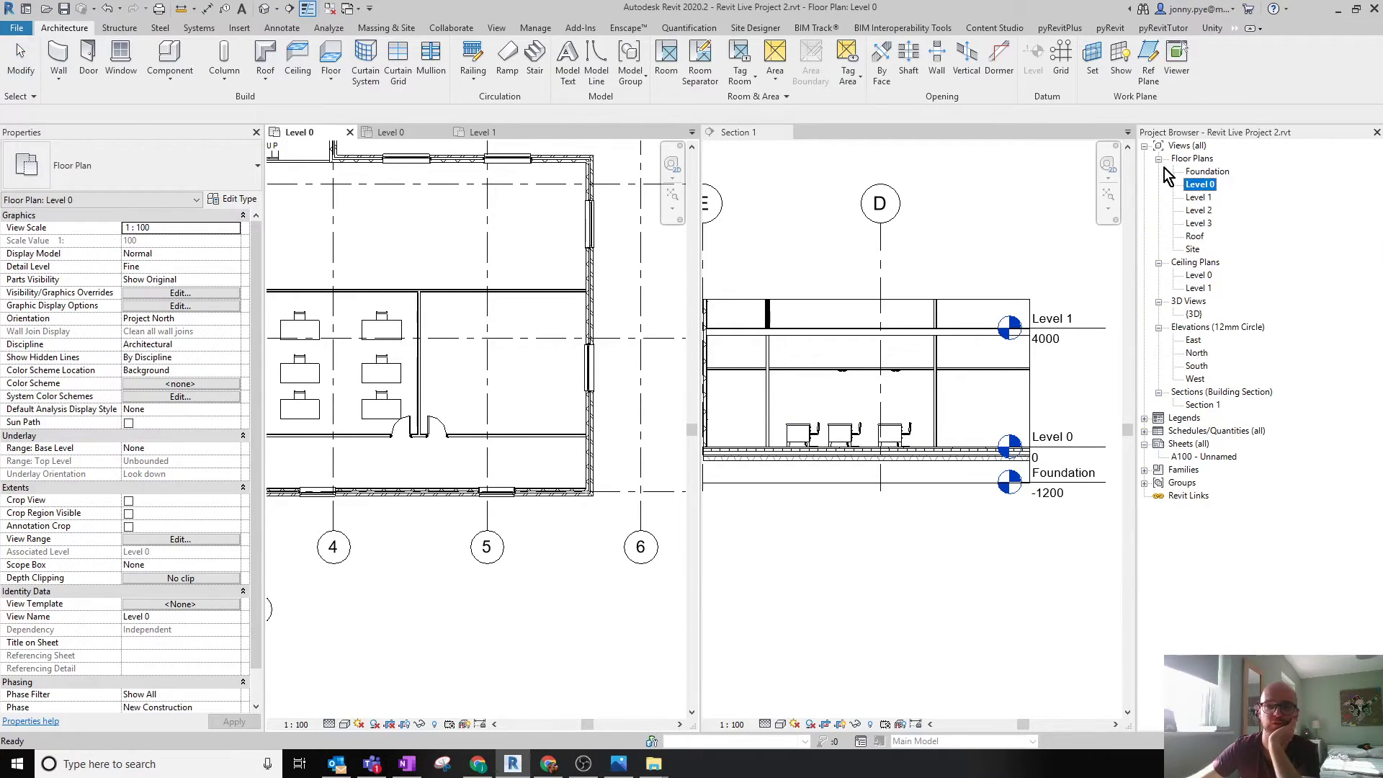
left_click(1145, 482)
left_click(1157, 509)
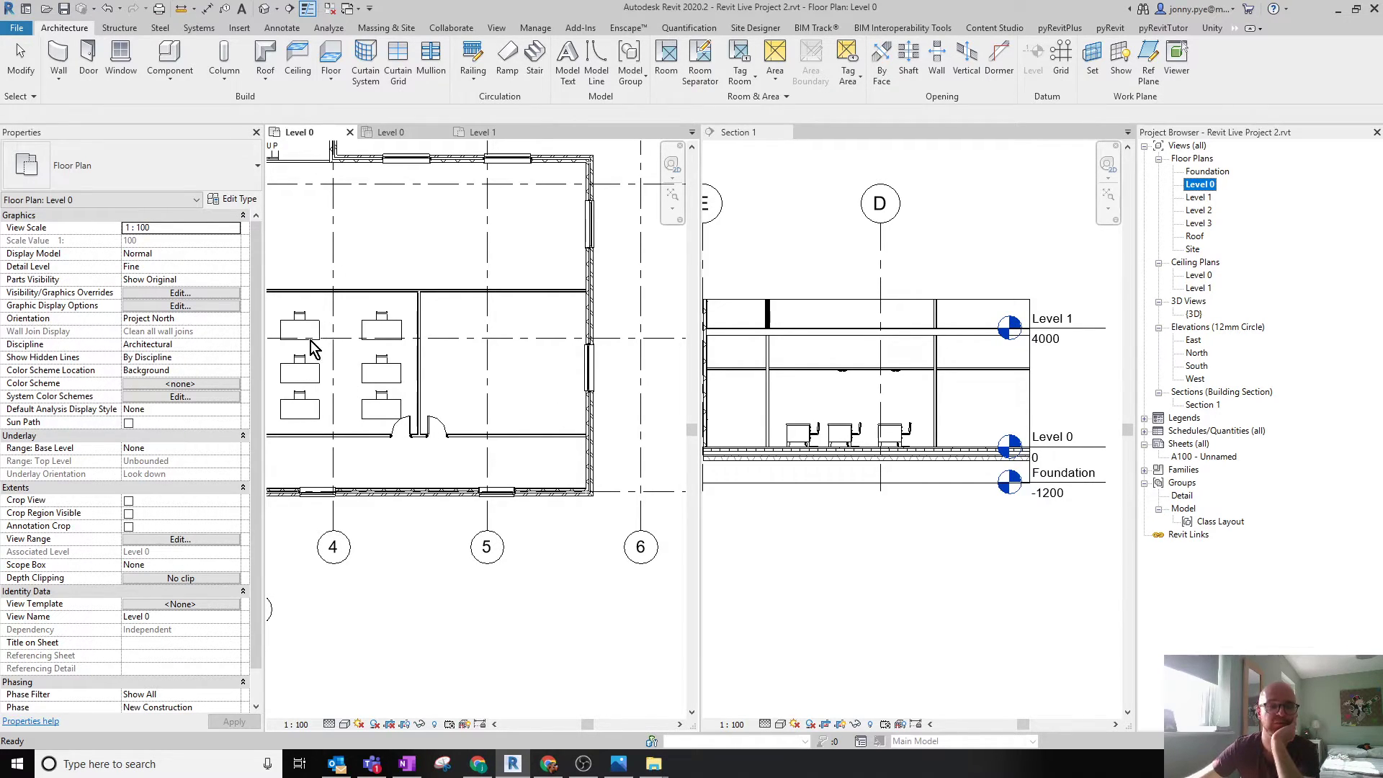
Place a Class Layout group instance from the Project Browser in the empty room around grid 5.
left_click(1227, 522)
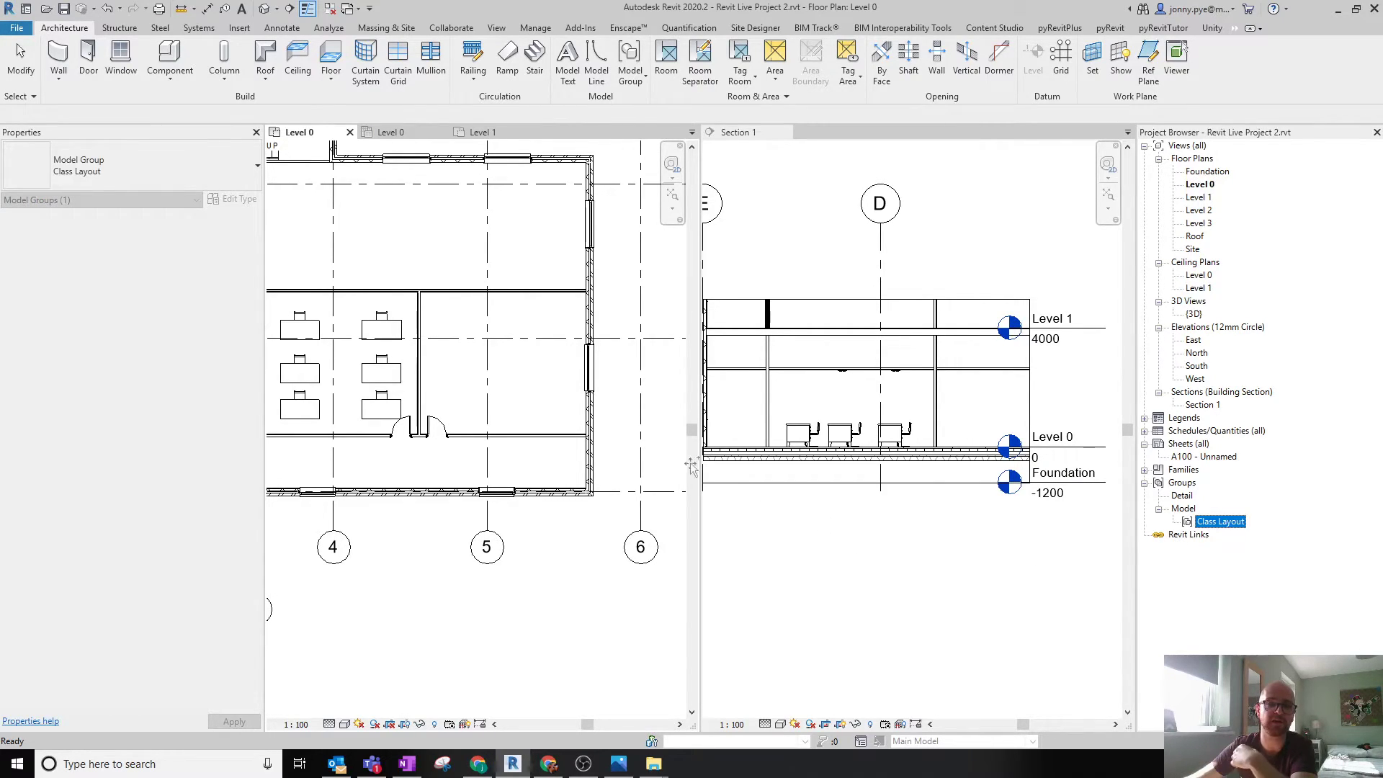
left_click_drag(488, 356, 490, 354)
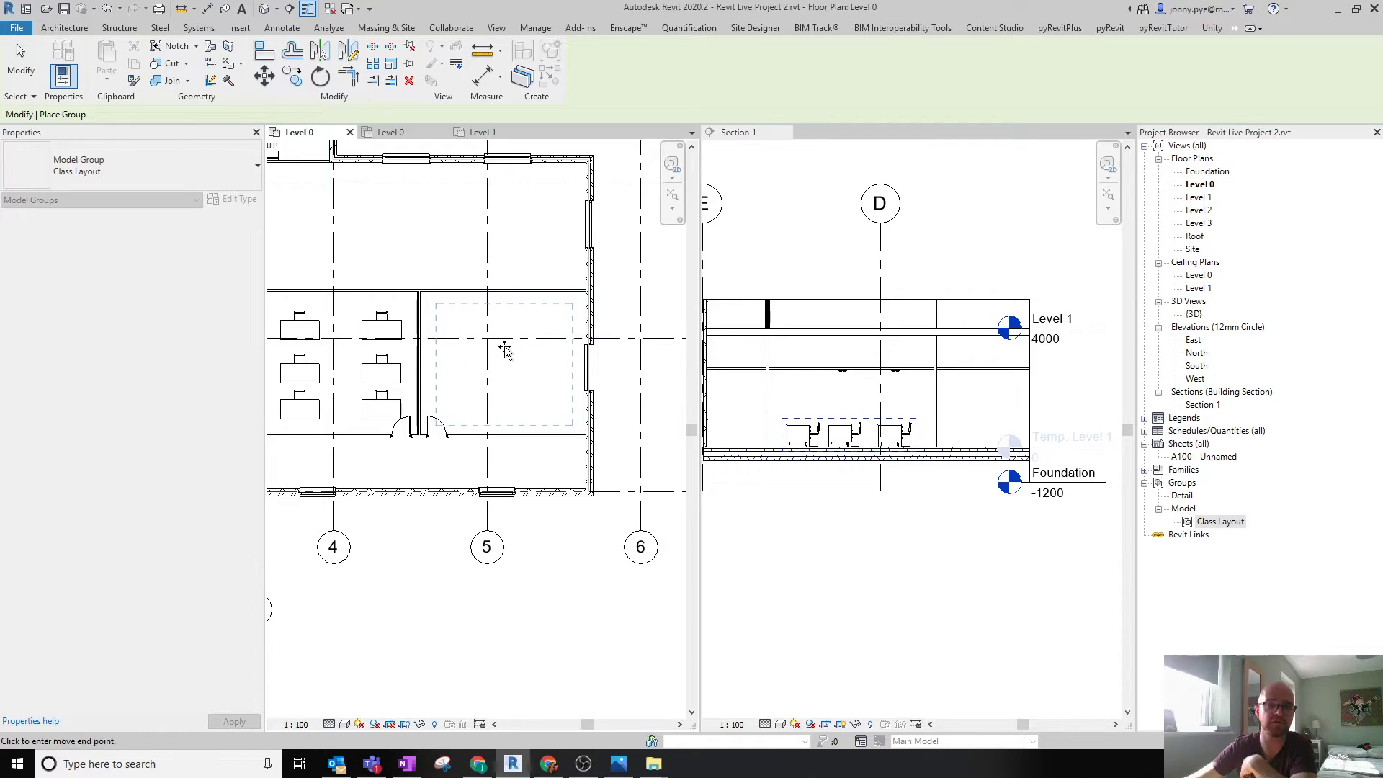
left_click(507, 350)
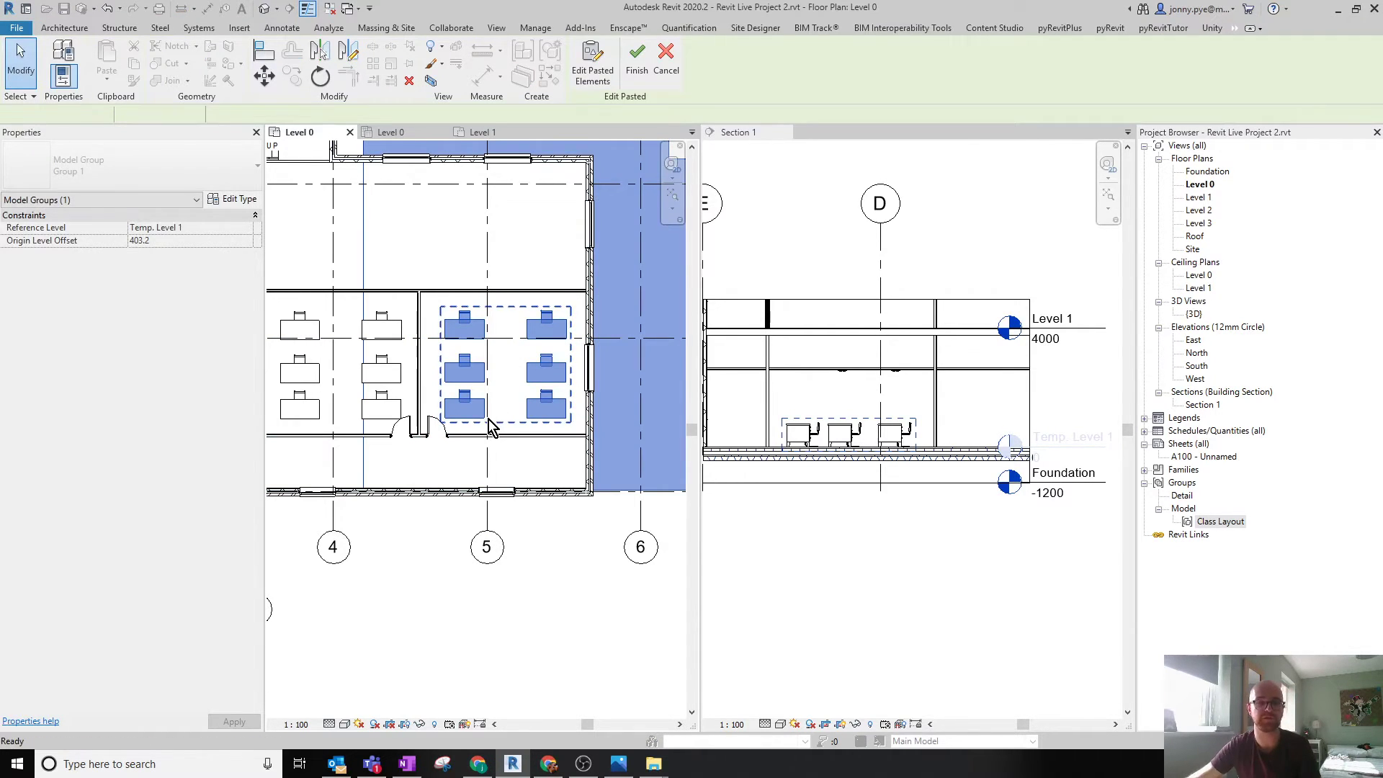
key("Escape")
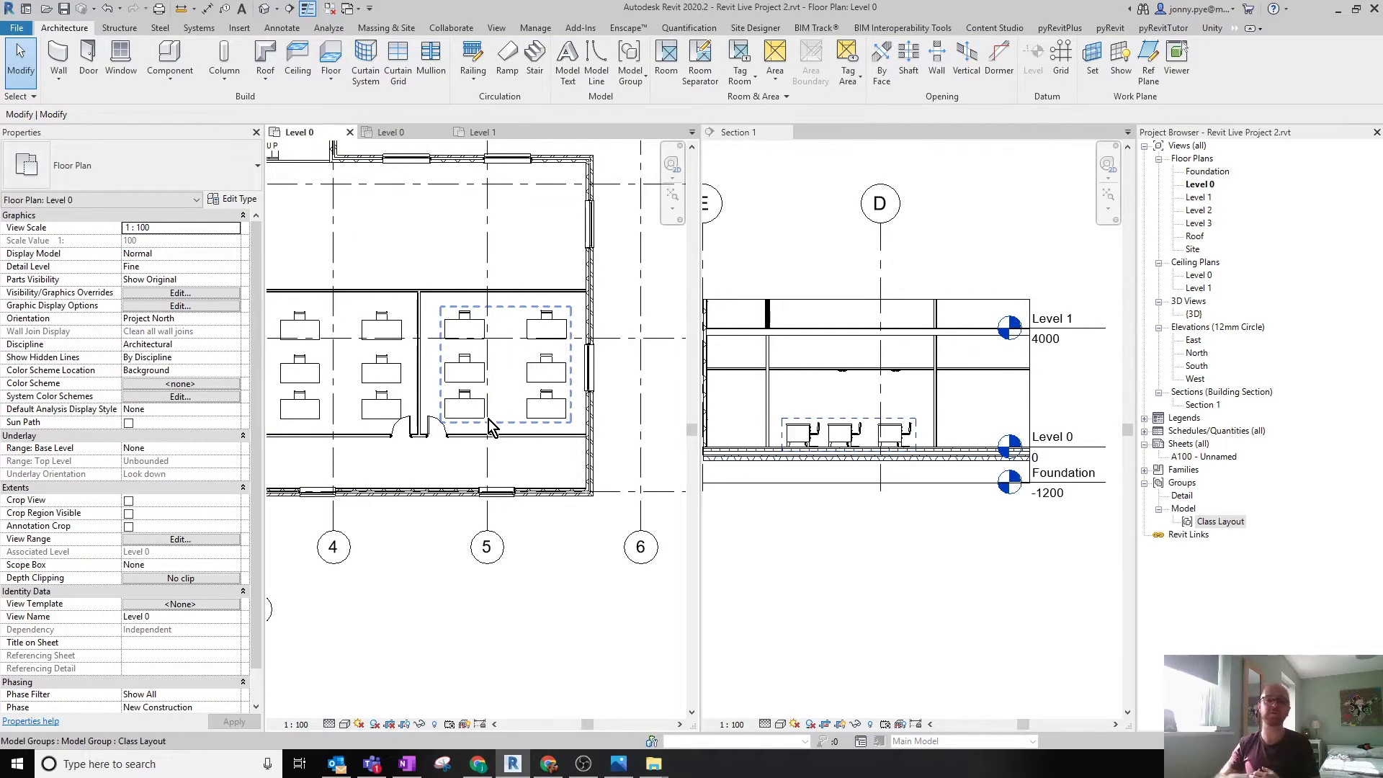
scroll(544, 481, "down", 3)
middle_click_drag(473, 475, 575, 467)
scroll(499, 498, "up", 2)
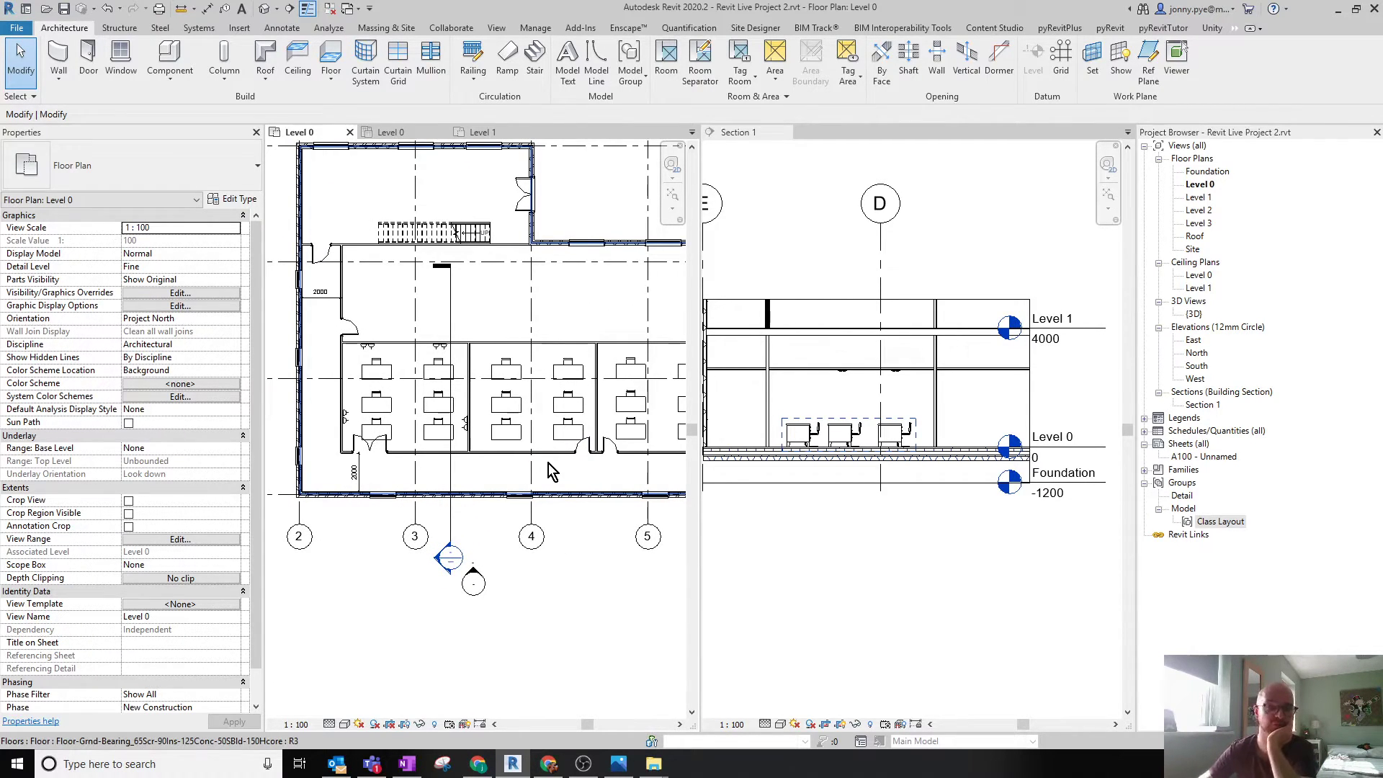
scroll(549, 472, "down", 3)
scroll(389, 441, "up", 2)
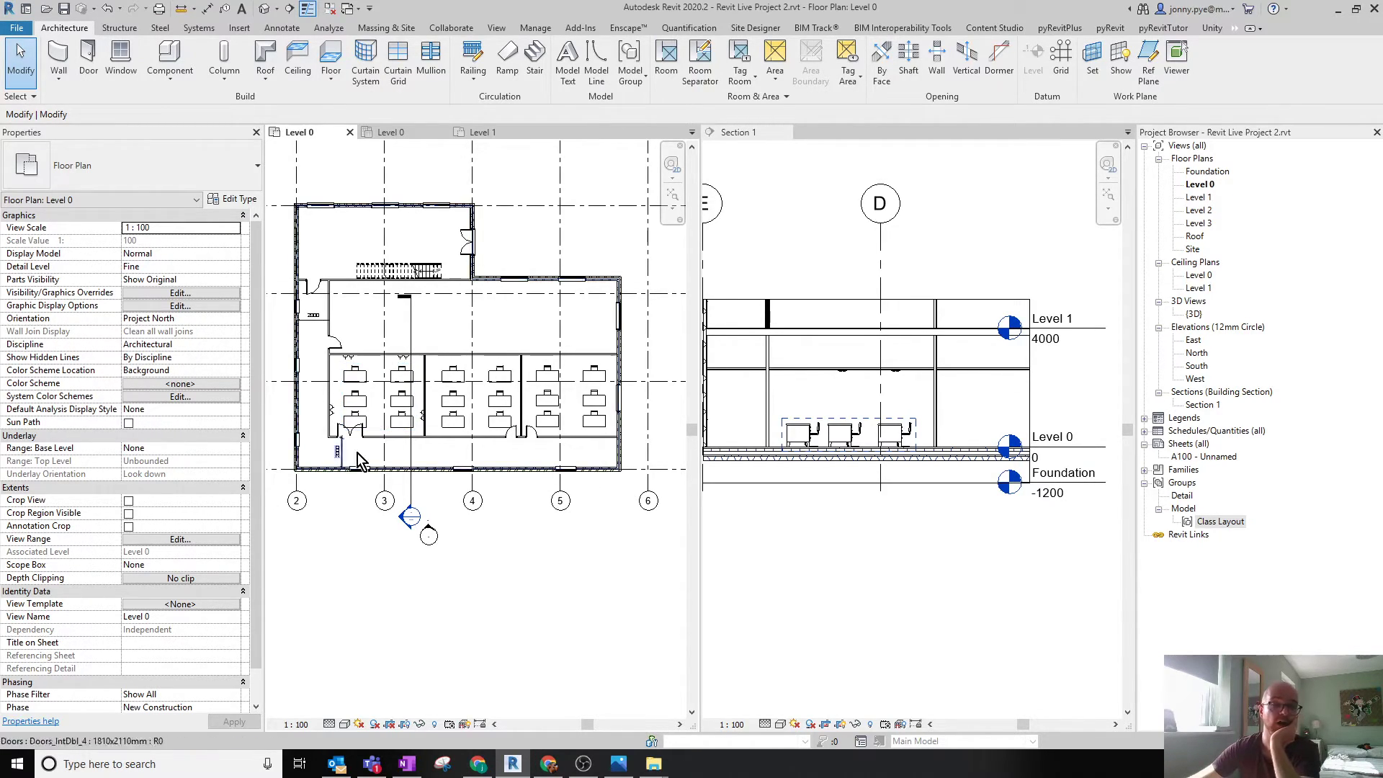
Copy the Class Layout group around grid 3 and paste it aligned to Level 1, Level 2 and Level 3.
left_click(406, 401)
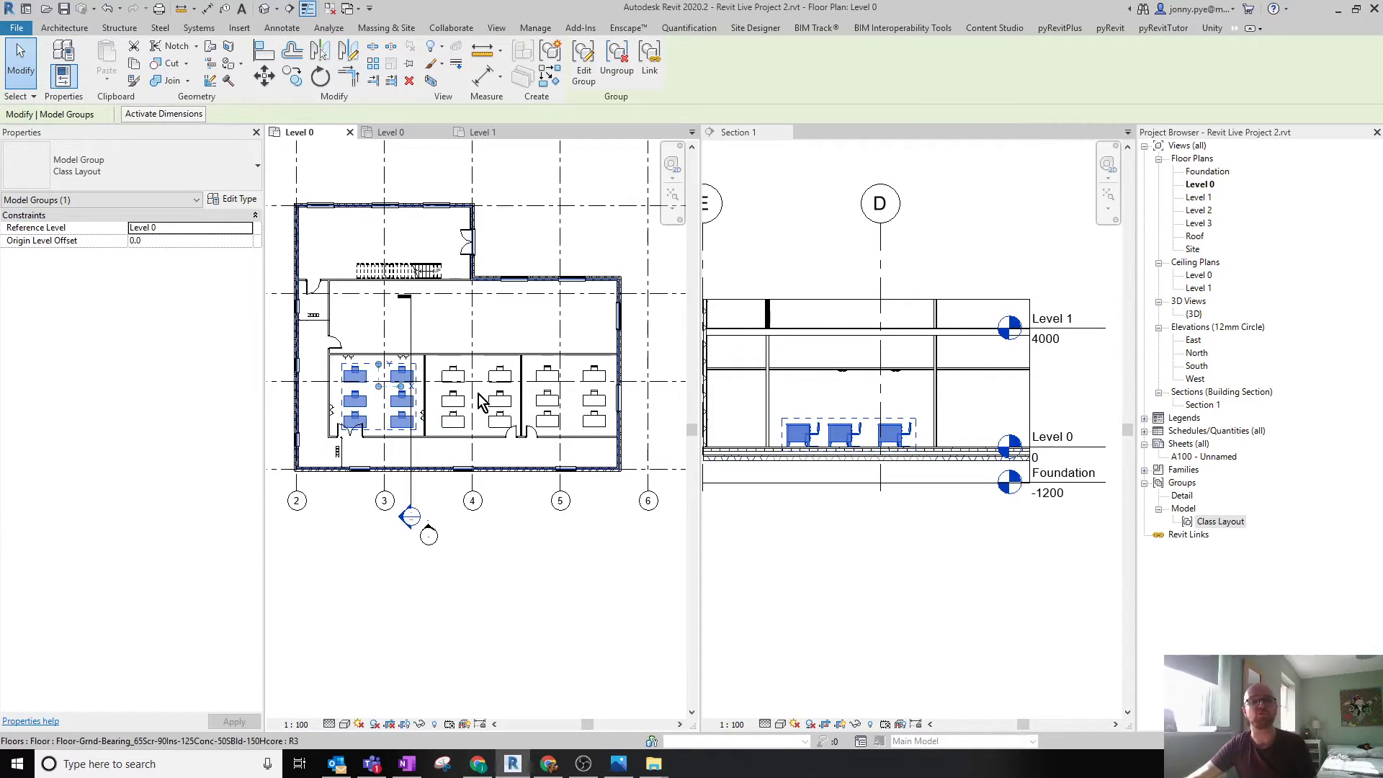
scroll(425, 533, "up", 3)
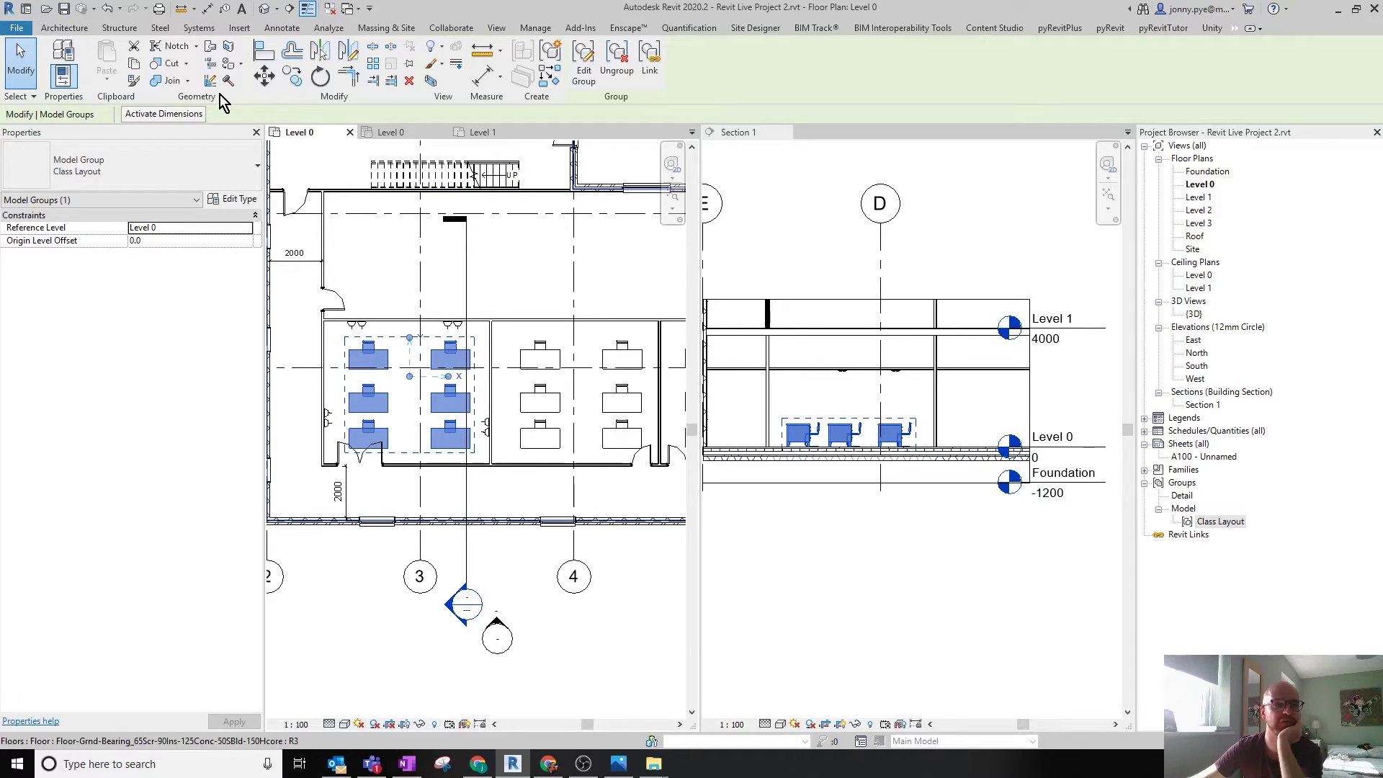
left_click(134, 65)
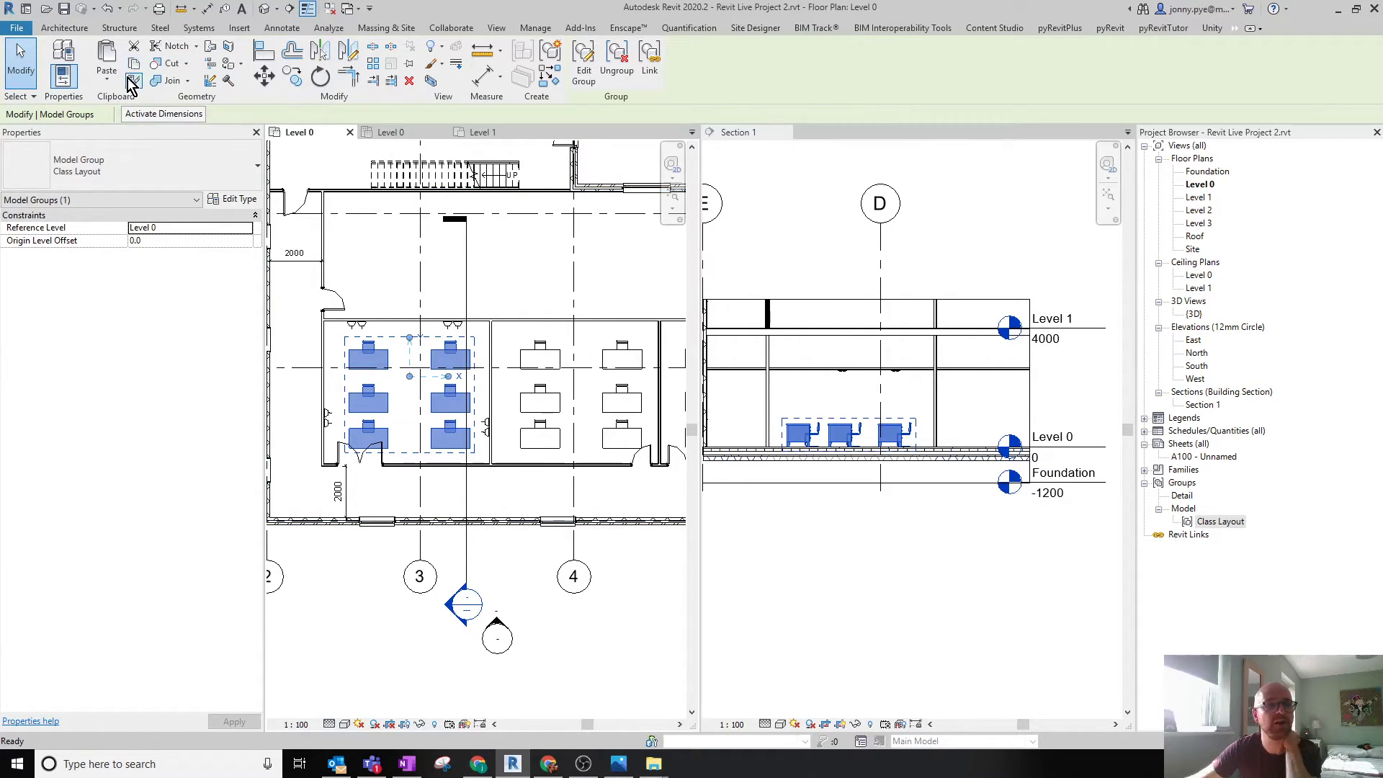
left_click(110, 81)
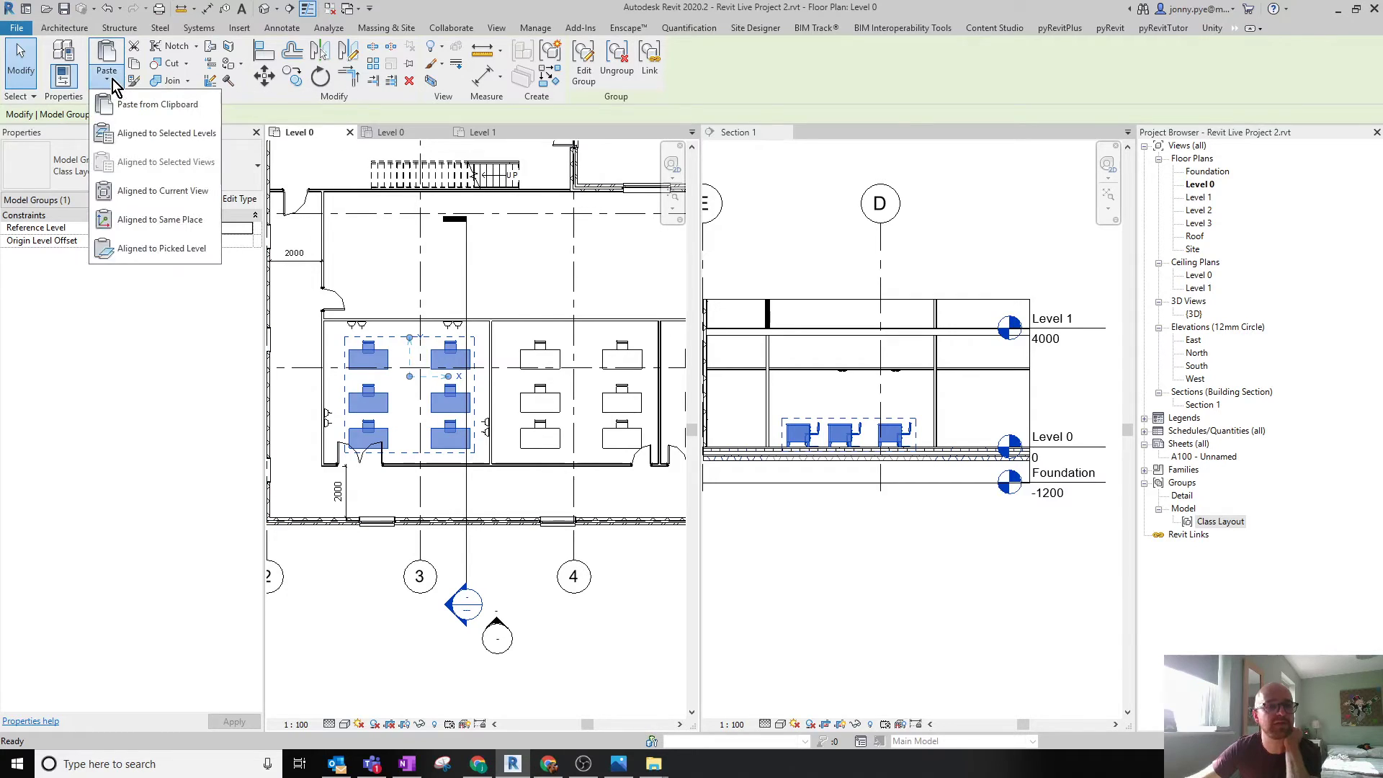
left_click(165, 133)
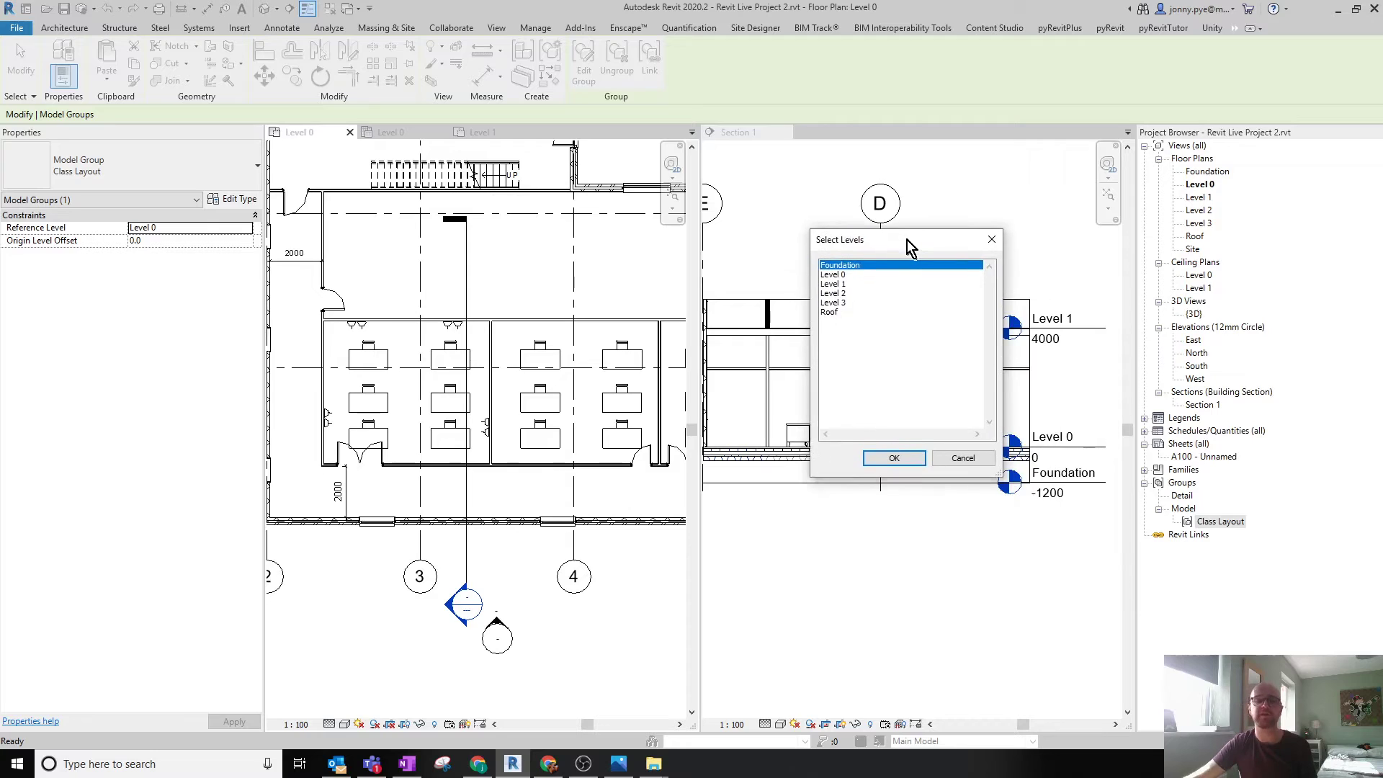
left_click(799, 260)
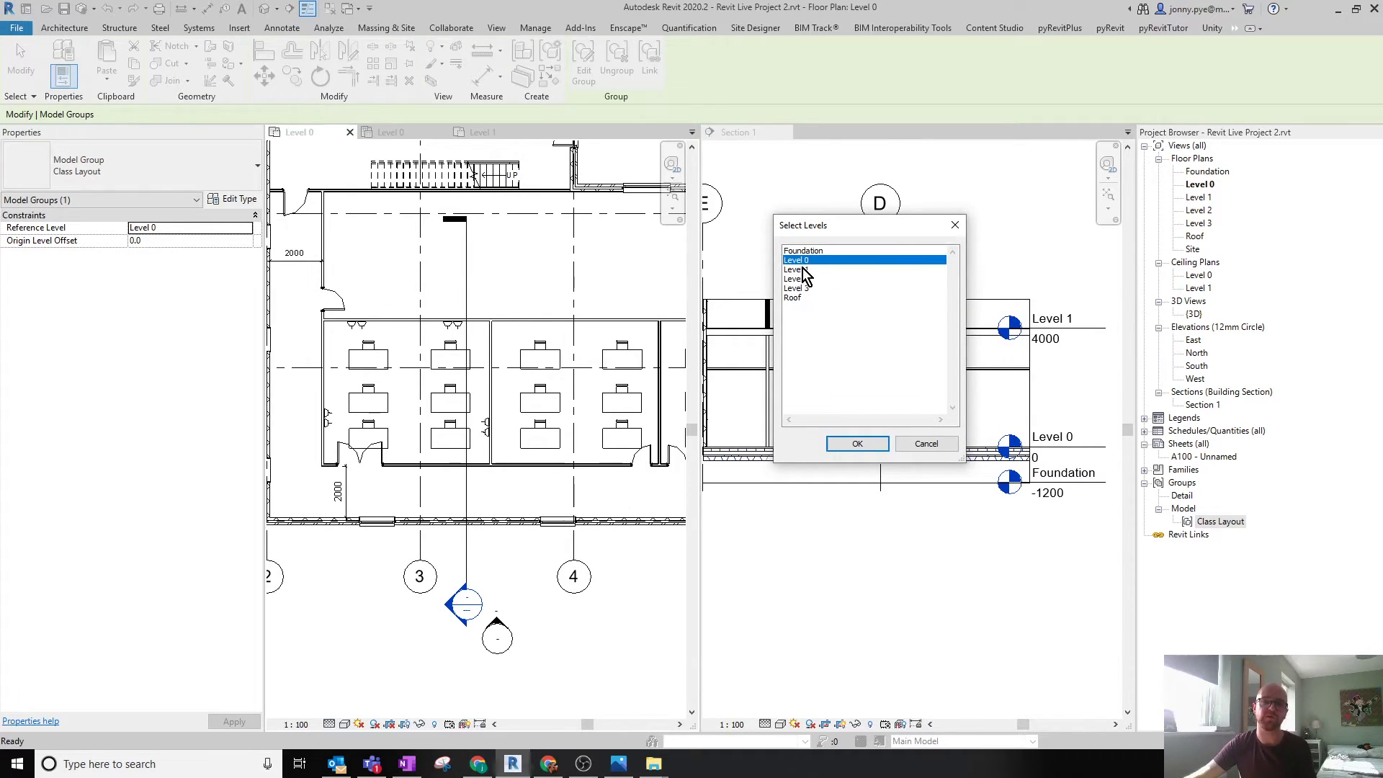
left_click(810, 270)
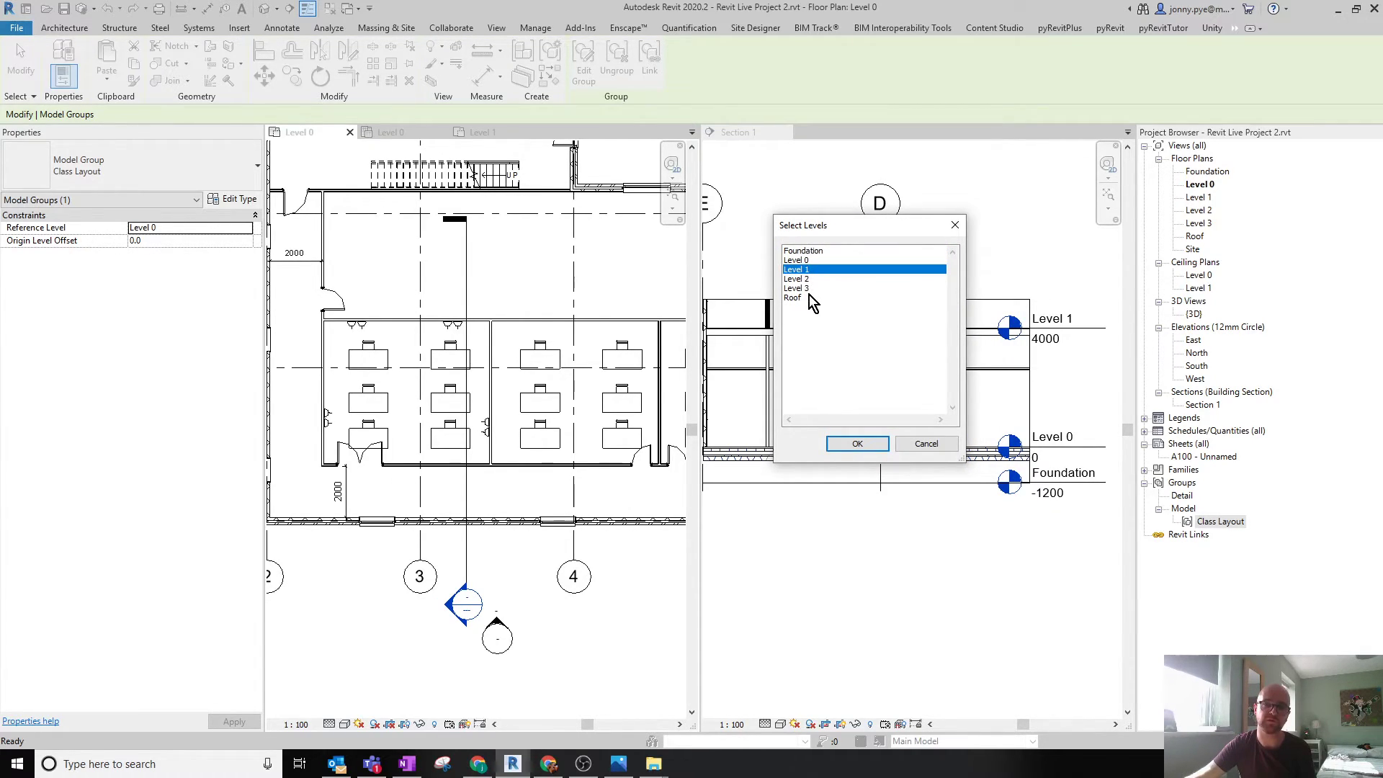
left_click(805, 289, "shift")
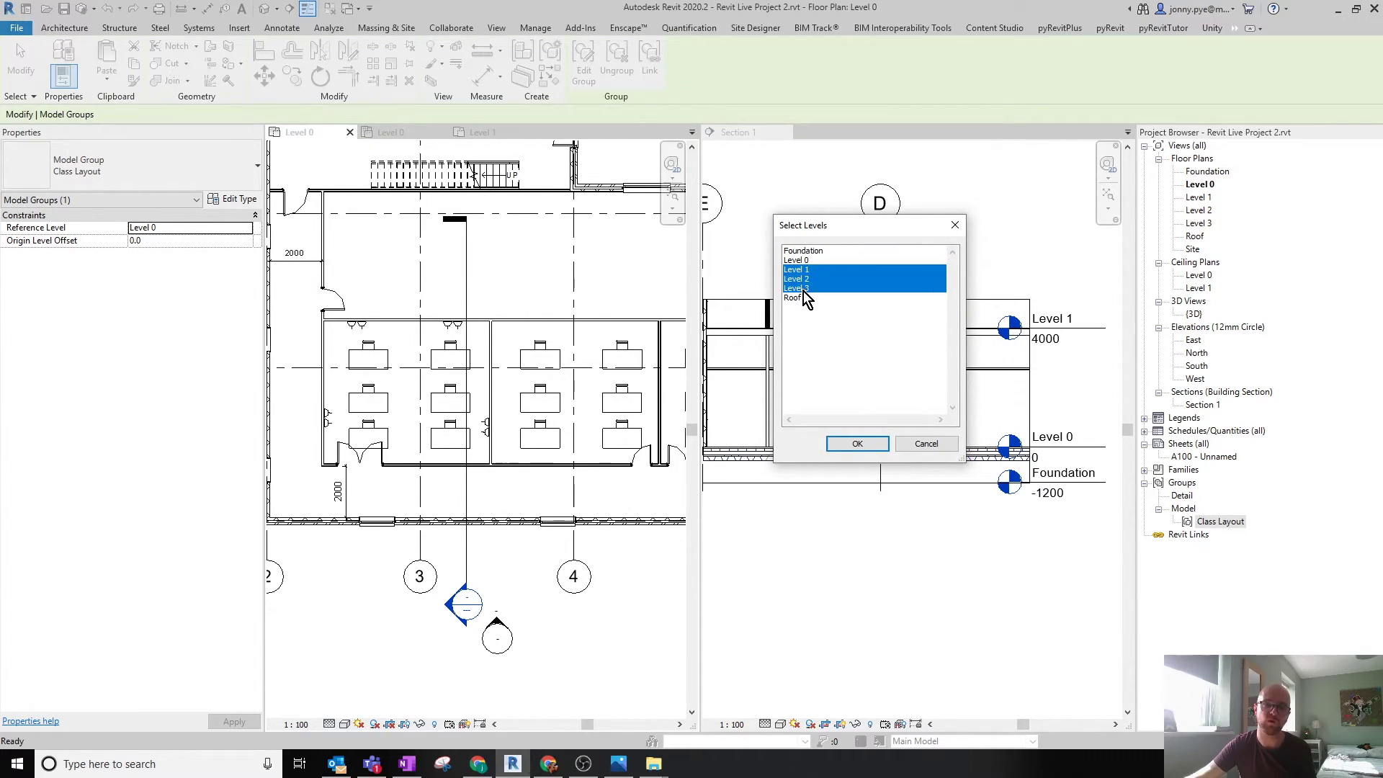
left_click(851, 443)
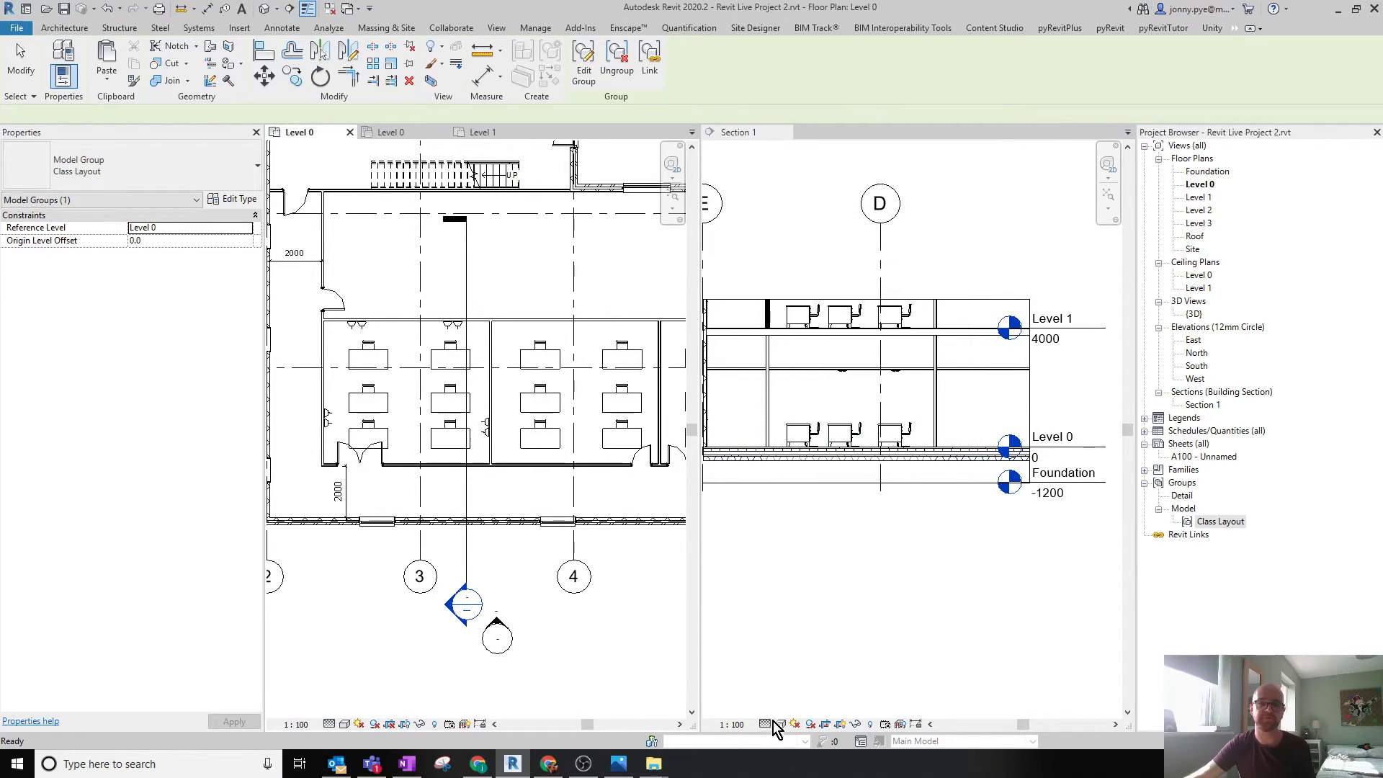
Check the pasted Class Layout group in the Level 1, Level 2 and Level 3 floor plans.
double_click(1198, 198)
left_click(1198, 210)
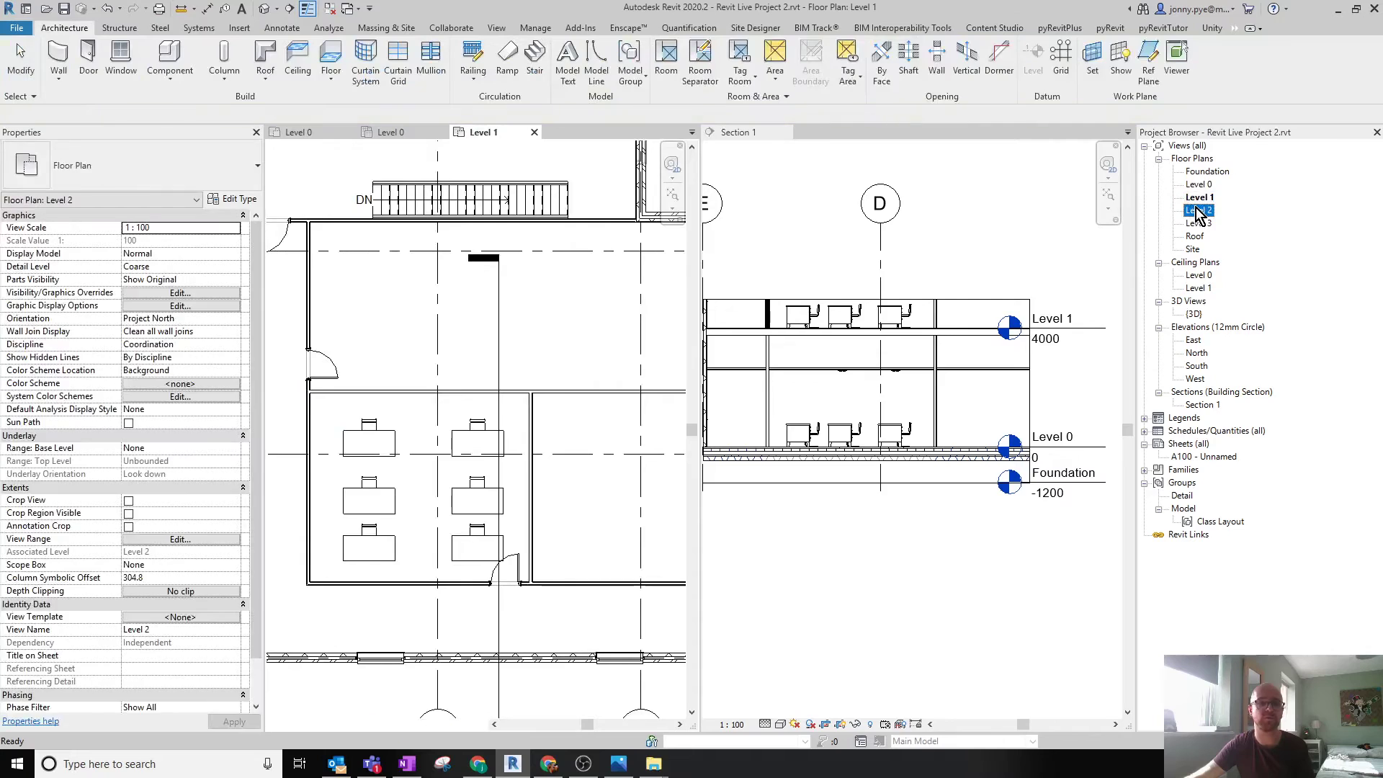
double_click(1198, 210)
double_click(1199, 223)
left_click(504, 487)
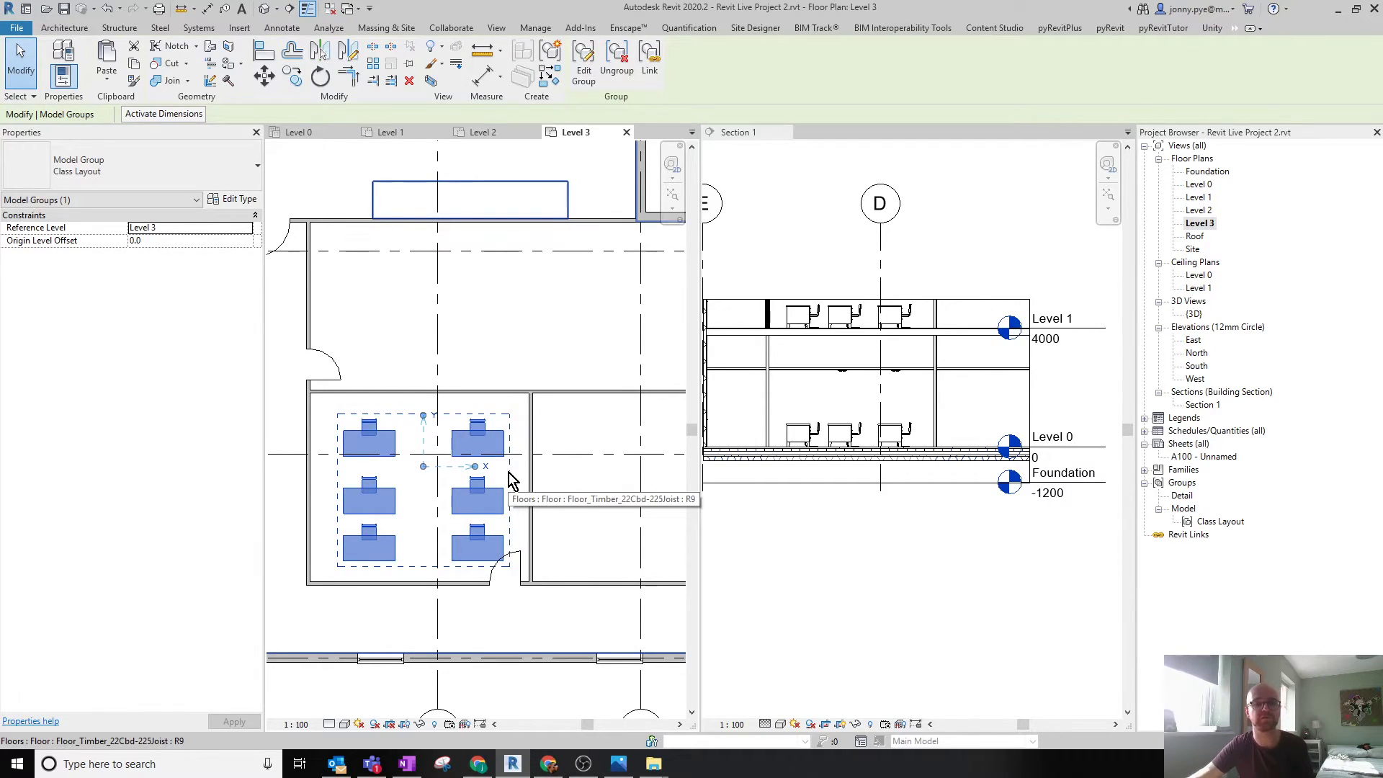
Edit the Class Layout group from the Level 0 plan by deleting its lowest row of desks and chairs, and finish editing.
double_click(1208, 186)
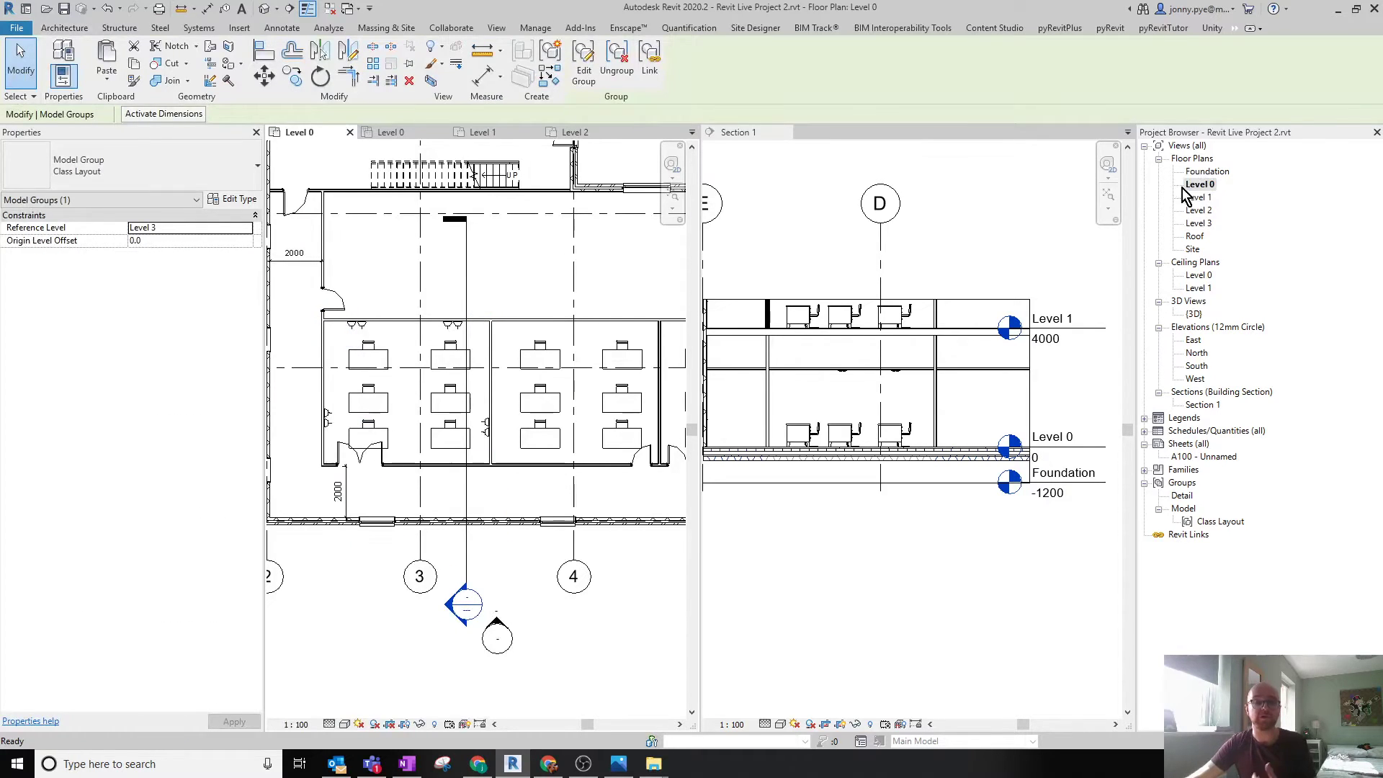
double_click(452, 367)
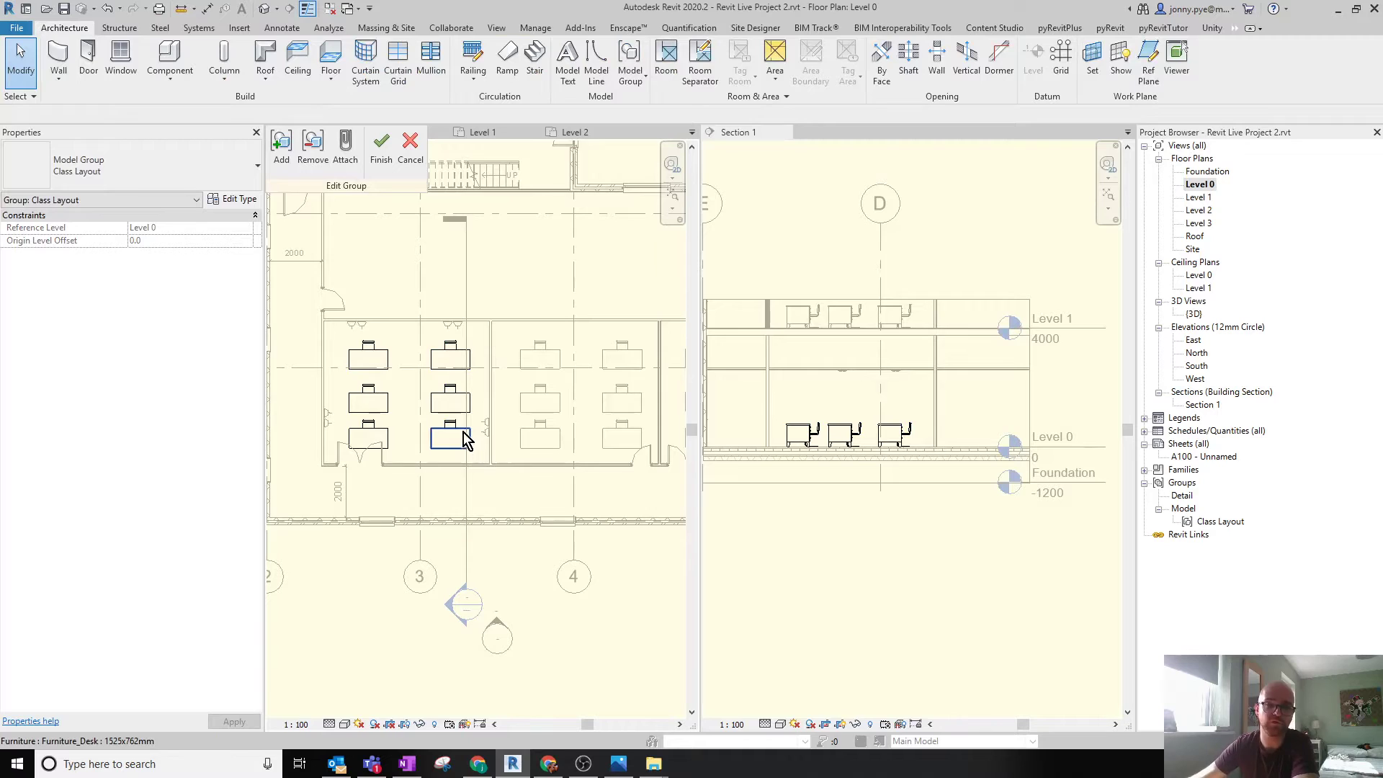
left_click(384, 433)
left_click(438, 429, "ctrl")
left_click(451, 424, "ctrl")
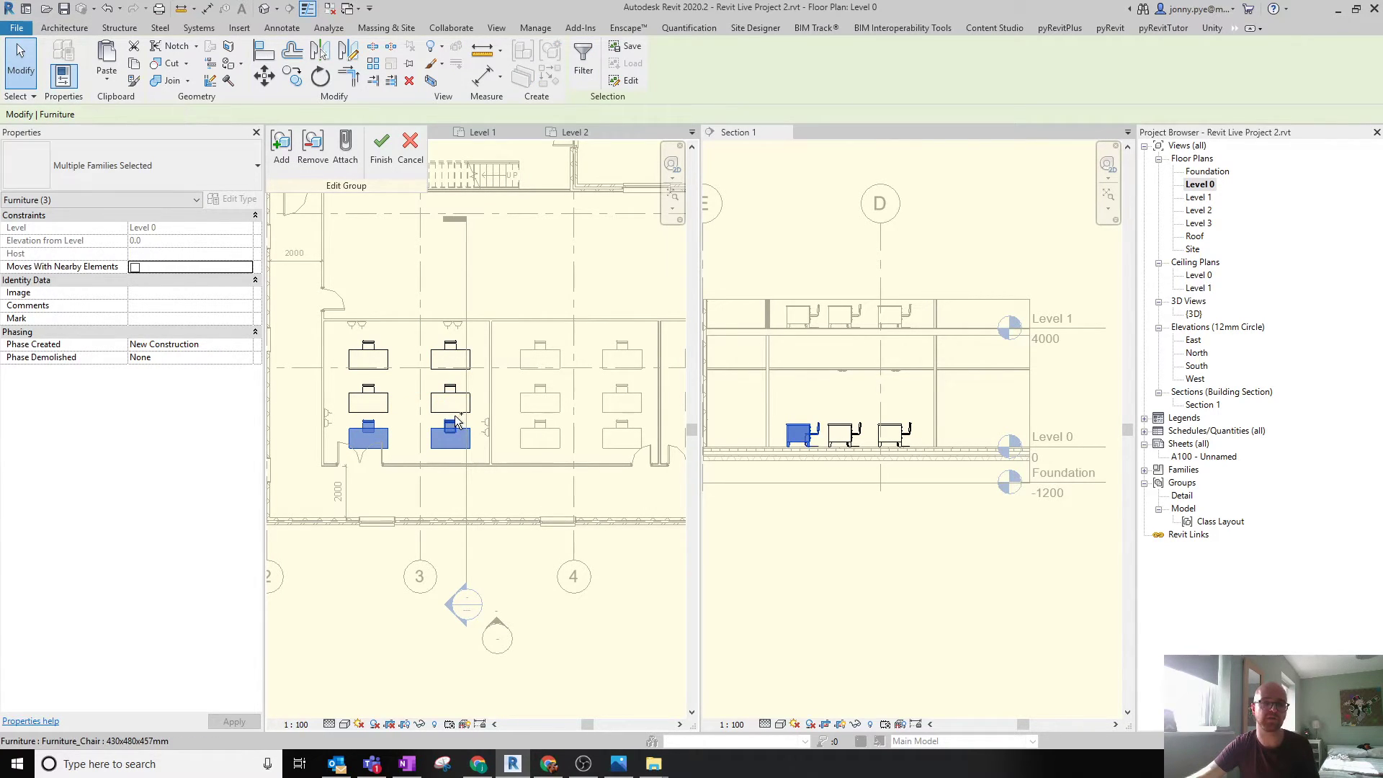
key("Delete")
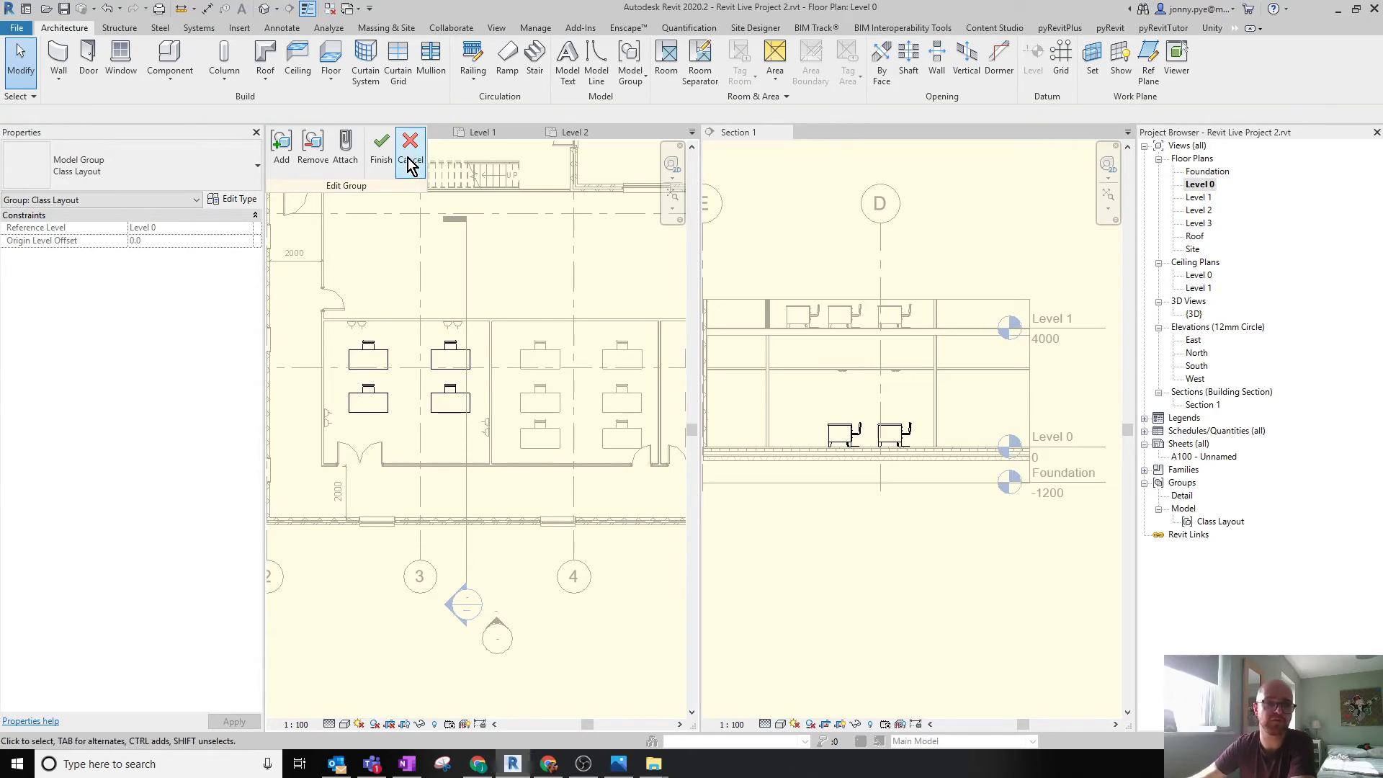
left_click(381, 145)
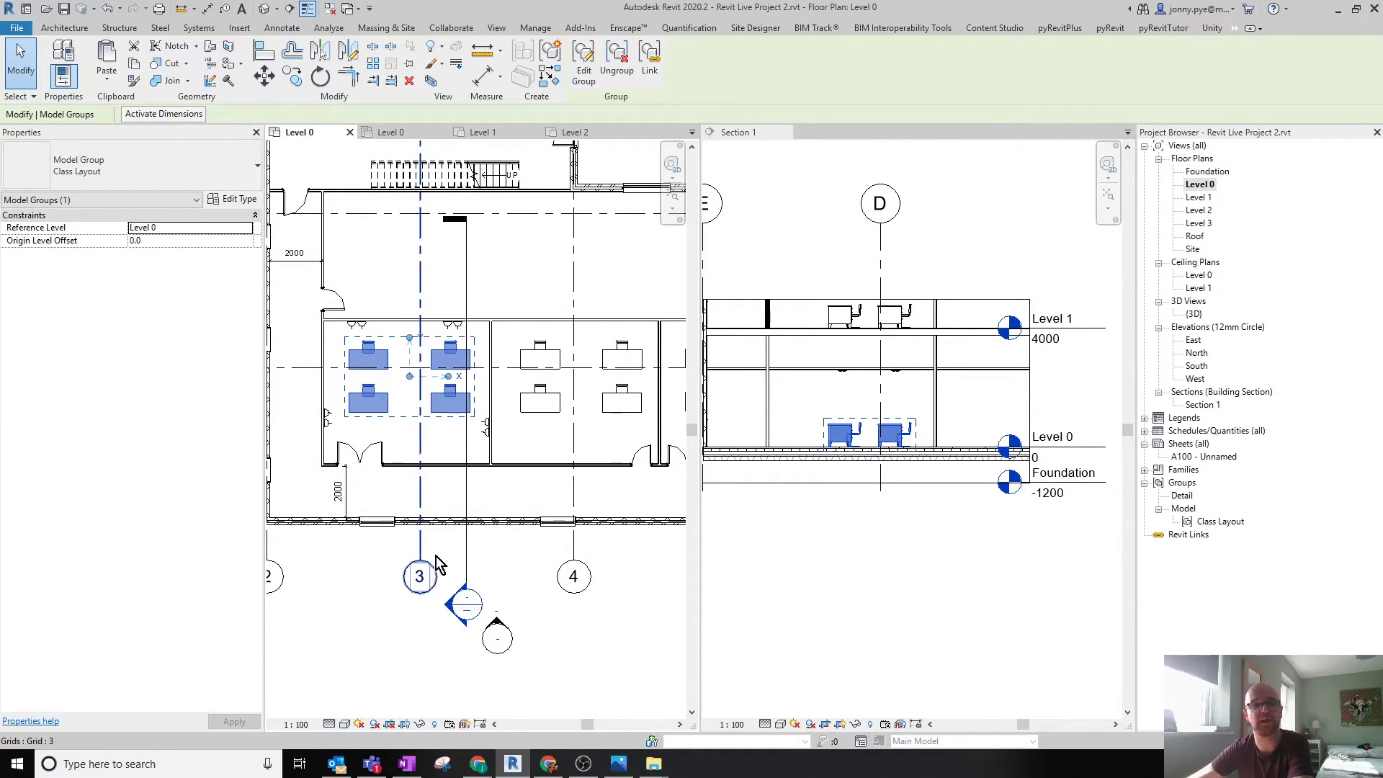
left_click(531, 273)
key("Escape")
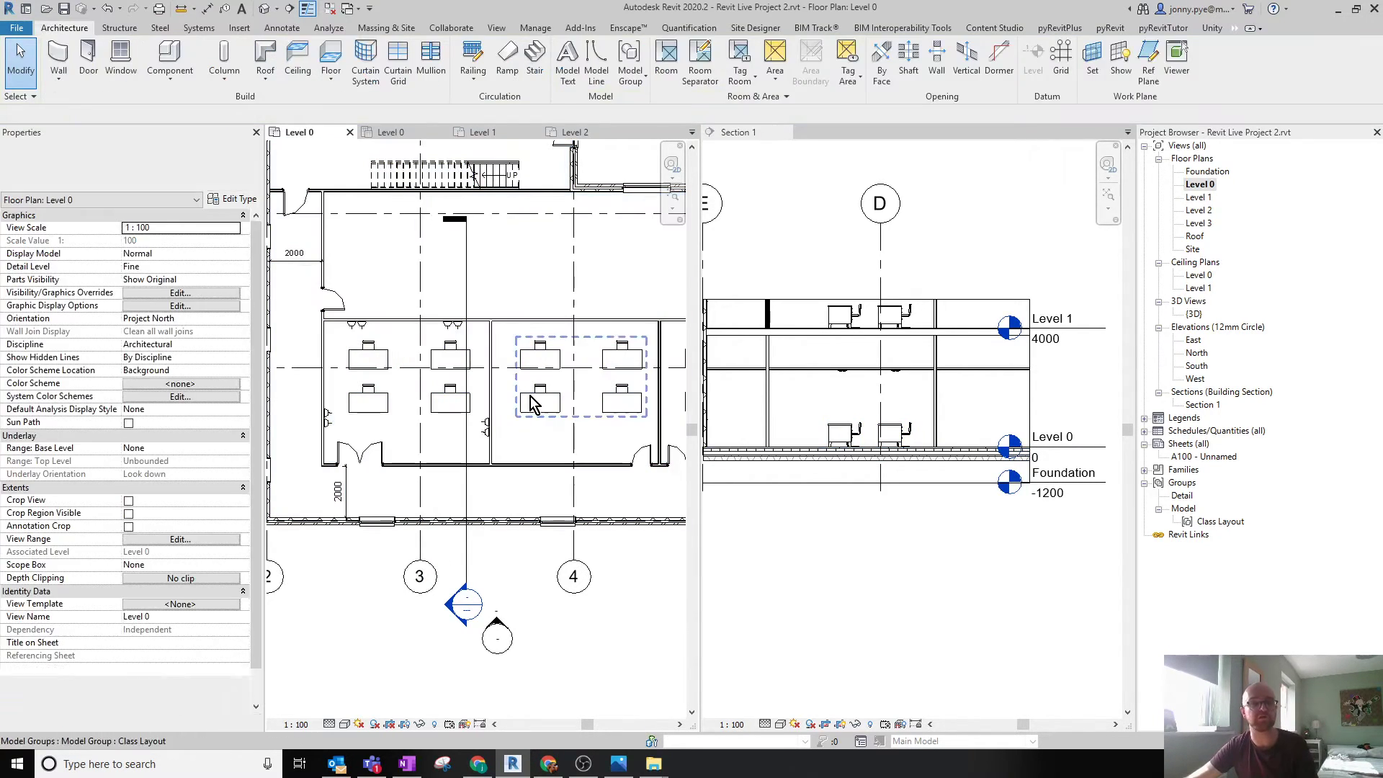
scroll(531, 461, "down", 2)
middle_click_drag(552, 466, 492, 446)
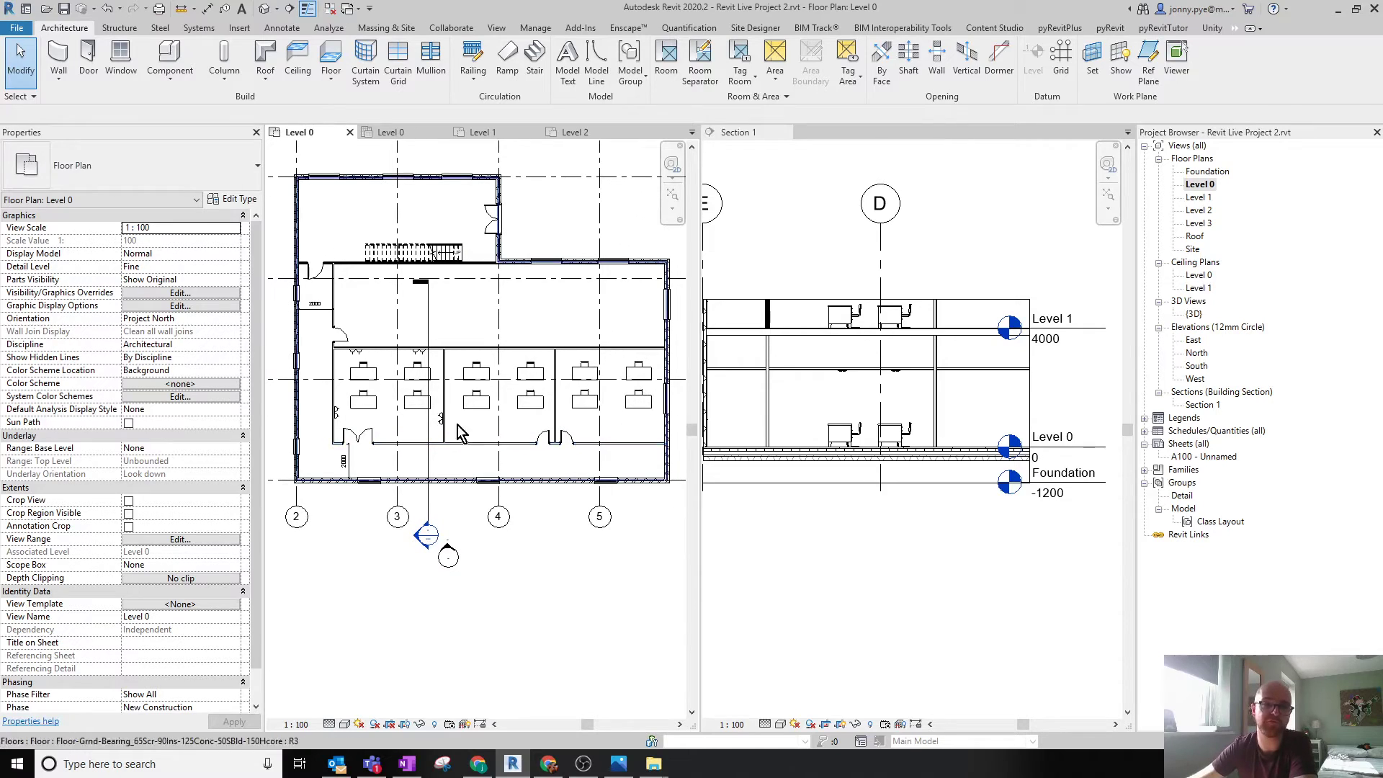
left_click(364, 392)
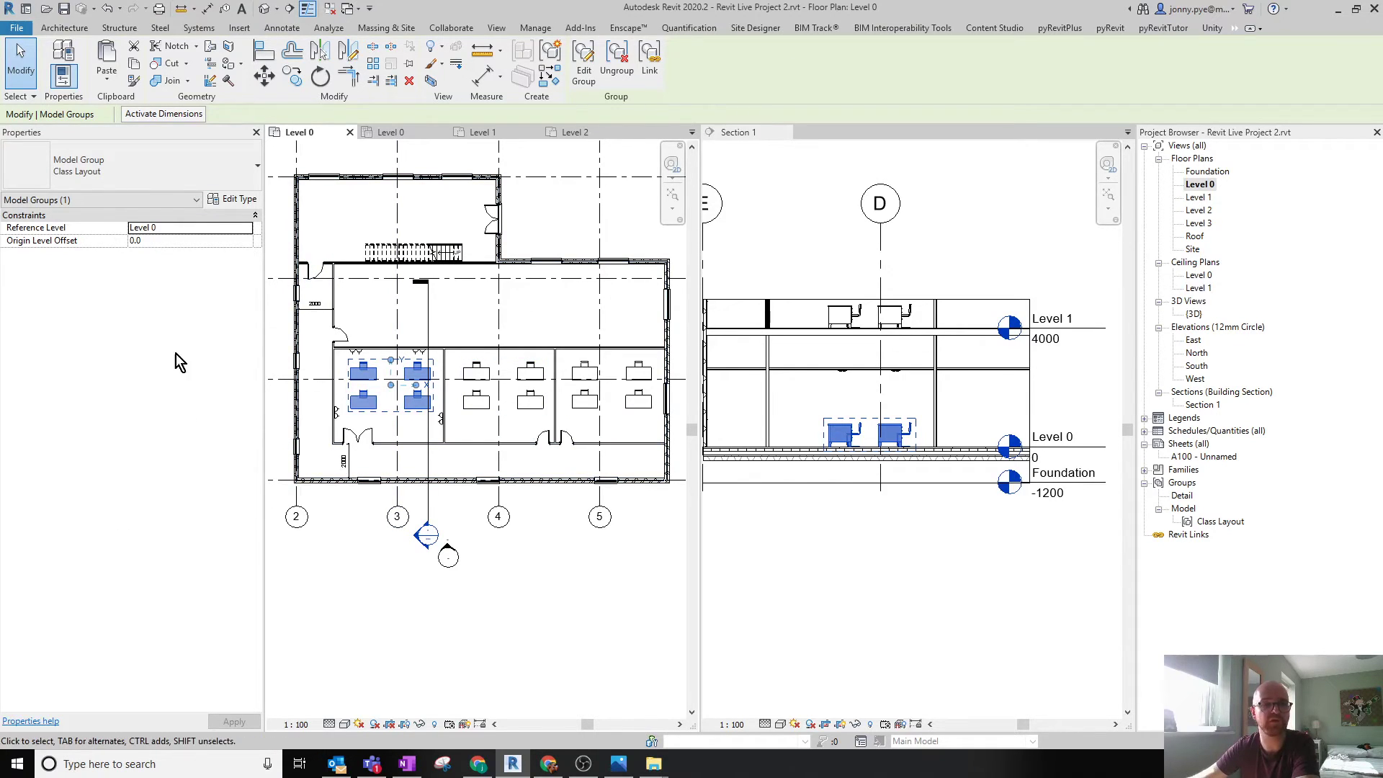
left_click(16, 28)
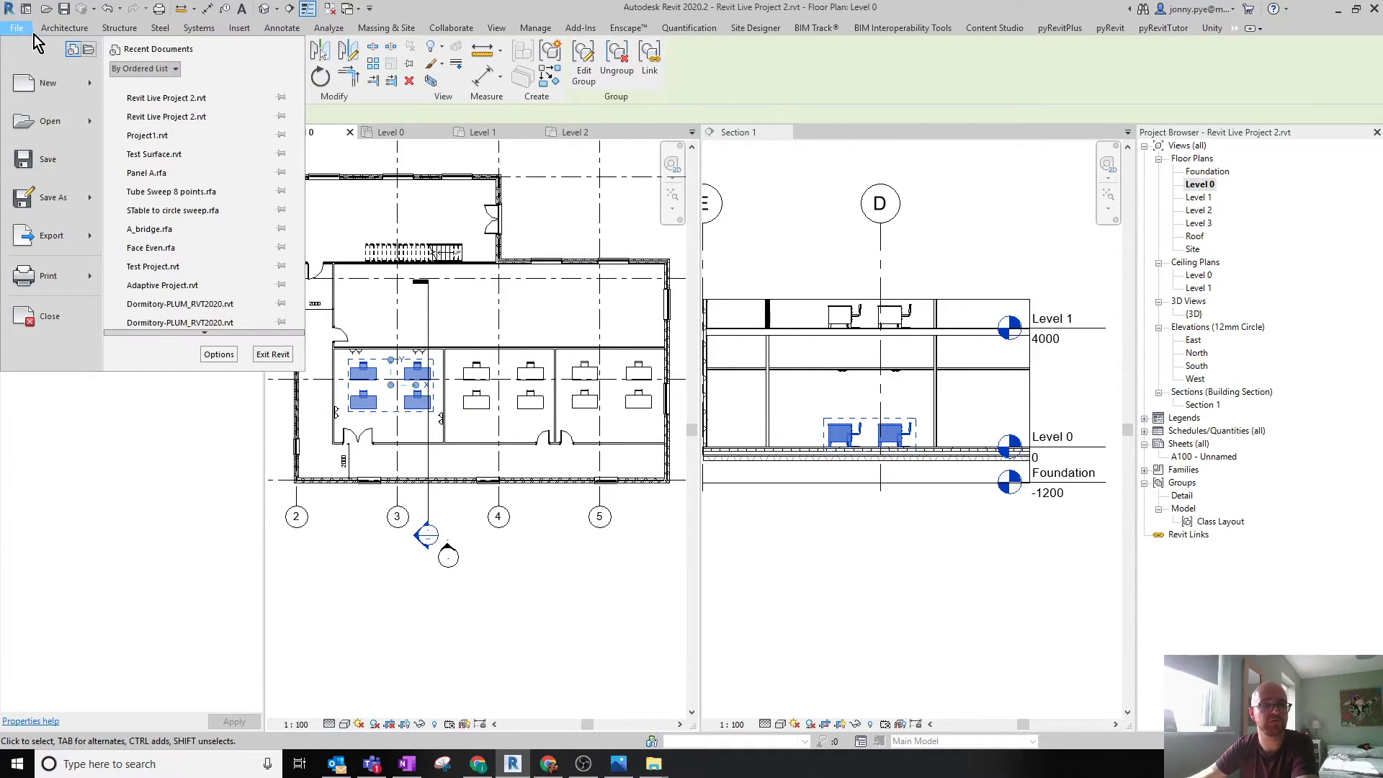
mouse_move(96, 196)
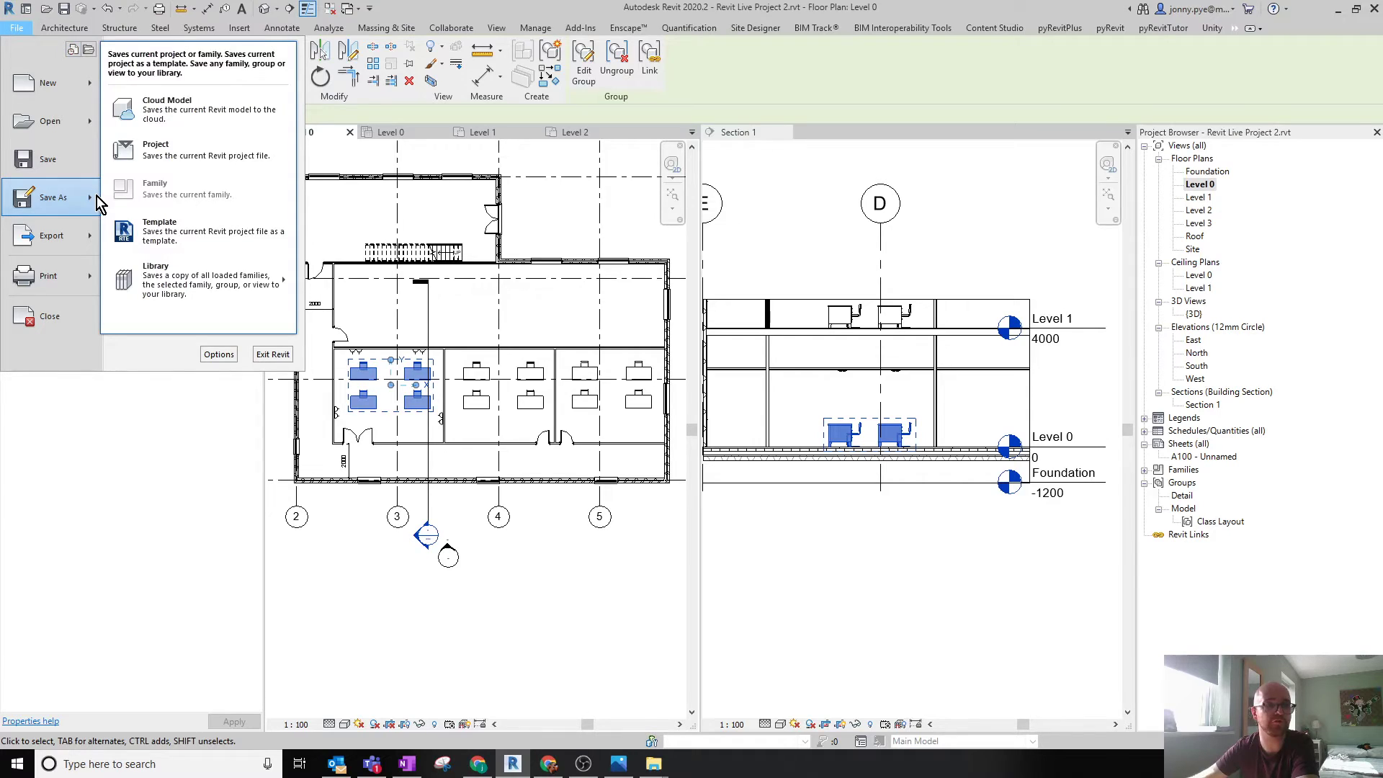
mouse_move(218, 279)
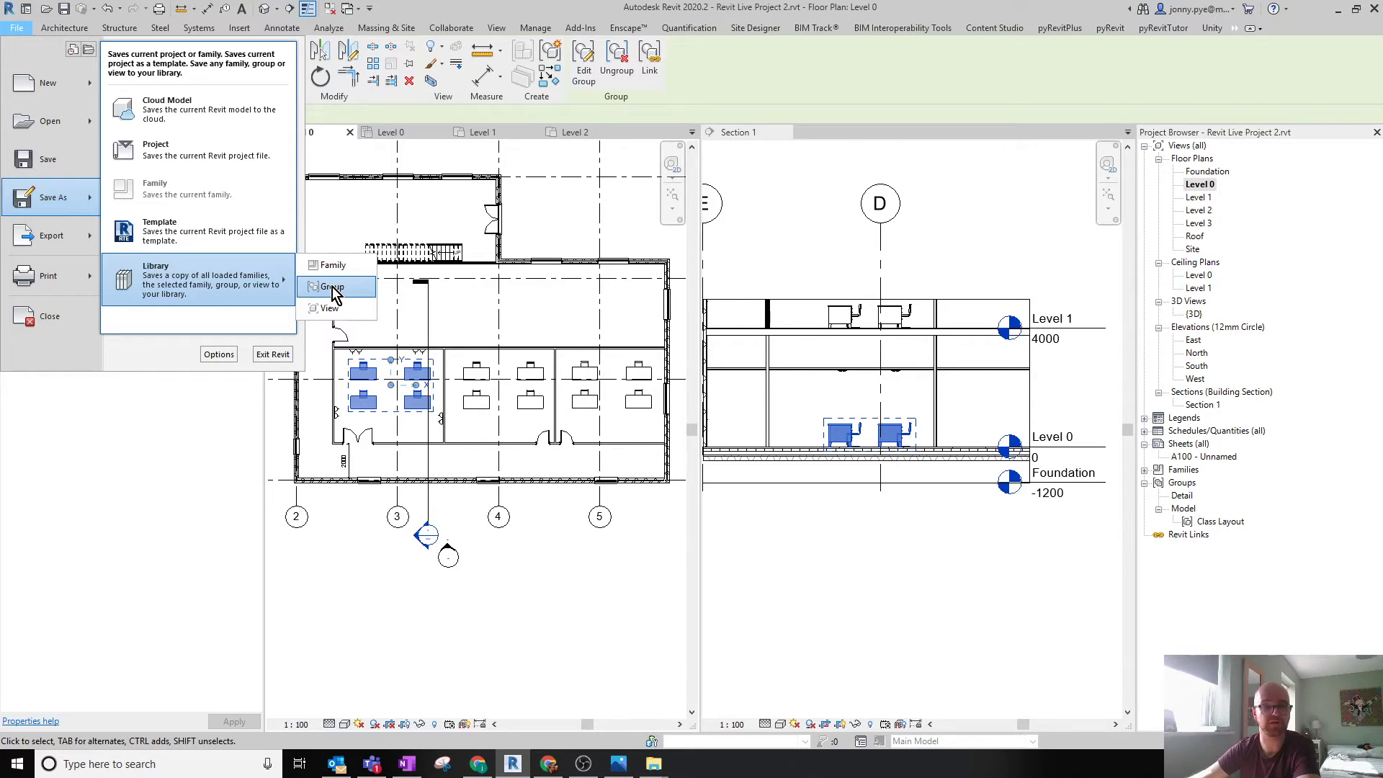
left_click(235, 574)
left_click(301, 608)
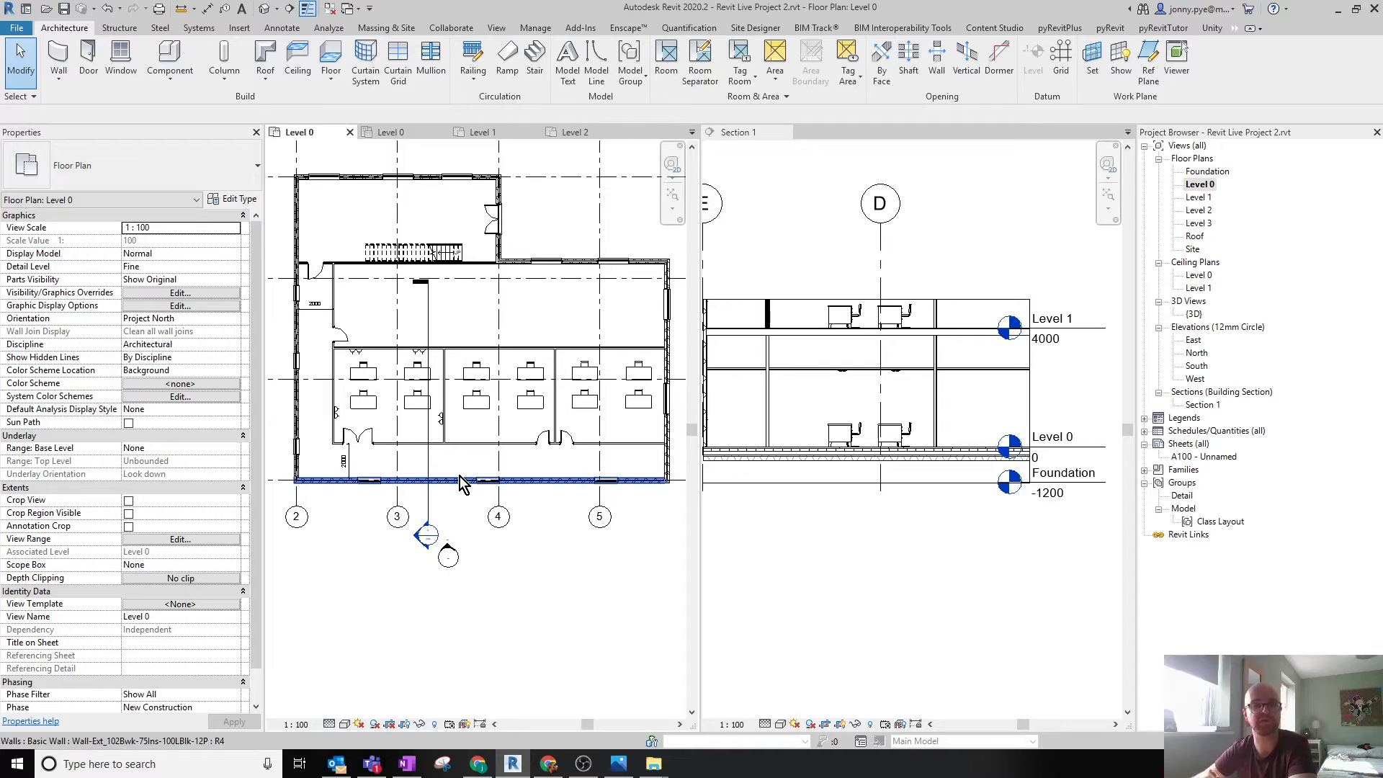
scroll(447, 383, "up", 2)
middle_click_drag(409, 427, 559, 495)
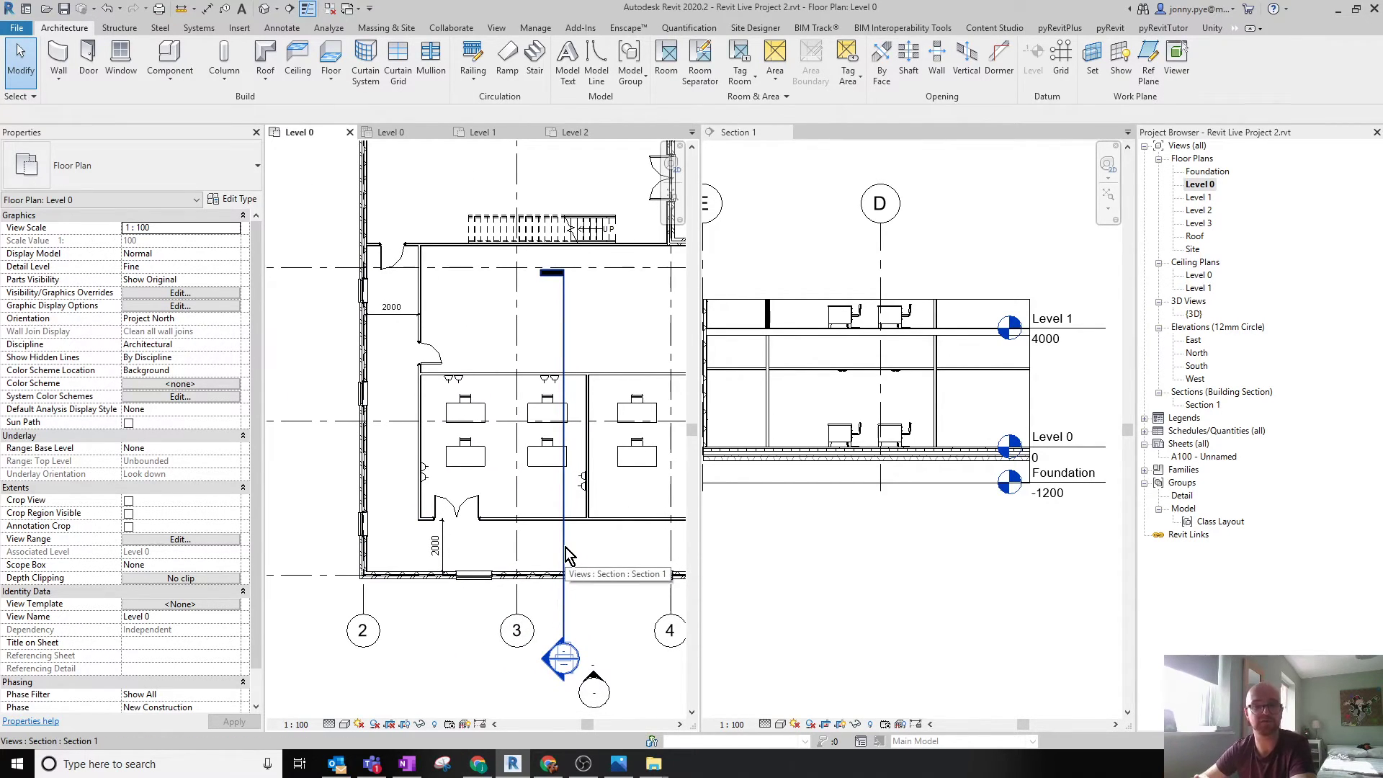
middle_click_drag(514, 500, 497, 496)
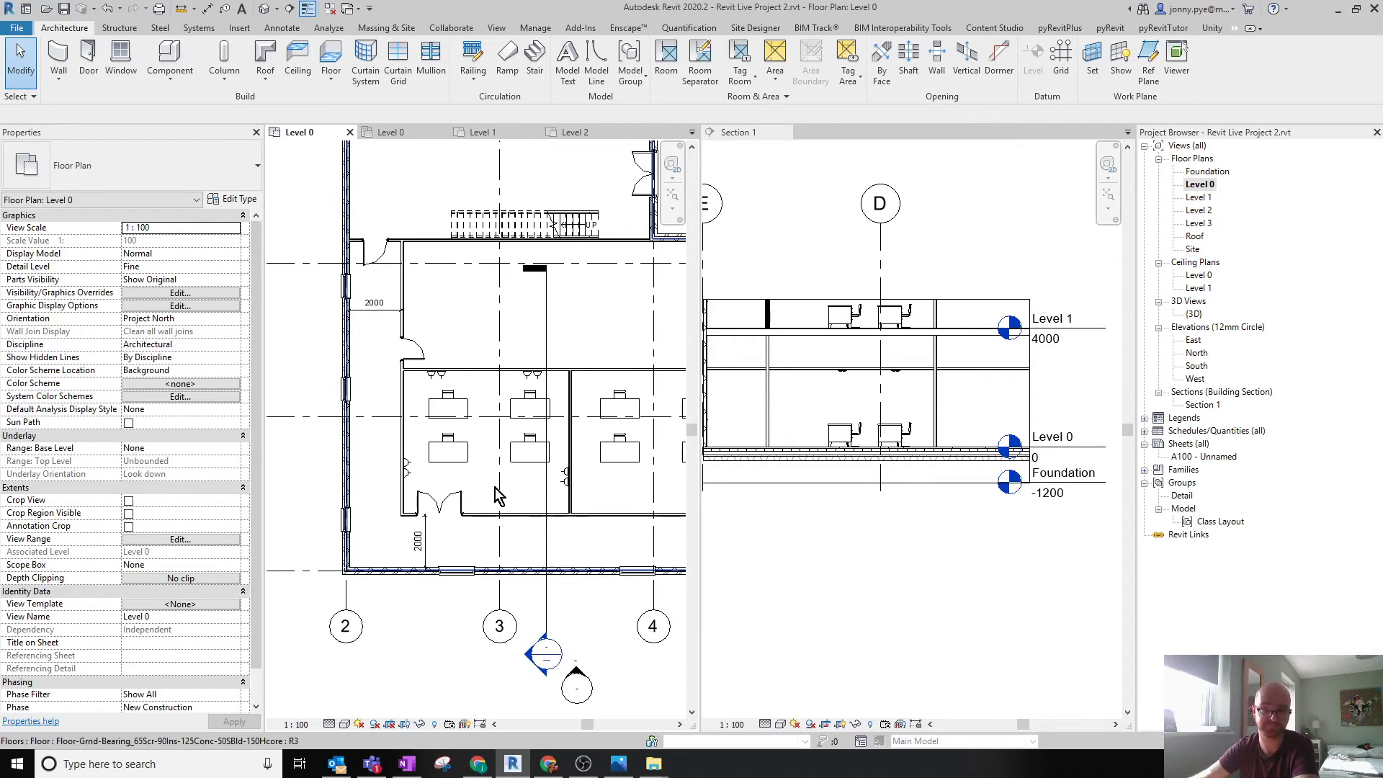
scroll(476, 560, "up", 1)
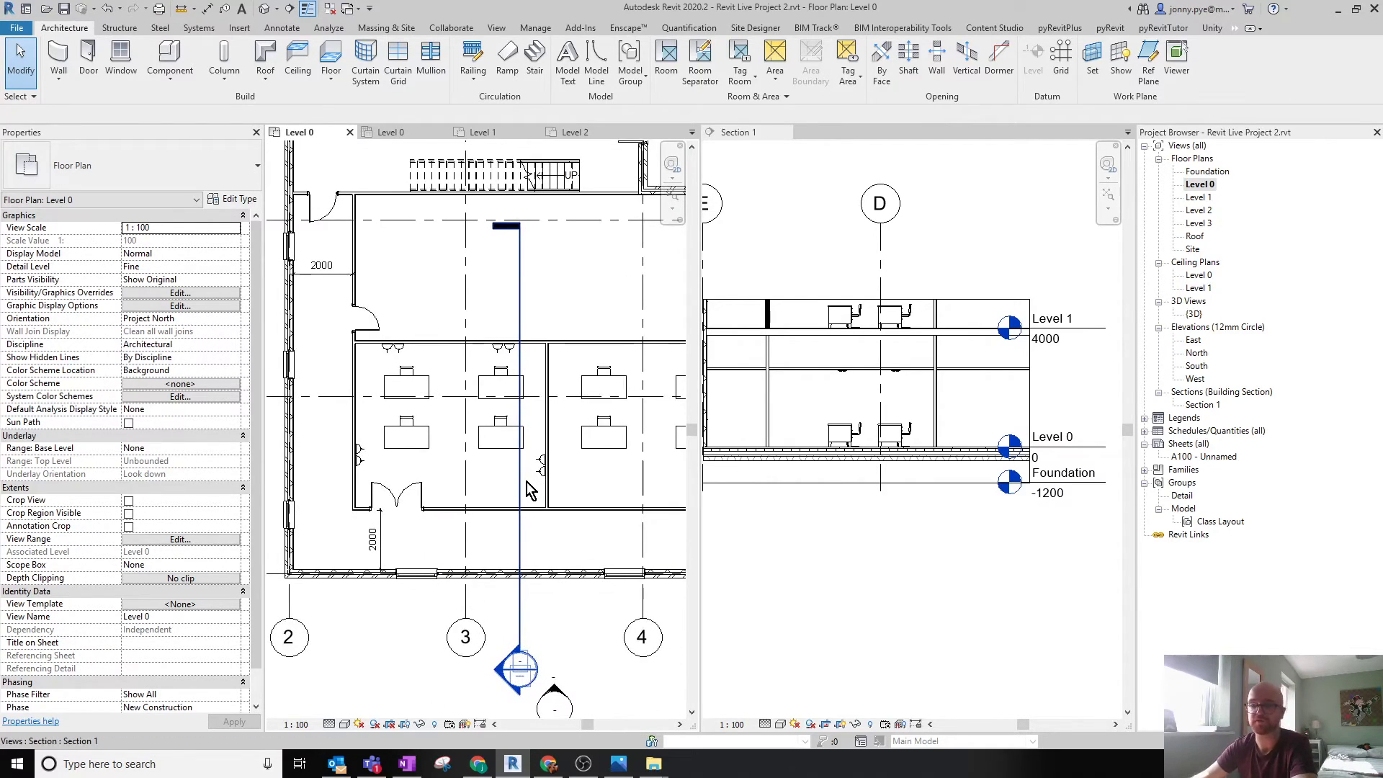
scroll(530, 490, "down", 4)
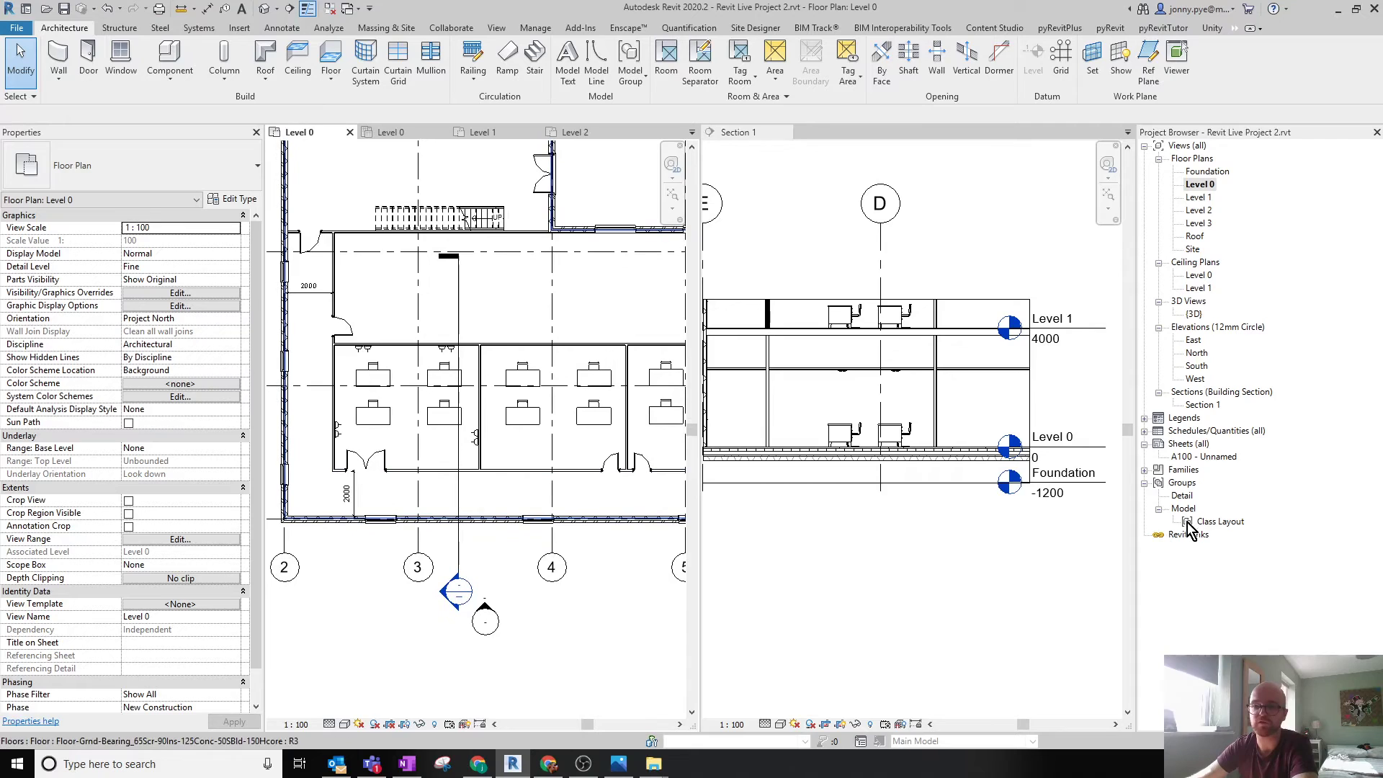
scroll(620, 492, "down", 1)
middle_click_drag(611, 478, 497, 430)
scroll(360, 331, "up", 3)
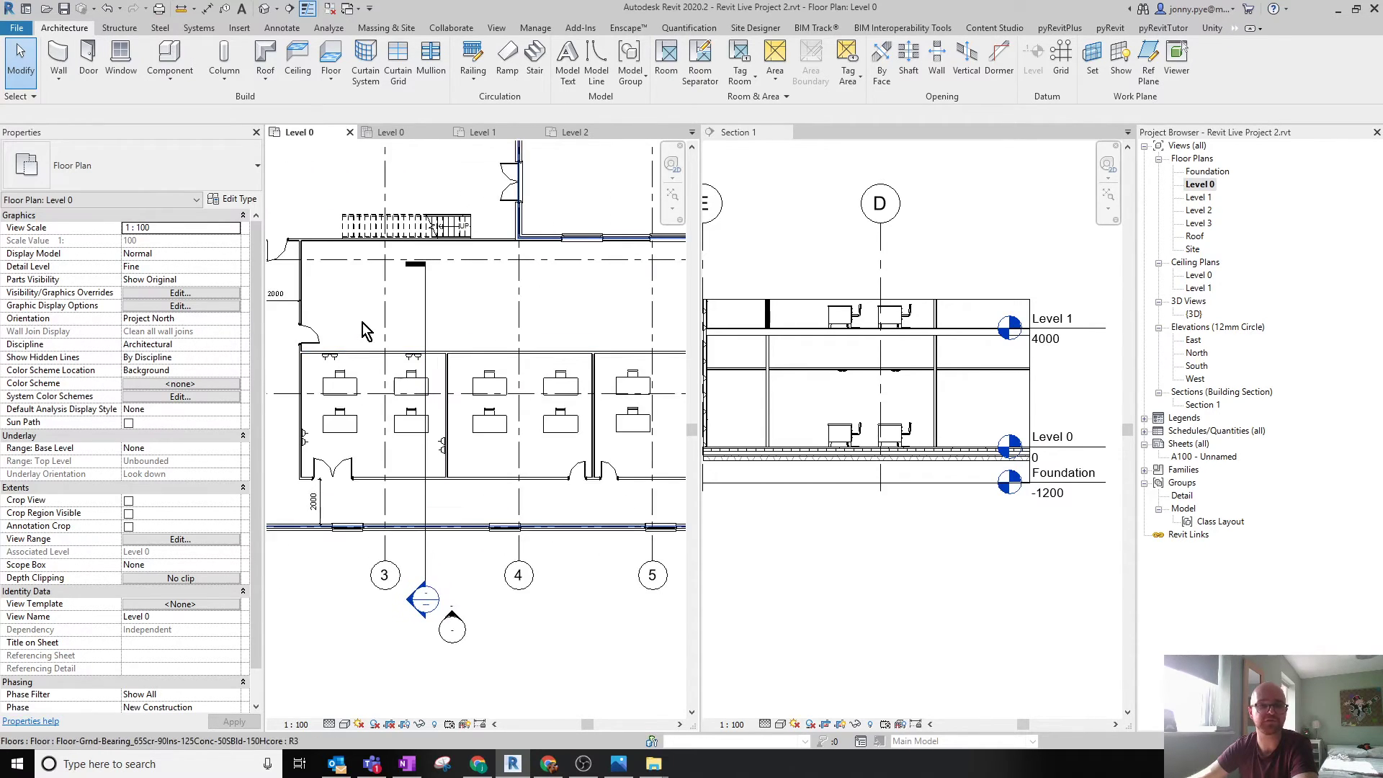
middle_click_drag(391, 329, 418, 378)
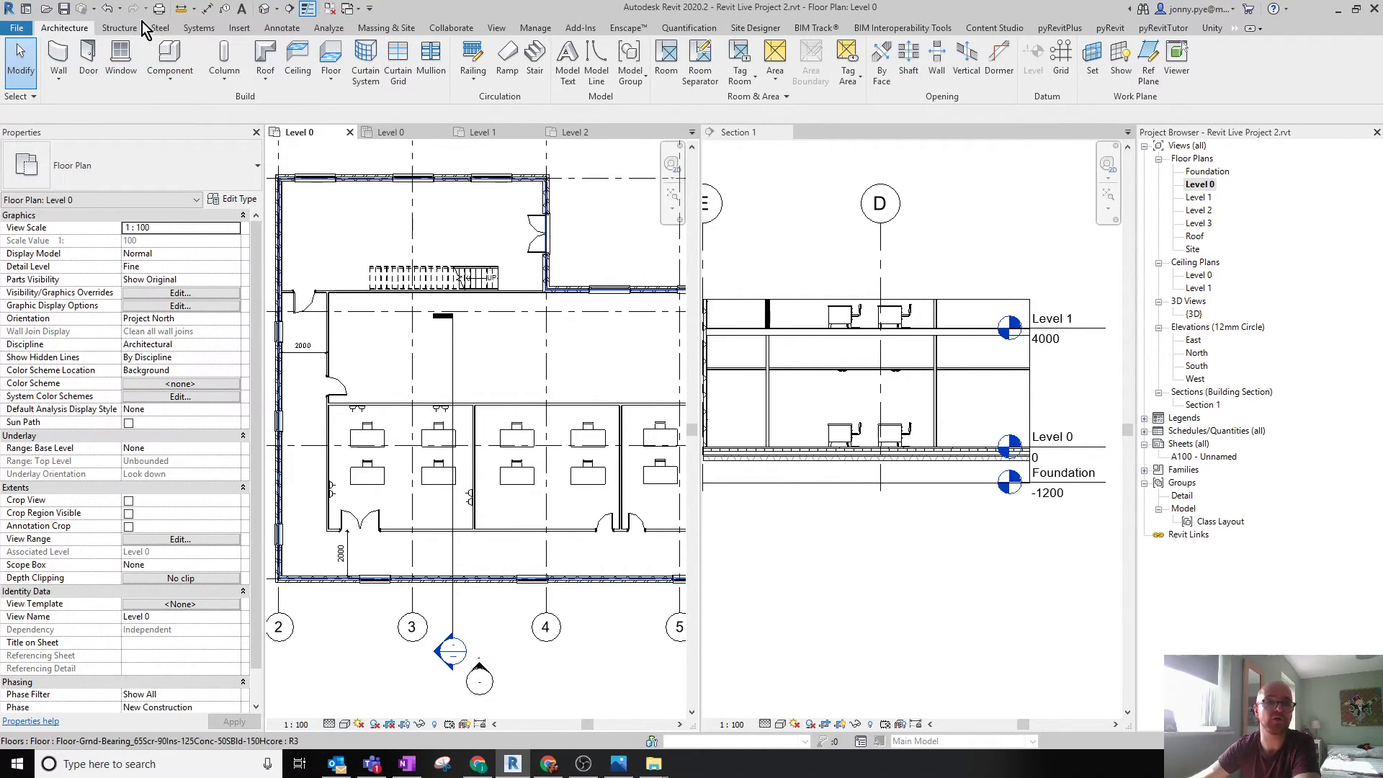
Start placing a component and browse the family library from the electrical Terminals folder up to the UK folder.
left_click(189, 78)
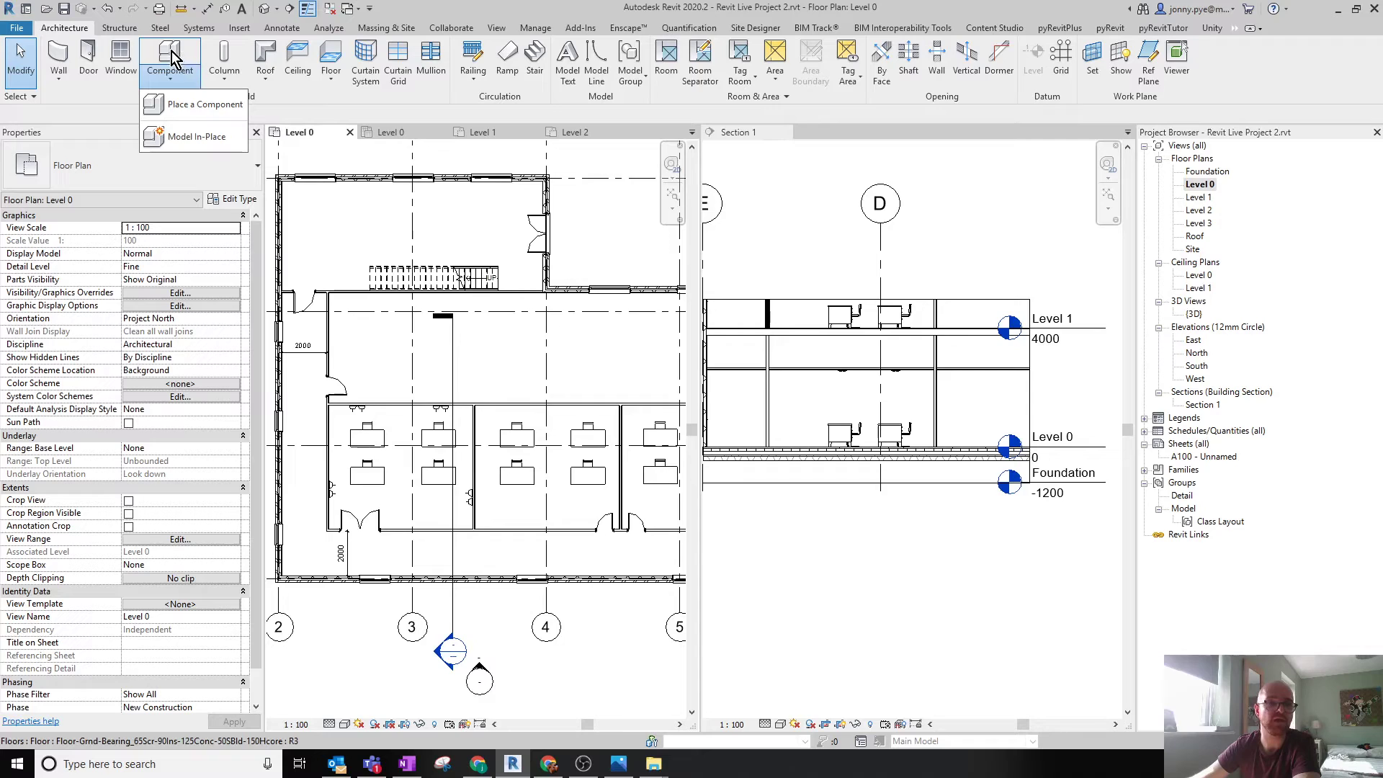
left_click(203, 104)
left_click(155, 176)
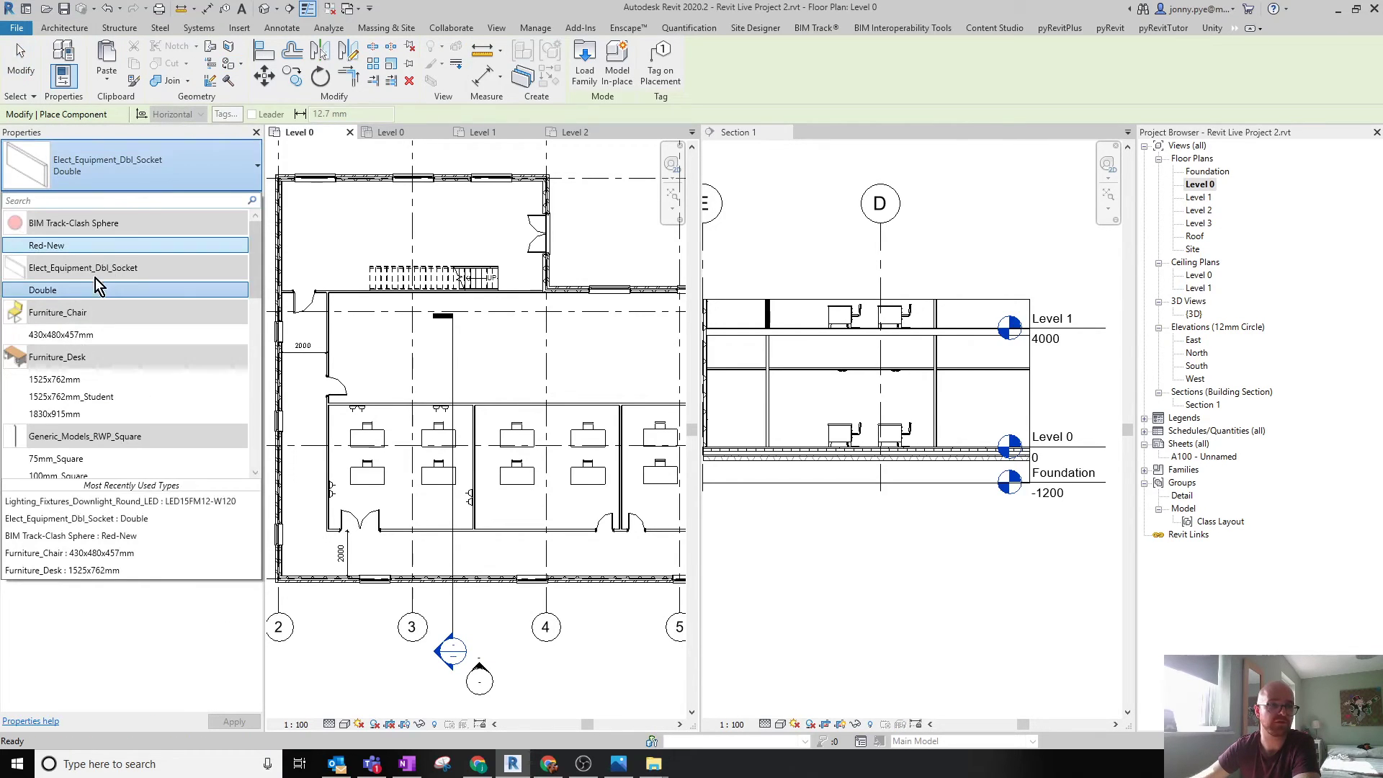
scroll(155, 378, "down", 12)
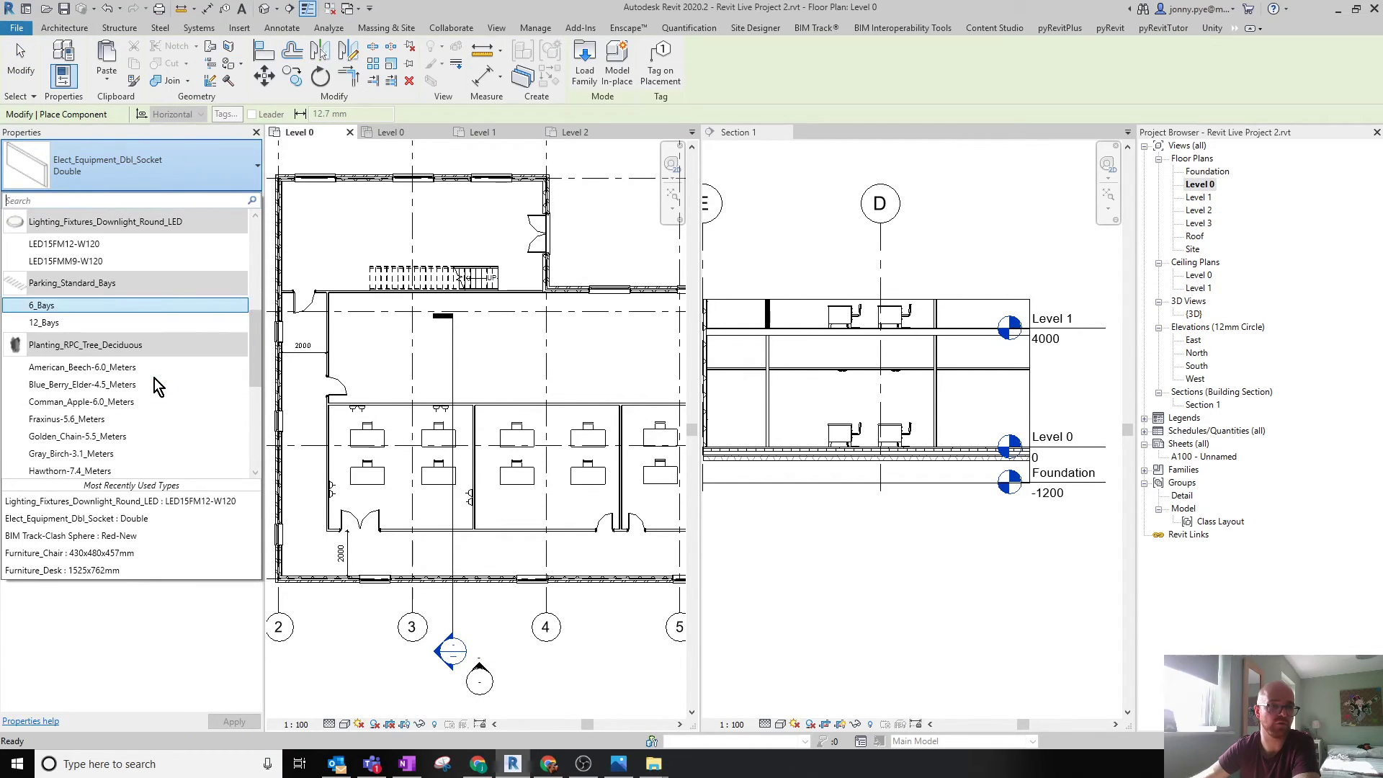
scroll(154, 378, "up", 10)
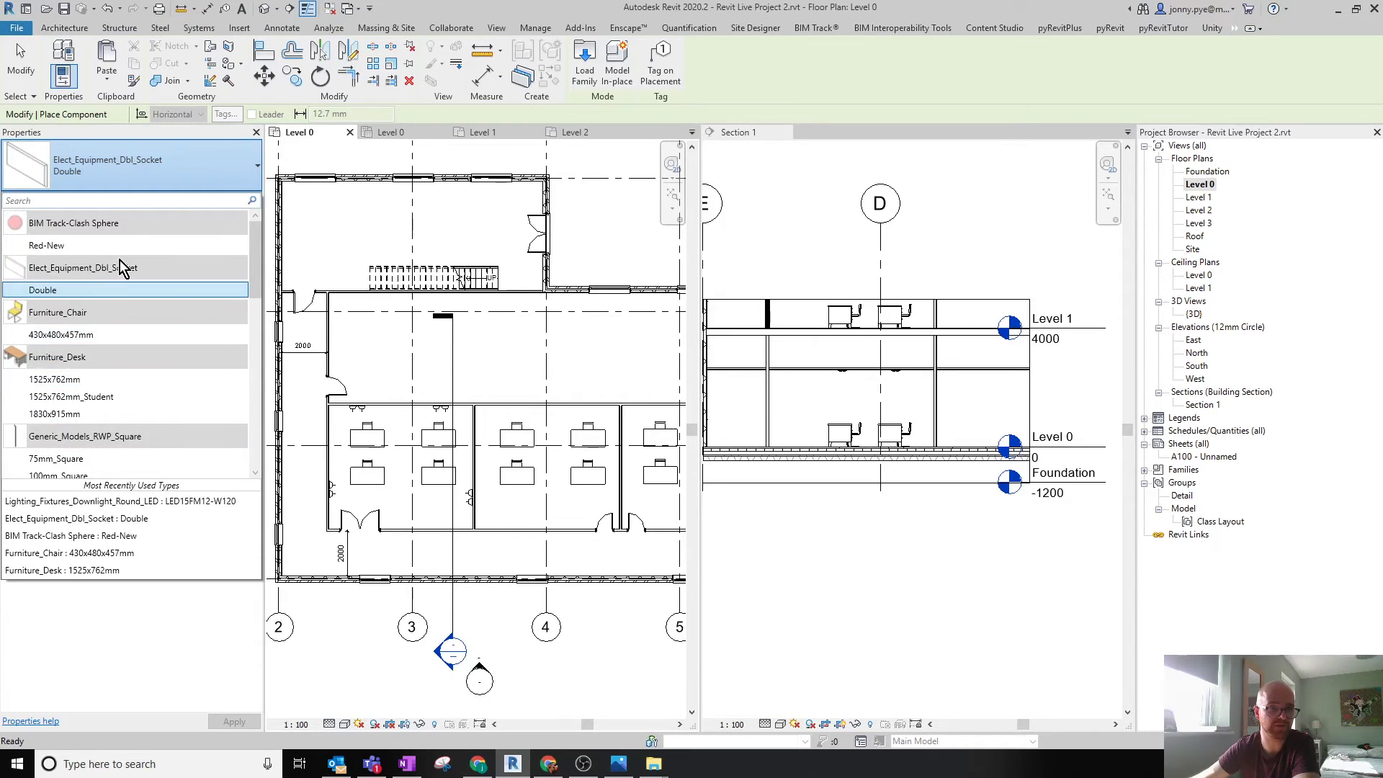
scroll(144, 371, "down", 2)
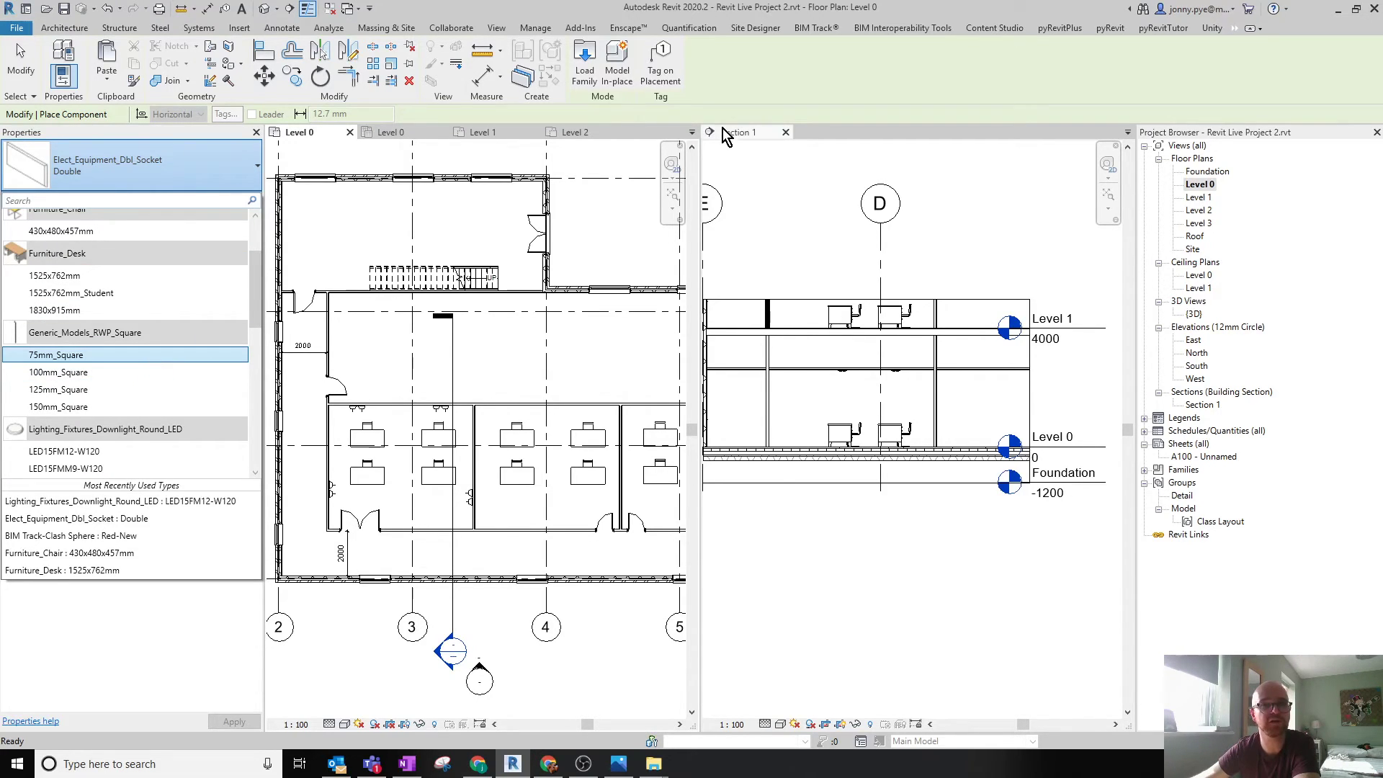
left_click(582, 72)
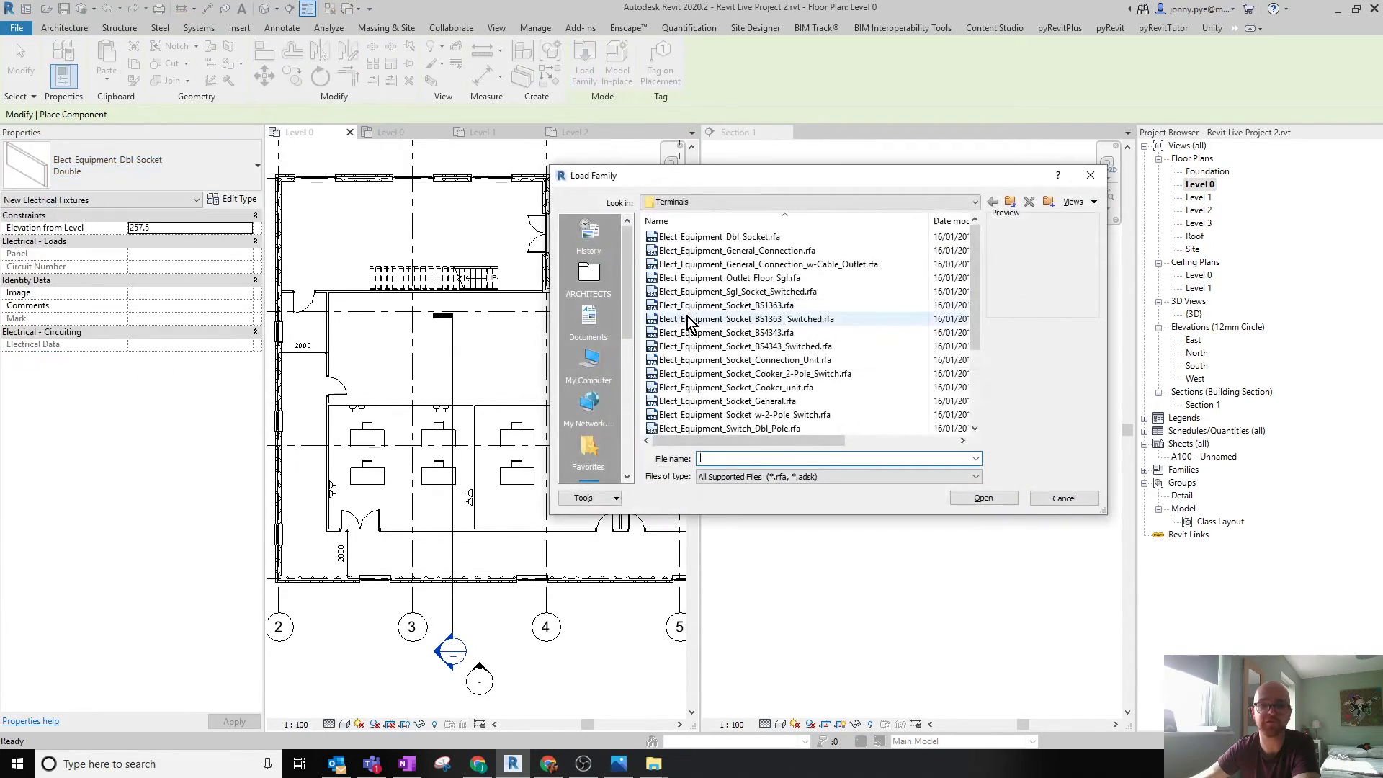
left_click(1013, 203)
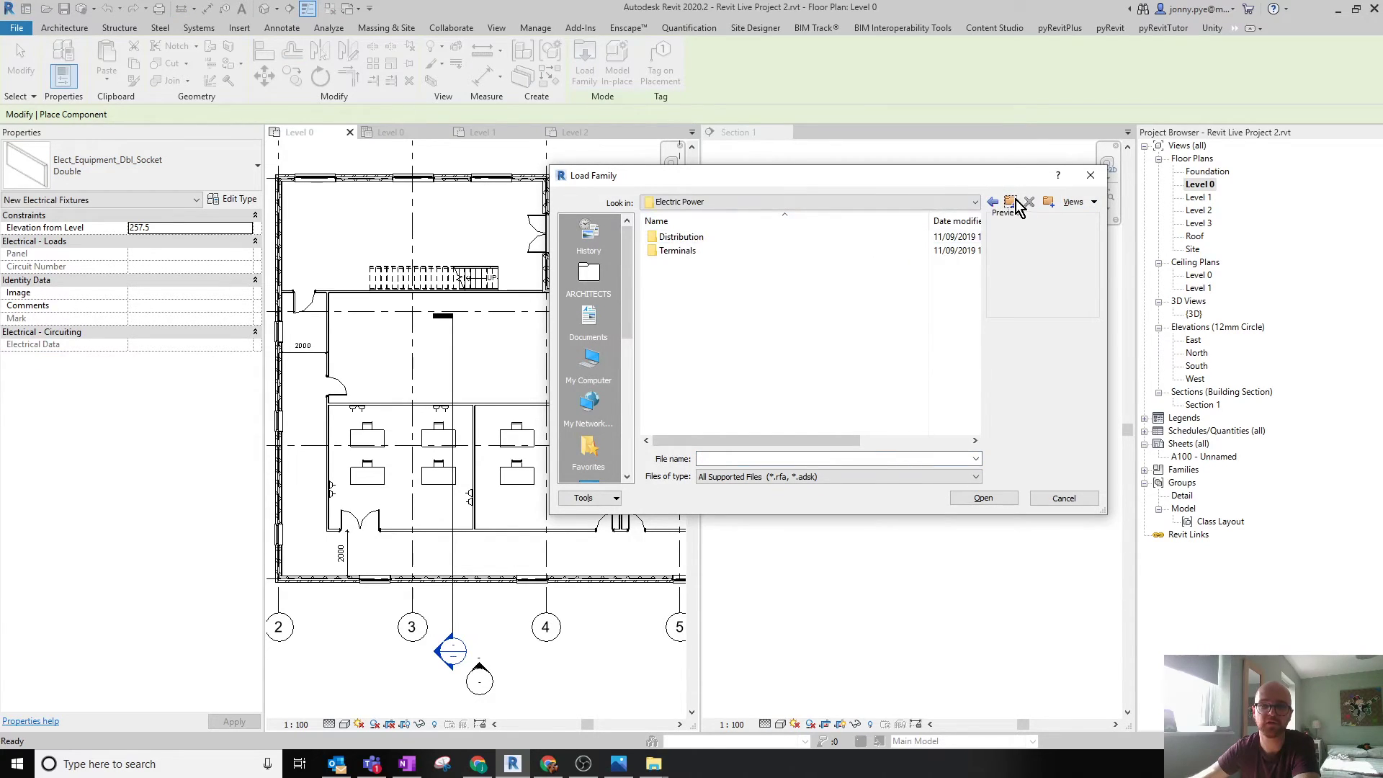
left_click(1006, 205)
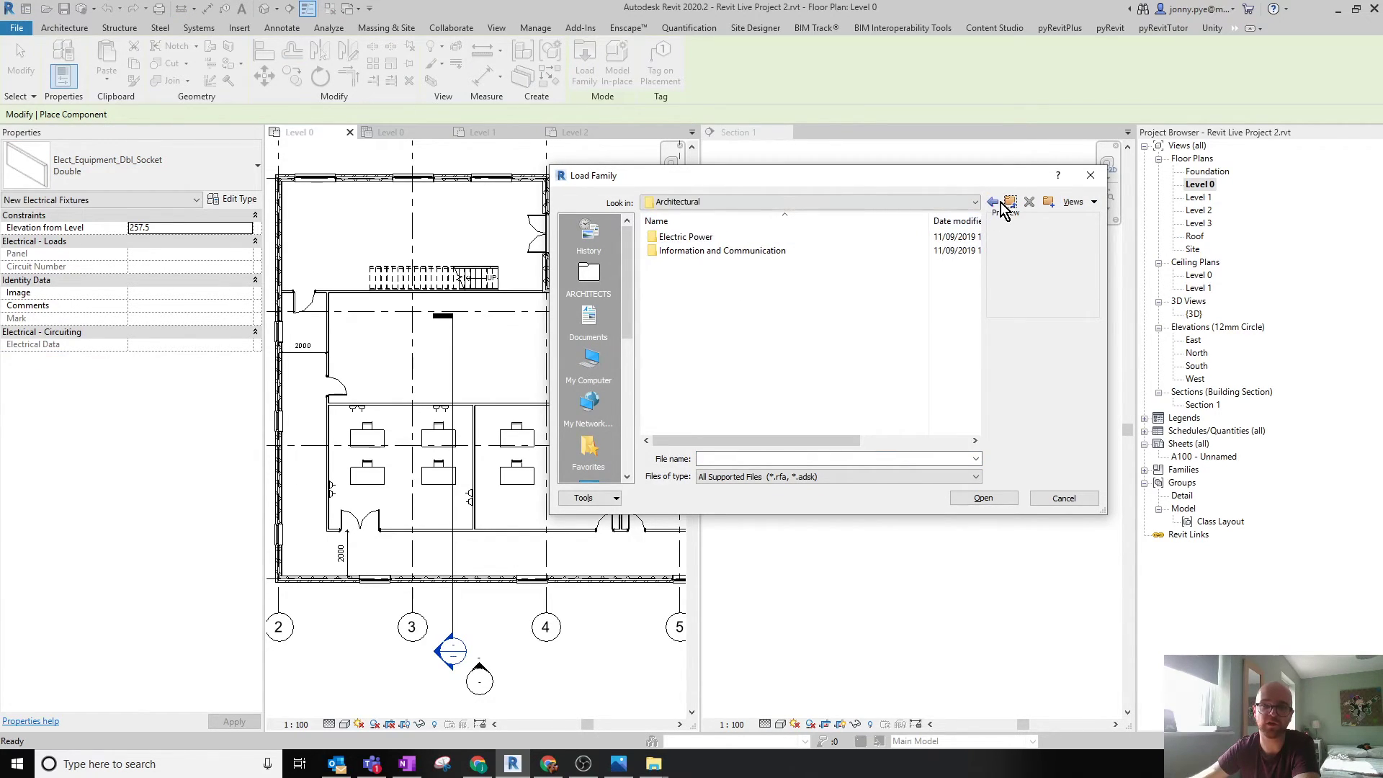
left_click(1011, 204)
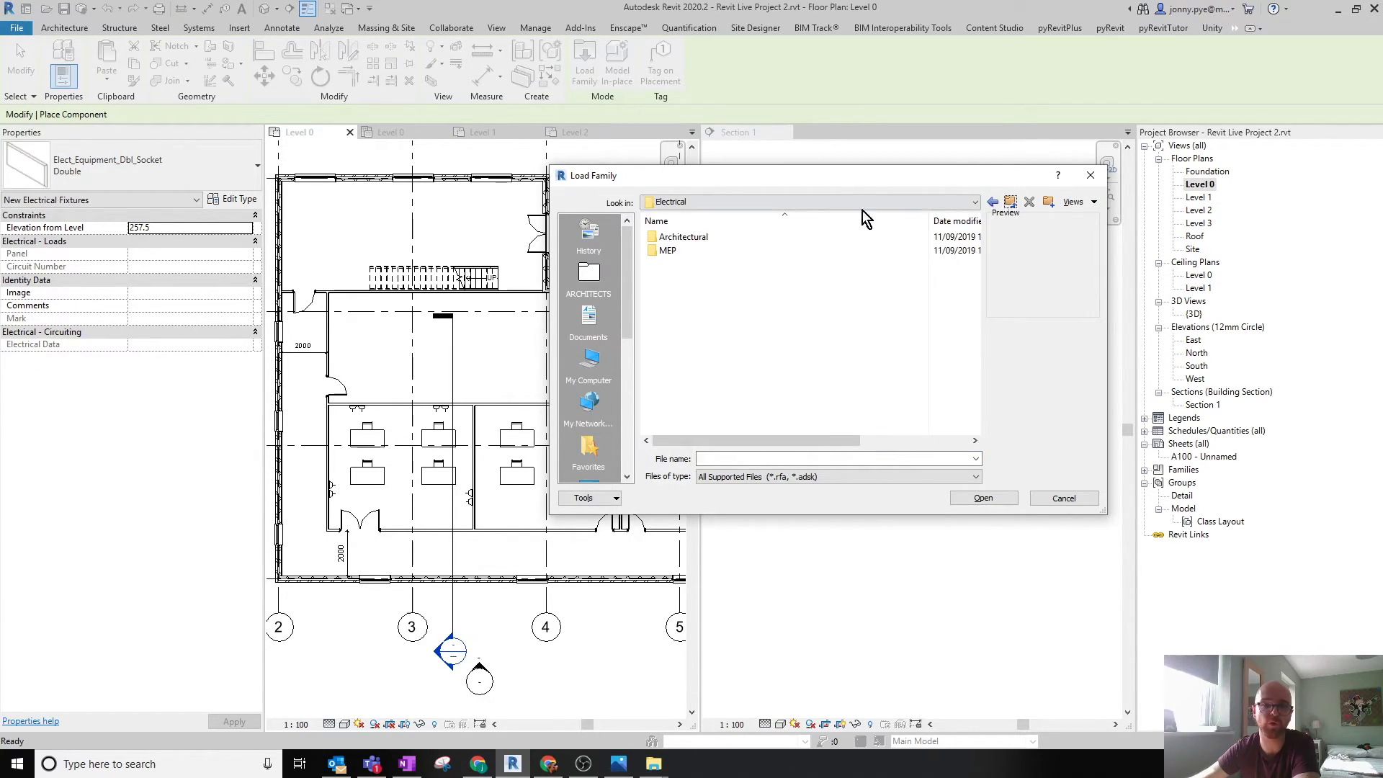
left_click(1006, 204)
scroll(758, 340, "down", 5)
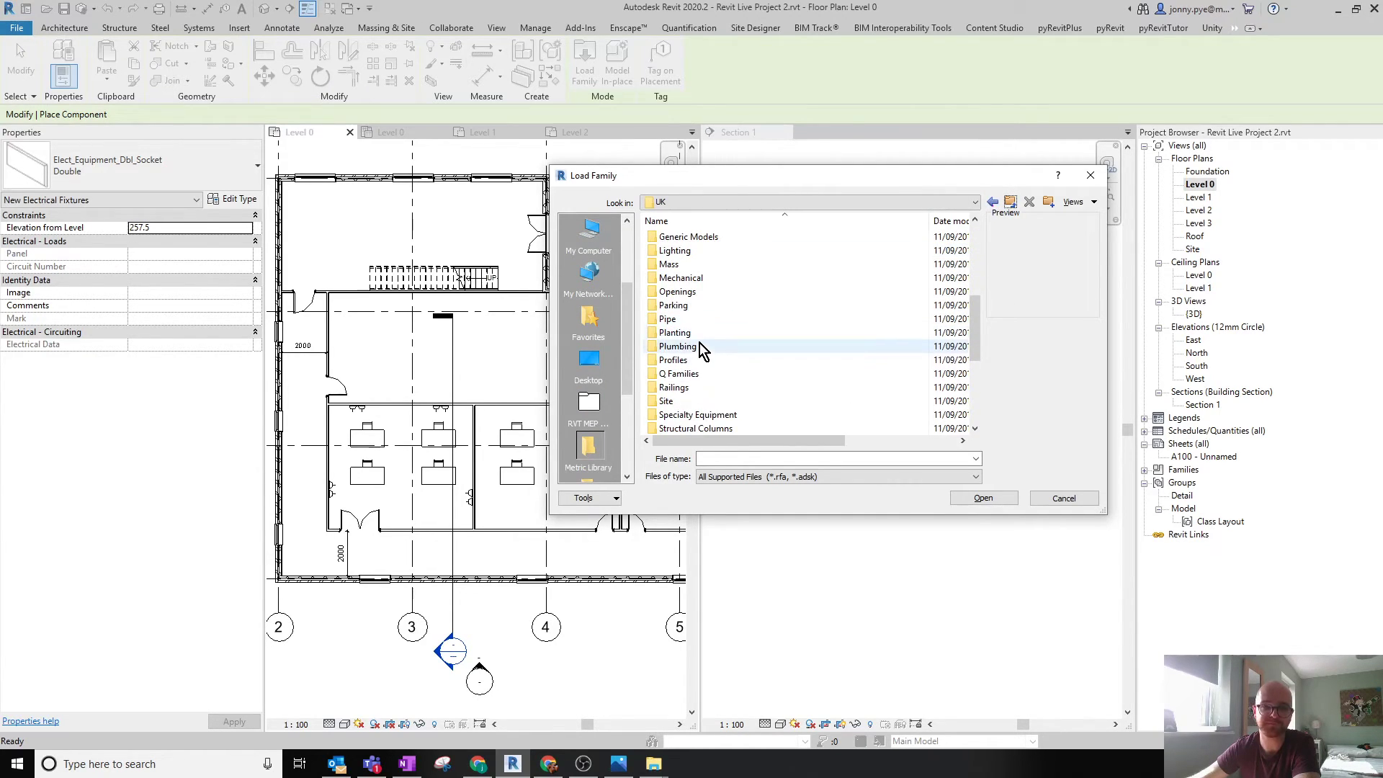
Load the Plumbing_Fixtures_Basin_Small family from the Sinks folder of the library's plumbing fixtures.
double_click(699, 346)
double_click(704, 238)
double_click(686, 249)
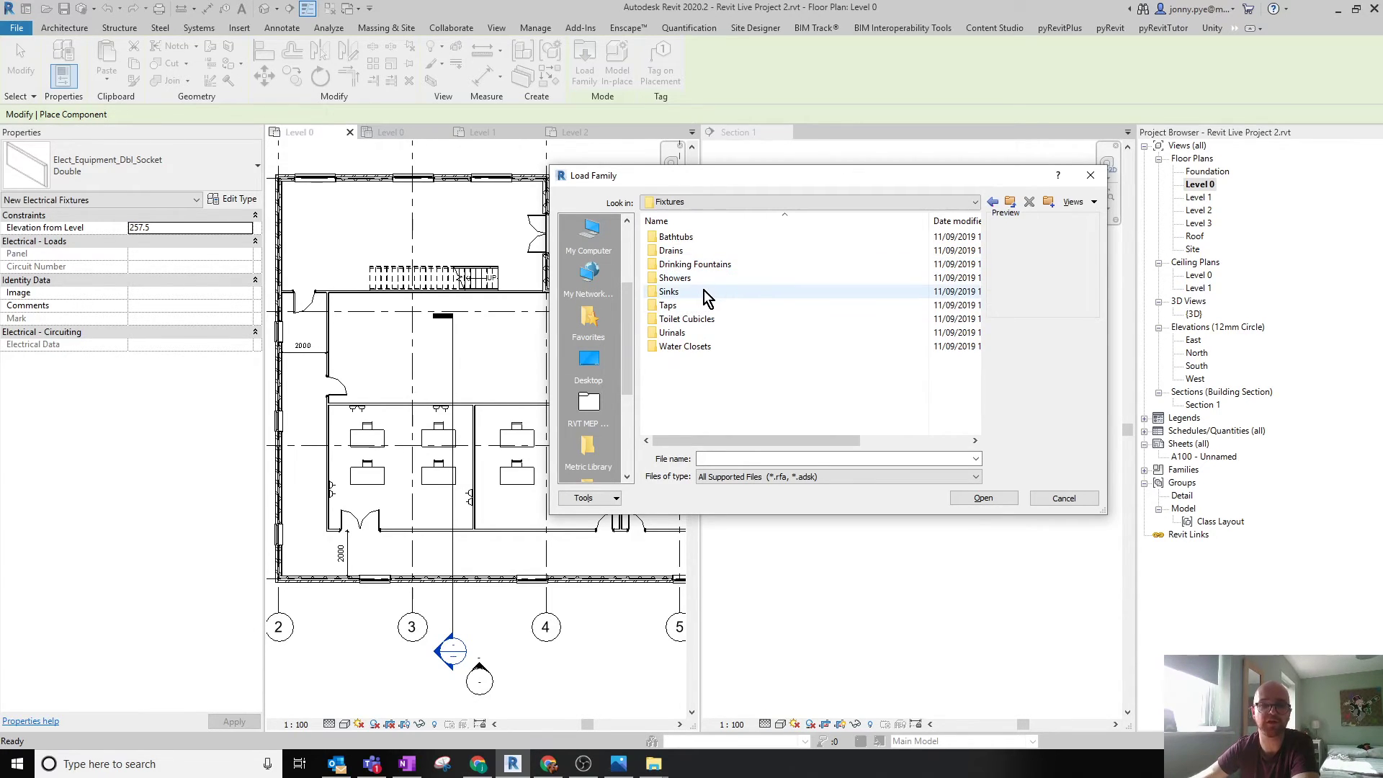
double_click(700, 291)
left_click(717, 237)
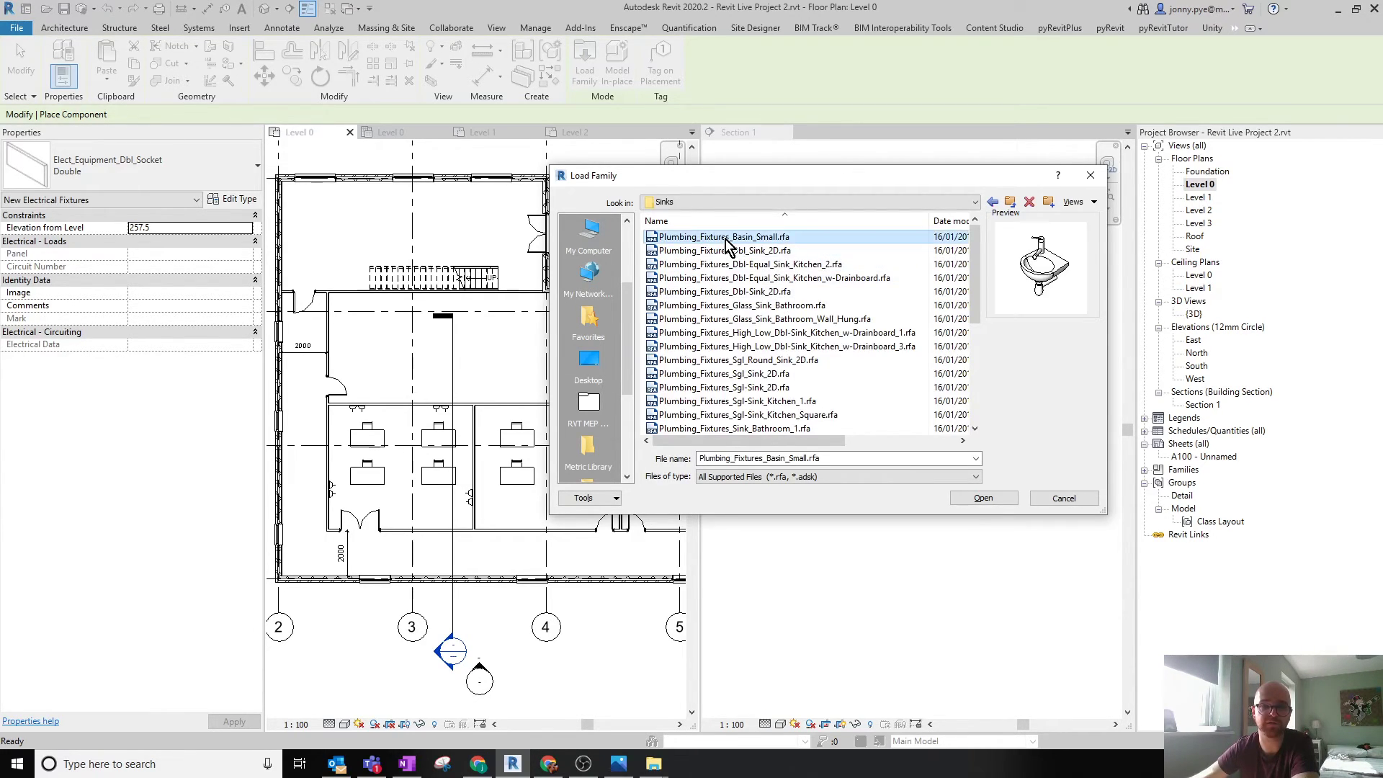
left_click(980, 498)
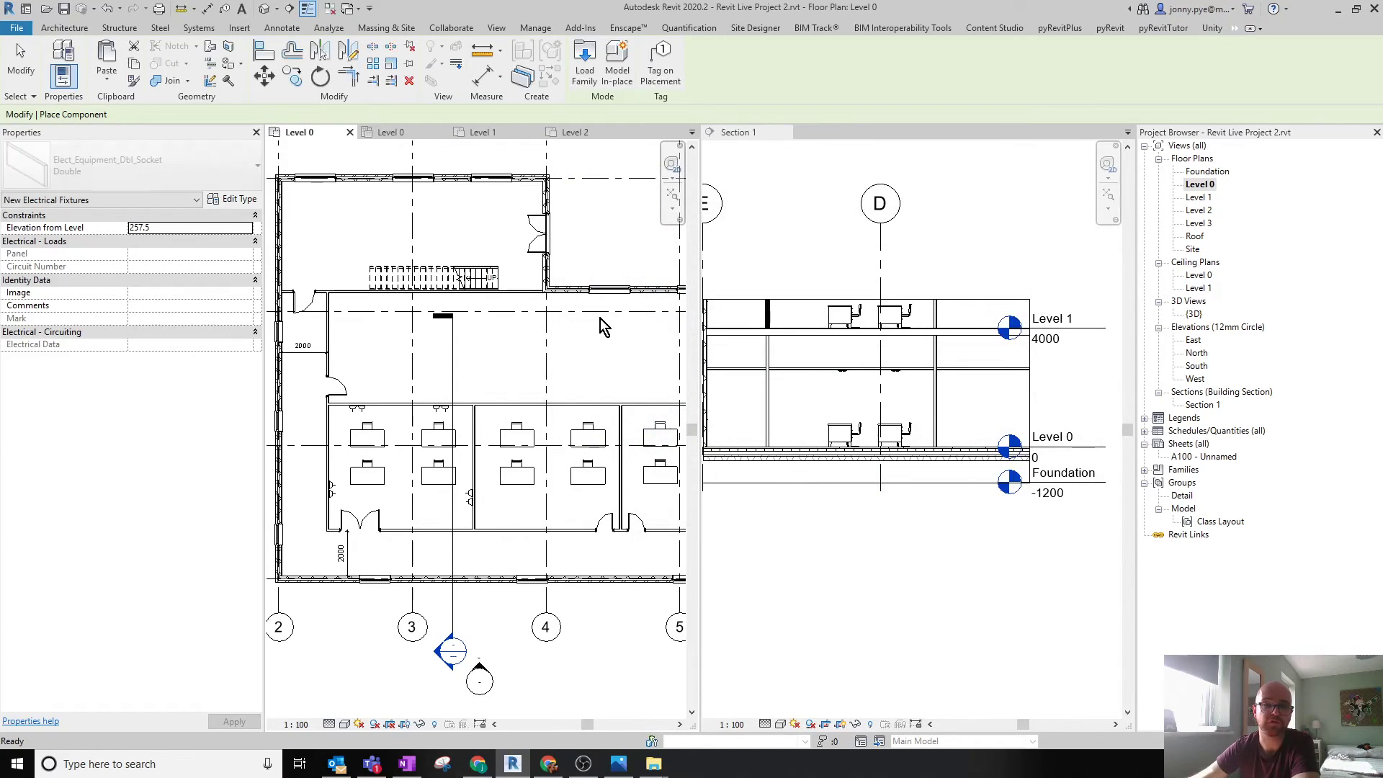
Place a 360x350x140mm small basin against the upper wall of the classroom near grid 3, between the double sockets.
scroll(499, 401, "up", 5)
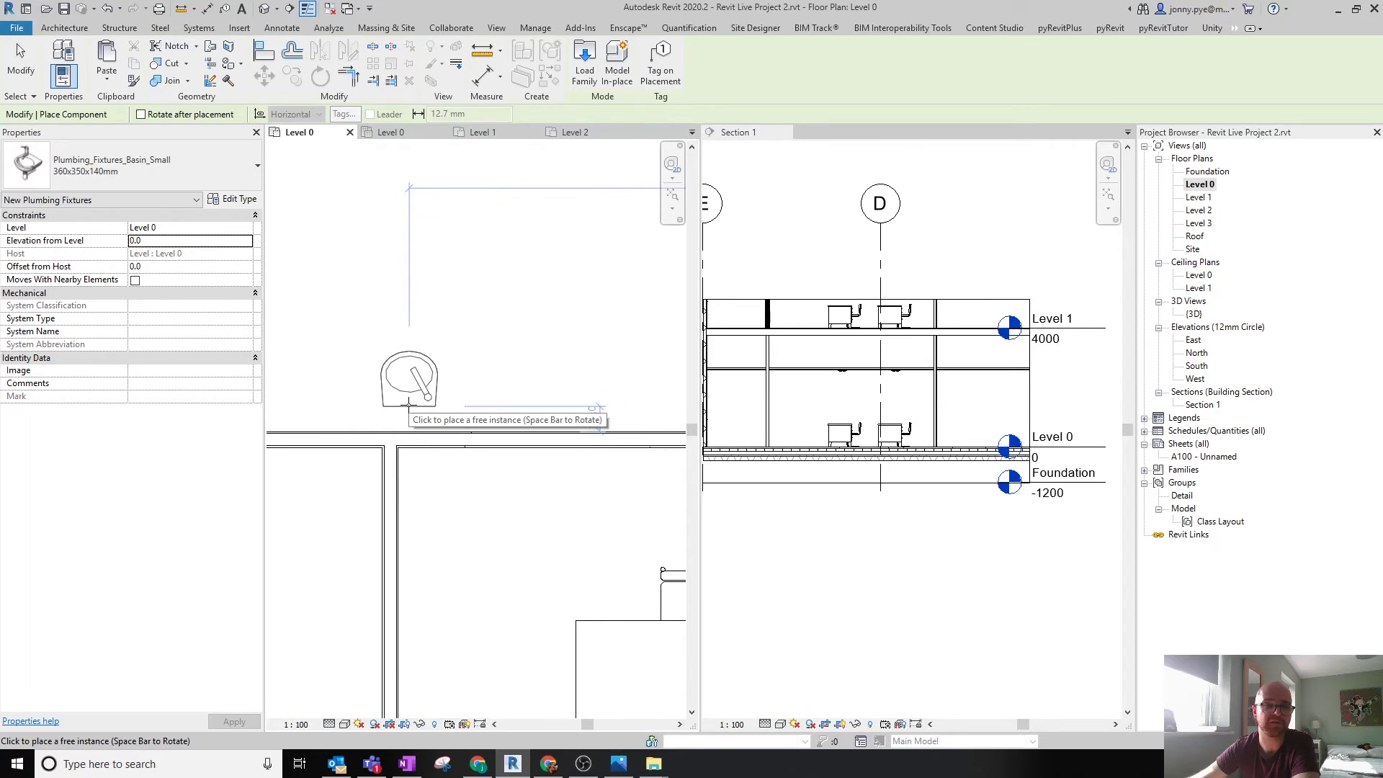
scroll(456, 376, "down", 4)
middle_click_drag(526, 243, 606, 394)
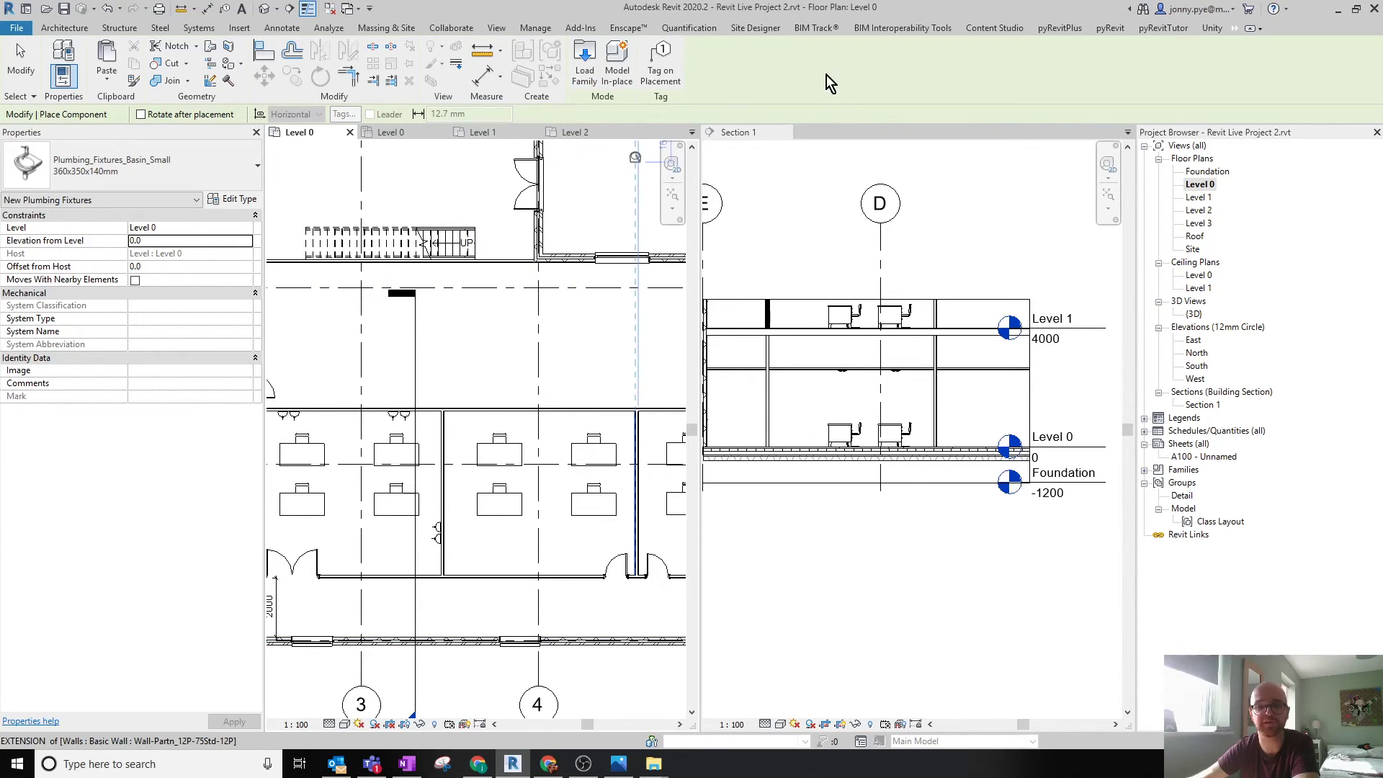
scroll(494, 394, "up", 6)
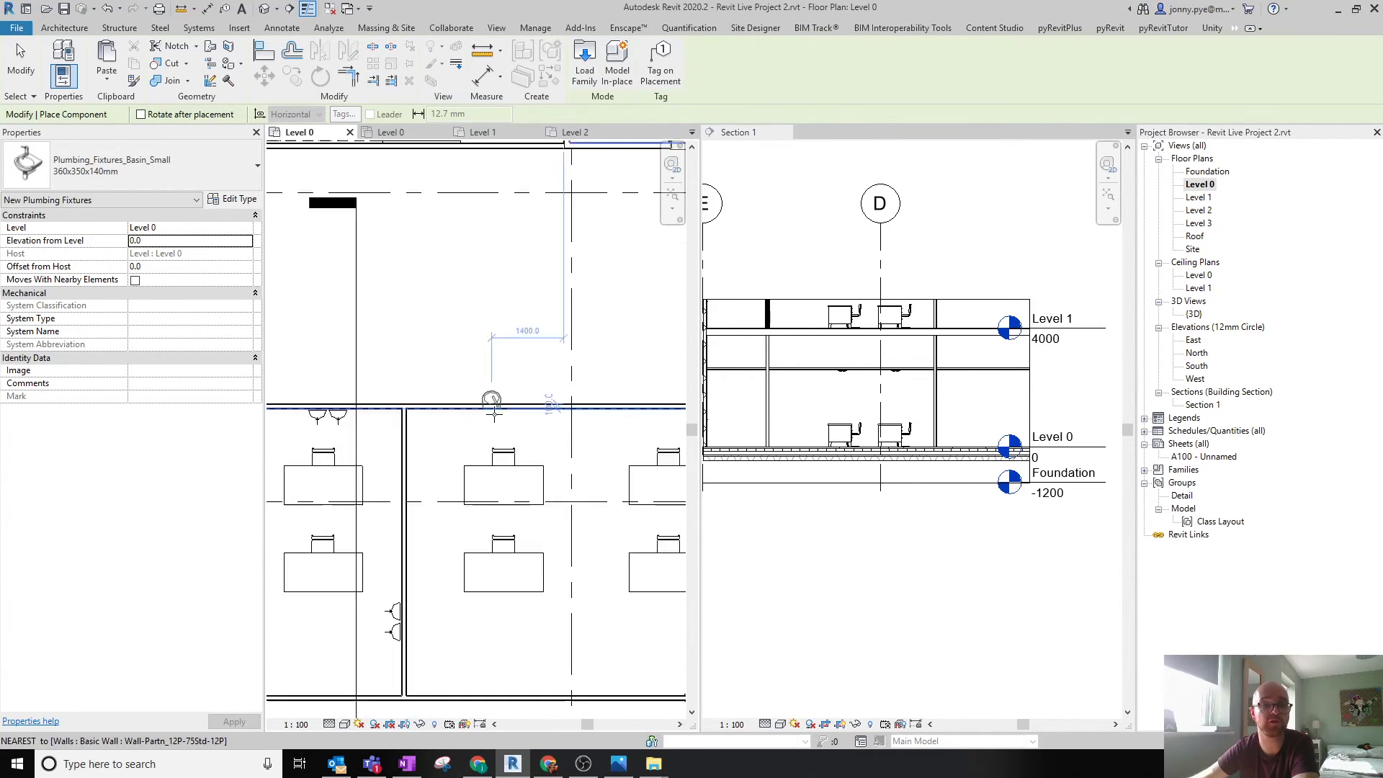
scroll(494, 394, "down", 3)
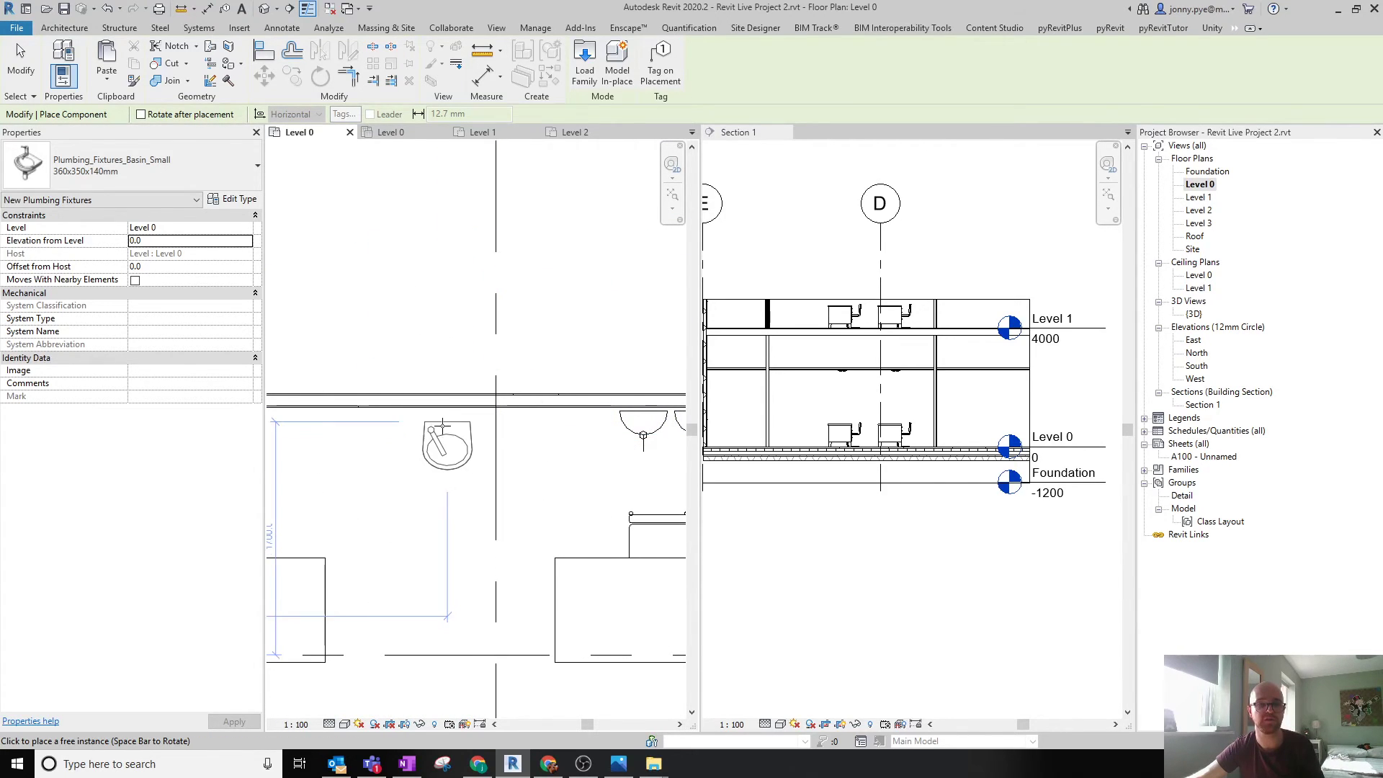
left_click(449, 408)
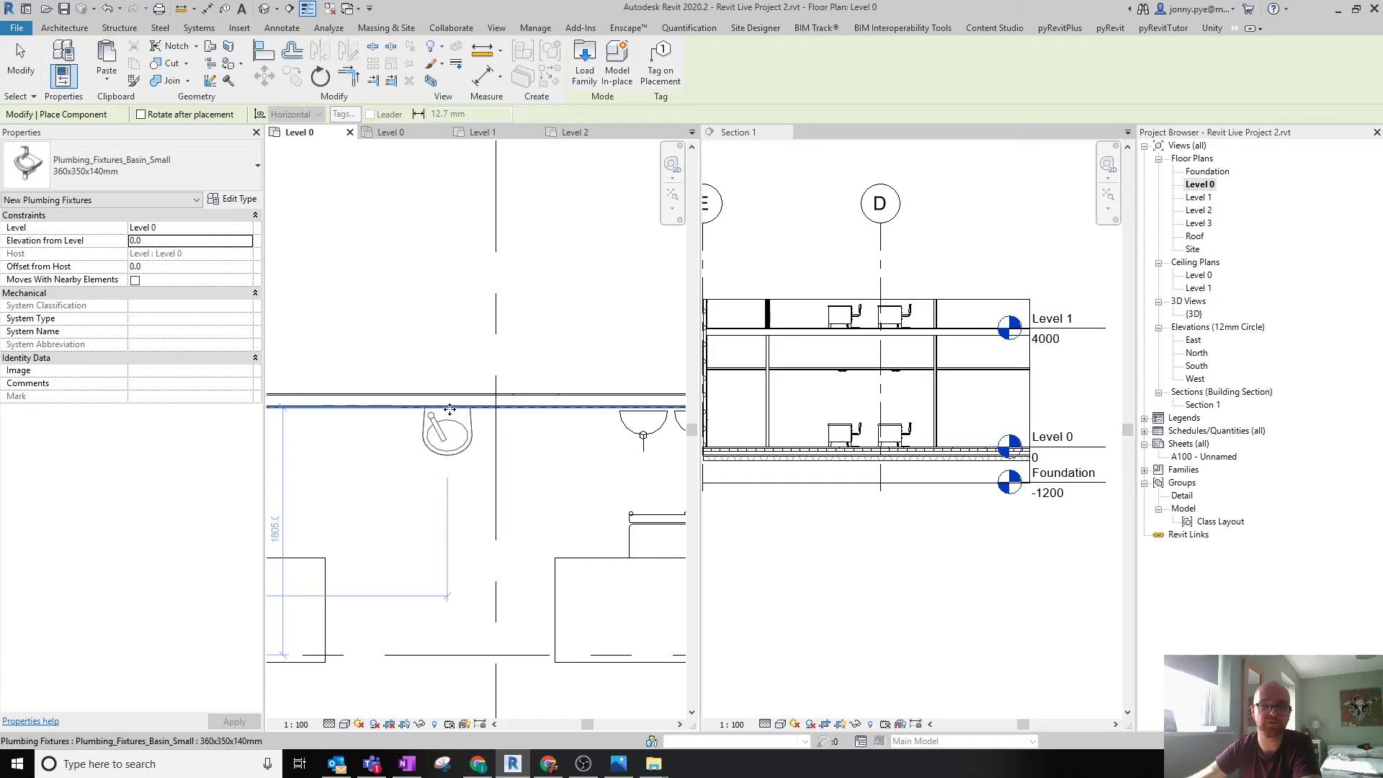
key("Escape")
key("Escape")
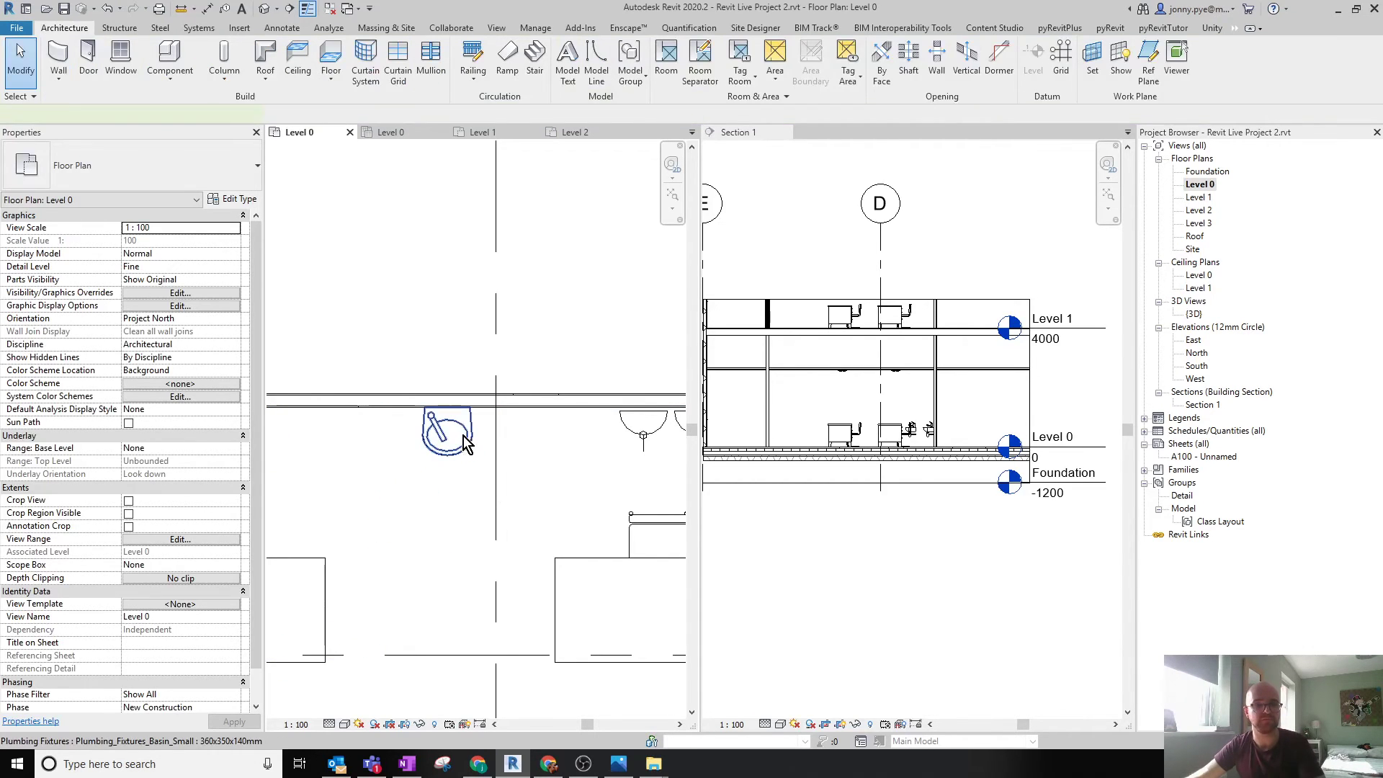
Inspect the basin's position on the wall and above the floor in Section 1.
left_click(448, 432)
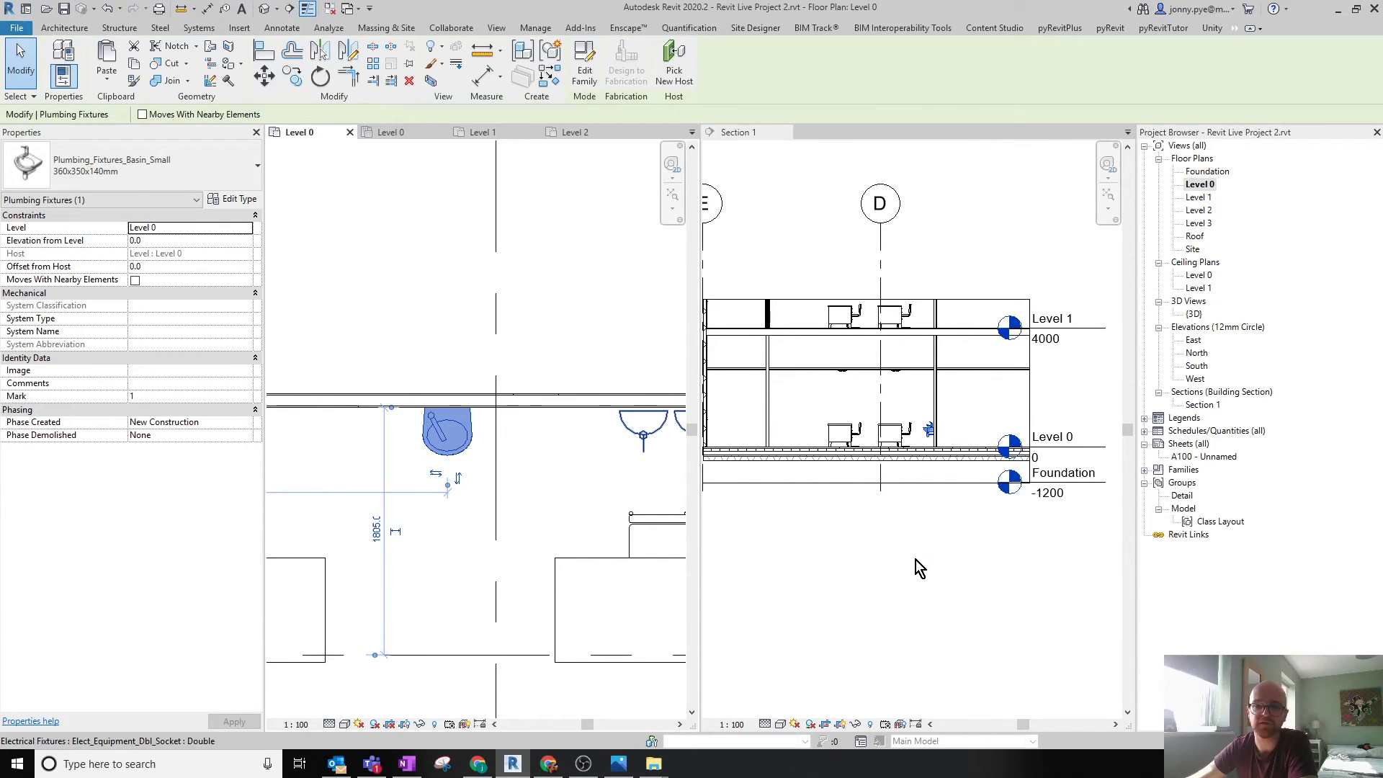
scroll(923, 420, "up", 6)
middle_click_drag(992, 525, 963, 415)
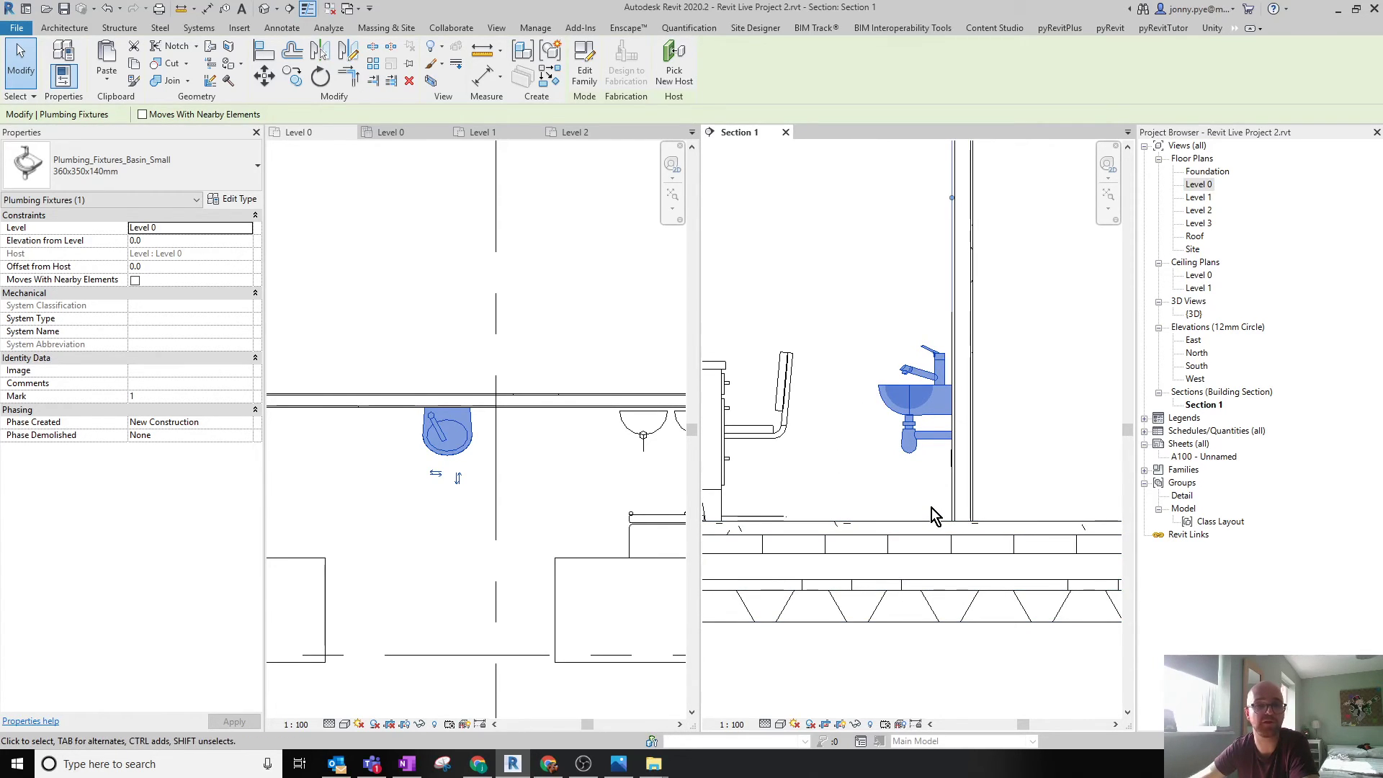
scroll(932, 513, "down", 2)
middle_click_drag(939, 523, 929, 470)
left_click(906, 655)
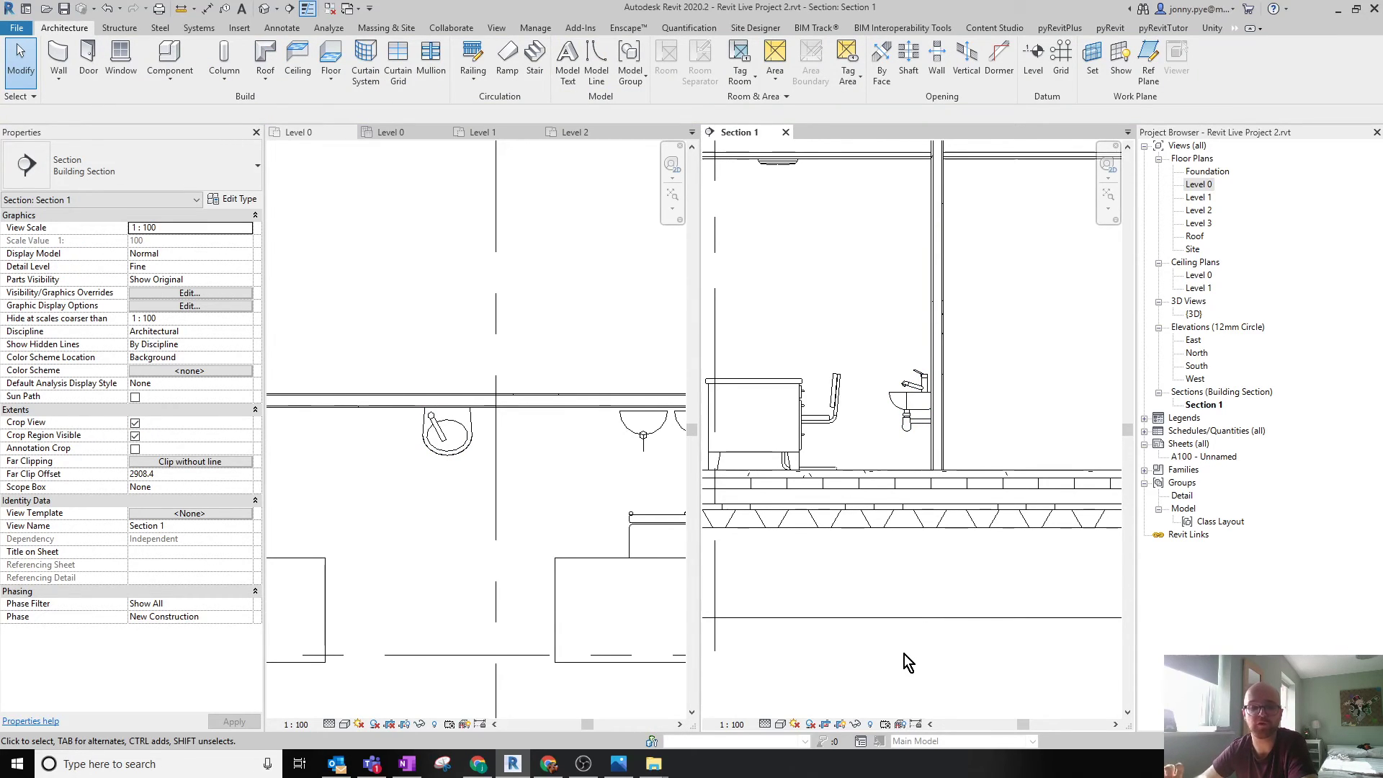
Delete the small basin from the classroom wall and return to the Level 0 floor plan.
left_click(902, 394)
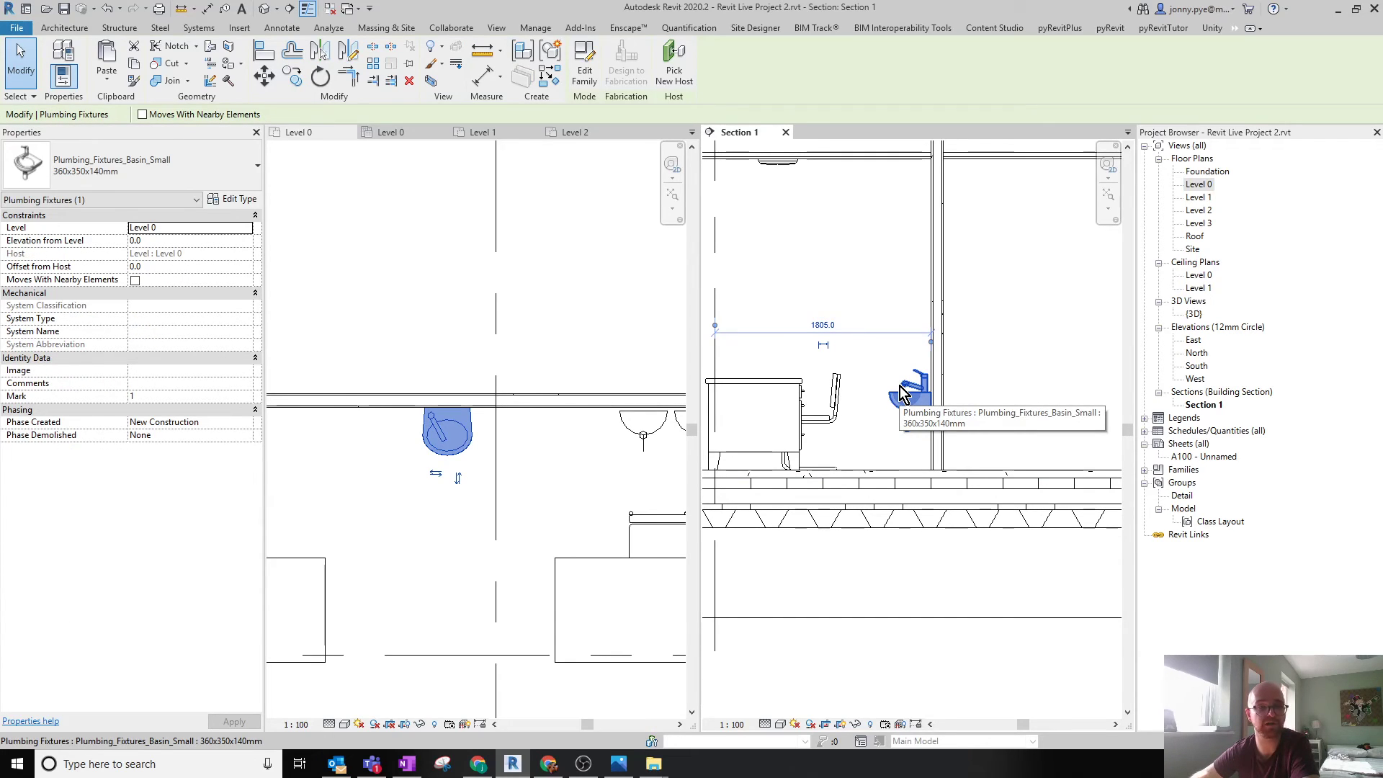
left_click(963, 257)
scroll(464, 465, "down", 4)
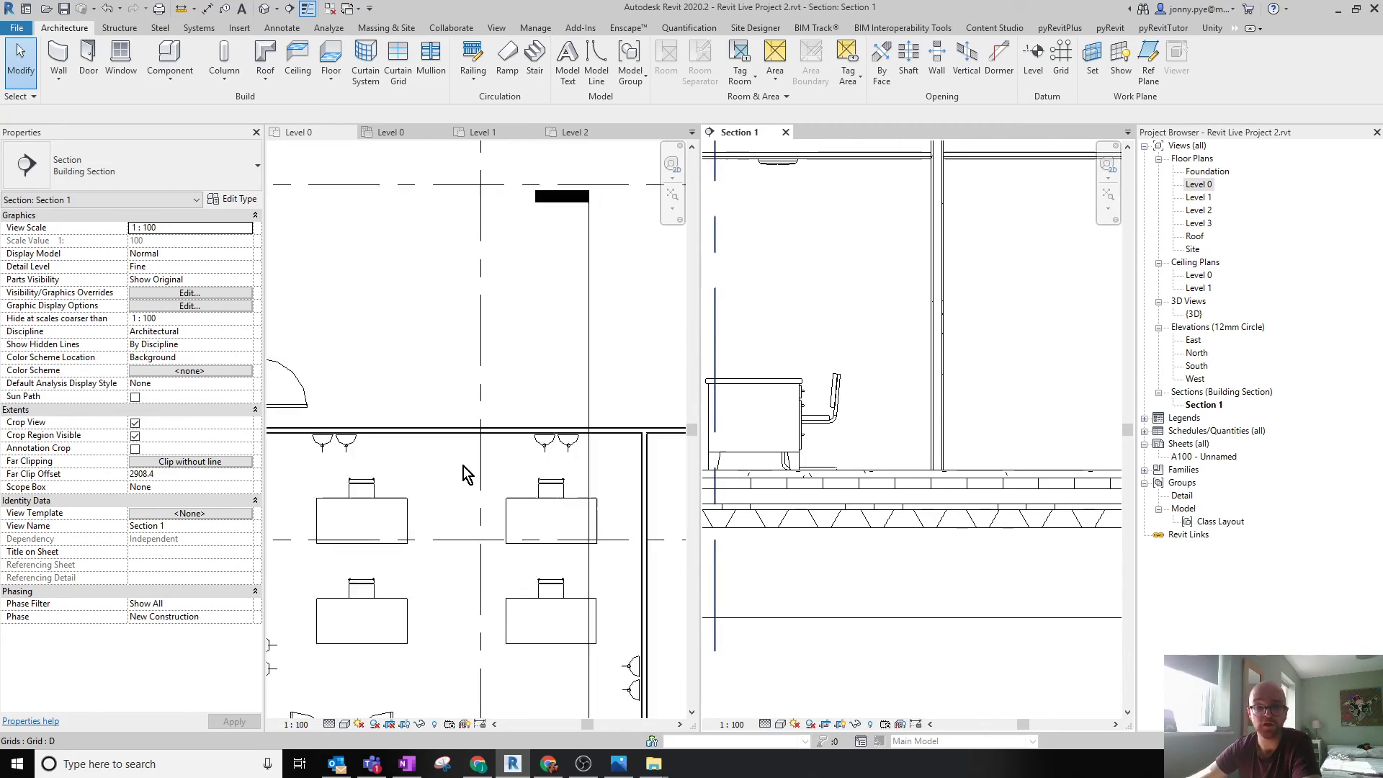
left_click(533, 591)
scroll(445, 392, "down", 2)
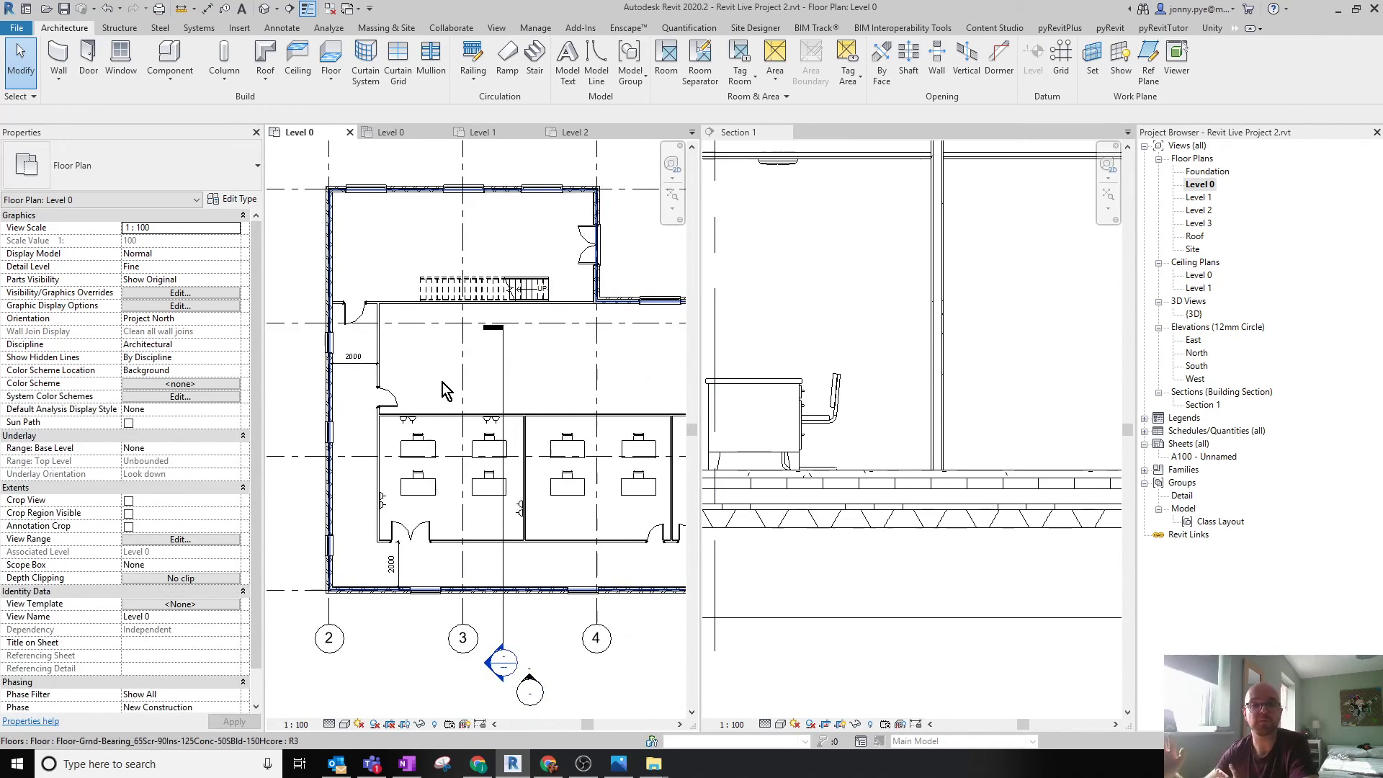